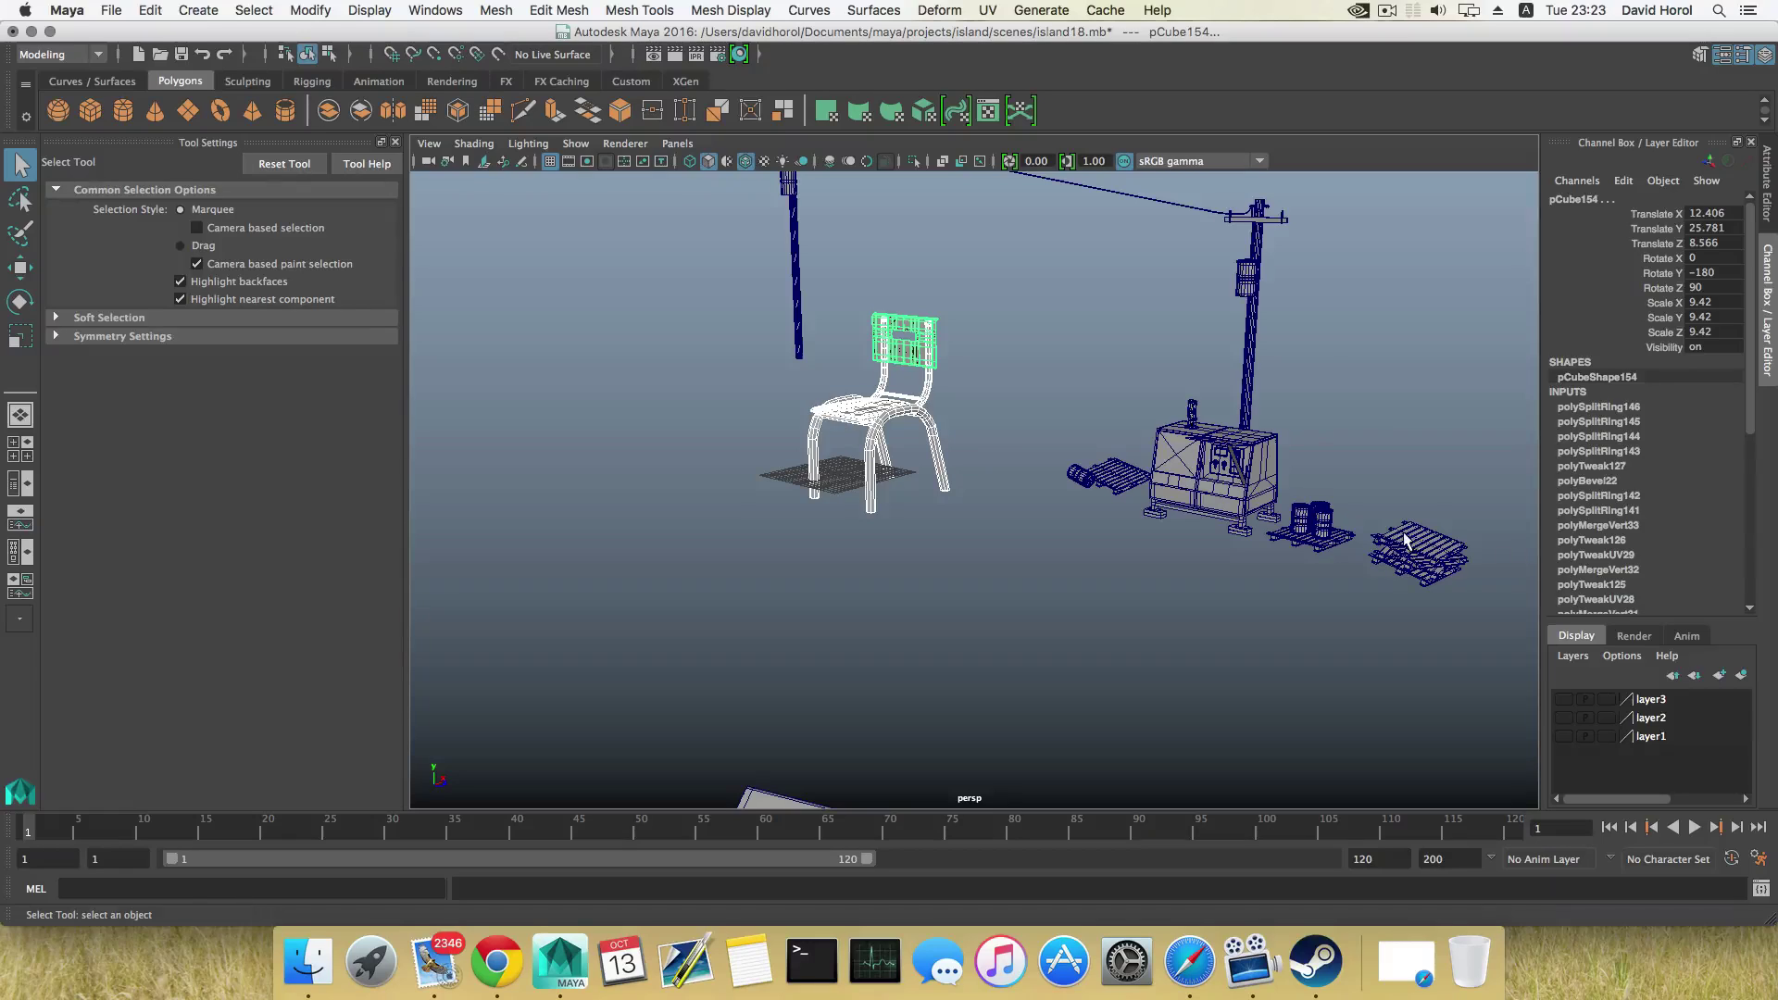
Combine the selected chair parts into one mesh and center its pivot
scroll(997, 502, "down", 5)
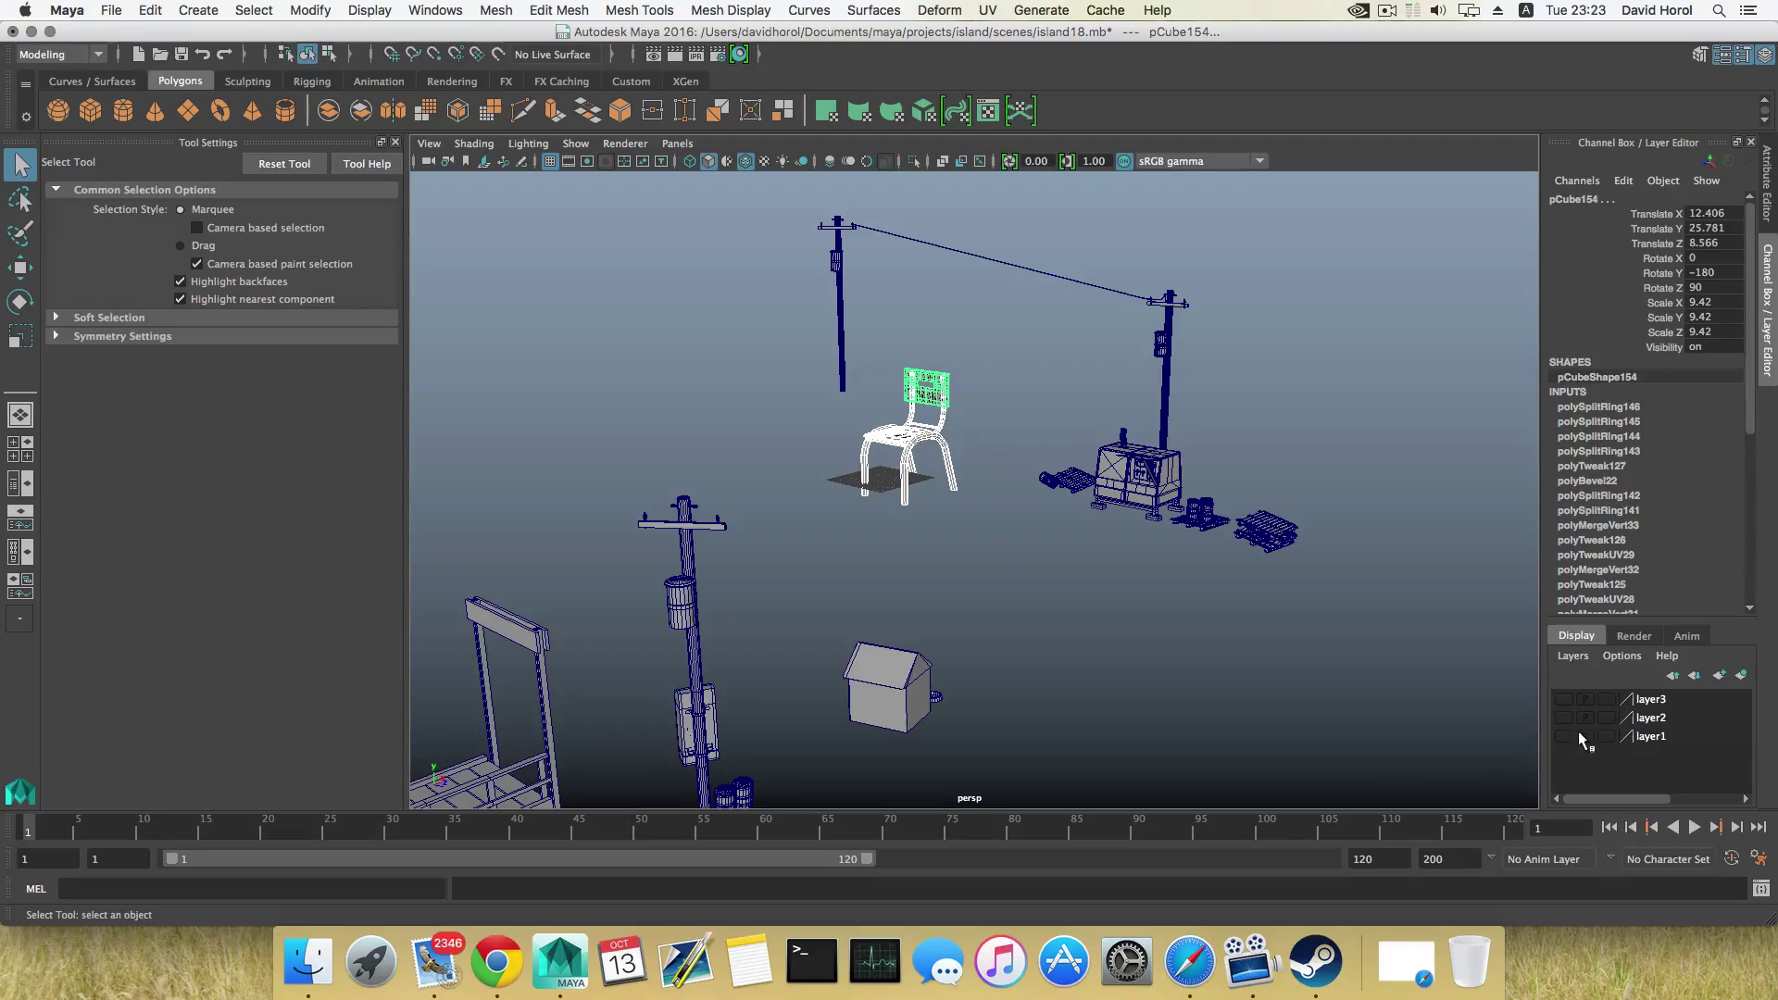
left_click(496, 10)
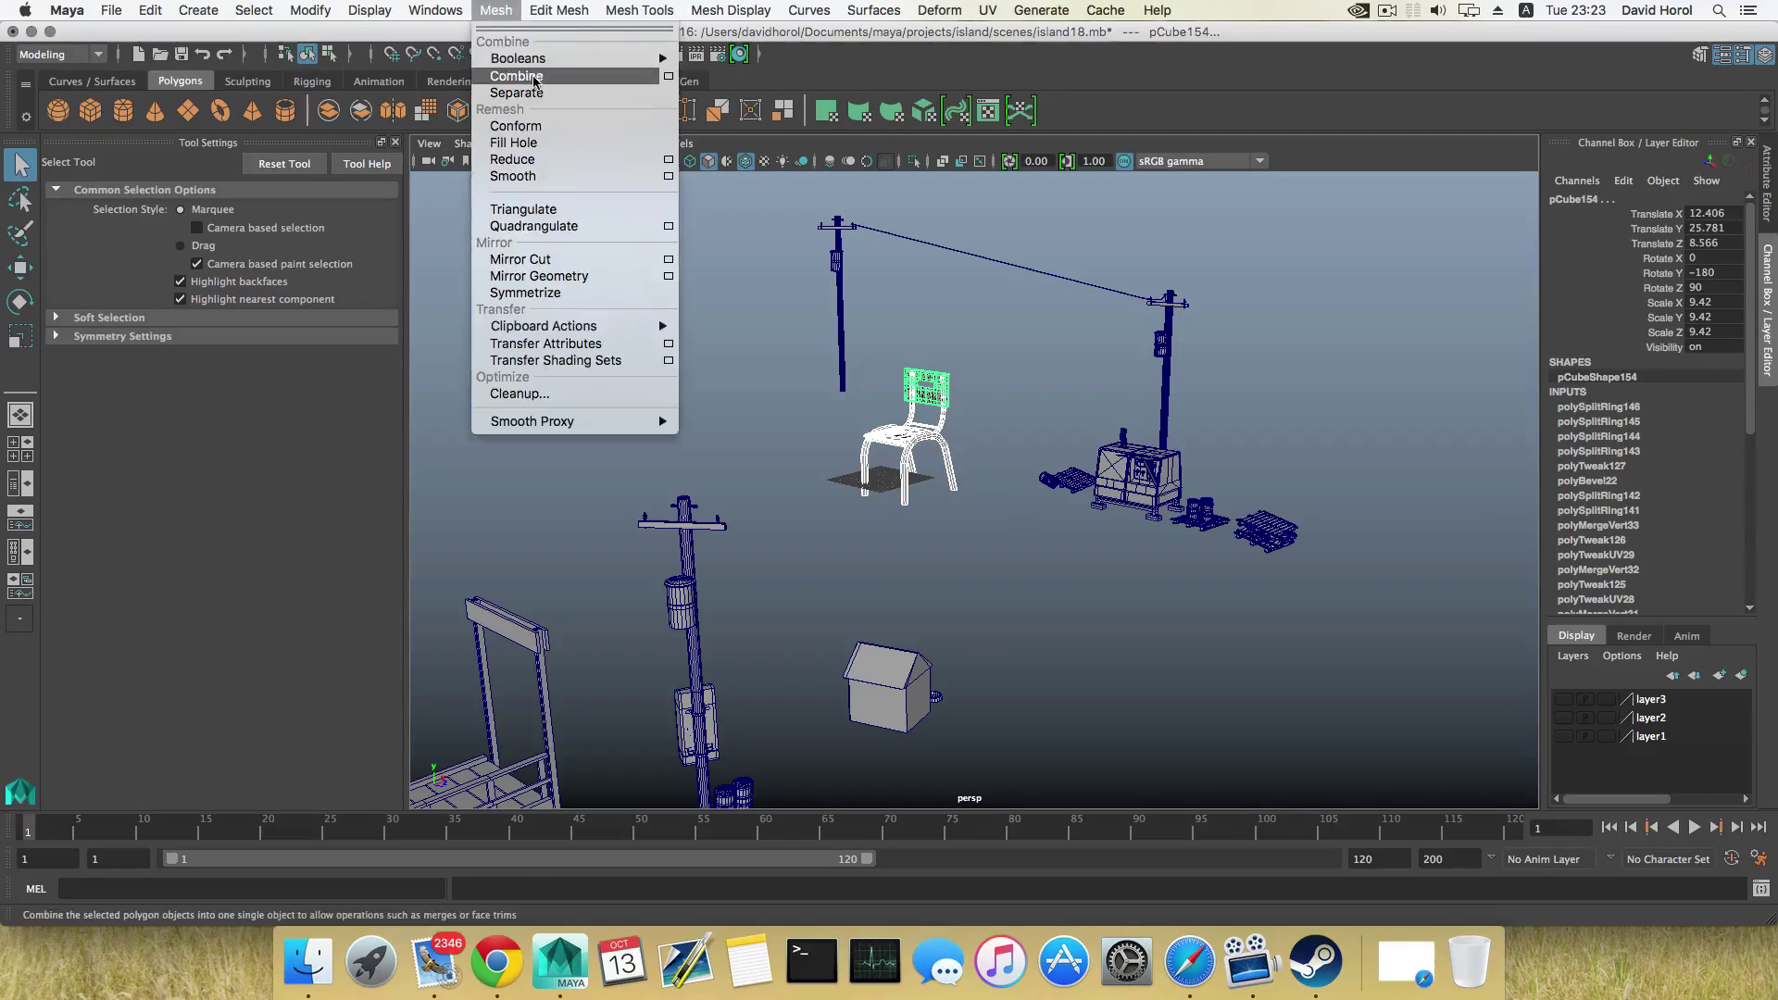
left_click(519, 79)
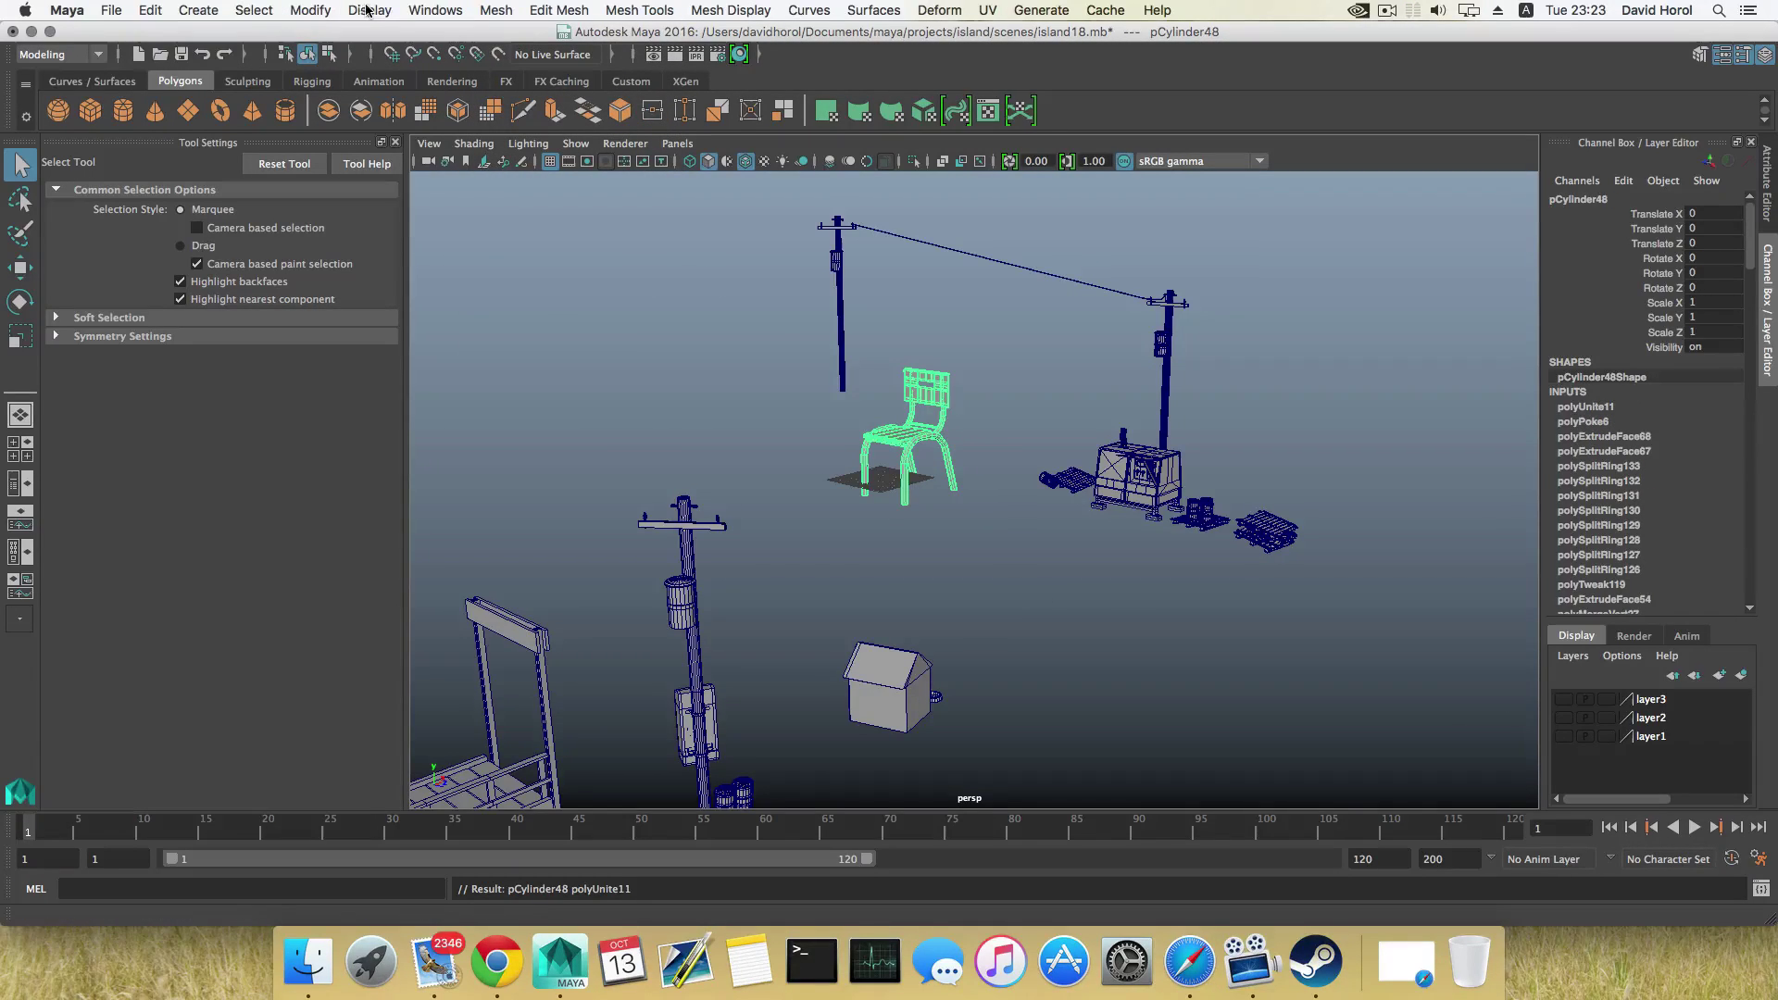
left_click(305, 12)
left_click(331, 124)
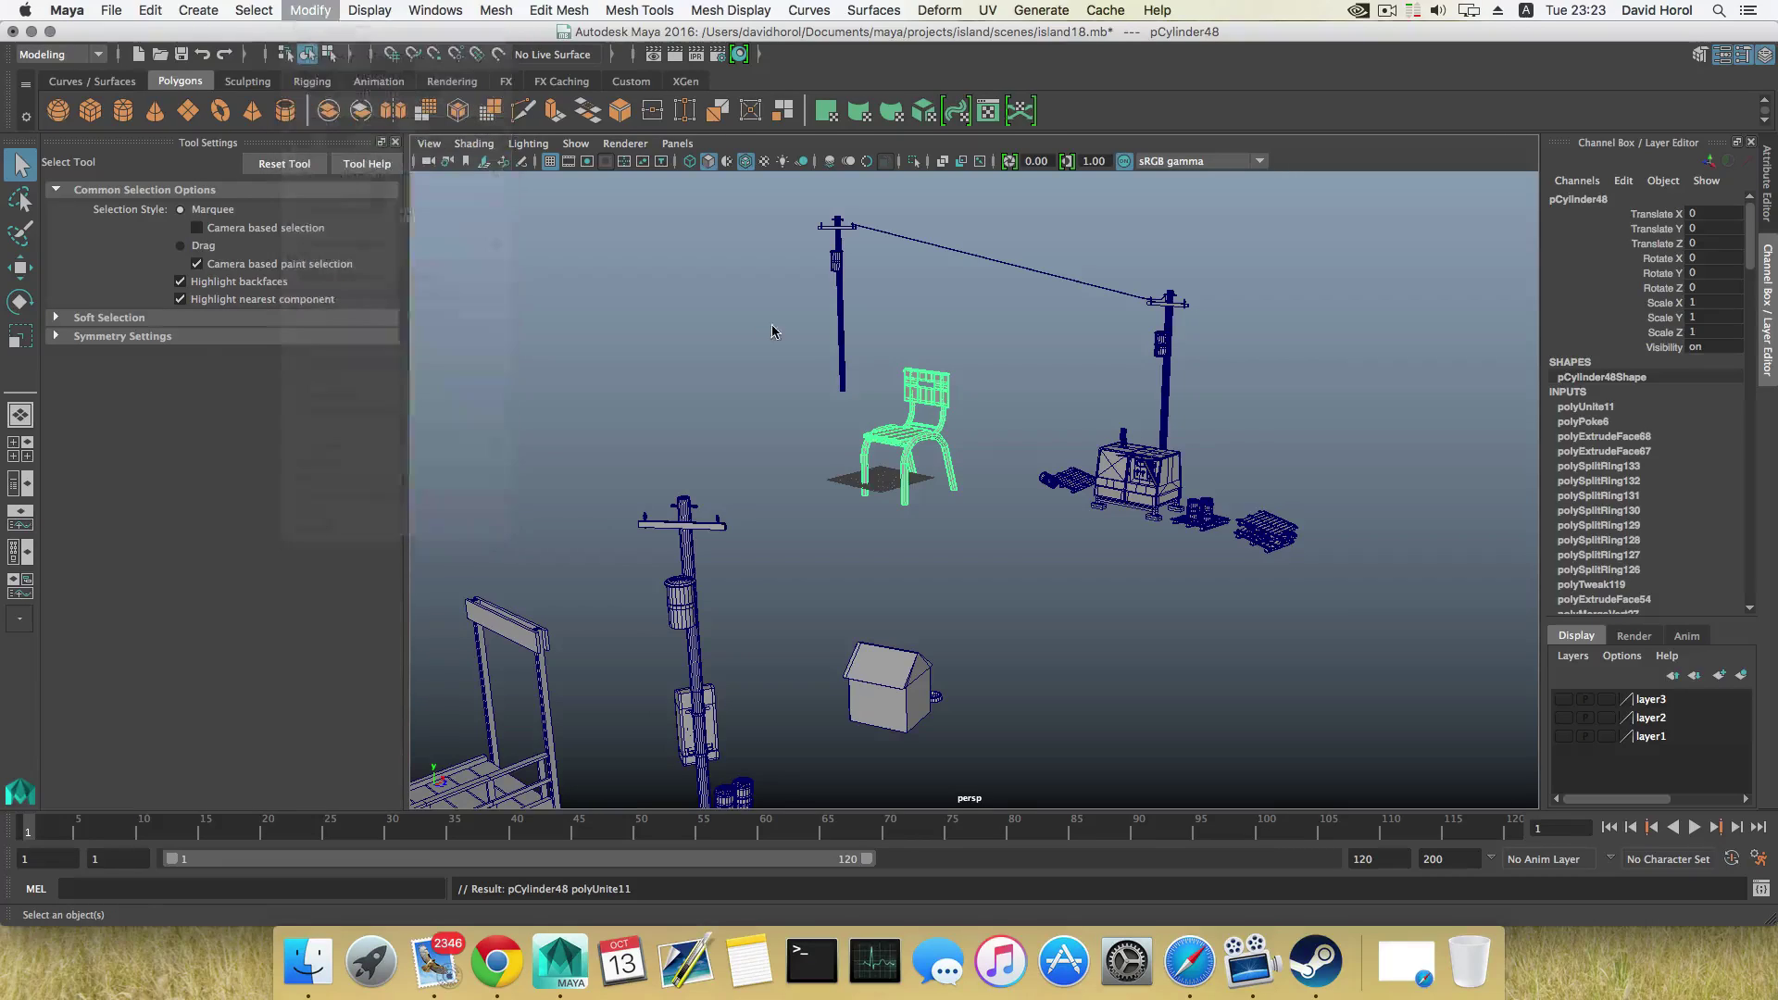
Show the island terrain on layer1 and move the chair along Z to about 79
key("w")
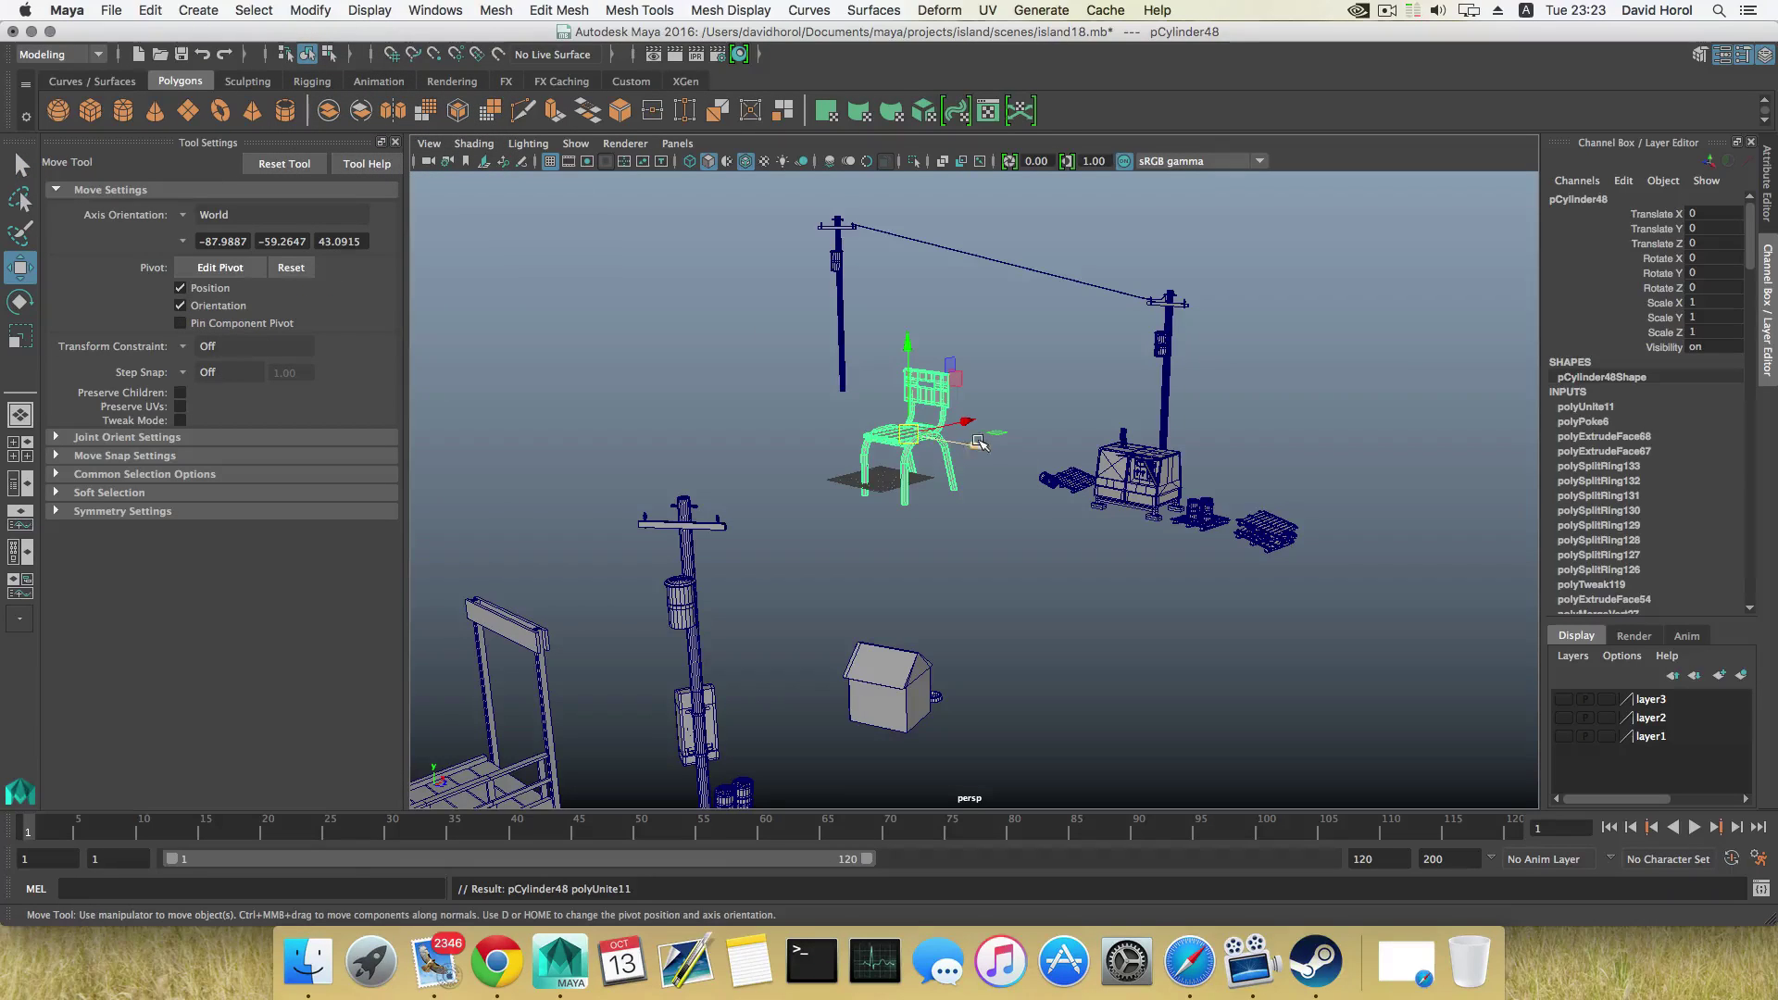
left_click_drag(978, 443, 1643, 662)
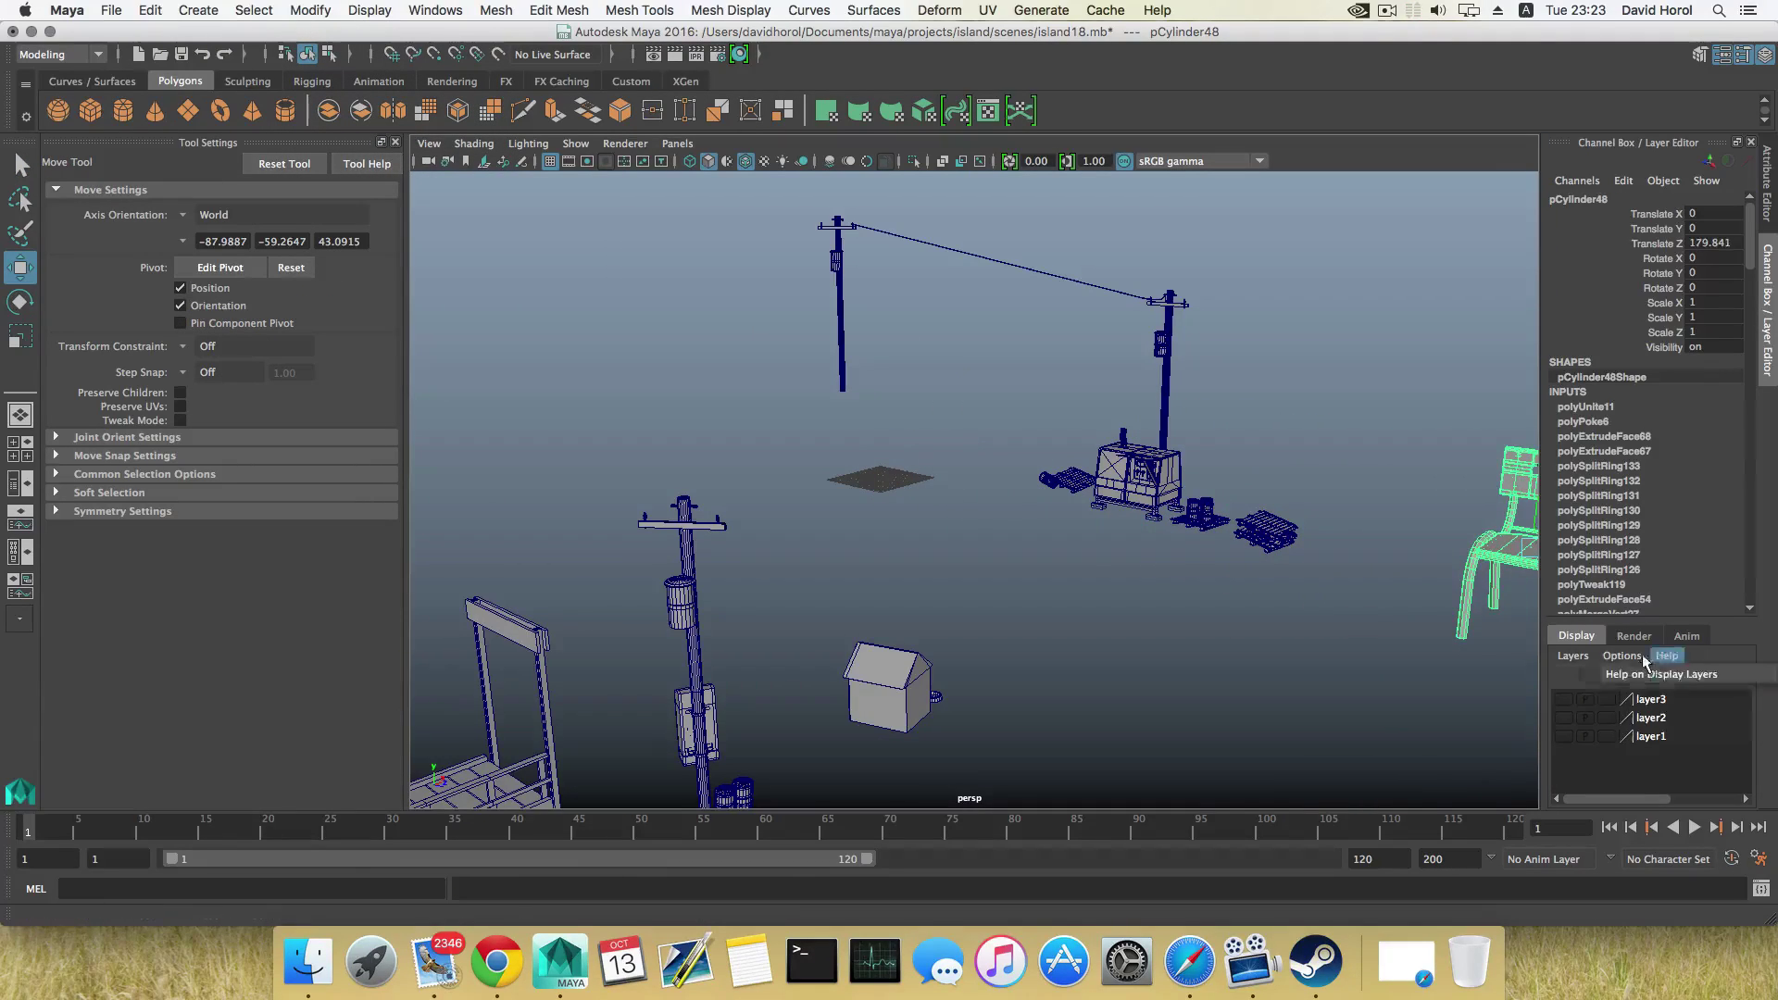
left_click(1429, 511)
scroll(1462, 627, "down", 4)
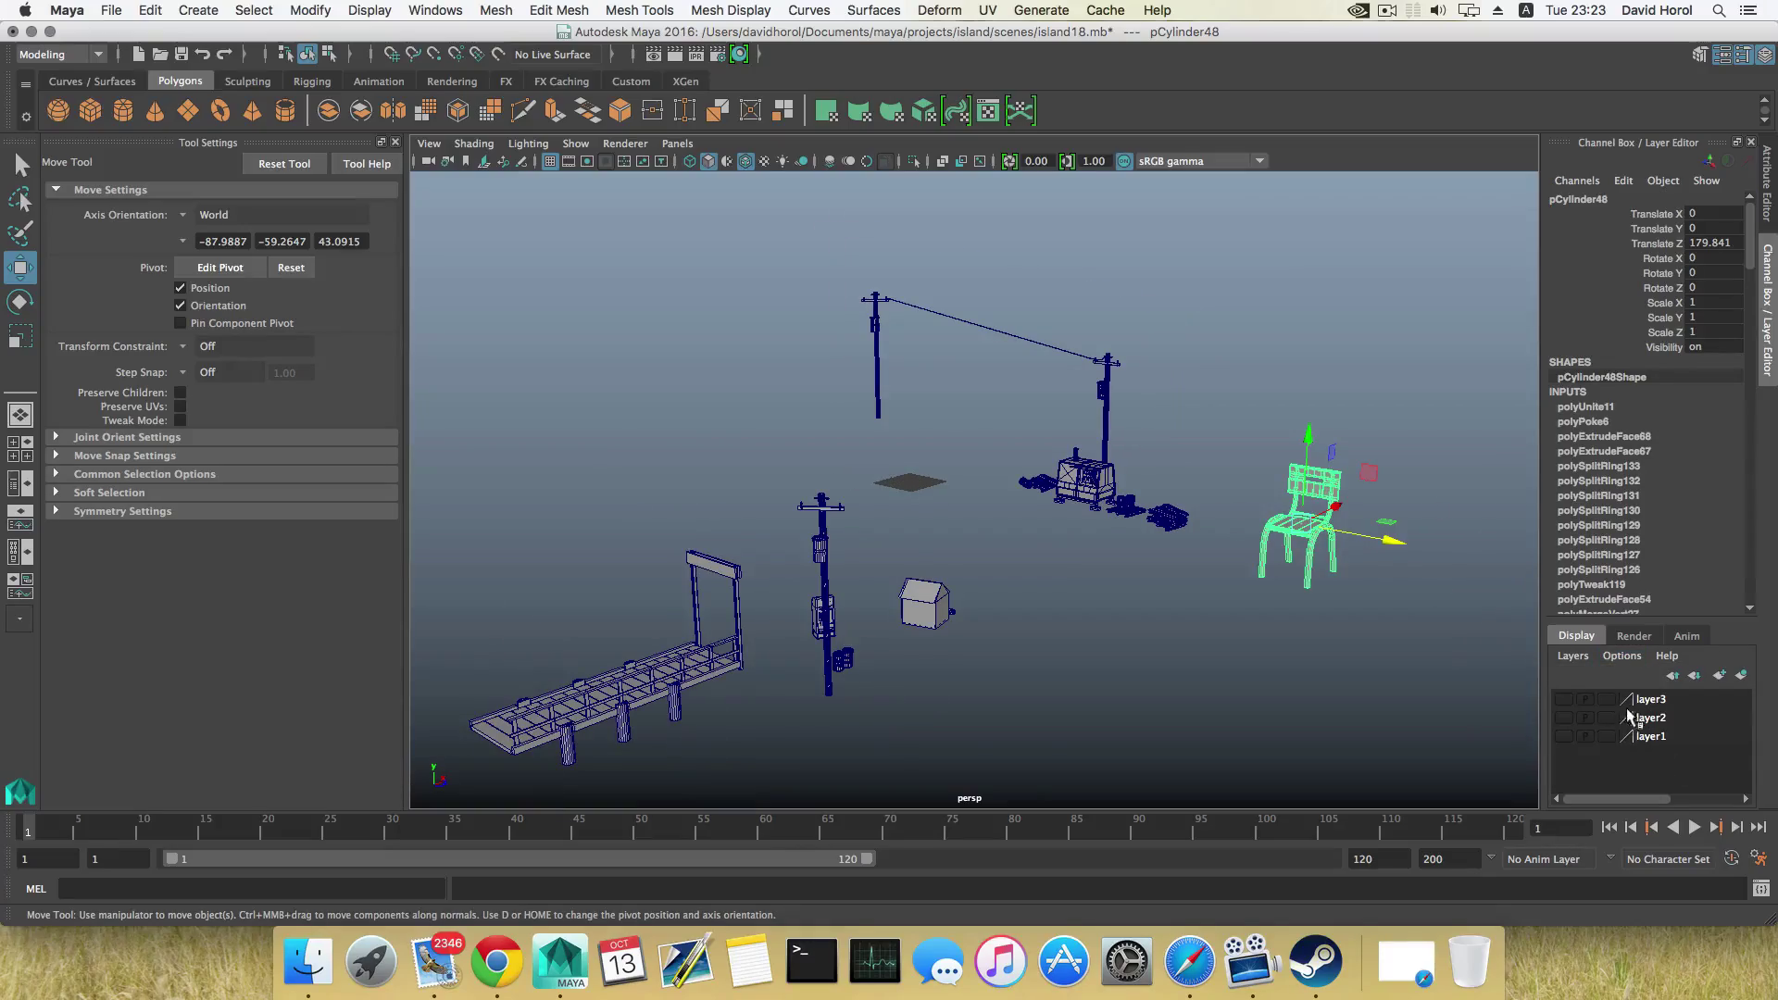
left_click(1567, 731)
left_click_drag(1389, 611, 1091, 481, "alt")
right_click_drag(1090, 481, 1222, 537, "alt")
left_click_drag(1222, 537, 1093, 471, "alt")
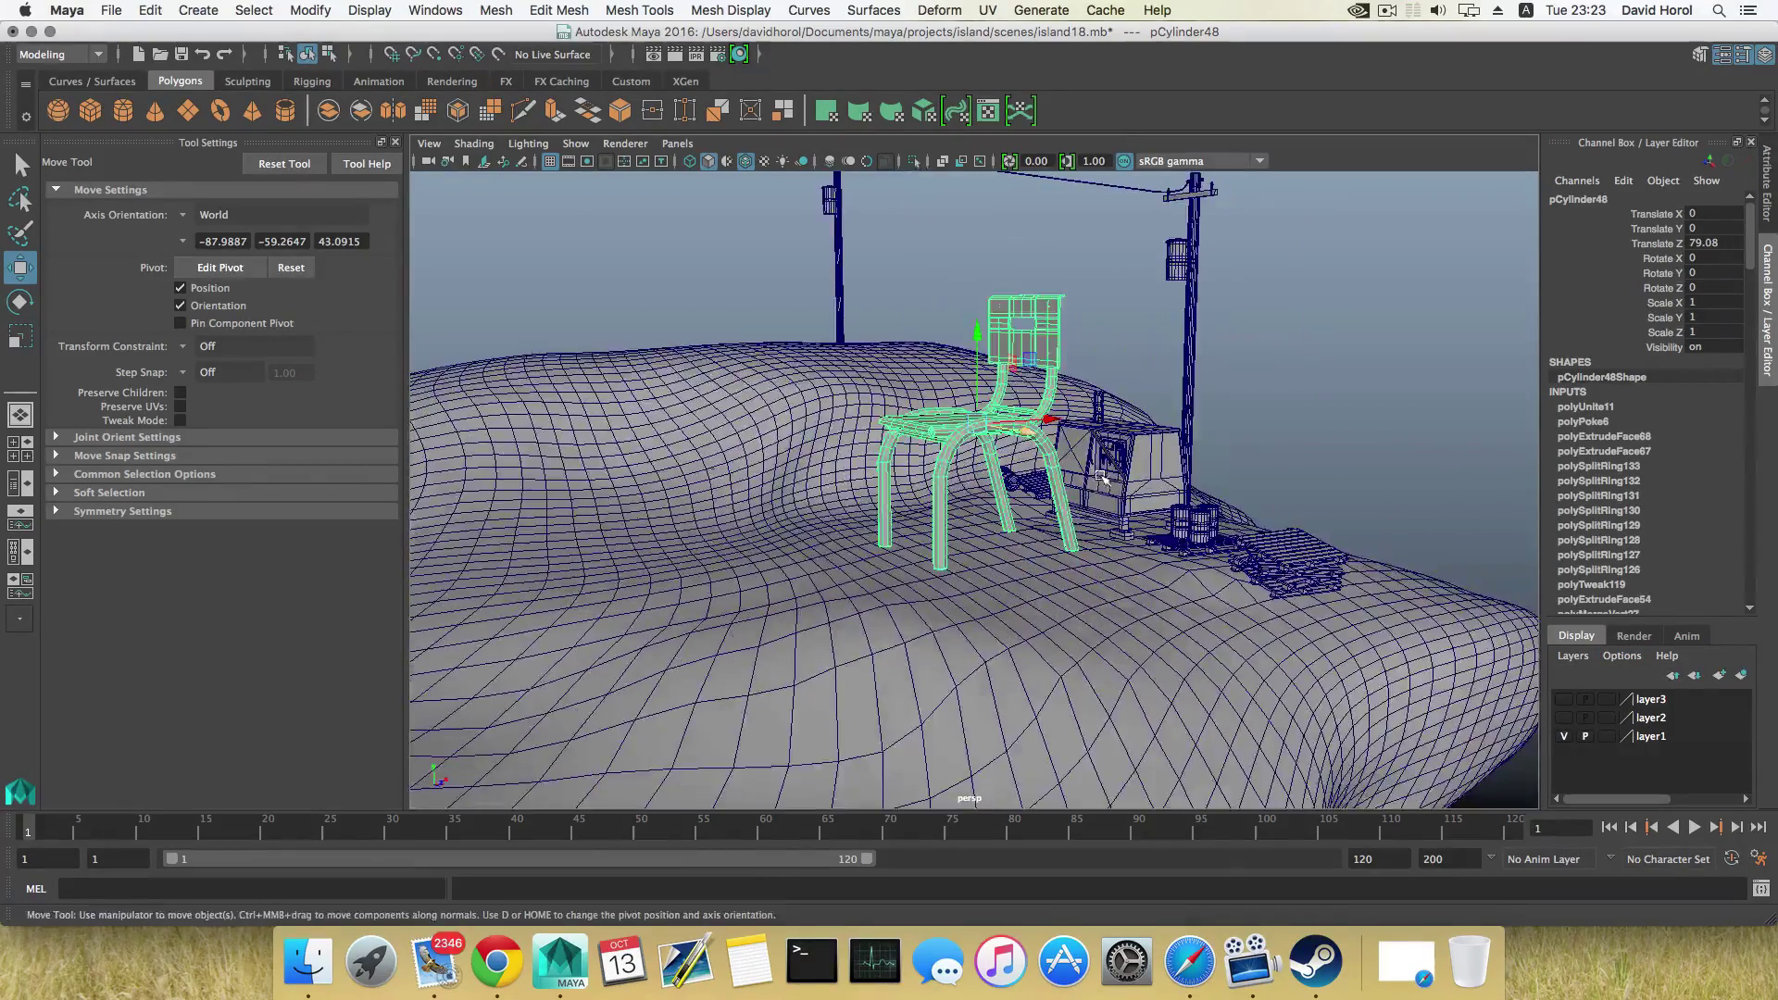
Scale the chair uniformly down to about 0.36 and lower it towards the terrain at about Y -13.6
key("r")
left_click_drag(975, 422, 912, 426)
key("w")
left_click_drag(977, 345, 987, 448)
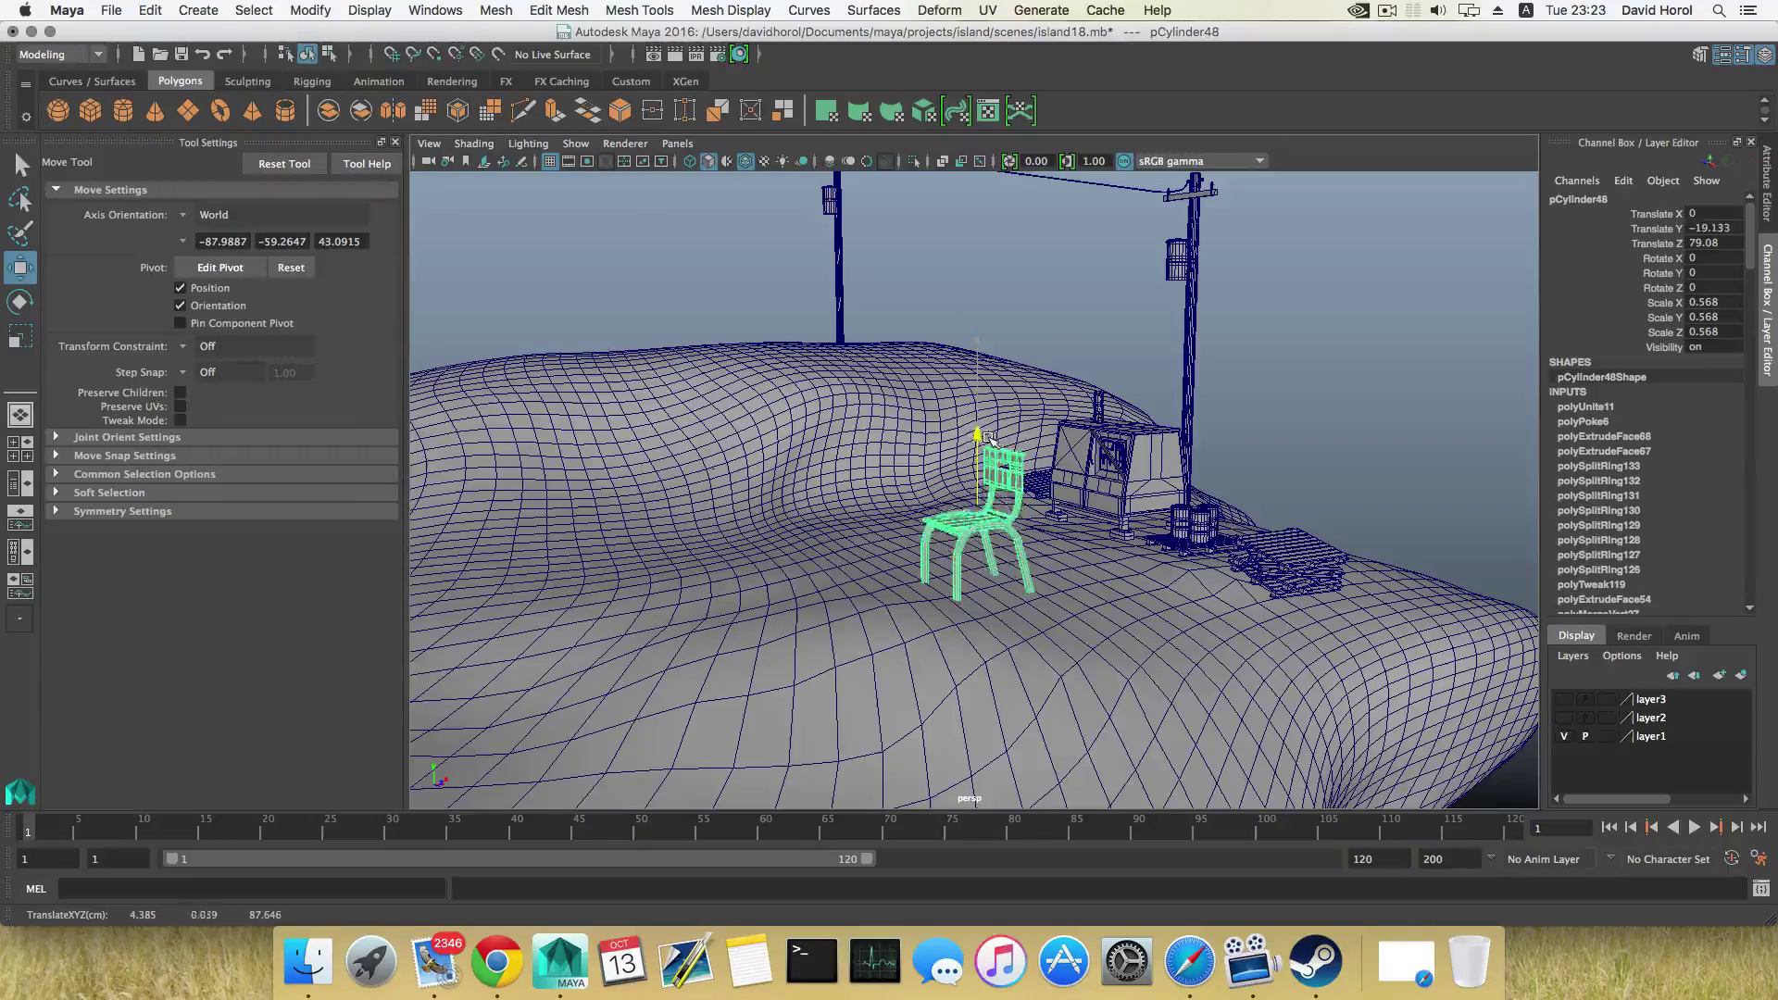
key("r")
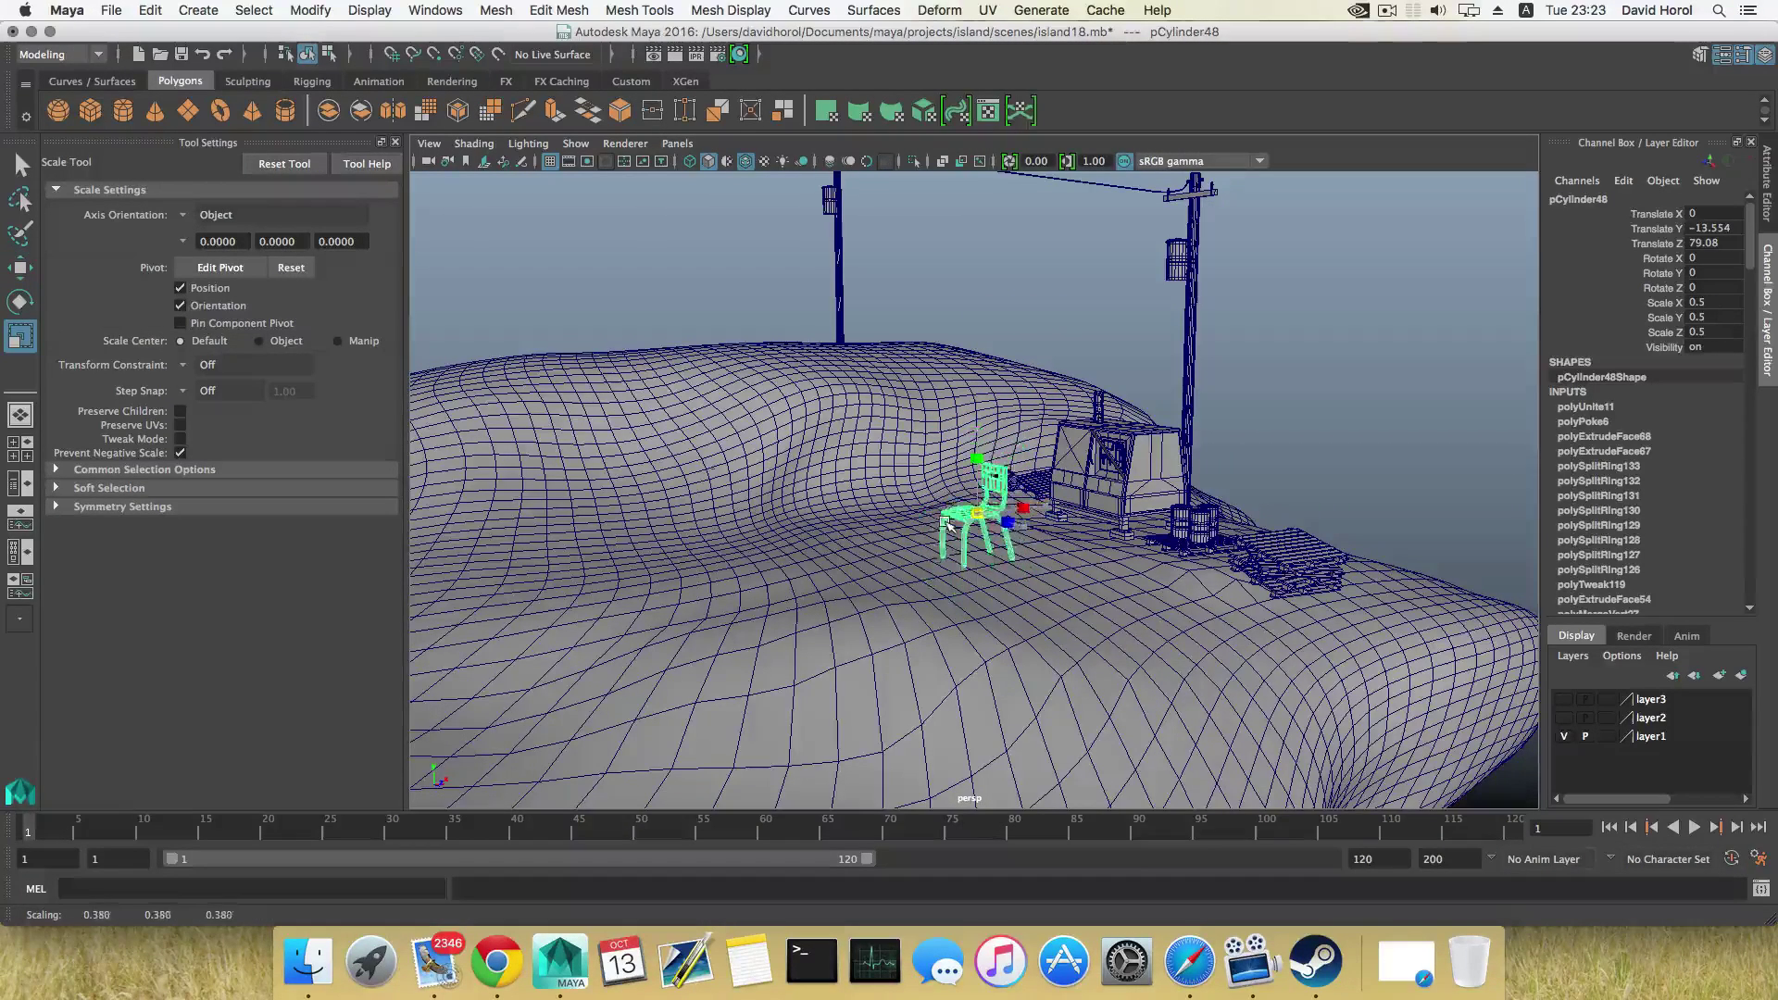
left_click_drag(948, 533, 1064, 546, "alt")
middle_click_drag(1064, 546, 880, 508, "alt")
right_click_drag(879, 507, 981, 500, "alt")
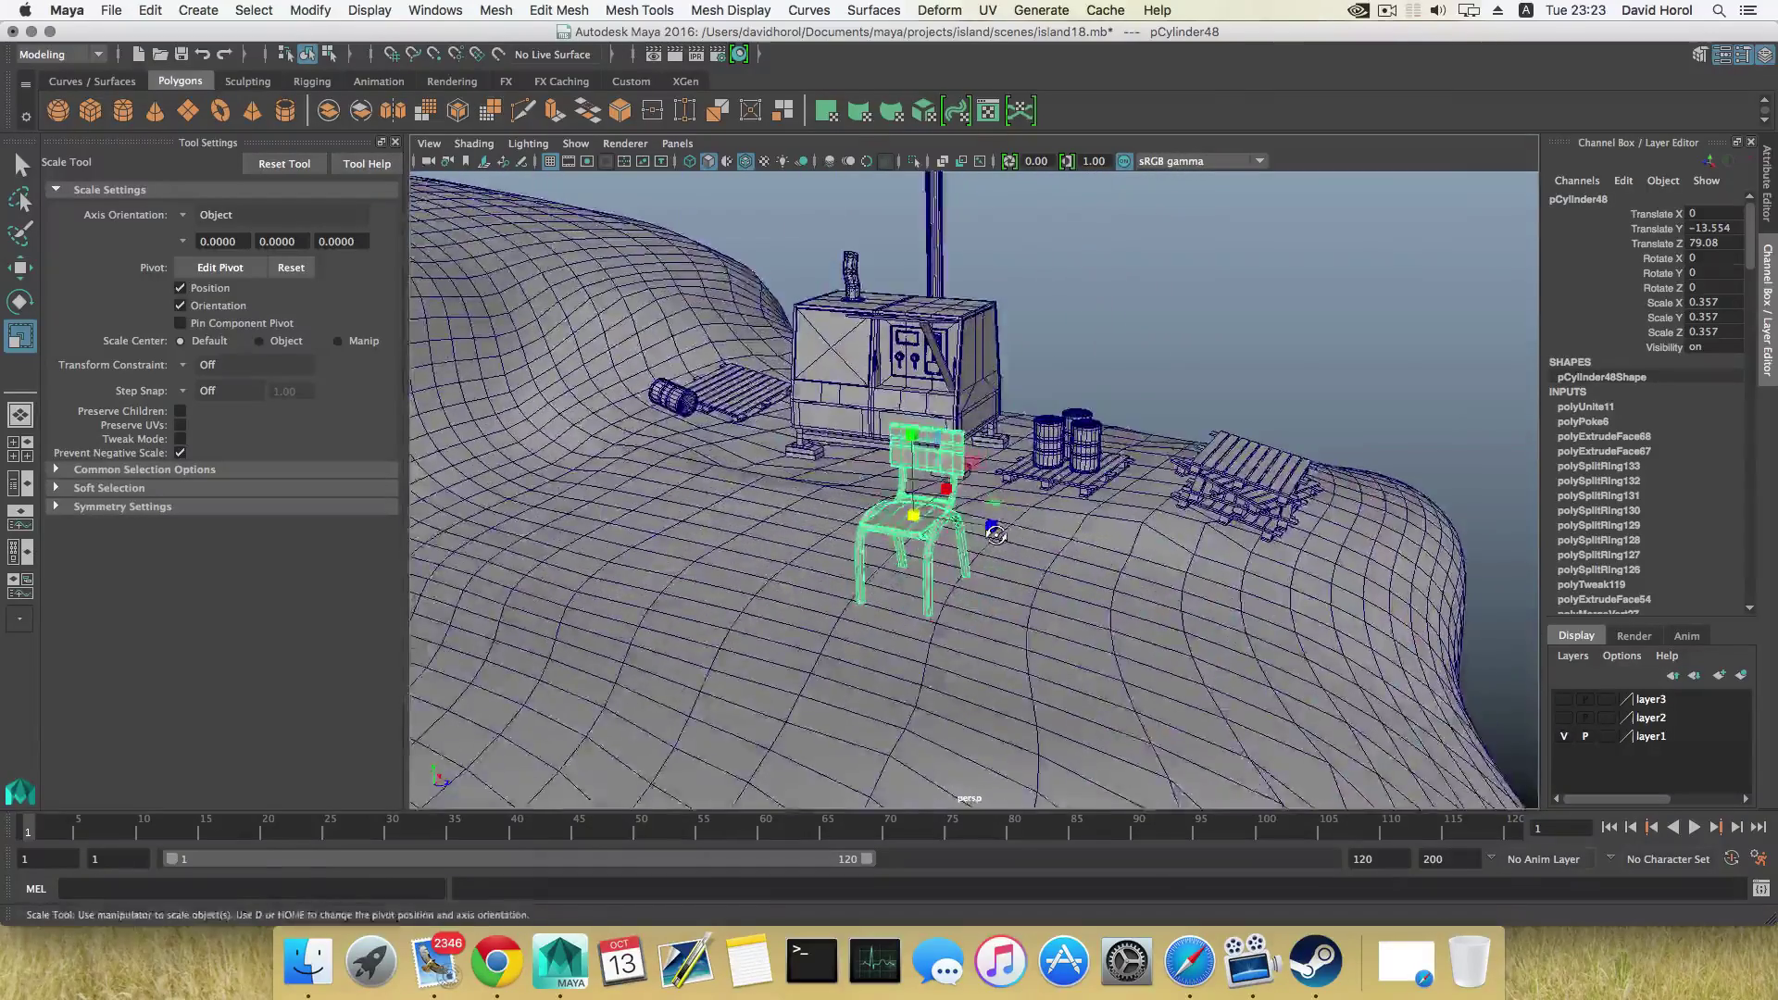
left_click_drag(981, 500, 991, 447, "alt")
Shrink the chair further to a uniform scale of about 0.28 and lower it to about Y -18.7
key("w")
left_click_drag(955, 379, 1047, 491)
key("r")
middle_click_drag(1047, 519, 963, 532, "alt")
mouse_move(963, 532)
right_mouse_down("alt")
mouse_move(997, 542)
mouse_move(954, 517)
right_mouse_up("alt")
Move the chair between the barrels and the pallet stack, about X 30, Z 90, and turn it about -36 degrees around Y
key("w")
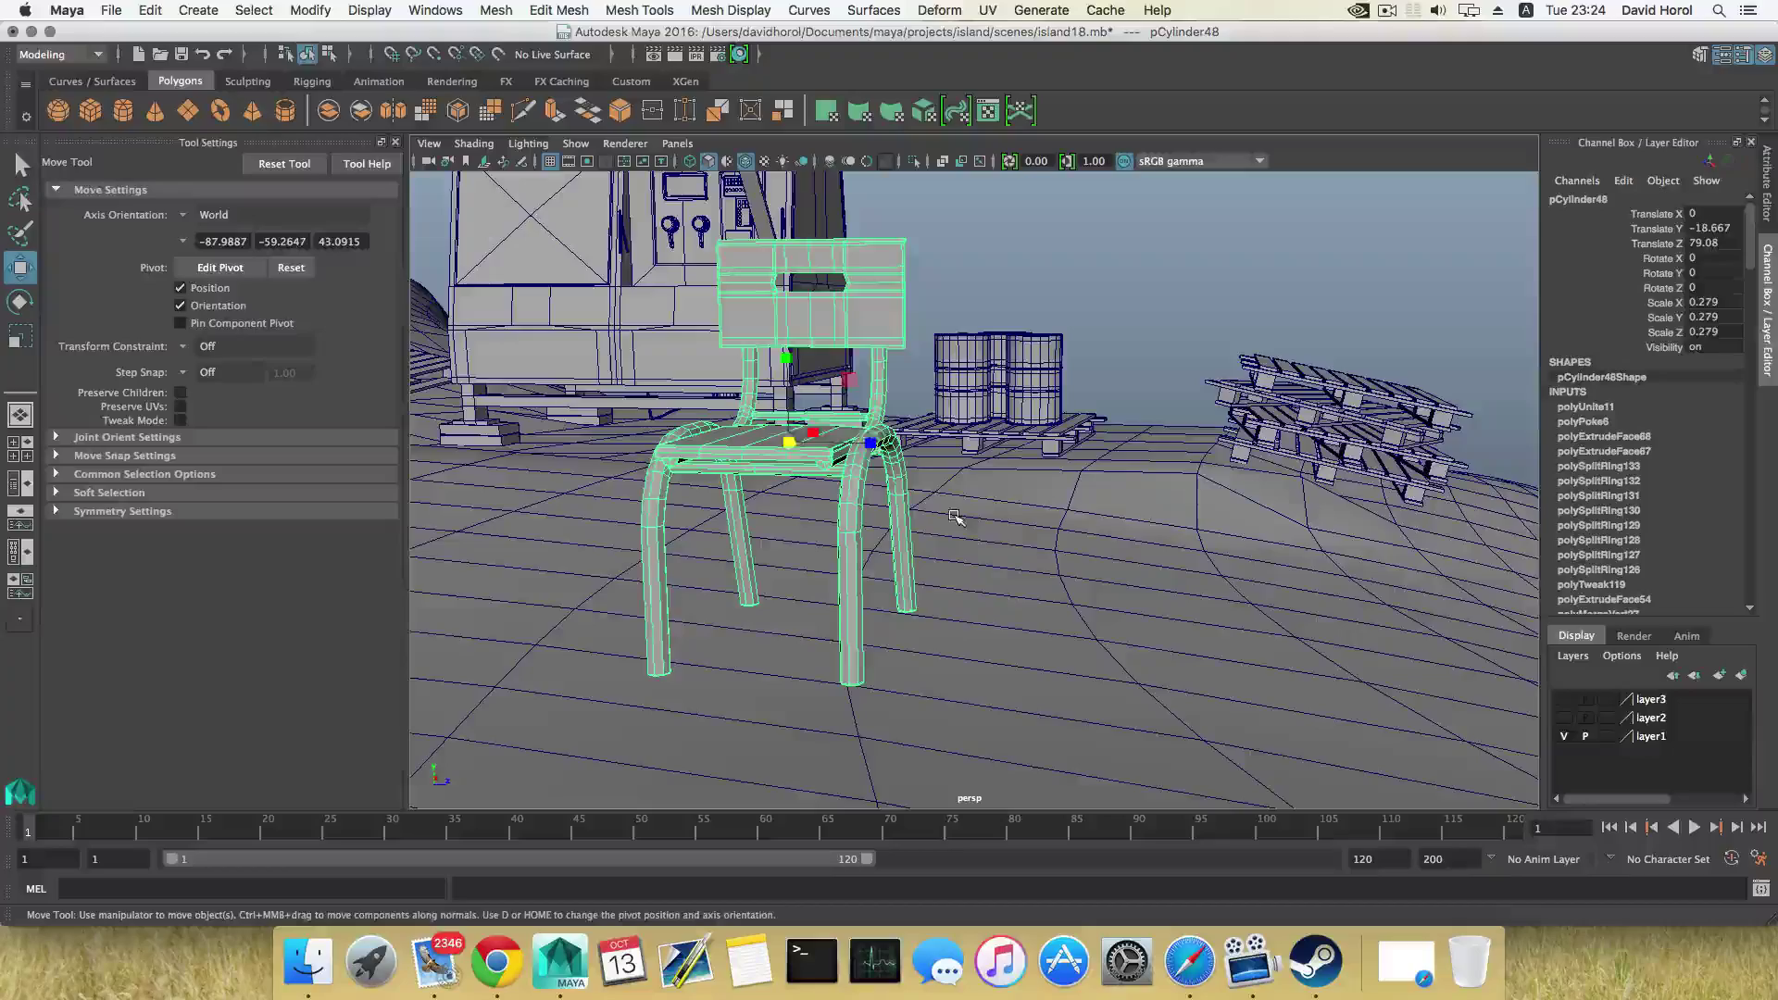
left_click_drag(874, 444, 1102, 468)
key("e")
key("w")
left_click_drag(1005, 592, 964, 532, "alt")
right_click_drag(964, 532, 1210, 587, "alt")
left_click_drag(1210, 587, 1022, 489, "alt")
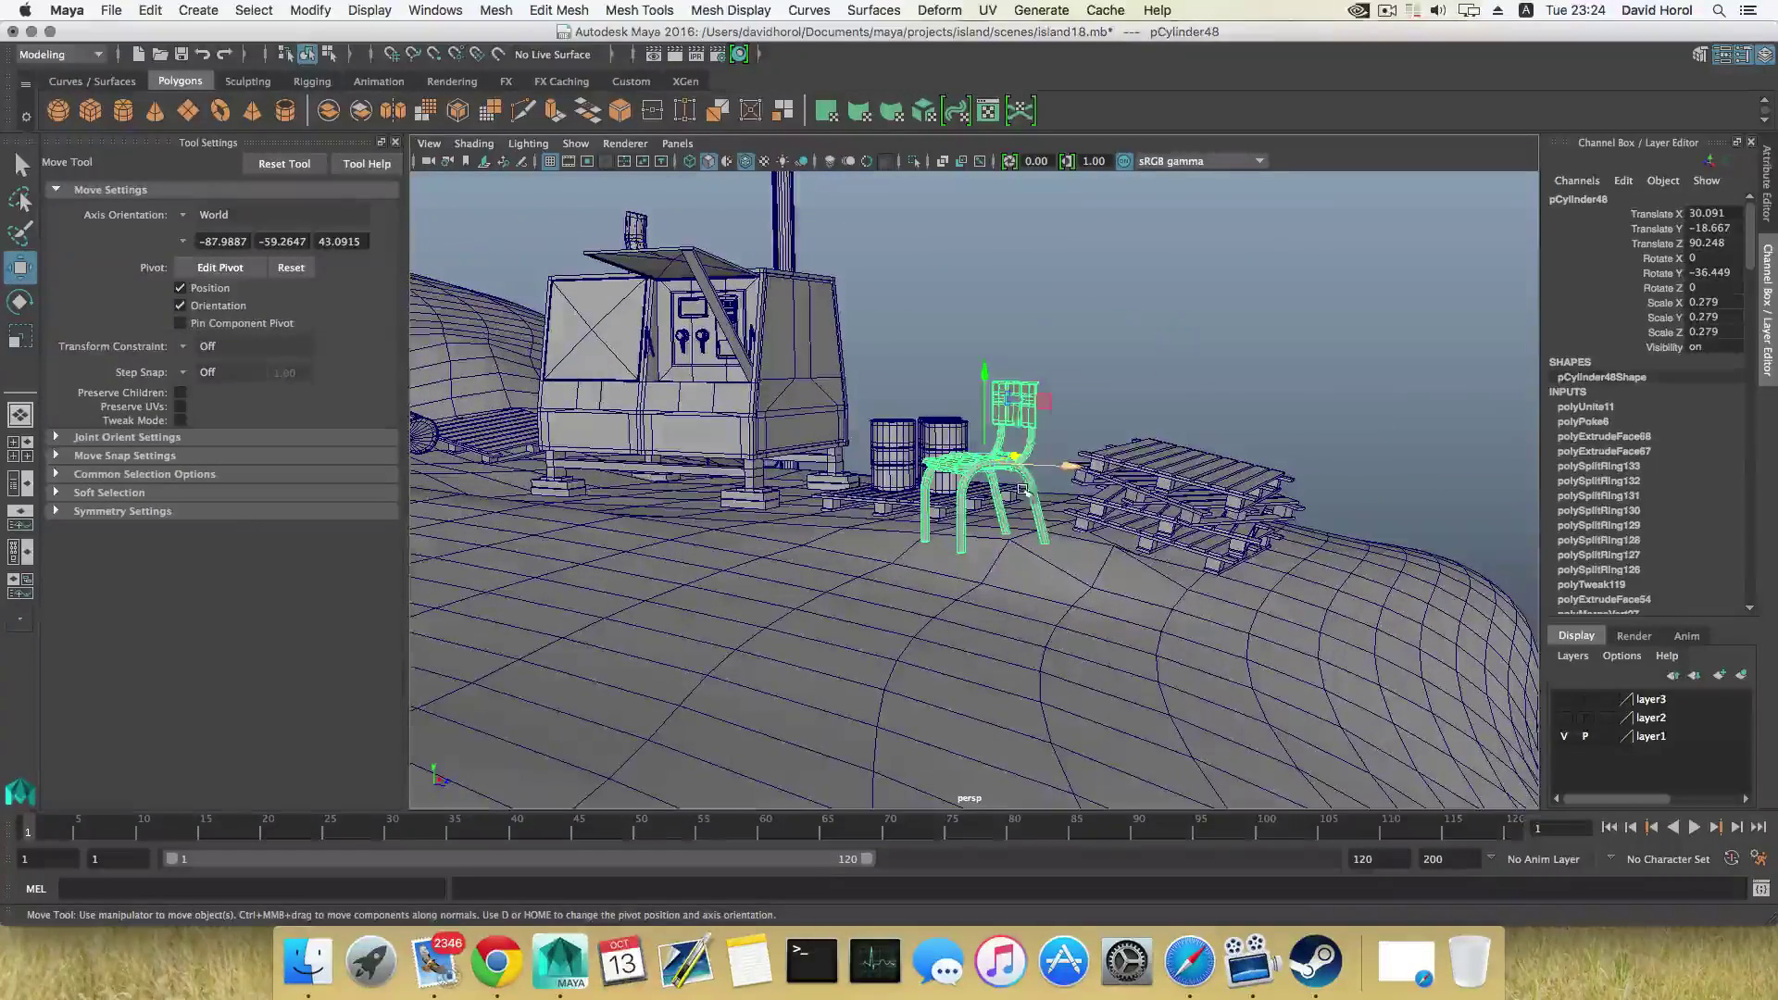
Lower the chair to about Y -20.6 and tilt it about 9.7 degrees around X to follow the slope
left_click_drag(979, 362, 1028, 416)
key("e")
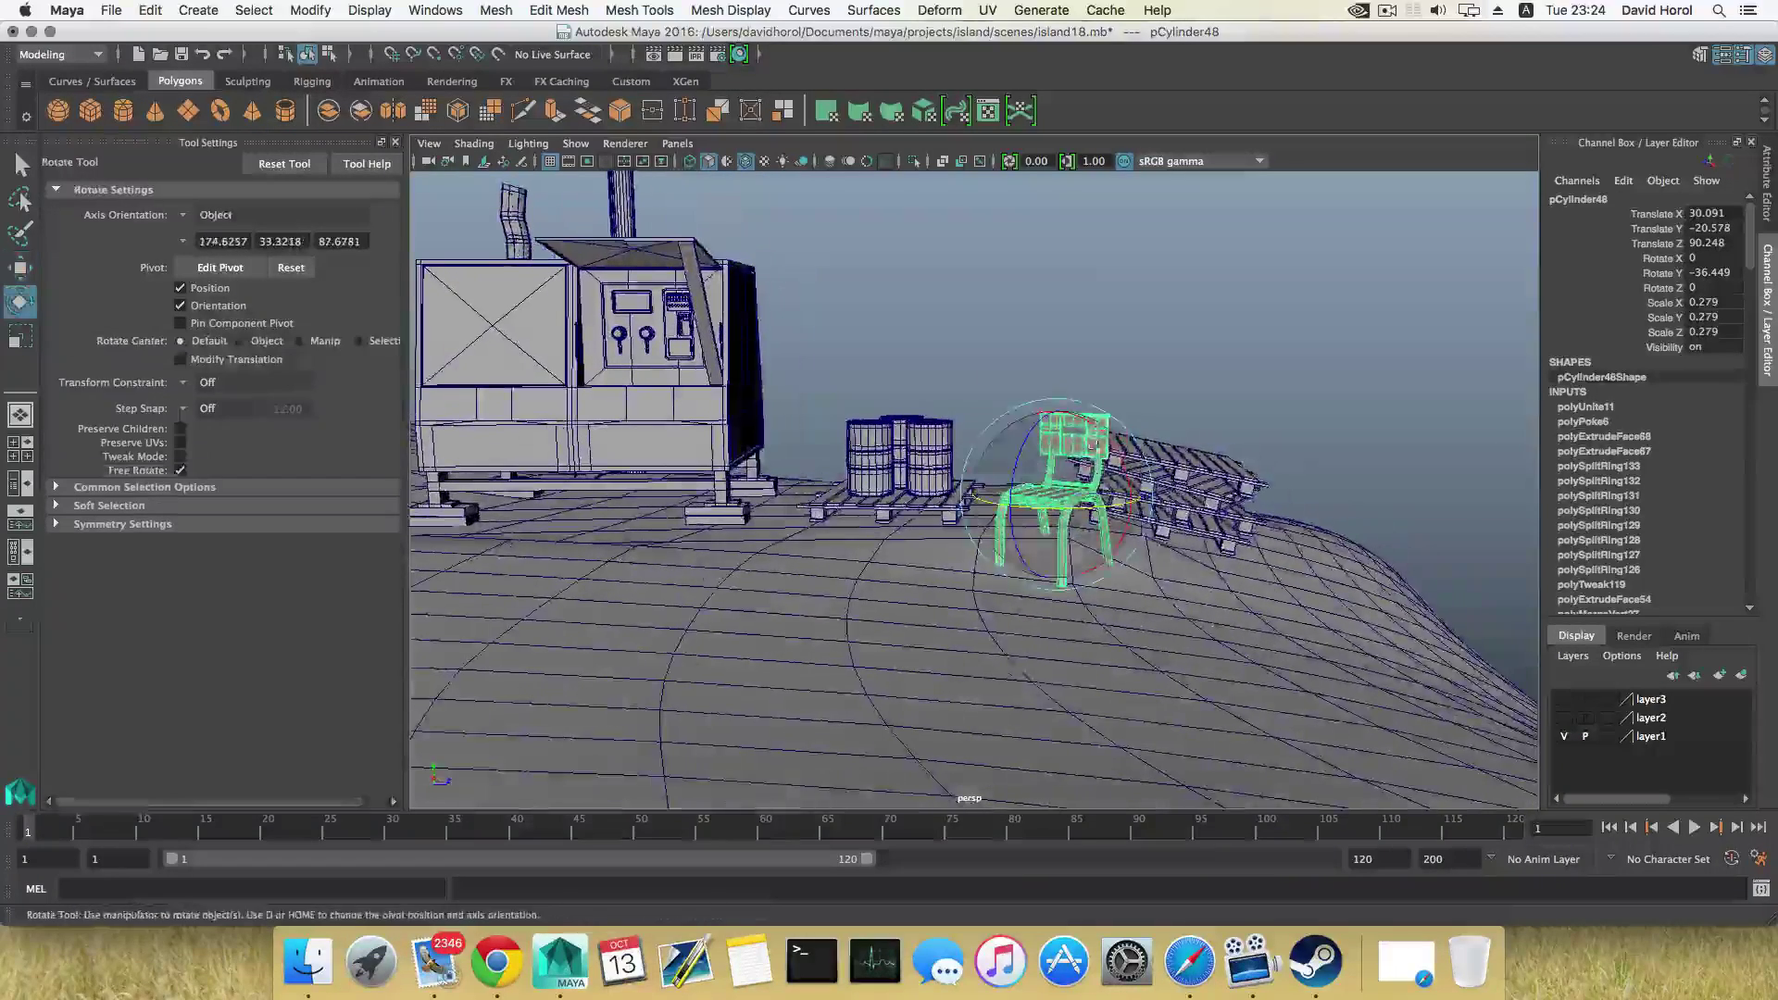
left_click_drag(1104, 462, 1059, 413)
Duplicate the chair and place the copy near the lone pallet beside the generator, at about Y -13.6, Z 37.5
key("w")
left_click_drag(1075, 432, 881, 377, "alt")
key("ctrl+d")
right_click_drag(881, 389, 926, 435, "alt")
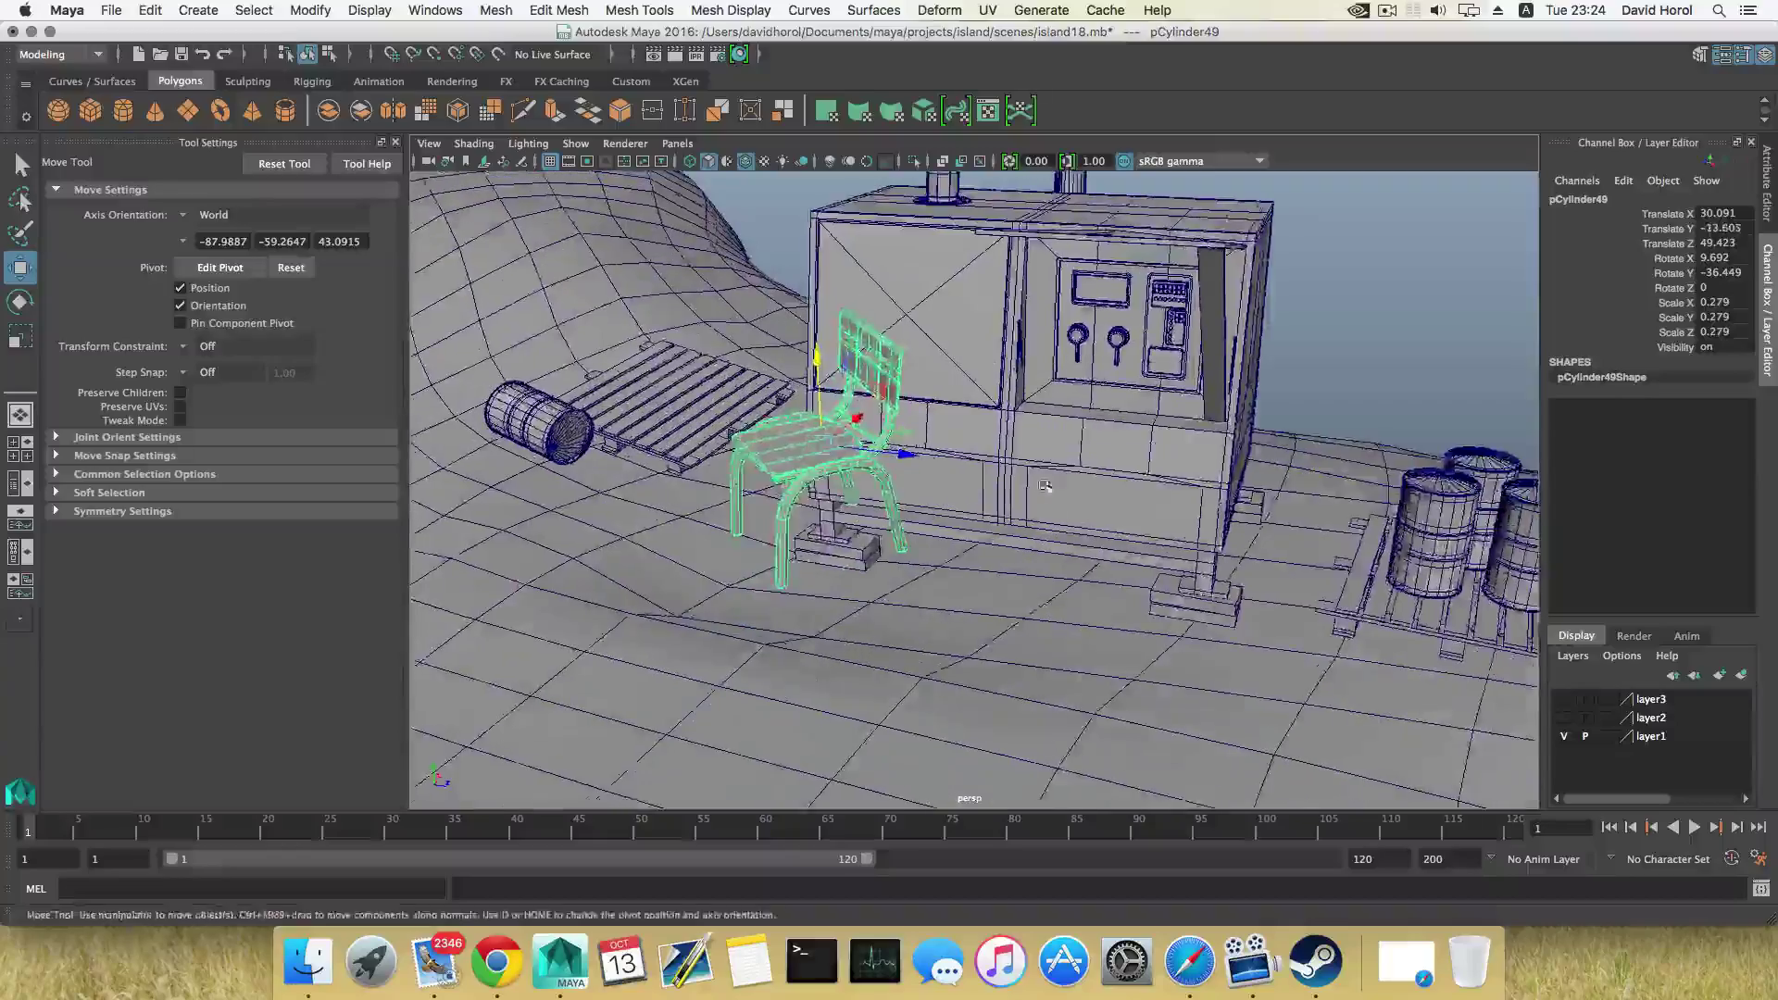
left_click_drag(926, 435, 966, 517, "alt")
scroll(1143, 563, "down", 10)
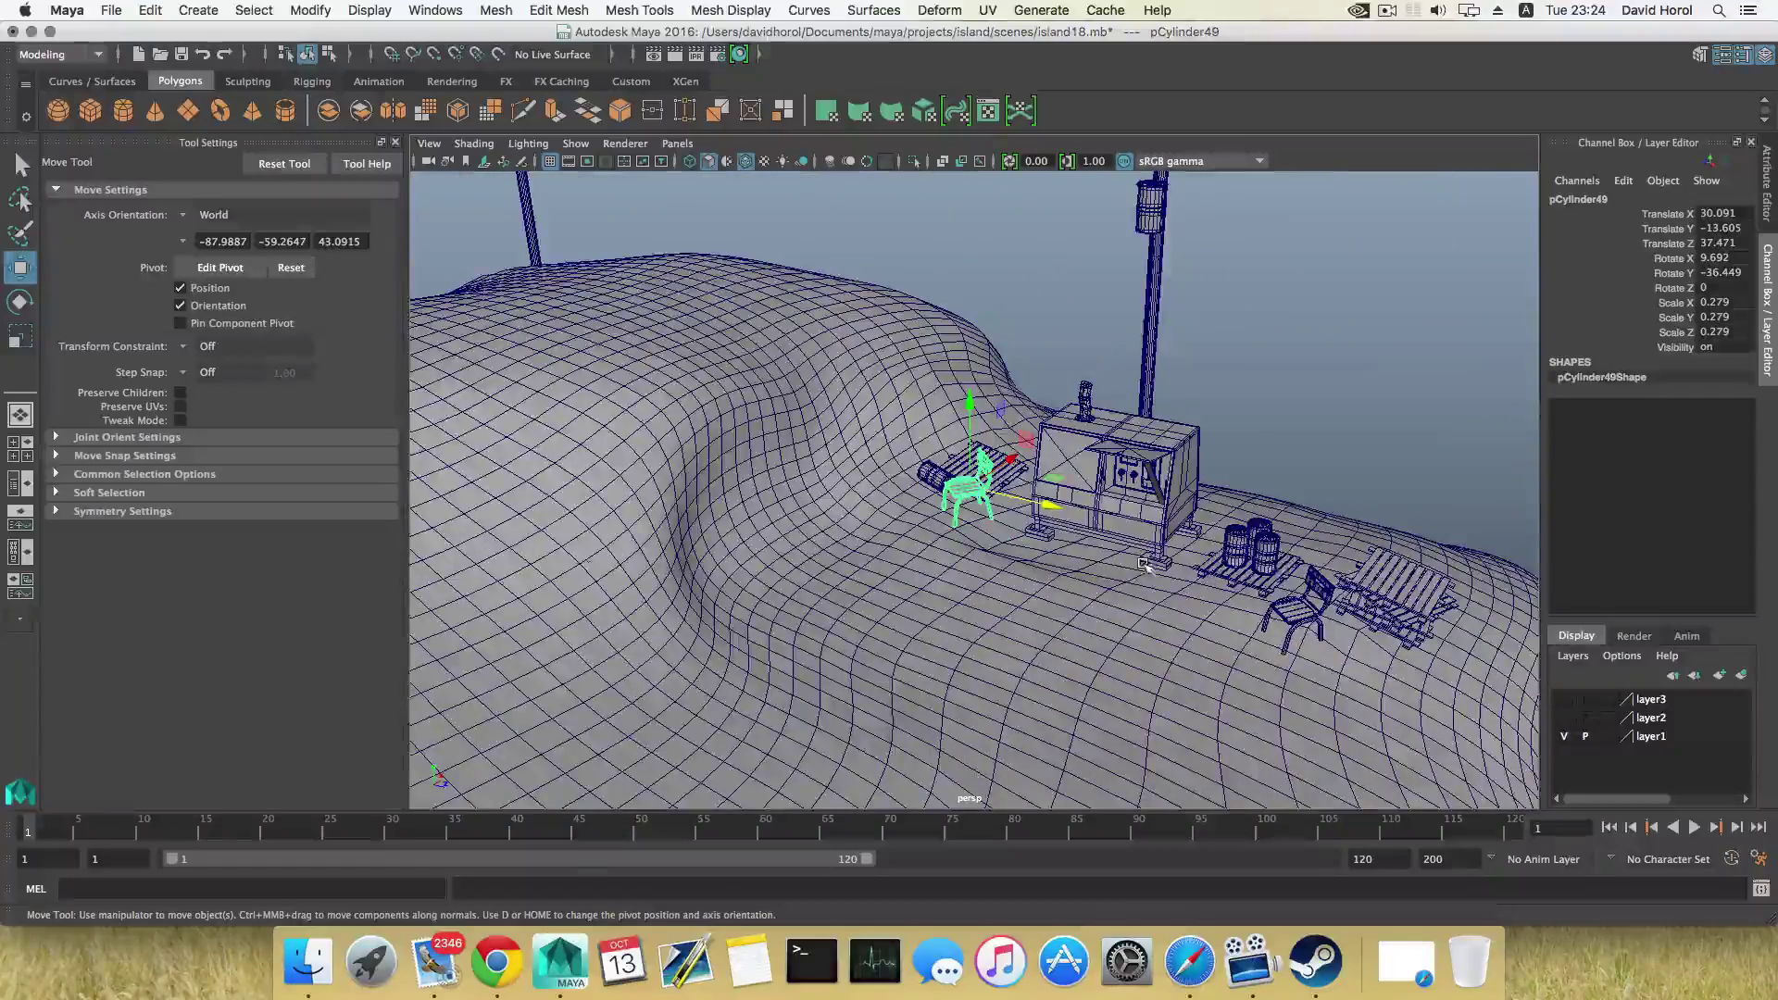
Separate the duplicated chair into its individual parts and keep all of them selected
key("f")
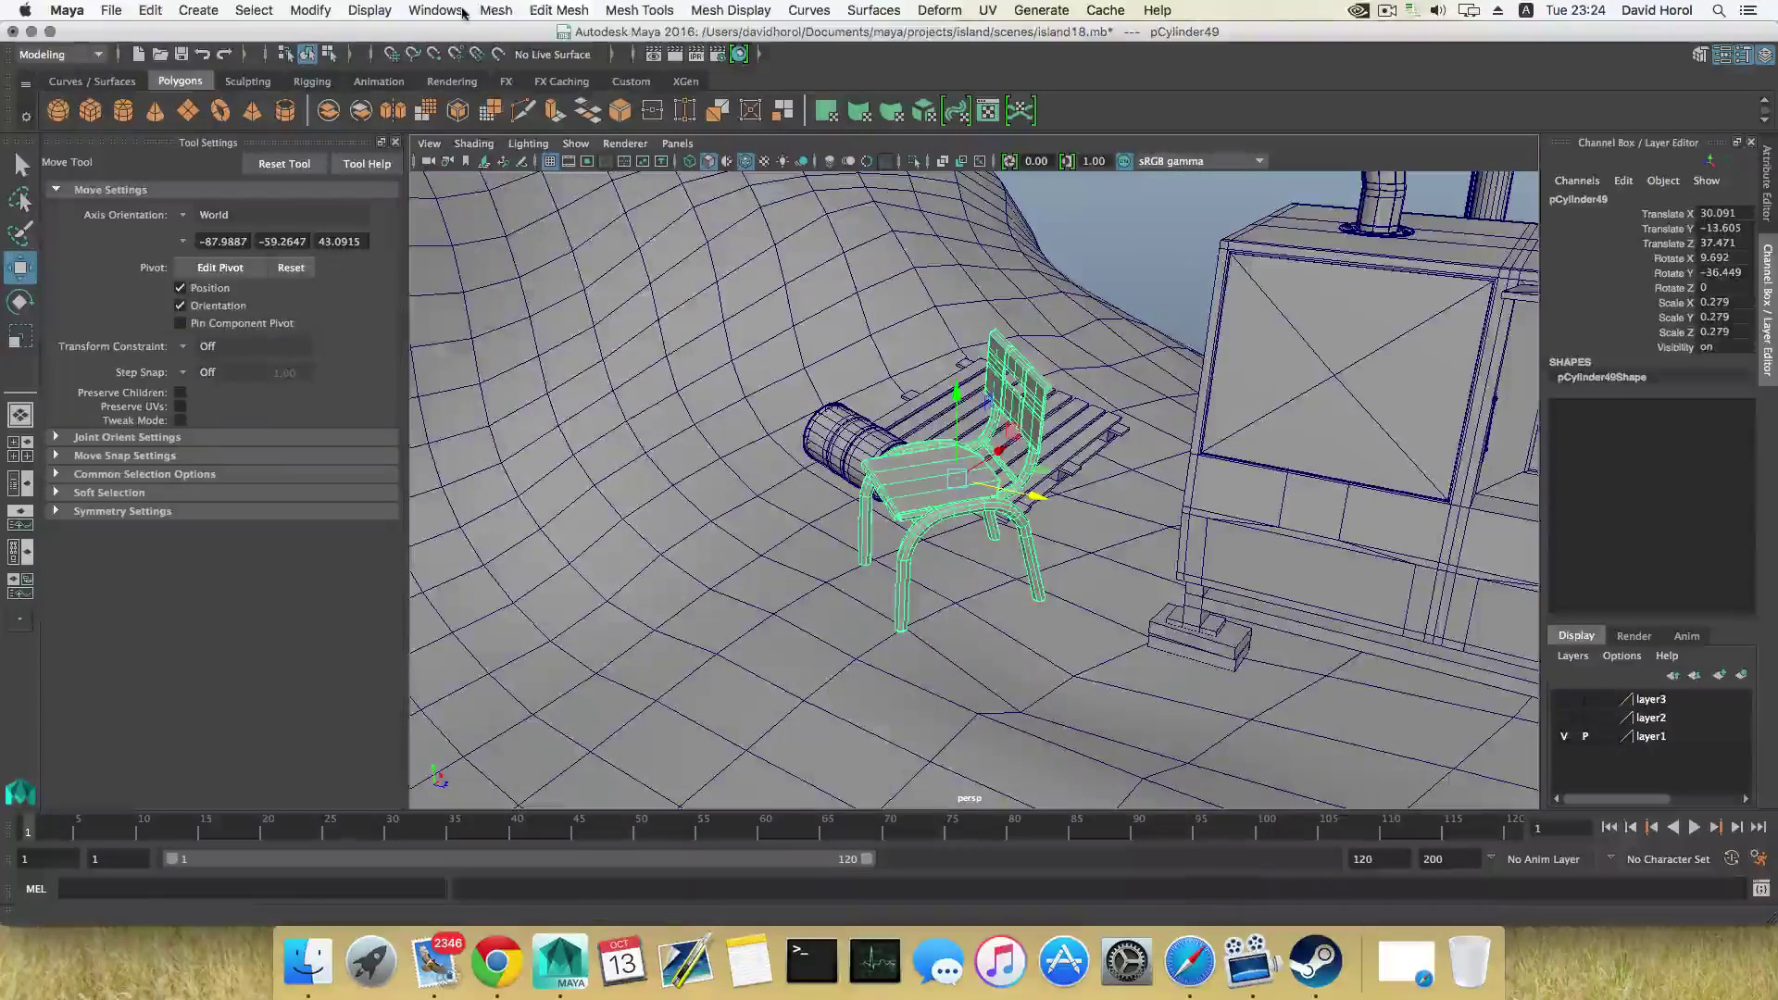
left_click(496, 10)
left_click(516, 93)
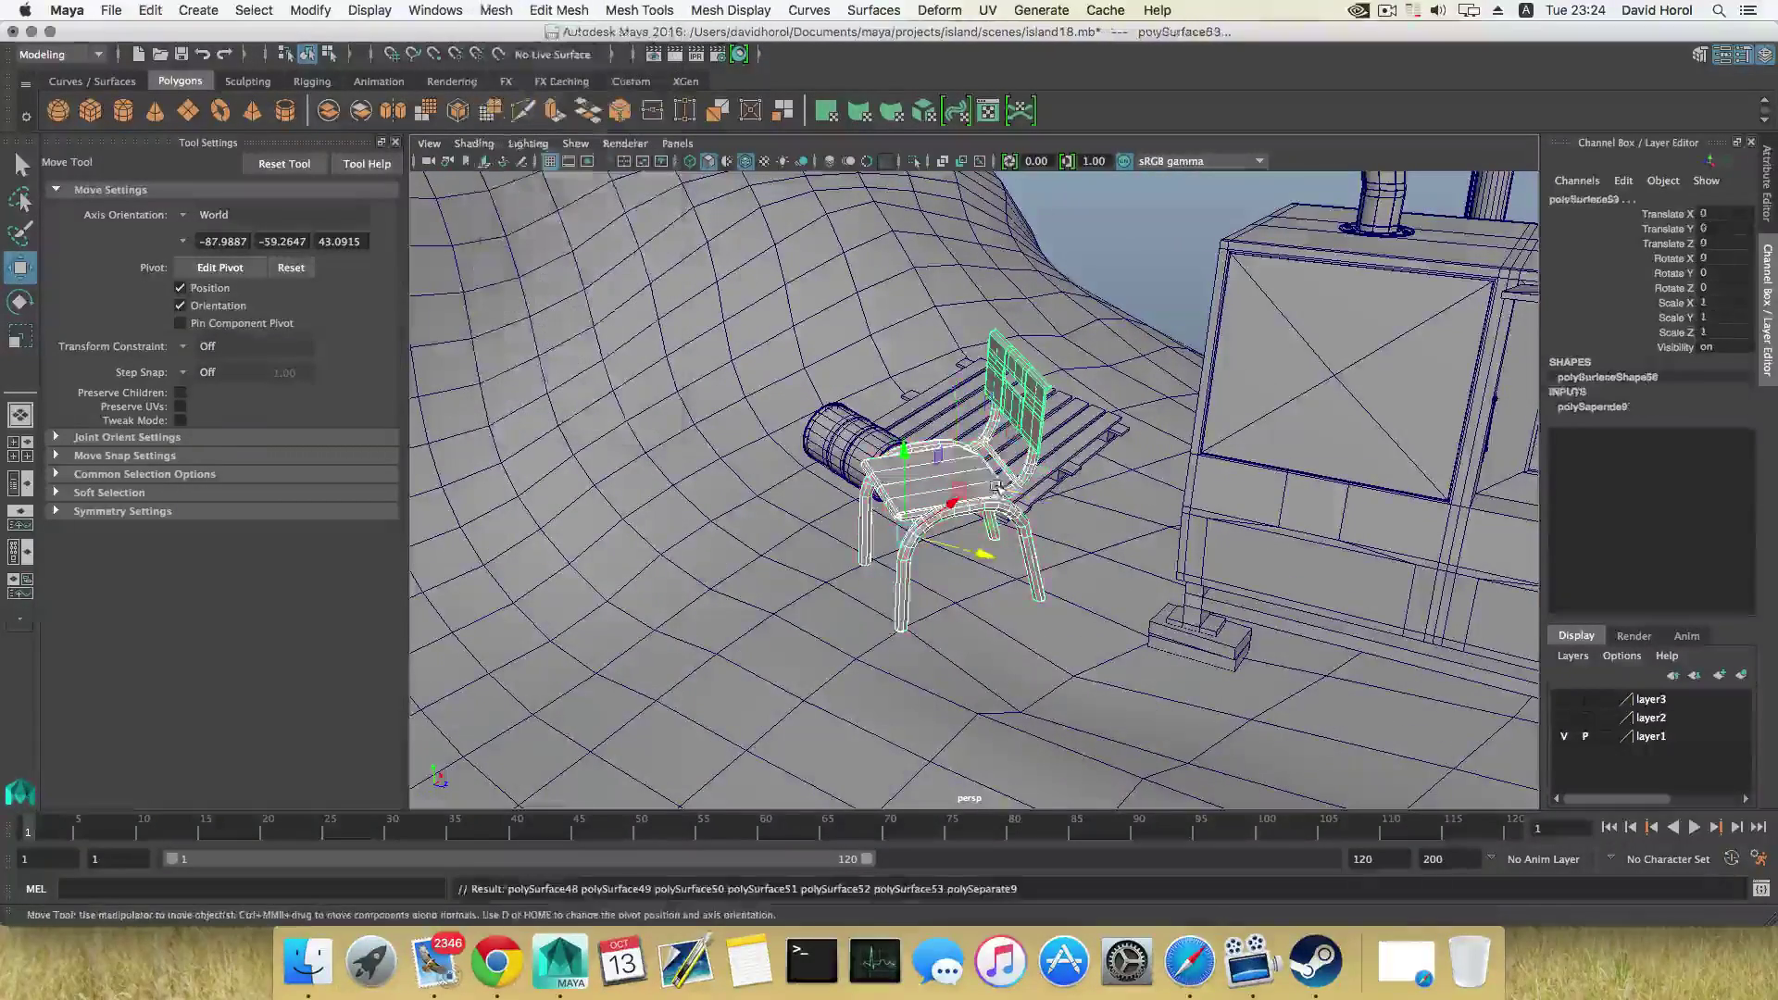
left_click(980, 474)
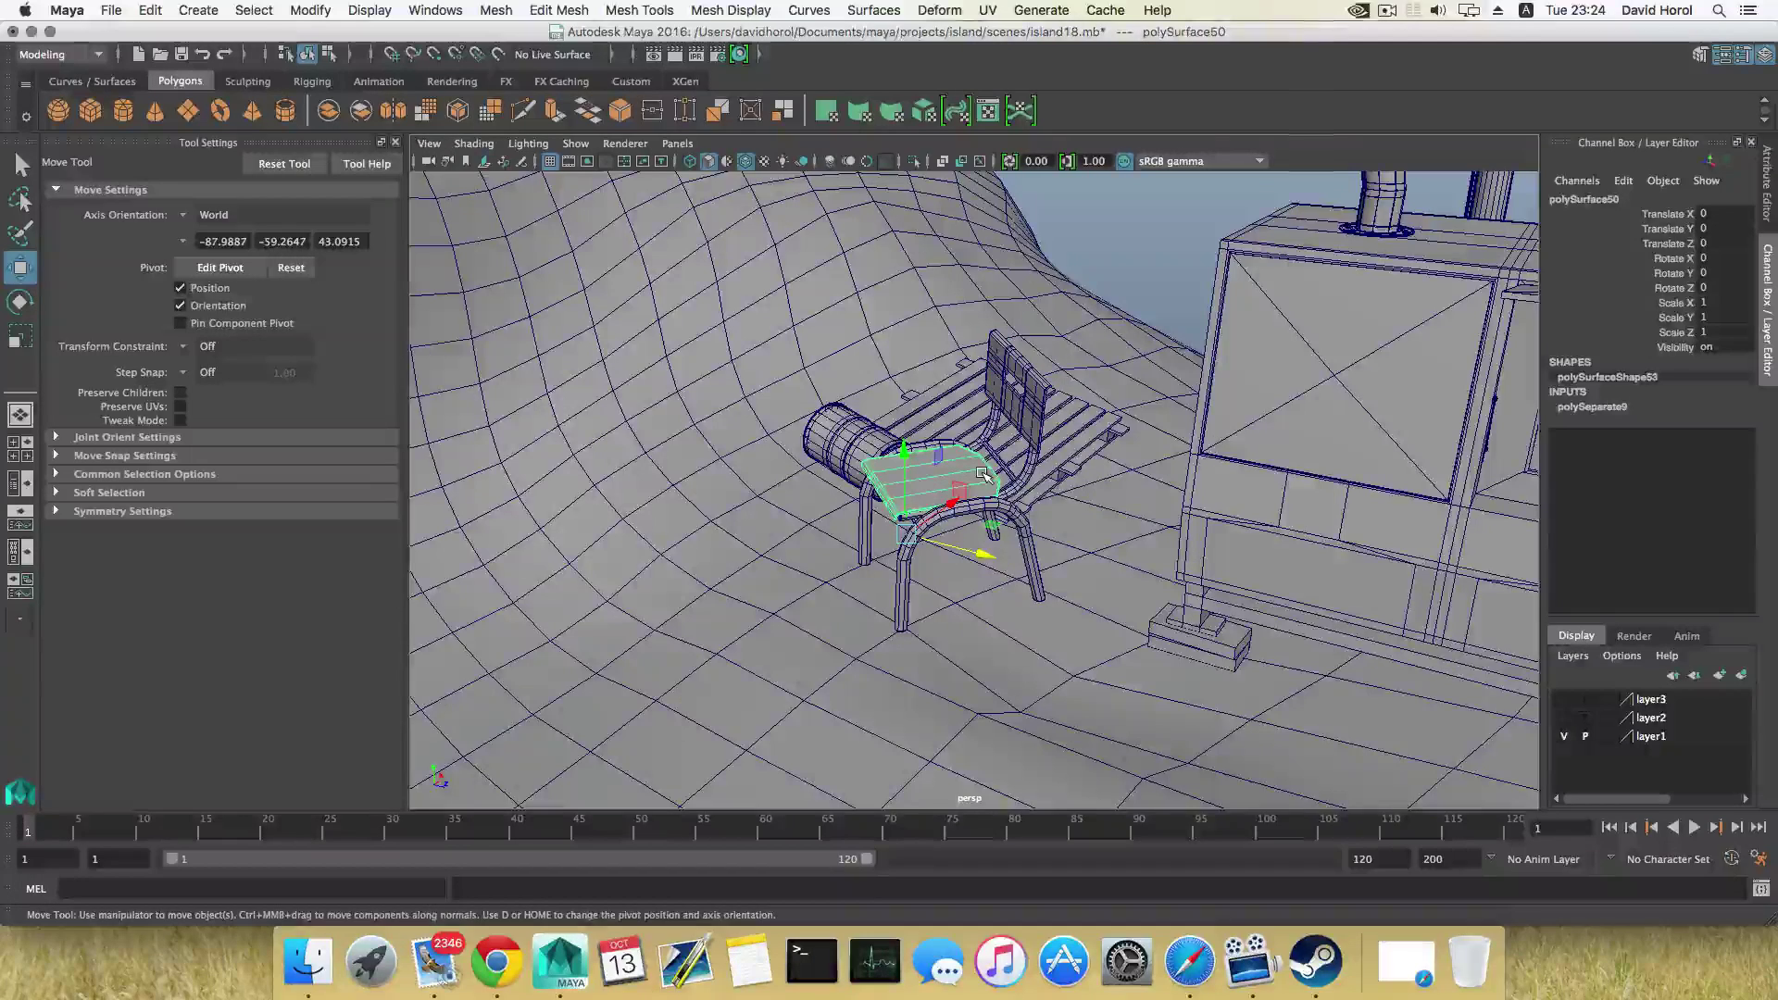
key("ctrl+z")
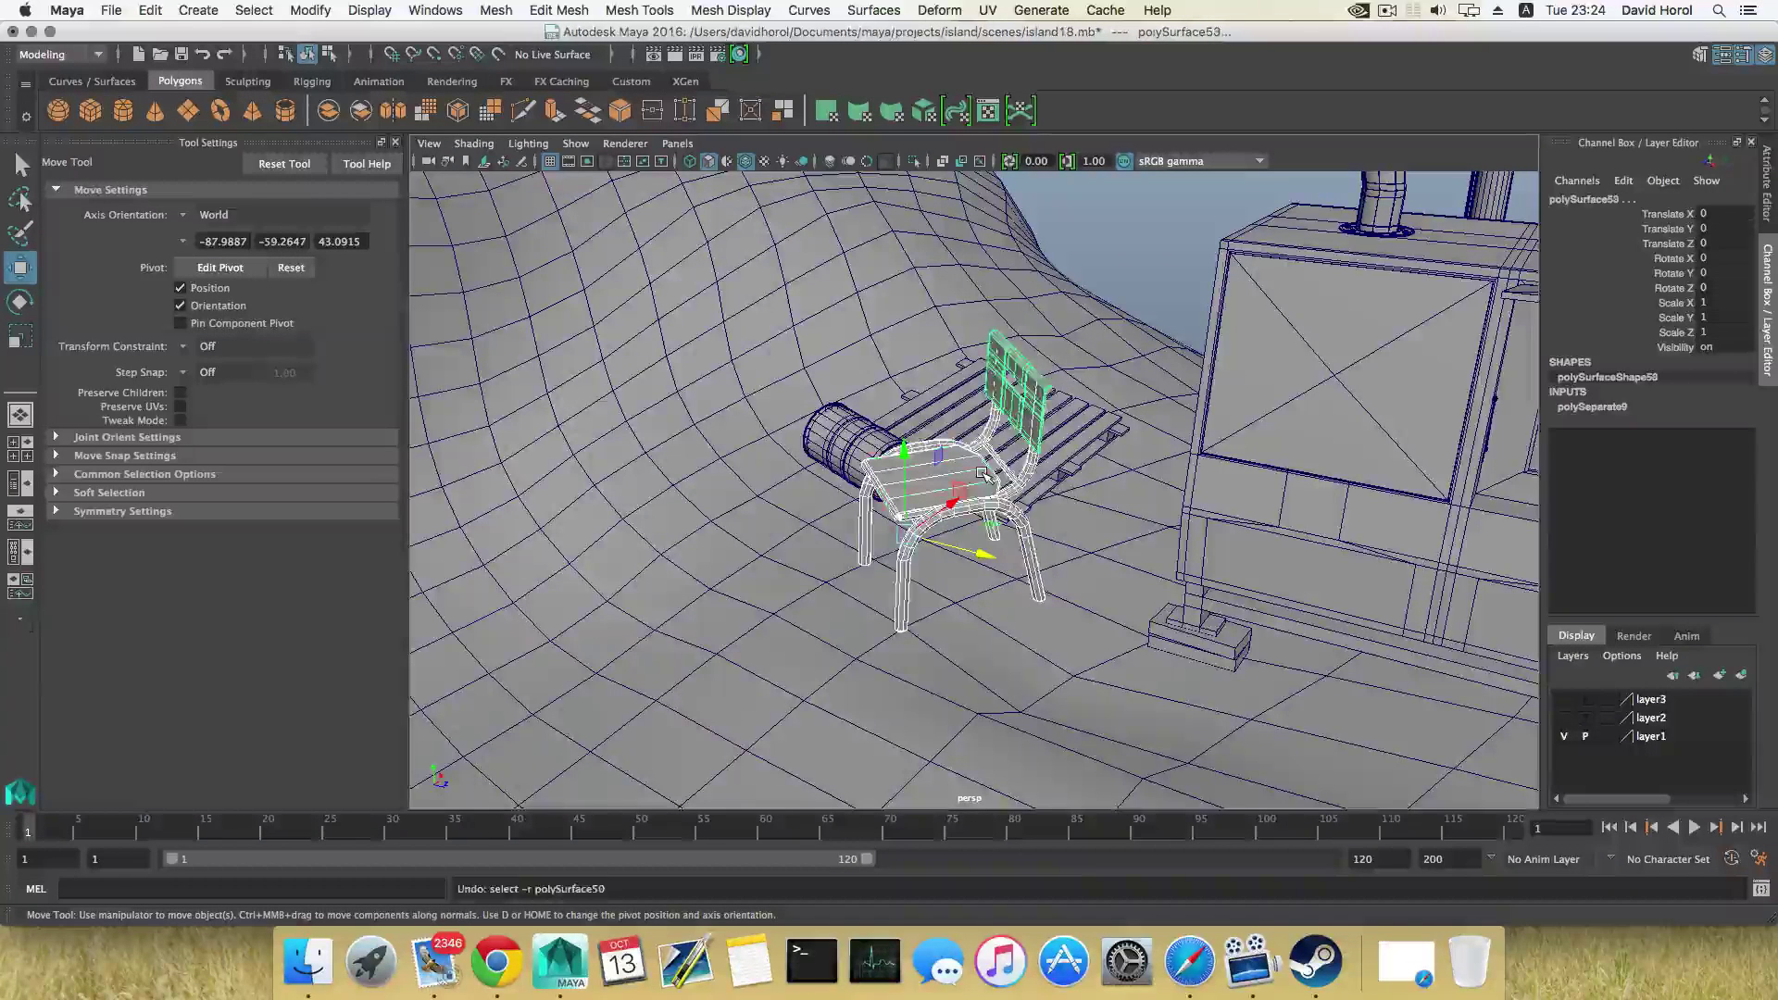
Duplicate the separated chair parts and move the copy behind the fallen barrel, offset about X -26.5, Y -6, Z -35.4
key("ctrl+d")
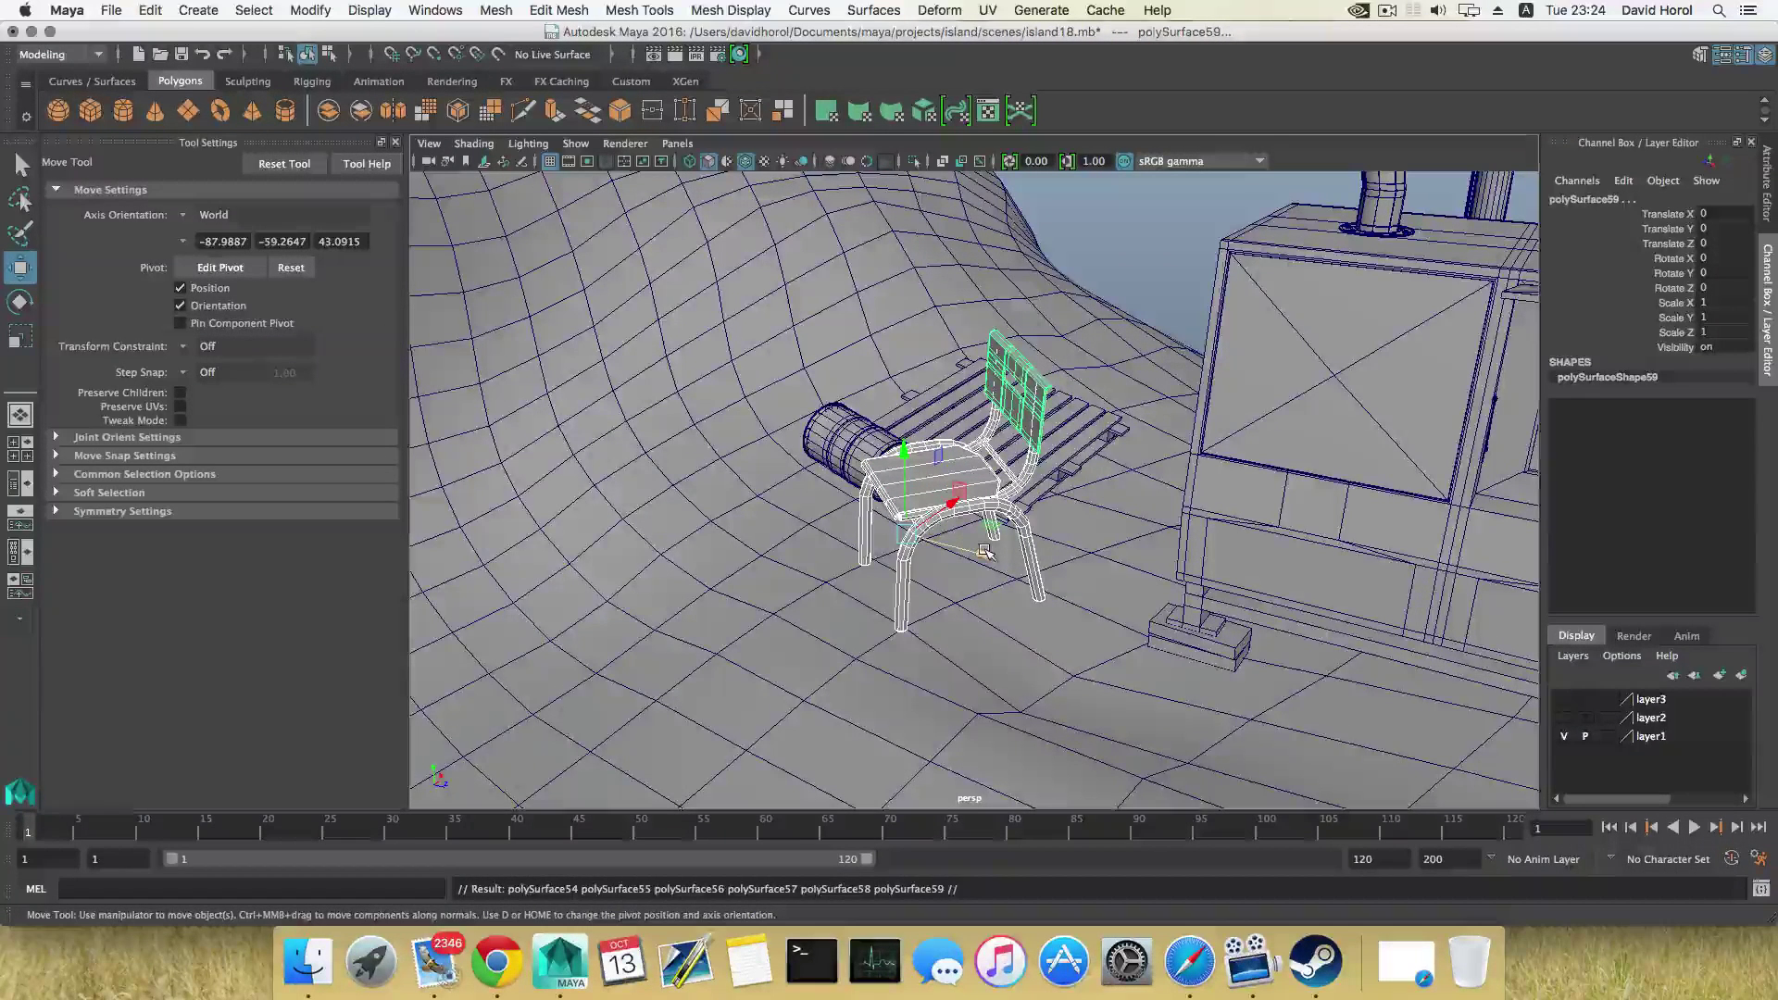
left_click_drag(985, 553, 768, 483)
left_click_drag(821, 336, 827, 494, "alt")
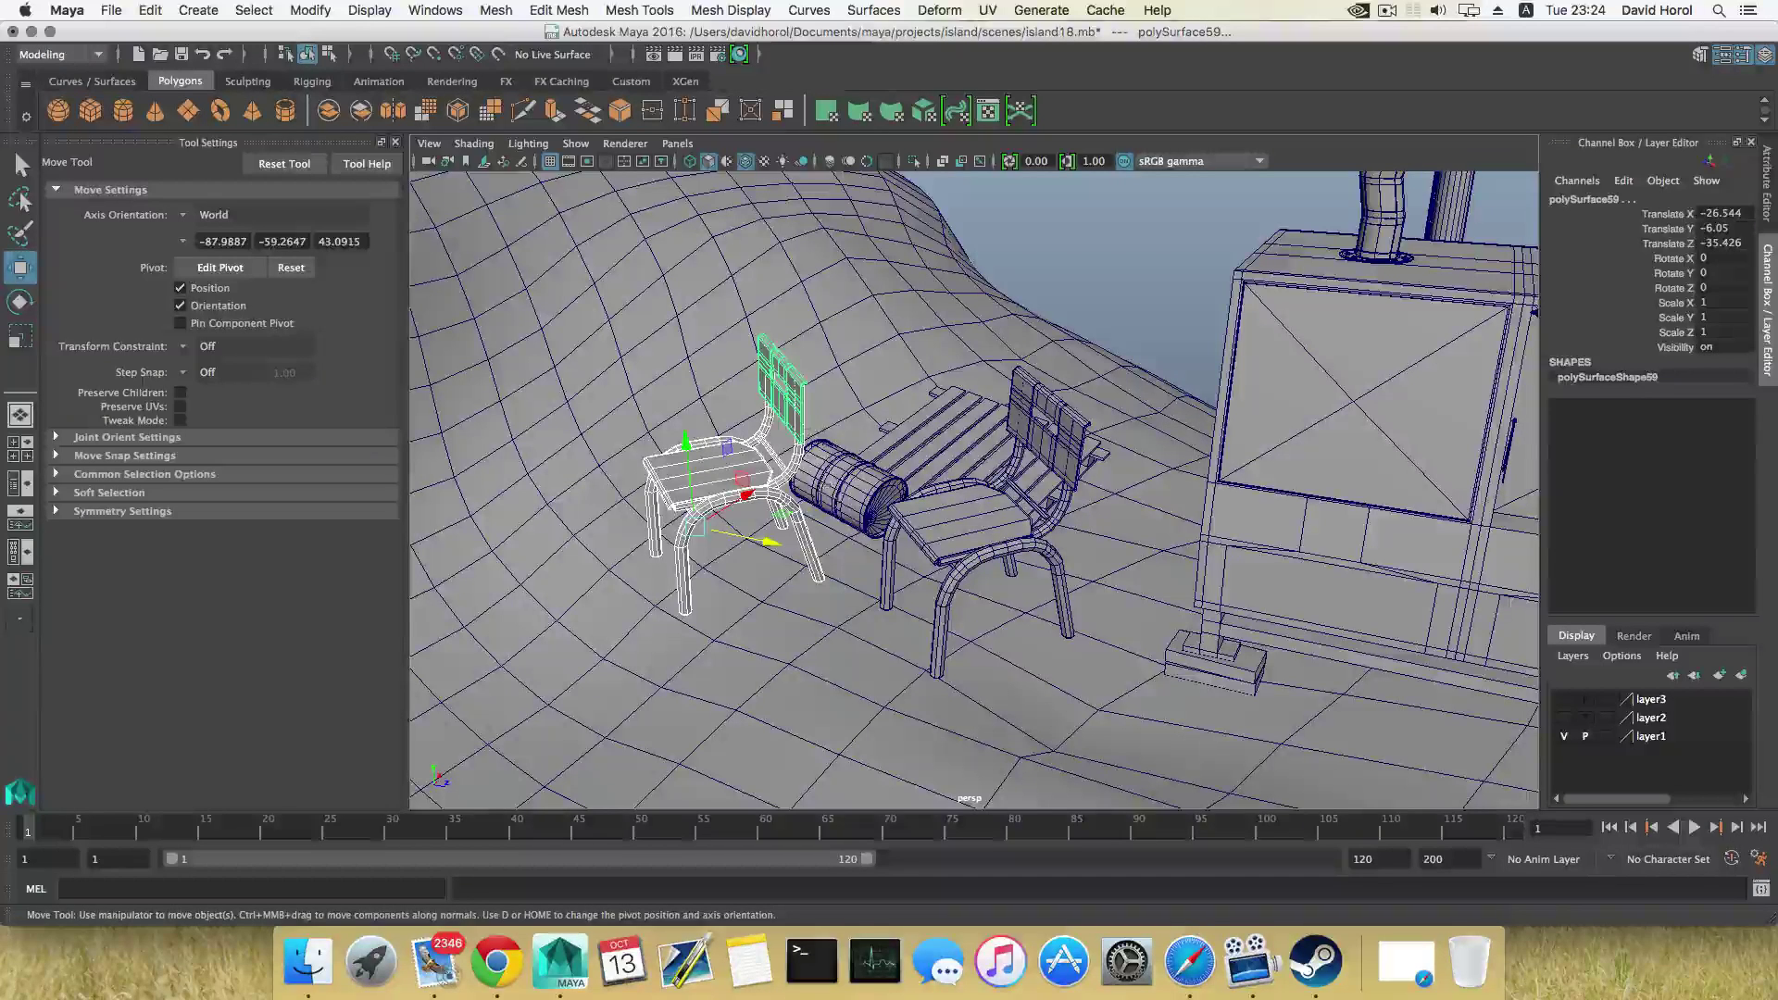
Delete the seat from the separated chair nearest the generator
left_click(980, 516)
left_click(1031, 482)
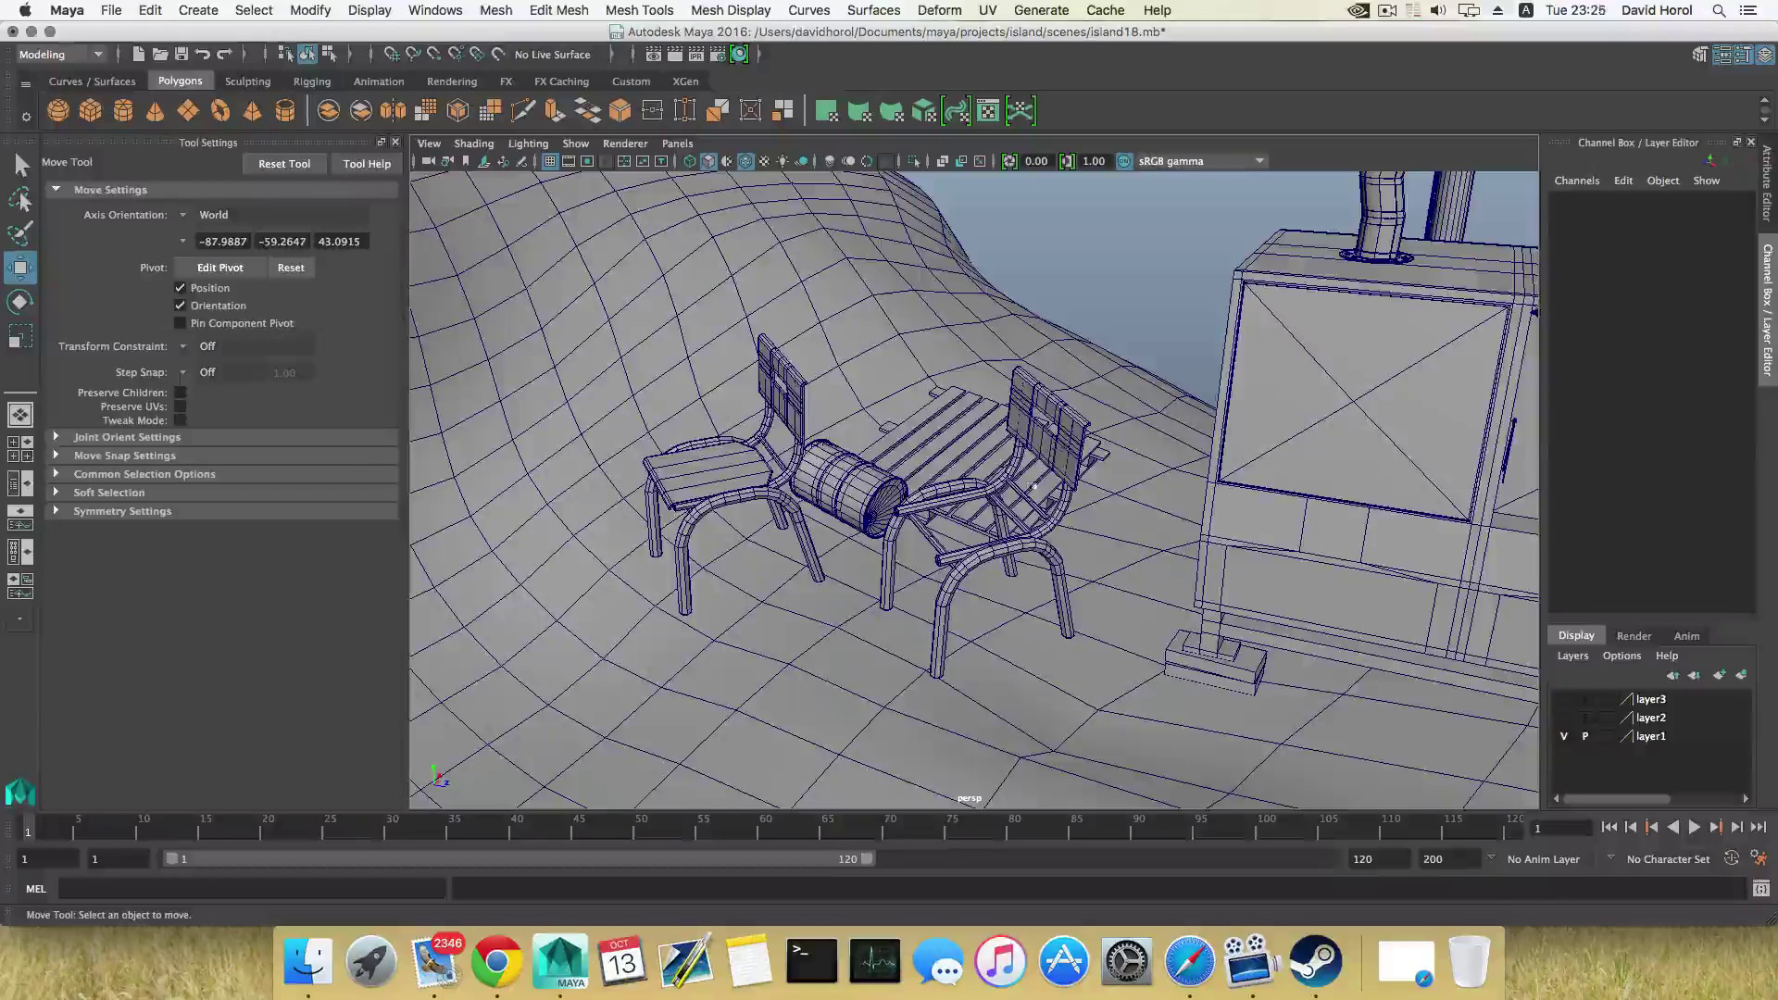
left_click_drag(1034, 485, 1023, 533, "alt")
Combine the remaining parts of the seatless chair into one mesh and center its pivot
left_click(495, 10)
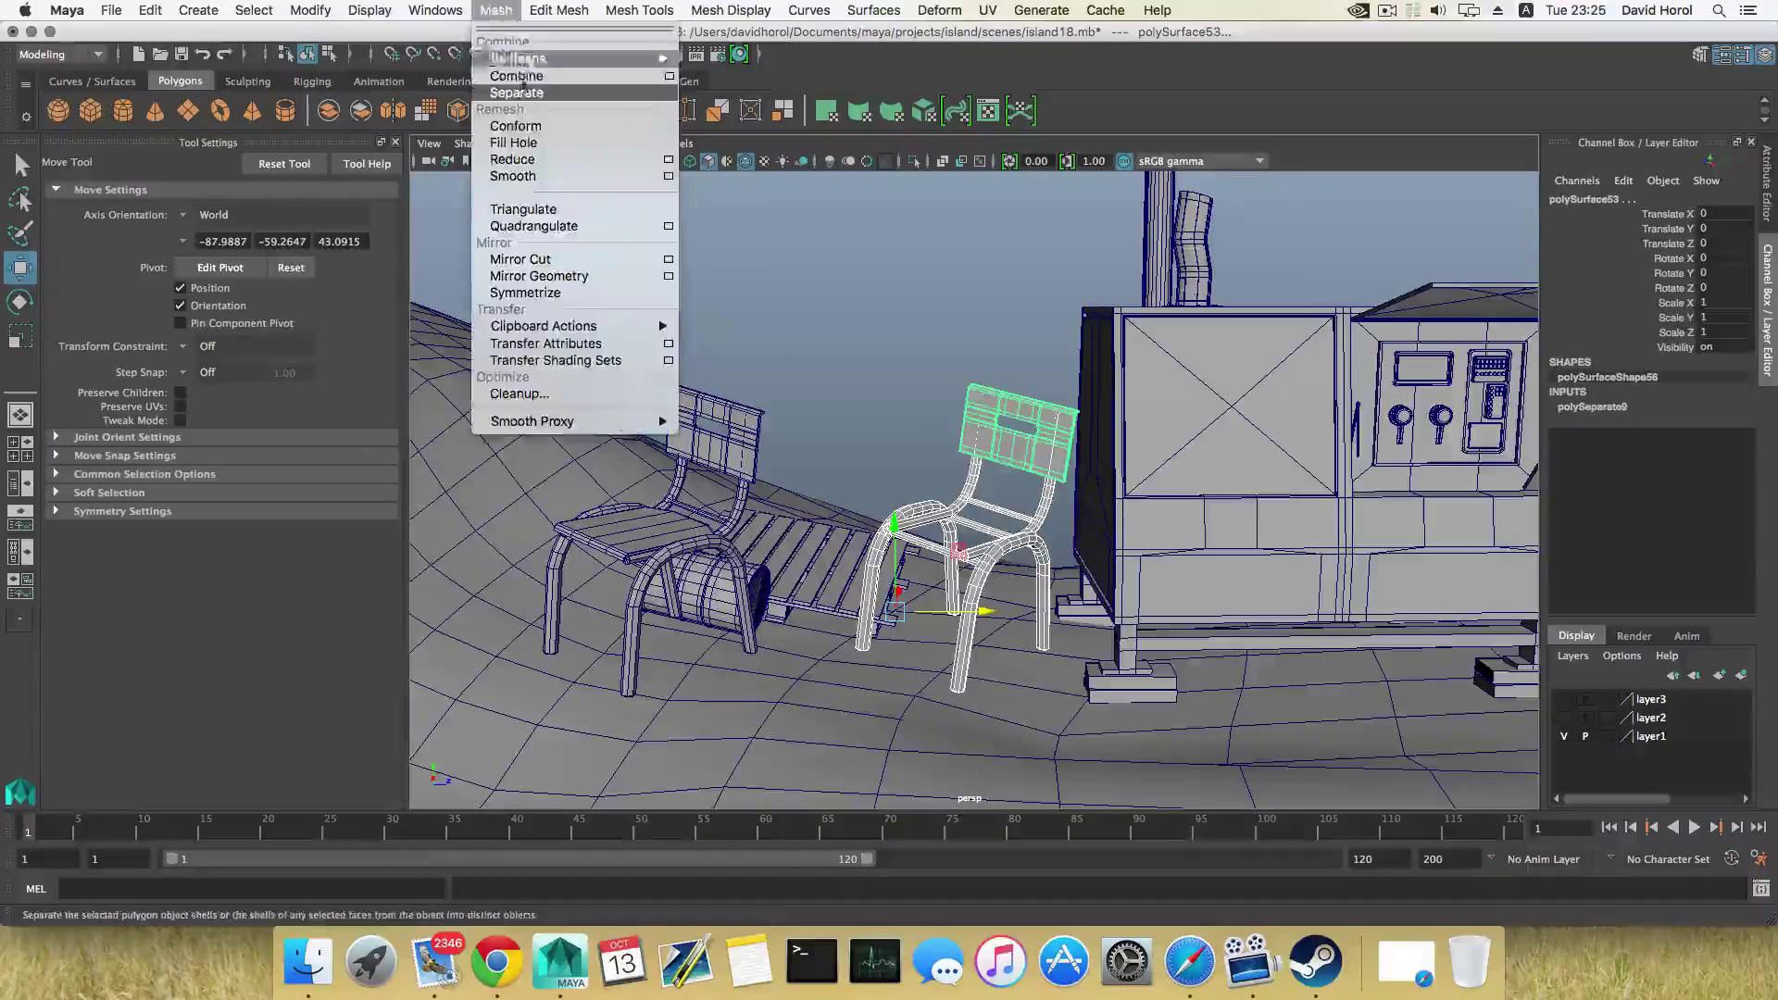
left_click(509, 80)
key("r")
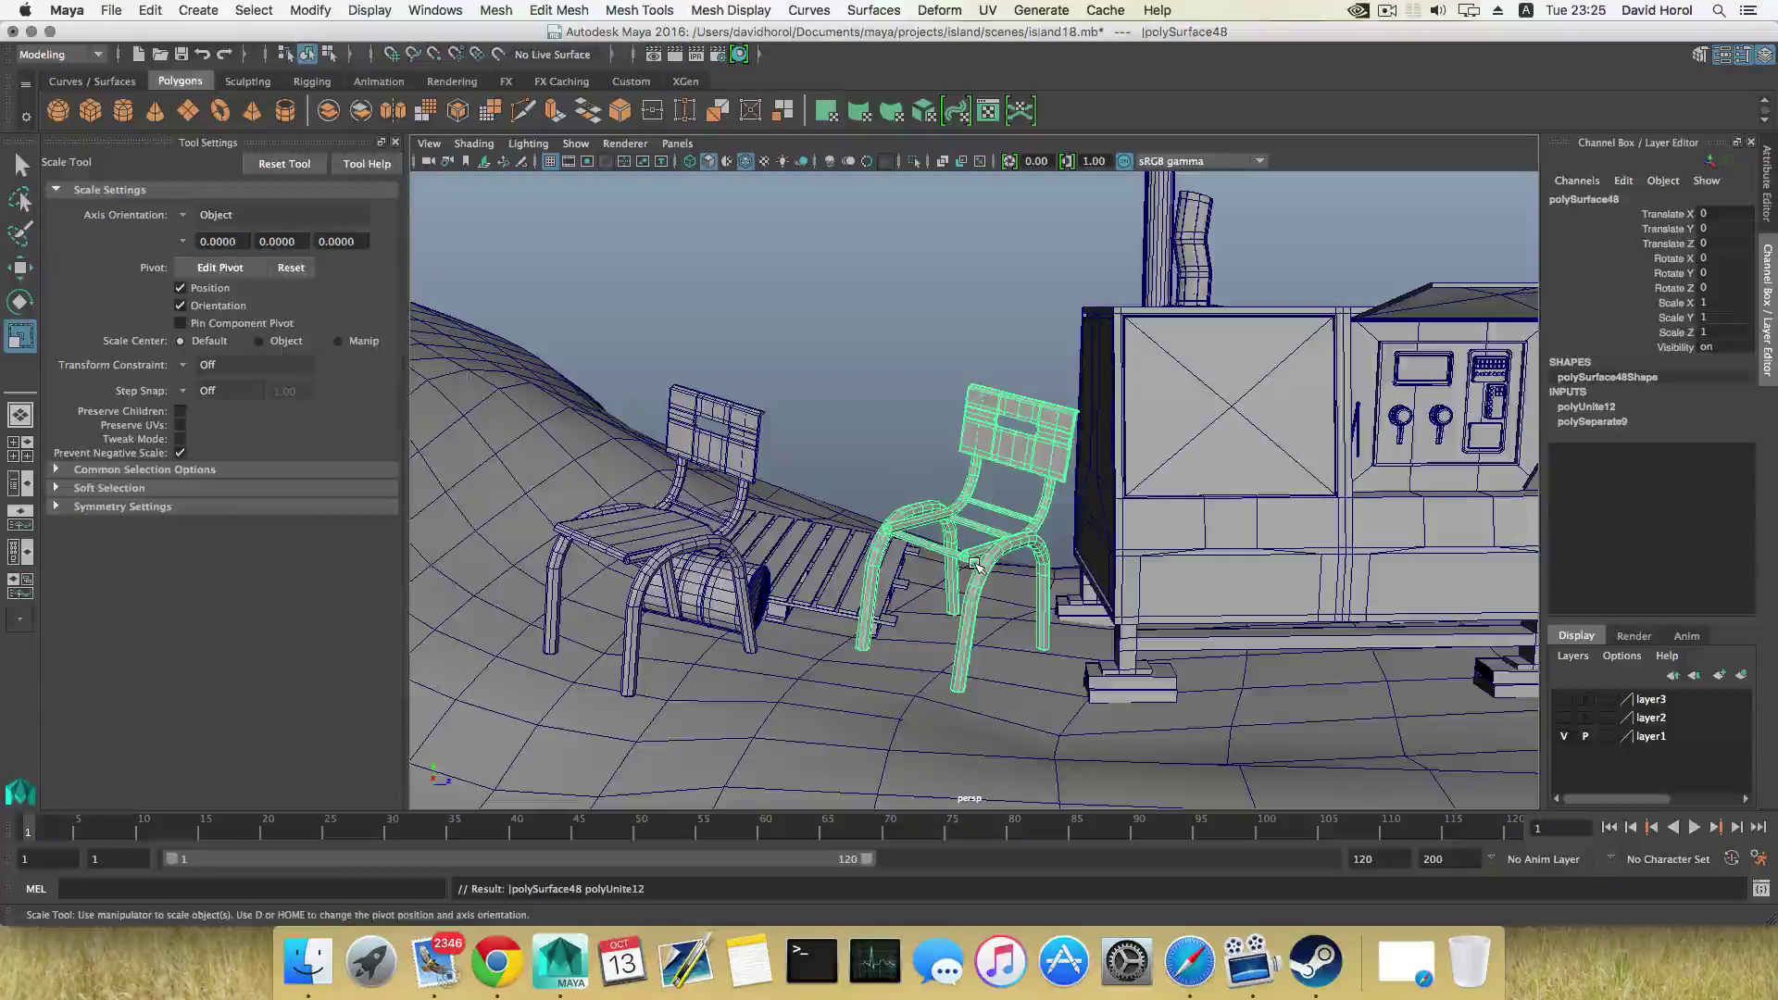
left_click(370, 10)
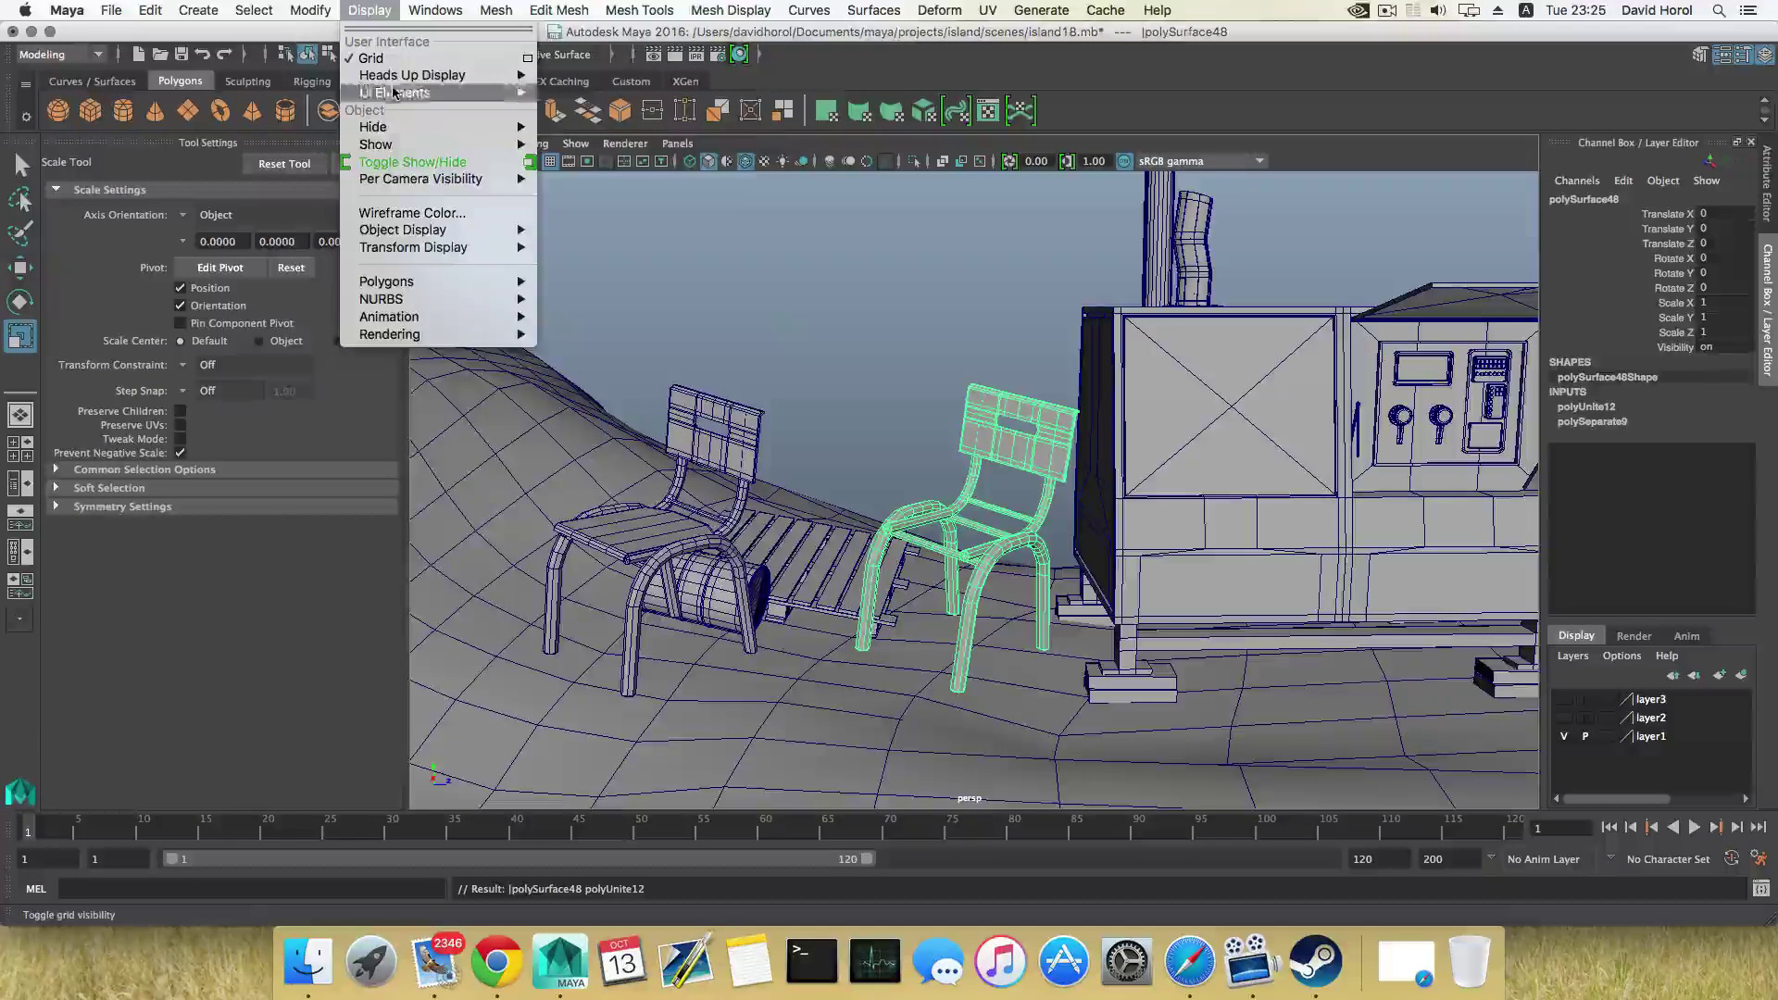
mouse_move(313, 28)
left_click(335, 126)
Turn the seatless chair upside down, about -178.6, -37.8, 64.2 degrees, and lower it to about Y -4.9
key("e")
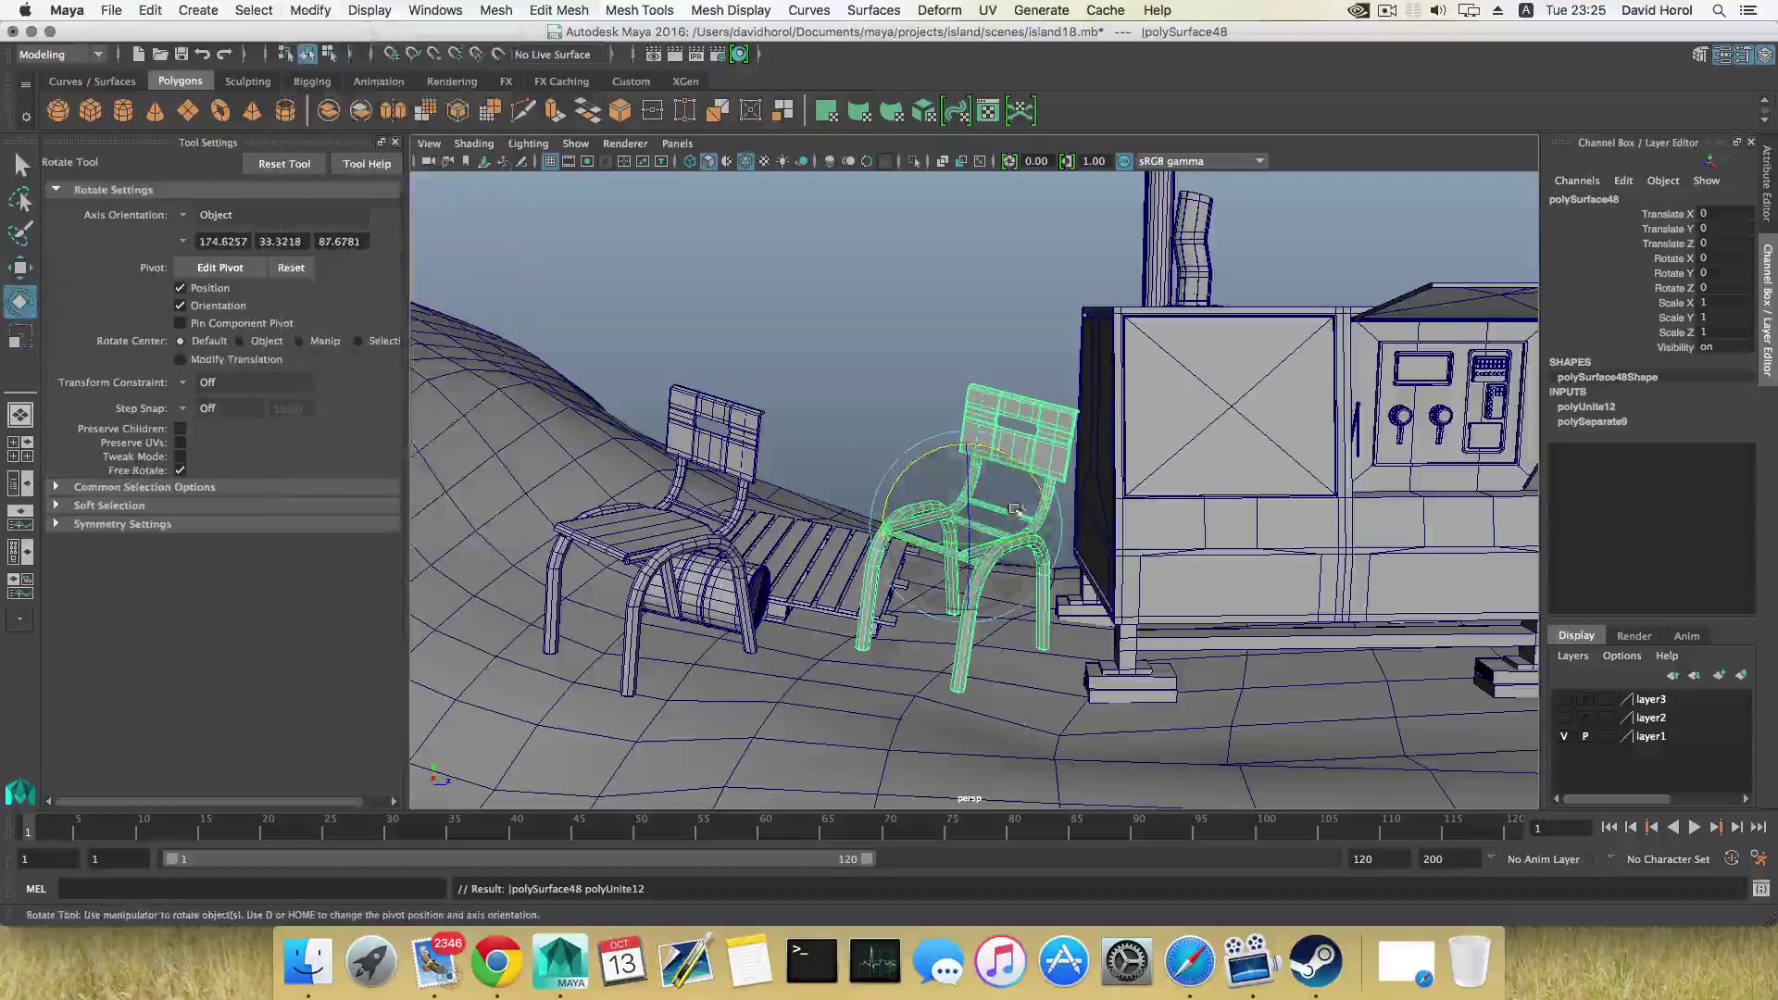
left_click_drag(1025, 473, 801, 444)
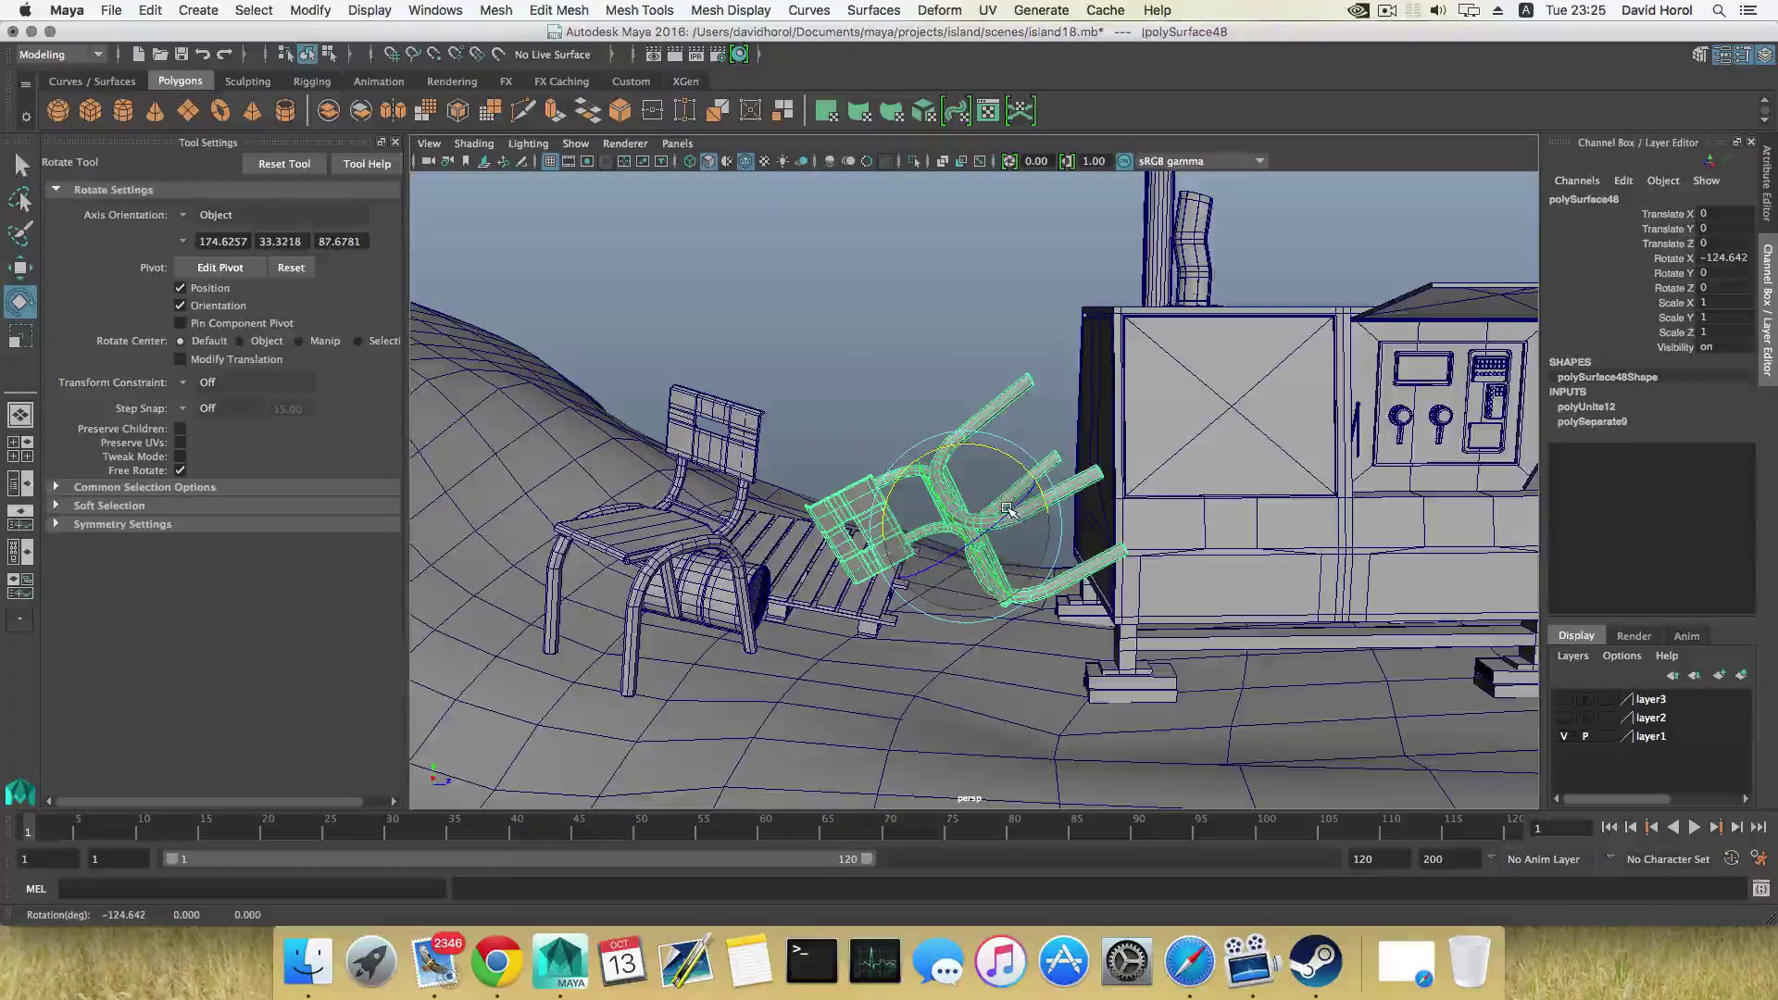
left_click_drag(998, 526, 787, 584)
key("w")
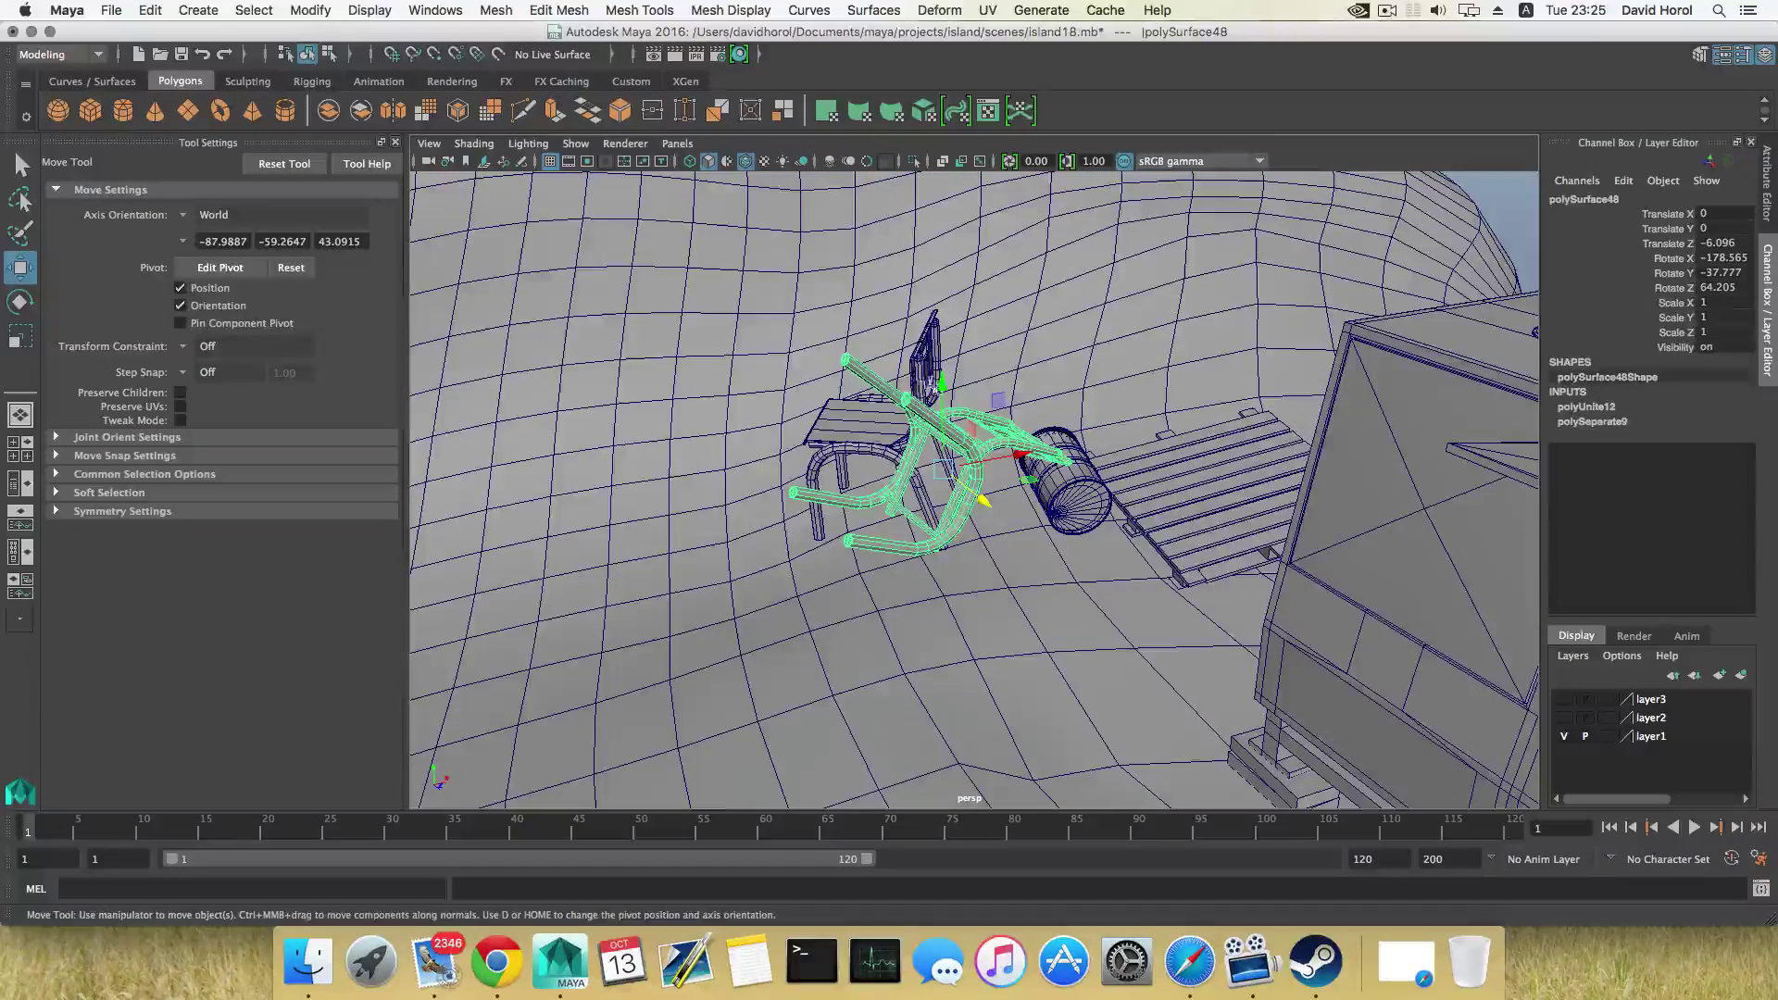
left_click_drag(942, 403, 945, 415)
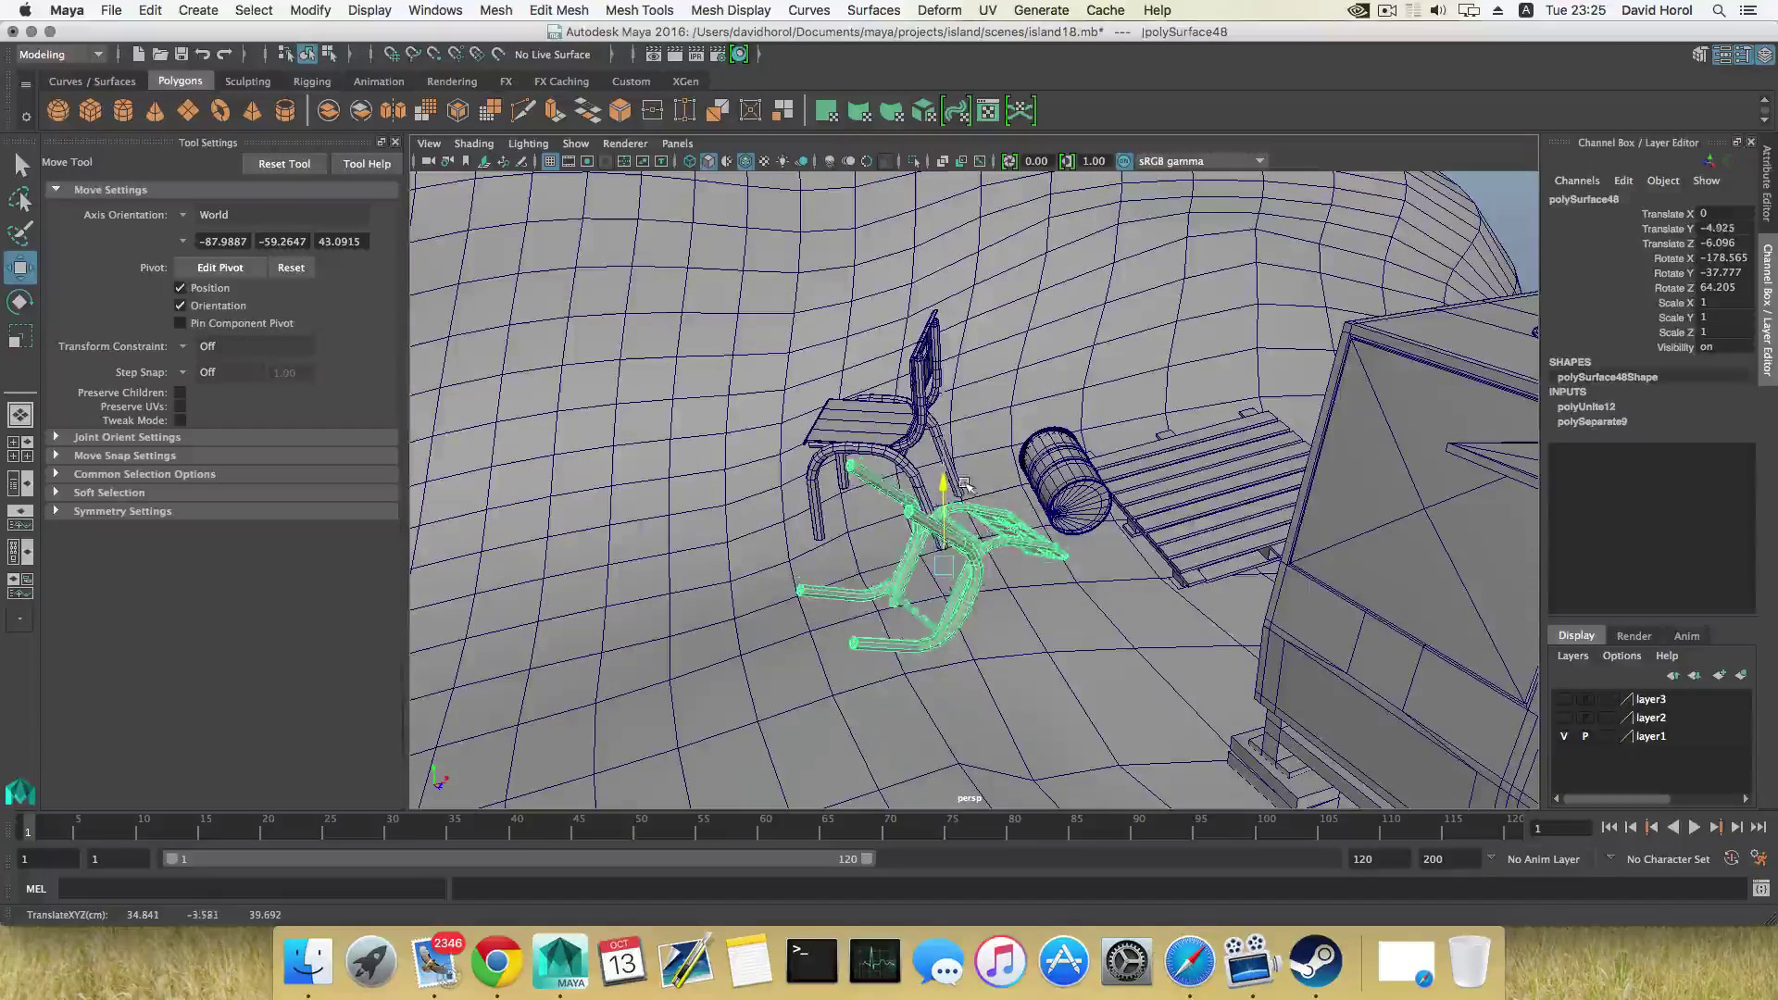
Rotate the overturned chair to about -162.8, -34.2, 37.8 degrees so it leans on its backrest
key("e")
left_click_drag(972, 524, 1009, 535)
left_click_drag(838, 592, 1007, 510, "alt")
middle_click_drag(787, 582, 925, 534, "alt")
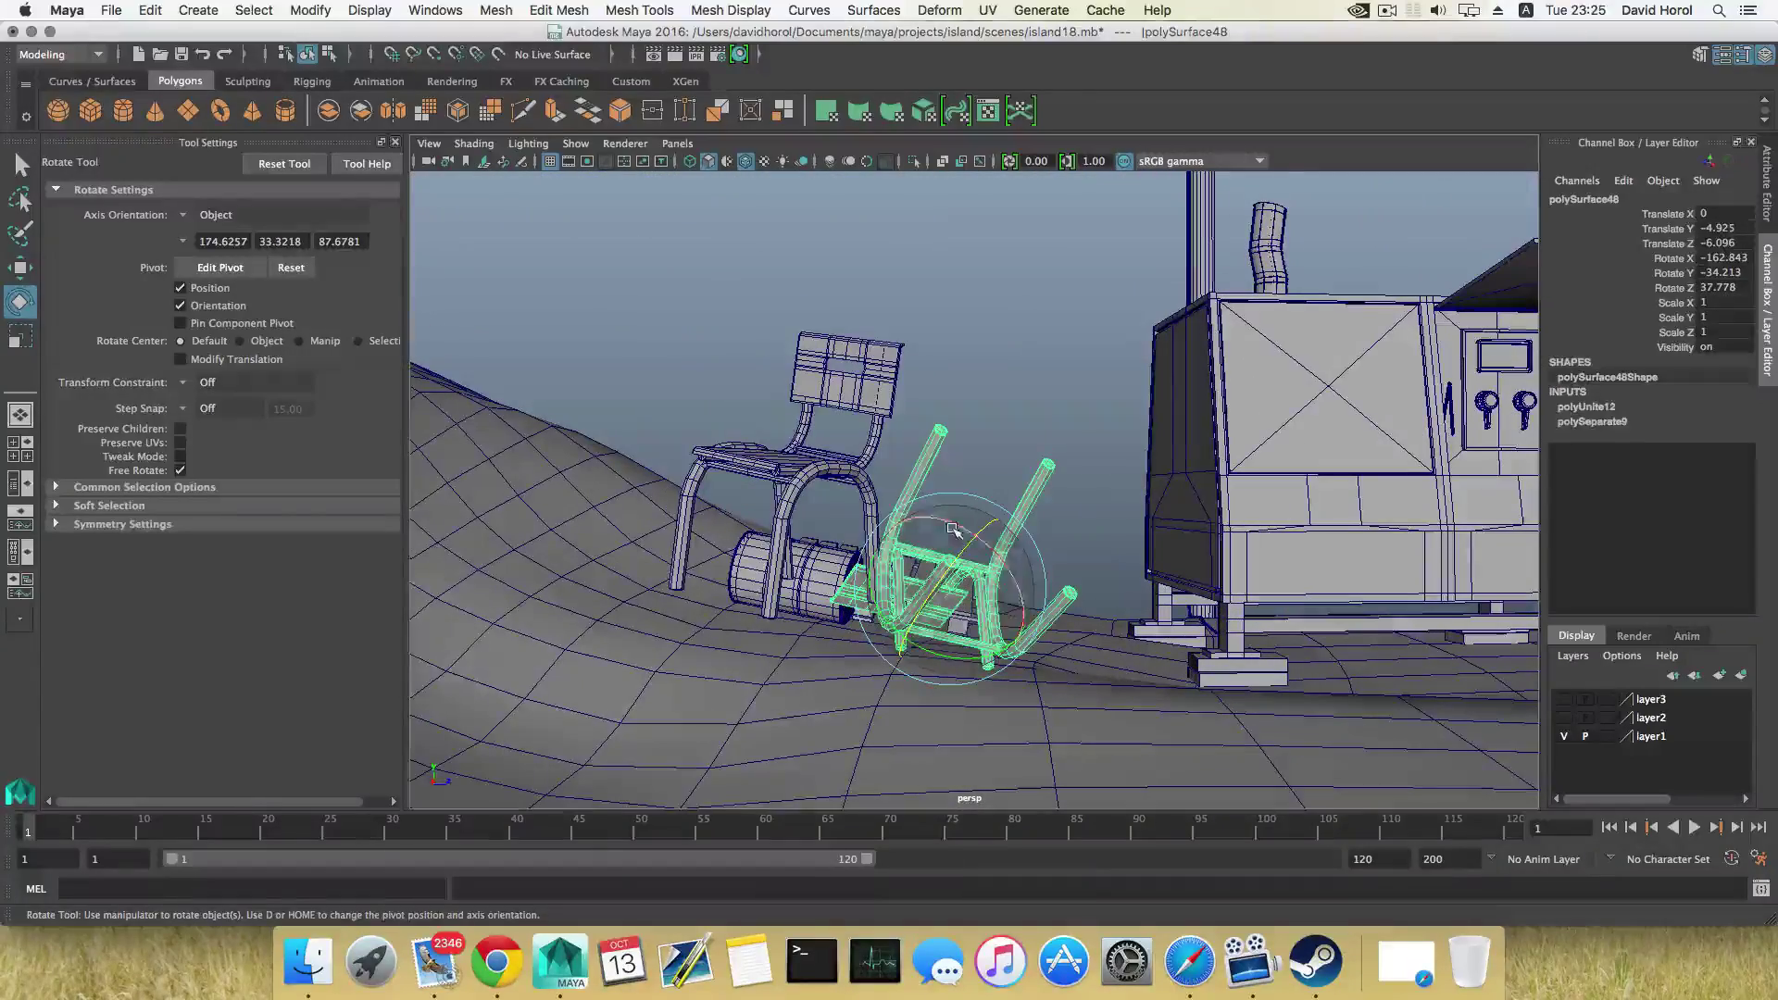
Move the overturned chair onto the pallet, about X 20, Y -2.8, and adjust its rotation to about -174.4, -34.8, 40.5 degrees
left_click_drag(953, 529, 1384, 566)
key("w")
middle_click_drag(1361, 564, 926, 561, "alt")
left_click_drag(833, 565, 996, 607, "alt")
left_click_drag(814, 609, 1016, 622, "alt")
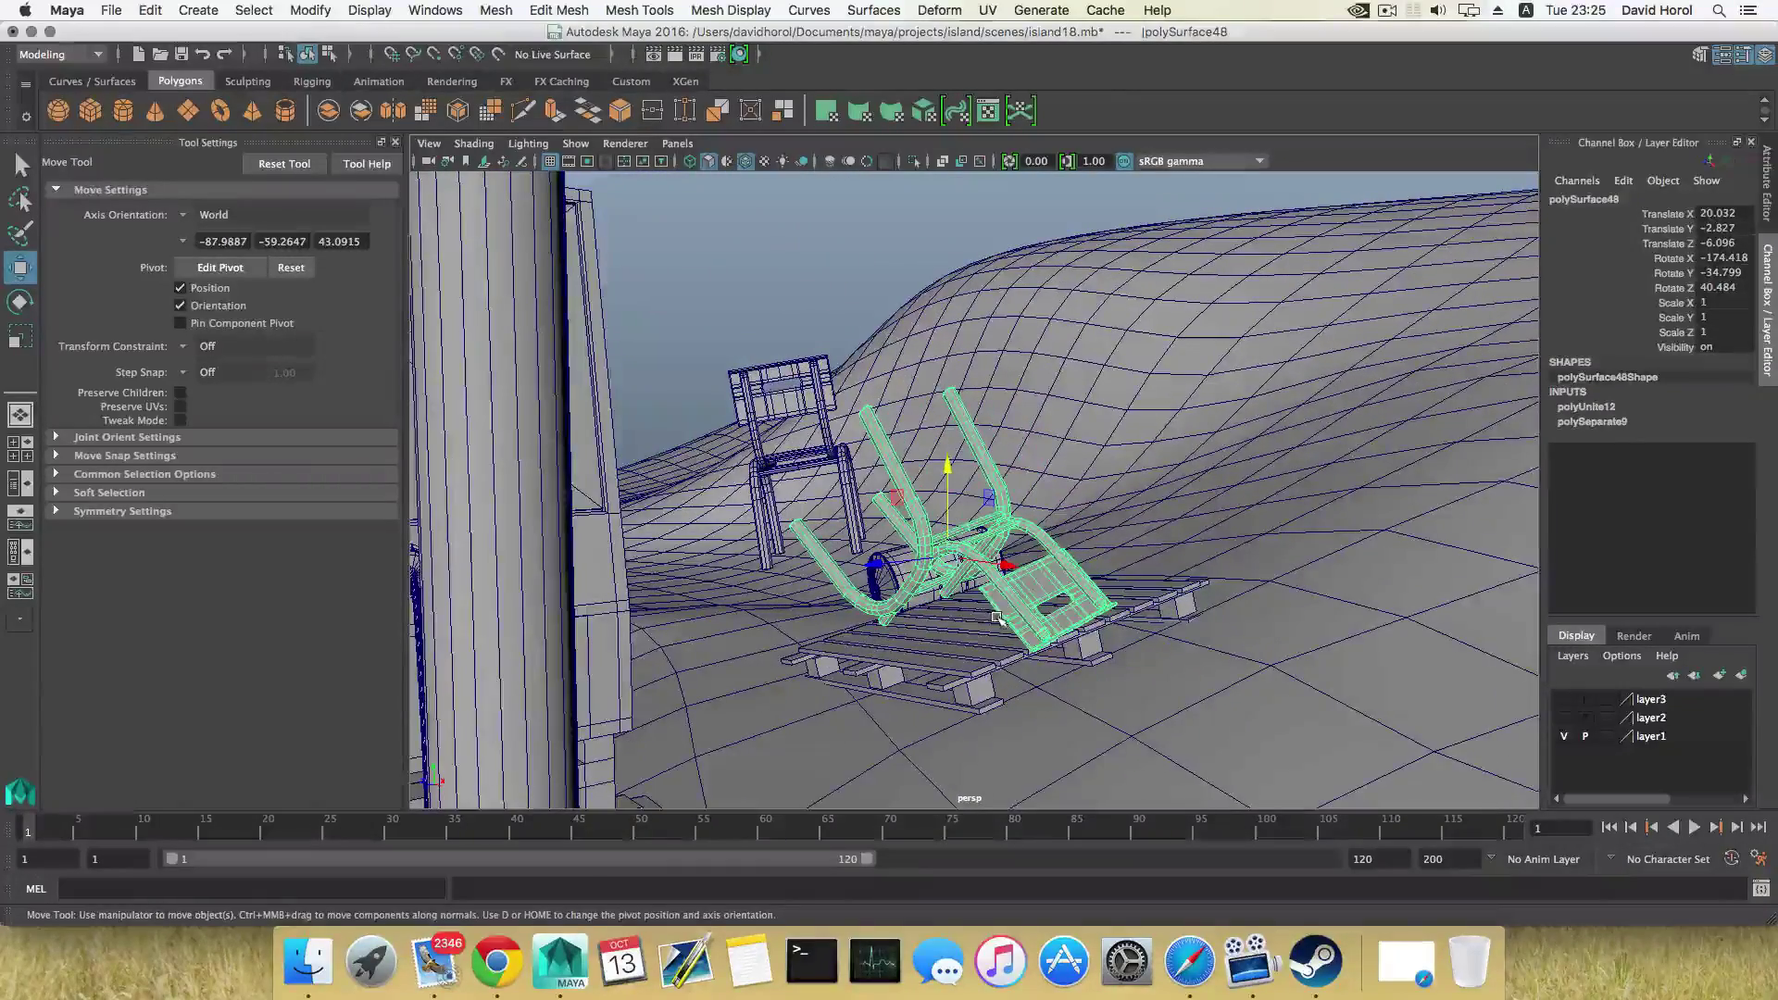
Relocate the overturned chair's pivot to the end of its backrest and rotate the chair to about -174.7, -39.5, 46.4 degrees
key("d")
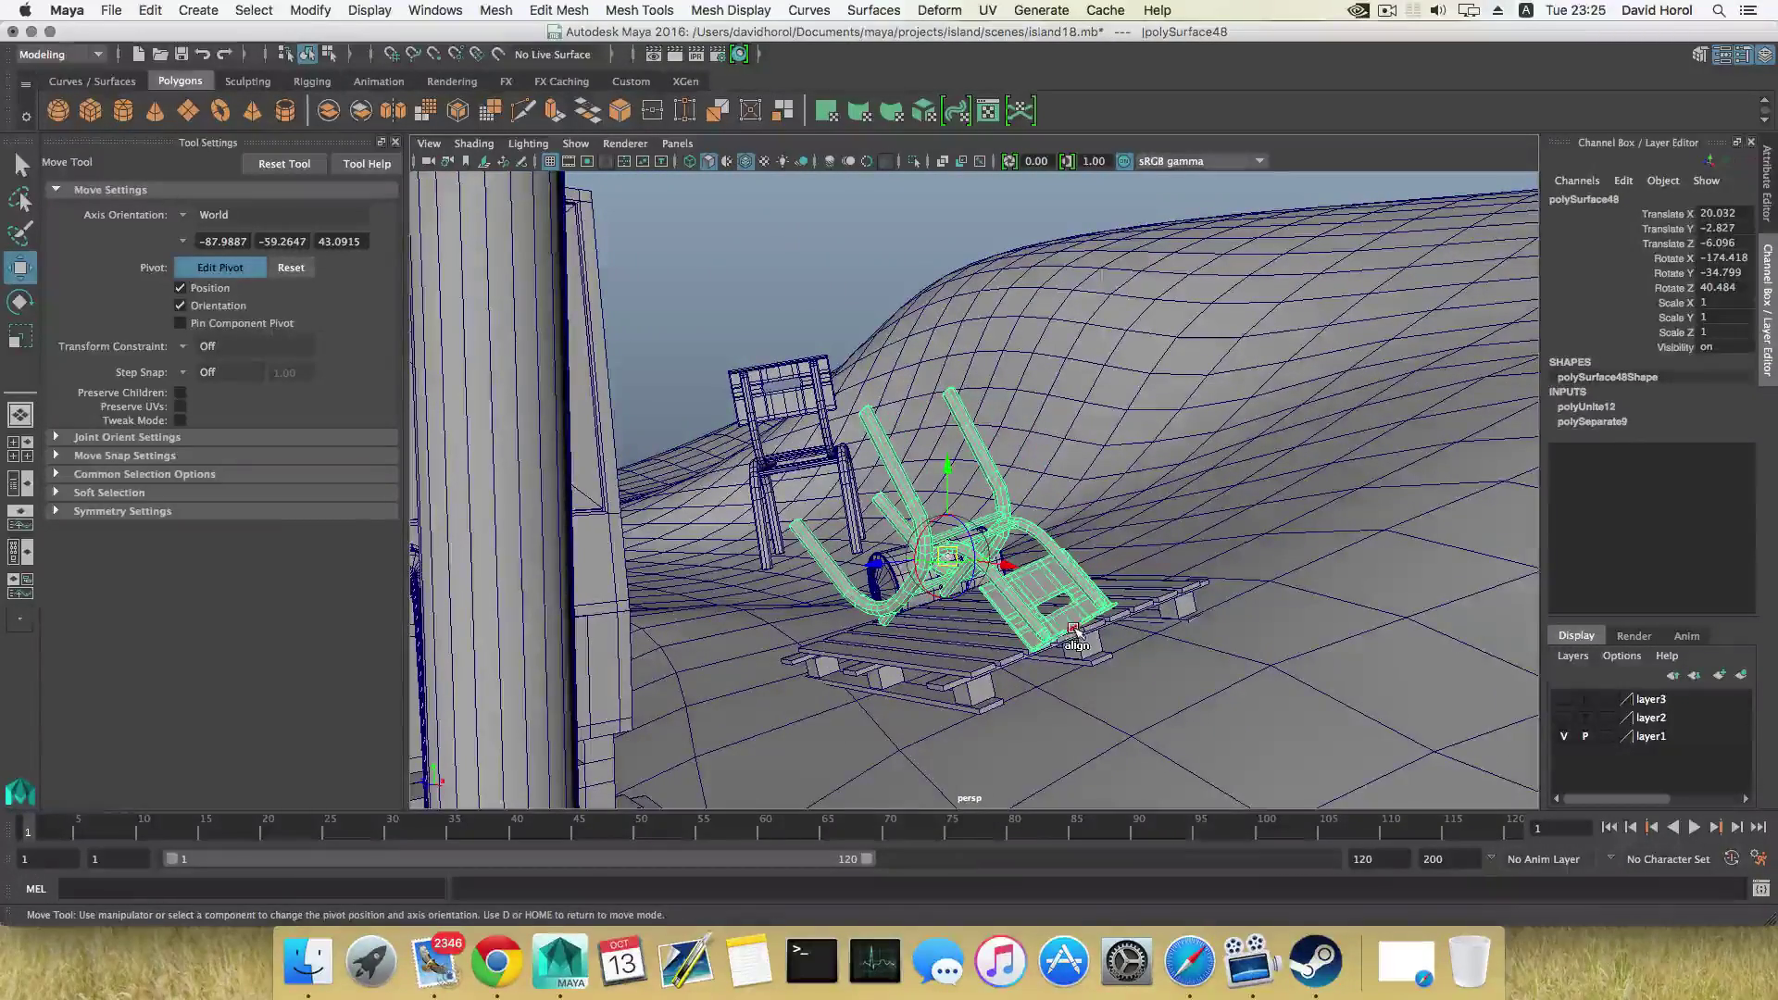
left_click(1074, 630)
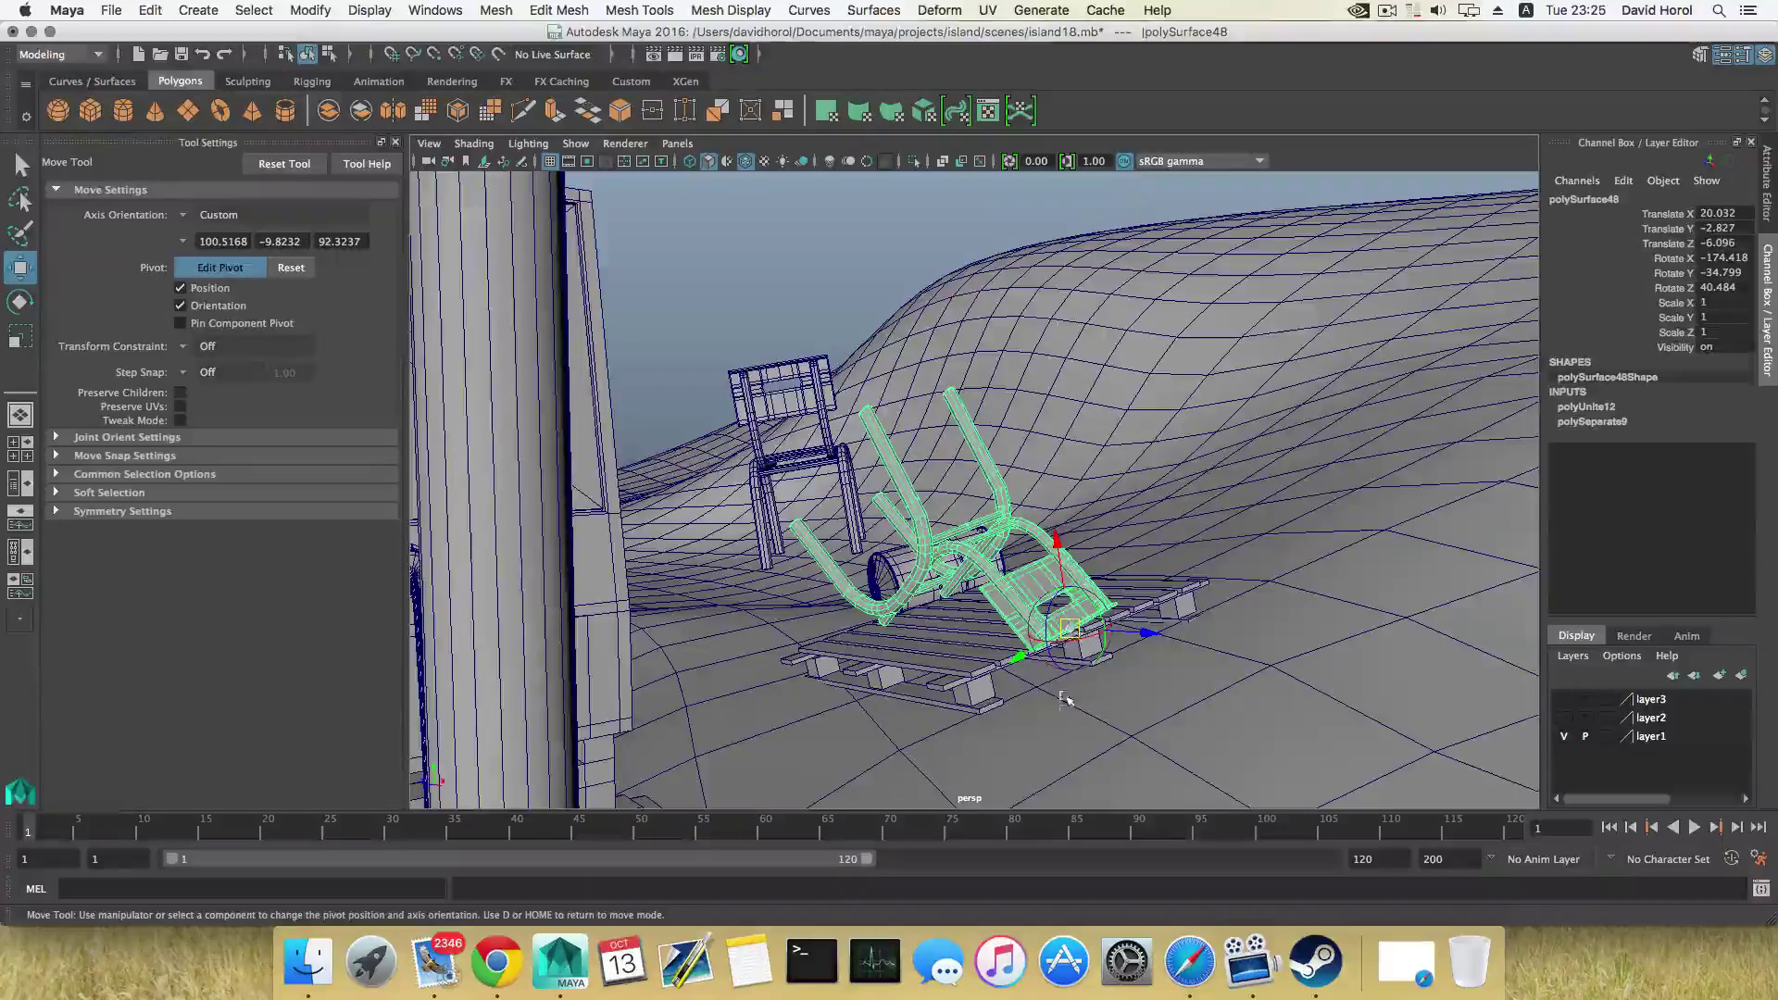
key("d")
left_click_drag(1074, 631, 824, 674, "alt")
key("e")
key("w")
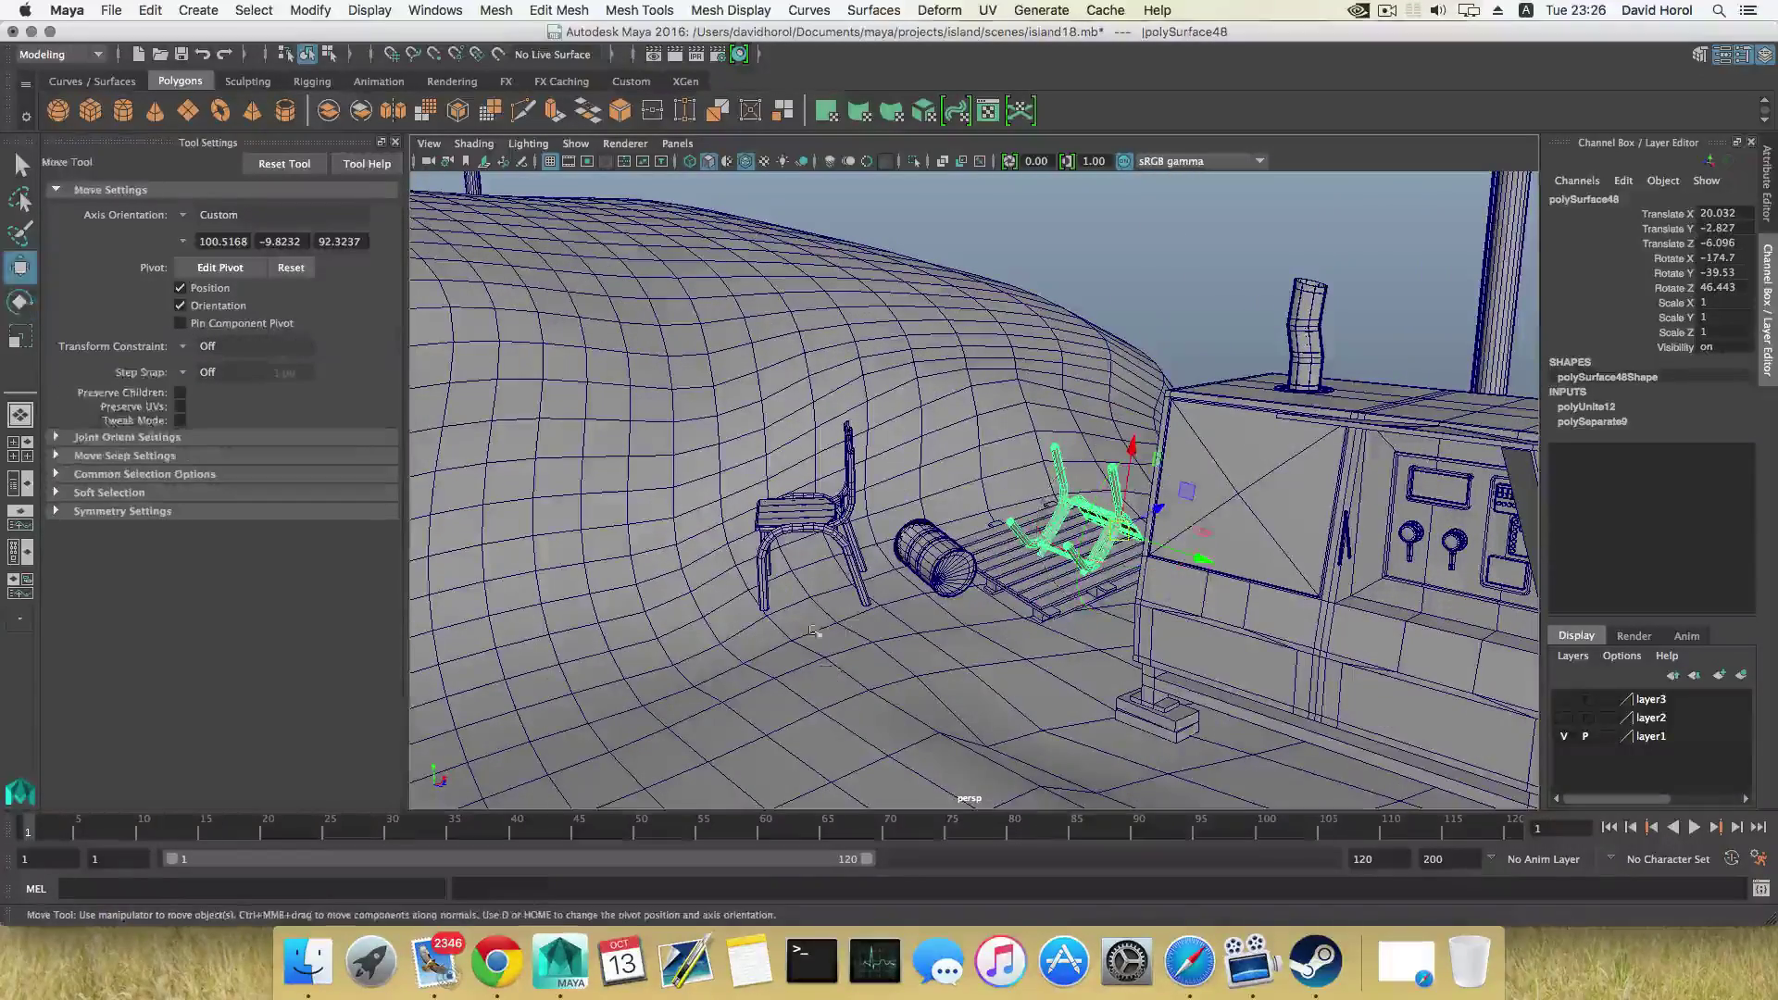
Delete the backrest panel of the upright chair standing beside the overturned barrel
left_click(814, 535)
left_click_drag(815, 535, 974, 521, "alt")
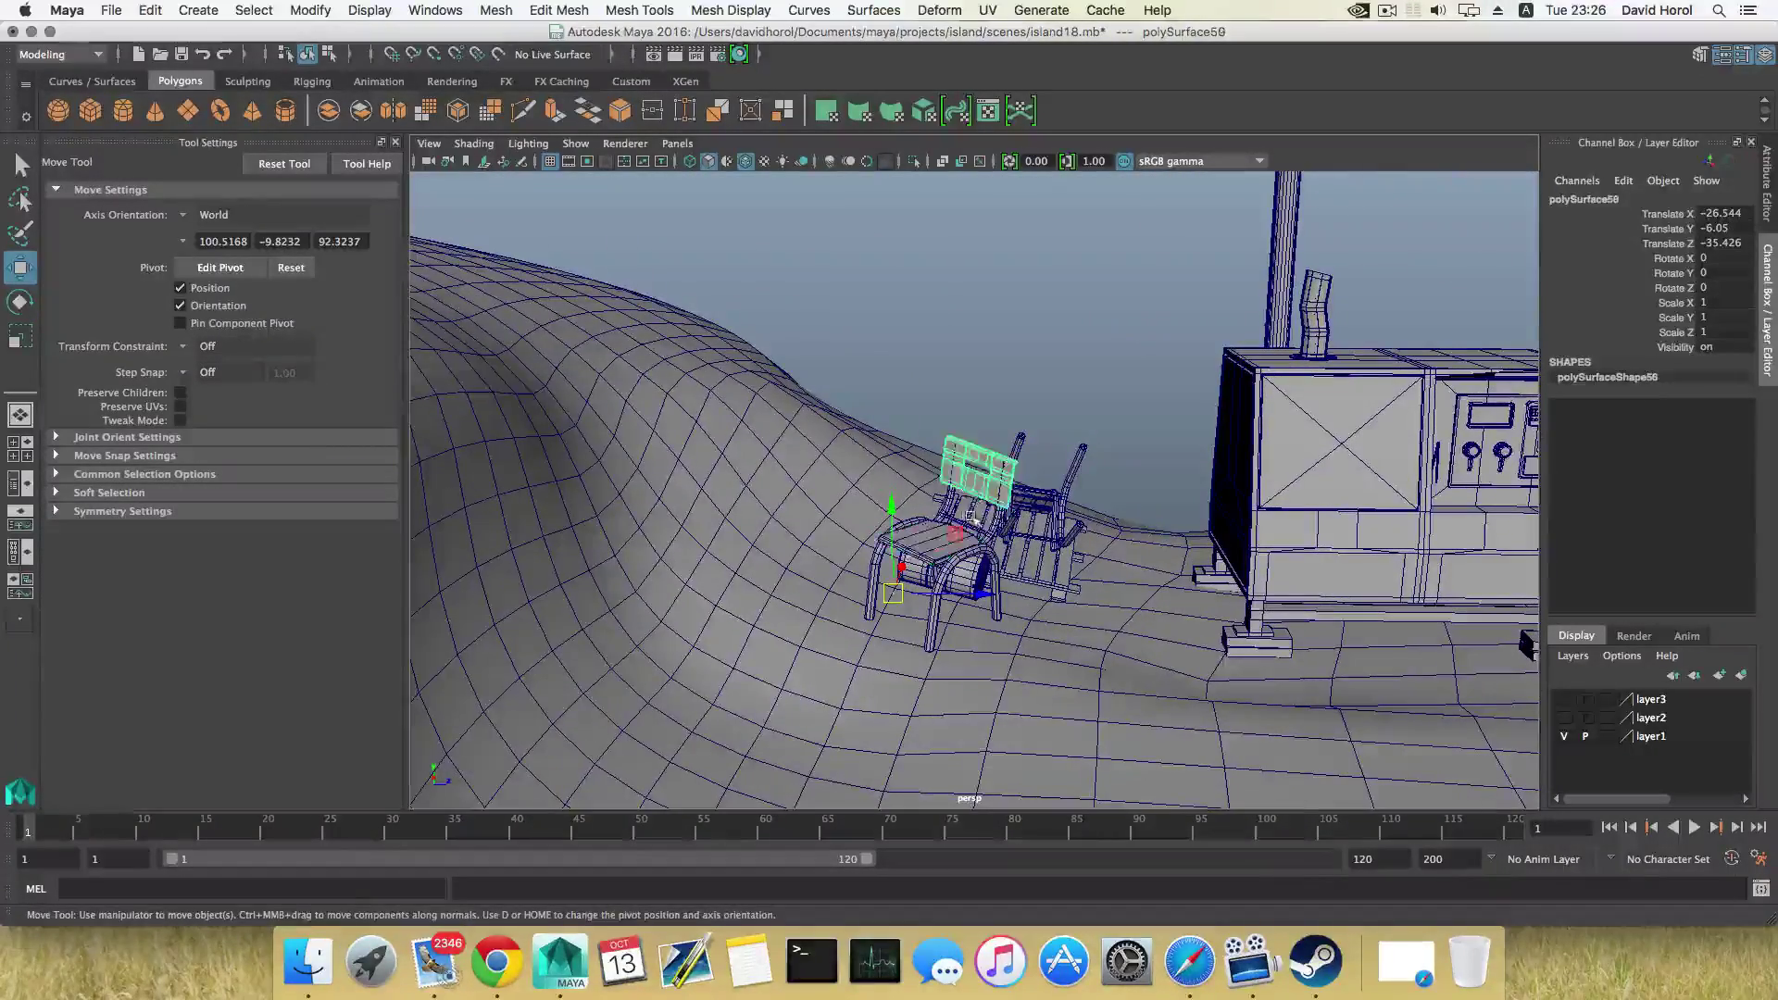
left_click(916, 535, "shift")
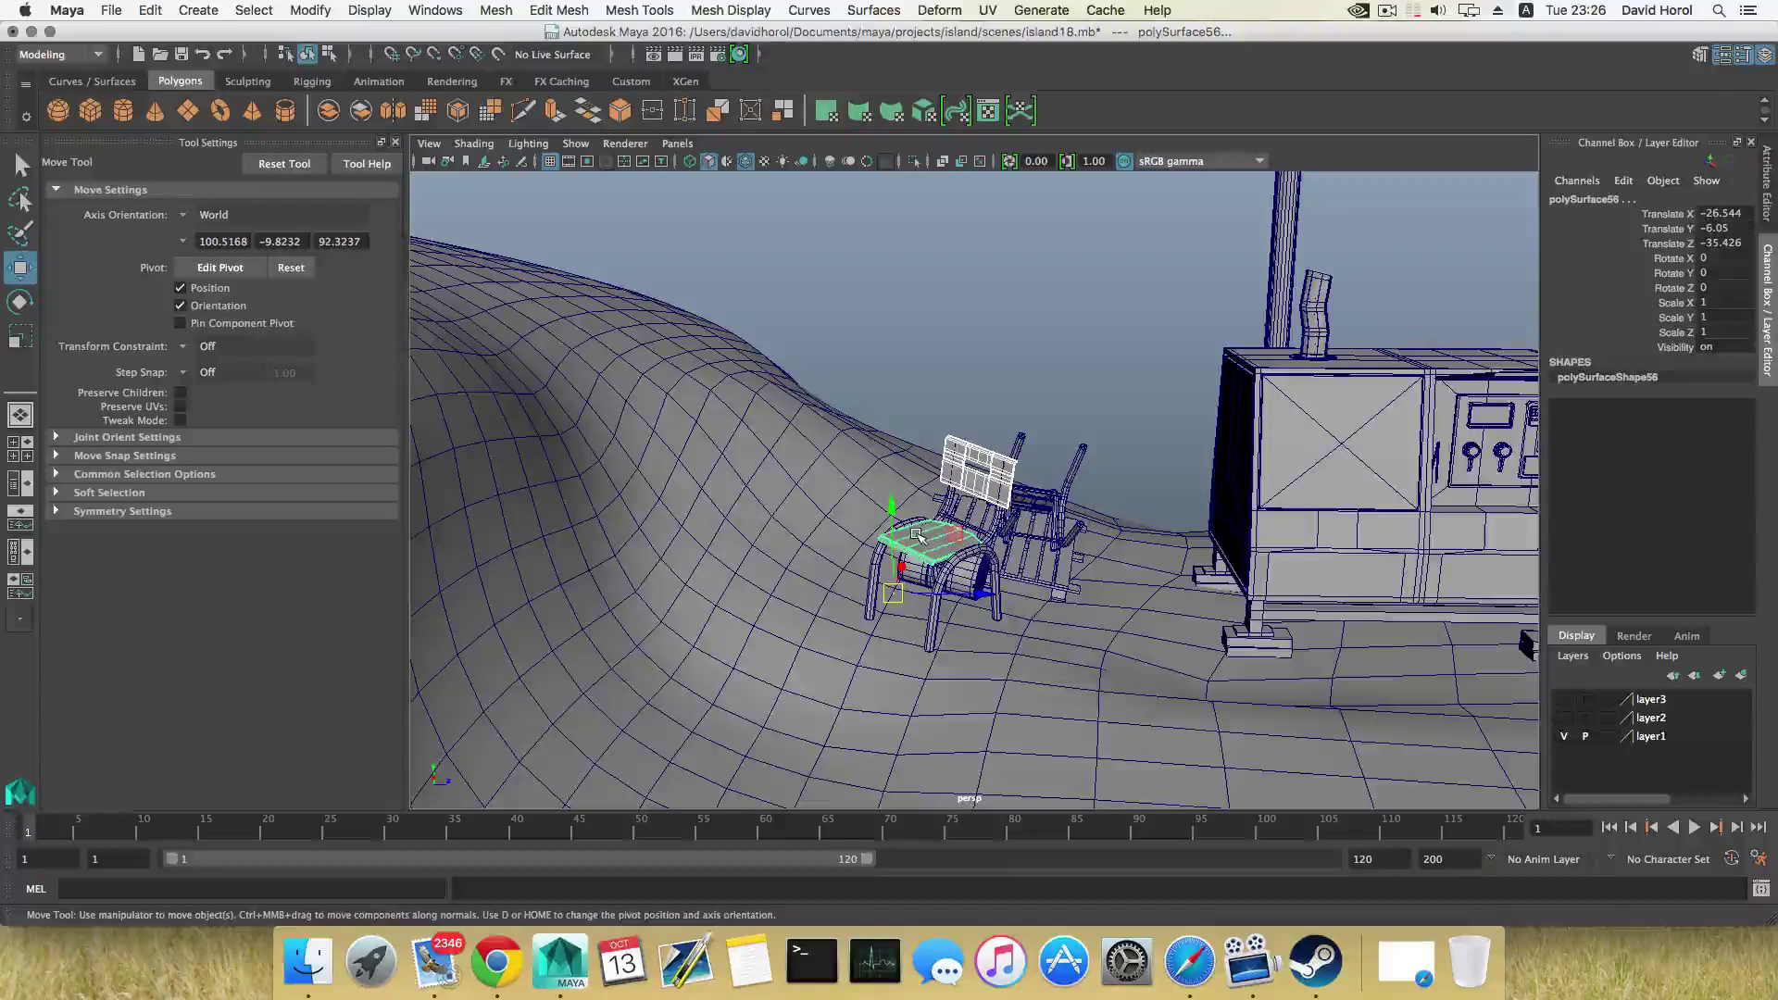
left_click(984, 490)
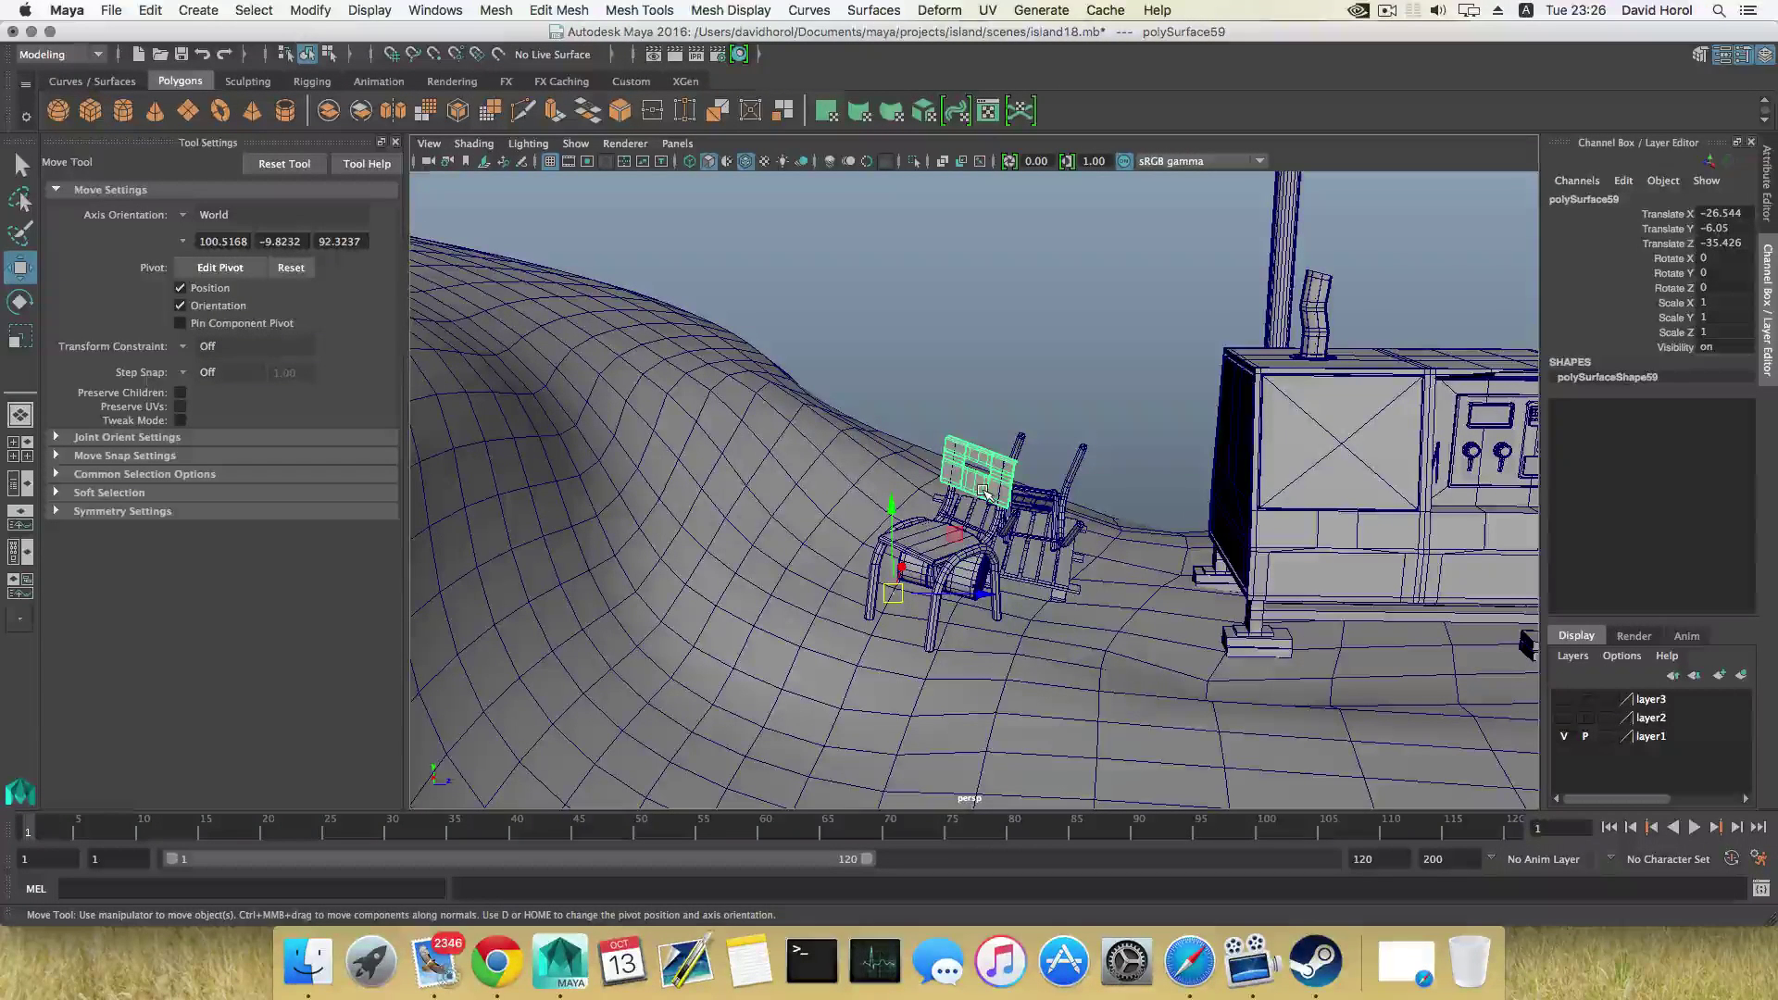
key("Delete")
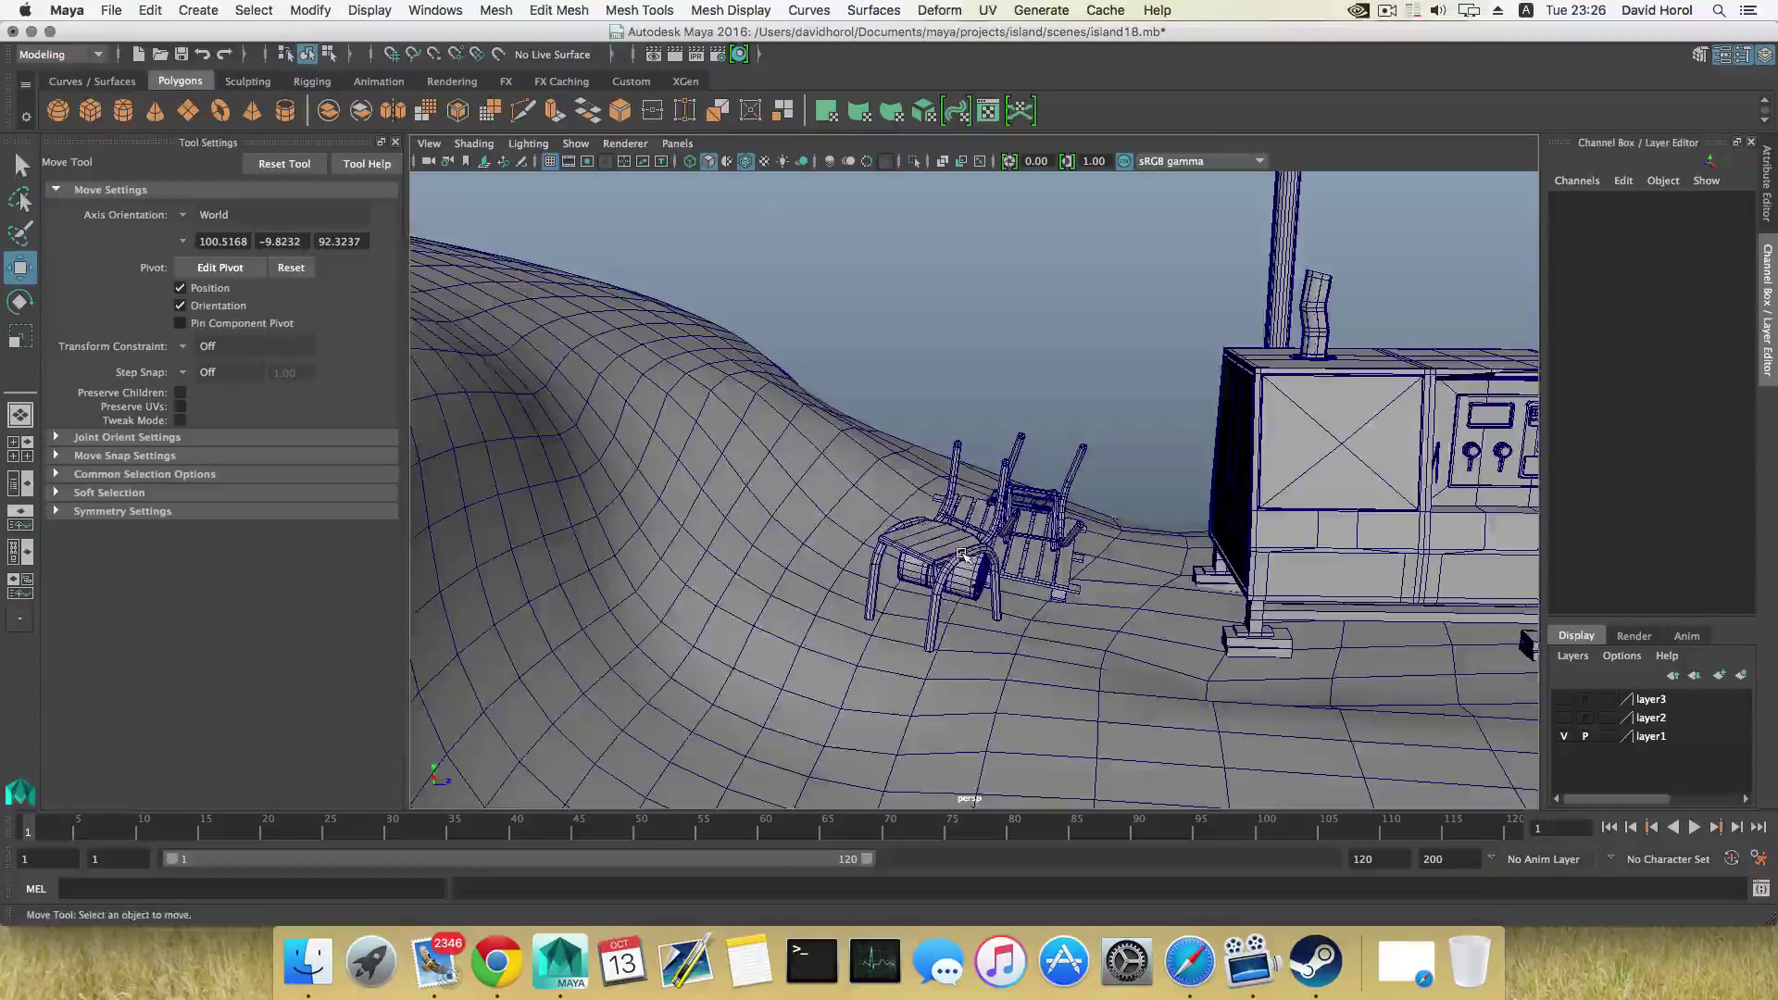
Duplicate all remaining parts of the backless chair and move the copy towards the generator
left_click_drag(961, 554, 961, 537, "alt")
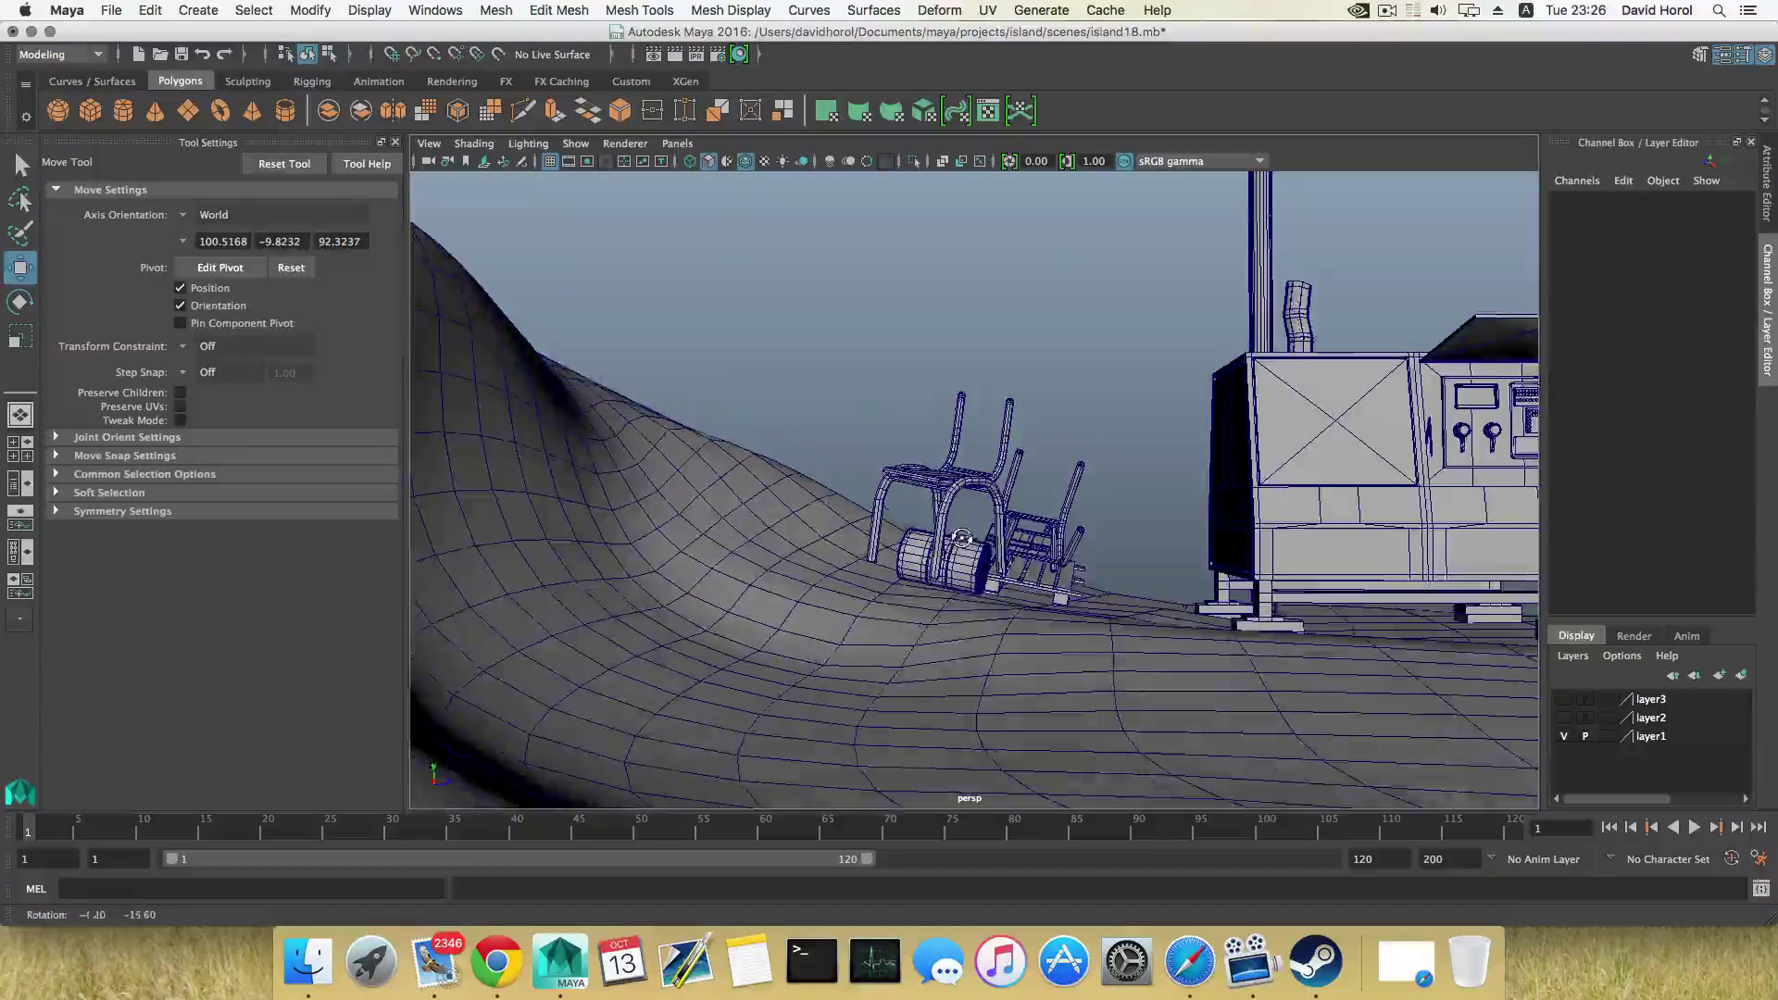
left_click(991, 488)
key("super+d")
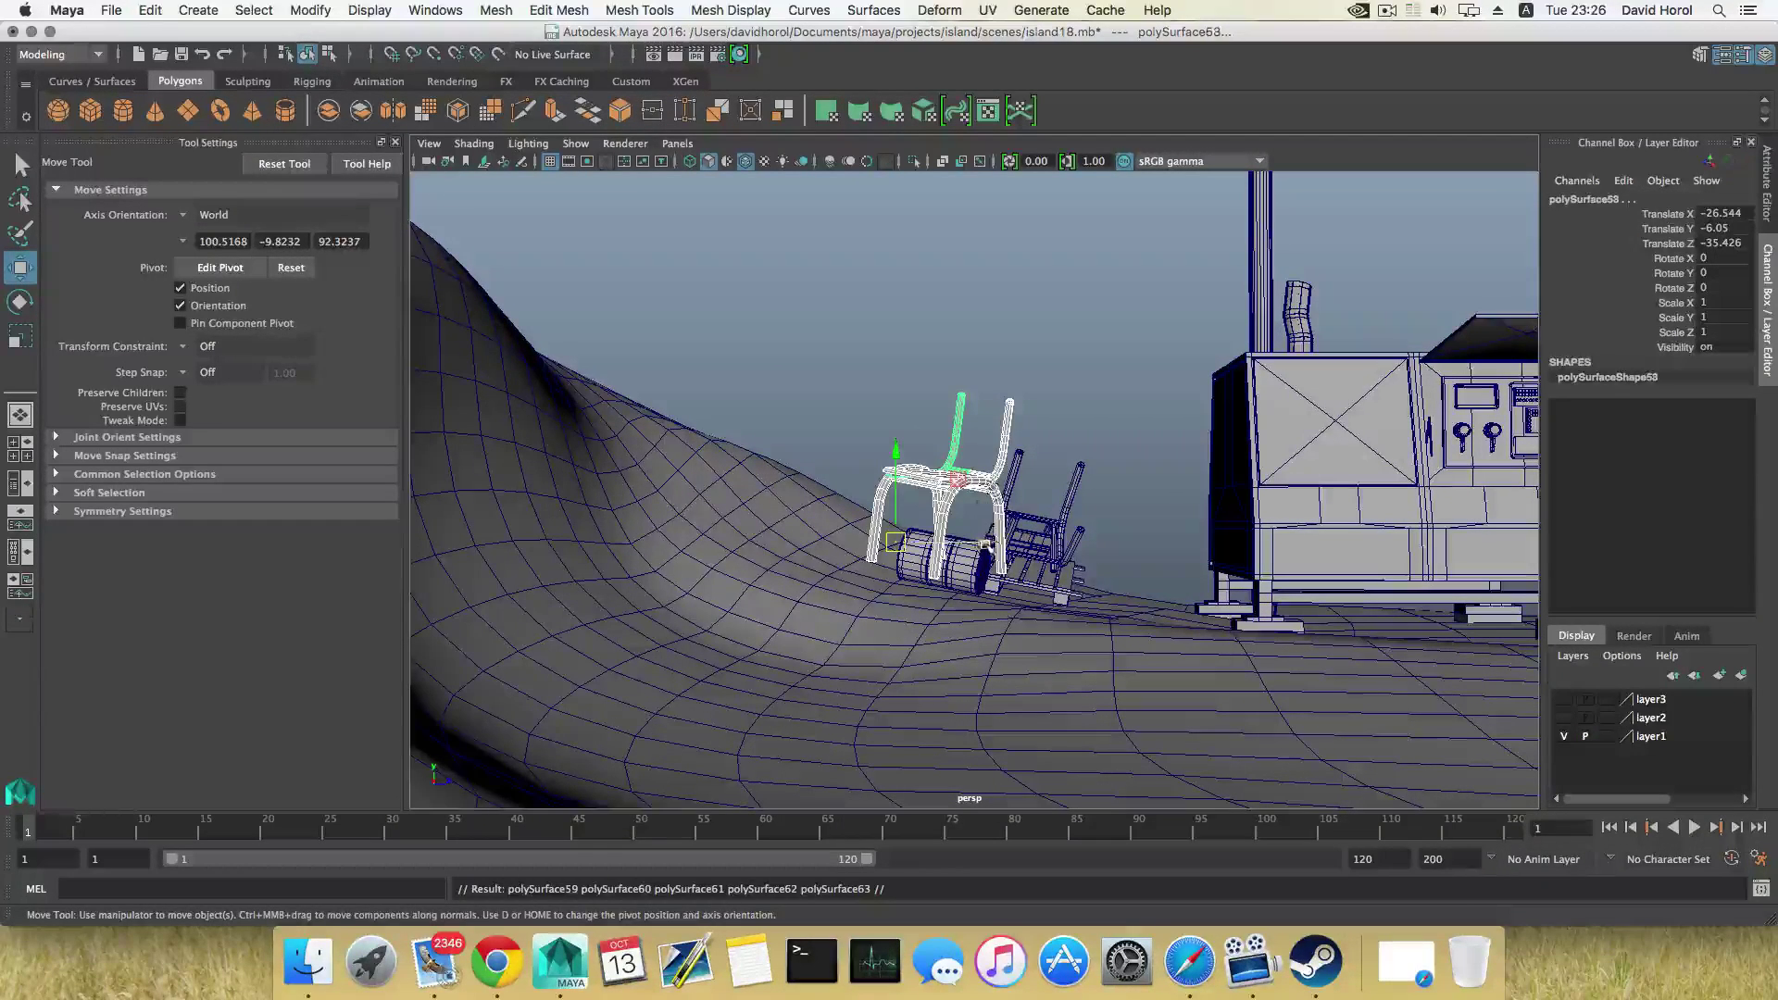
left_click_drag(986, 546, 1148, 546)
Combine the parts of the original backless chair into one mesh and center its pivot
left_click_drag(908, 426, 981, 523)
left_click(498, 12)
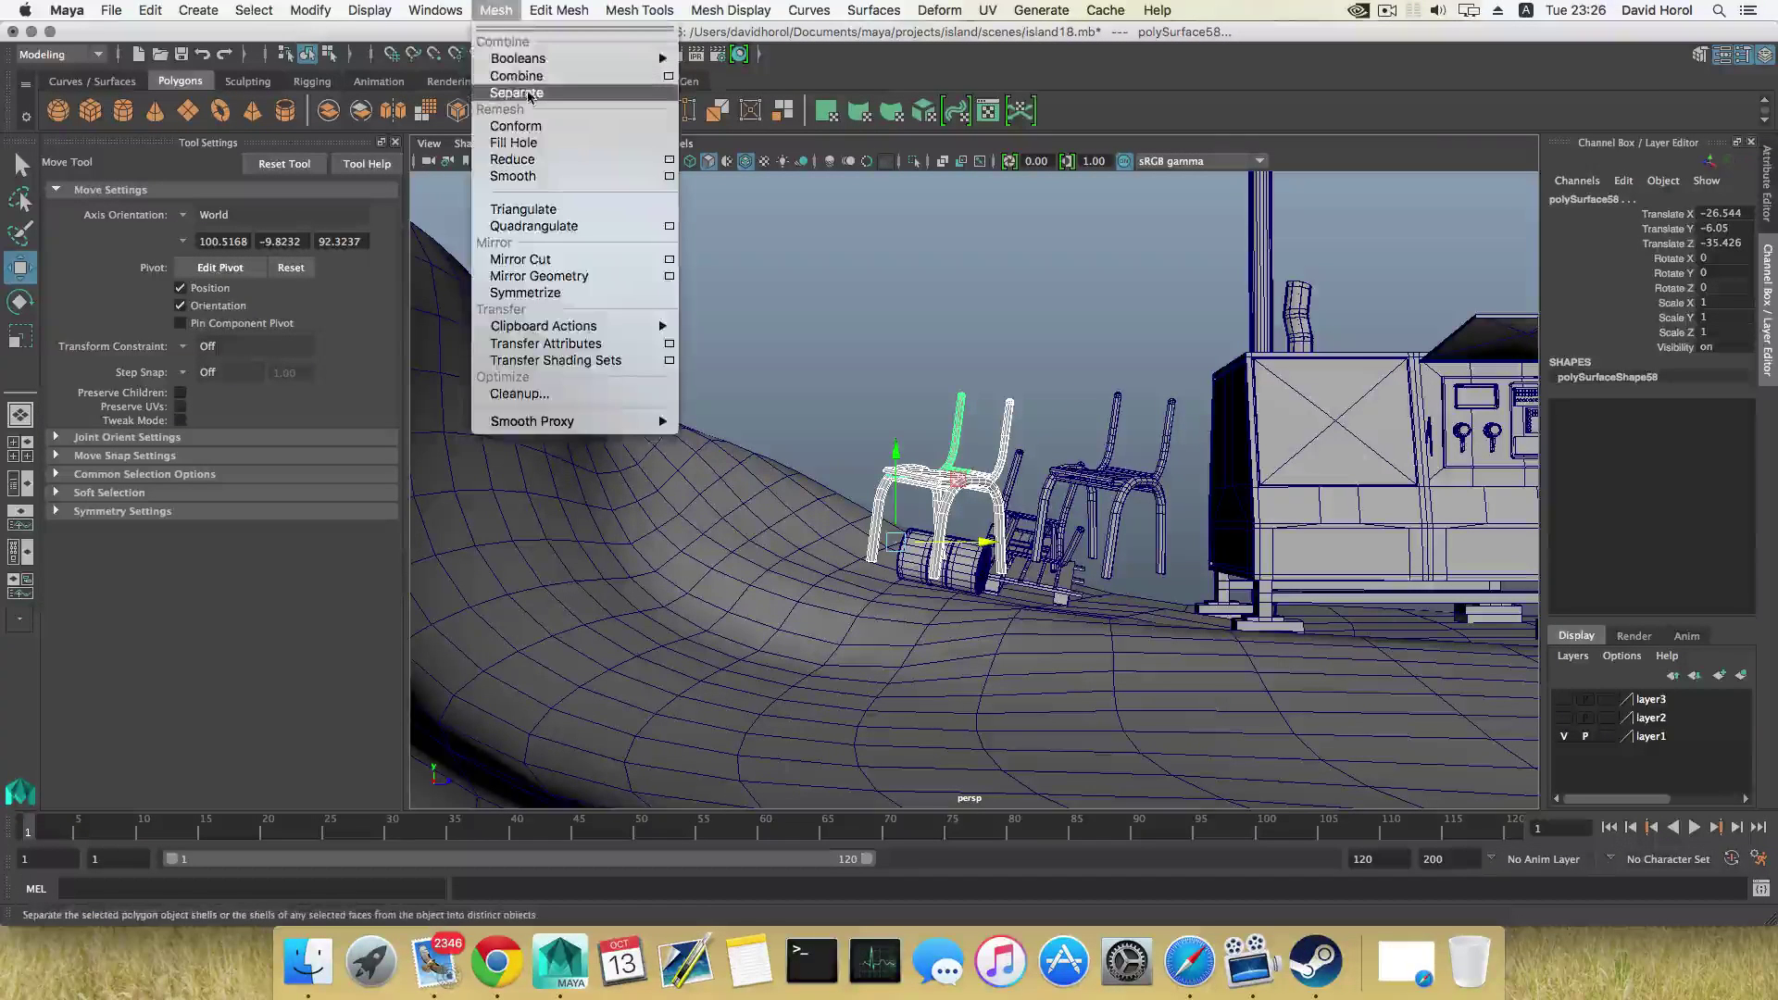
left_click(518, 74)
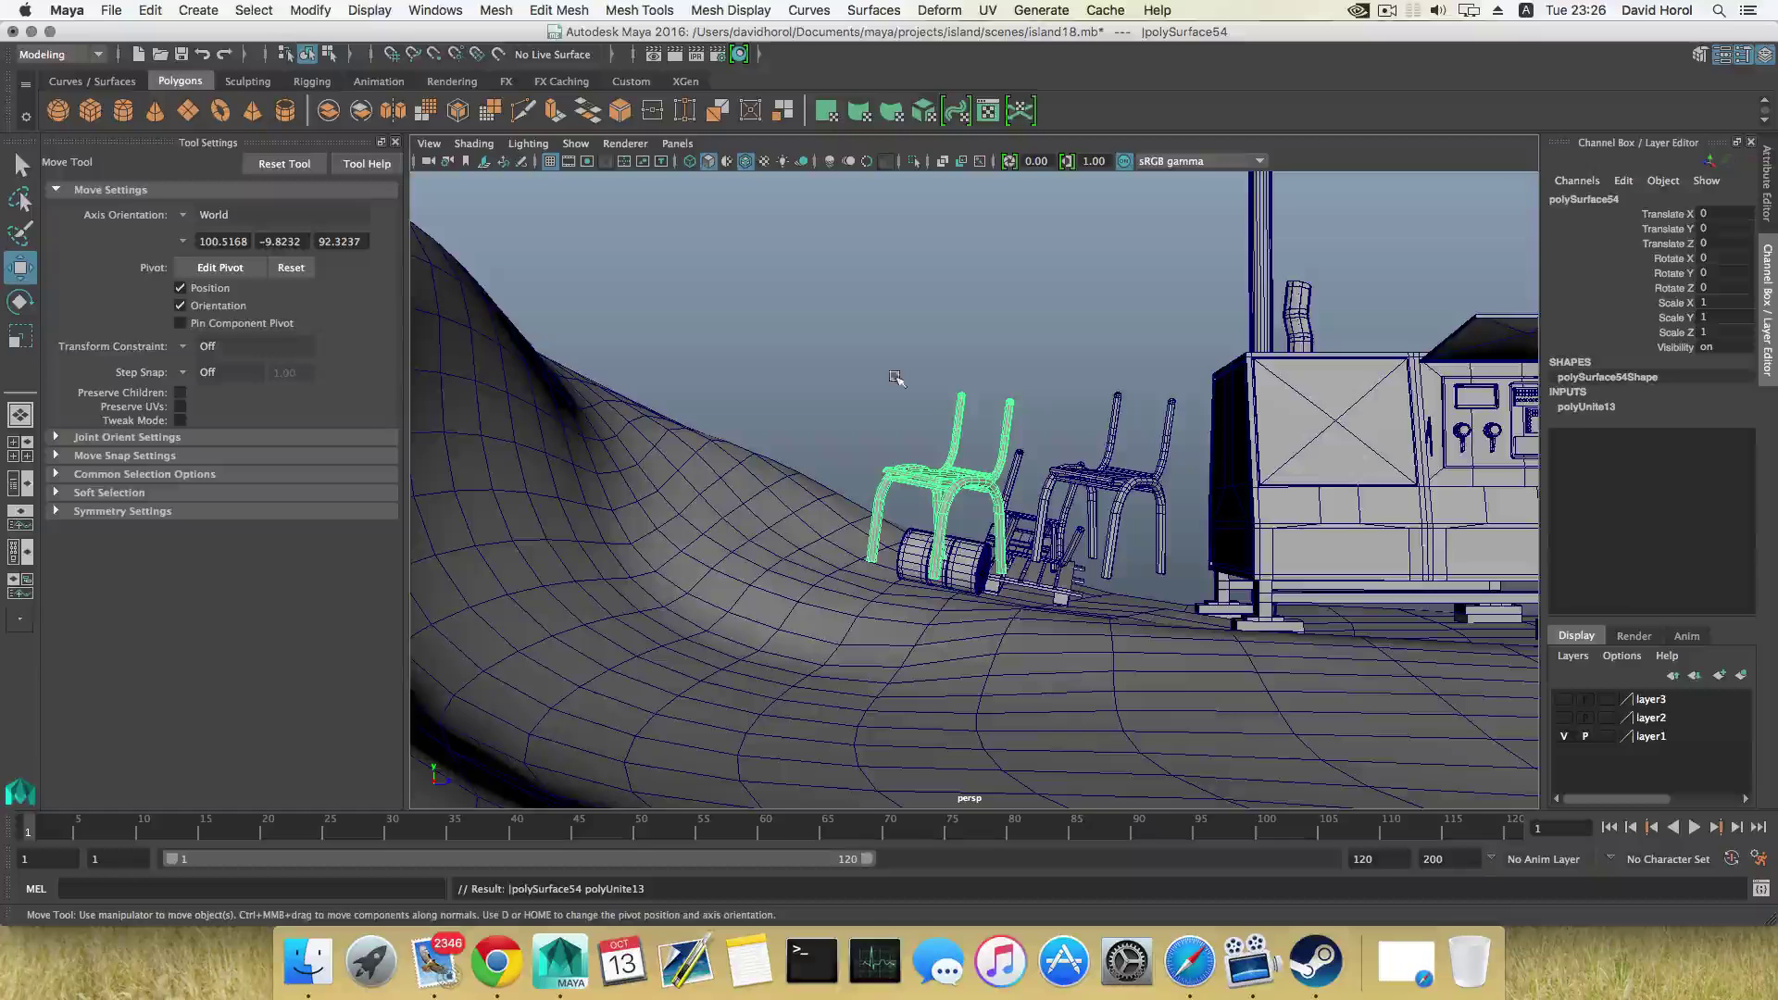
left_click(310, 11)
left_click(324, 134)
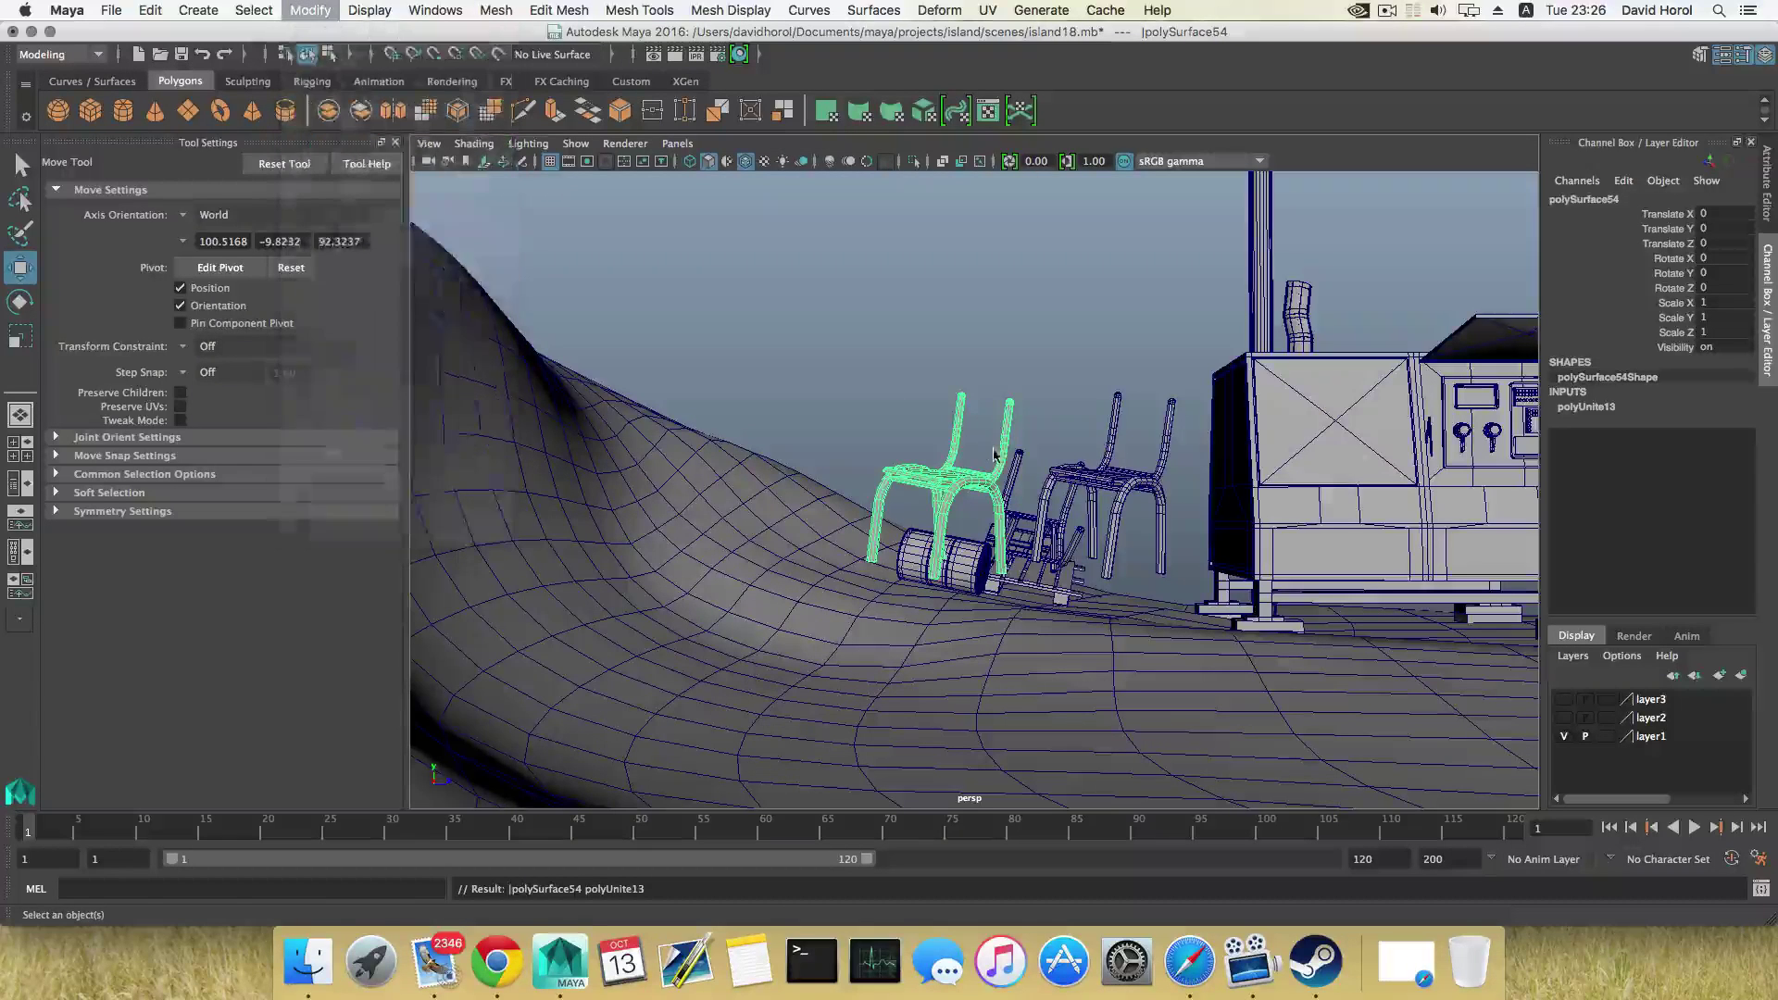
Tip the combined backless chair over to about -112.8, 39.4, 56.5 degrees and lower it to about Y -4.8
key("e")
left_click_drag(970, 471, 1015, 452)
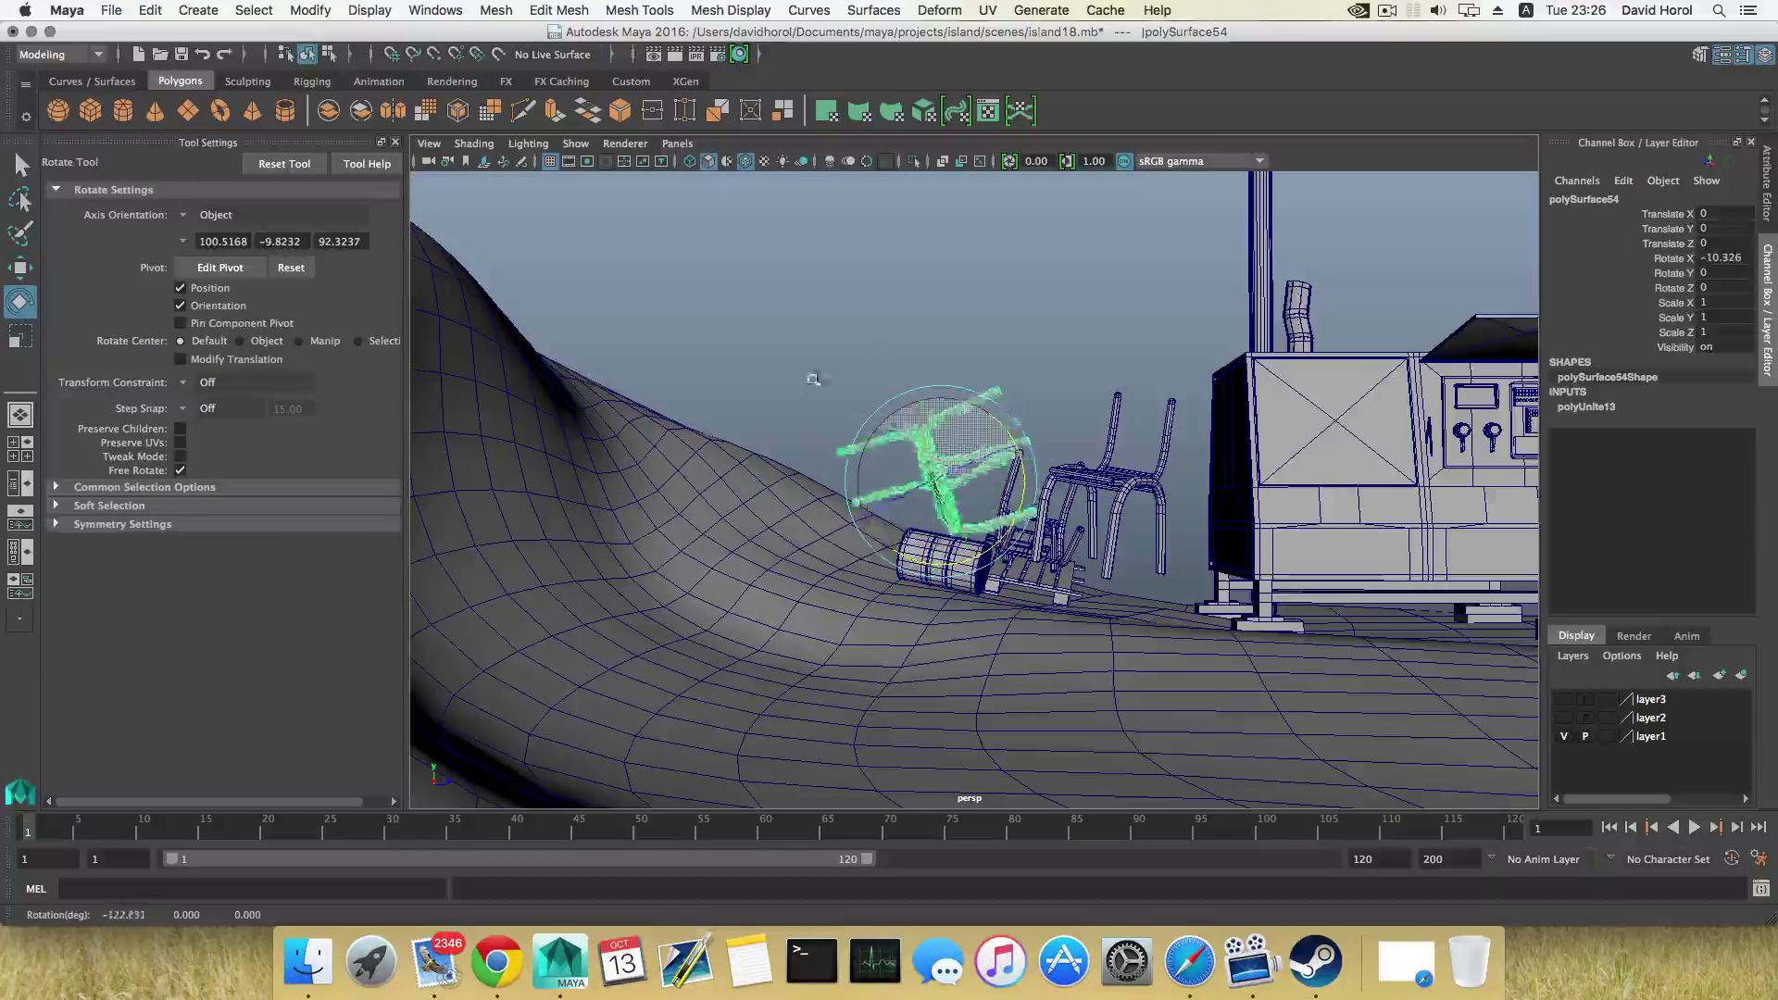
left_click_drag(813, 379, 911, 530)
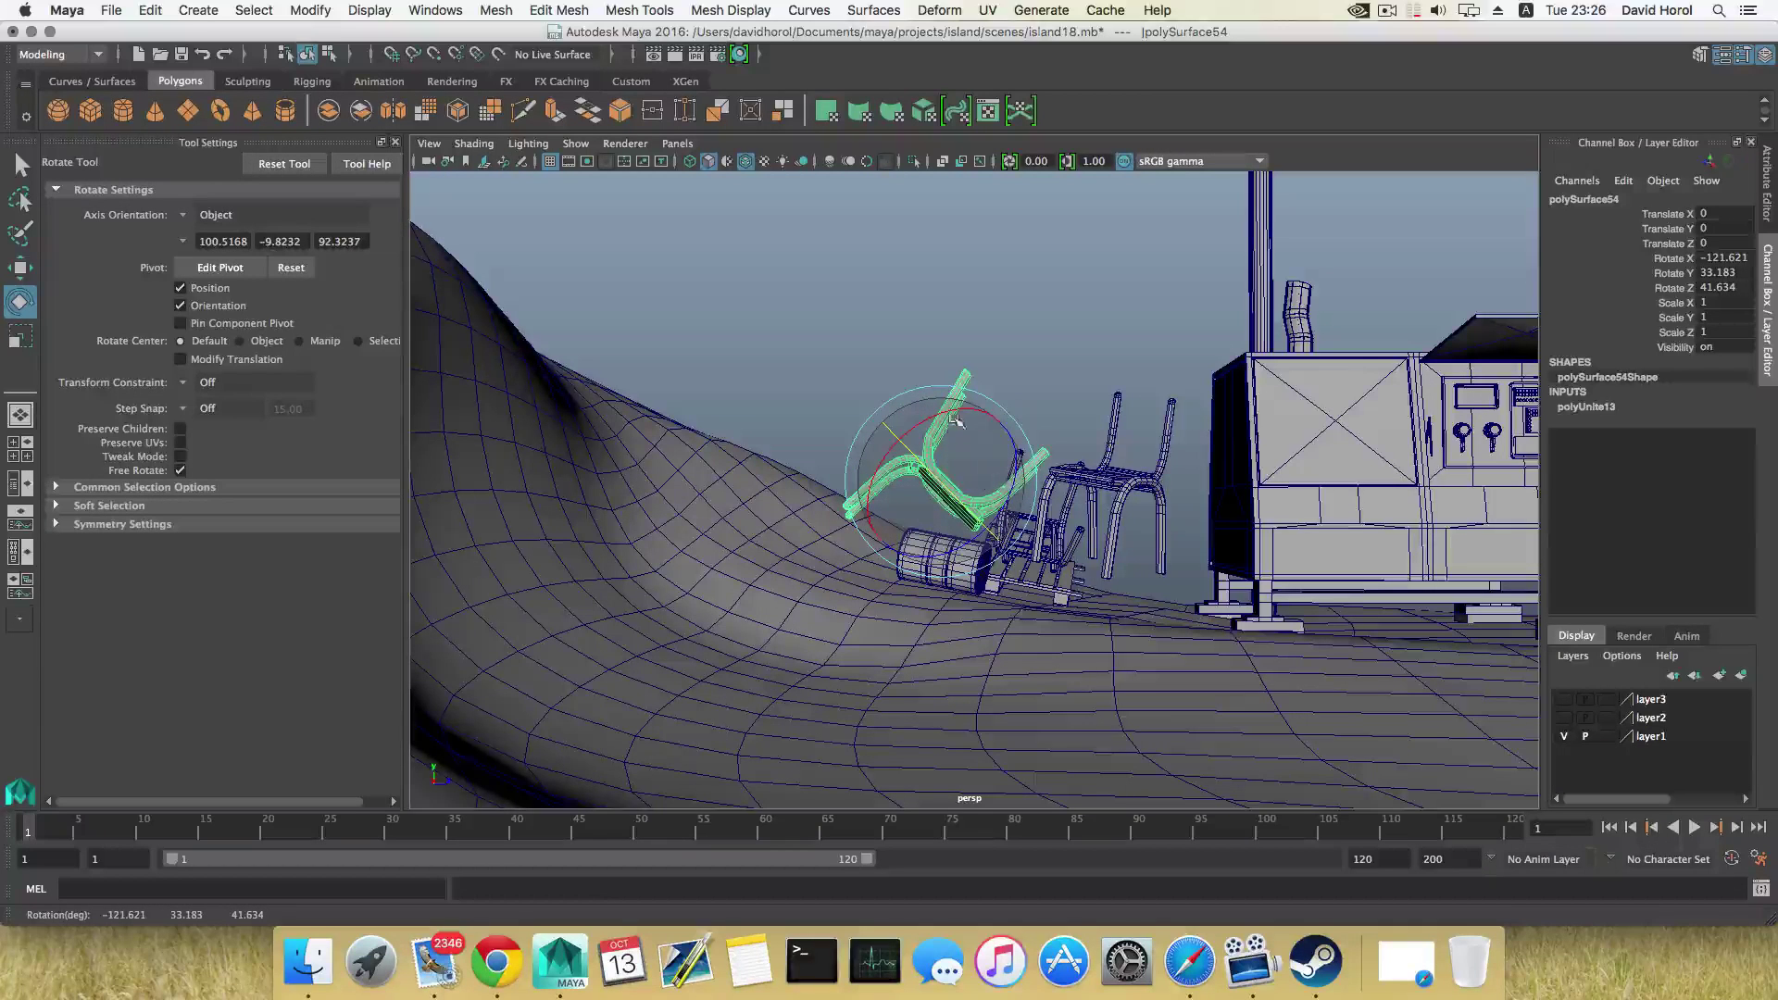
key("w")
left_click_drag(937, 490, 943, 453)
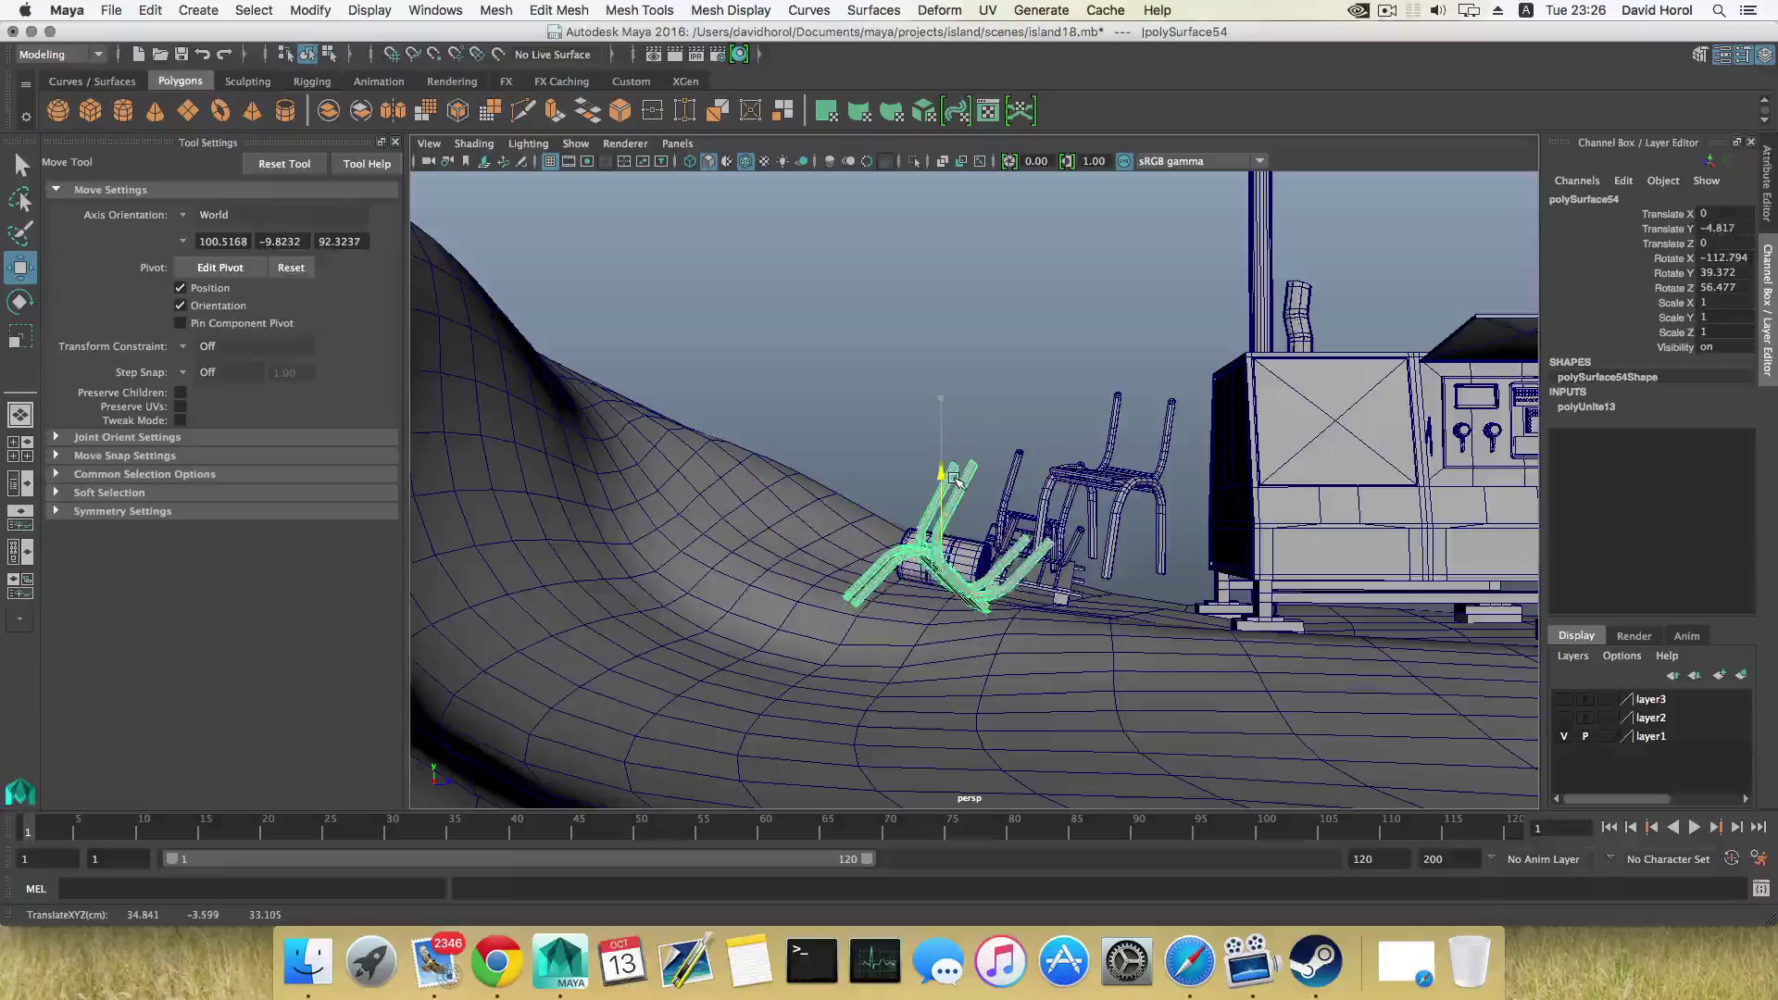
Relocate the tipped chair's pivot to its lowest corner at the ground and rotate the chair to about -115.5, 41.1, 66.6 degrees
left_click_drag(954, 481, 875, 518, "alt")
middle_click_drag(875, 519, 946, 467, "alt")
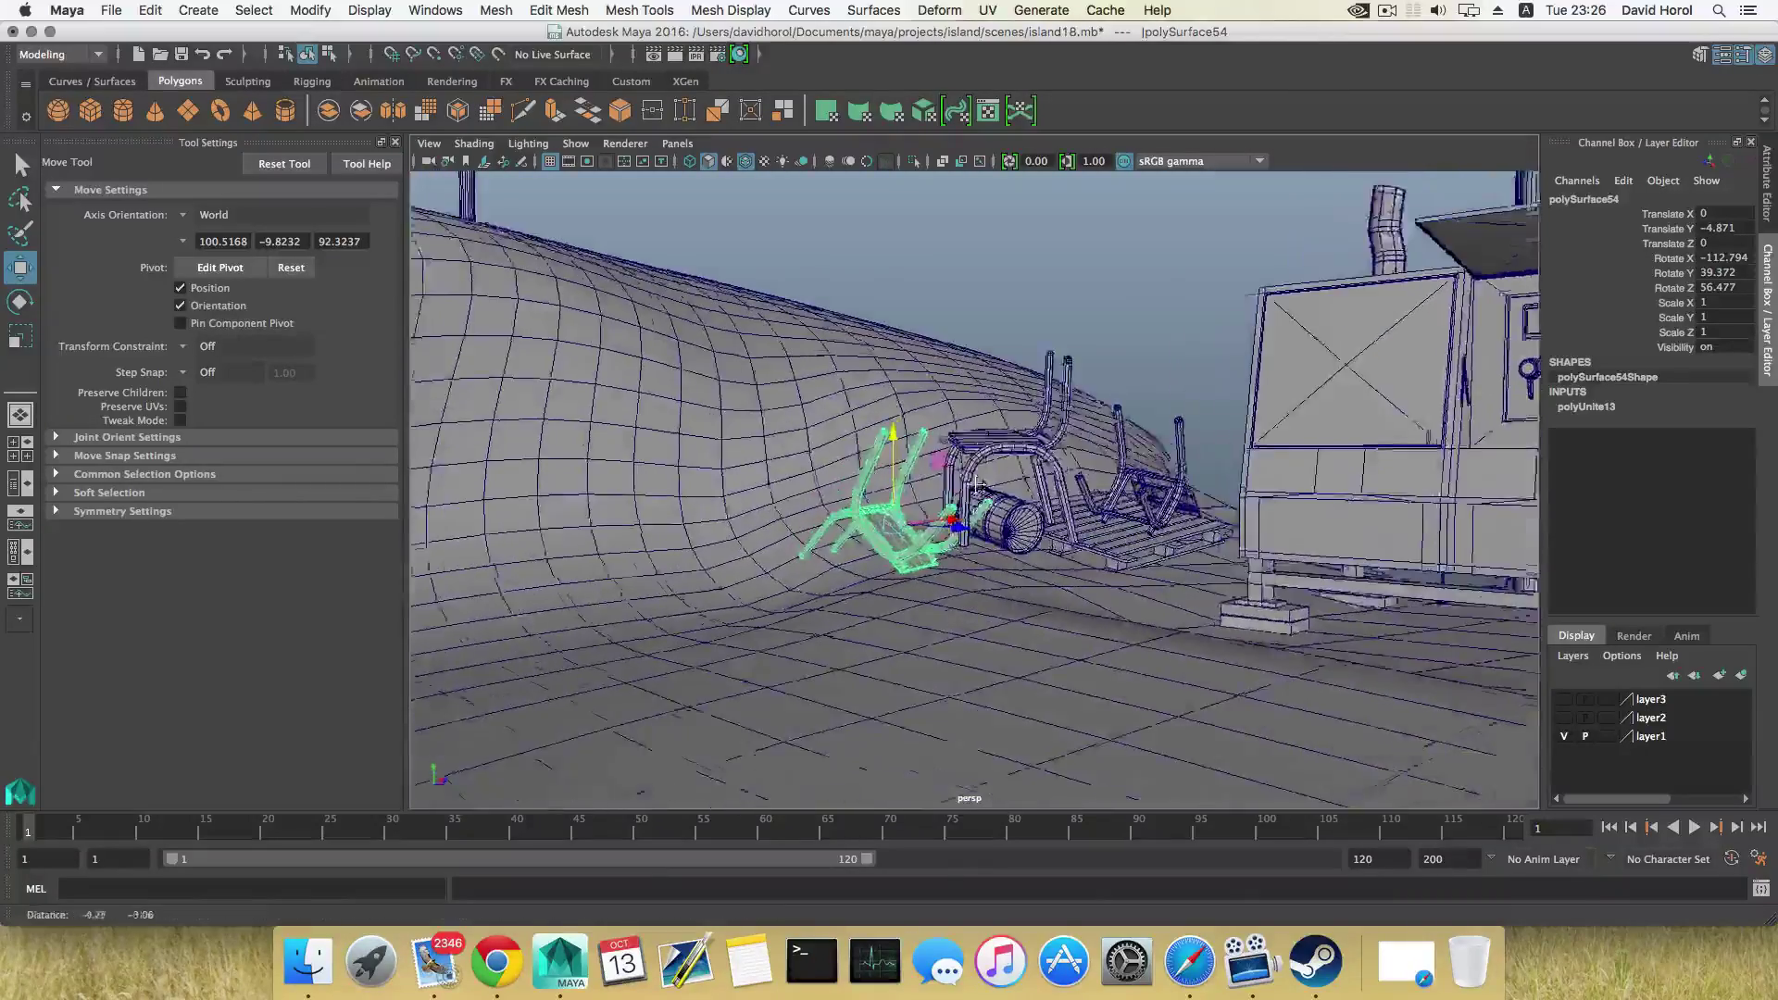
right_click_drag(947, 468, 1055, 572, "alt")
key("d")
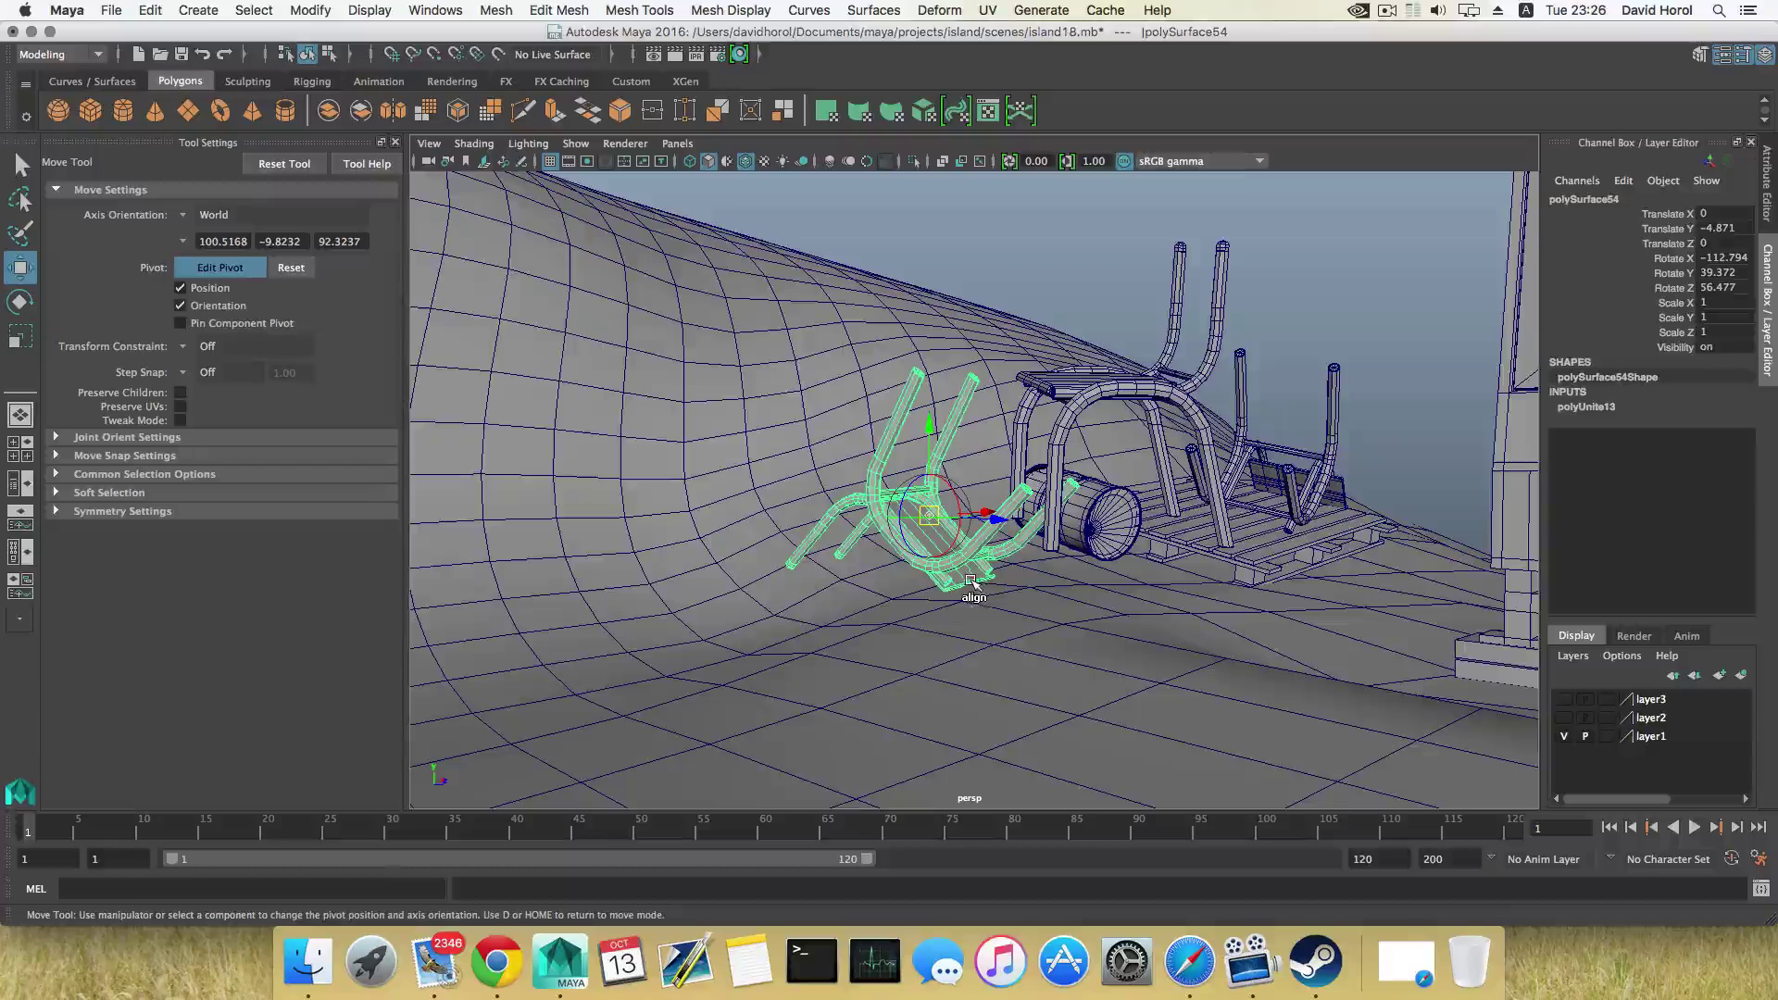
left_click(973, 583)
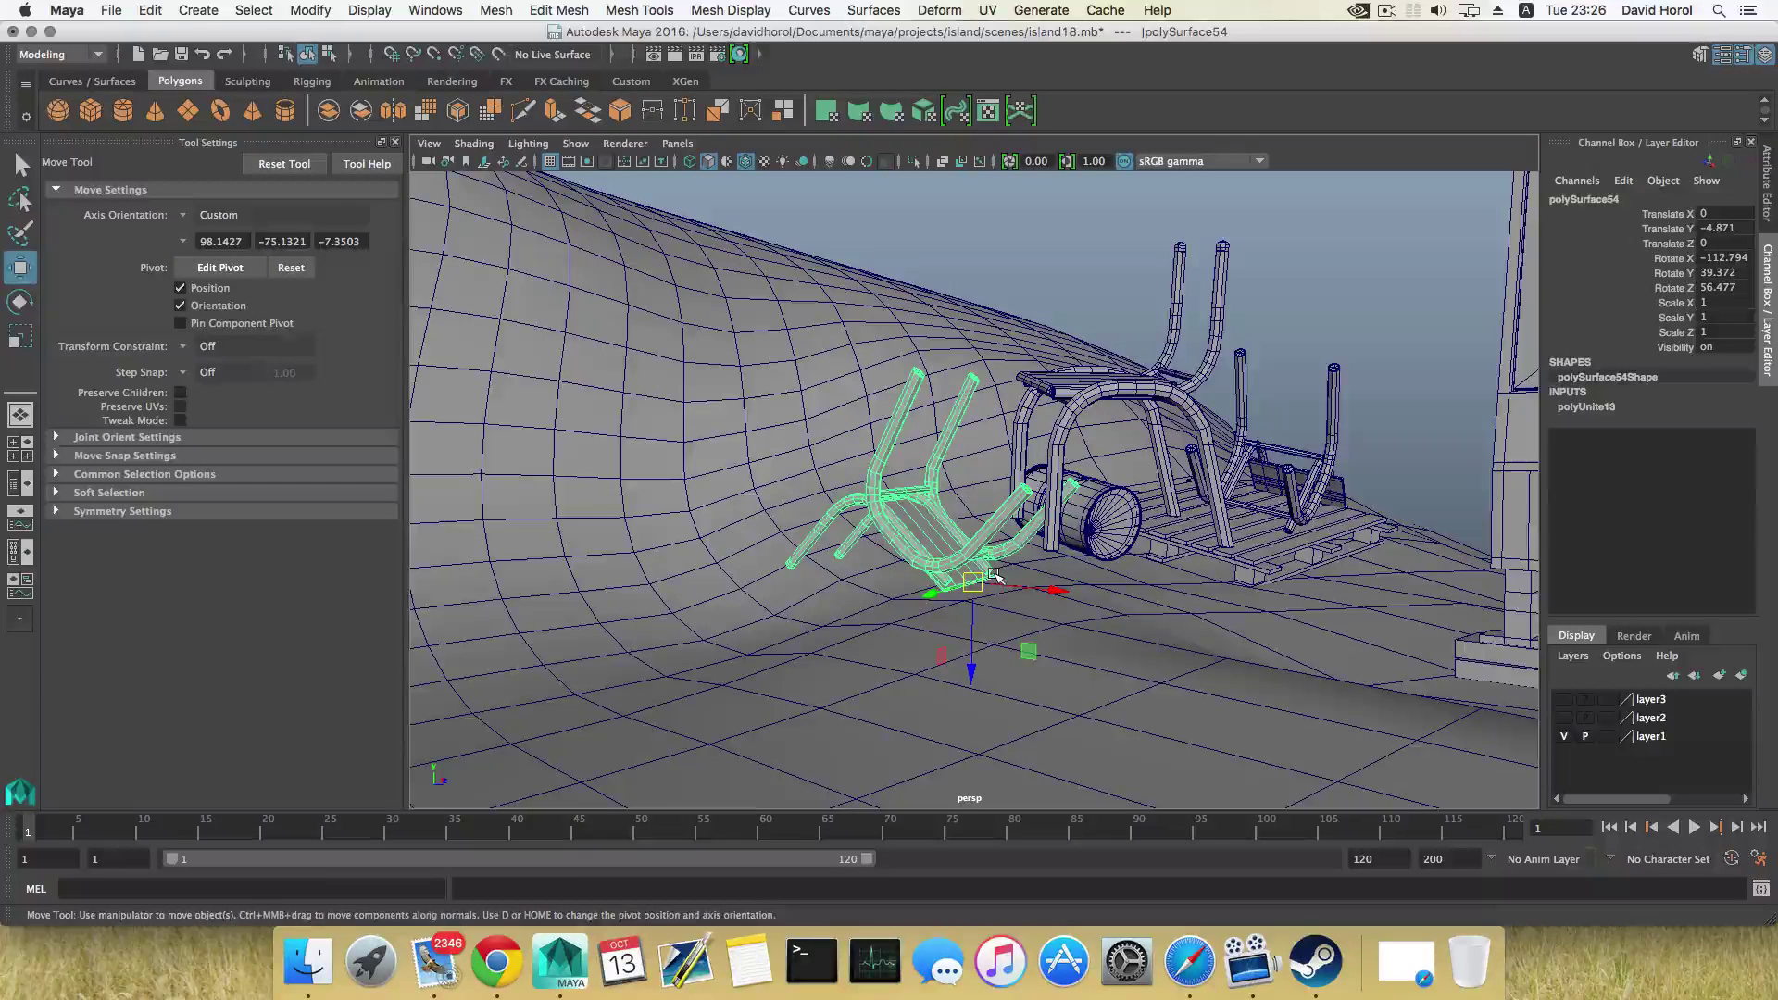
key("e")
left_click_drag(1047, 561, 935, 575)
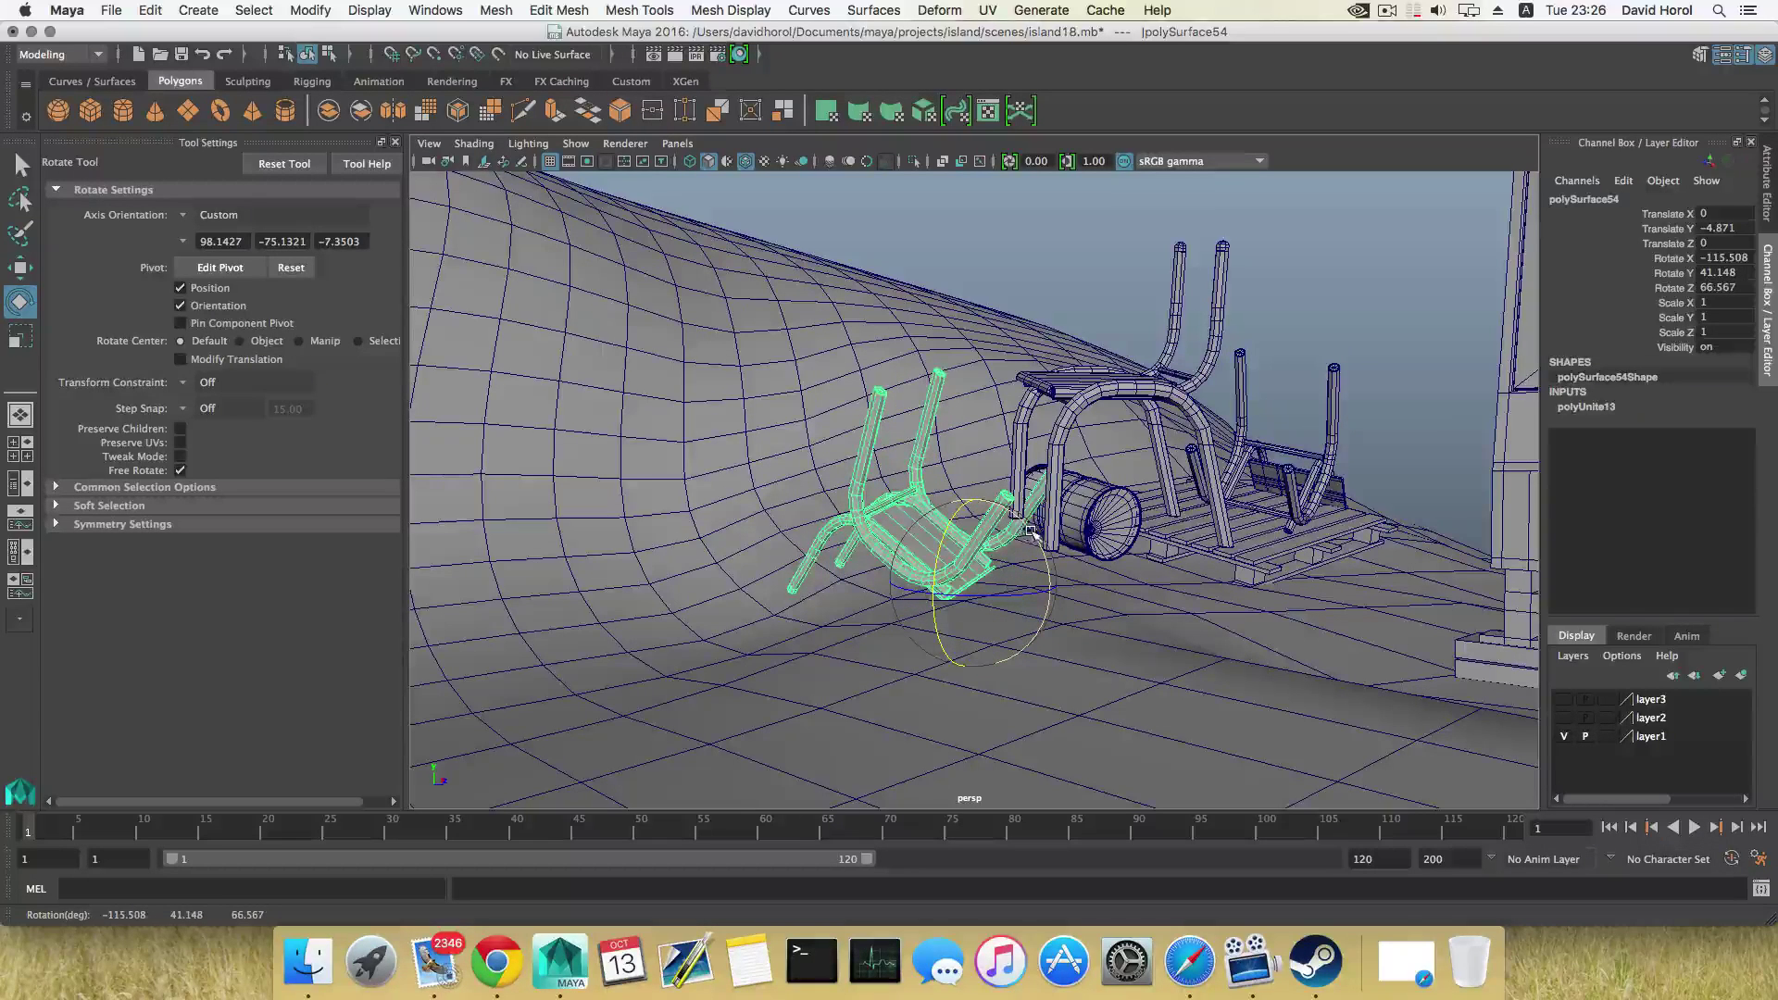
Delete the seat from the upright backless chair copy
left_click_drag(1031, 531, 1291, 473)
left_click(1174, 466)
key("Delete")
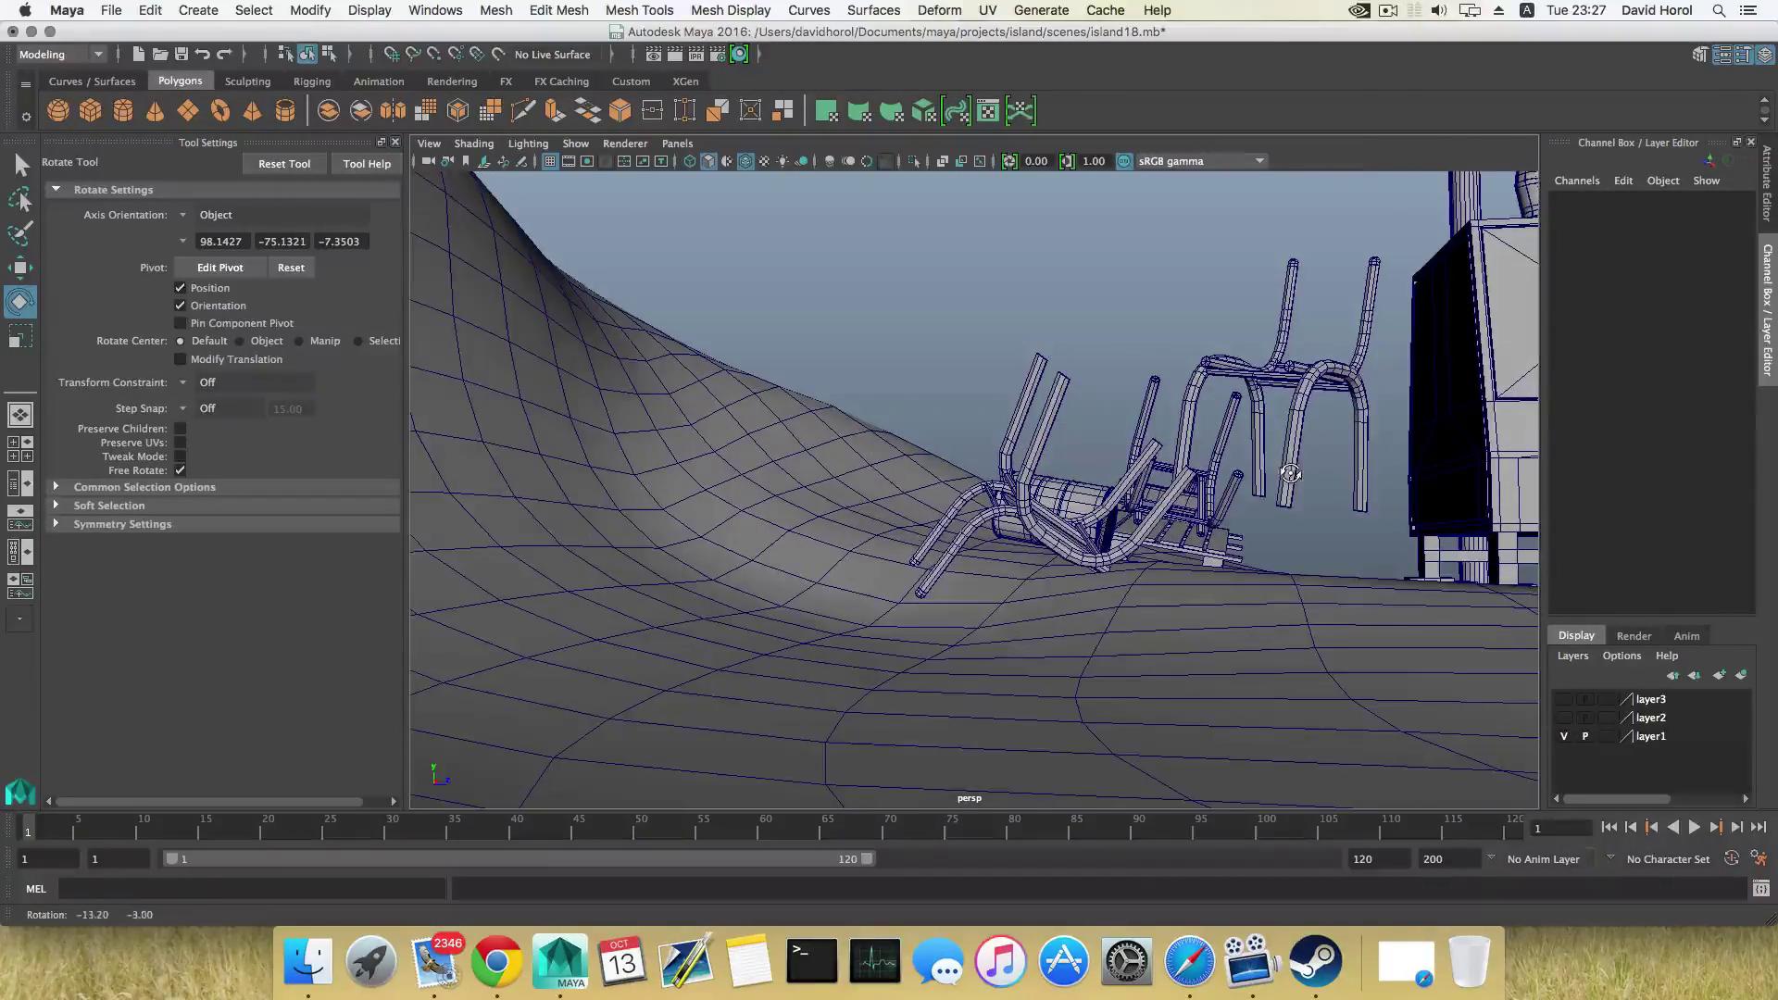
Combine the remaining frame parts of the upright chair copy into one mesh and center its pivot
left_click_drag(1339, 374, 1342, 377)
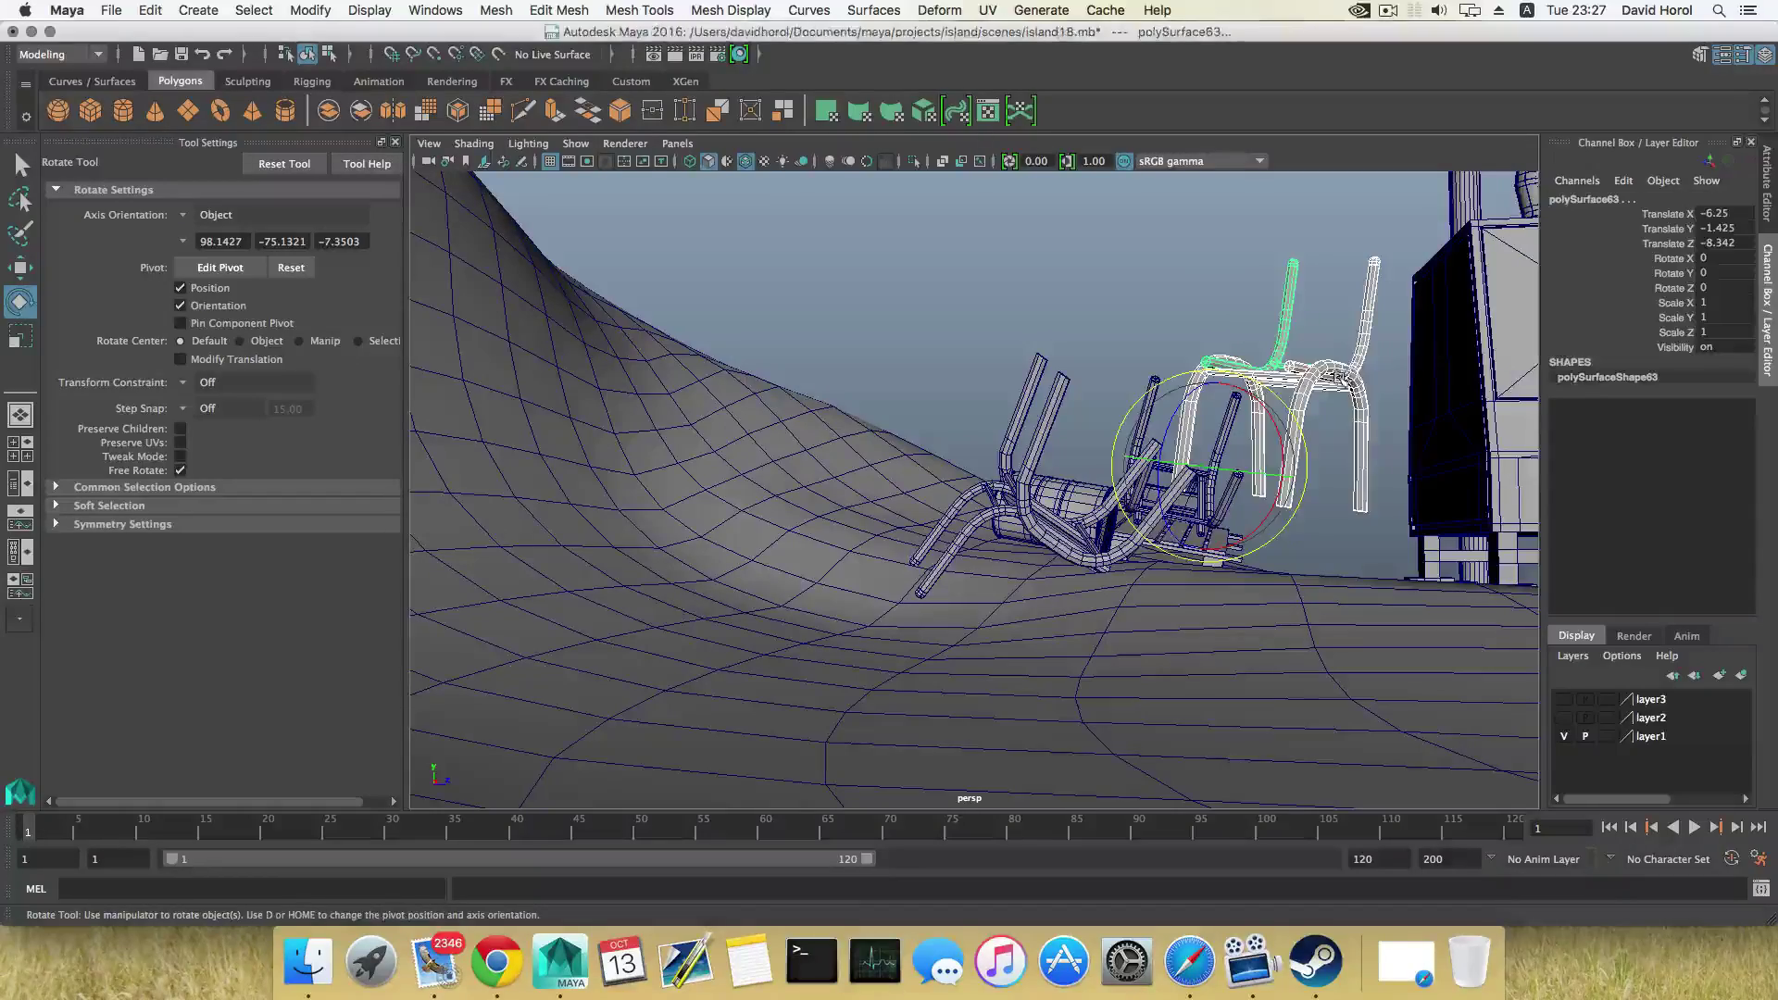
key("space")
scroll(1235, 487, "down", 4)
left_click_drag(1236, 486, 1241, 436, "alt")
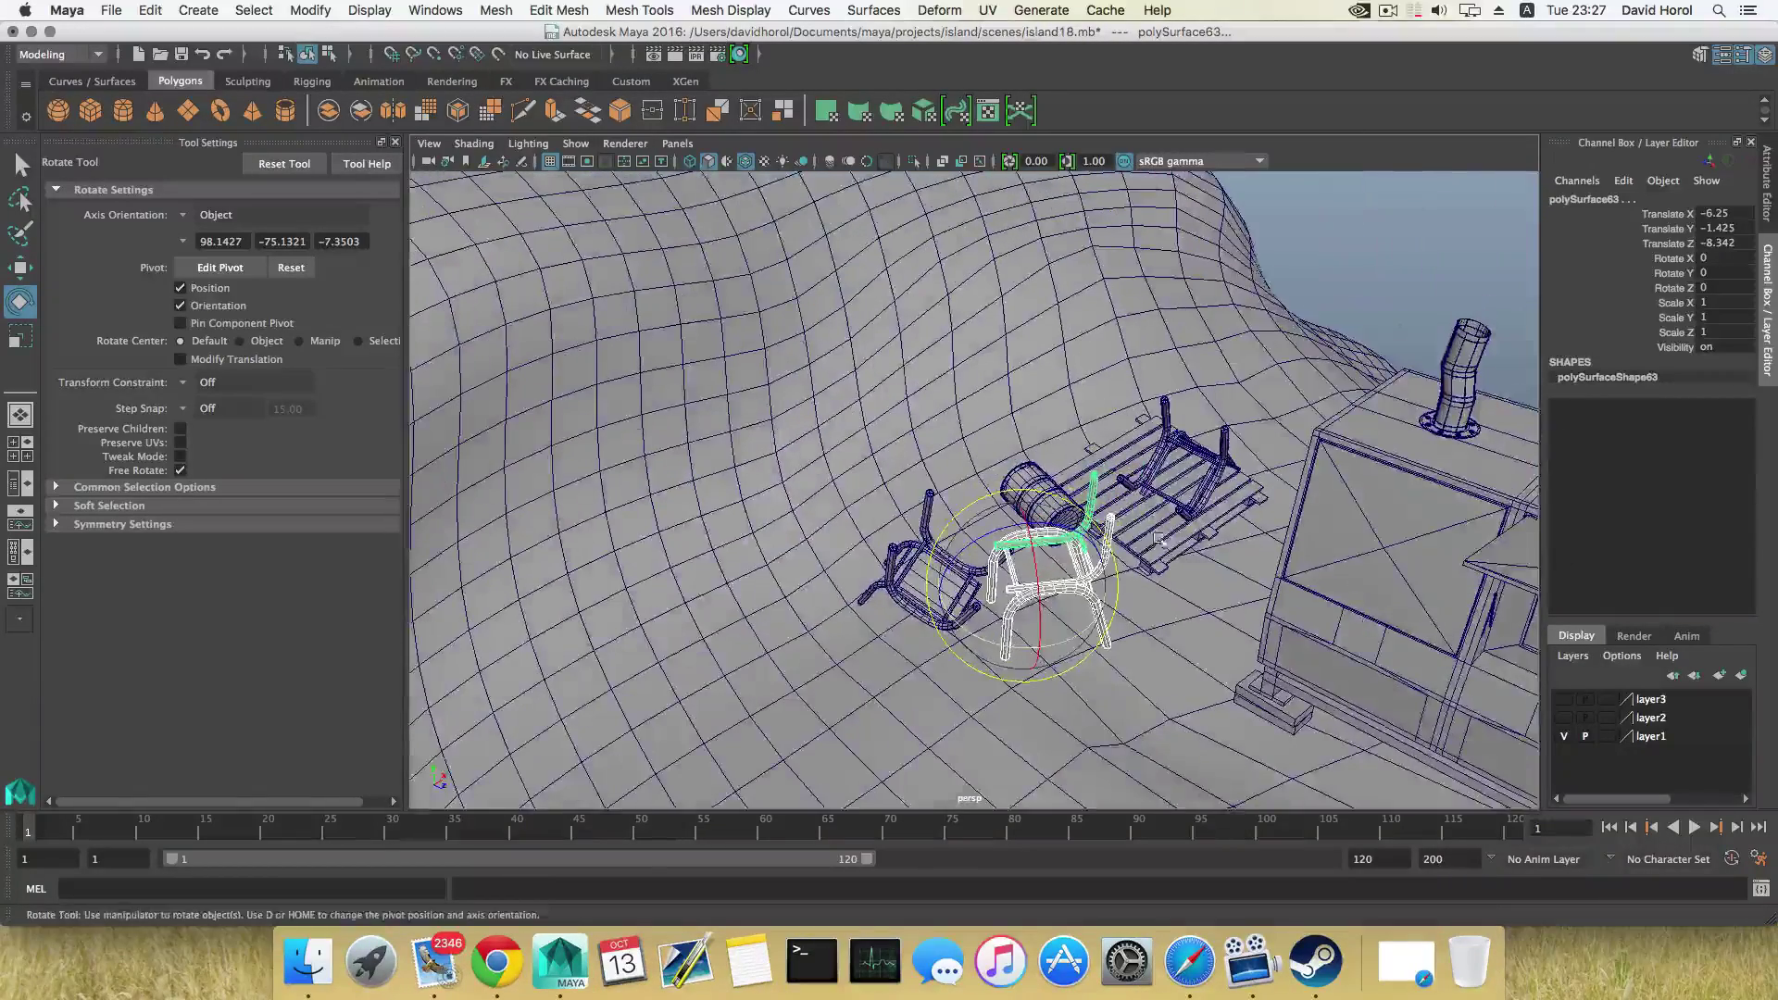
left_click(494, 10)
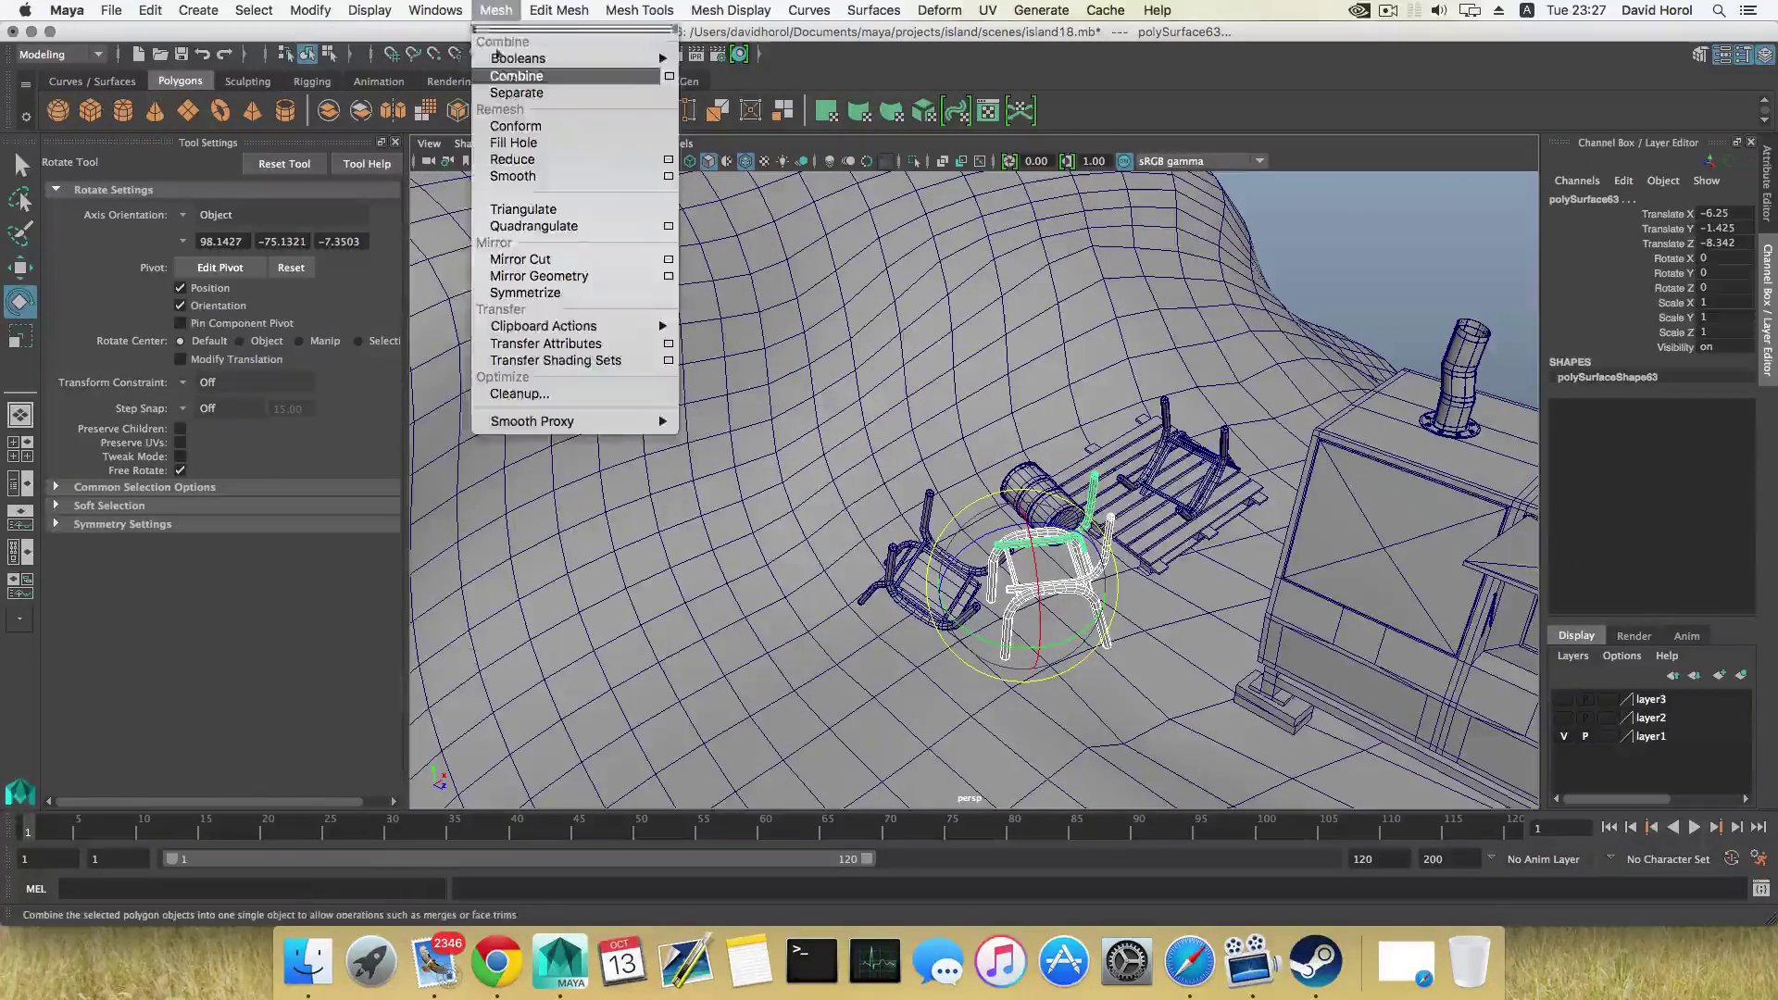
left_click(519, 73)
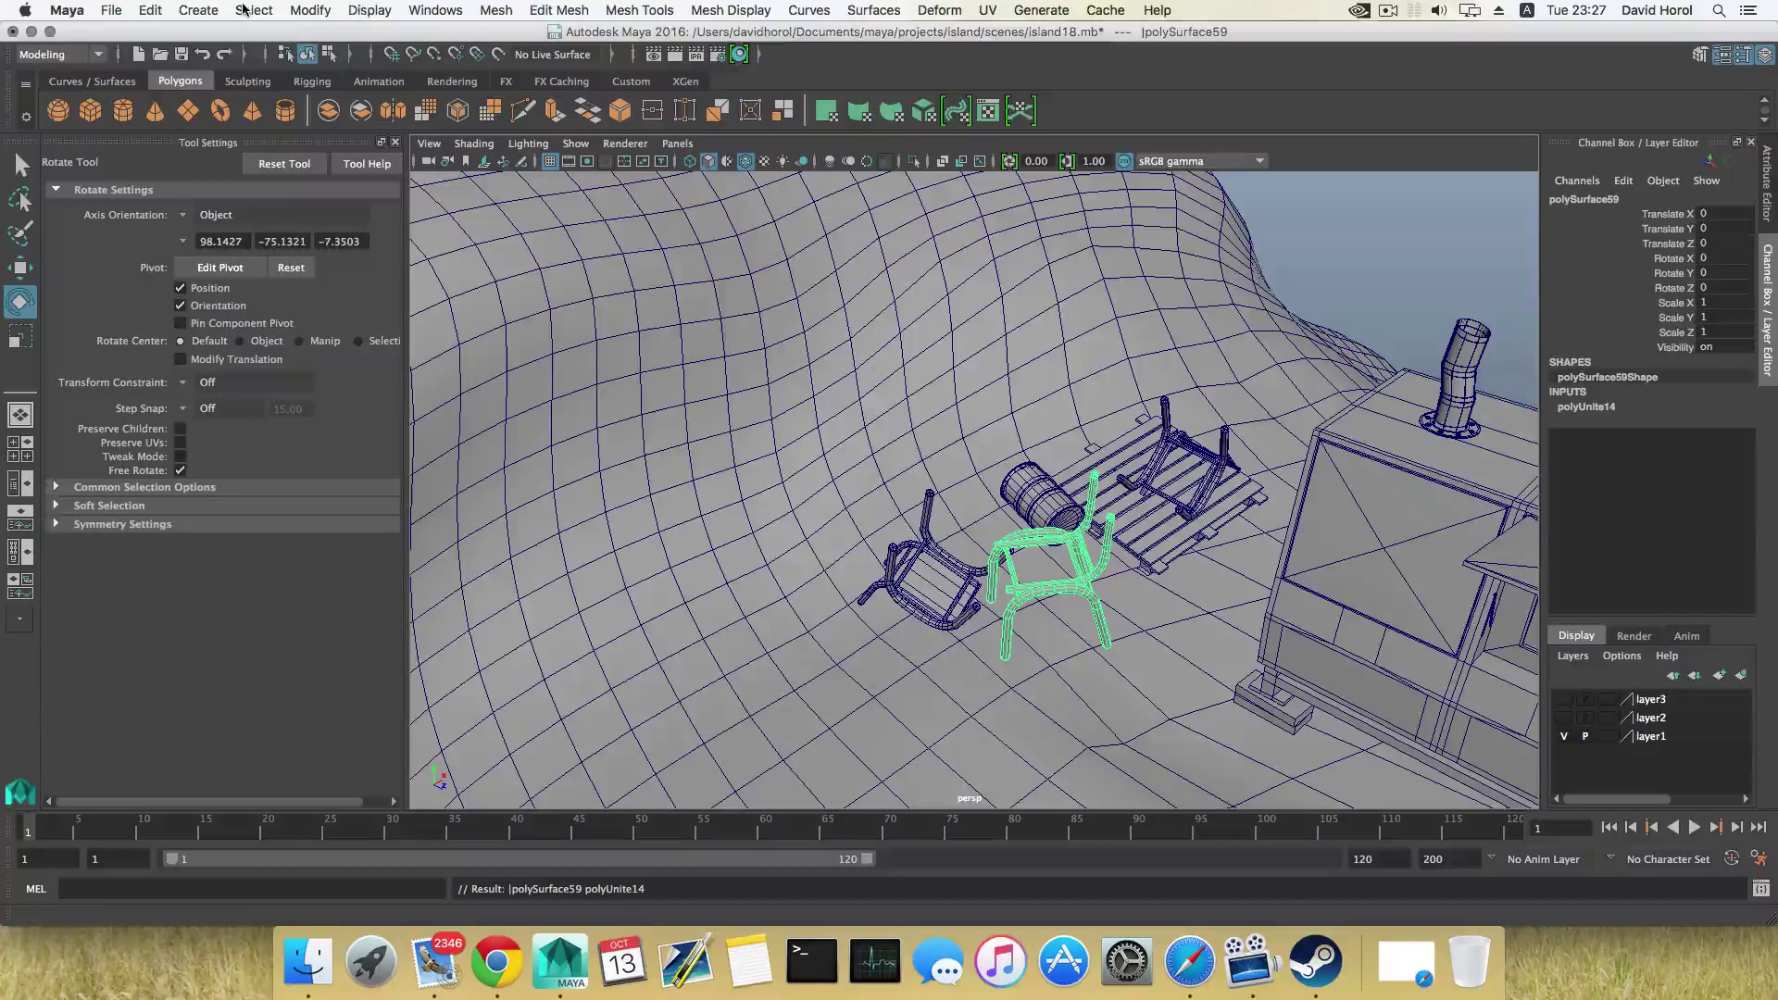
left_click(324, 11)
left_click(337, 127)
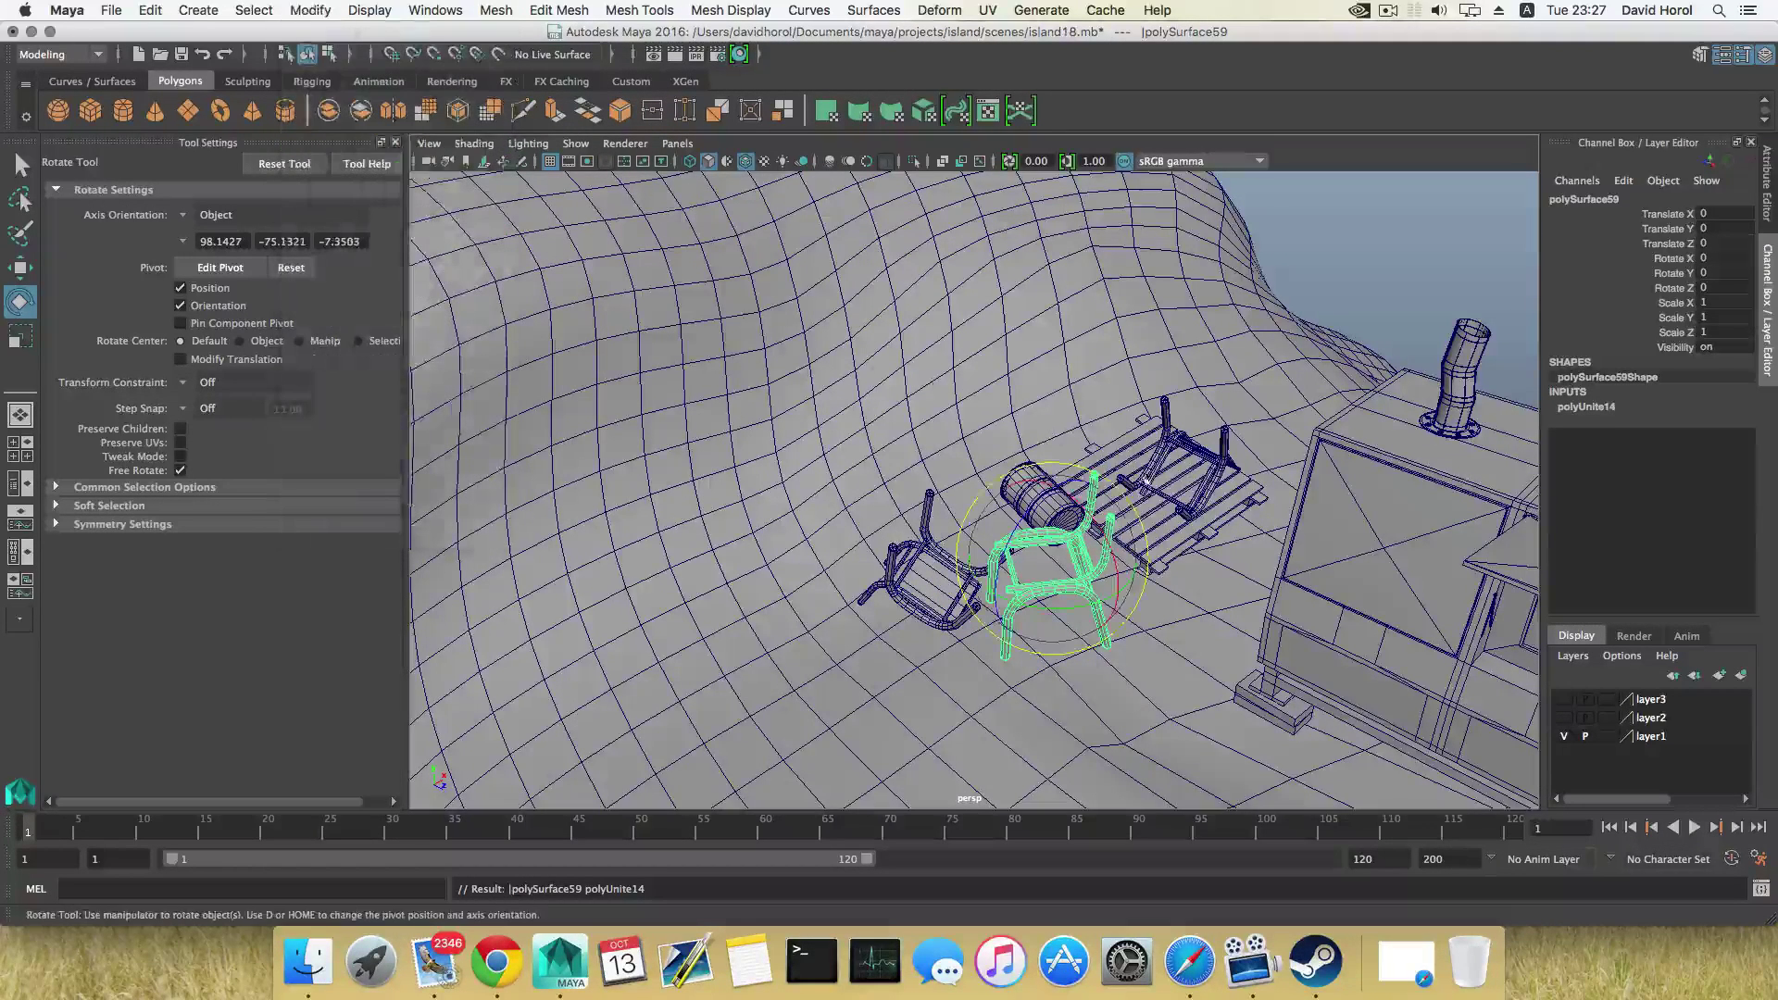
Overturn the bare chair frame to about -168.2, -14, 49.3 degrees and lower it to about Y -5.9
left_click_drag(1111, 556, 1028, 444)
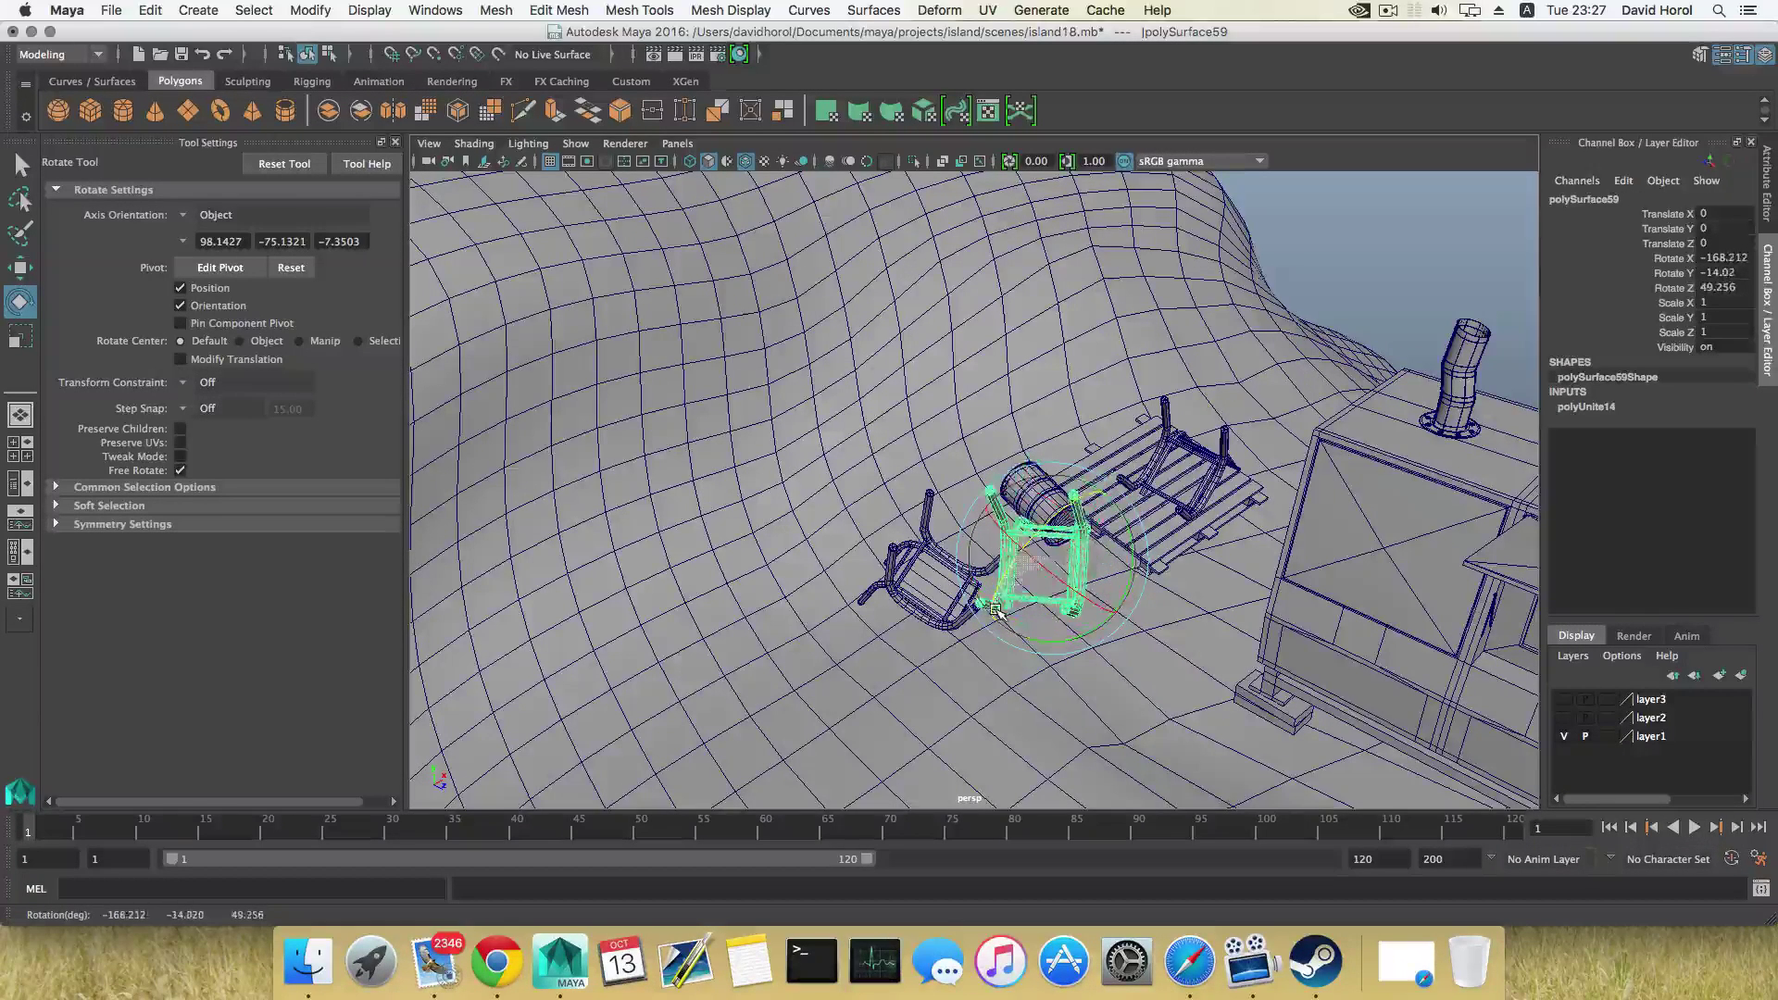
left_click_drag(996, 611, 1023, 452, "alt")
key("w")
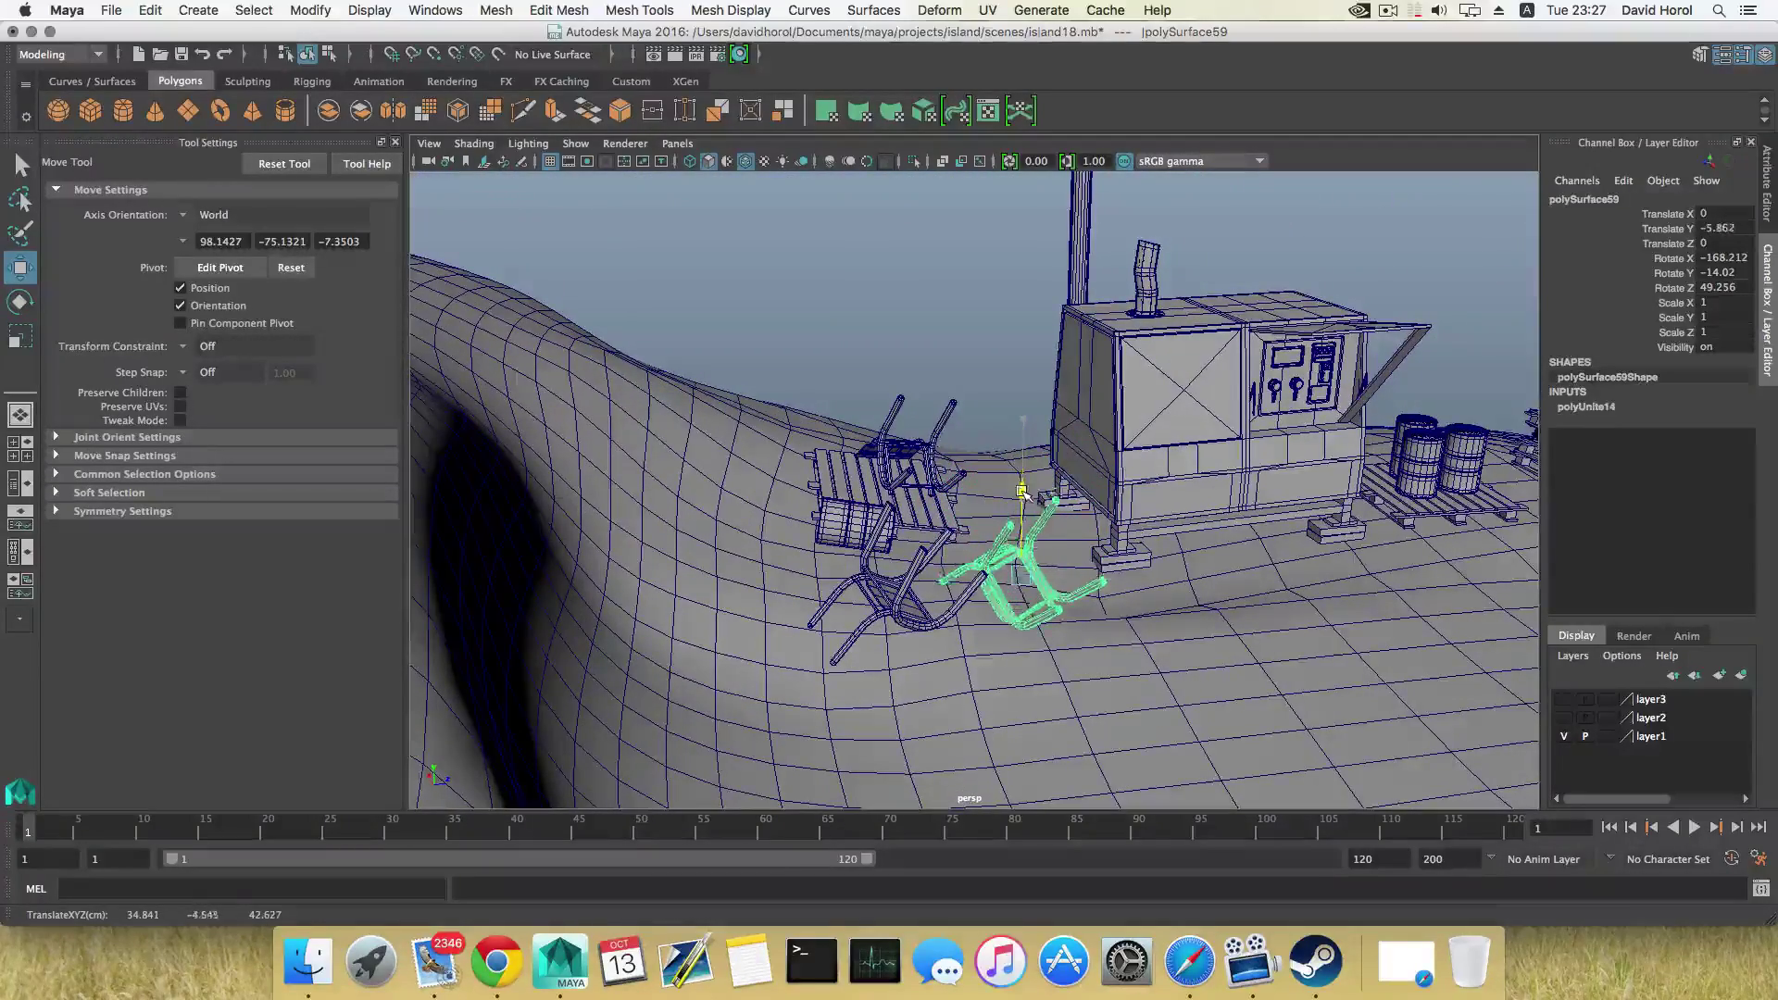
Adjust the bare chair frame's rotation to about -160.7, -8.1, 35.6 degrees and move it to about Y -6.1, Z 0.5
left_click_drag(1074, 519, 987, 521, "alt")
key("e")
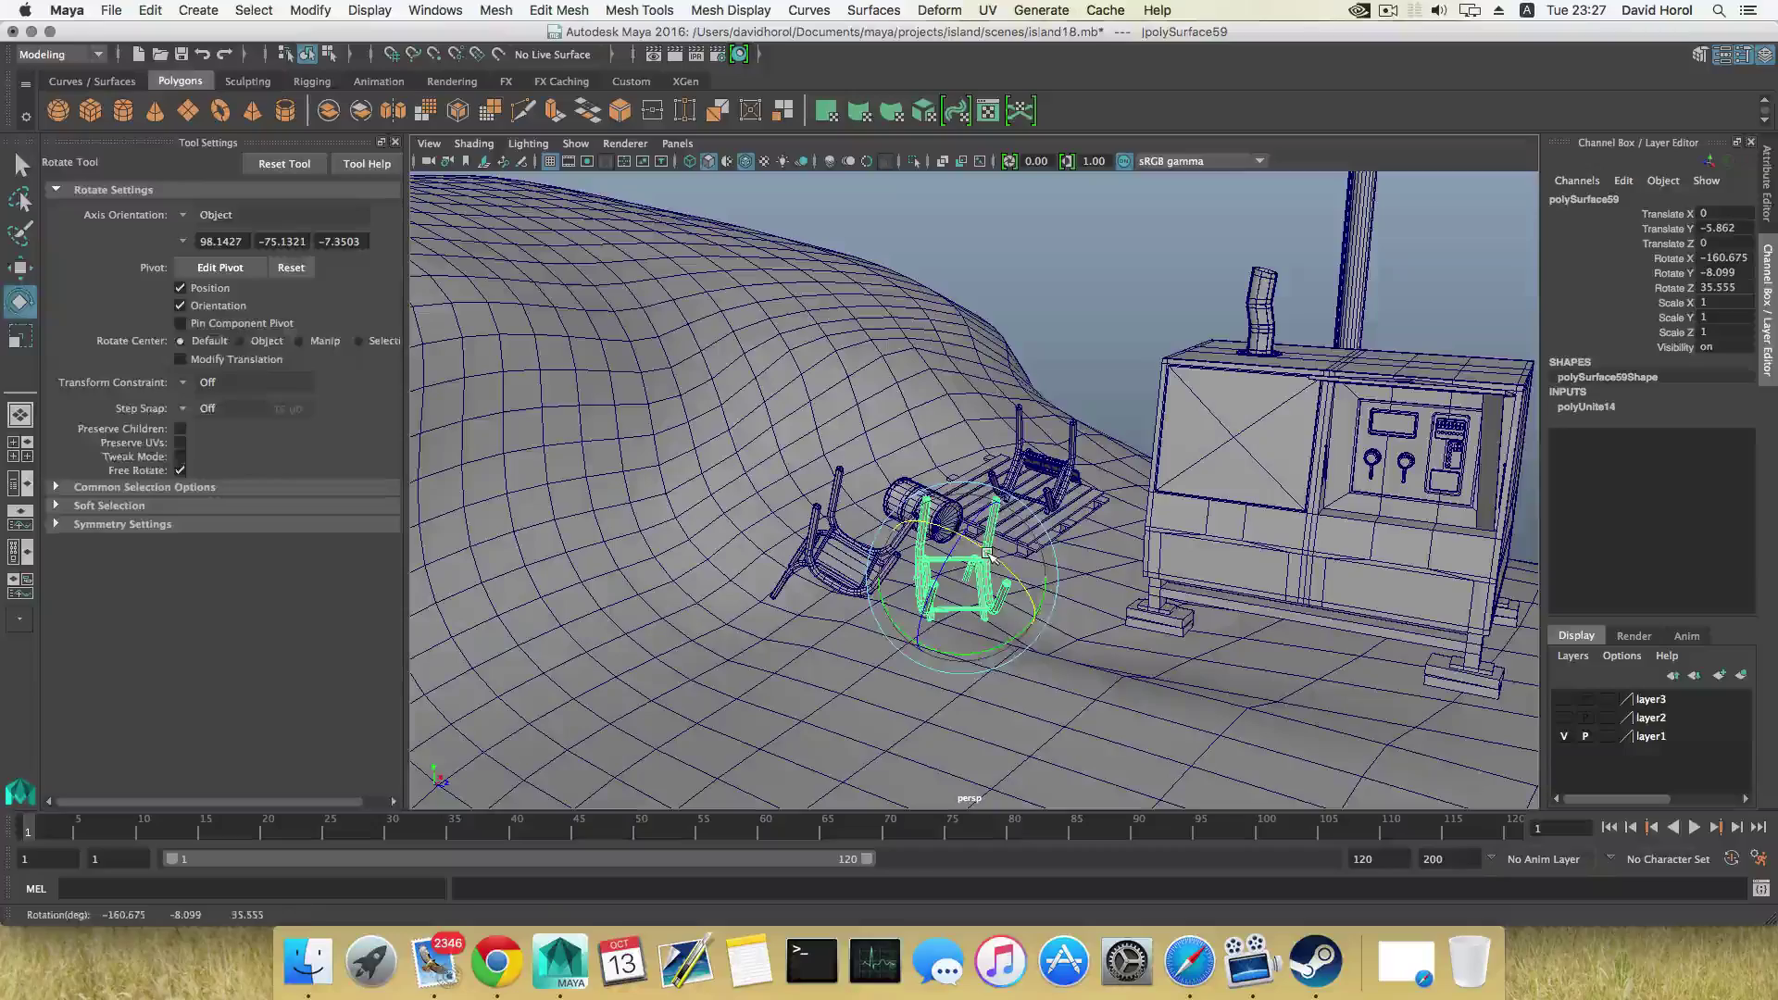
key("w")
left_click_drag(963, 503, 1054, 462, "alt")
left_click_drag(1139, 545, 1009, 574)
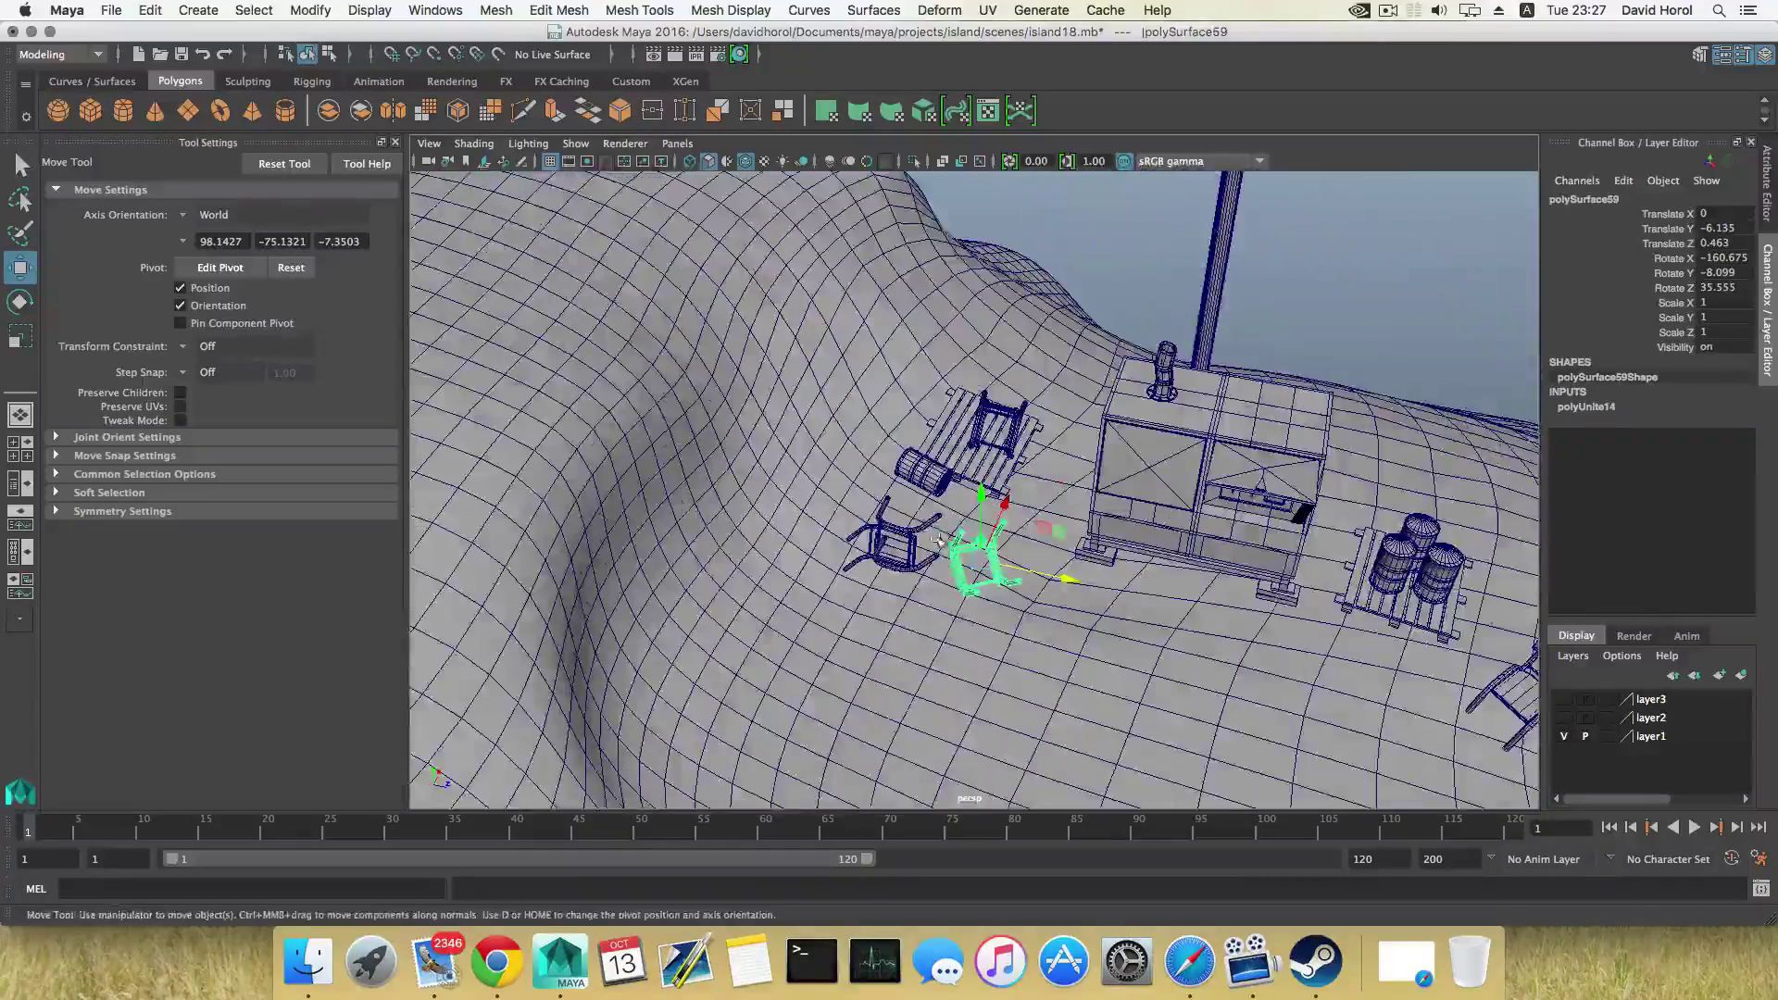
Scale the barrel lying beside the chairs uniformly to about 1.4 and raise it to about Y -3.4
left_click(926, 472)
key("r")
left_click_drag(924, 470, 963, 470)
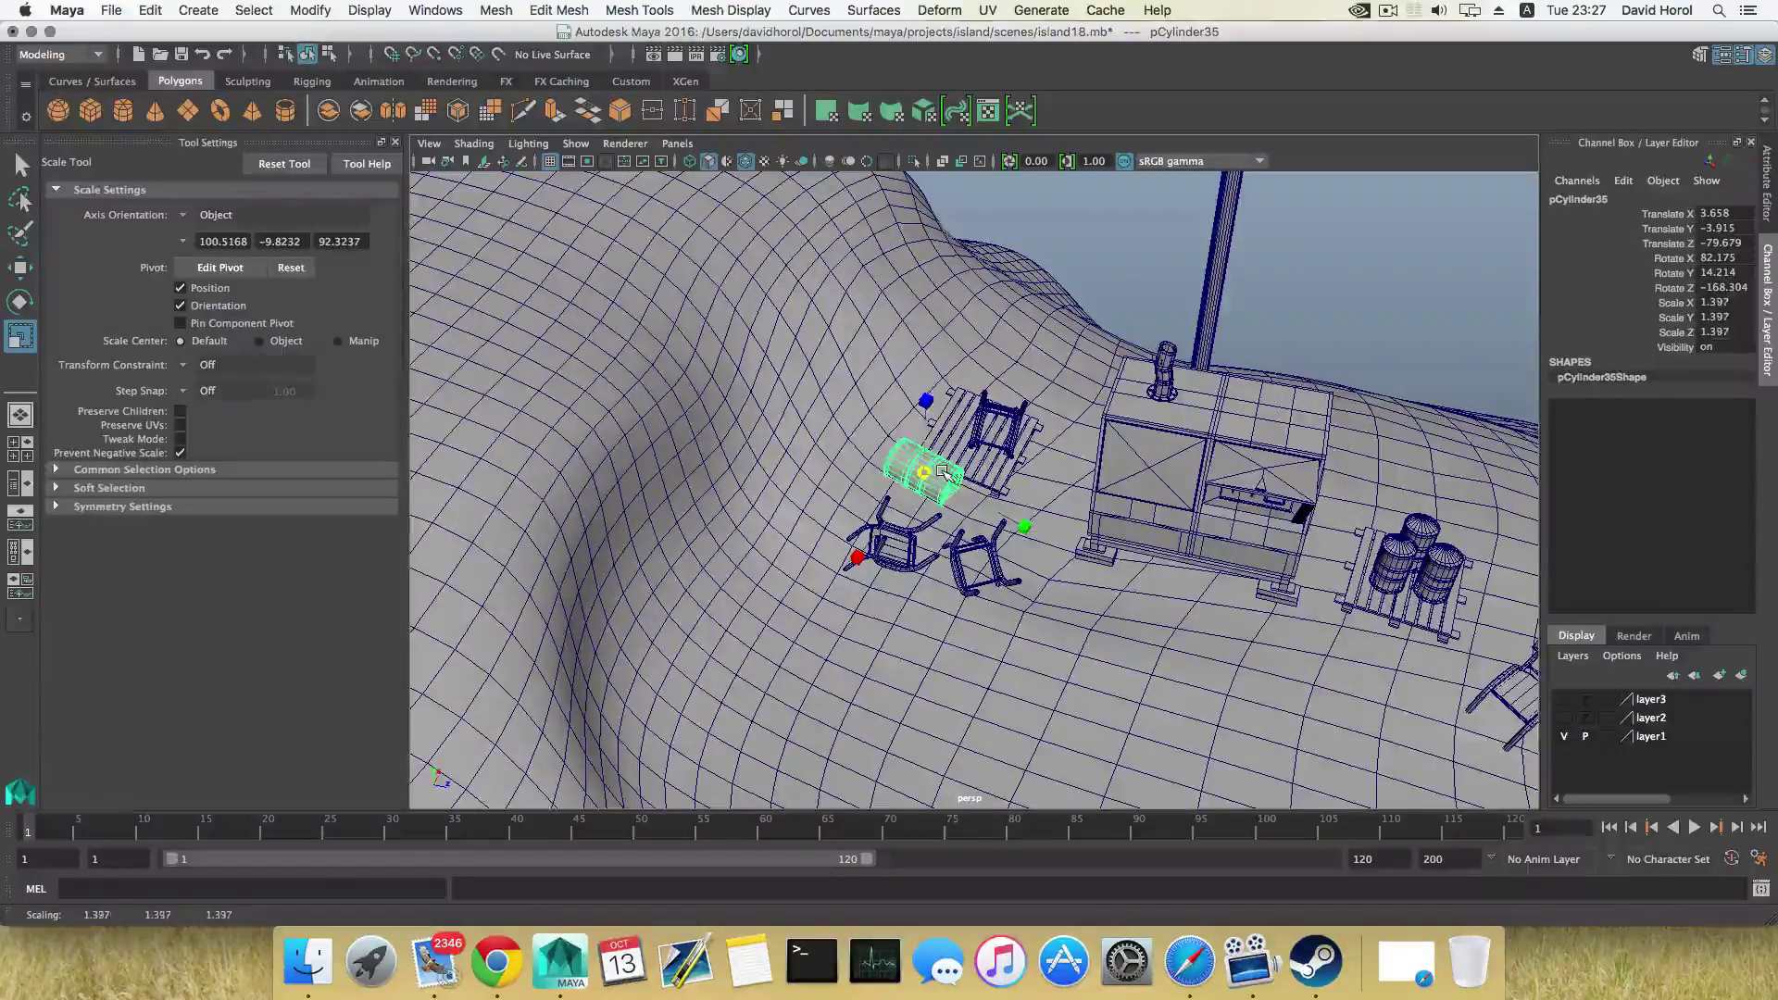
left_click_drag(981, 555, 1016, 514, "alt")
key("w")
left_click_drag(949, 414, 949, 406)
right_click_drag(947, 408, 888, 426, "alt")
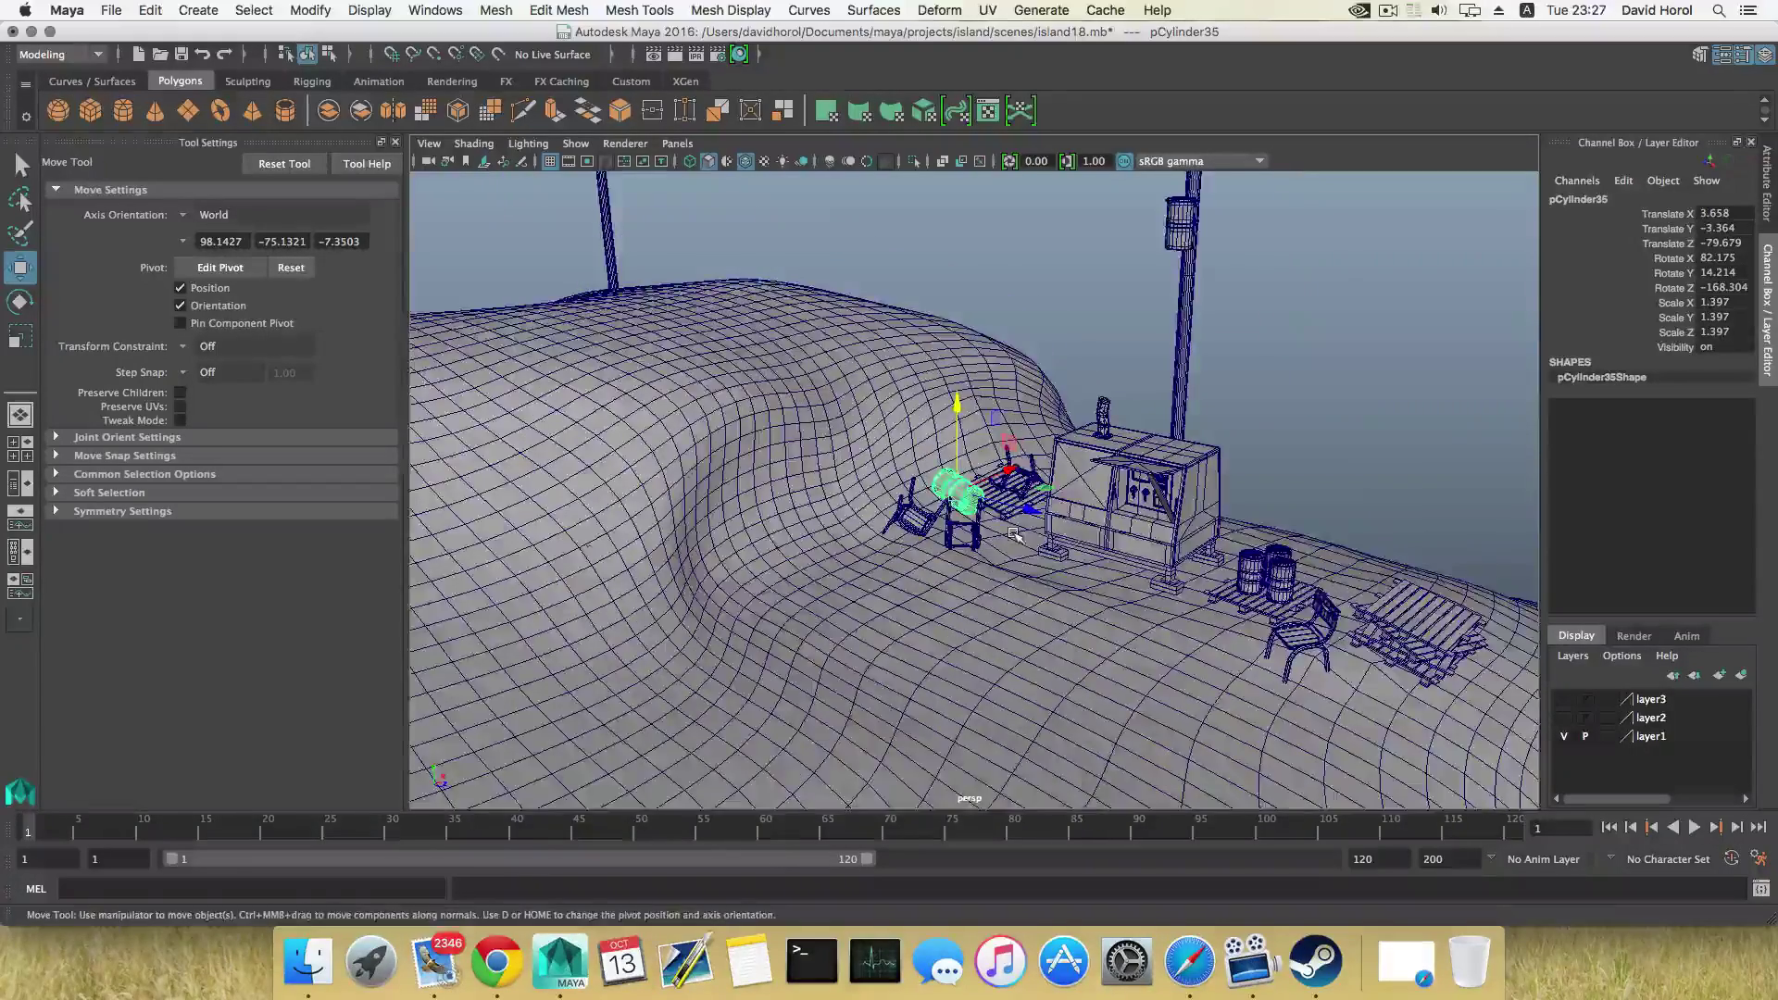
Delete two of the three upright barrels on the pallet beside the generator, keeping the one nearest the chair
left_click_drag(889, 426, 1064, 500, "alt")
middle_click_drag(1204, 537, 1009, 564, "alt")
right_click_drag(1009, 564, 1154, 589, "alt")
left_click_drag(1155, 590, 946, 542, "alt")
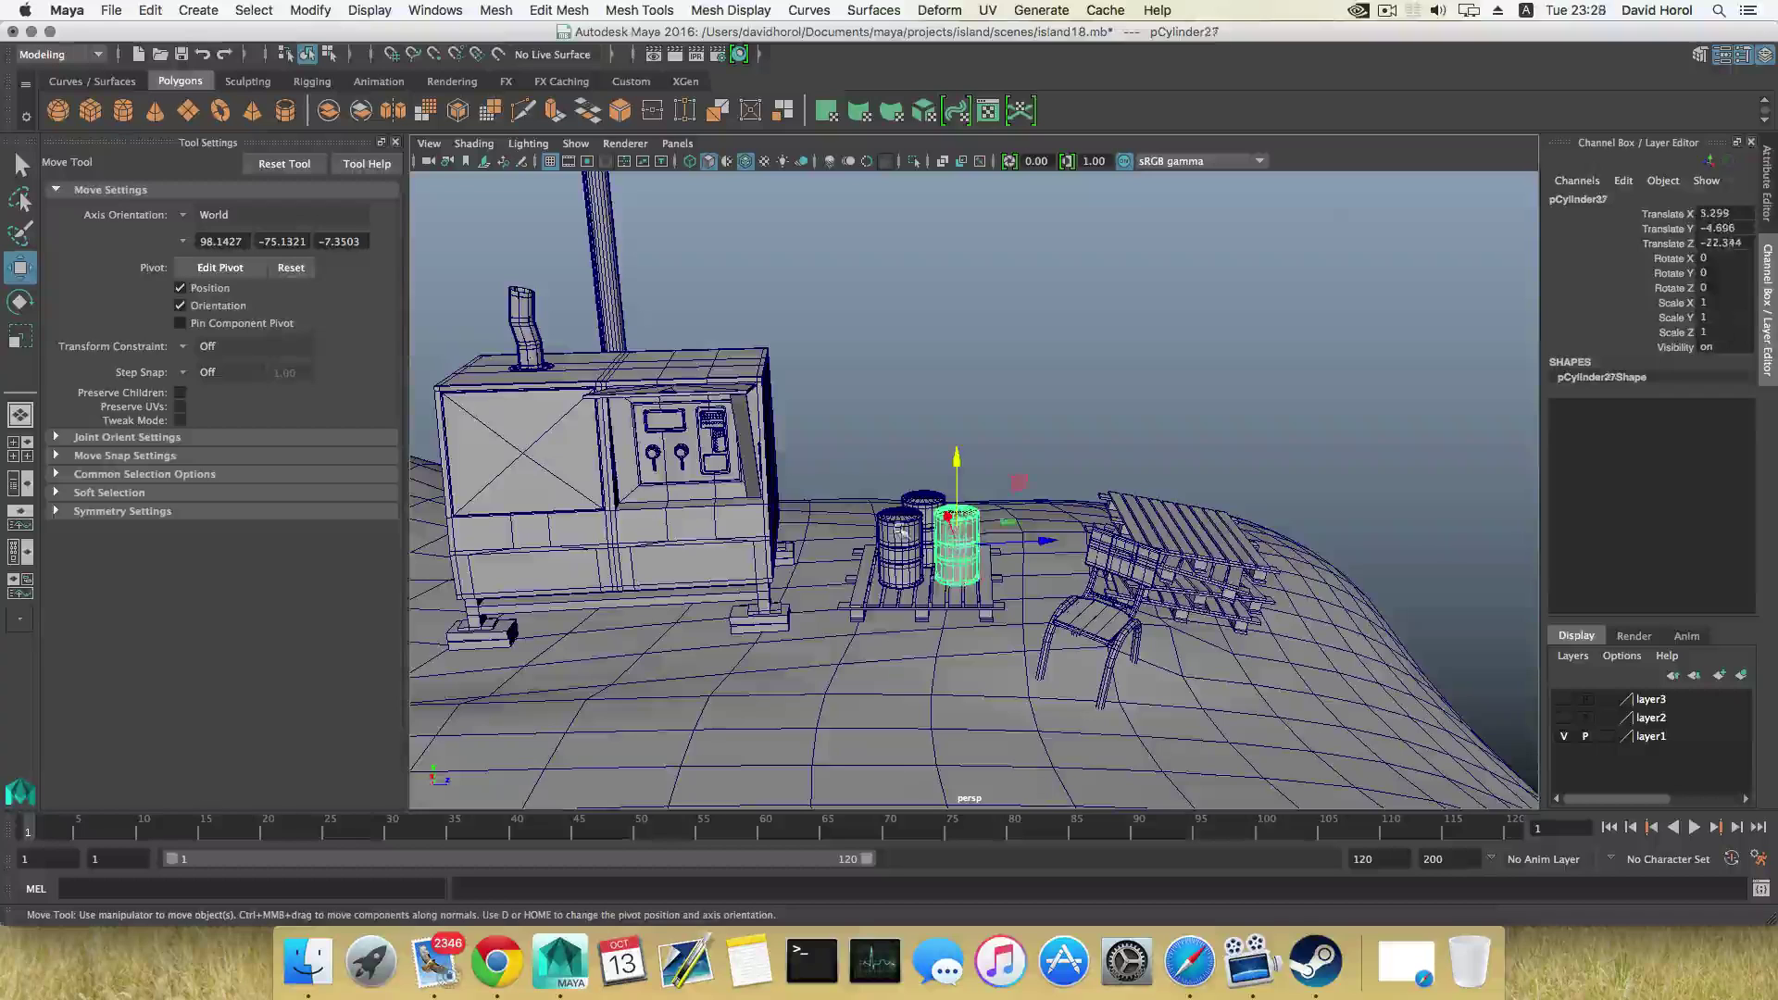
left_click(897, 529)
left_click(932, 509, "shift")
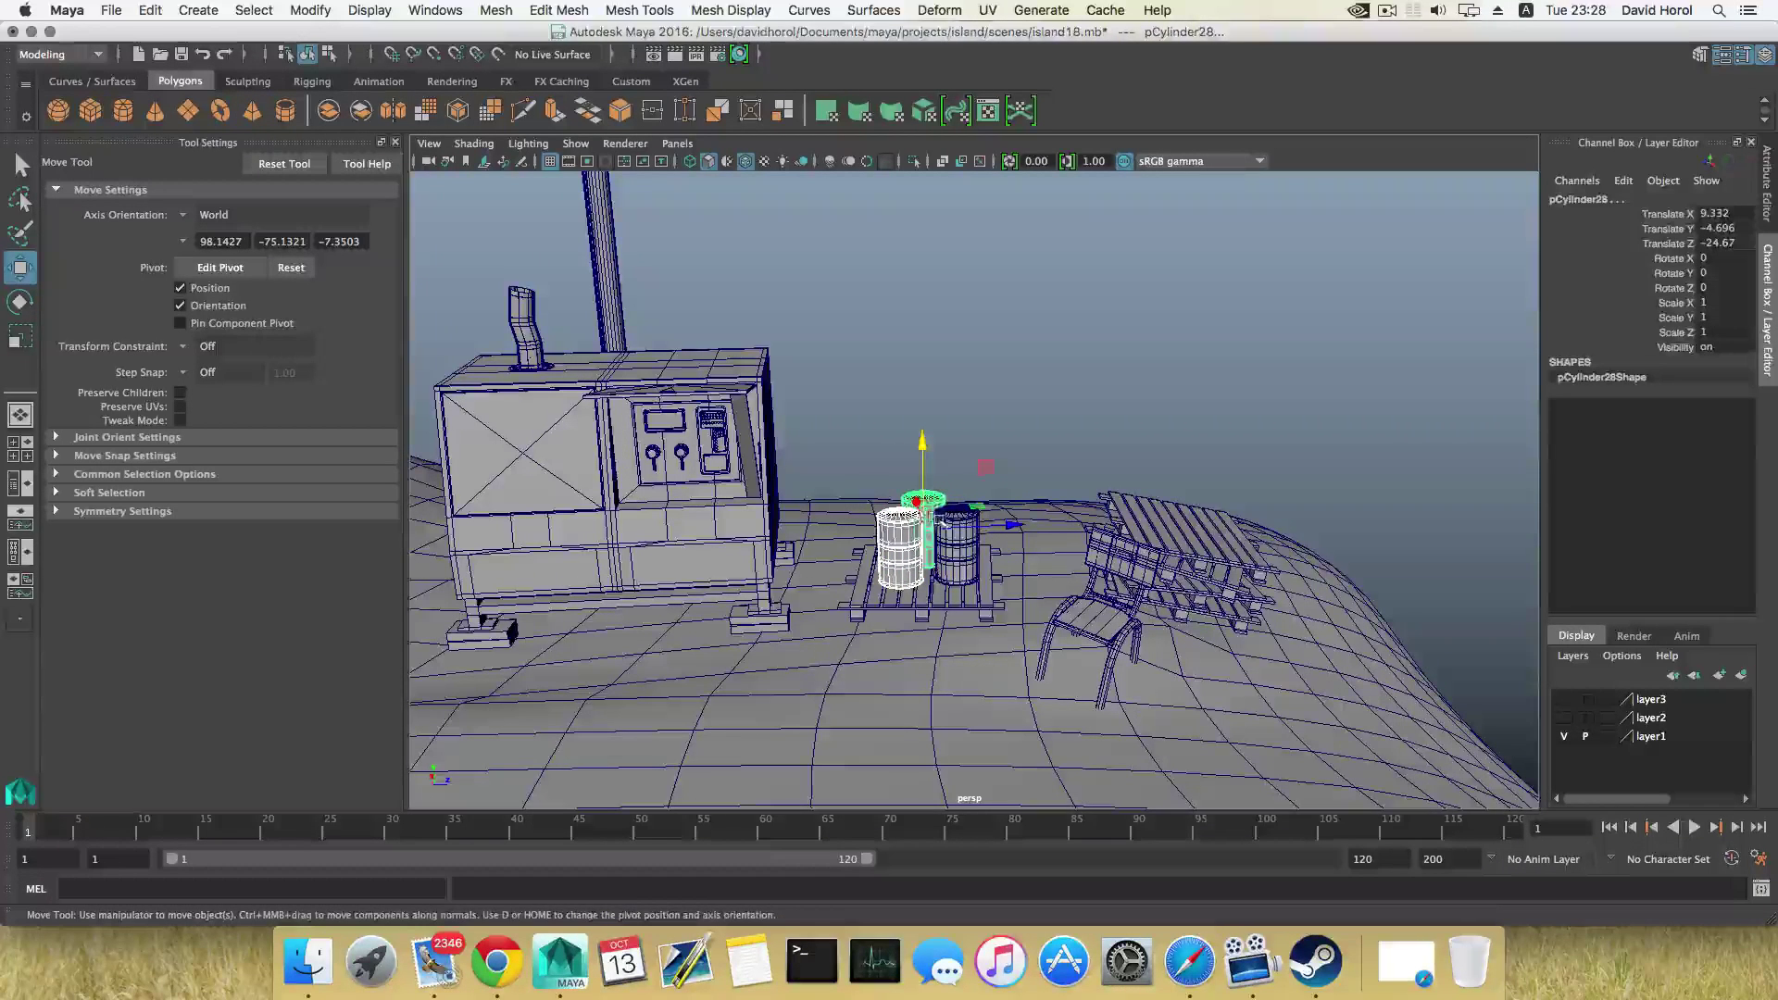
key("Delete")
Scale the remaining upright barrel uniformly to about 1.39 and raise it to about Y -3.5 on the pallet
left_click(956, 551)
key("r")
left_click_drag(958, 545, 992, 550)
key("w")
mouse_move(957, 470)
left_mouse_down()
mouse_move(956, 451)
mouse_move(941, 463)
left_mouse_up()
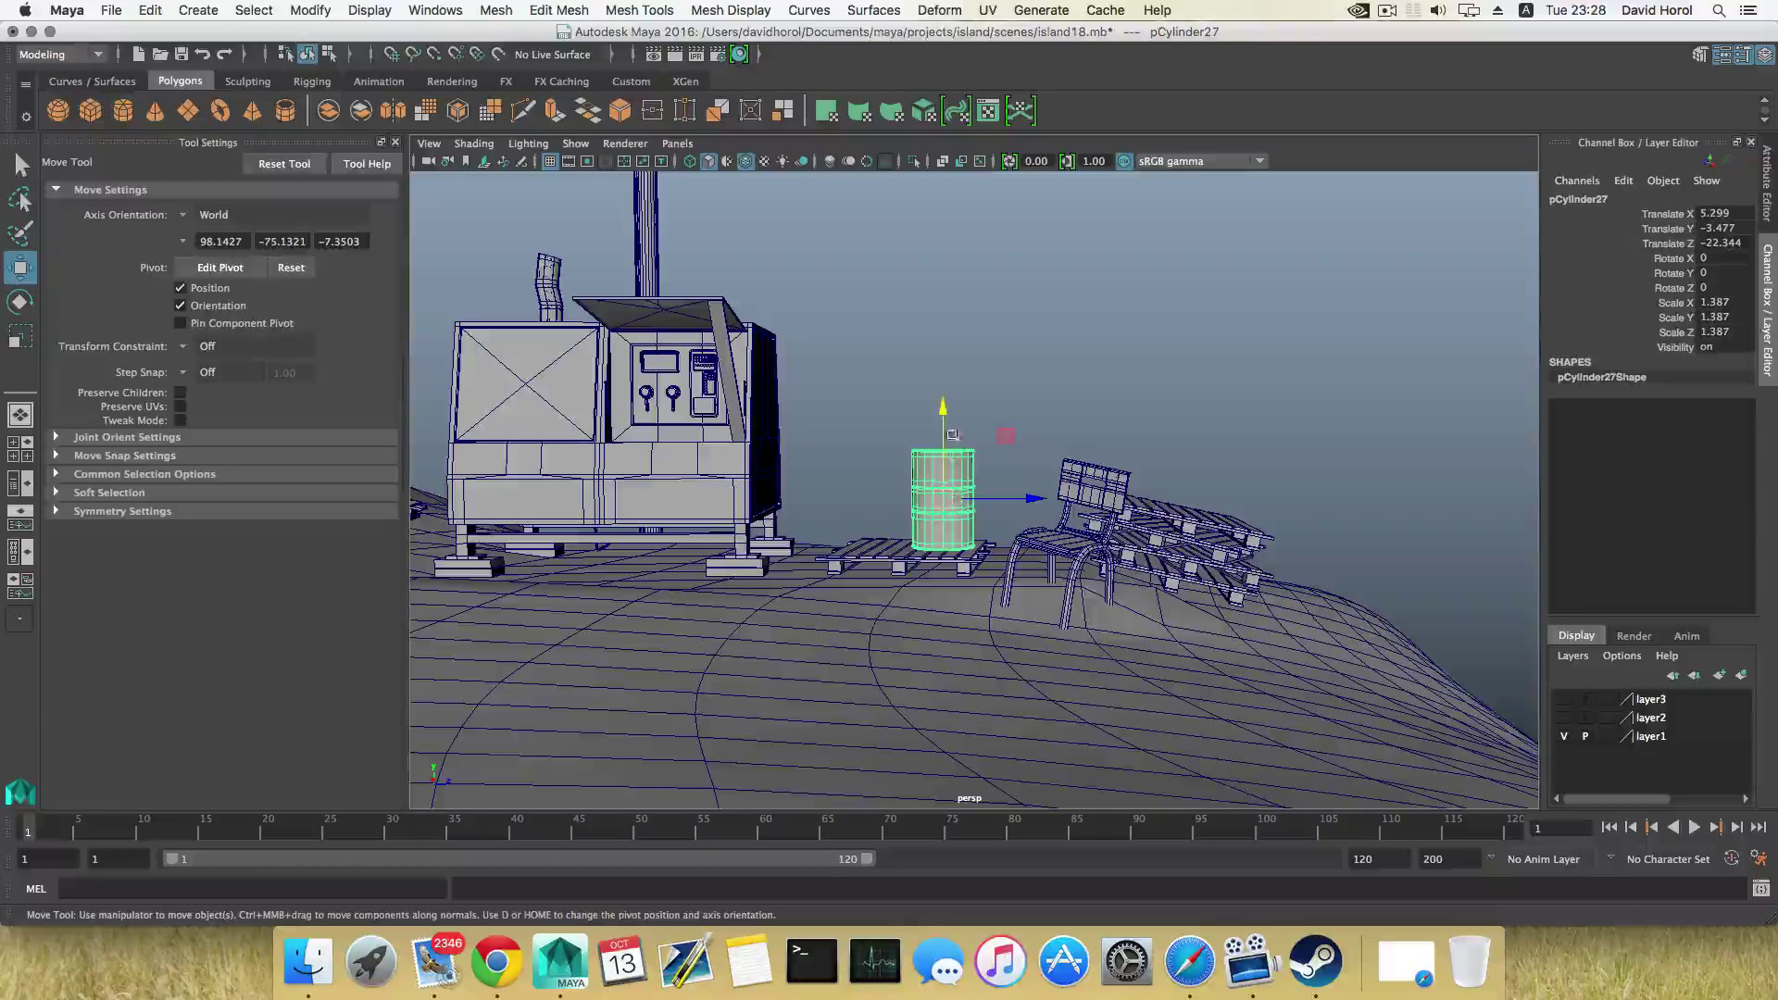
Enlarge the upright barrel further to a uniform scale of about 1.52 and reposition it at about Y -3.2
key("r")
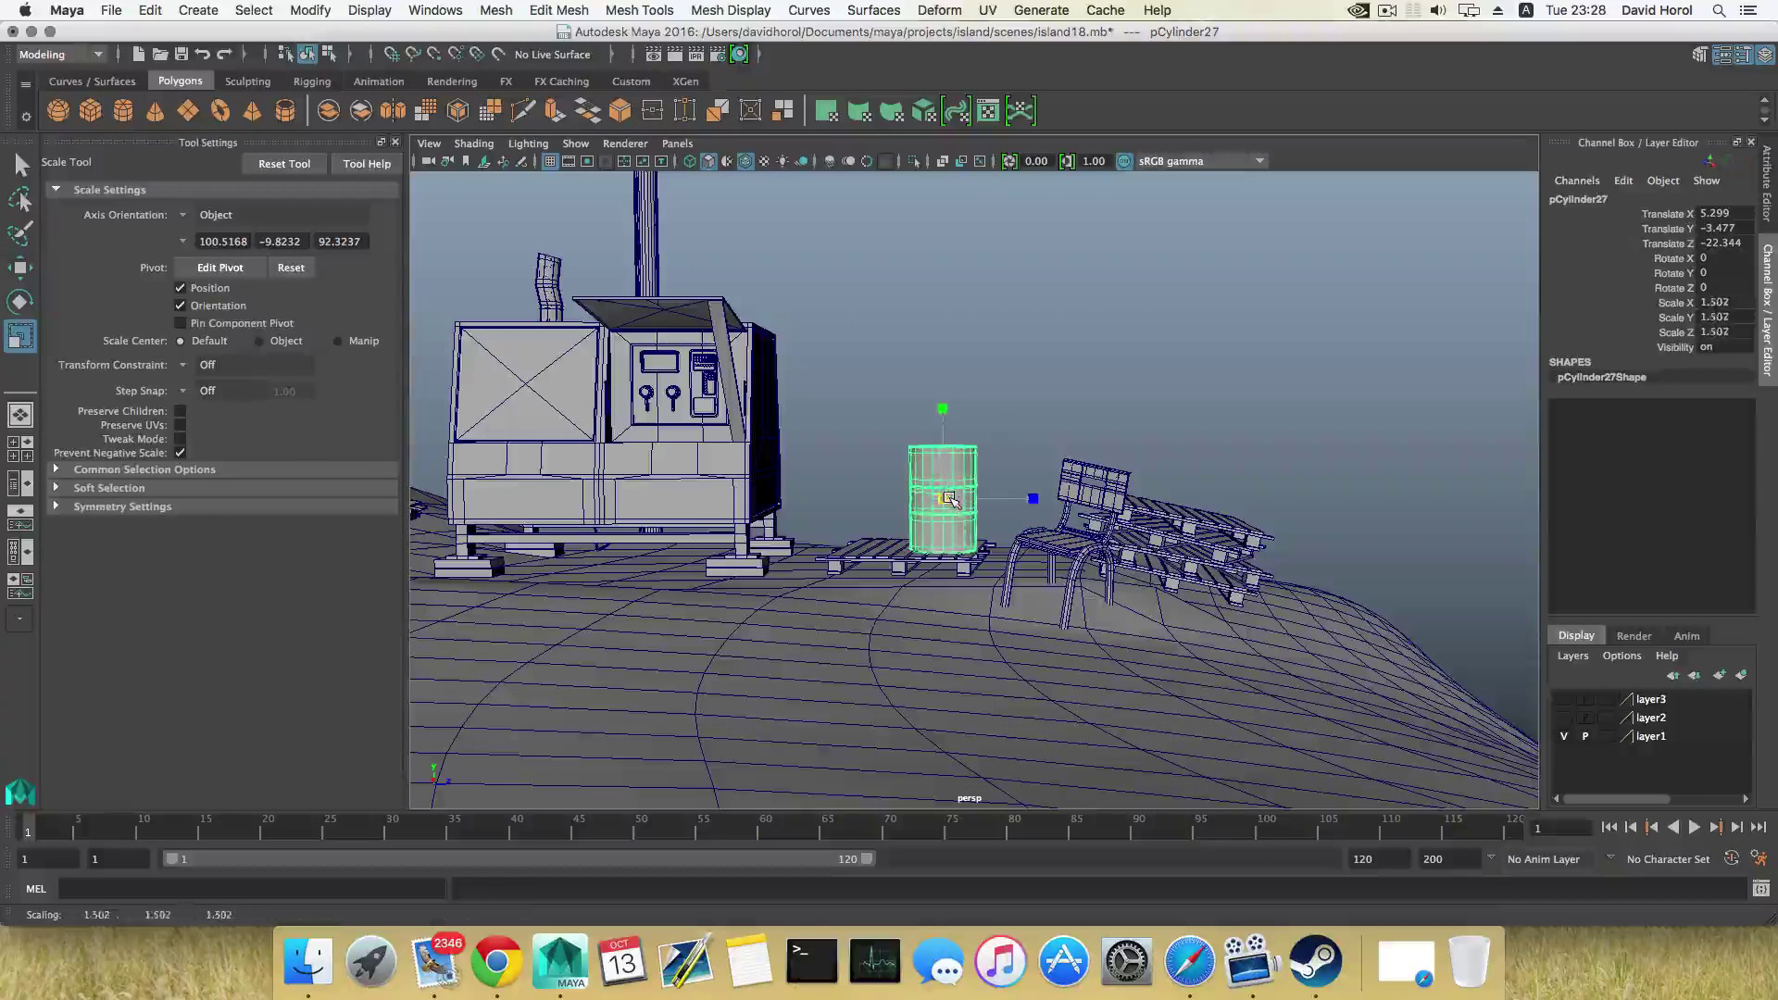
left_click_drag(949, 500, 953, 498)
key("w")
left_click_drag(943, 414, 847, 576)
Duplicate the enlarged barrel to form a group of three on the pallet, placing the last copy at about X 9.7, Z -28
key("ctrl+d")
left_click_drag(873, 484, 930, 450)
left_click_drag(875, 528, 967, 431, "alt")
left_click_drag(965, 495, 929, 489)
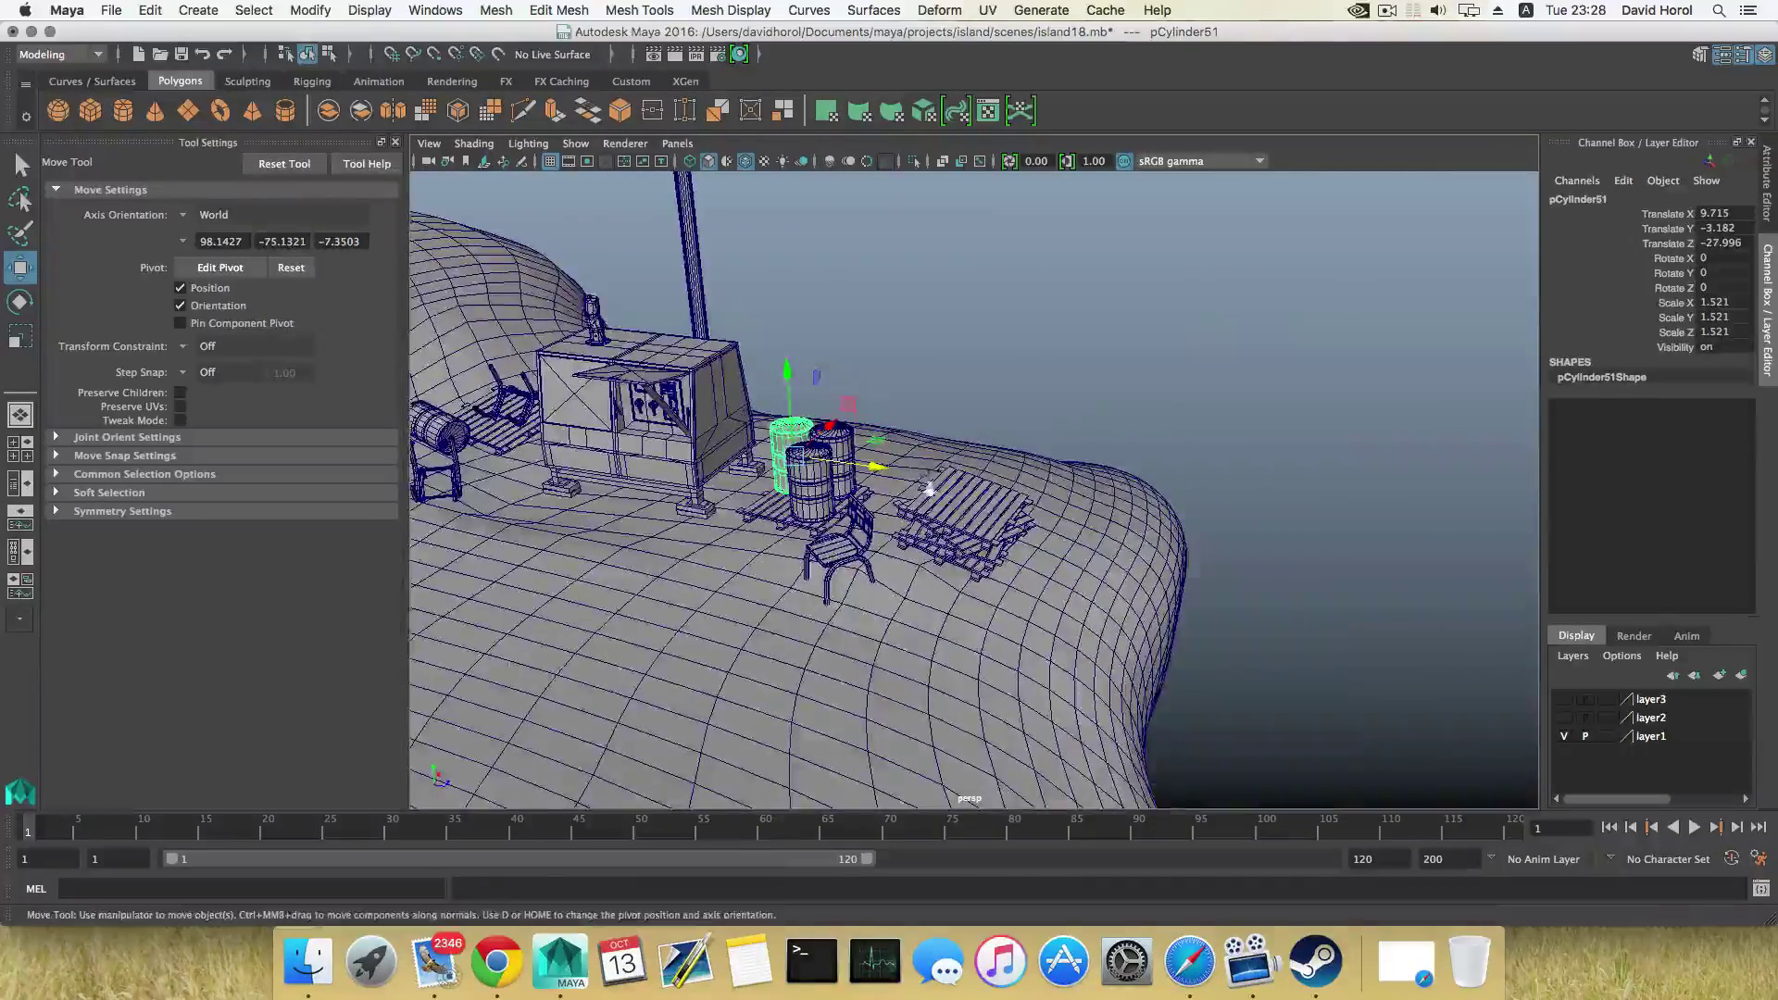
Duplicate the pallet beneath the barrels and move the copy to open ground beyond the chair, about X -28
right_click_drag(929, 489, 1014, 481, "alt")
left_click_drag(1014, 481, 1026, 556, "alt")
left_click(870, 495)
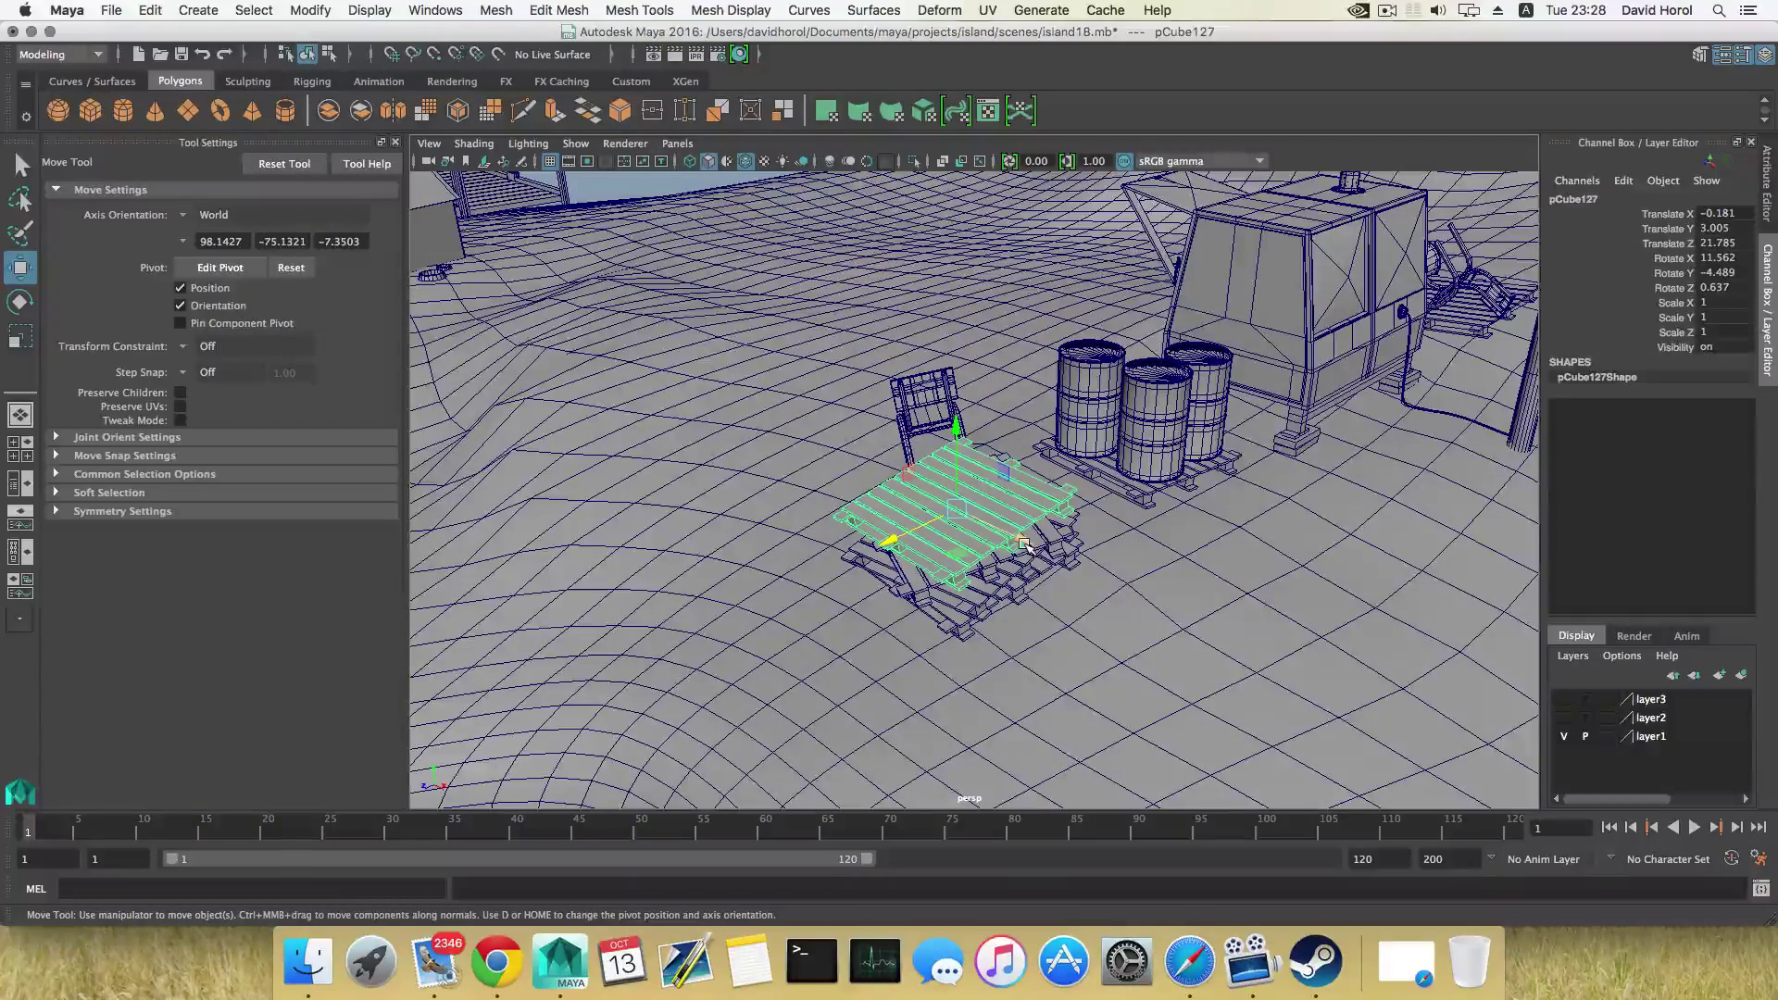
left_click(1119, 476)
left_click_drag(1119, 476, 1105, 438, "alt")
key("ctrl+d")
right_click_drag(1105, 439, 1333, 574, "alt")
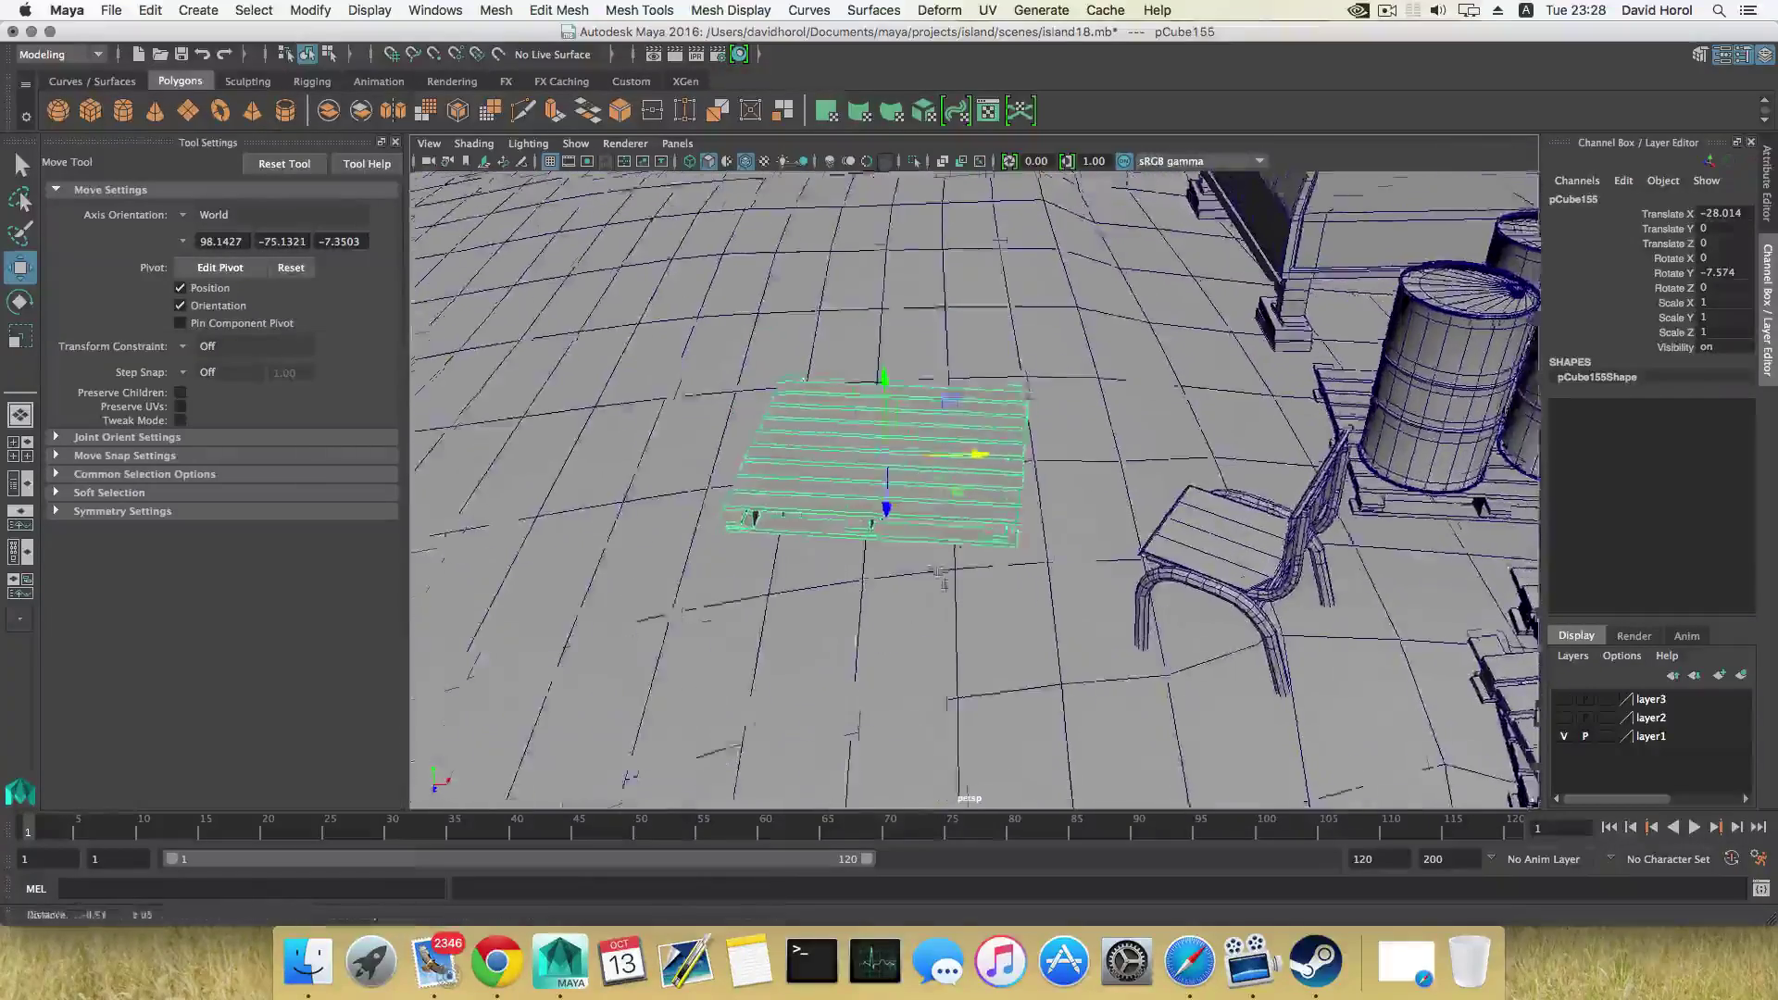
Separate the copied pallet into its individual planks and blocks
right_click_drag(972, 519, 1083, 559, "alt")
middle_click_drag(917, 556, 985, 599, "alt")
left_click_drag(985, 598, 996, 587, "alt")
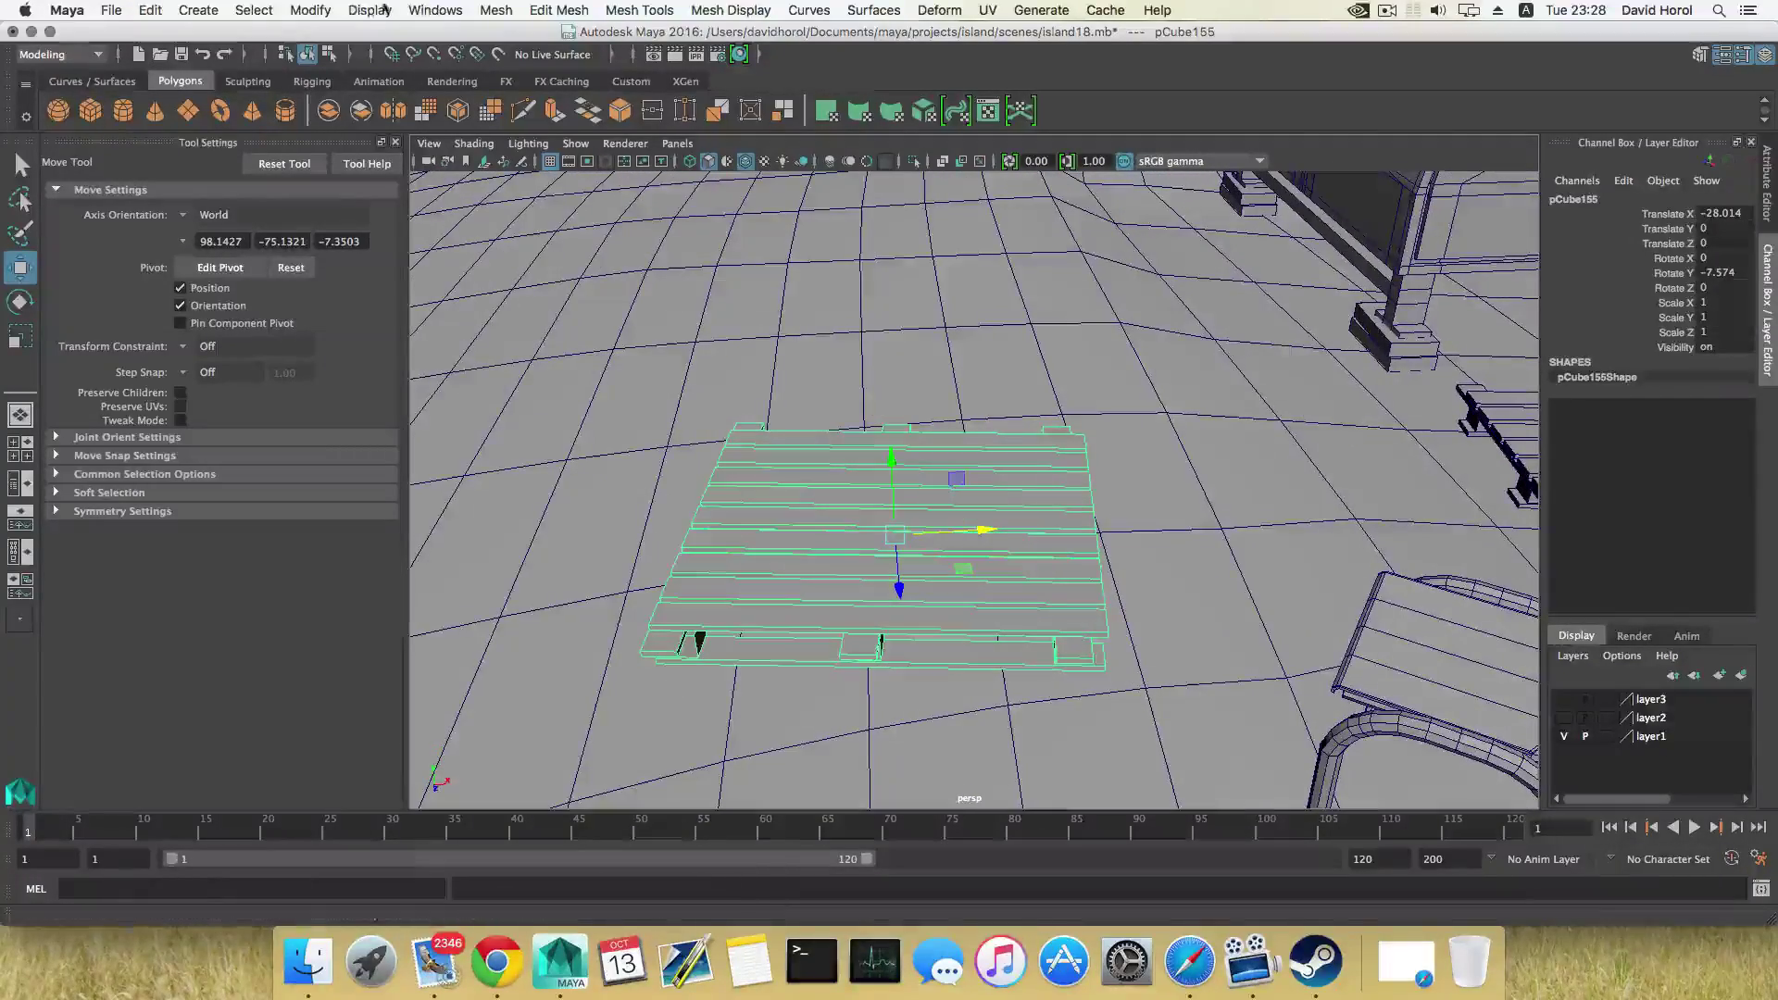
left_click(496, 10)
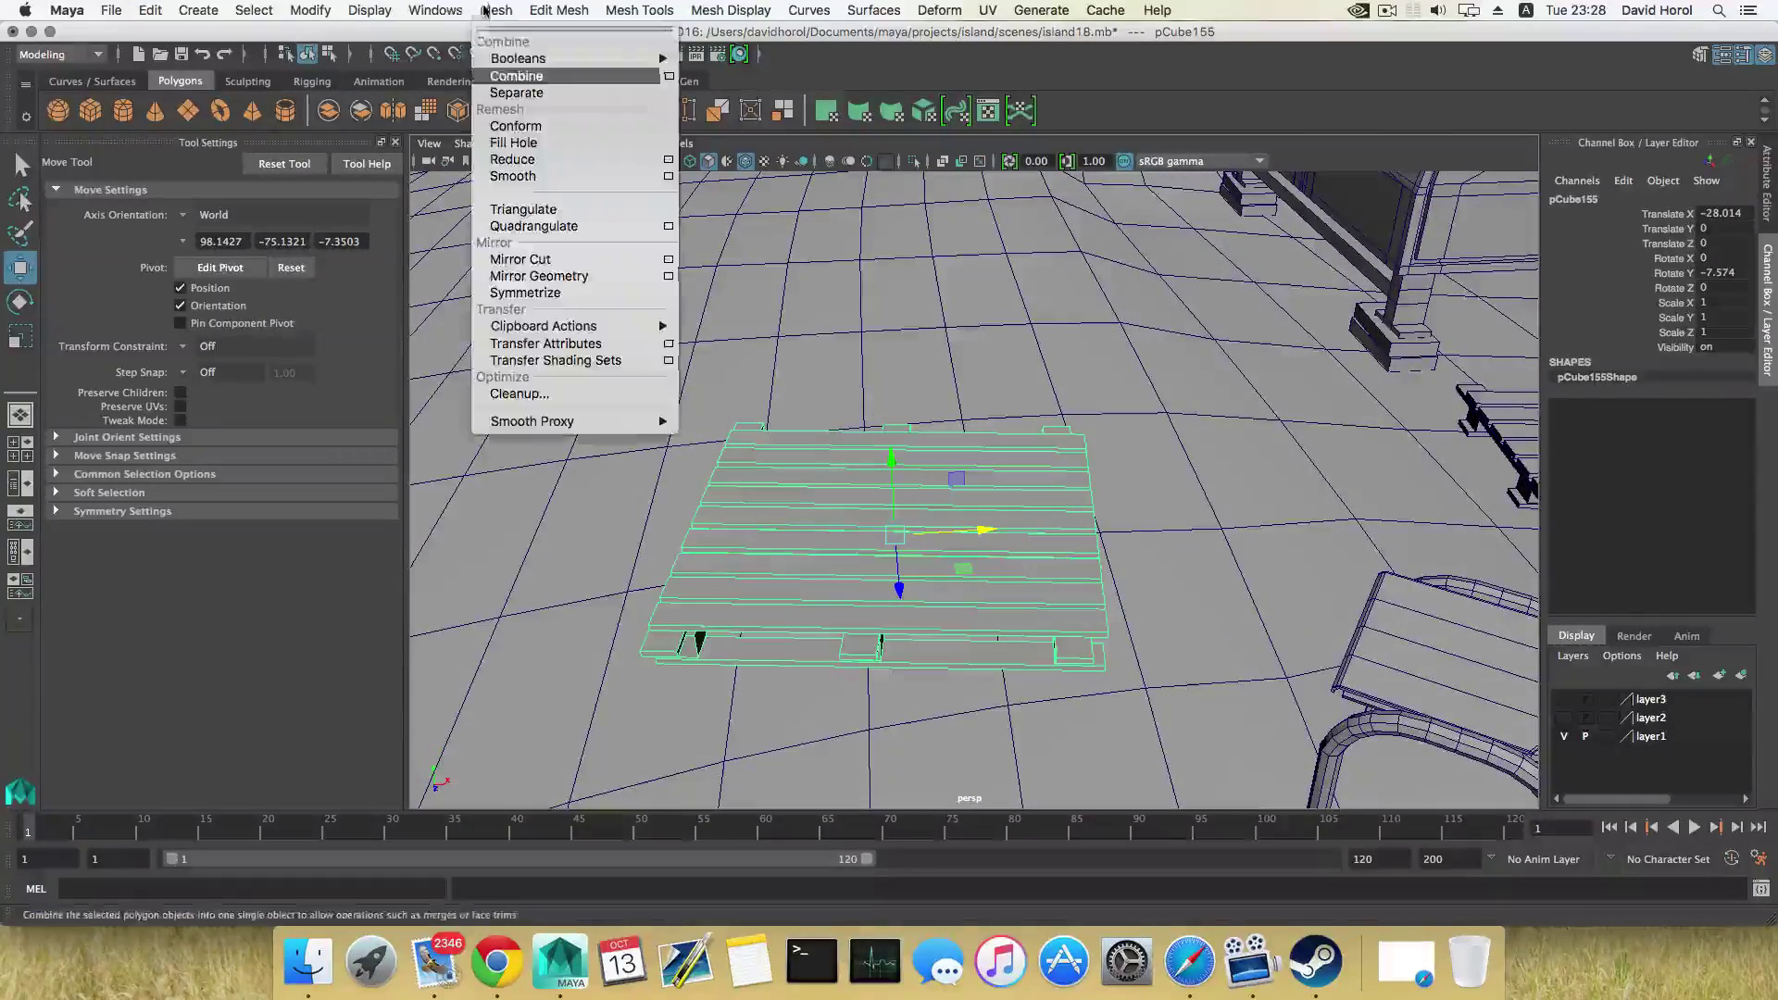
left_click(514, 83)
Delete two non-adjacent top slats from the separated pallet, one near the middle and the second one from the edge
left_click(972, 520)
left_click_drag(972, 520, 871, 560, "alt")
middle_click_drag(921, 560, 691, 509, "alt")
middle_click_drag(1073, 553, 952, 531, "alt")
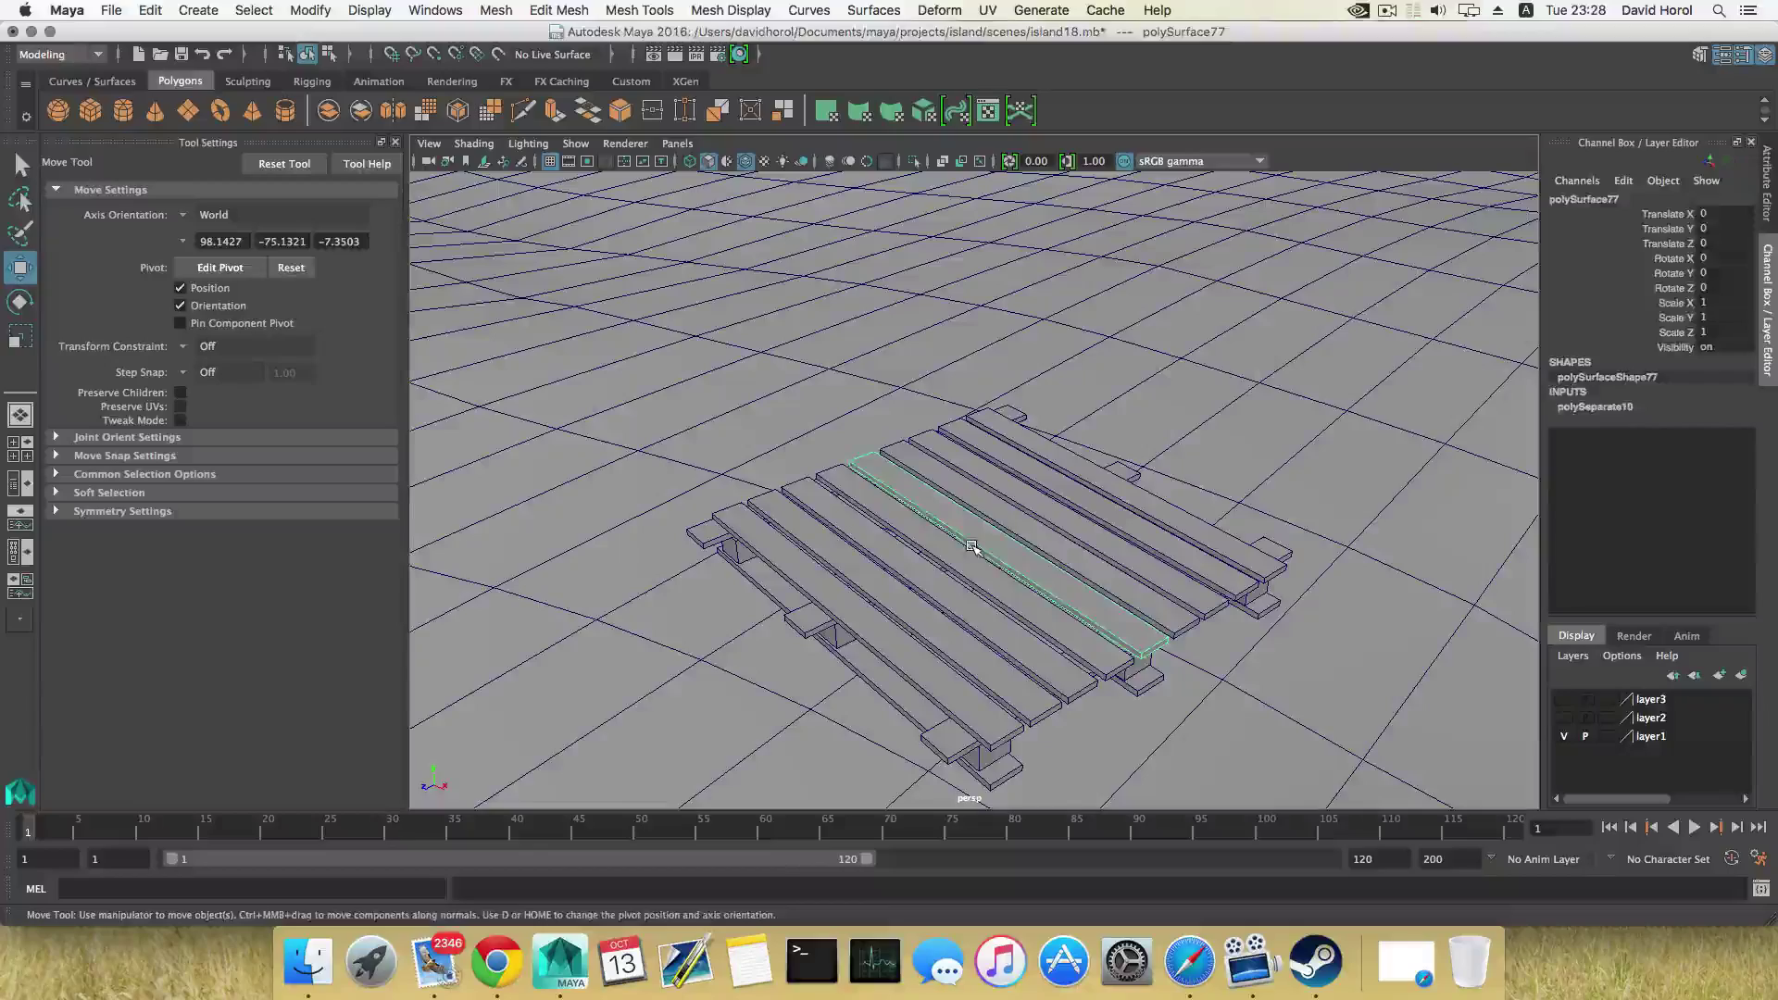
key("Delete")
left_click(900, 589)
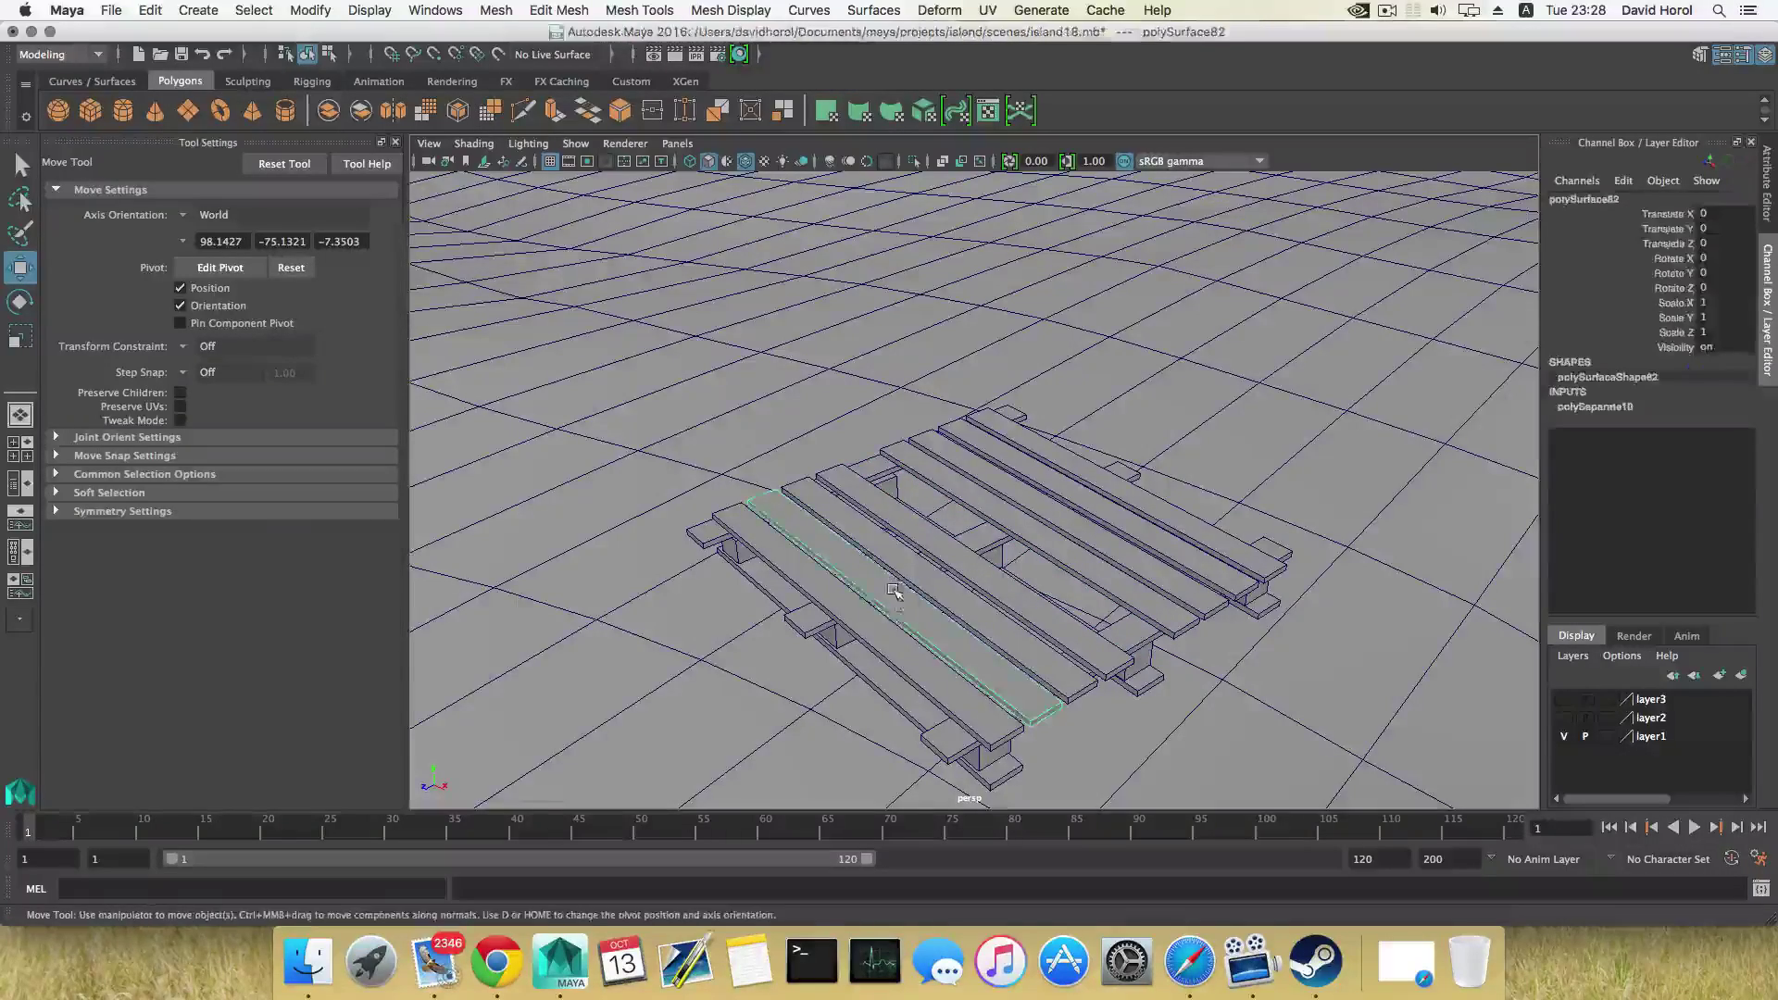
key("Delete")
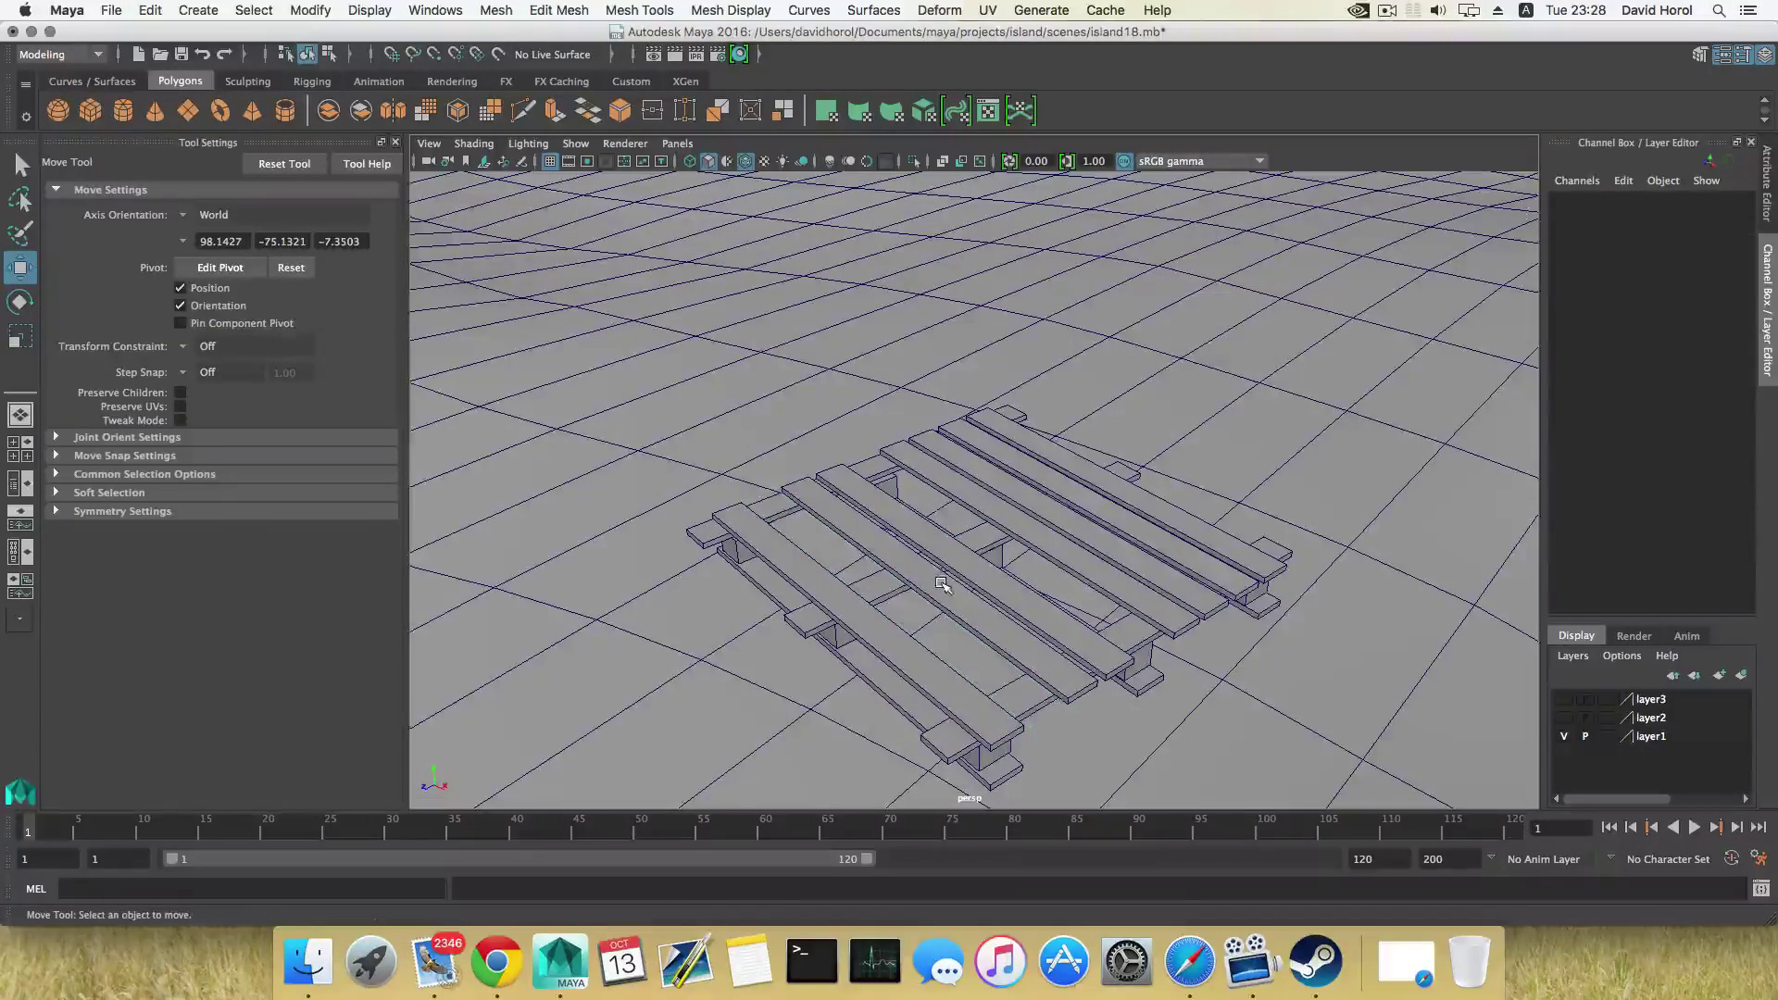
Split the intact top slat bordering the middle gap with one edge loop across the centre of its length
left_click_drag(940, 583, 1045, 633, "alt")
right_click_drag(1044, 633, 1084, 634, "alt")
middle_click_drag(769, 690, 840, 637, "alt")
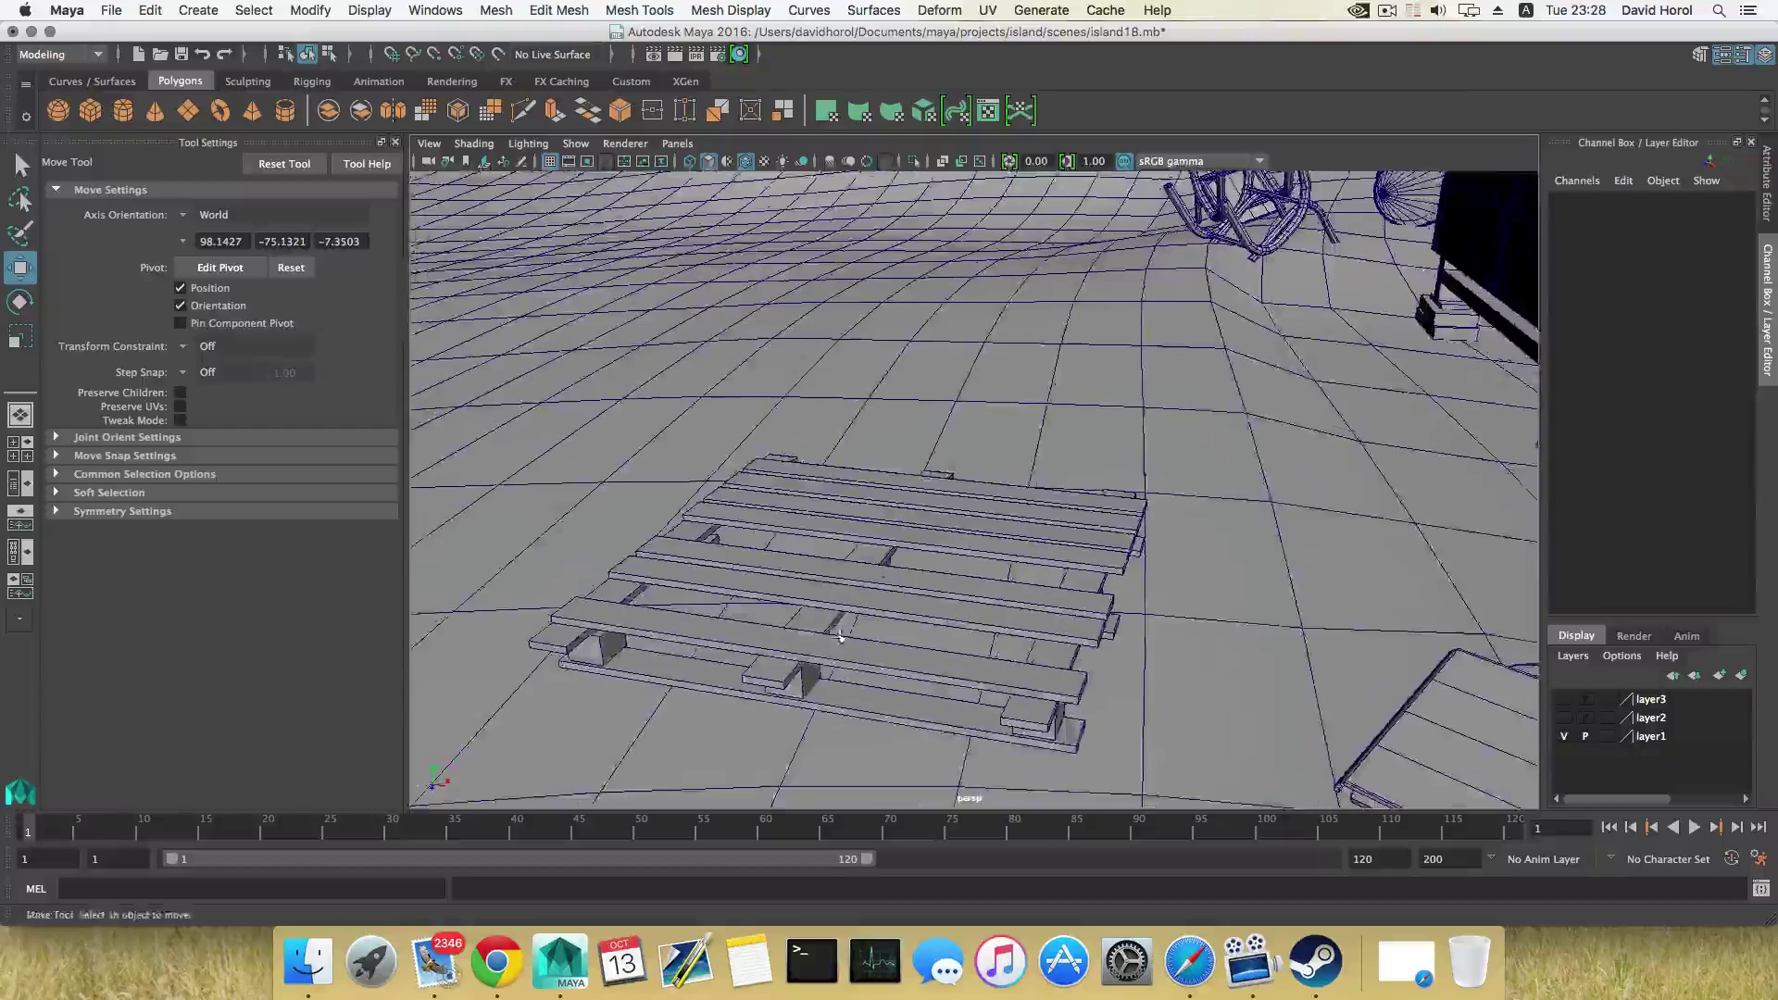
left_click_drag(840, 637, 871, 524, "alt")
left_click(873, 521)
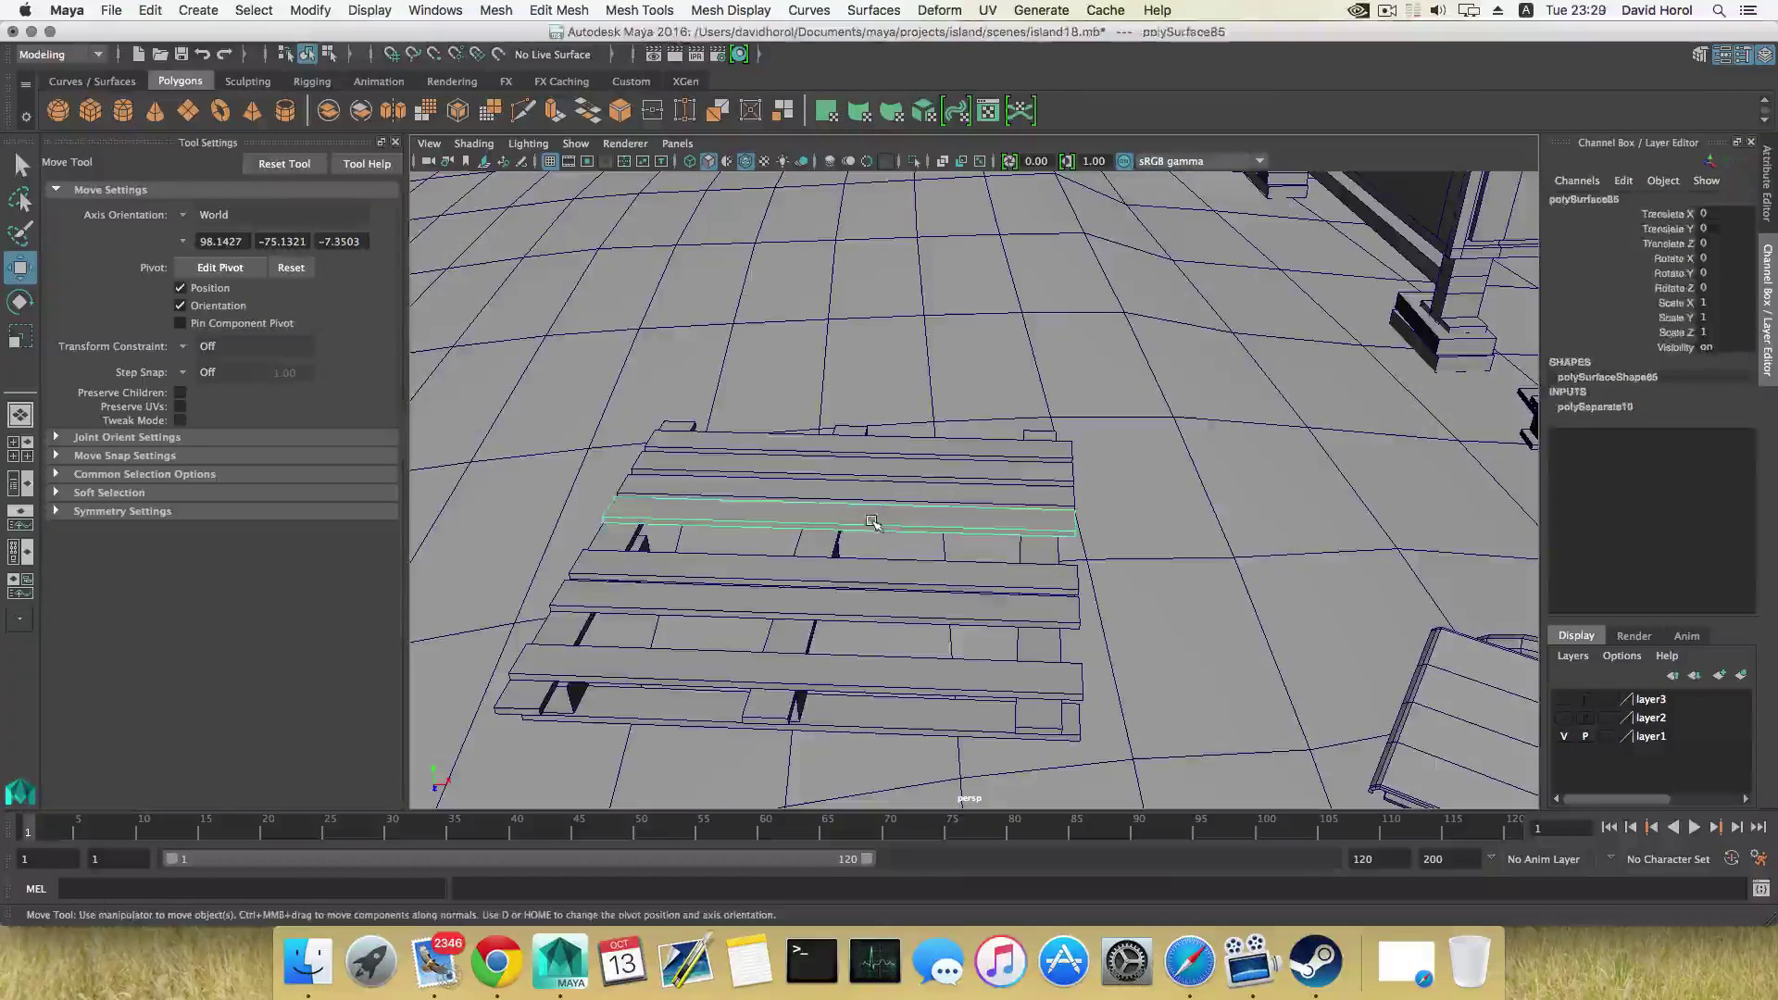
right_click(872, 448)
left_click(878, 396)
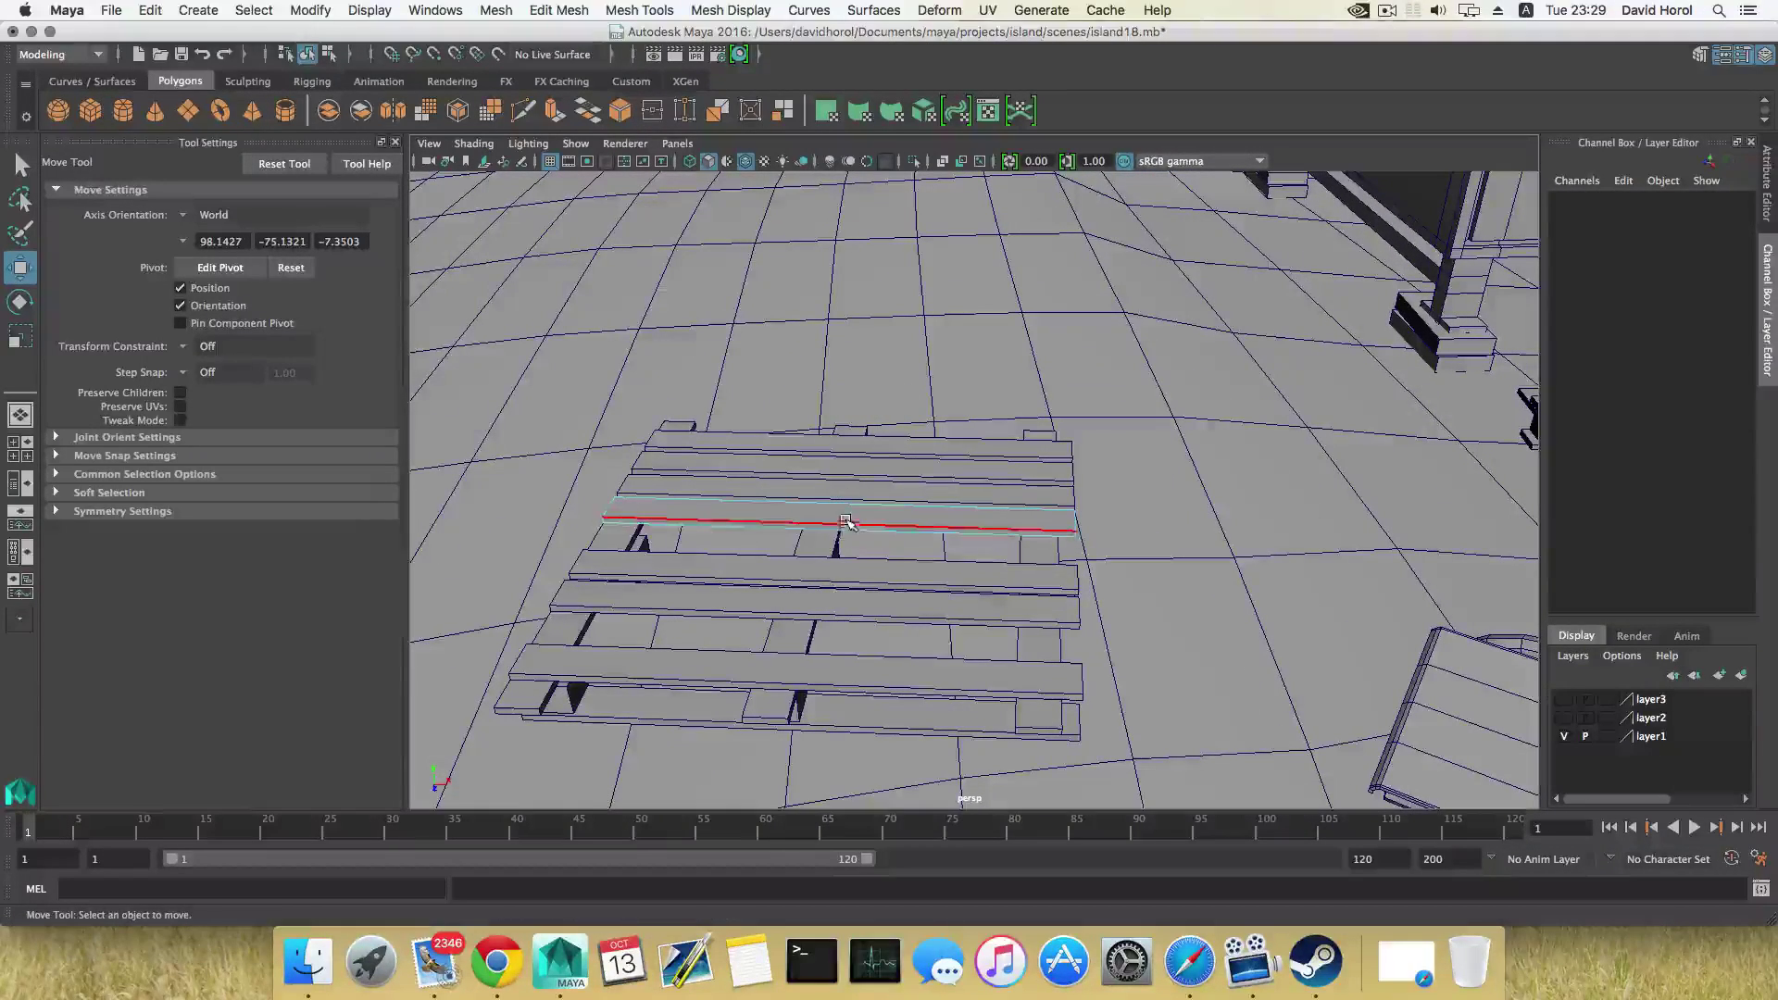
left_click(847, 521)
right_click_drag(846, 520, 830, 572, "ctrl")
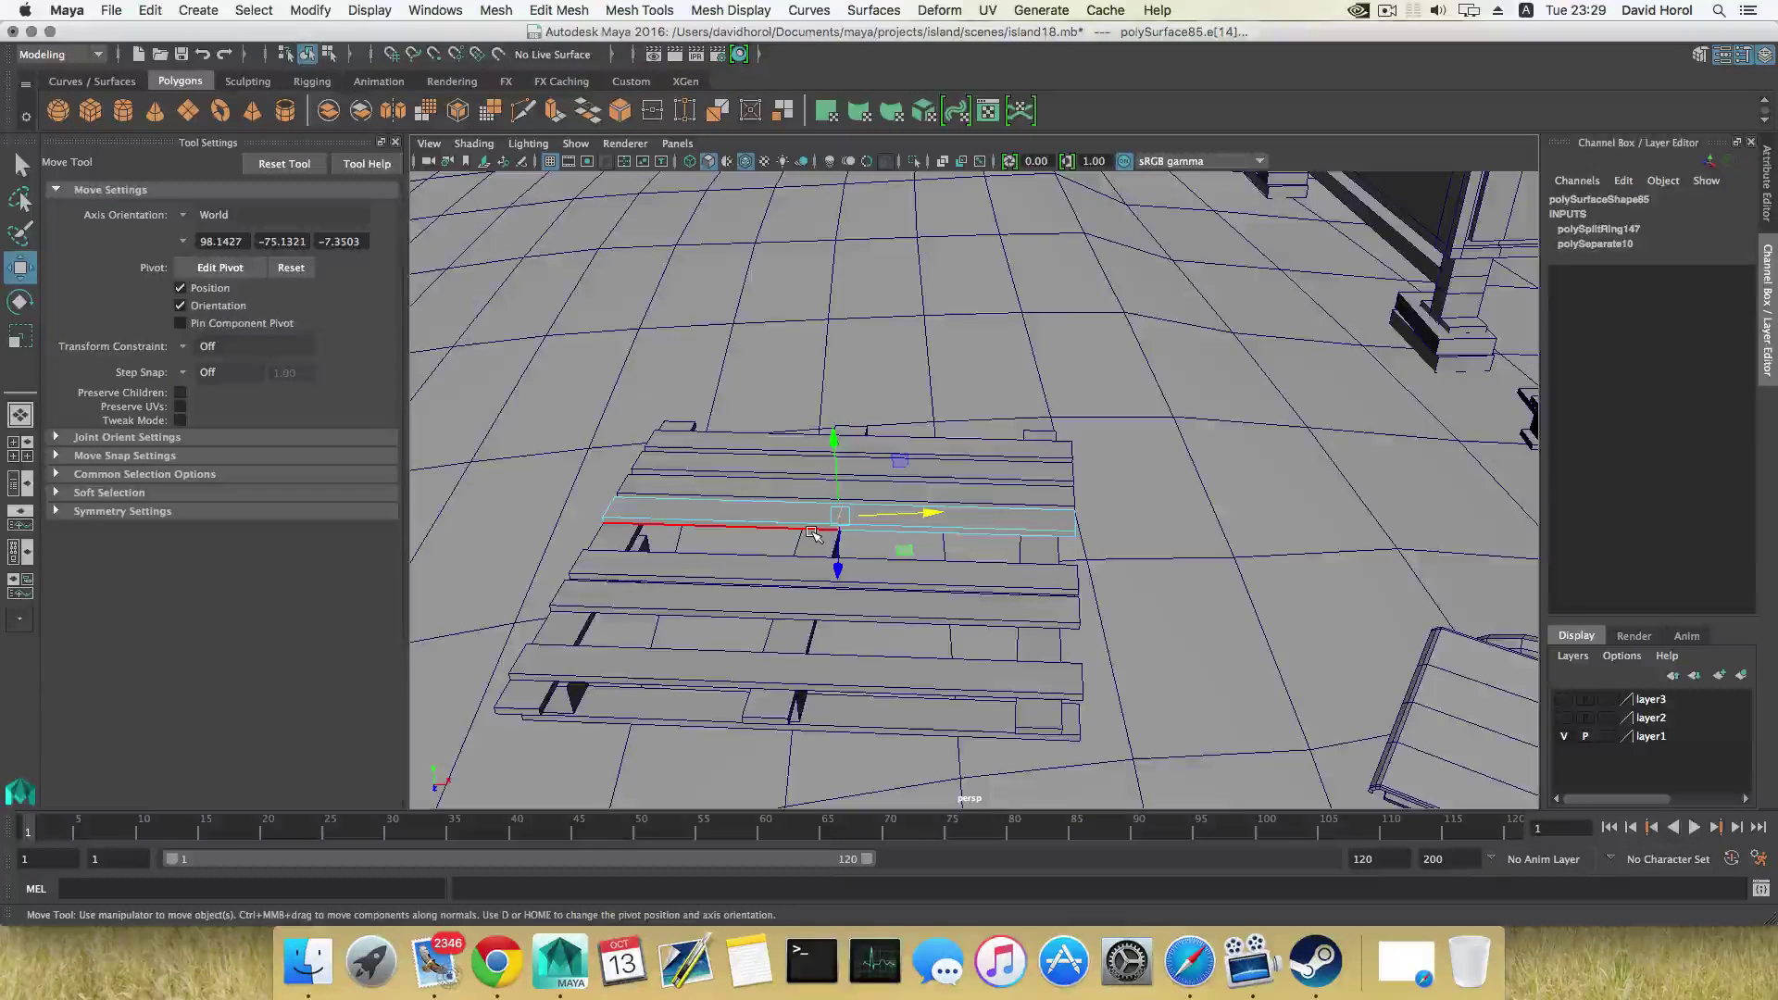
key("F8")
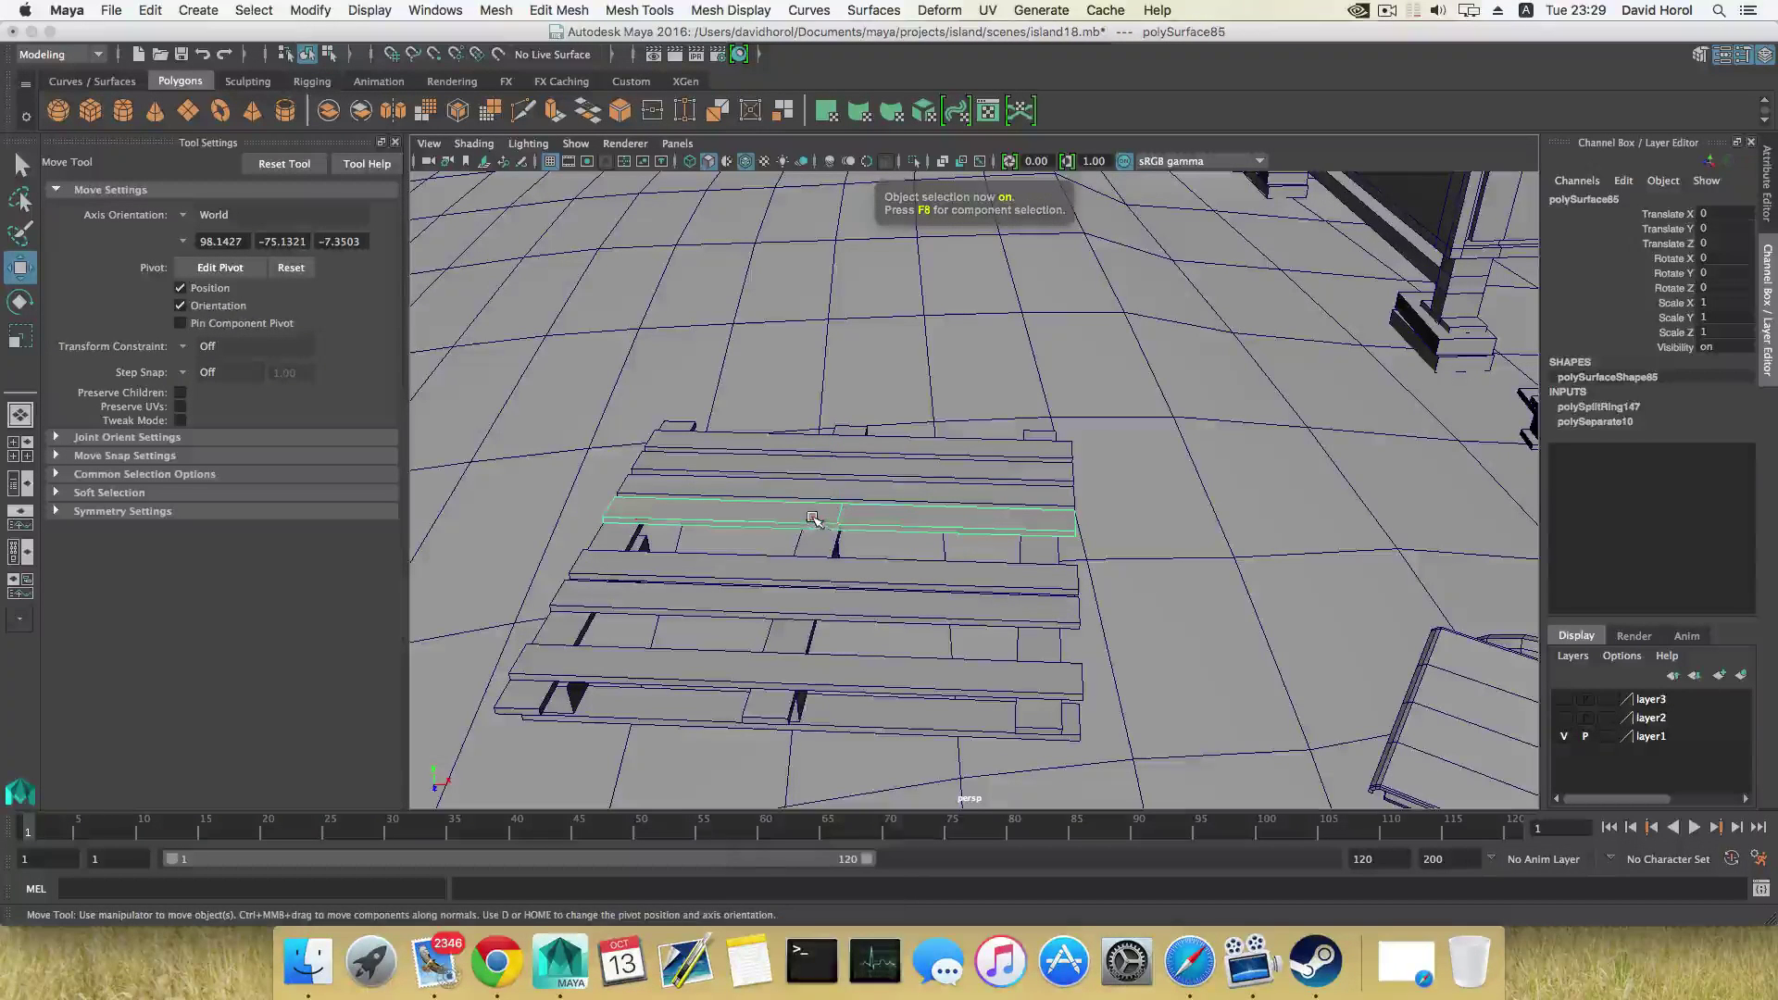
Delete the faces of the half of the split slat that lies farther from the chair
right_click_drag(812, 447, 812, 501)
middle_click_drag(812, 502, 939, 496, "alt")
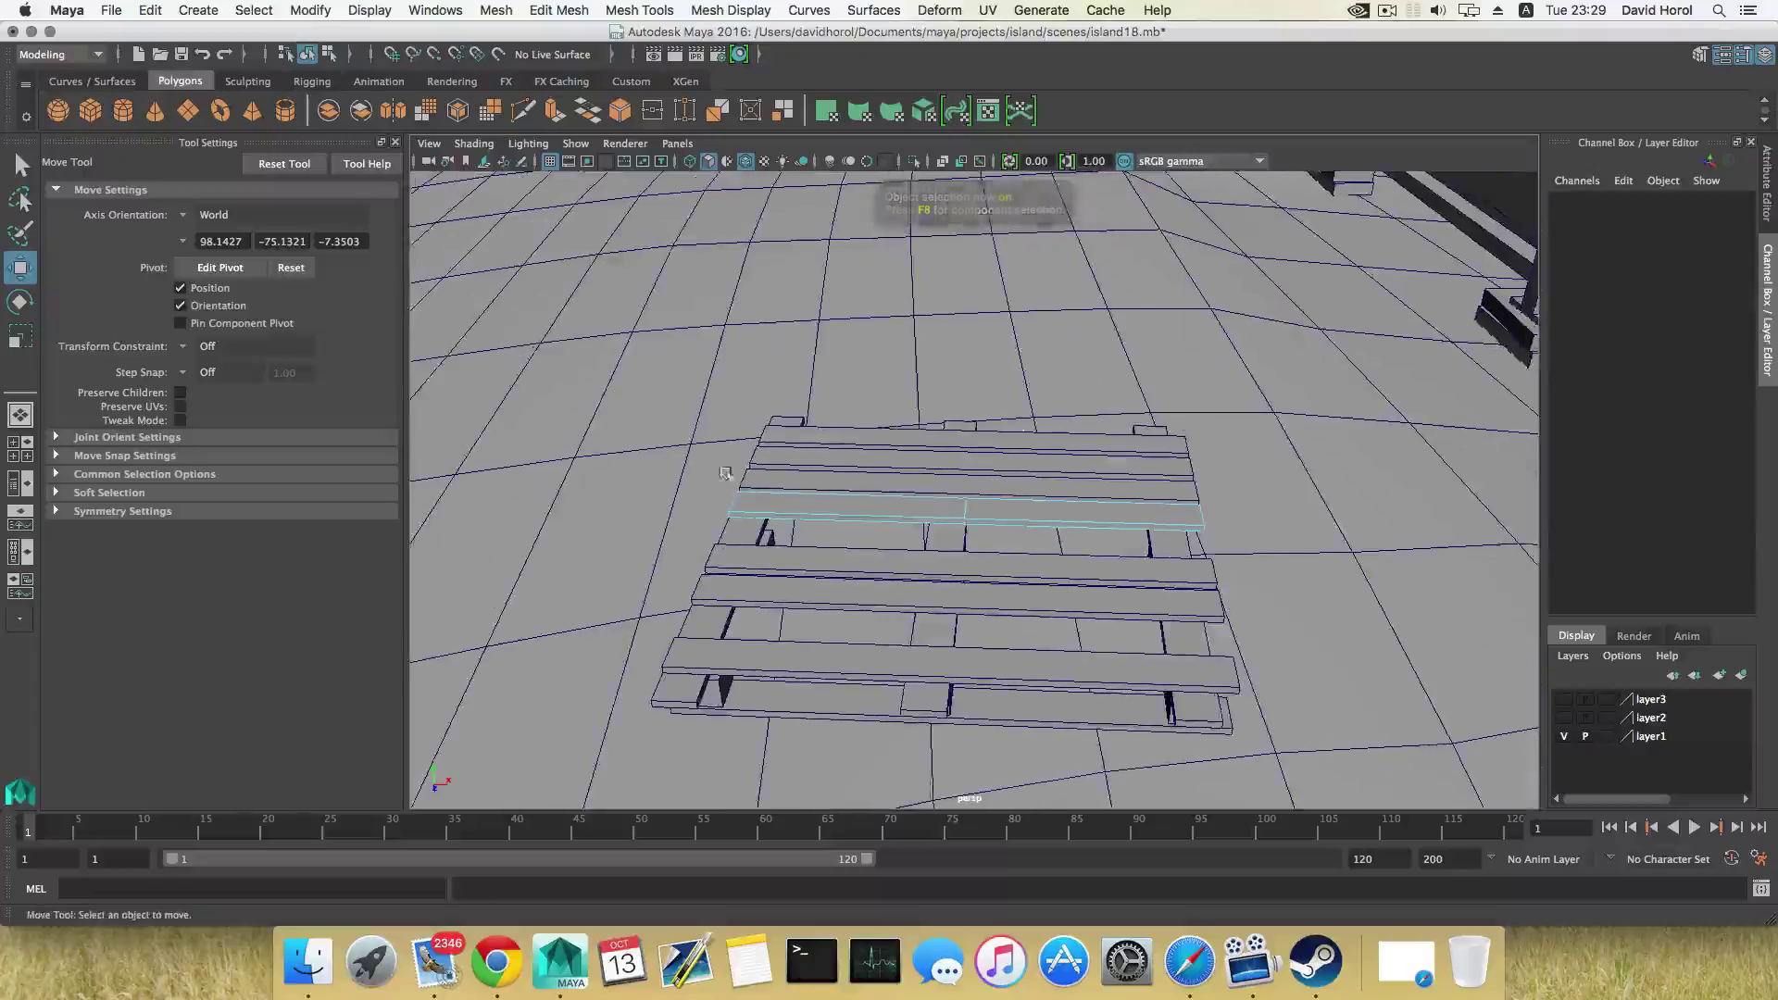
left_click_drag(701, 460, 981, 547)
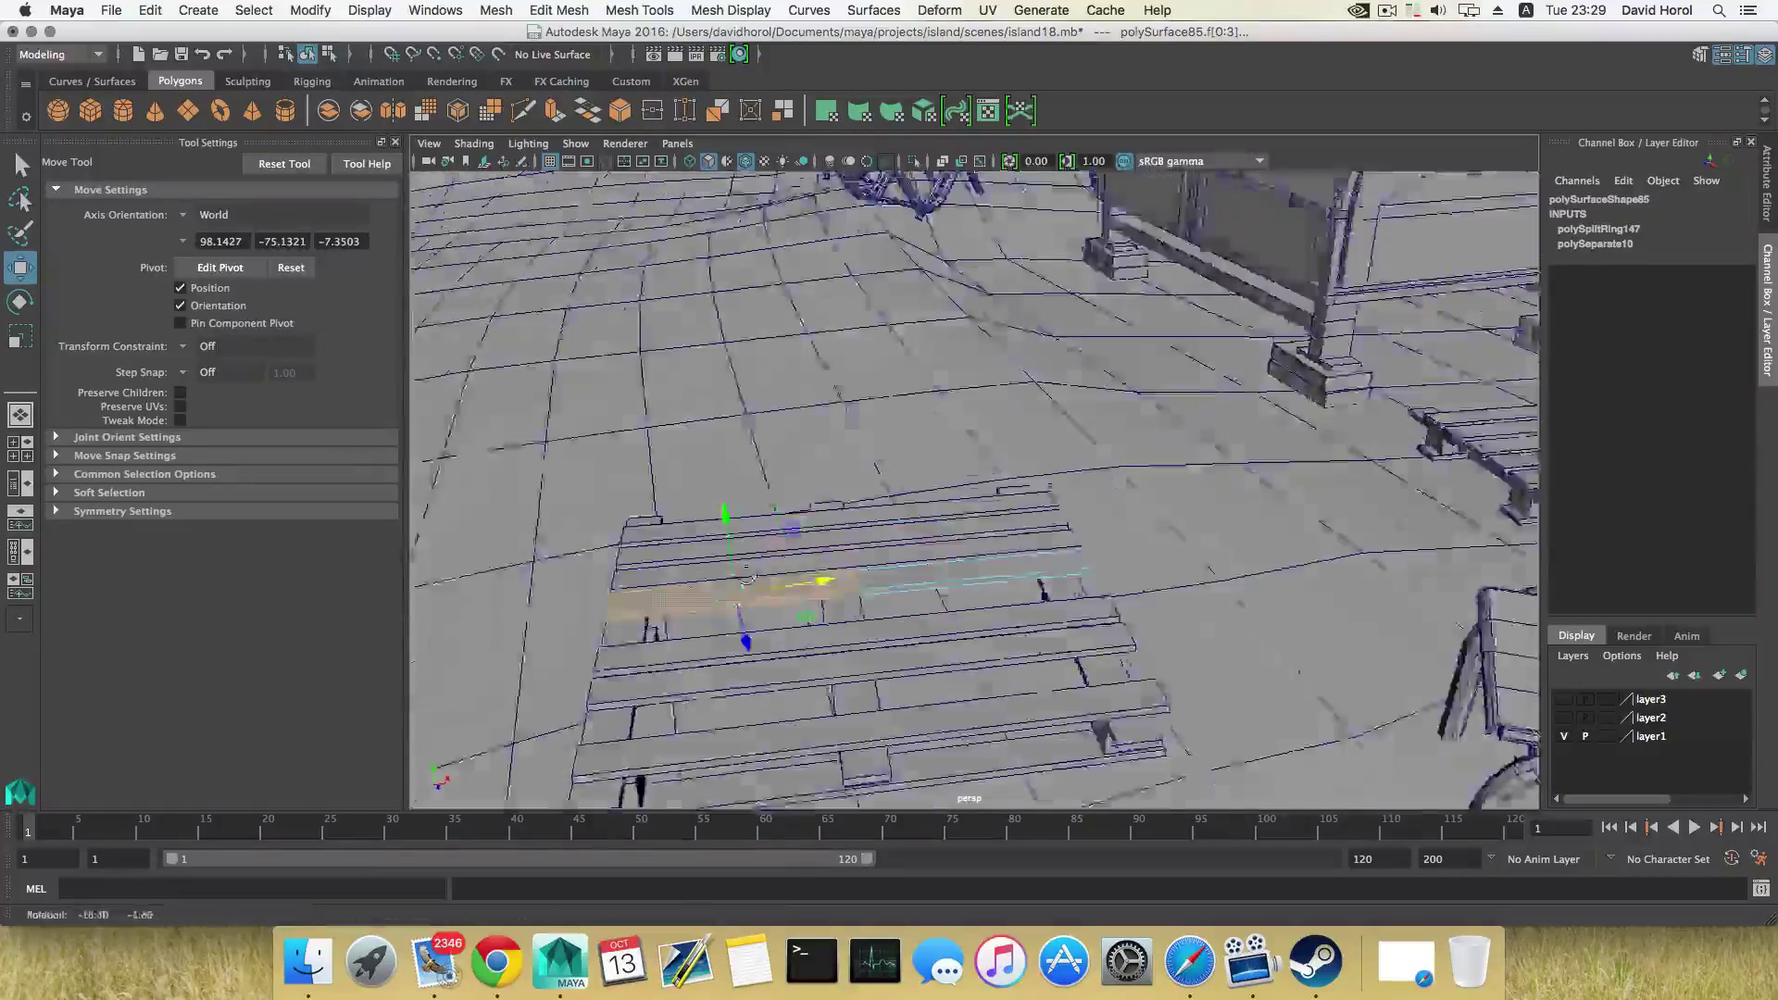
middle_click_drag(981, 546, 921, 551, "alt")
mouse_move(774, 611)
middle_mouse_down("alt")
mouse_move(916, 546)
mouse_move(768, 613)
middle_mouse_up("alt")
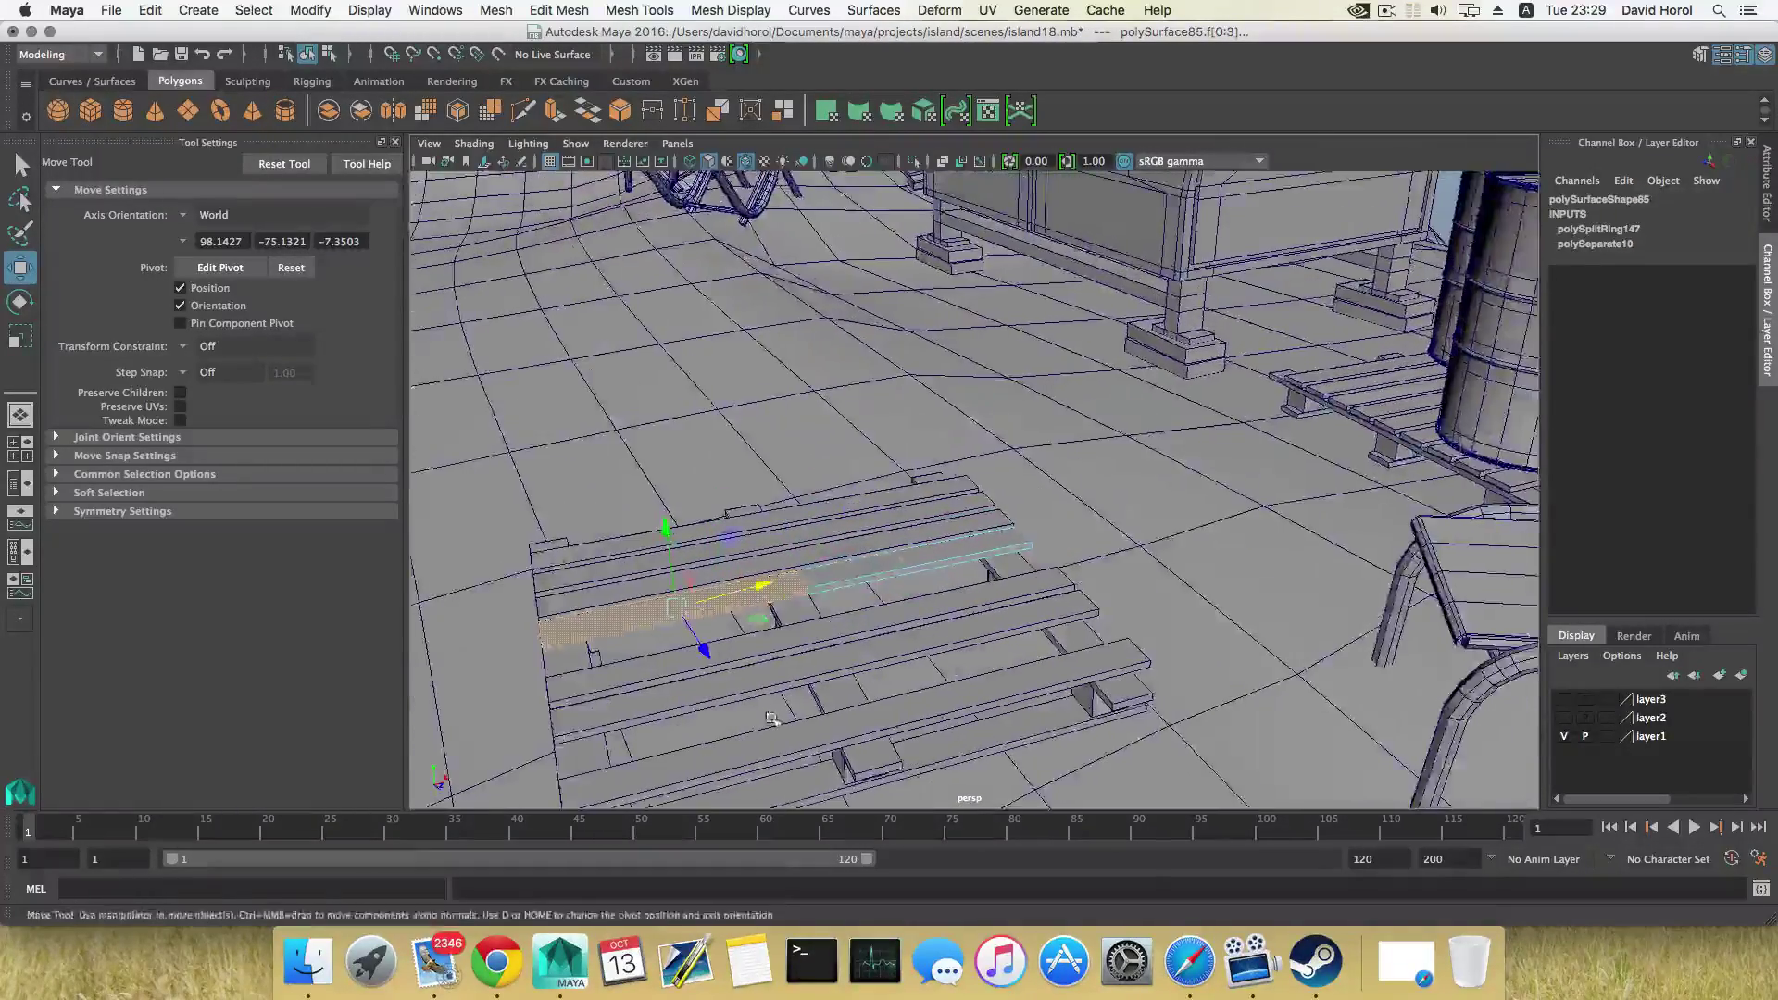
left_click_drag(824, 704, 742, 714, "alt")
key("Delete")
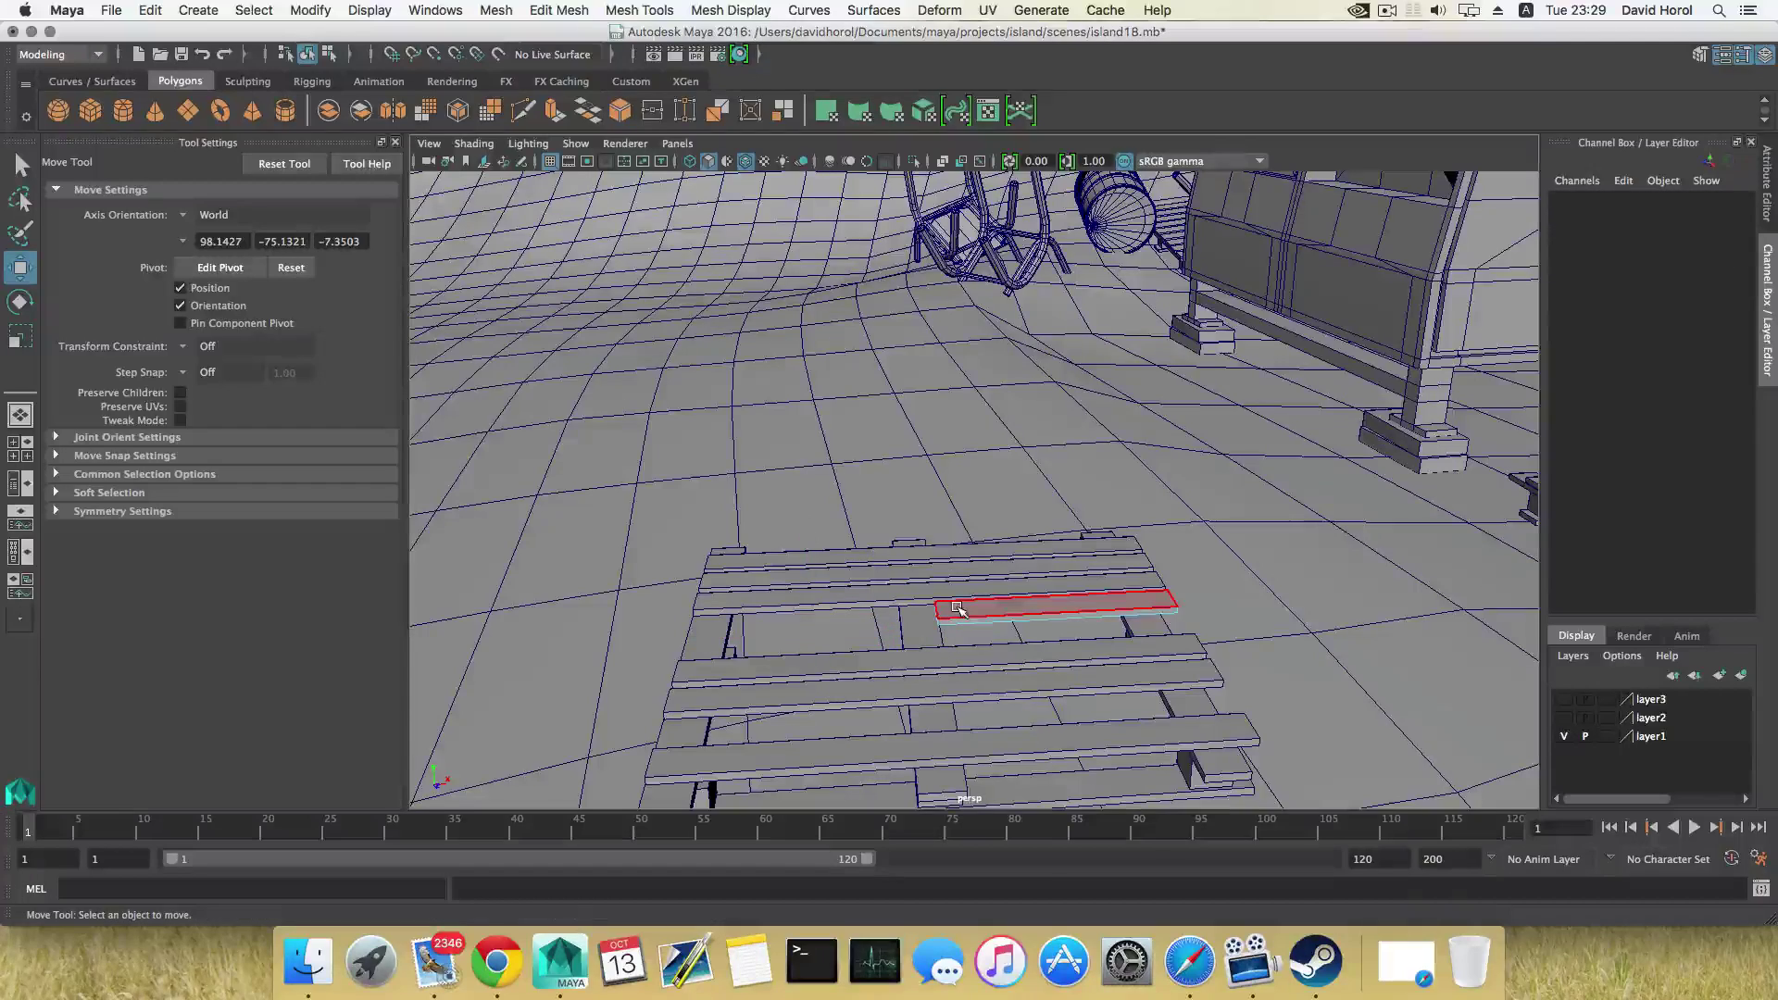
Move the vertices at the slat's cut end outward so the remaining half extends past the pallet's middle support
right_click_drag(958, 607, 958, 435)
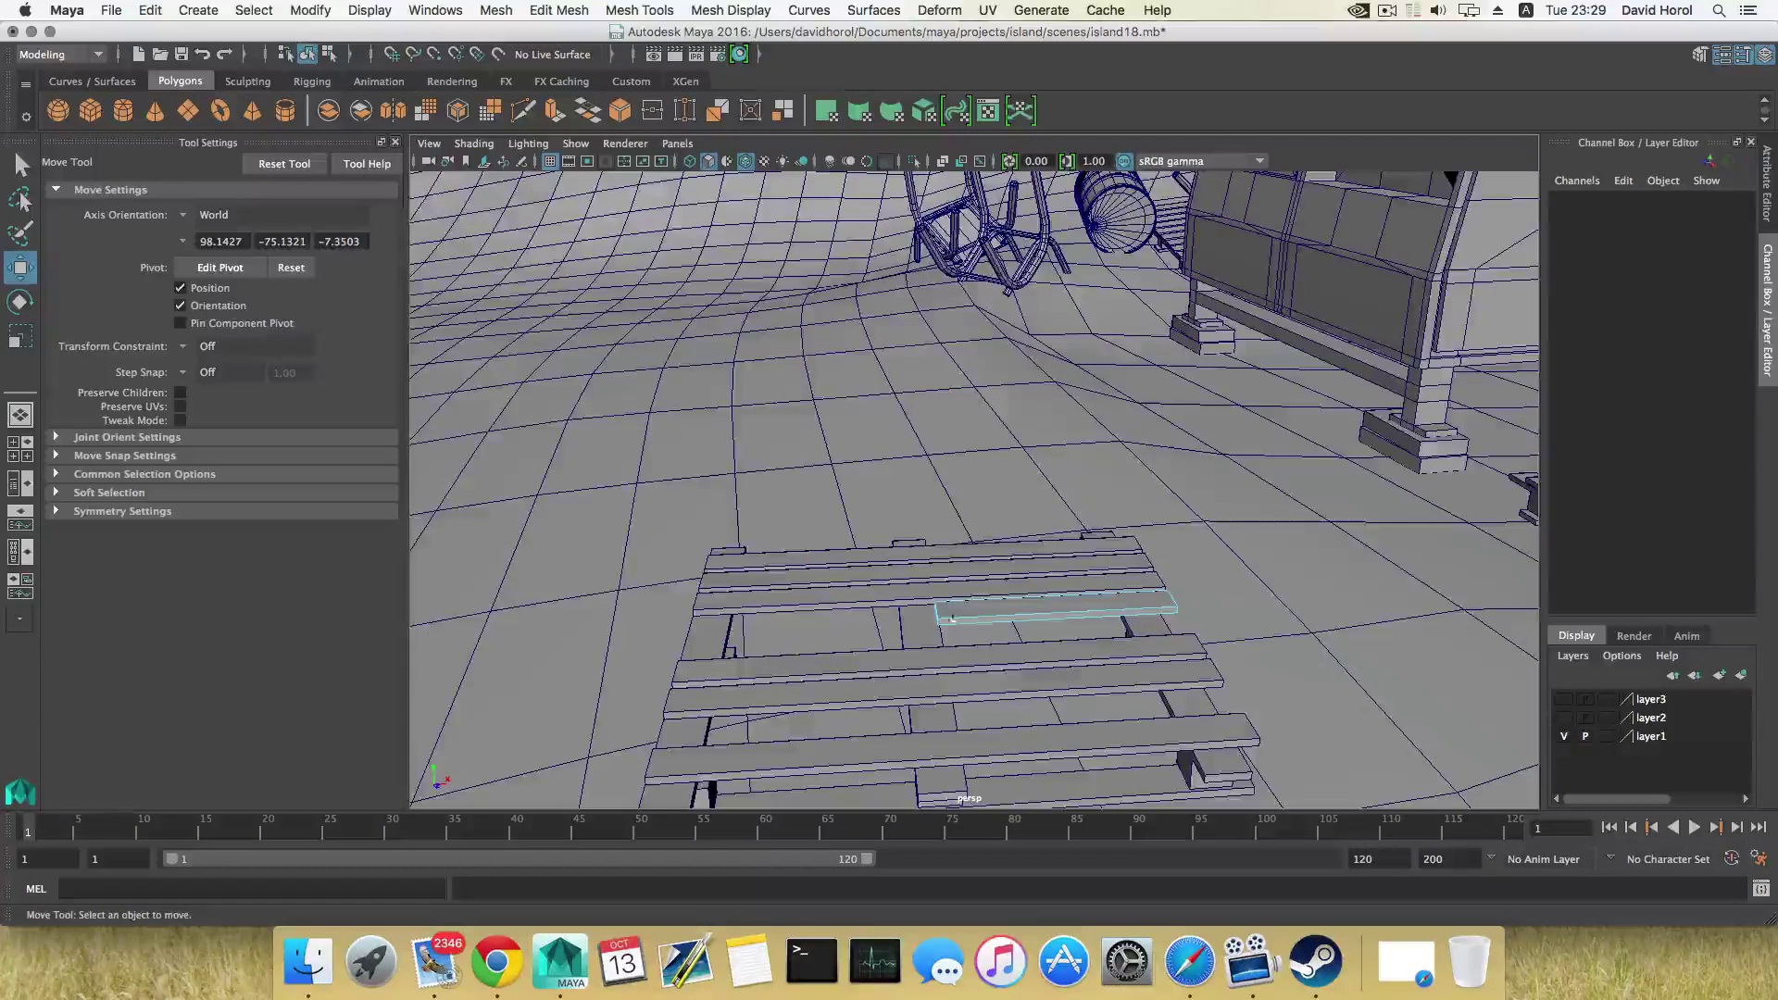
left_click_drag(960, 435, 1000, 486, "alt")
middle_click_drag(1000, 486, 937, 581, "alt")
right_click_drag(815, 559, 897, 559, "alt")
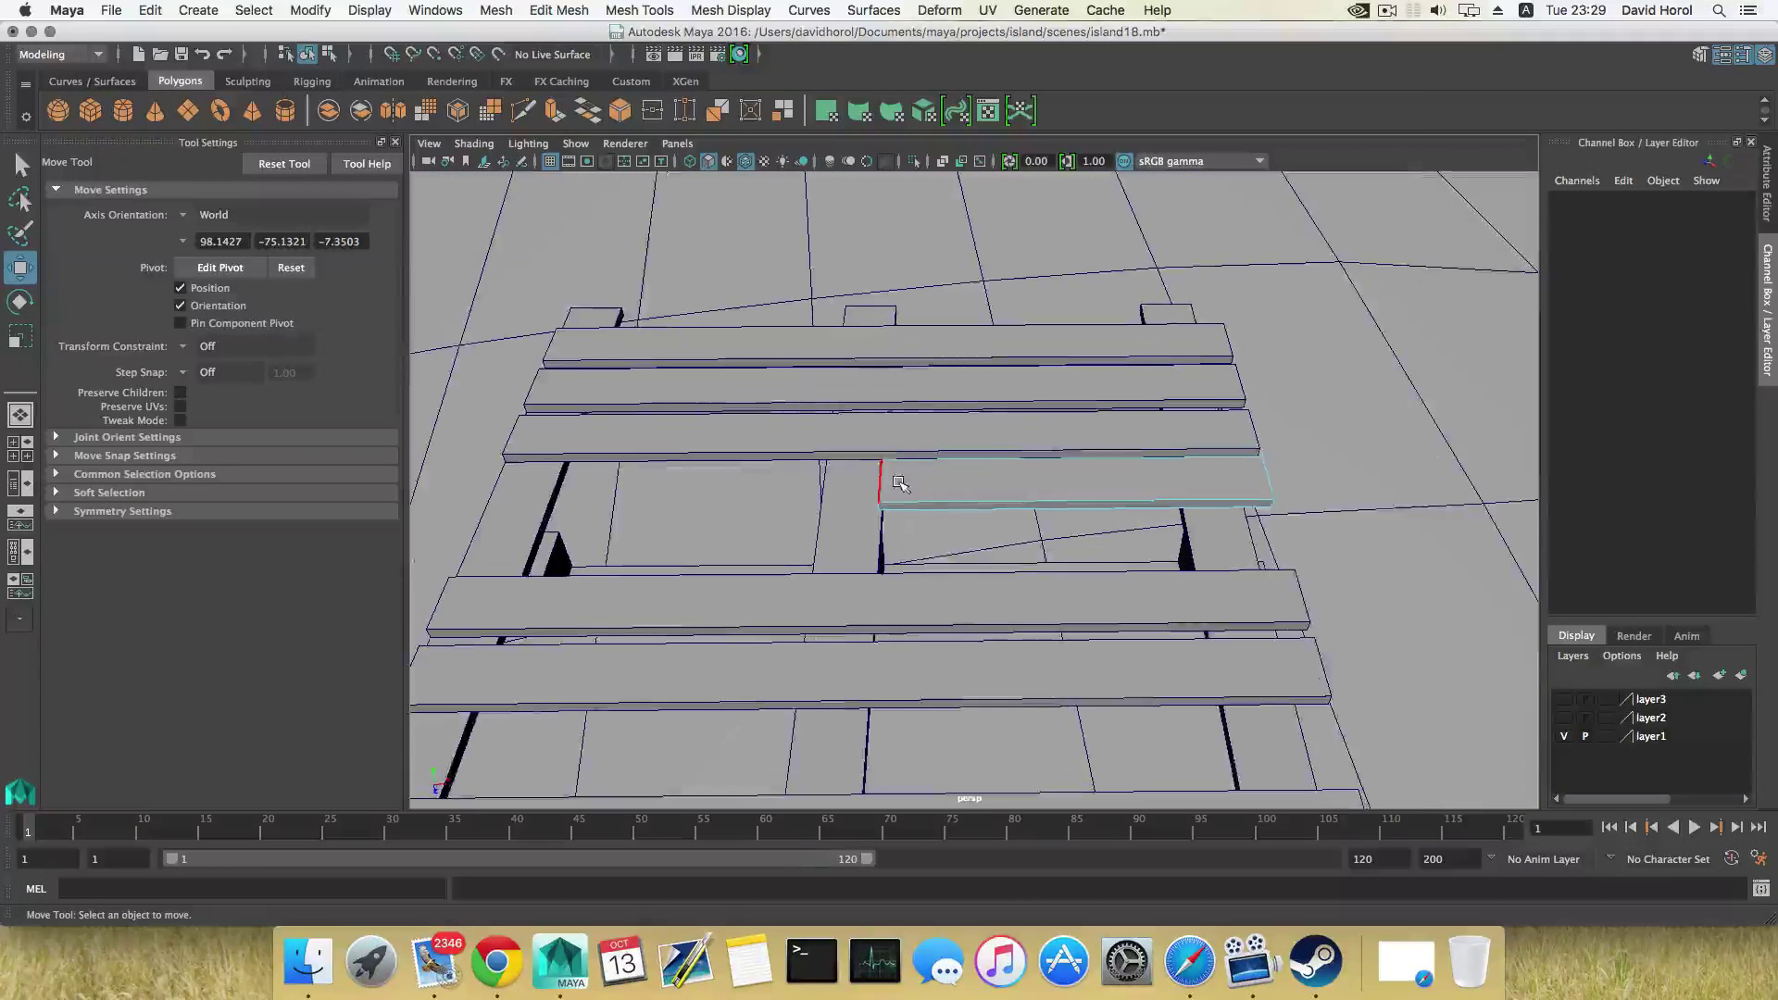
right_click_drag(897, 449, 811, 450)
left_click_drag(868, 448, 913, 539)
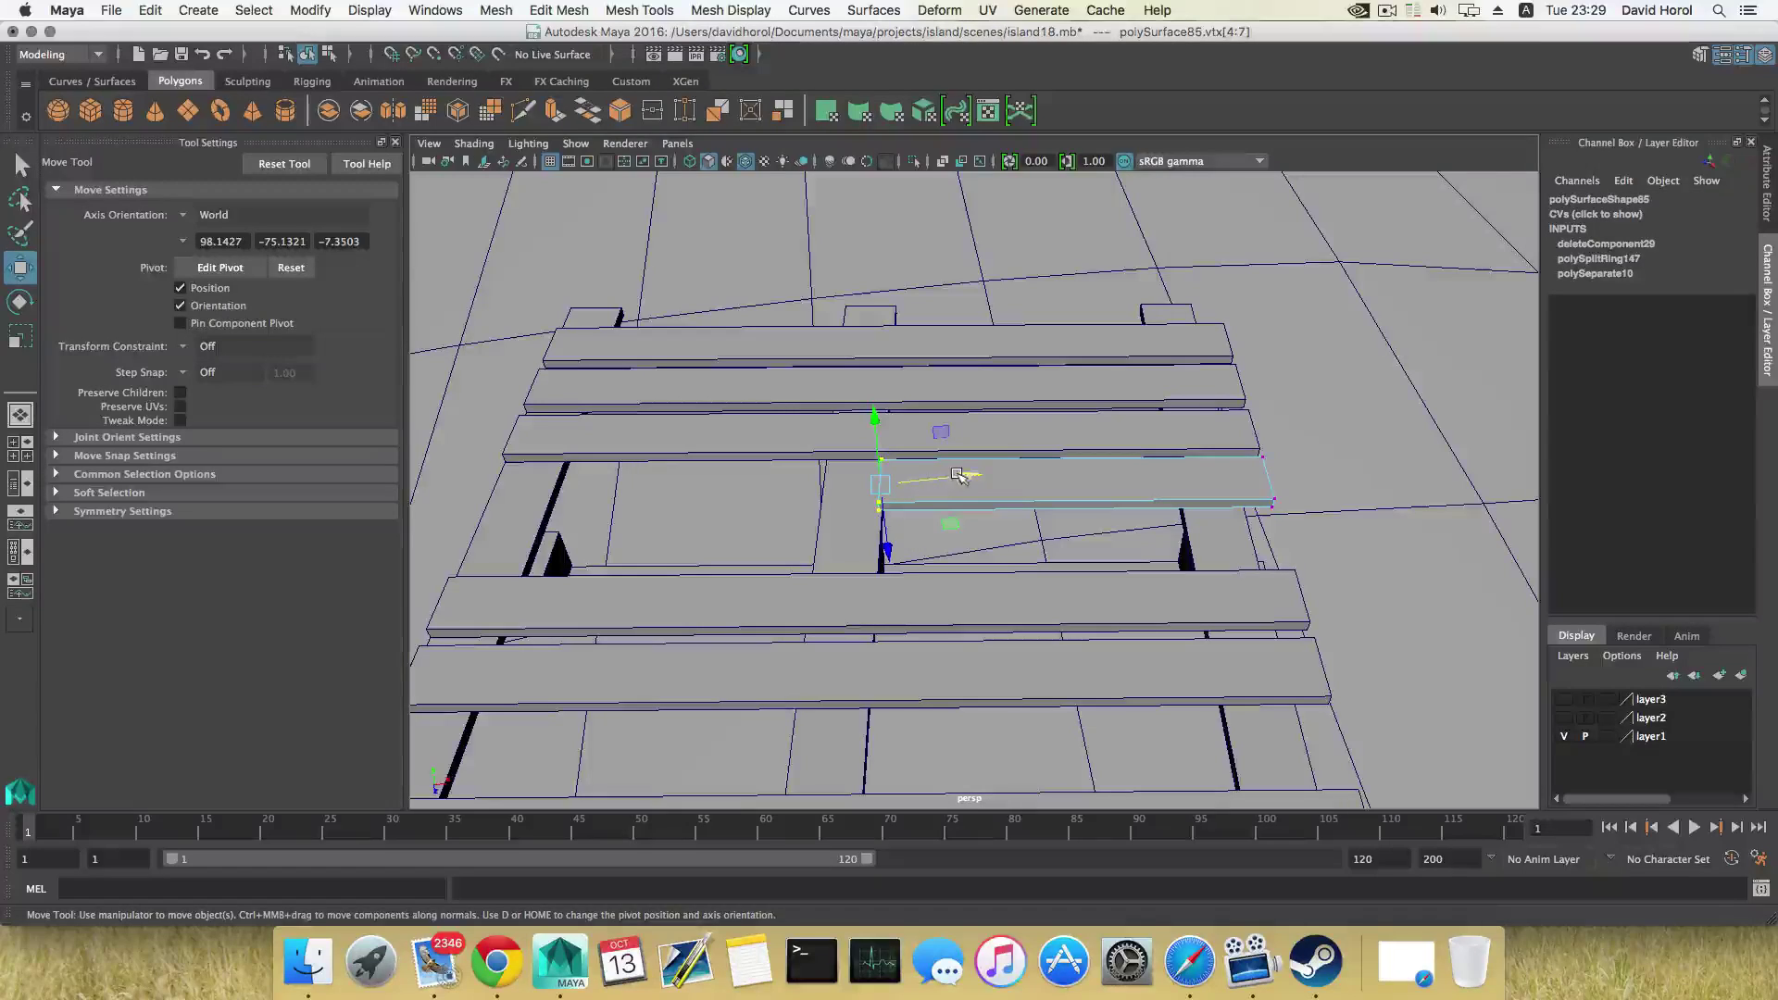
left_click_drag(969, 476, 872, 491)
Reset the Move tool to its default settings
left_click_drag(790, 567, 929, 510)
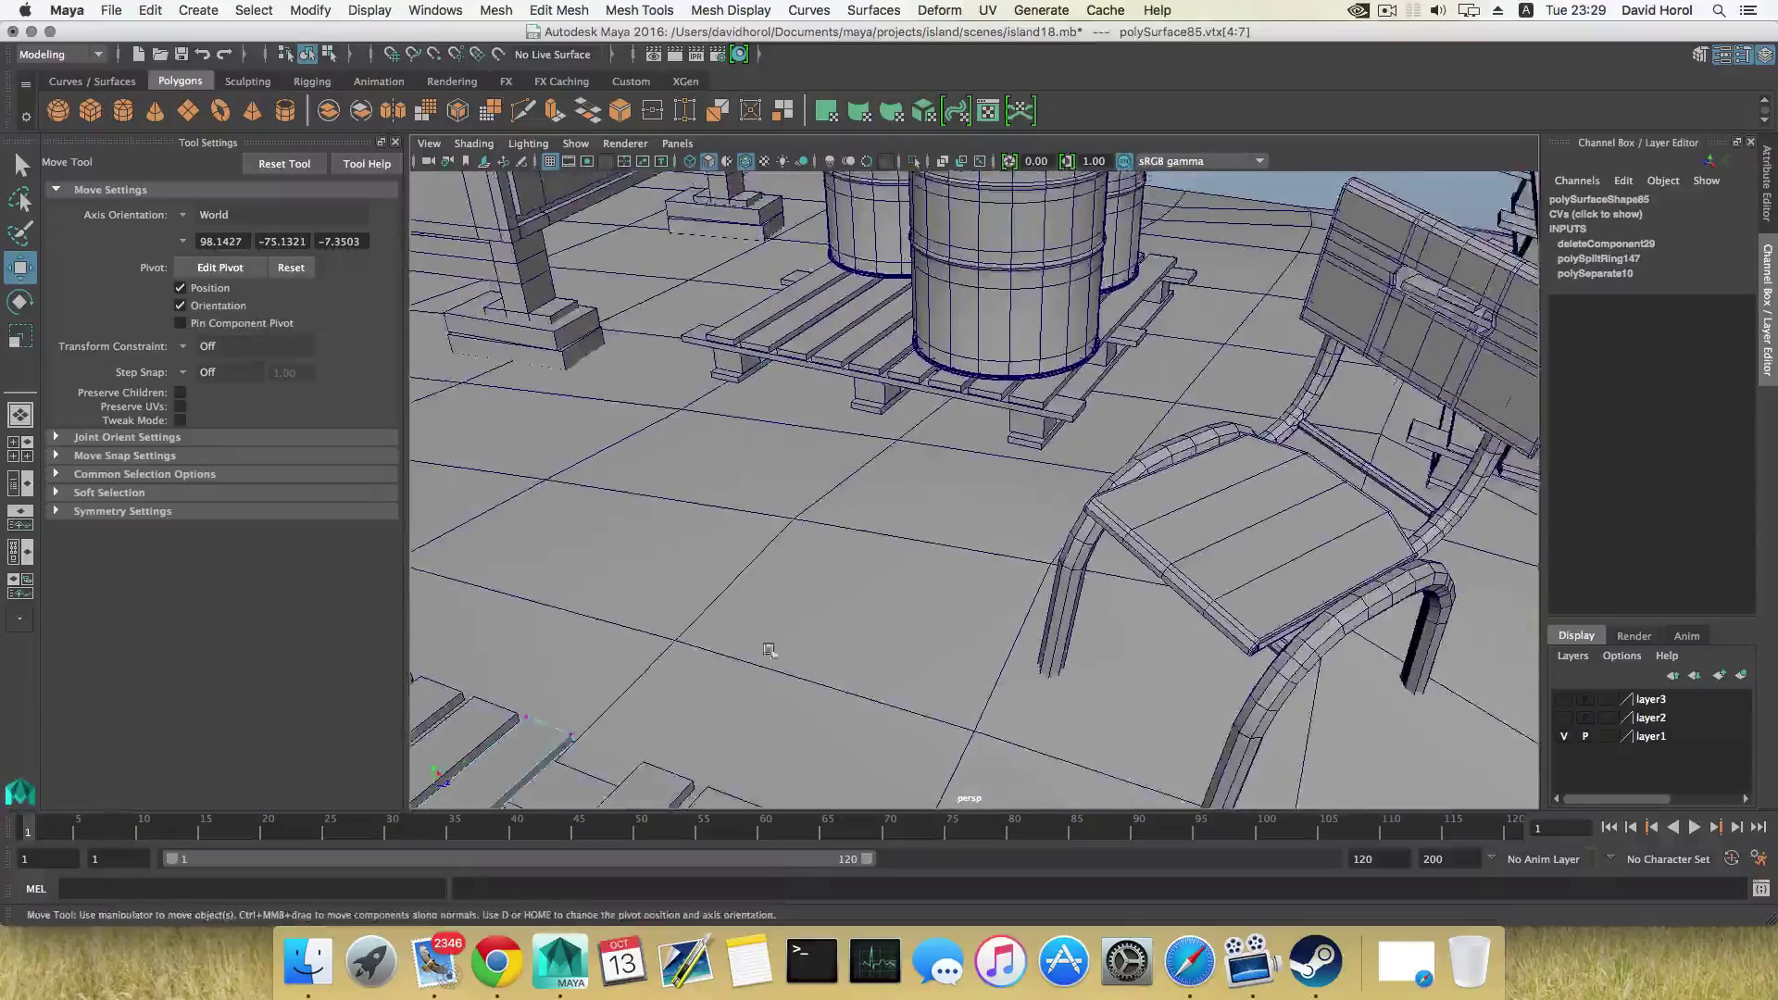
right_click_drag(655, 639, 435, 685, "alt")
middle_click_drag(620, 722, 777, 602, "alt")
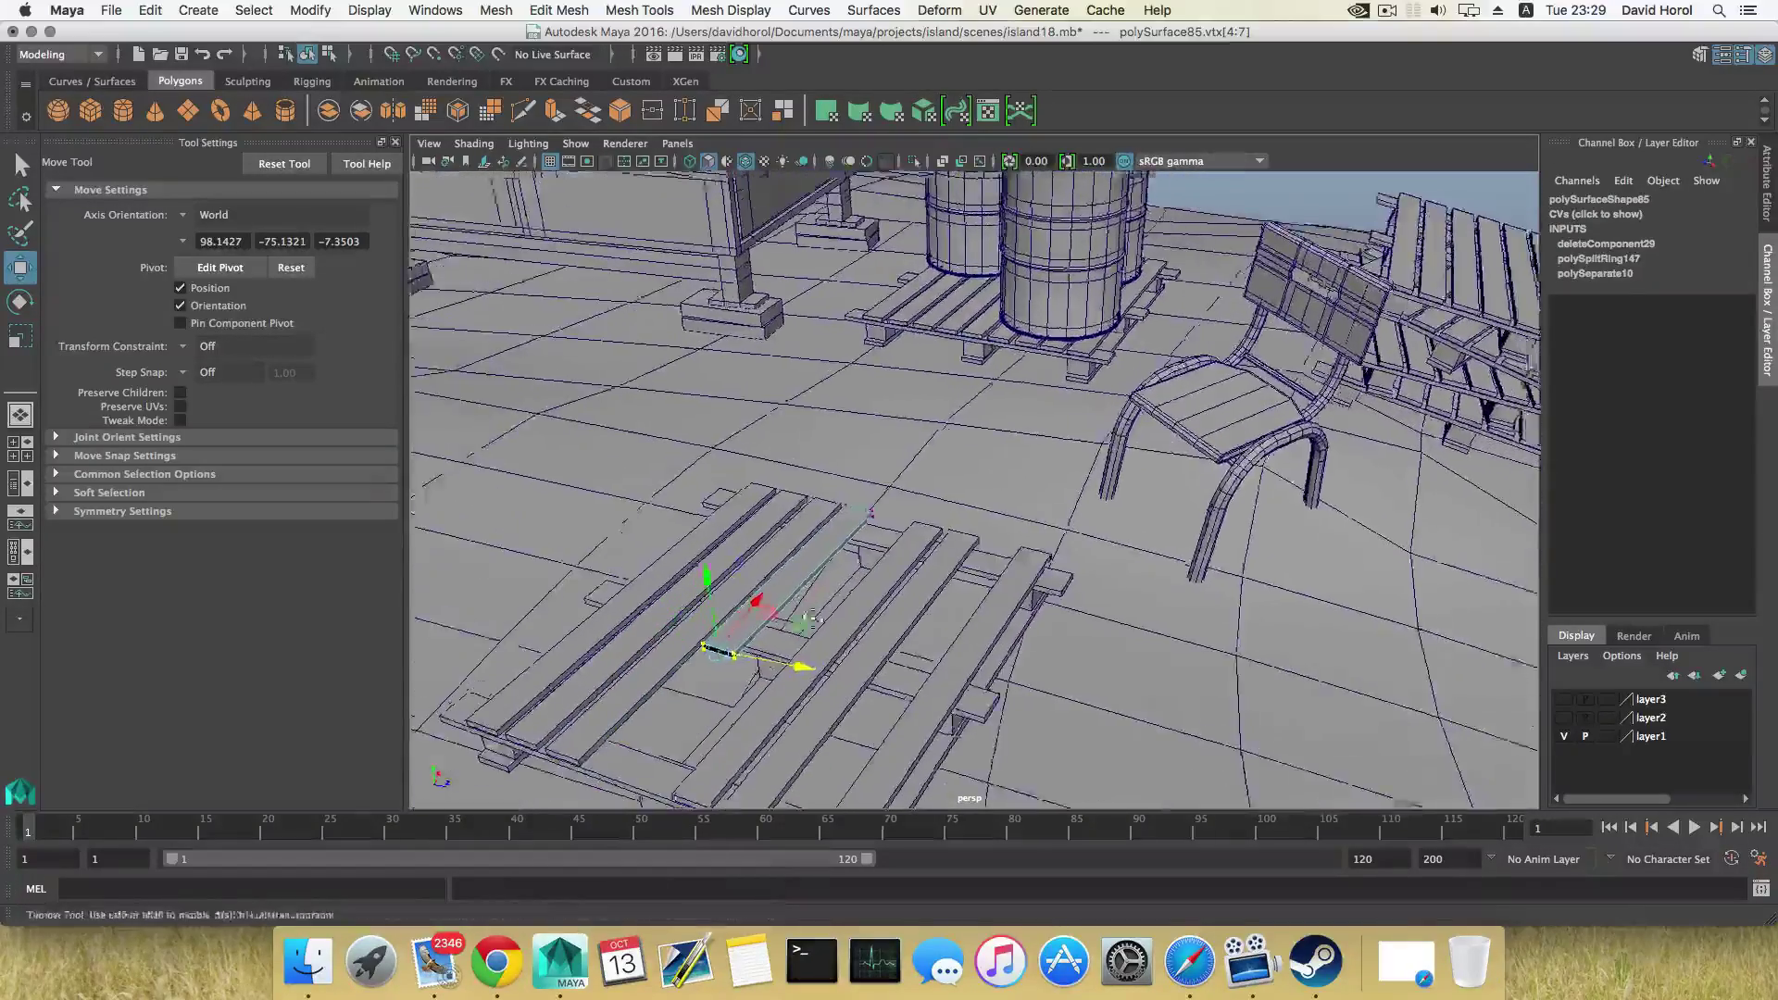
left_click_drag(778, 602, 846, 556, "alt")
middle_click_drag(845, 556, 1010, 380, "alt")
left_click_drag(871, 601, 713, 639, "alt")
middle_click_drag(945, 526, 735, 543, "alt")
left_click_drag(730, 535, 730, 593, "alt")
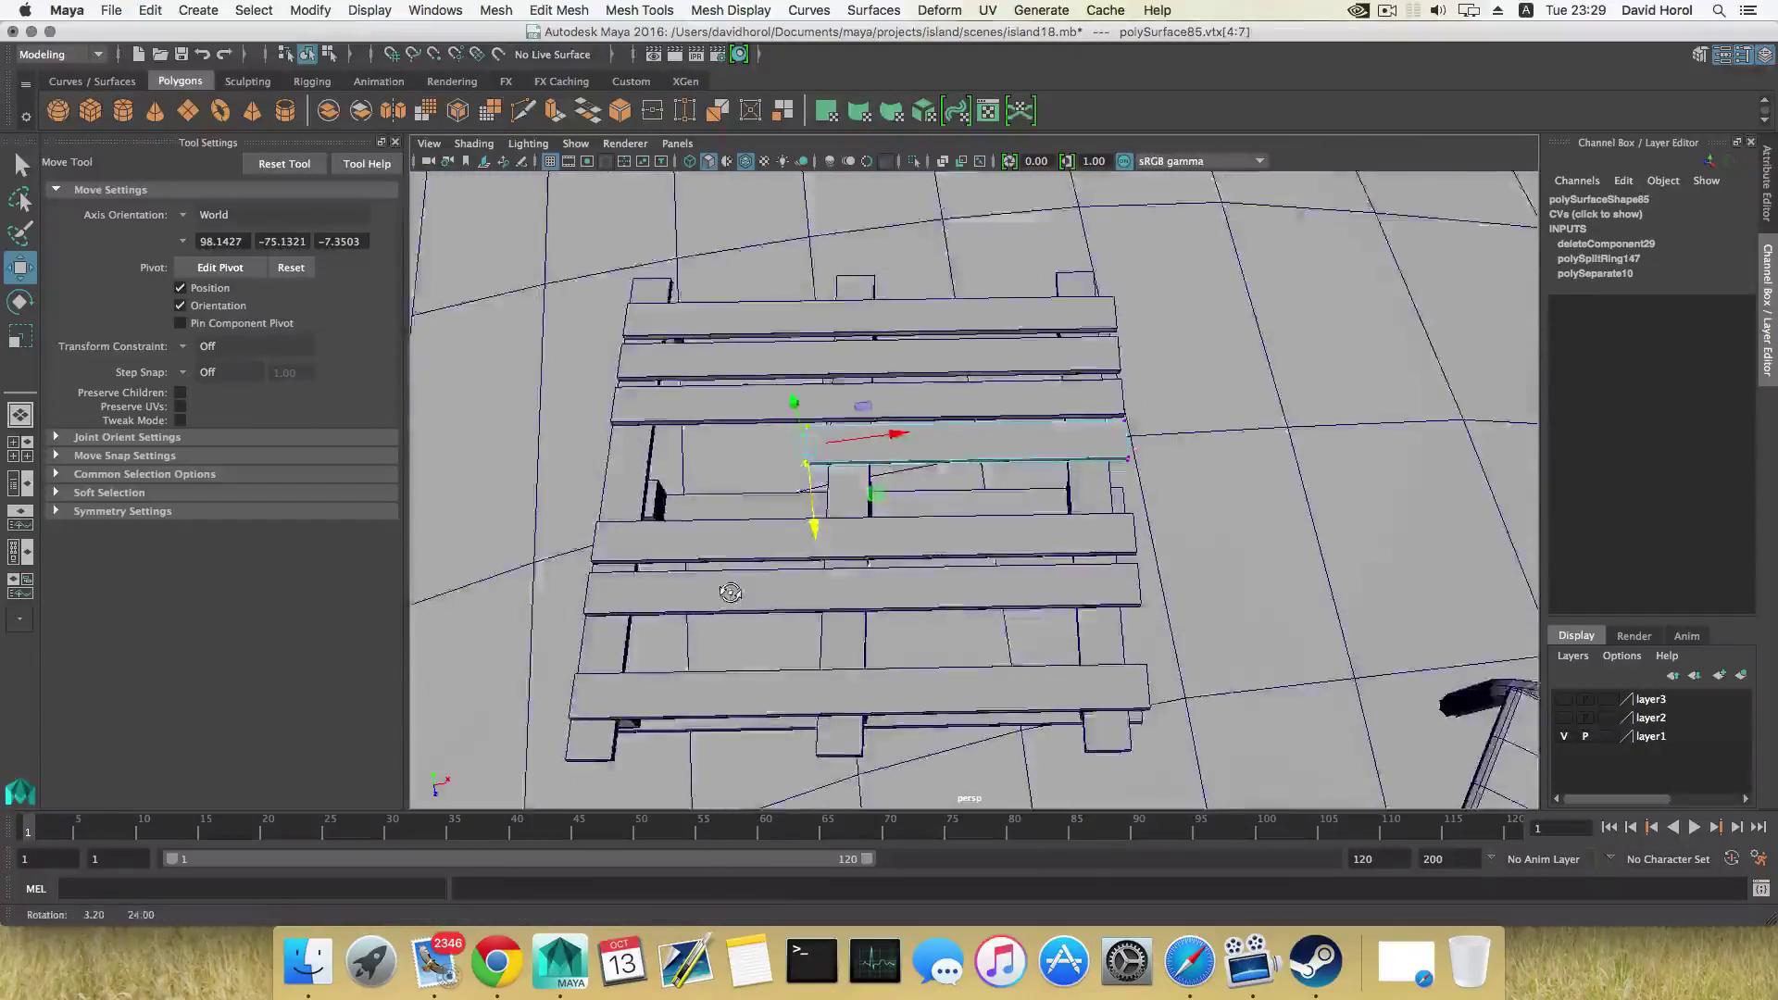
scroll(785, 607, "up", 4)
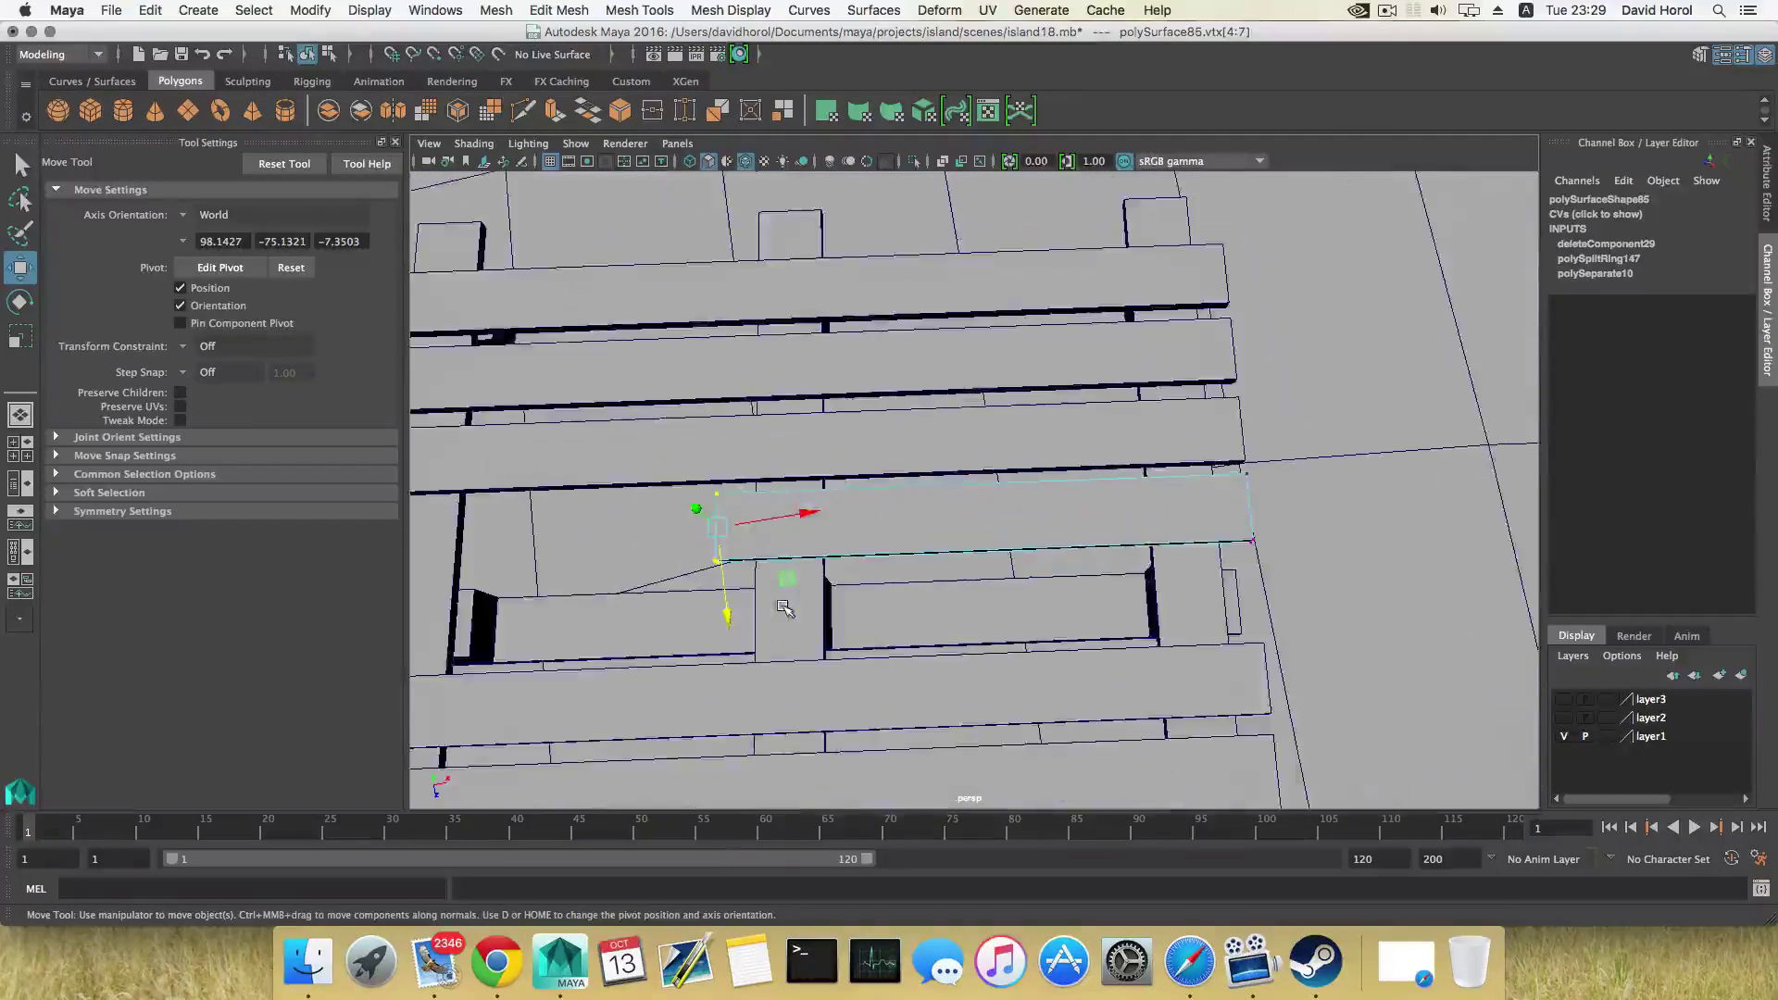
left_click(284, 165)
Close the open cut end of the shortened slat by filling the hole along its border edges
left_click_drag(704, 599, 1046, 407, "alt")
right_click_drag(918, 425, 915, 374)
left_click(822, 555)
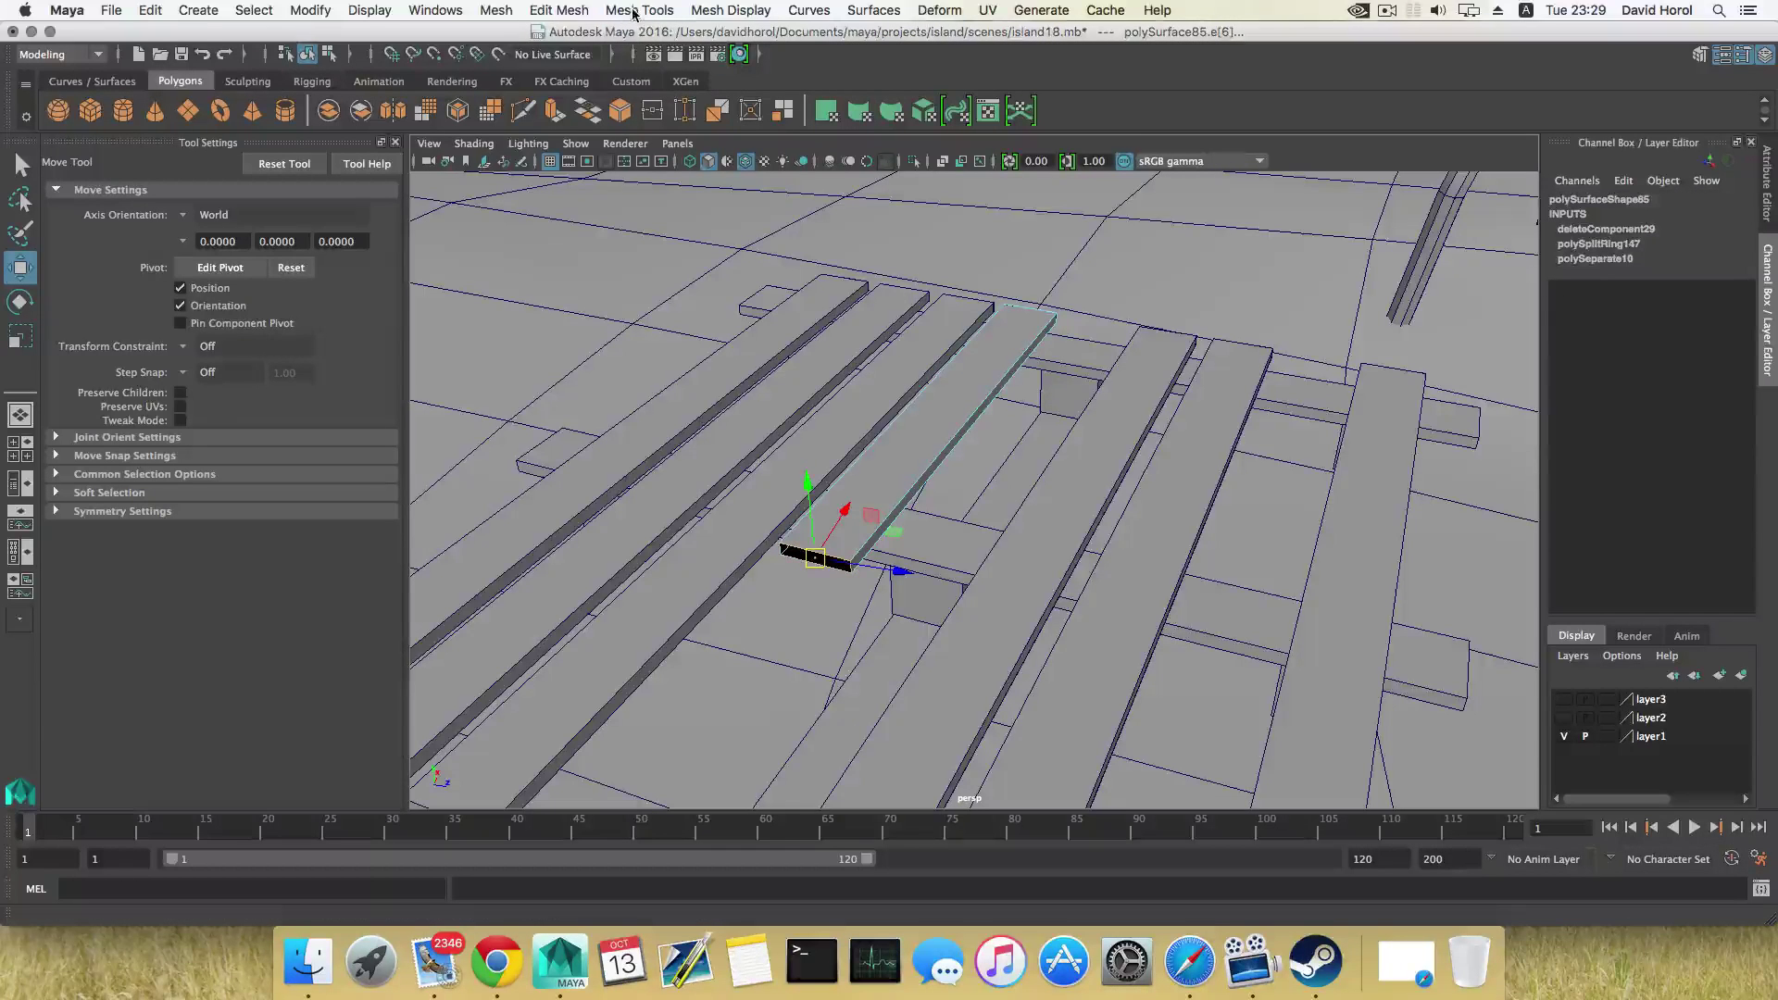
left_click(495, 11)
left_click(519, 132)
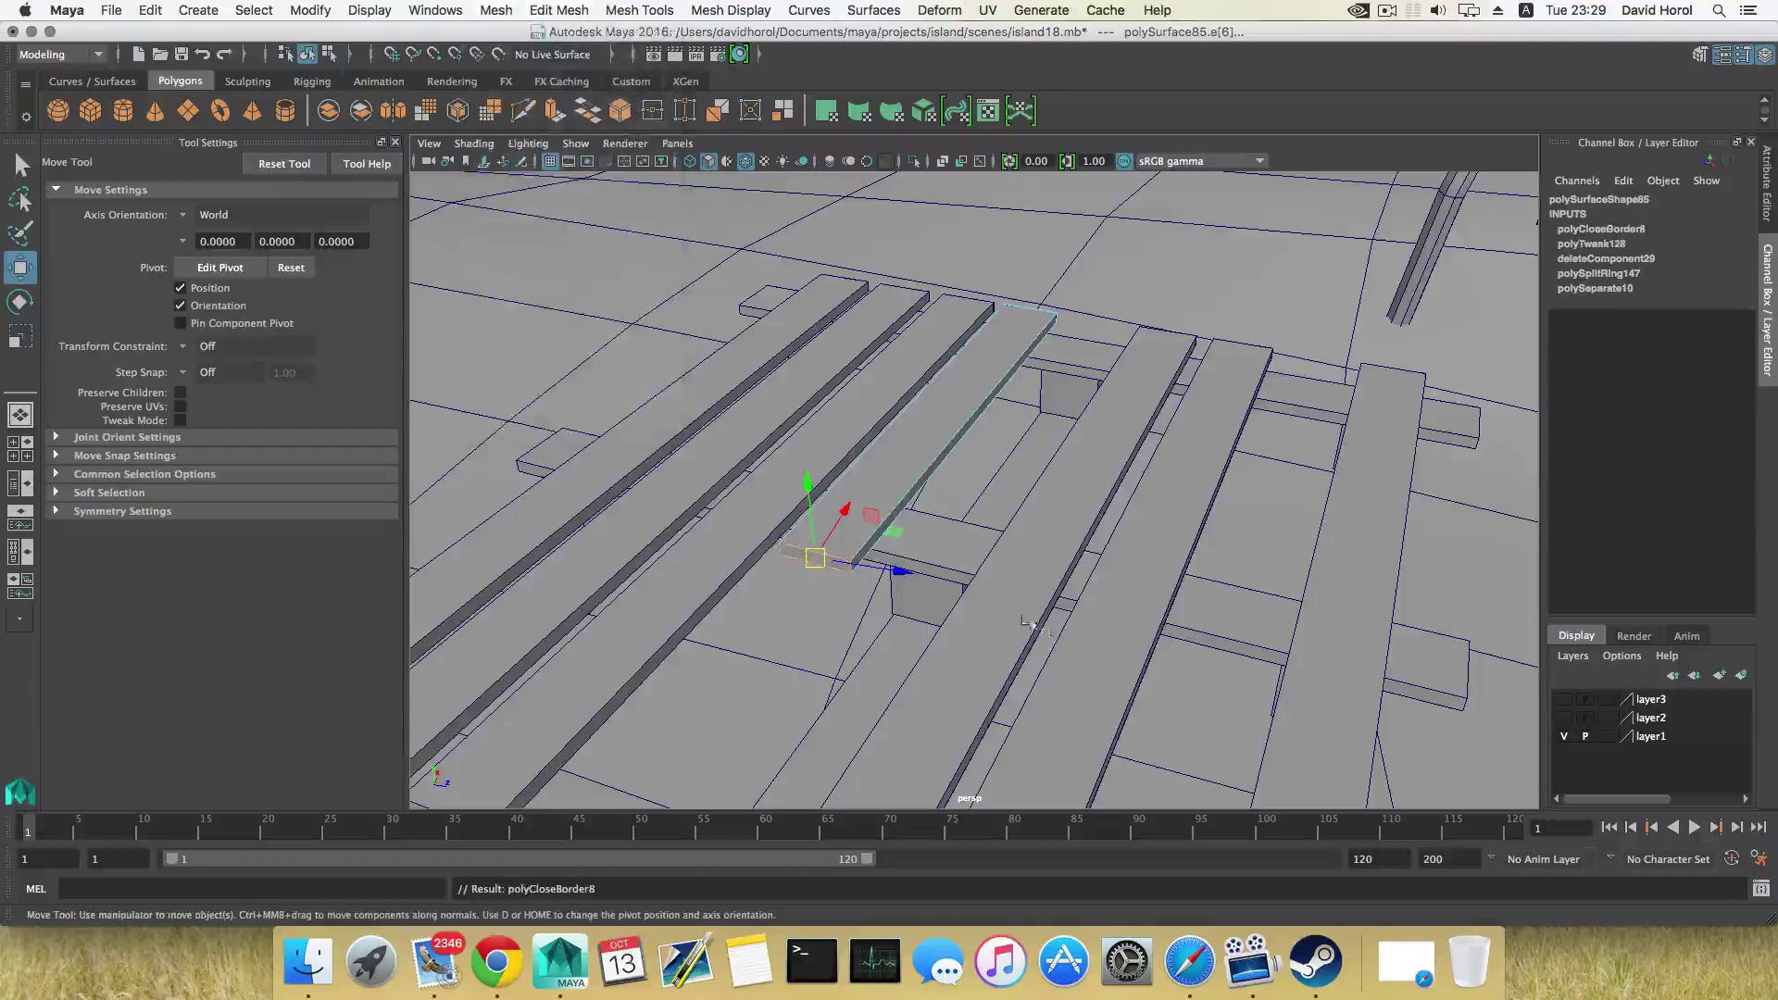
key("F8")
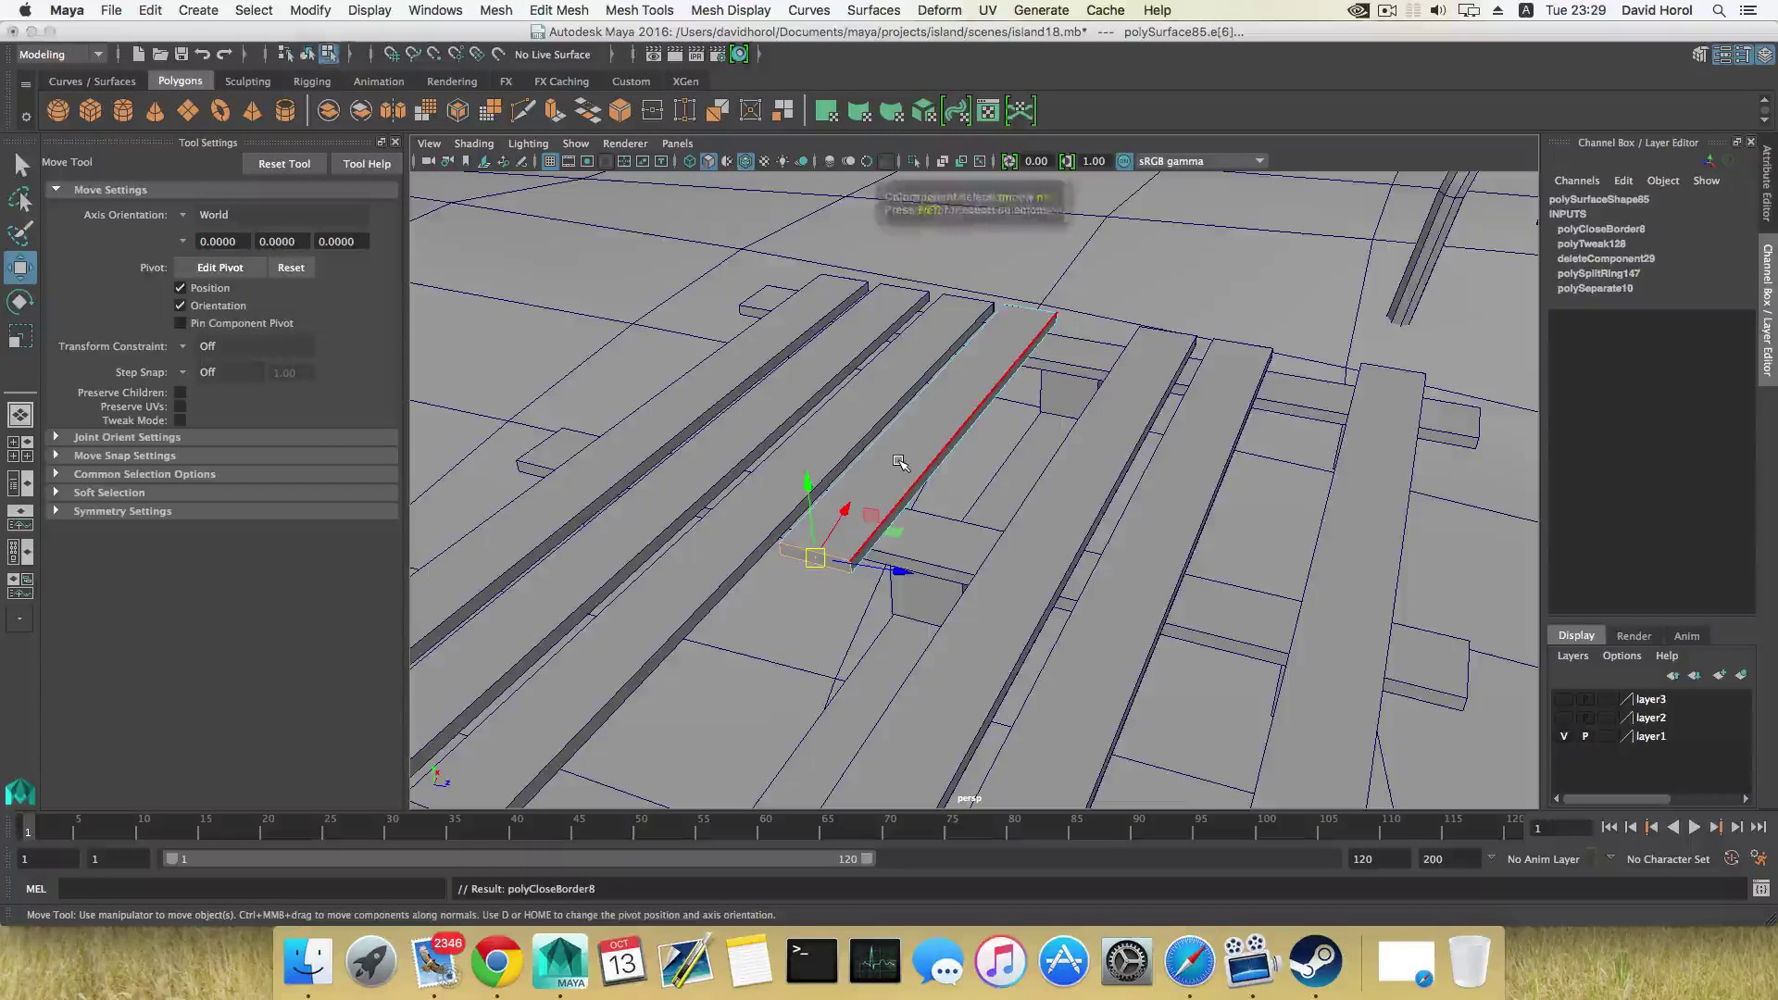
Insert three evenly spaced edge loops running lengthwise along the shortened slat
right_click_drag(889, 447, 910, 396)
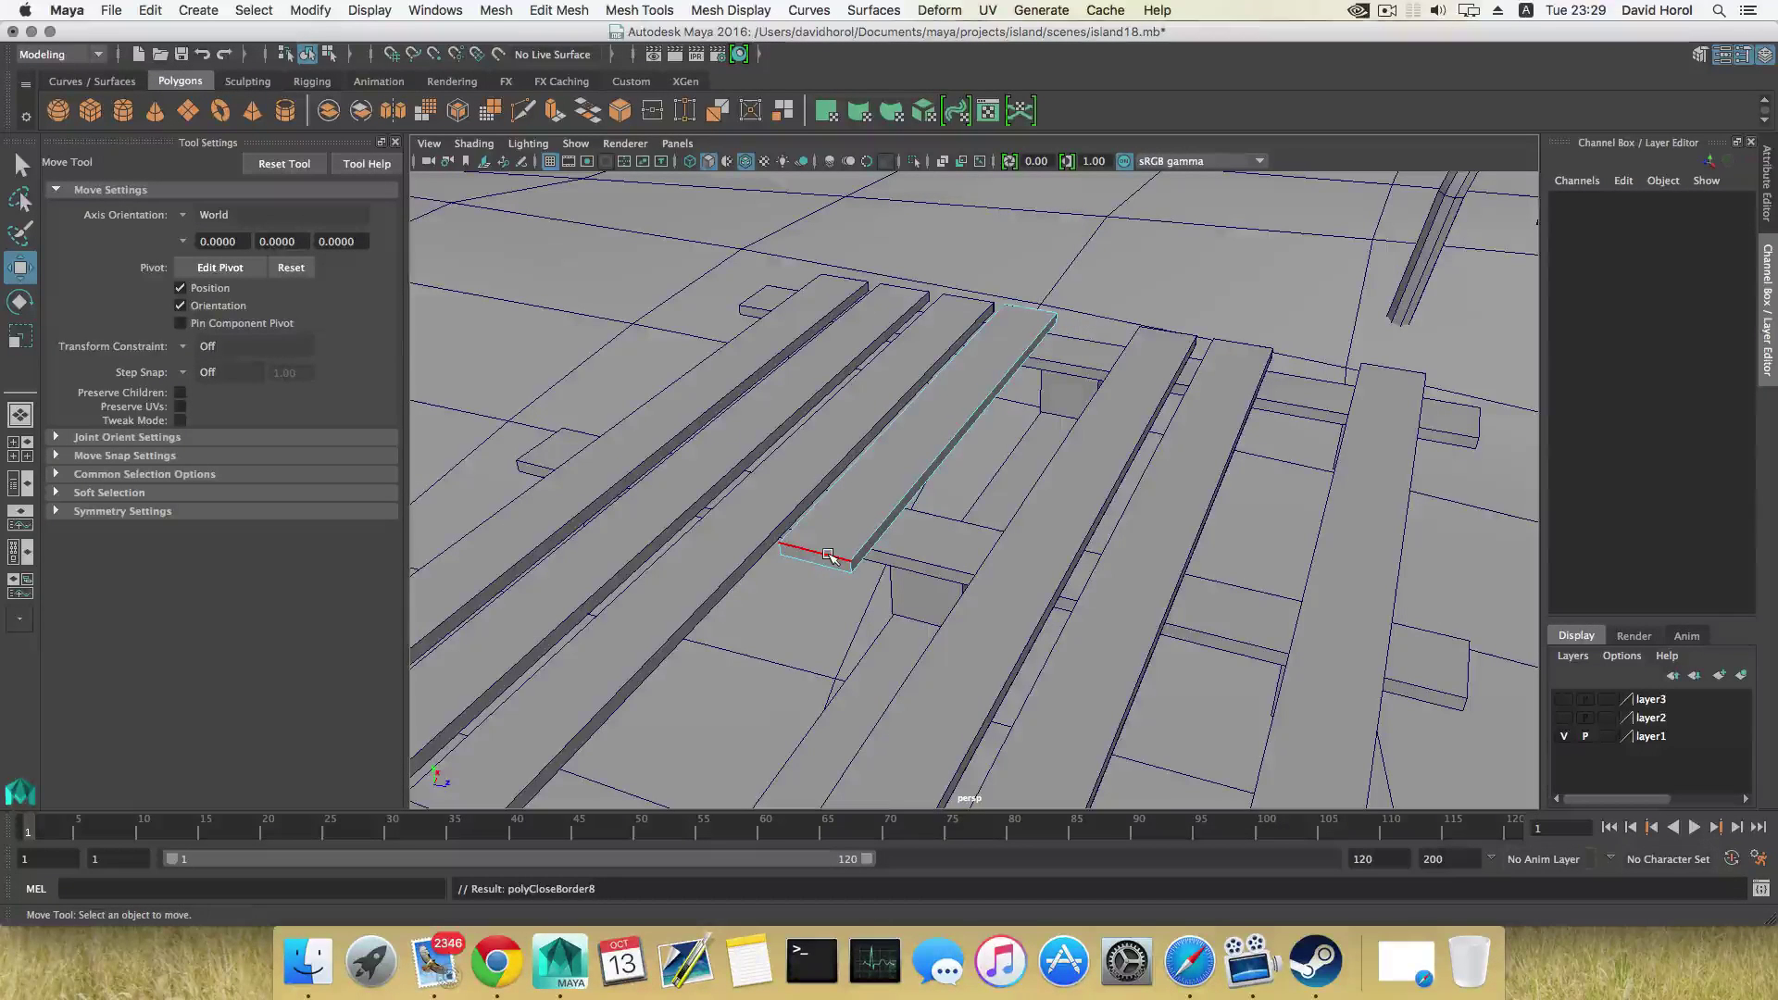
key("F8")
left_click(875, 489)
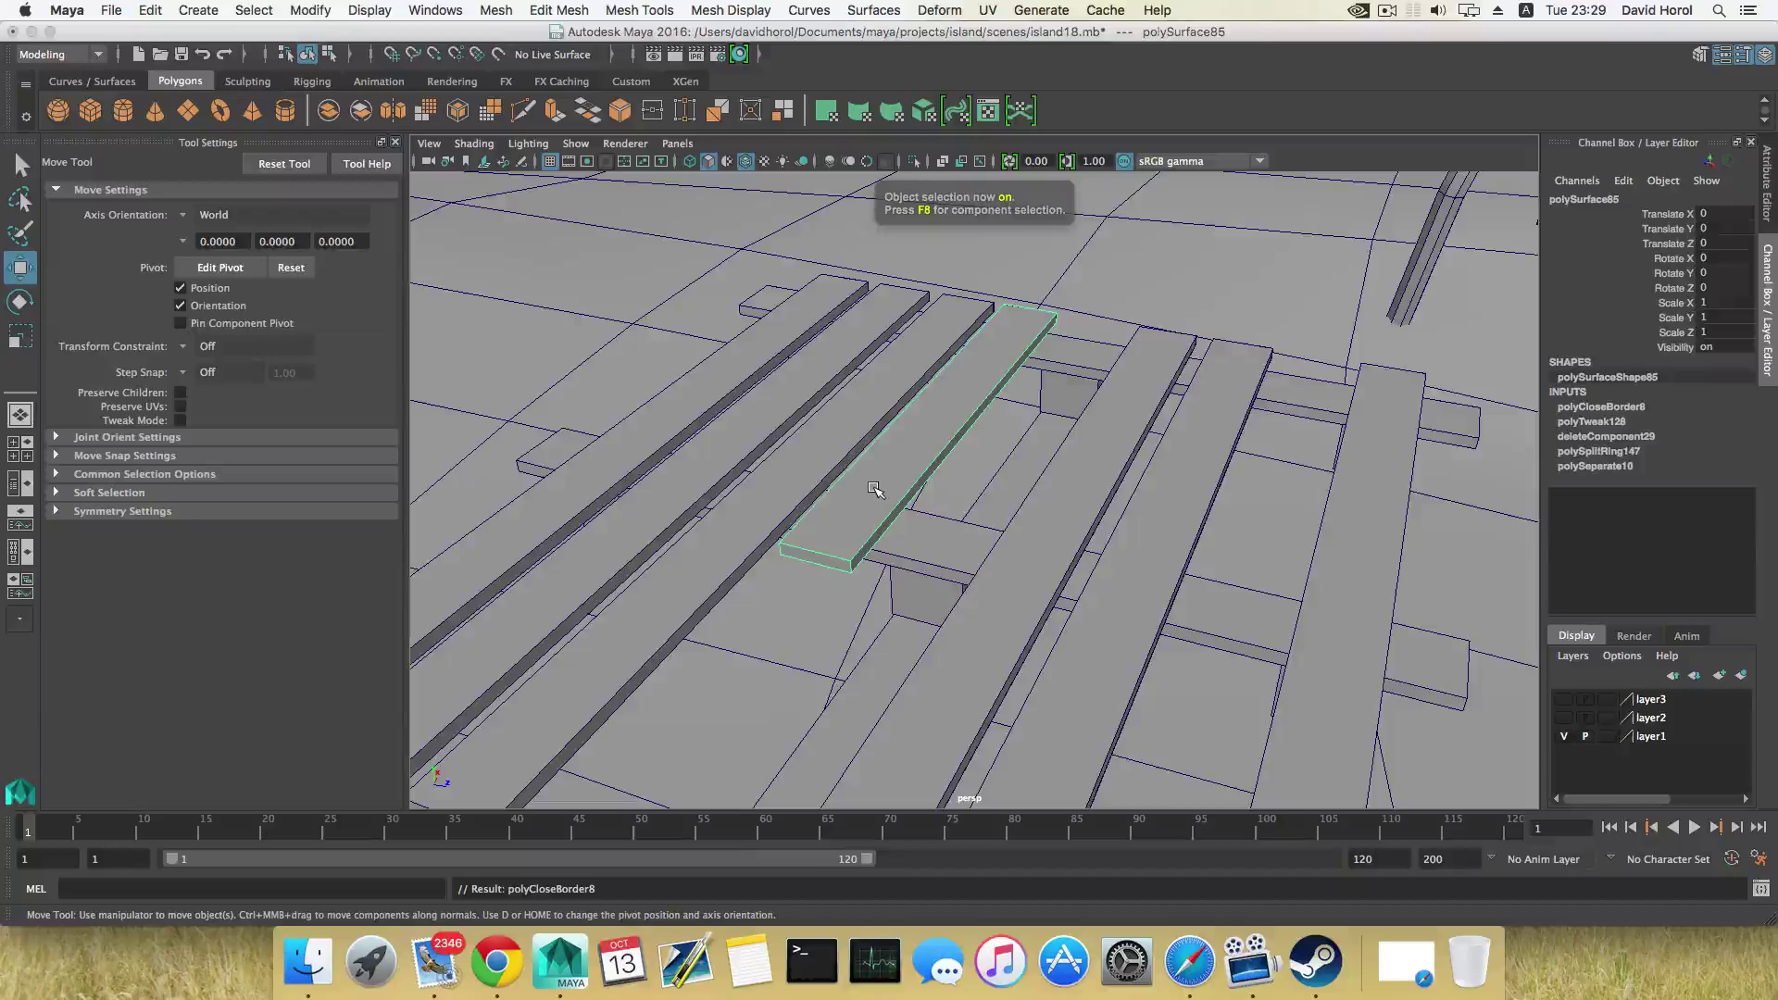
right_click_drag(878, 481, 759, 508, "shift")
left_click(176, 291)
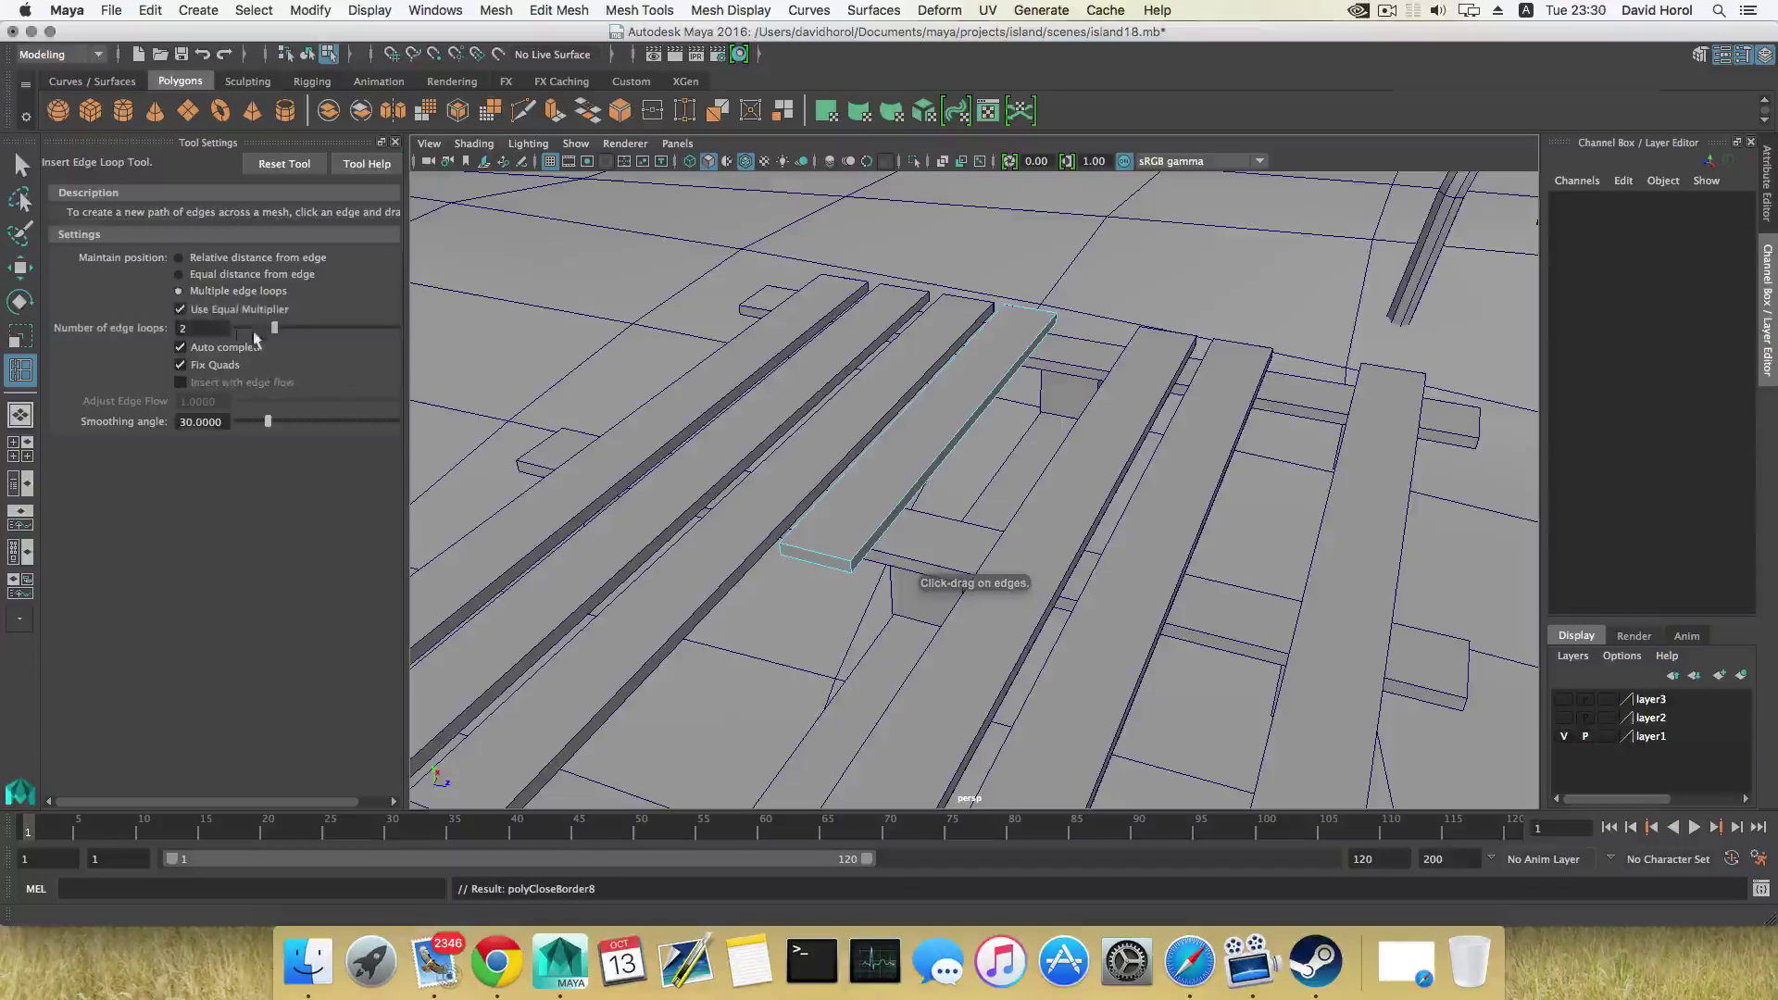
type("3")
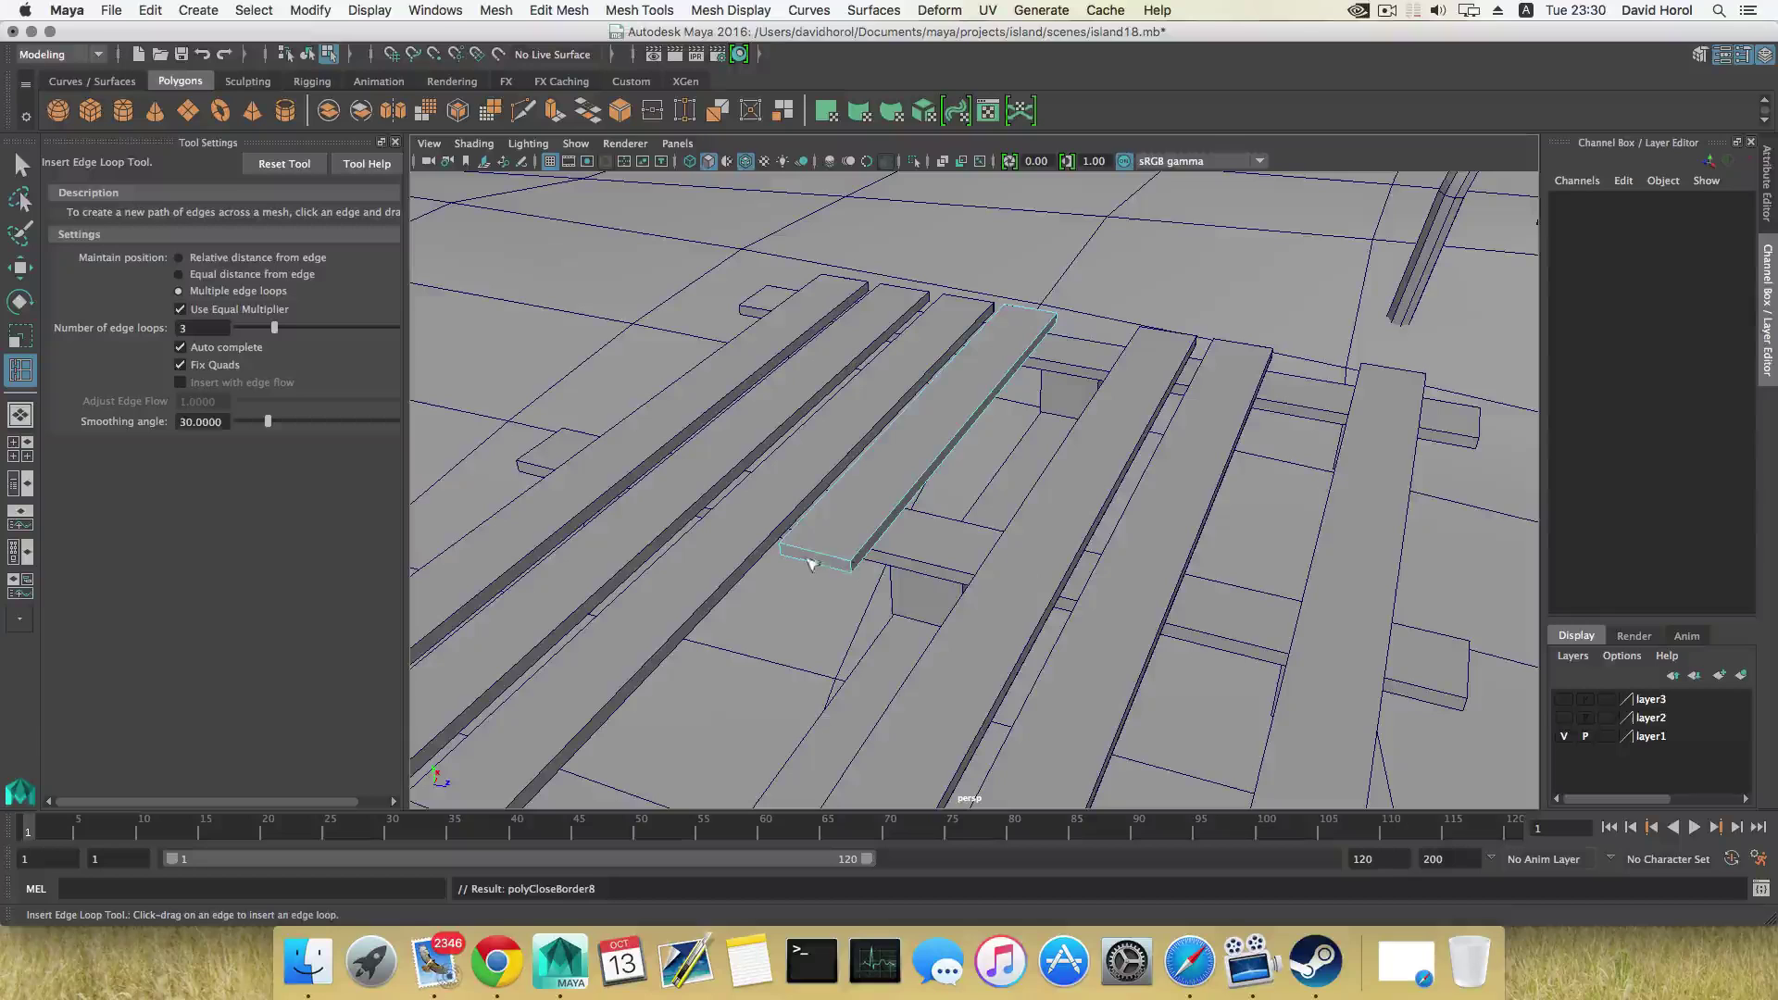
left_click(823, 553)
Give the slat's cut end a jagged, broken outline by pulling one inner vertex pair inward and another outward
right_click_drag(842, 516, 757, 453)
key("w")
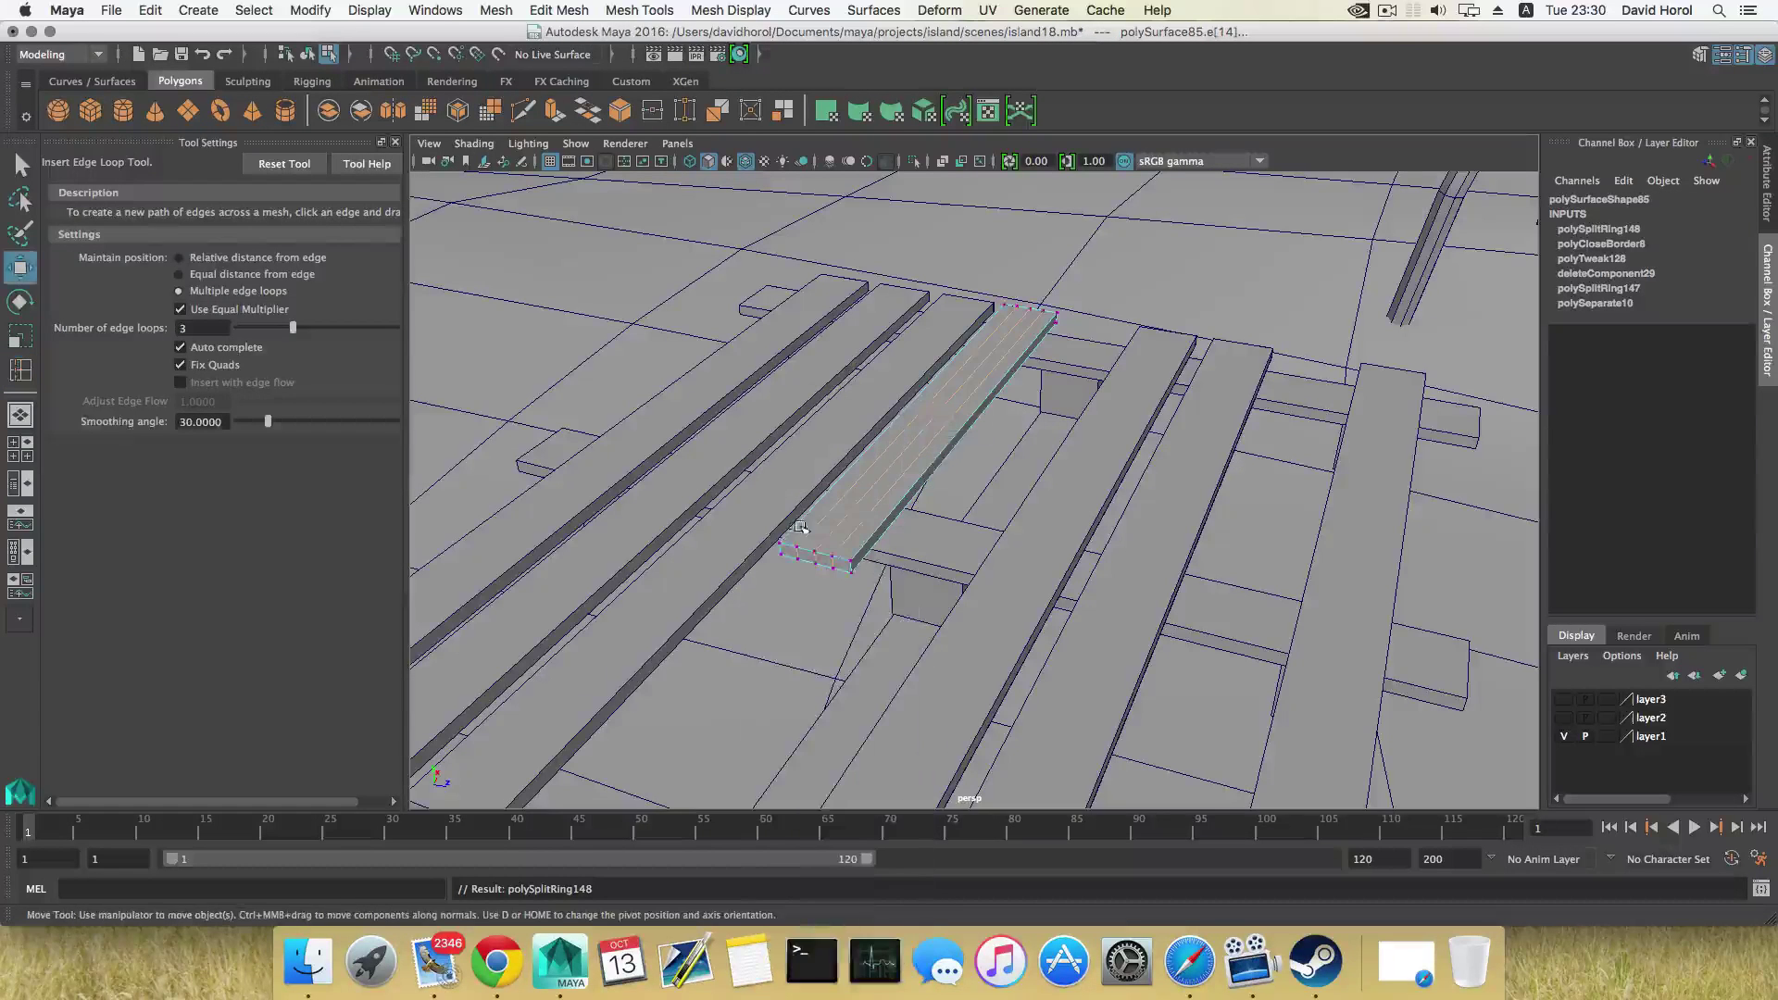
left_click_drag(813, 572, 853, 607, "alt")
left_click_drag(842, 510, 840, 485)
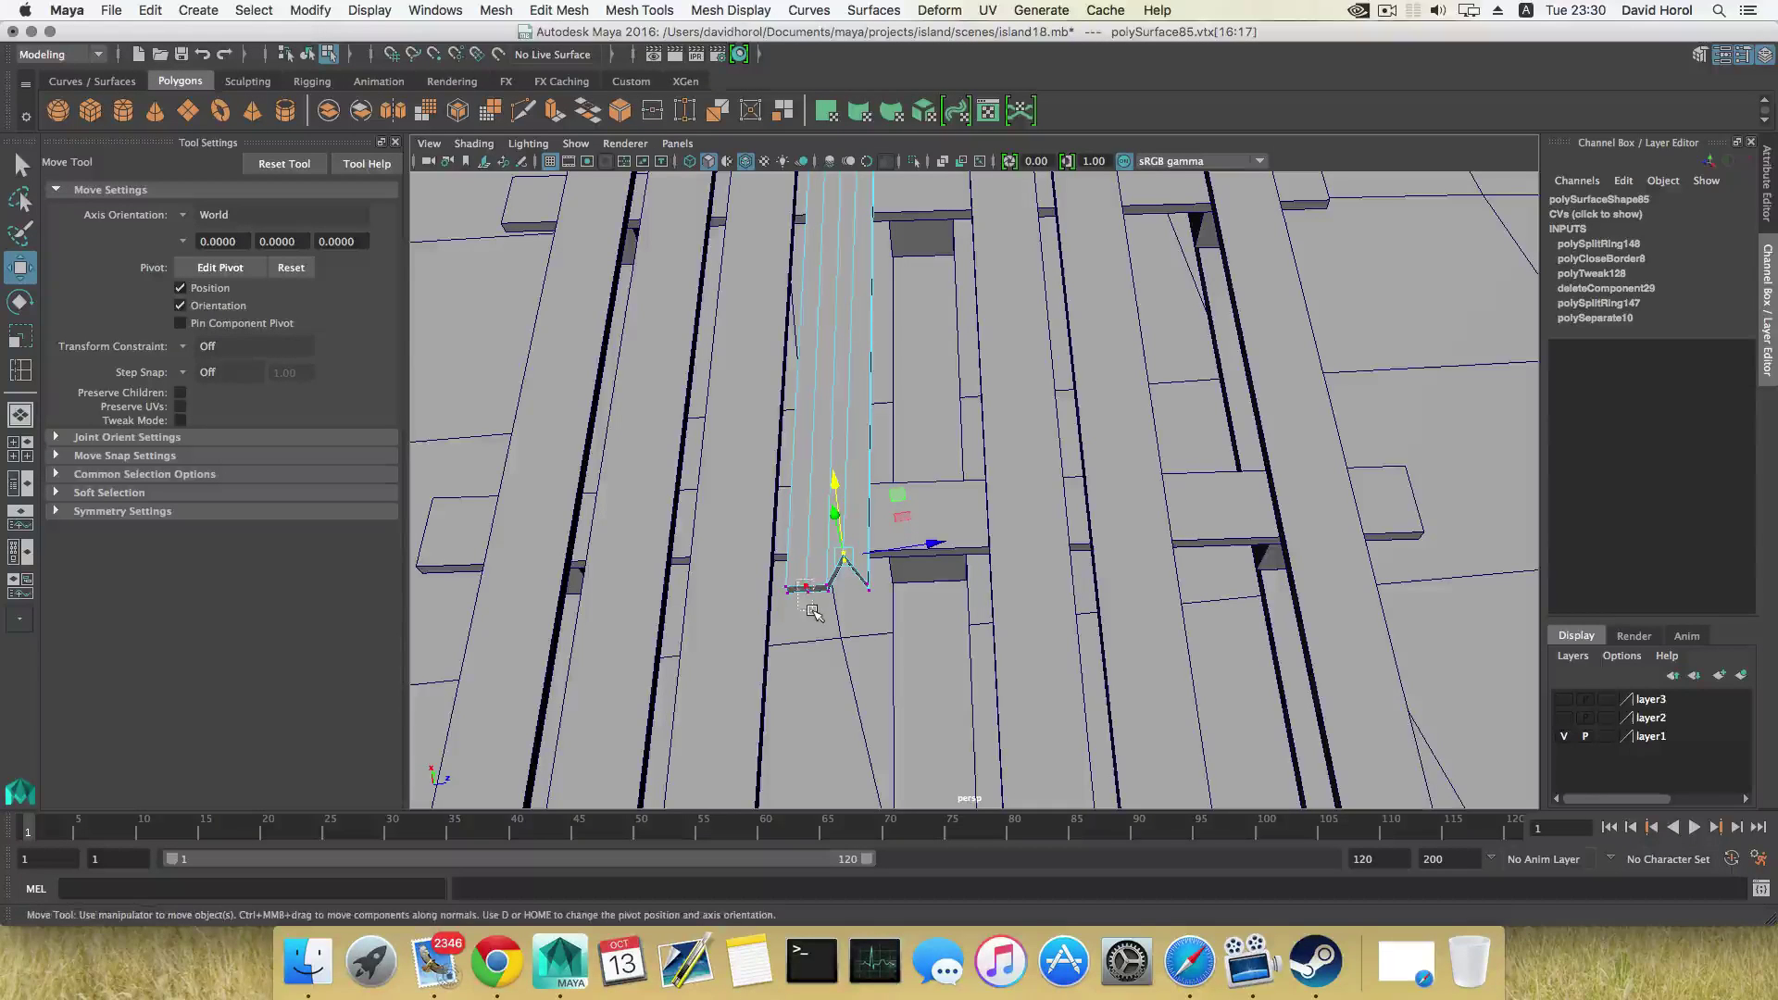
left_click_drag(799, 575, 813, 611)
left_click_drag(804, 516, 807, 539)
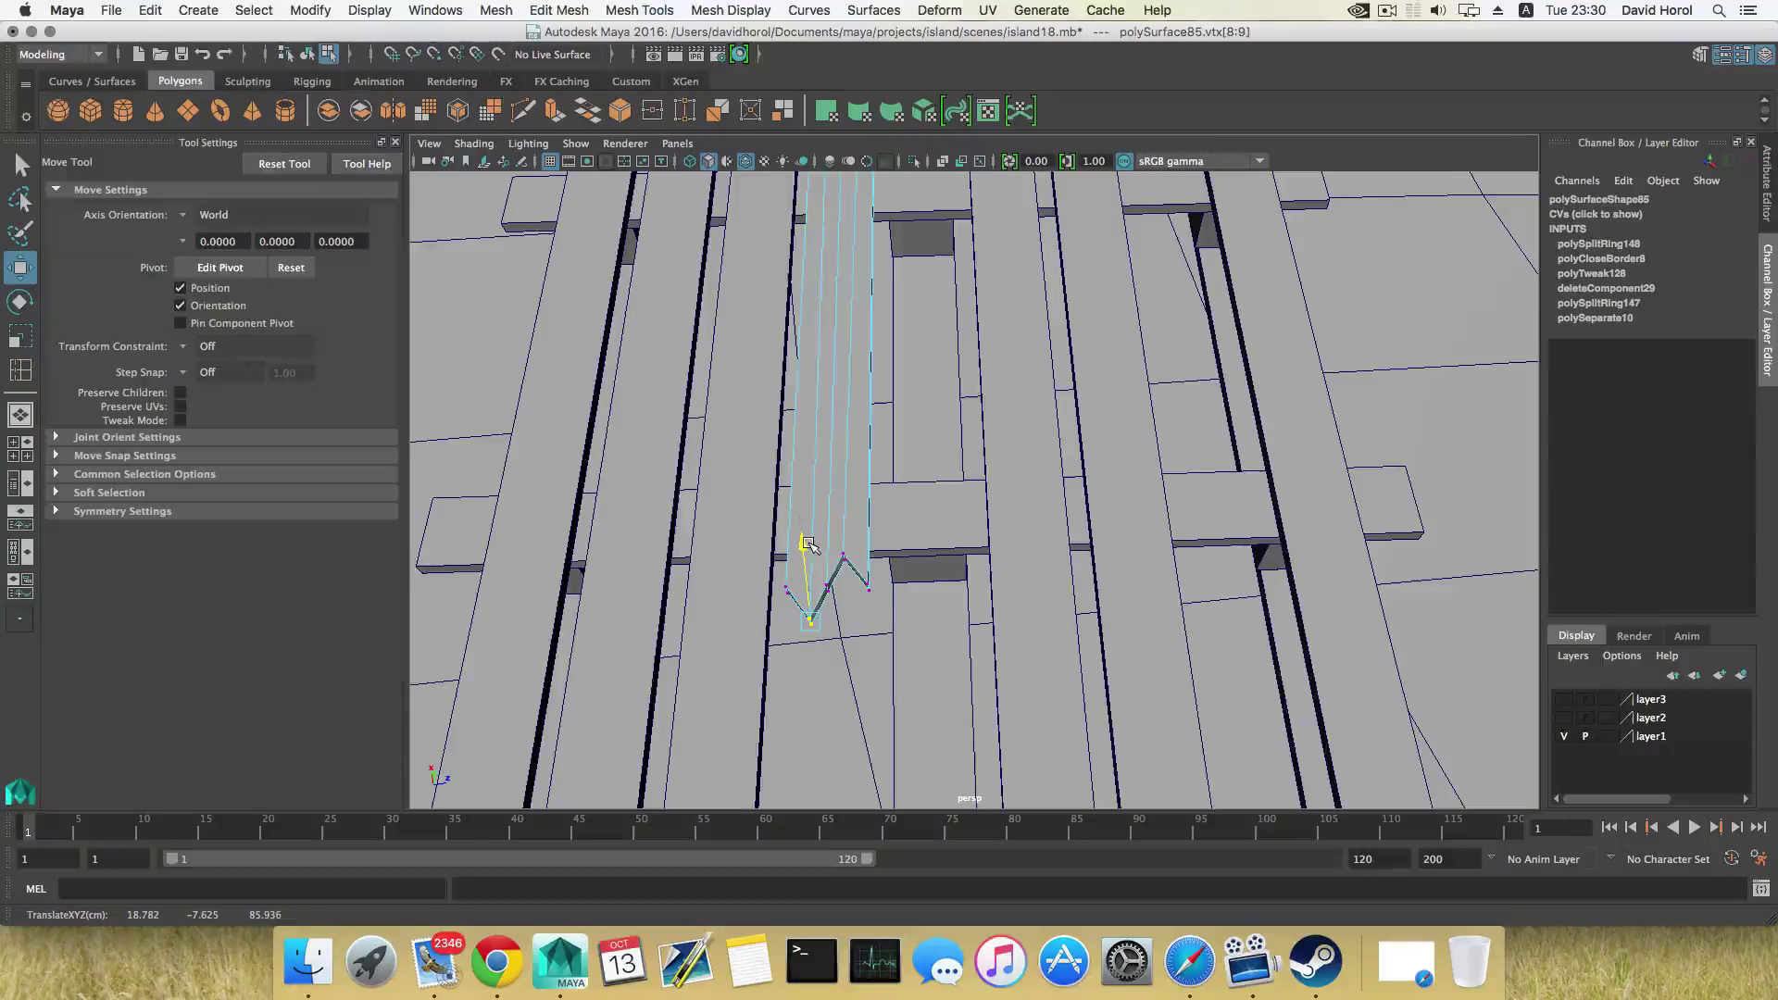
left_click_drag(900, 623, 1064, 622, "alt")
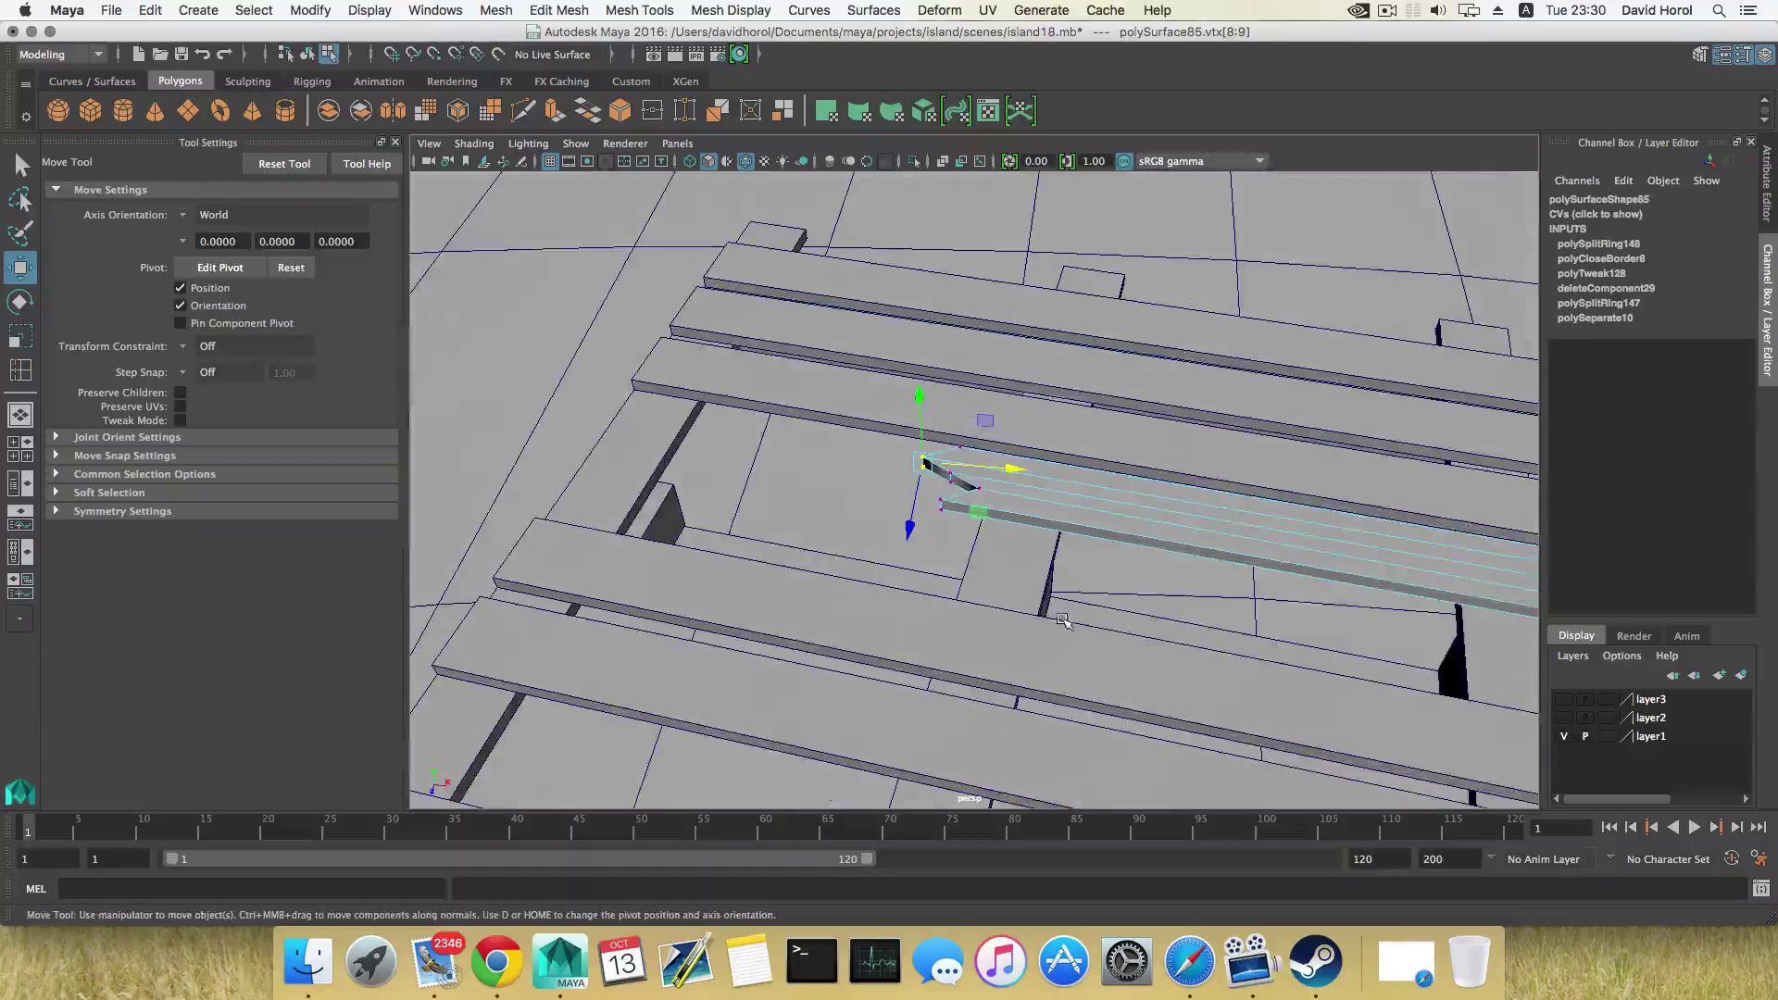
key("F8")
Duplicate the broken slat in place, reselect the original and center its pivot
scroll(1099, 539, "down", 5)
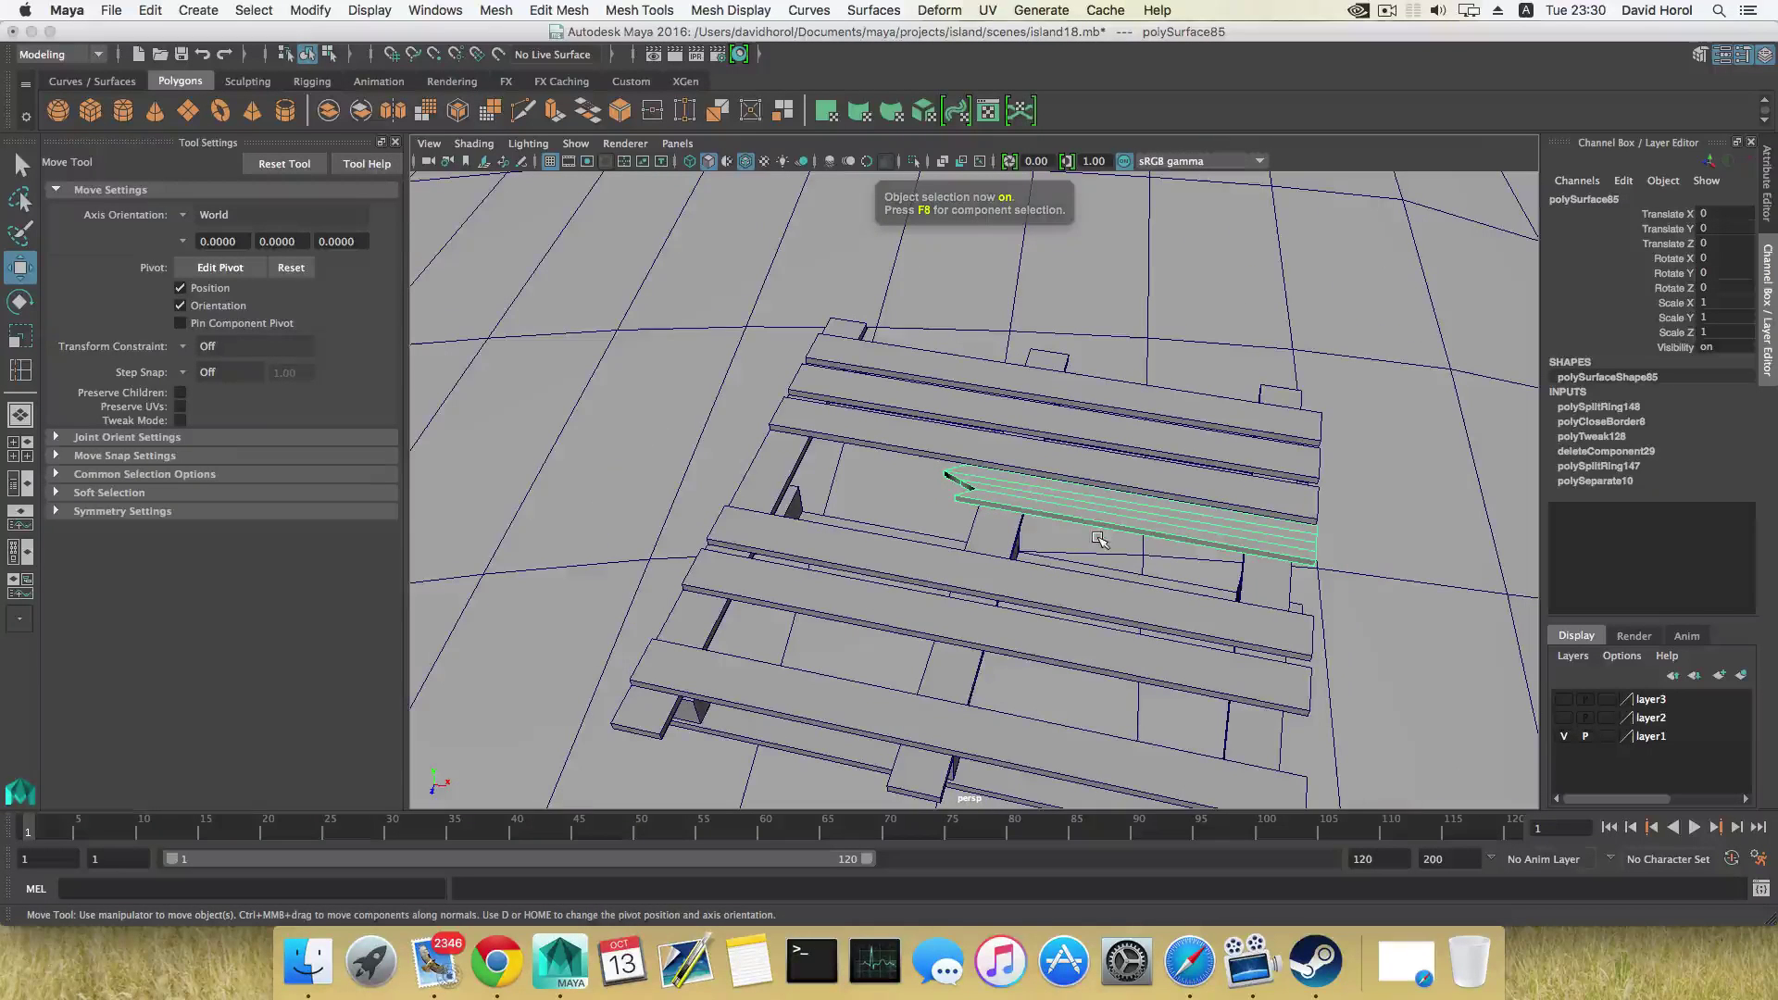
key("super+d")
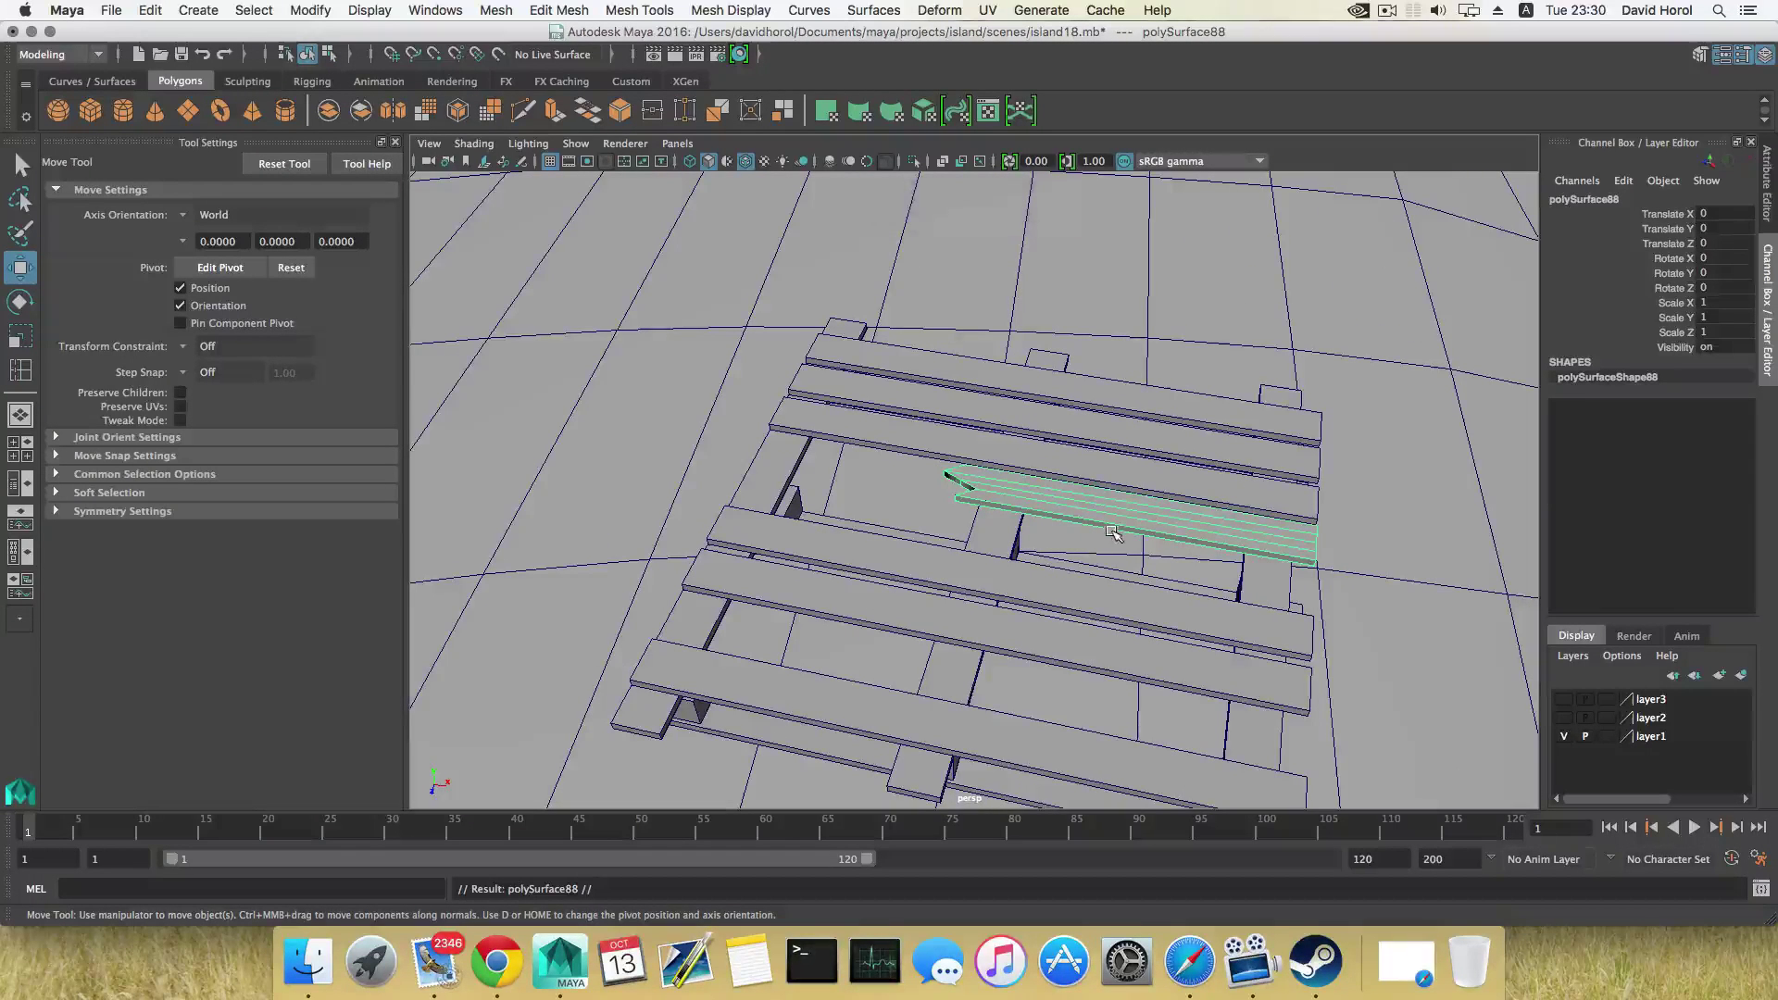
left_click(1125, 518)
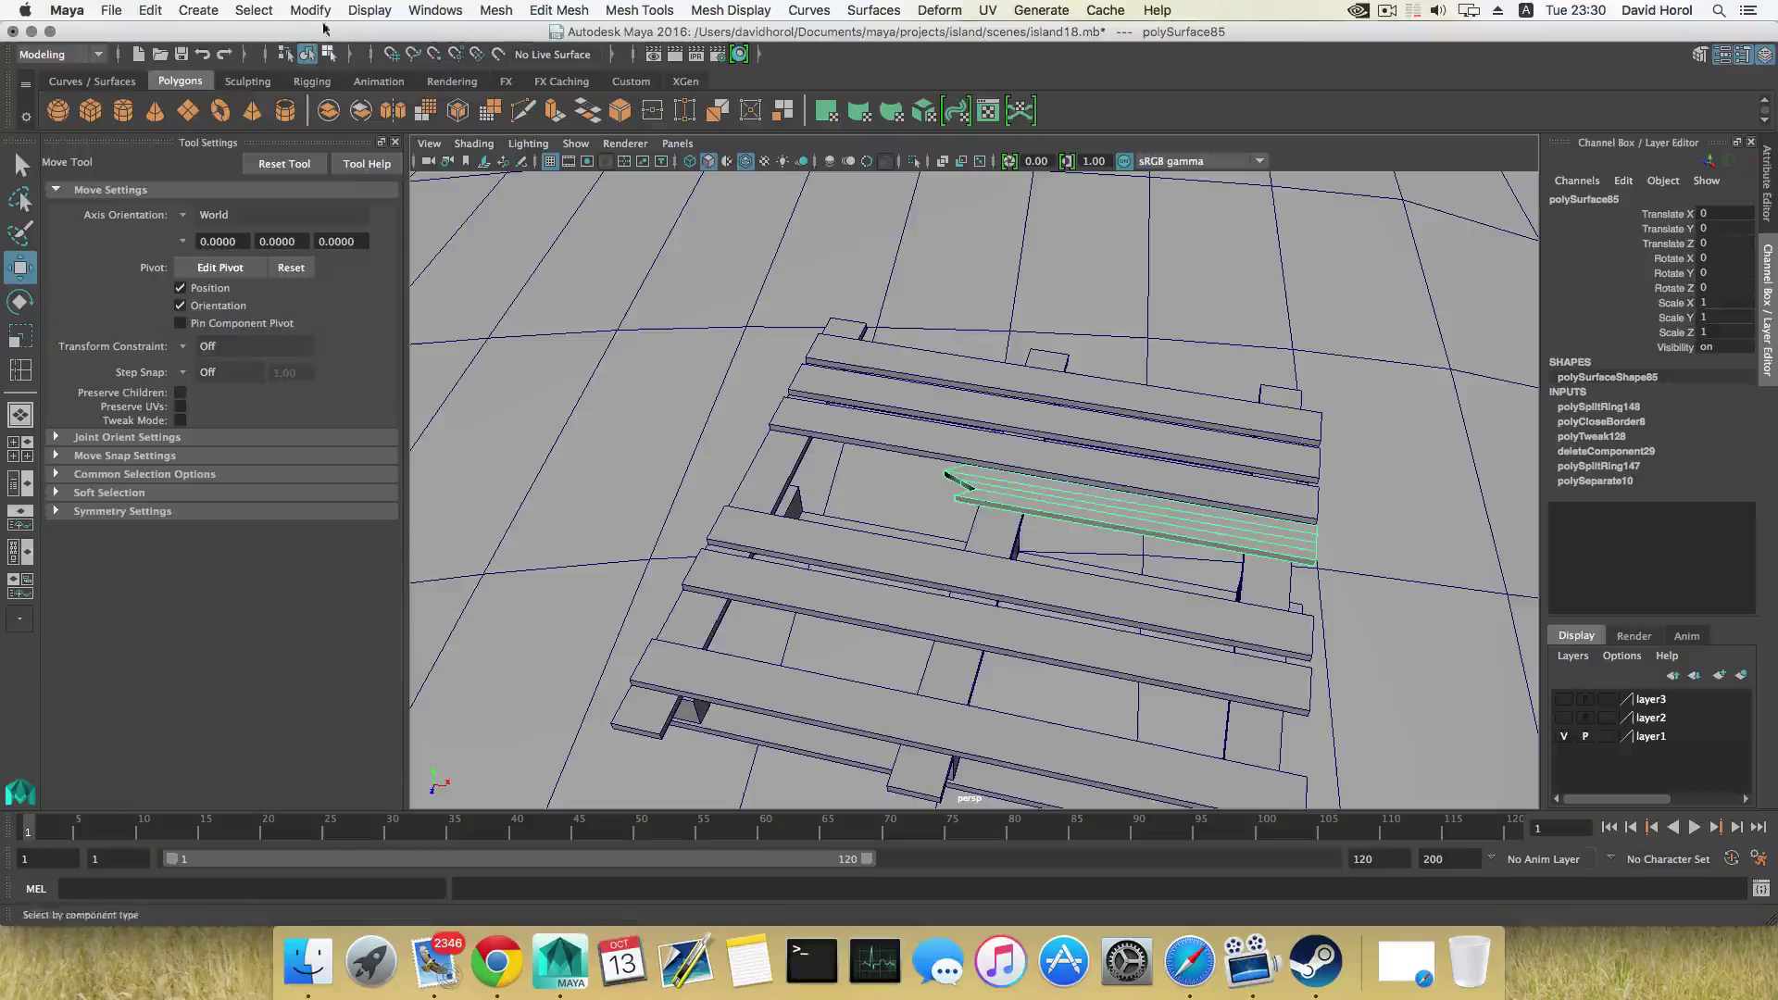
left_click(311, 11)
left_click(352, 127)
Move the selected broken slat toward the pallet's other gap and rotate it 180 degrees around Y
left_click_drag(963, 481, 720, 412, "alt")
key("e")
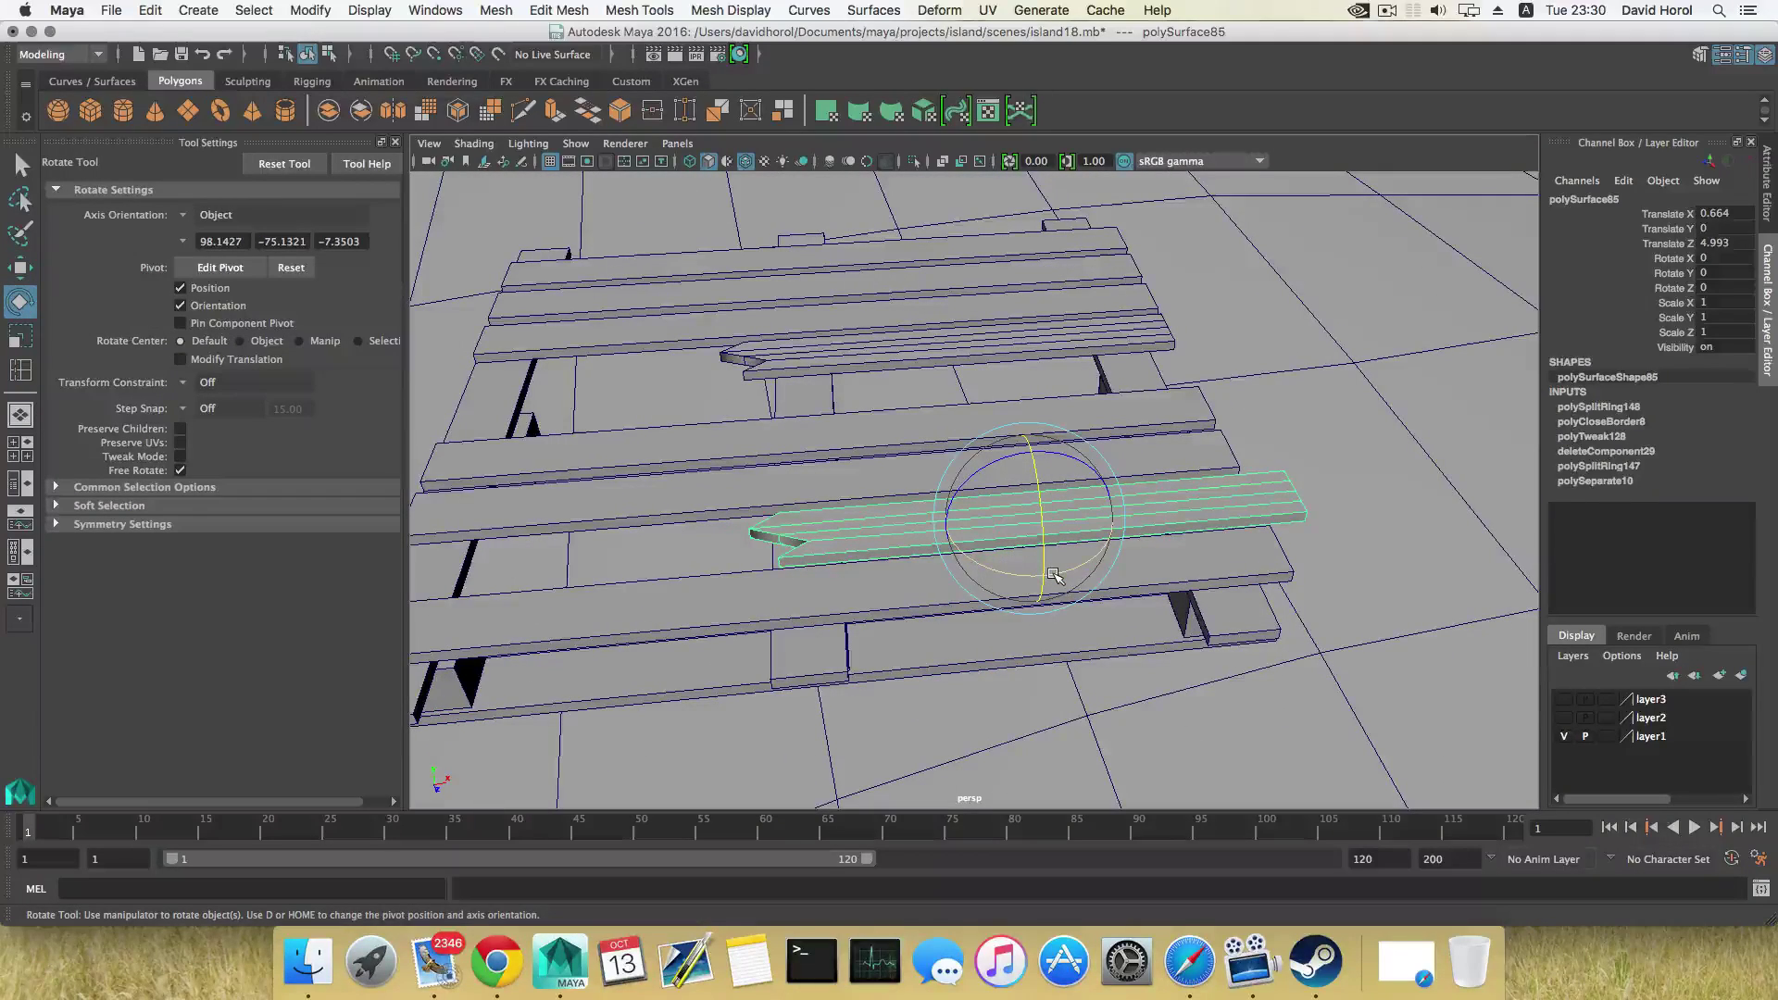
left_click_drag(1053, 576, 746, 597)
Fit the turned slat into the gap beside the outermost slat, with its straight end flush with the pallet's edge
key("w")
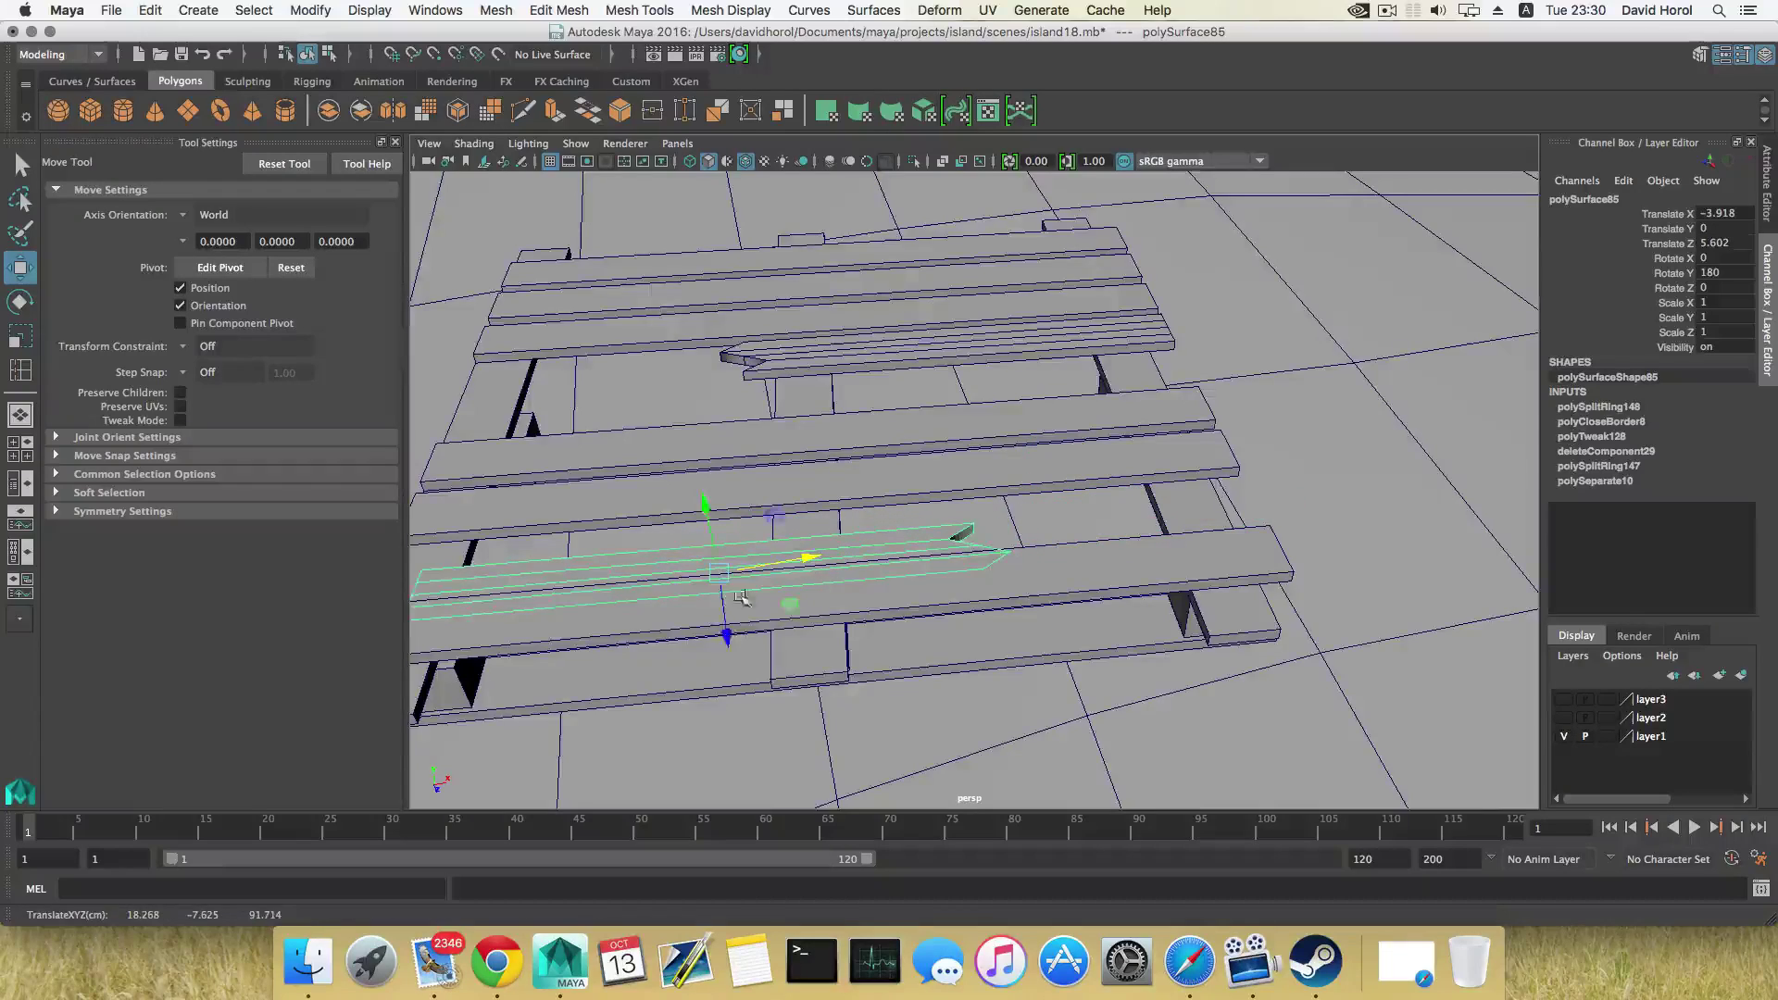
middle_click_drag(742, 611, 1008, 602, "alt")
left_click_drag(1102, 591, 1081, 568)
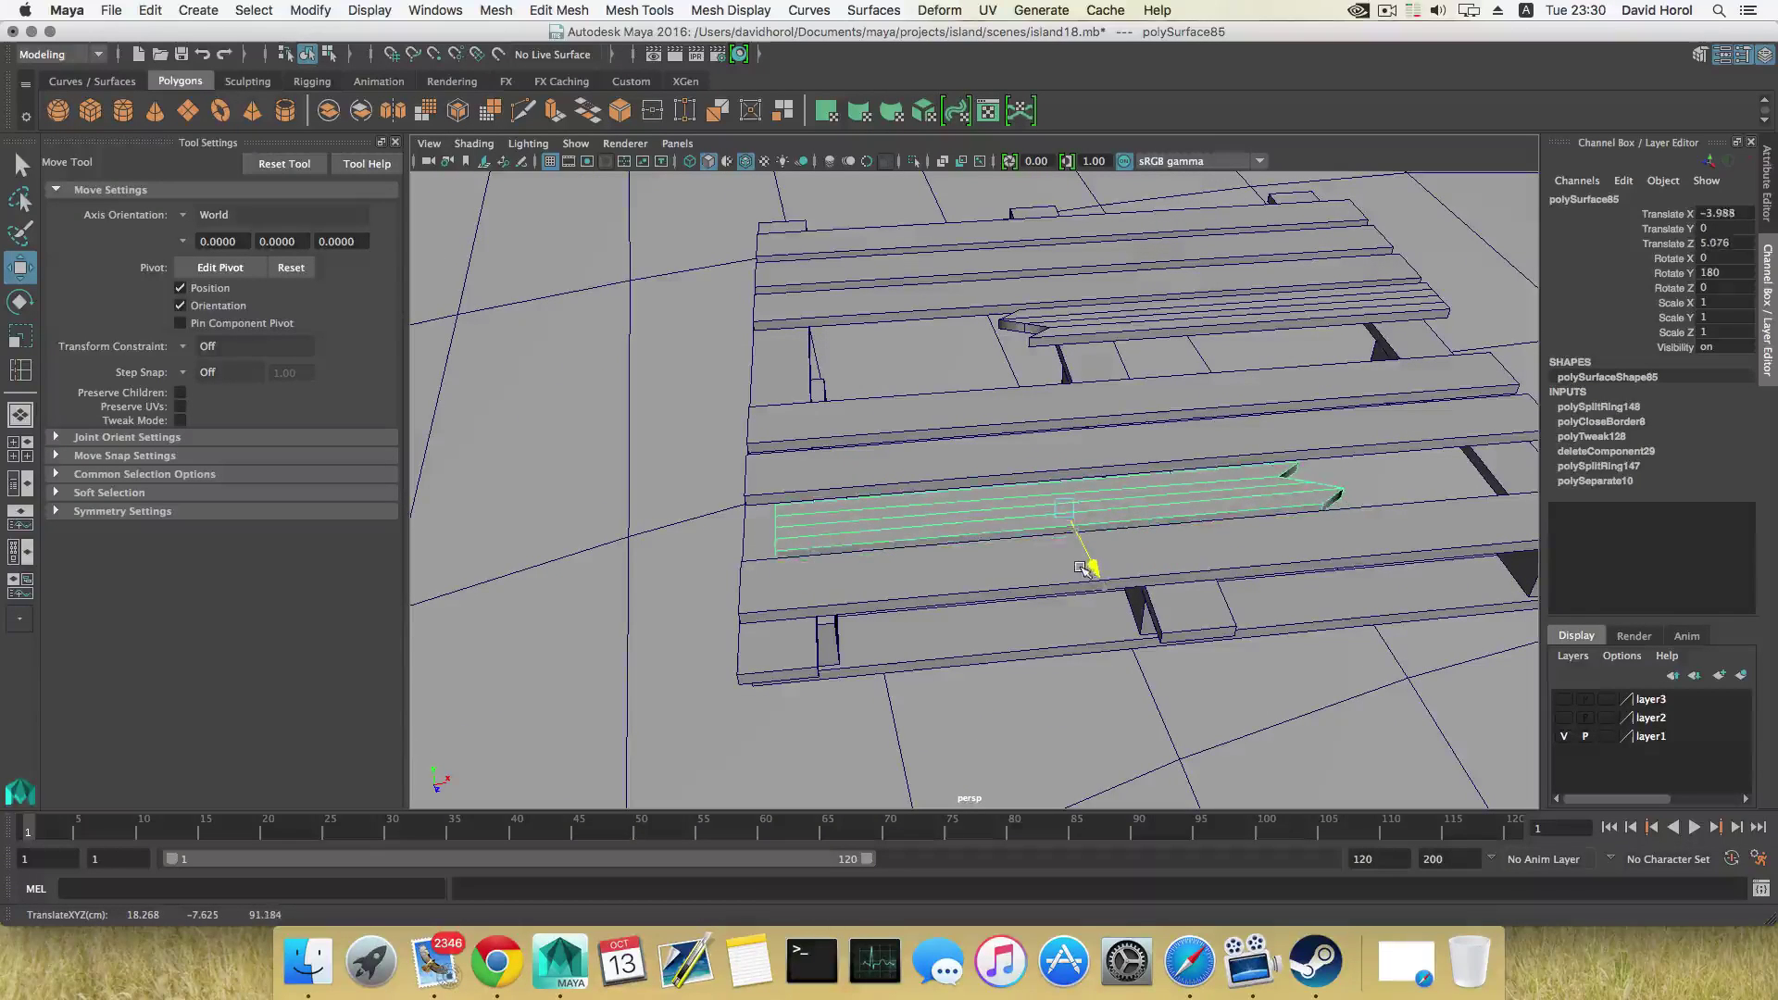
left_click_drag(1173, 498, 1115, 508)
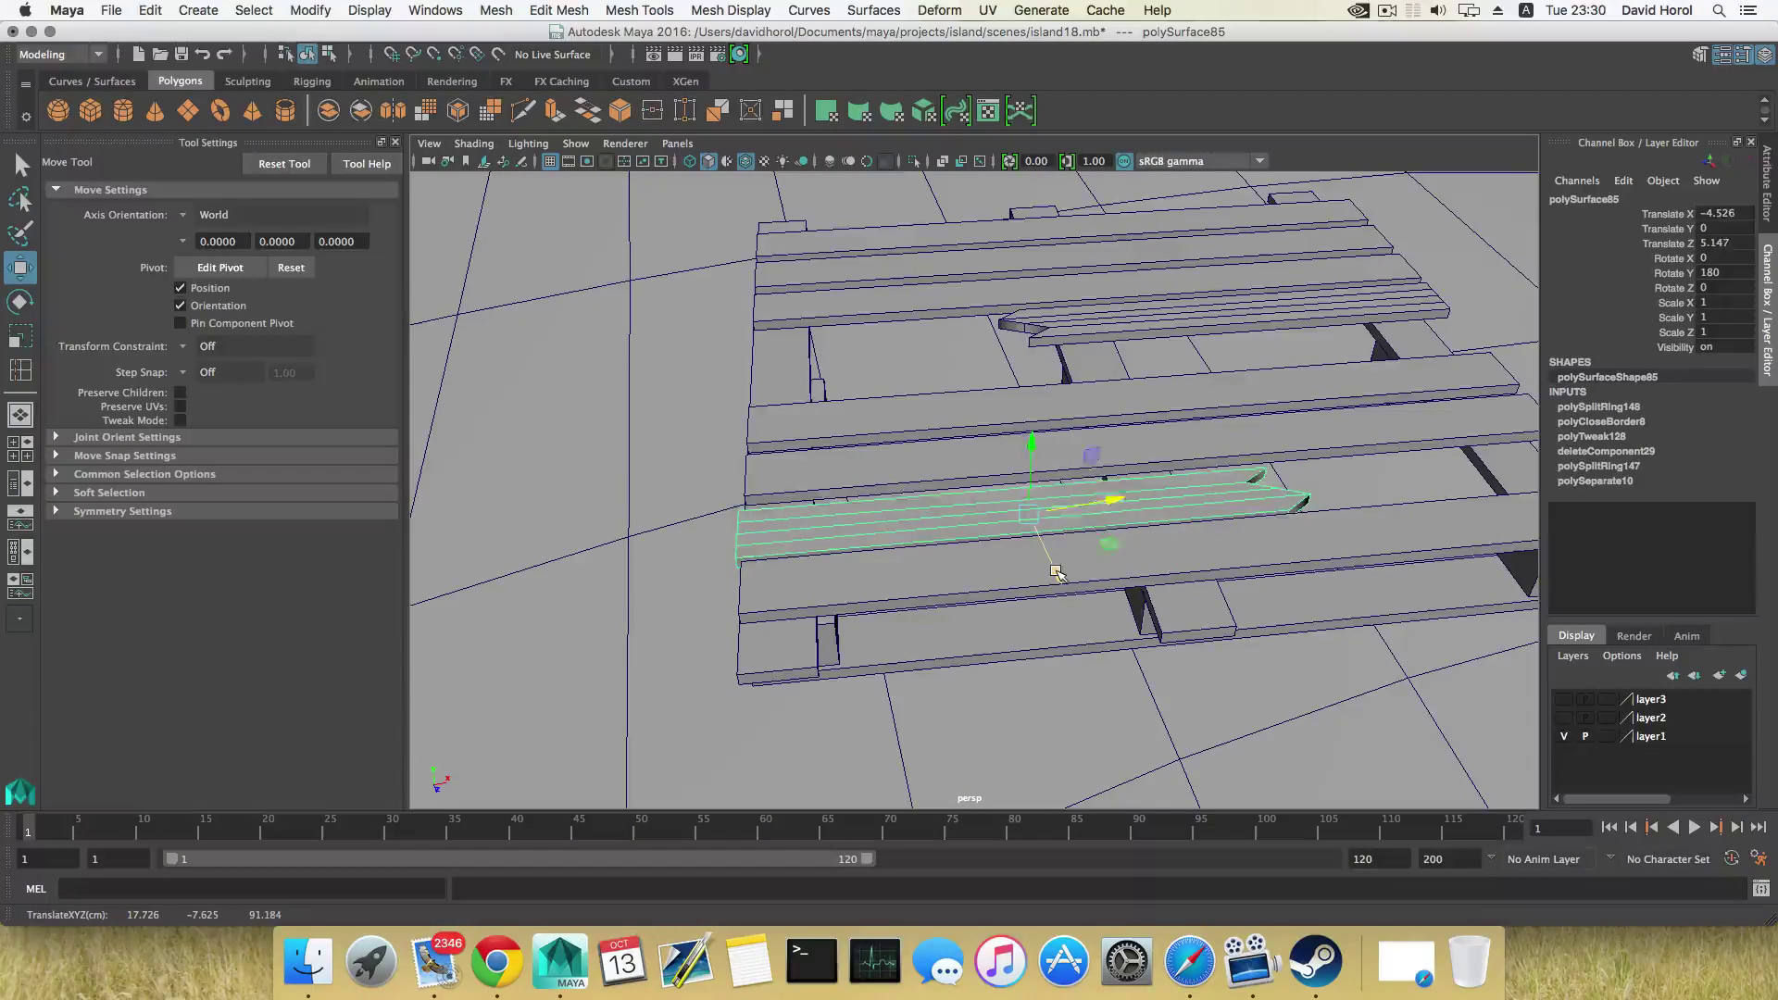
left_click_drag(1055, 572, 1044, 547)
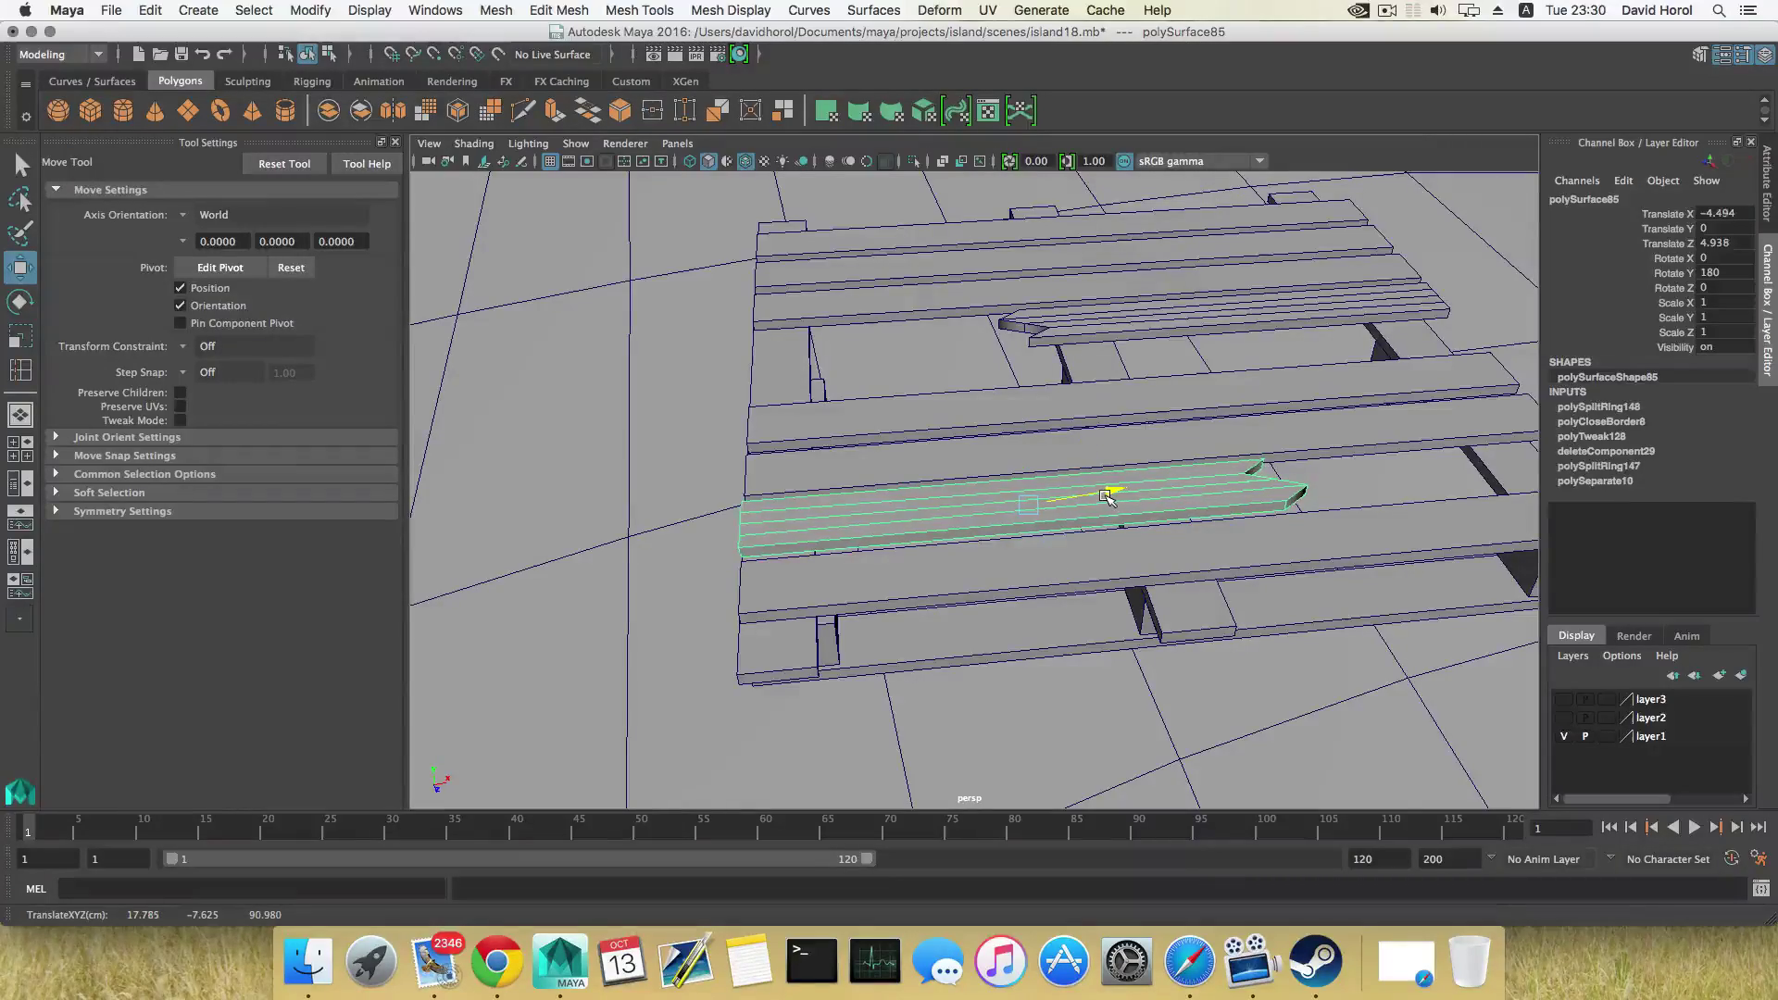
left_click_drag(1108, 497, 910, 477, "alt")
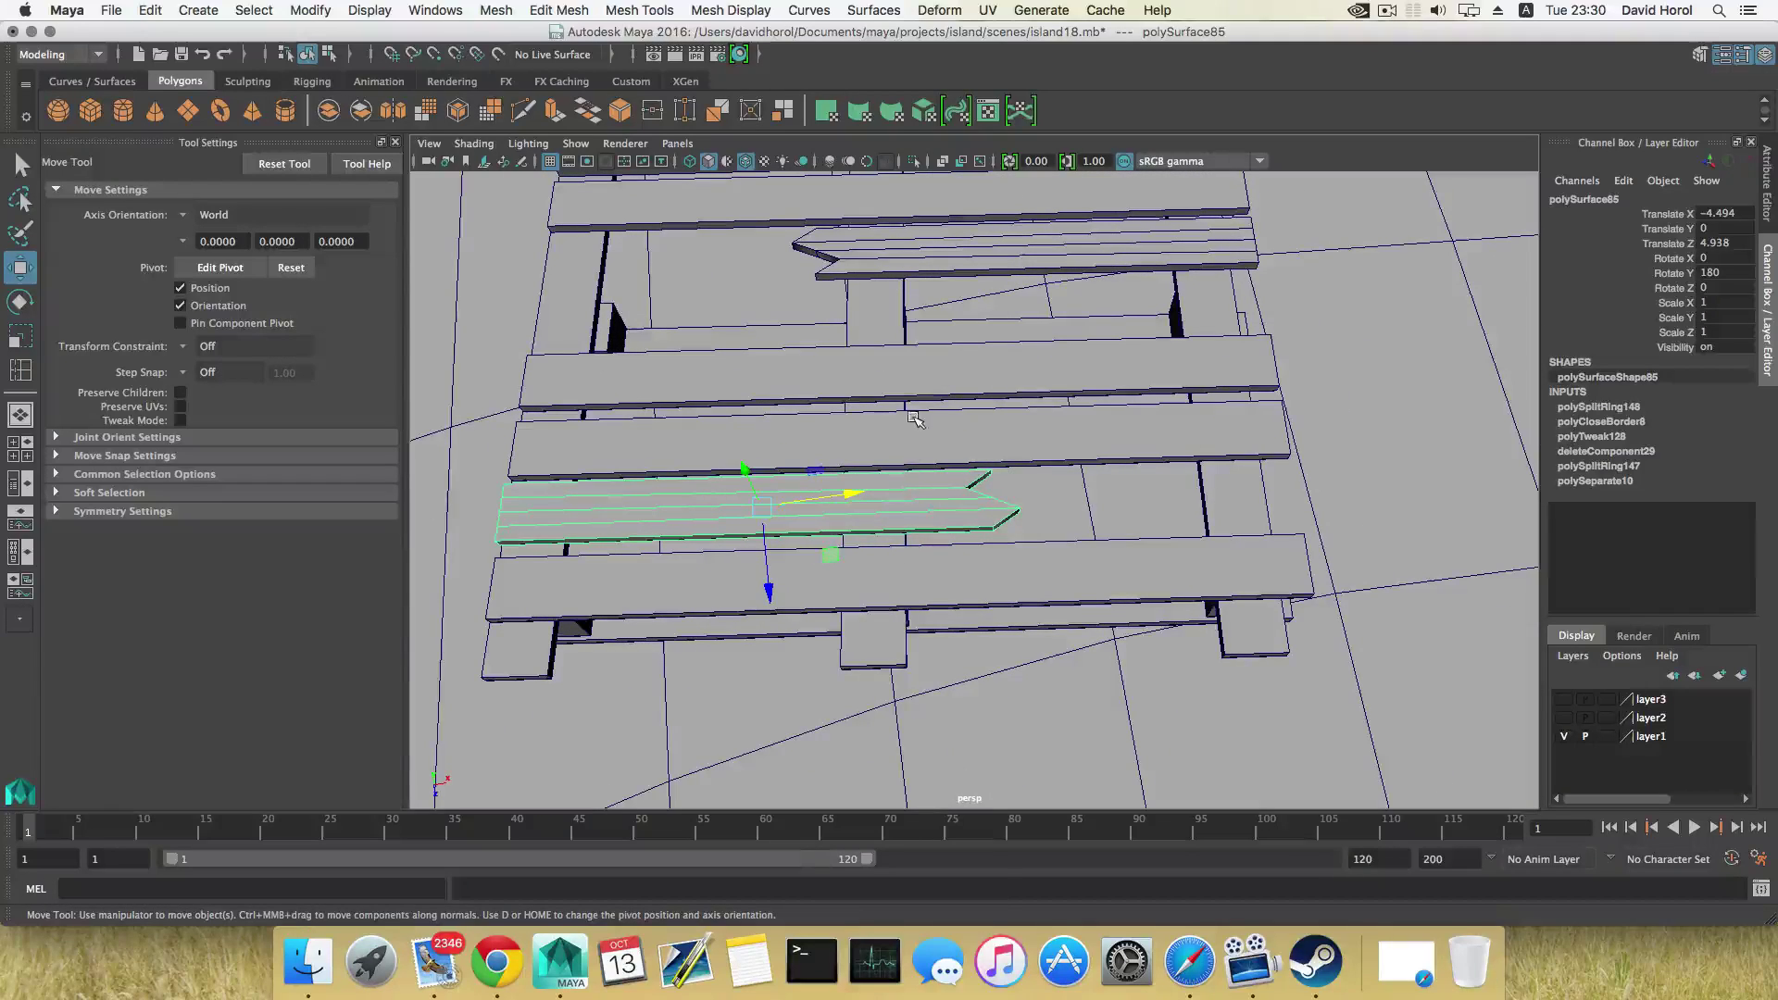
Shorten the turned slat by moving its broken-end vertices toward its straight end, keeping them aligned with the slat
right_click_drag(915, 419, 863, 422)
left_click(951, 495)
right_click_drag(949, 497, 906, 448)
left_click_drag(905, 448, 1046, 574)
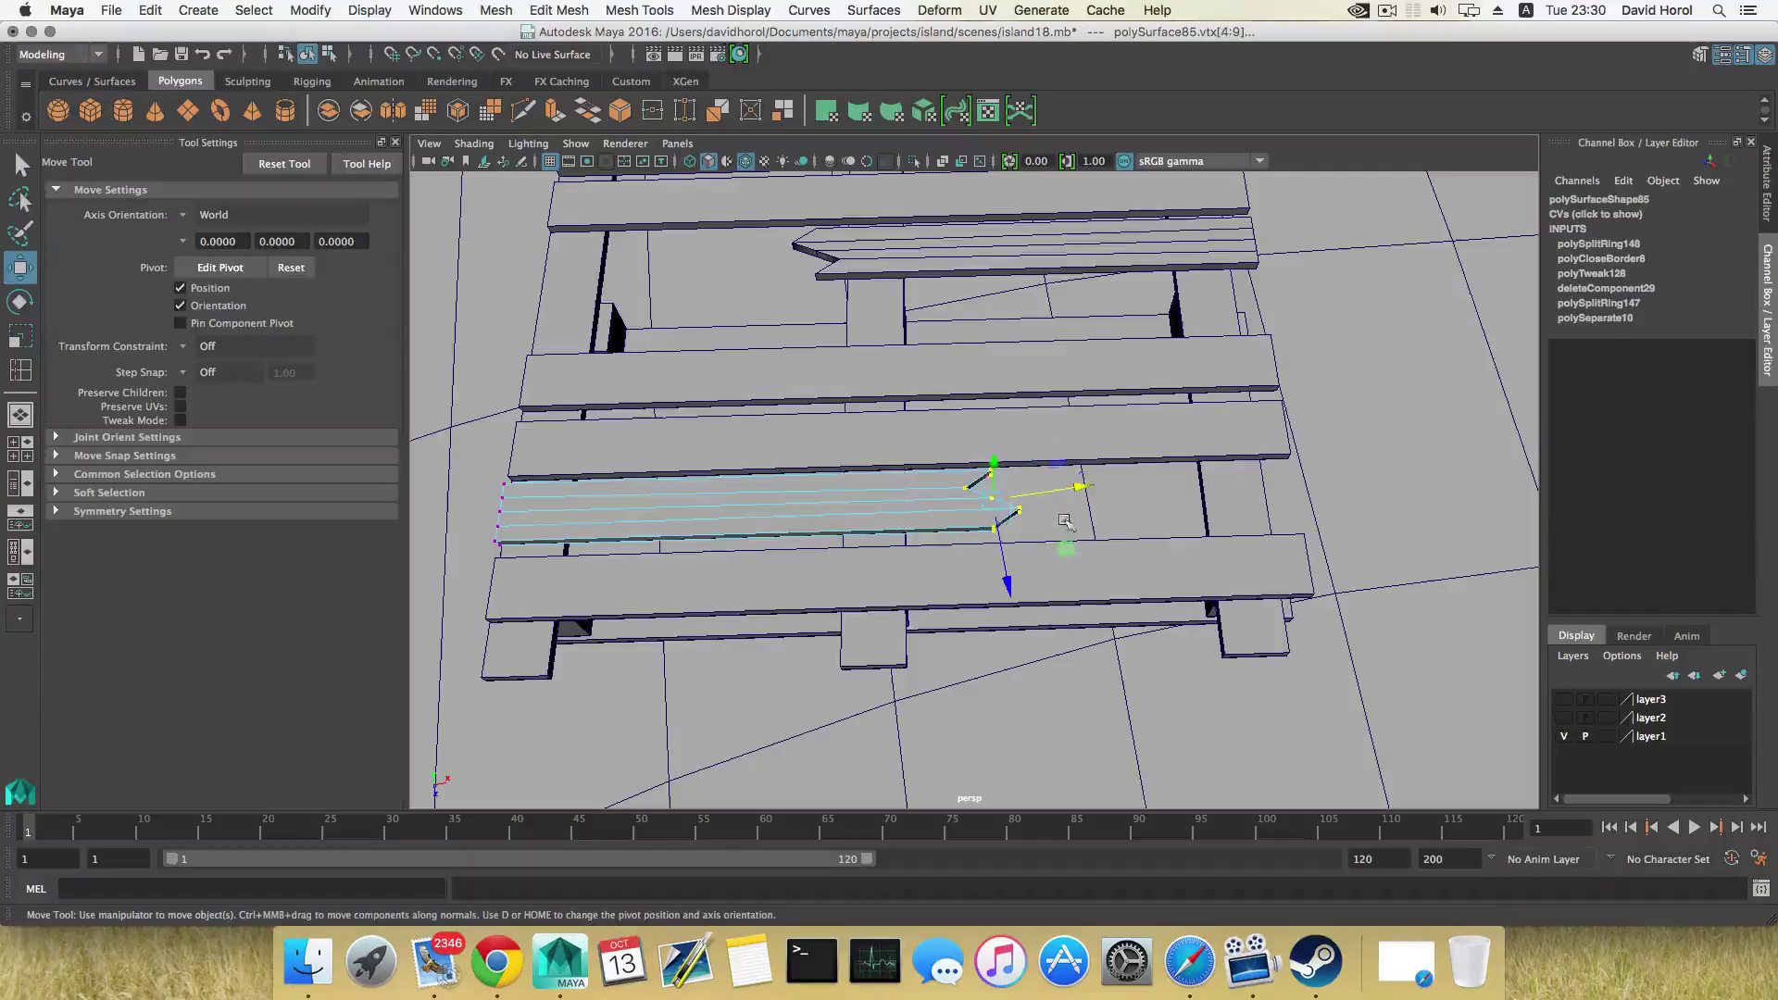
left_click_drag(1079, 490, 967, 527)
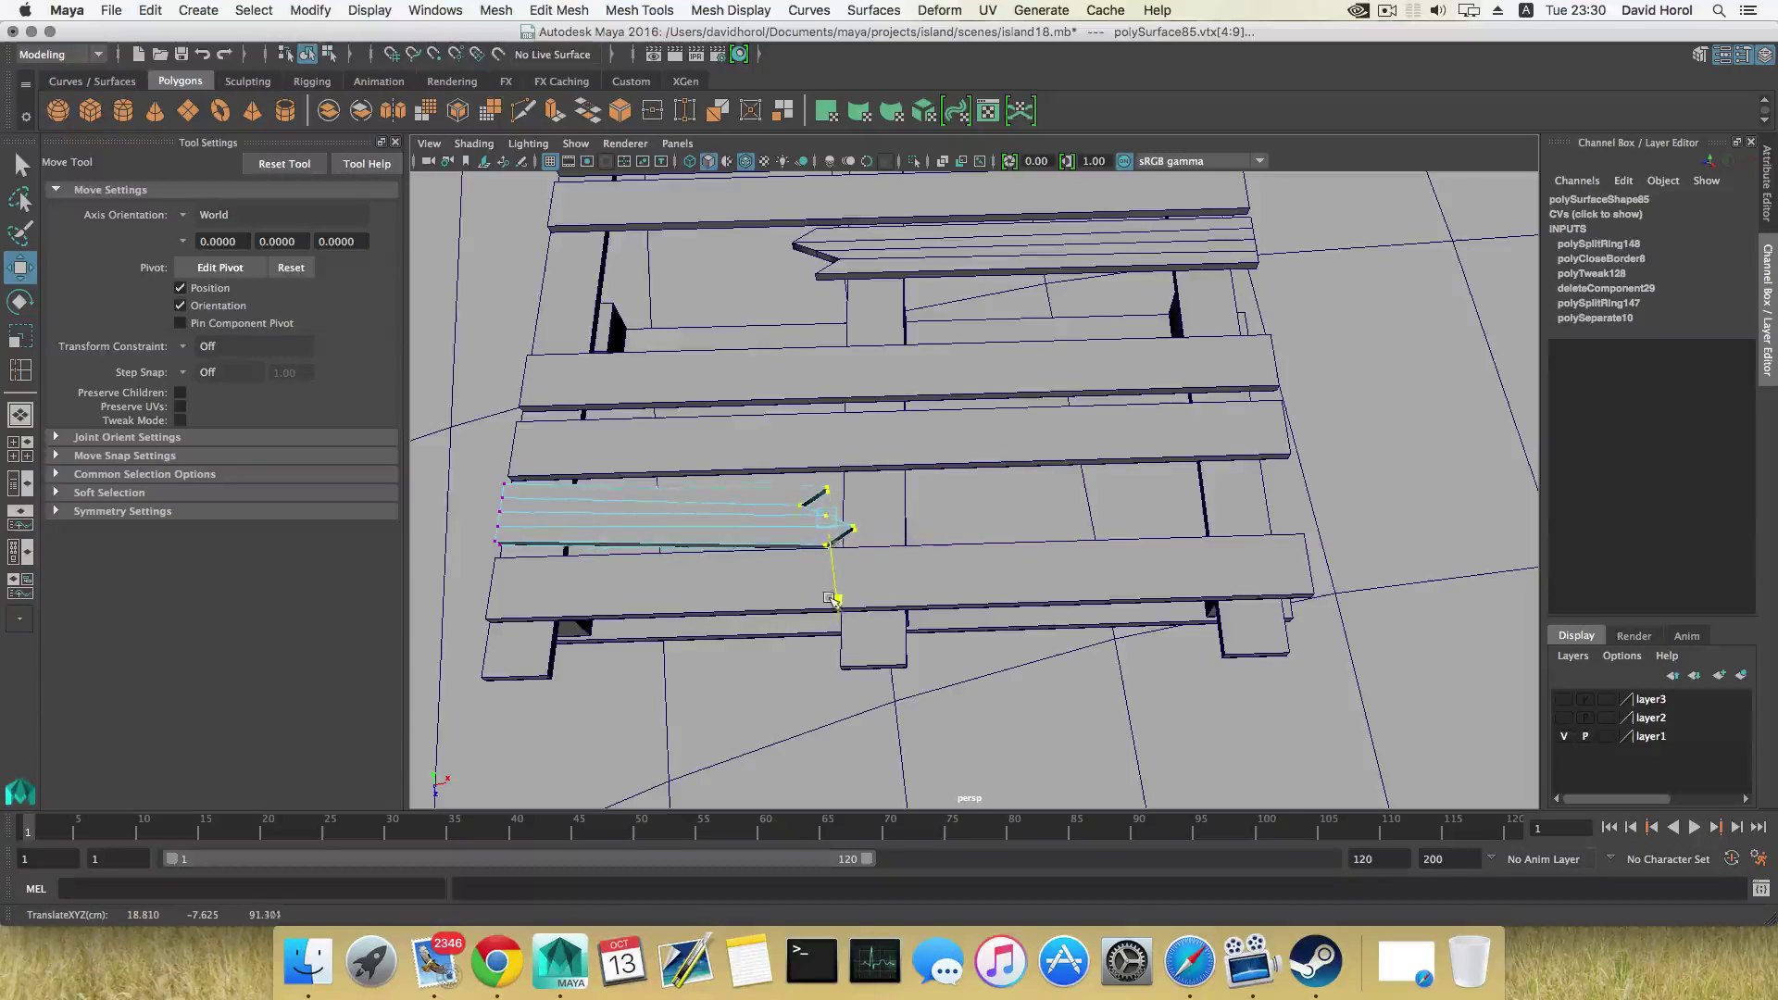
left_click_drag(831, 600, 829, 588)
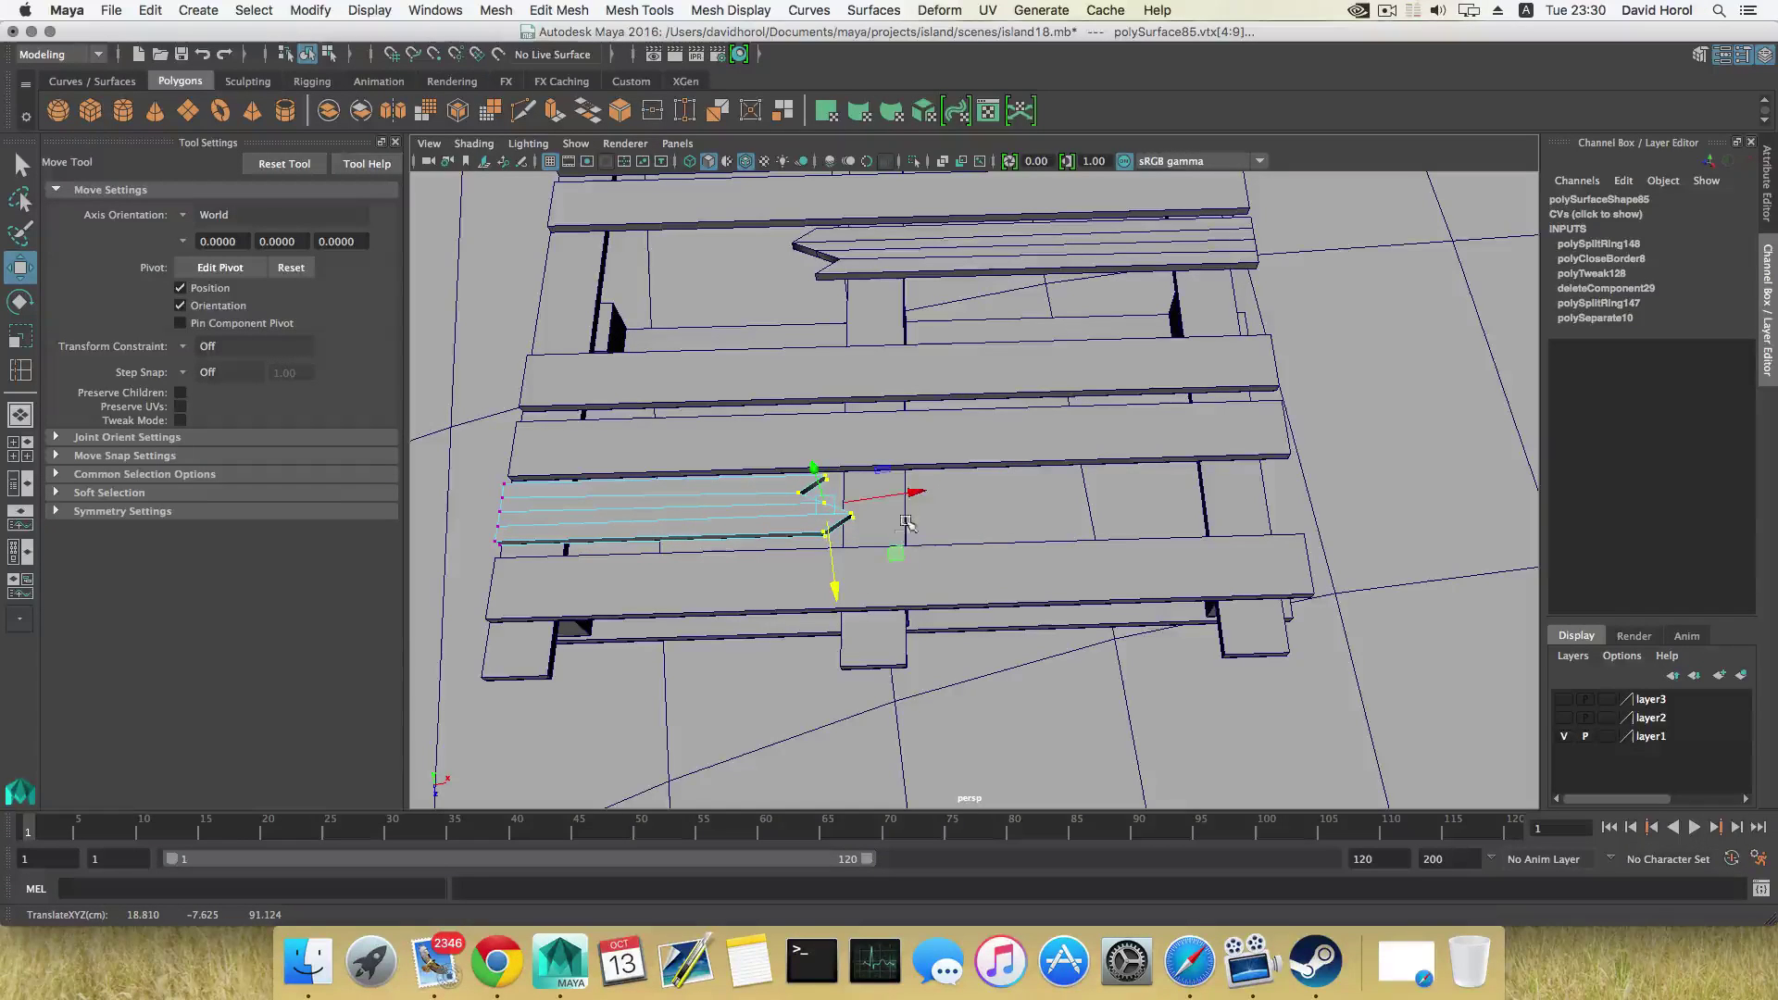
Raise the turned slat's broken end slightly above the pallet, then return to object selection
left_click_drag(800, 604, 789, 504)
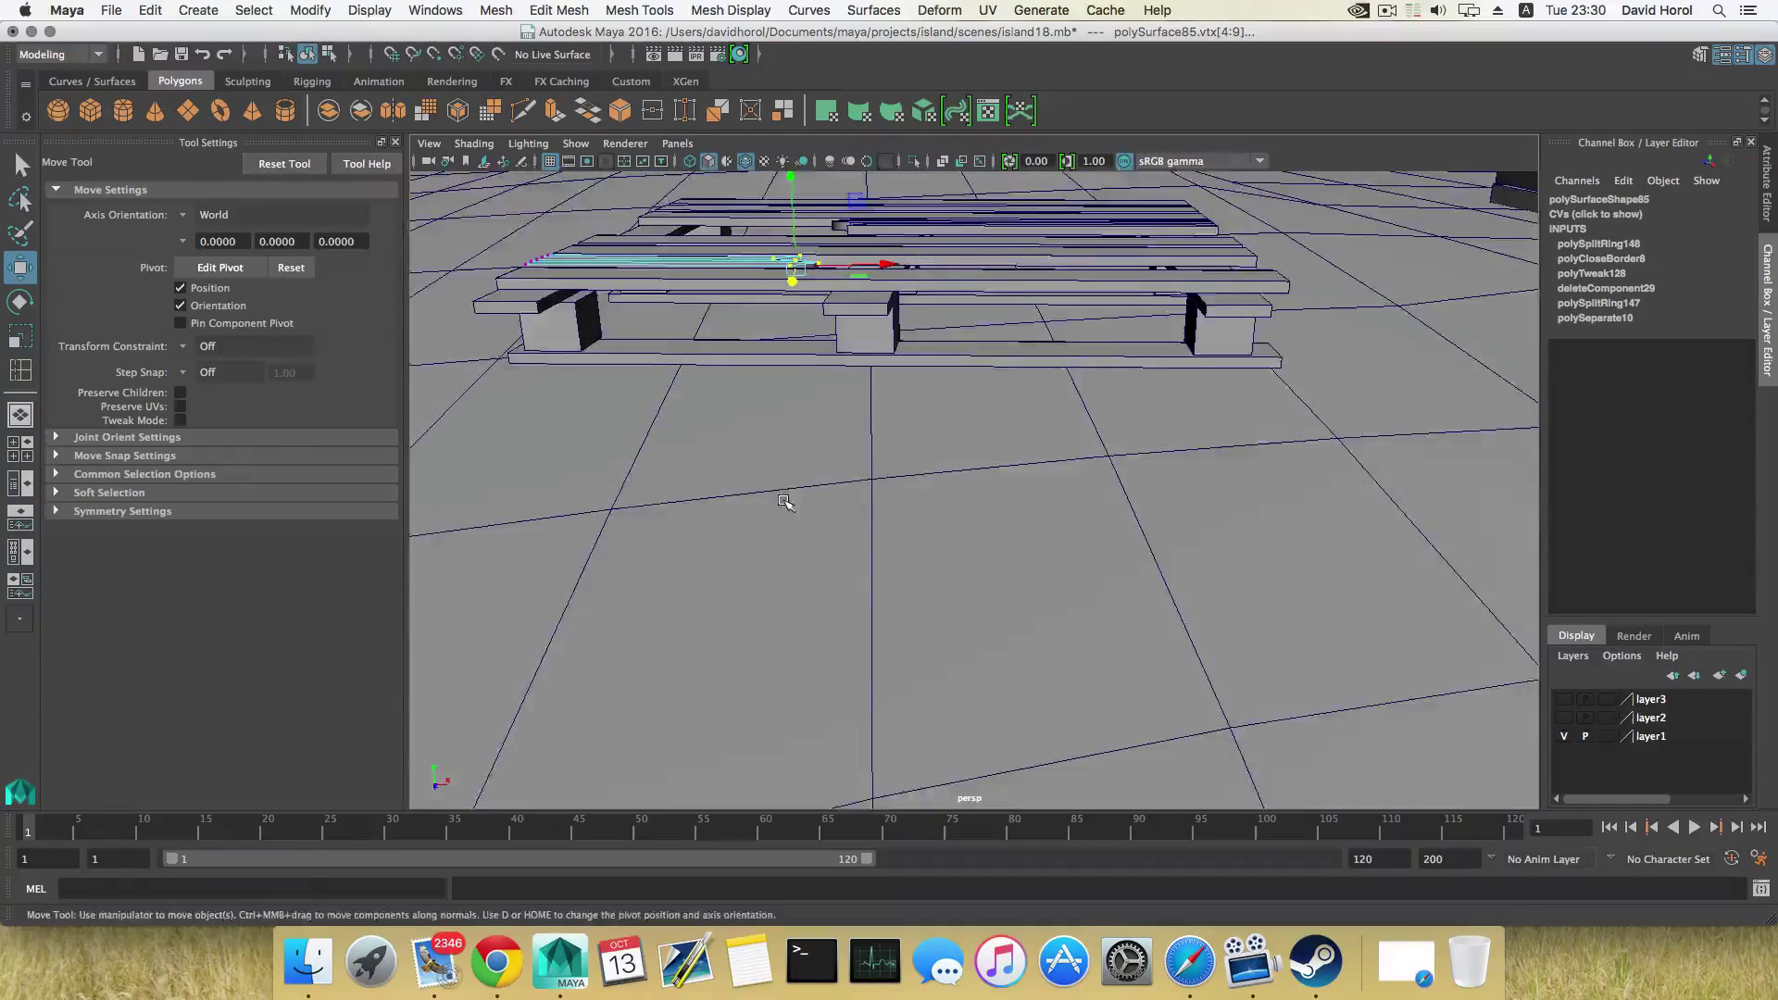
middle_click_drag(790, 503, 852, 706, "alt")
left_click_drag(848, 440, 848, 415)
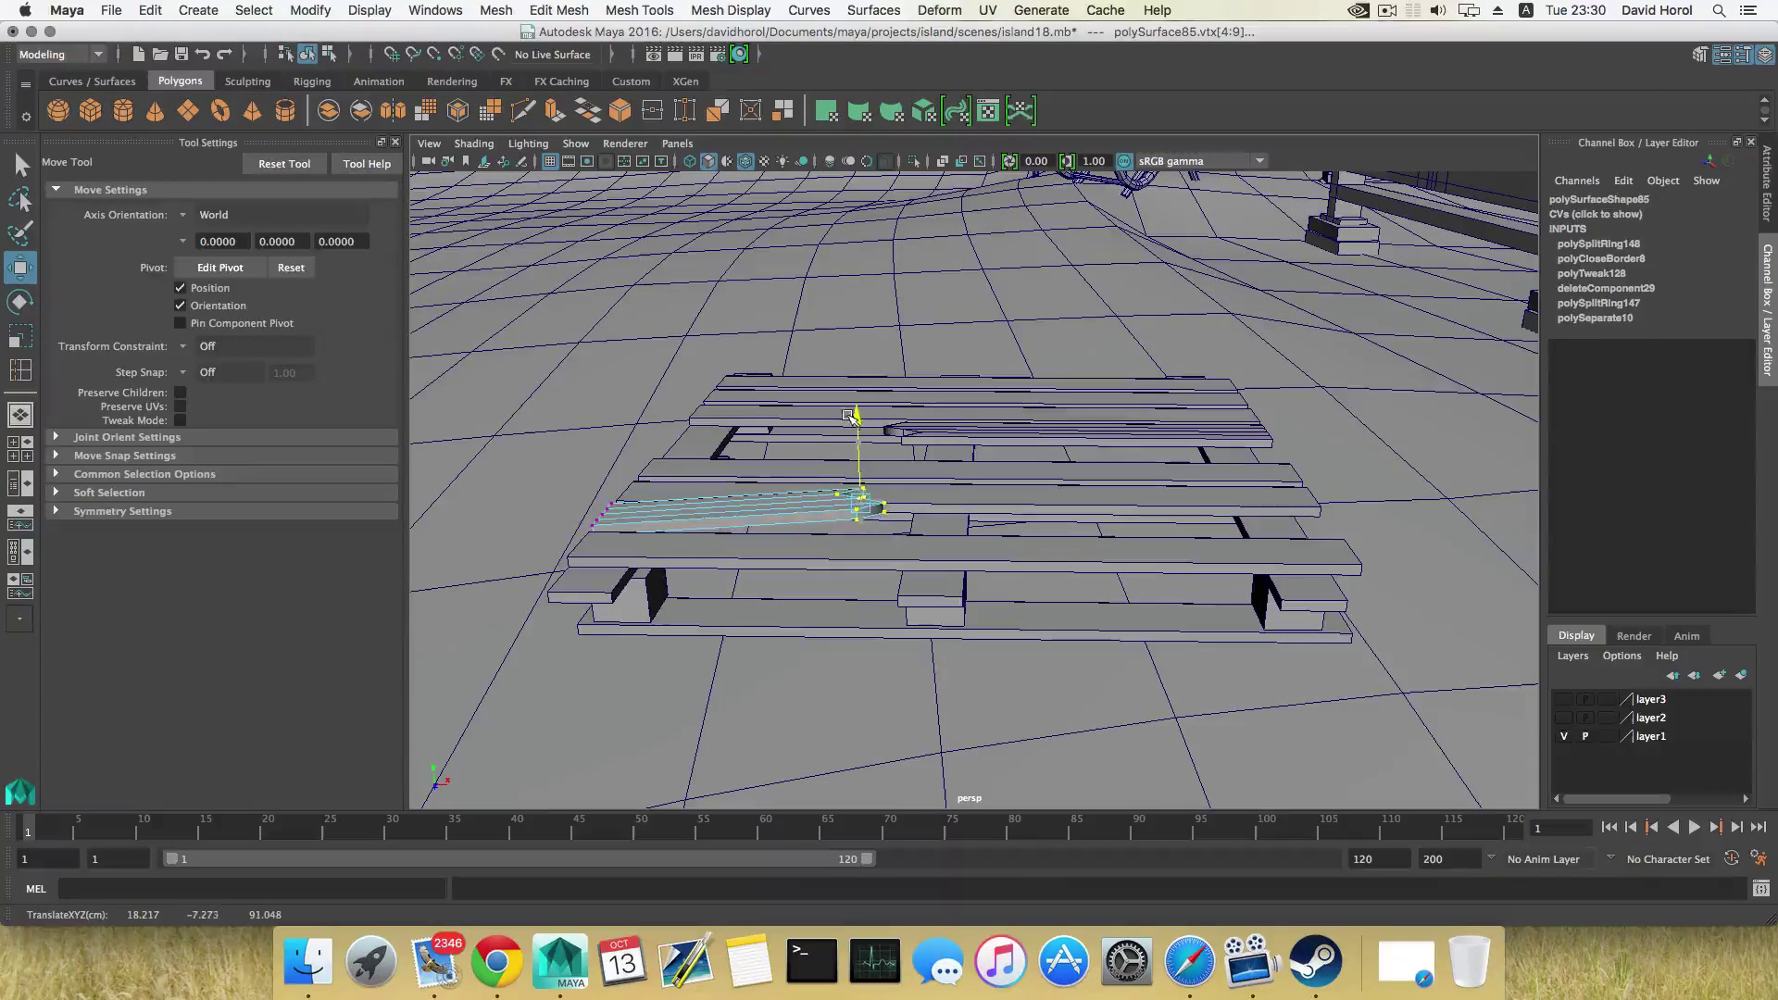
left_click_drag(886, 500, 794, 568, "alt")
key("F8")
key("F8")
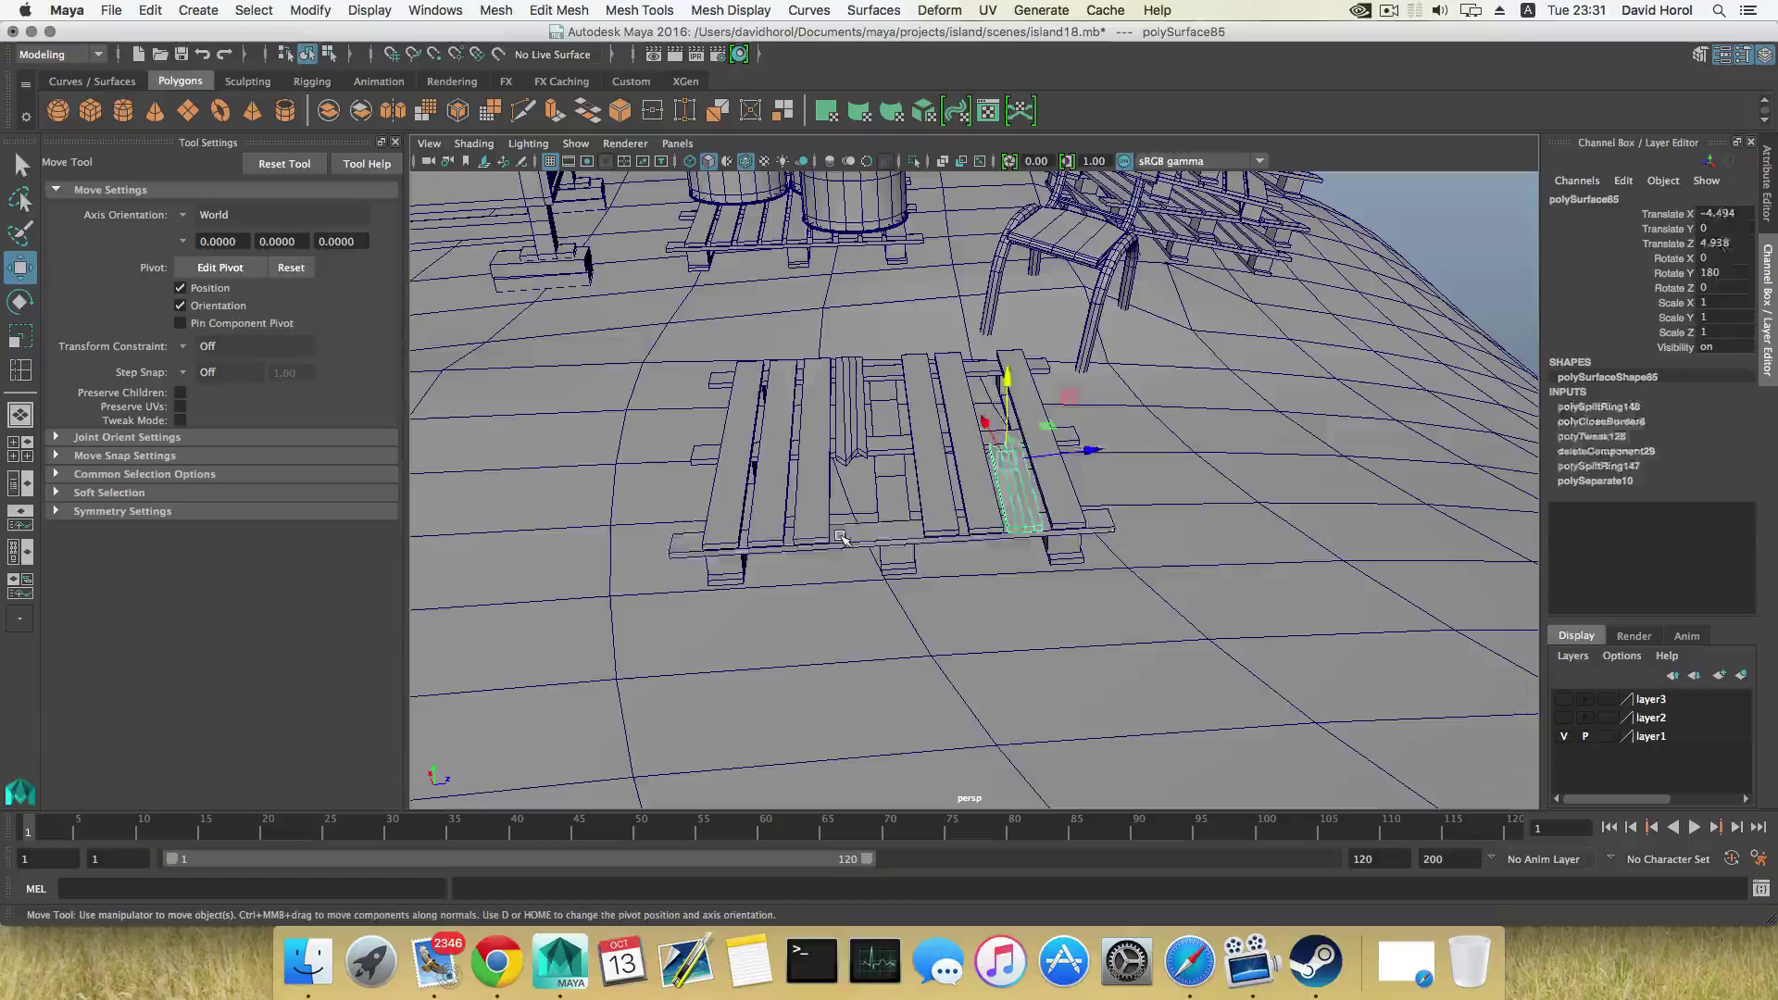
Insert an edge loop across the middle of the cross board under the slat ends and bevel it at fraction 0.5
left_click(838, 542)
right_click_drag(867, 535, 860, 400)
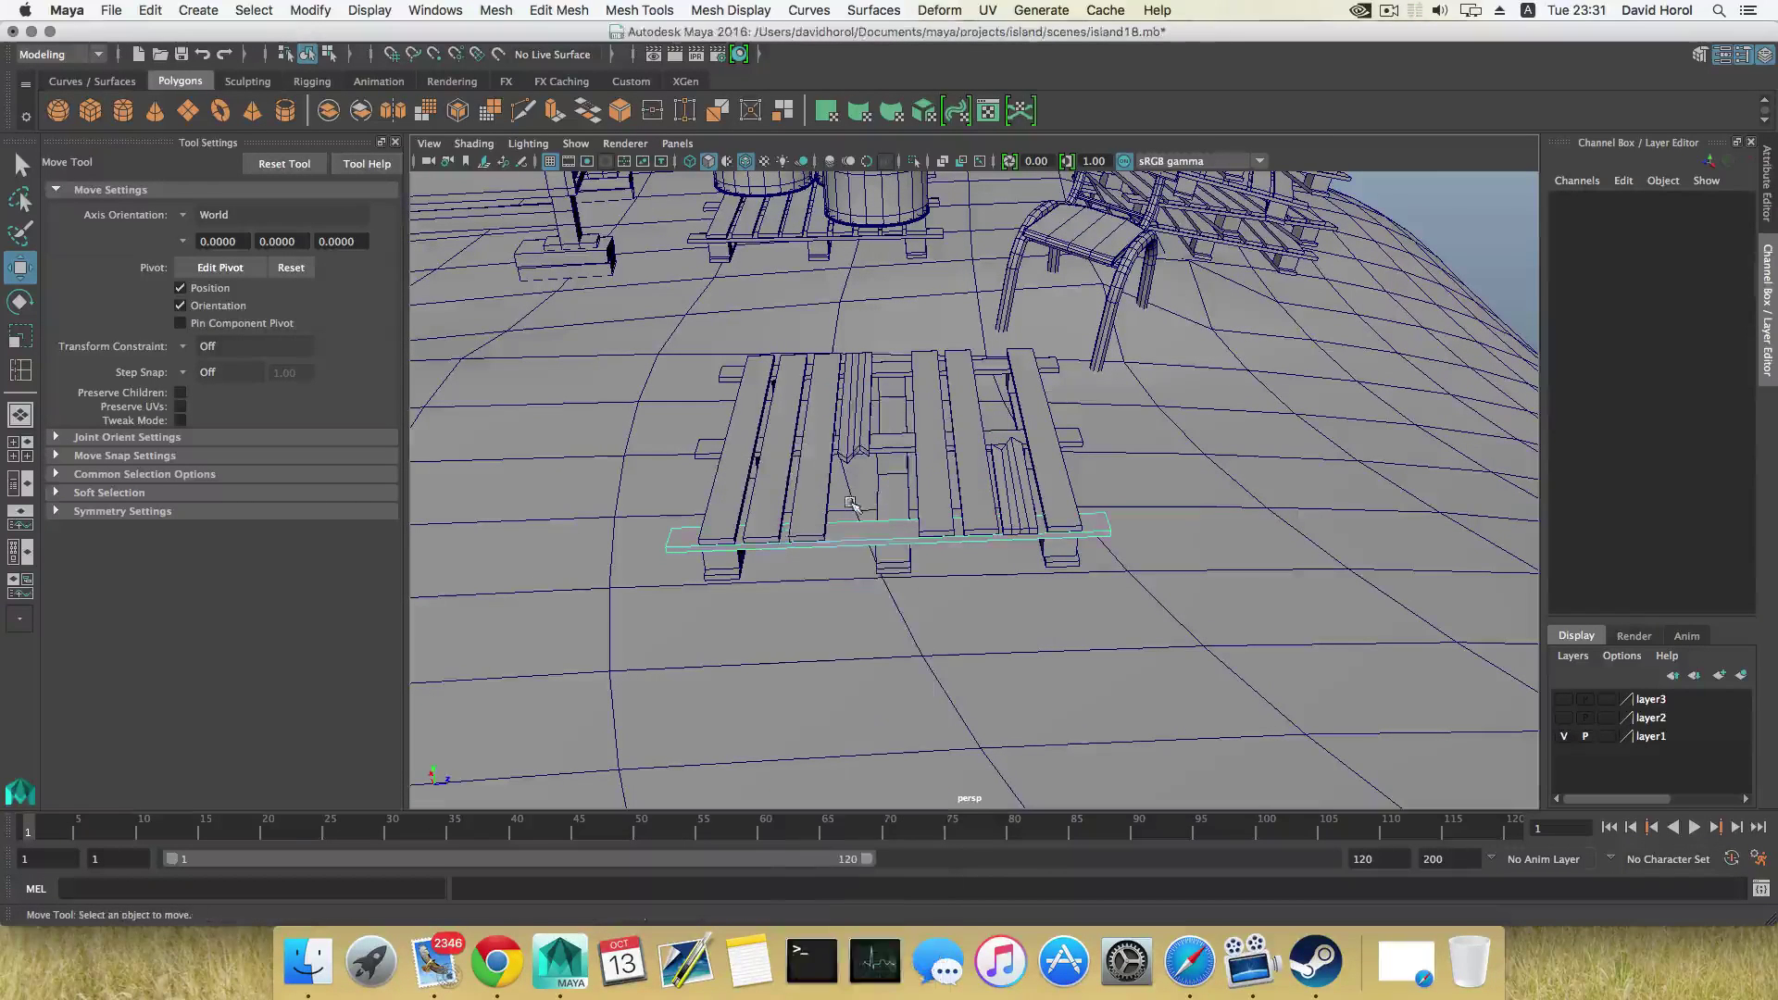
left_click(852, 535)
mouse_move(853, 537)
right_mouse_down("ctrl")
mouse_move(798, 565)
mouse_move(861, 569)
mouse_move(880, 546)
right_mouse_up("ctrl")
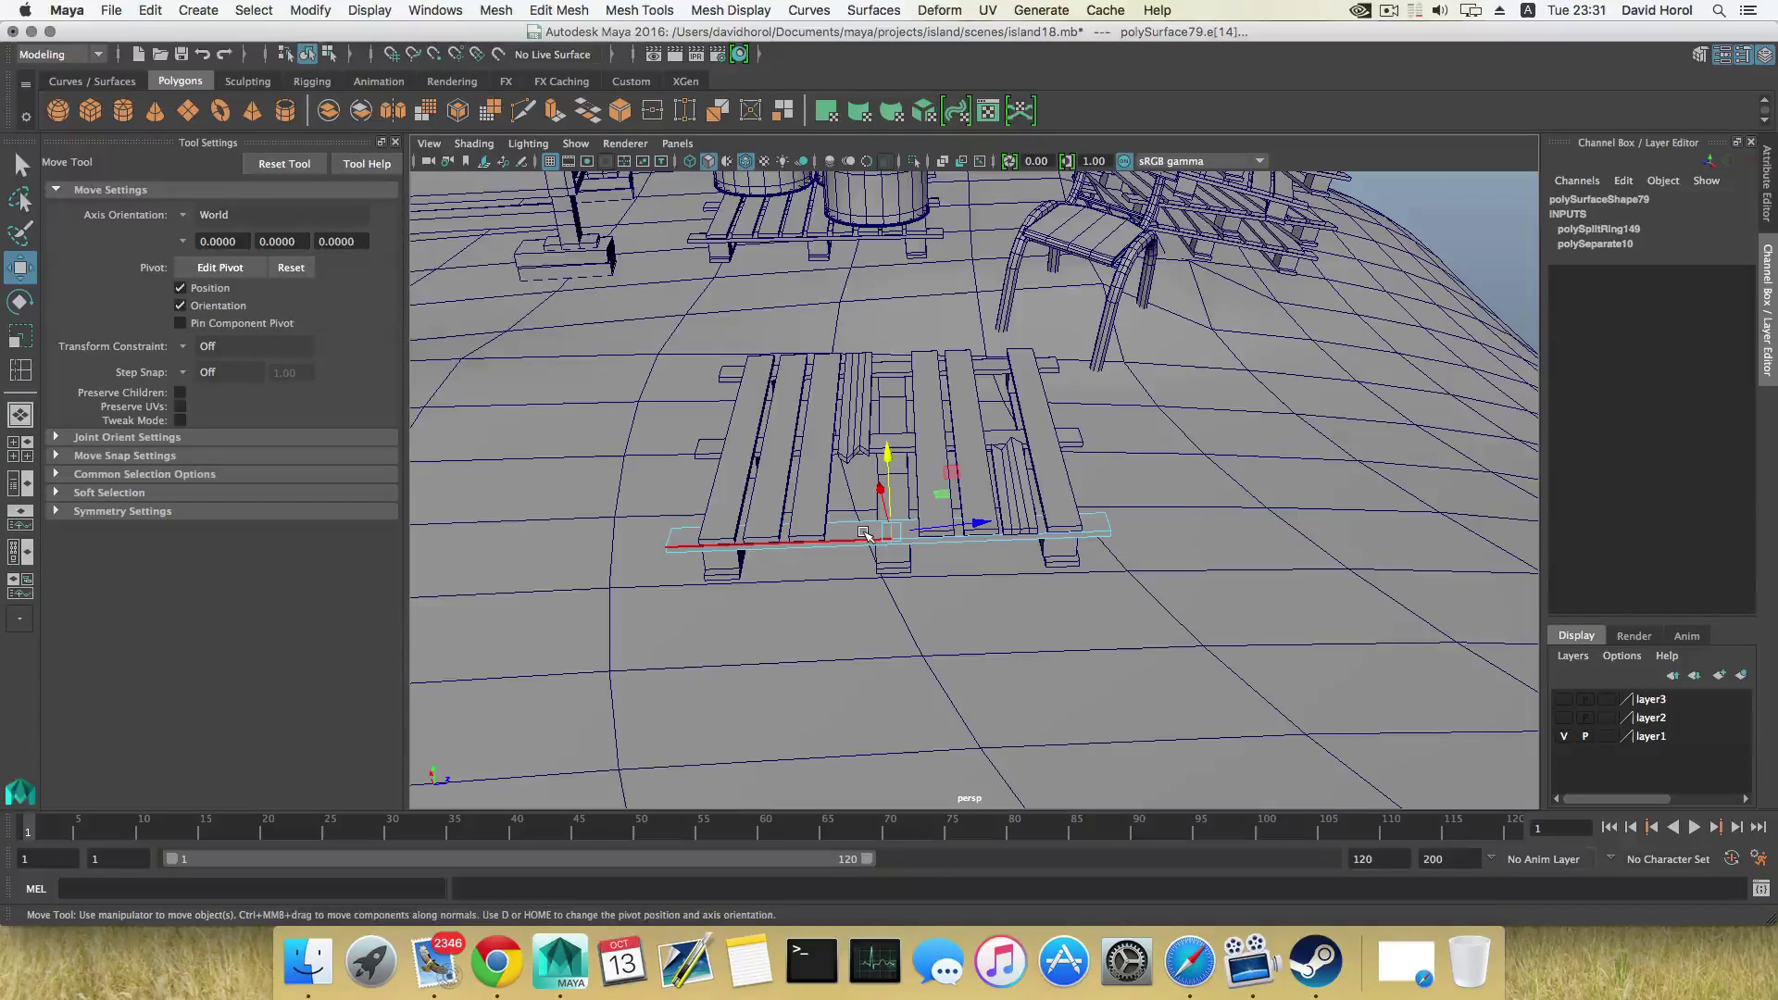
right_click_drag(863, 531, 1111, 607, "alt")
middle_click_drag(838, 560, 977, 554, "alt")
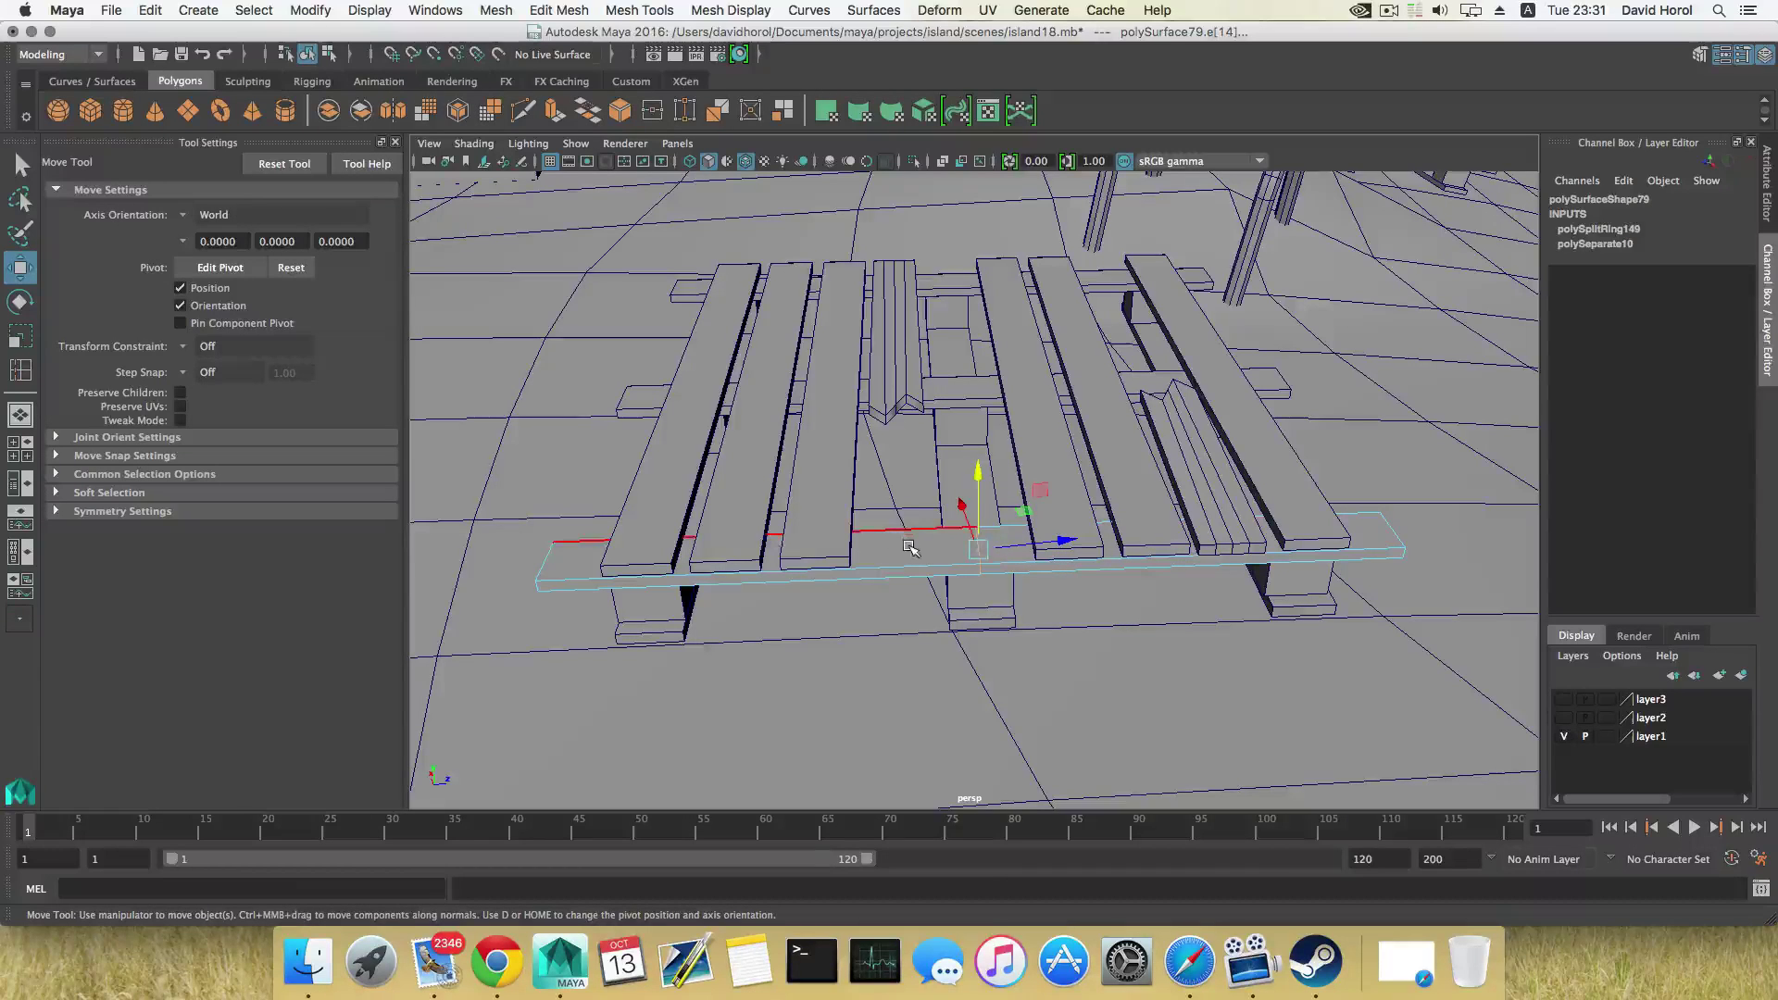
right_click_drag(908, 447, 1065, 550)
key("t")
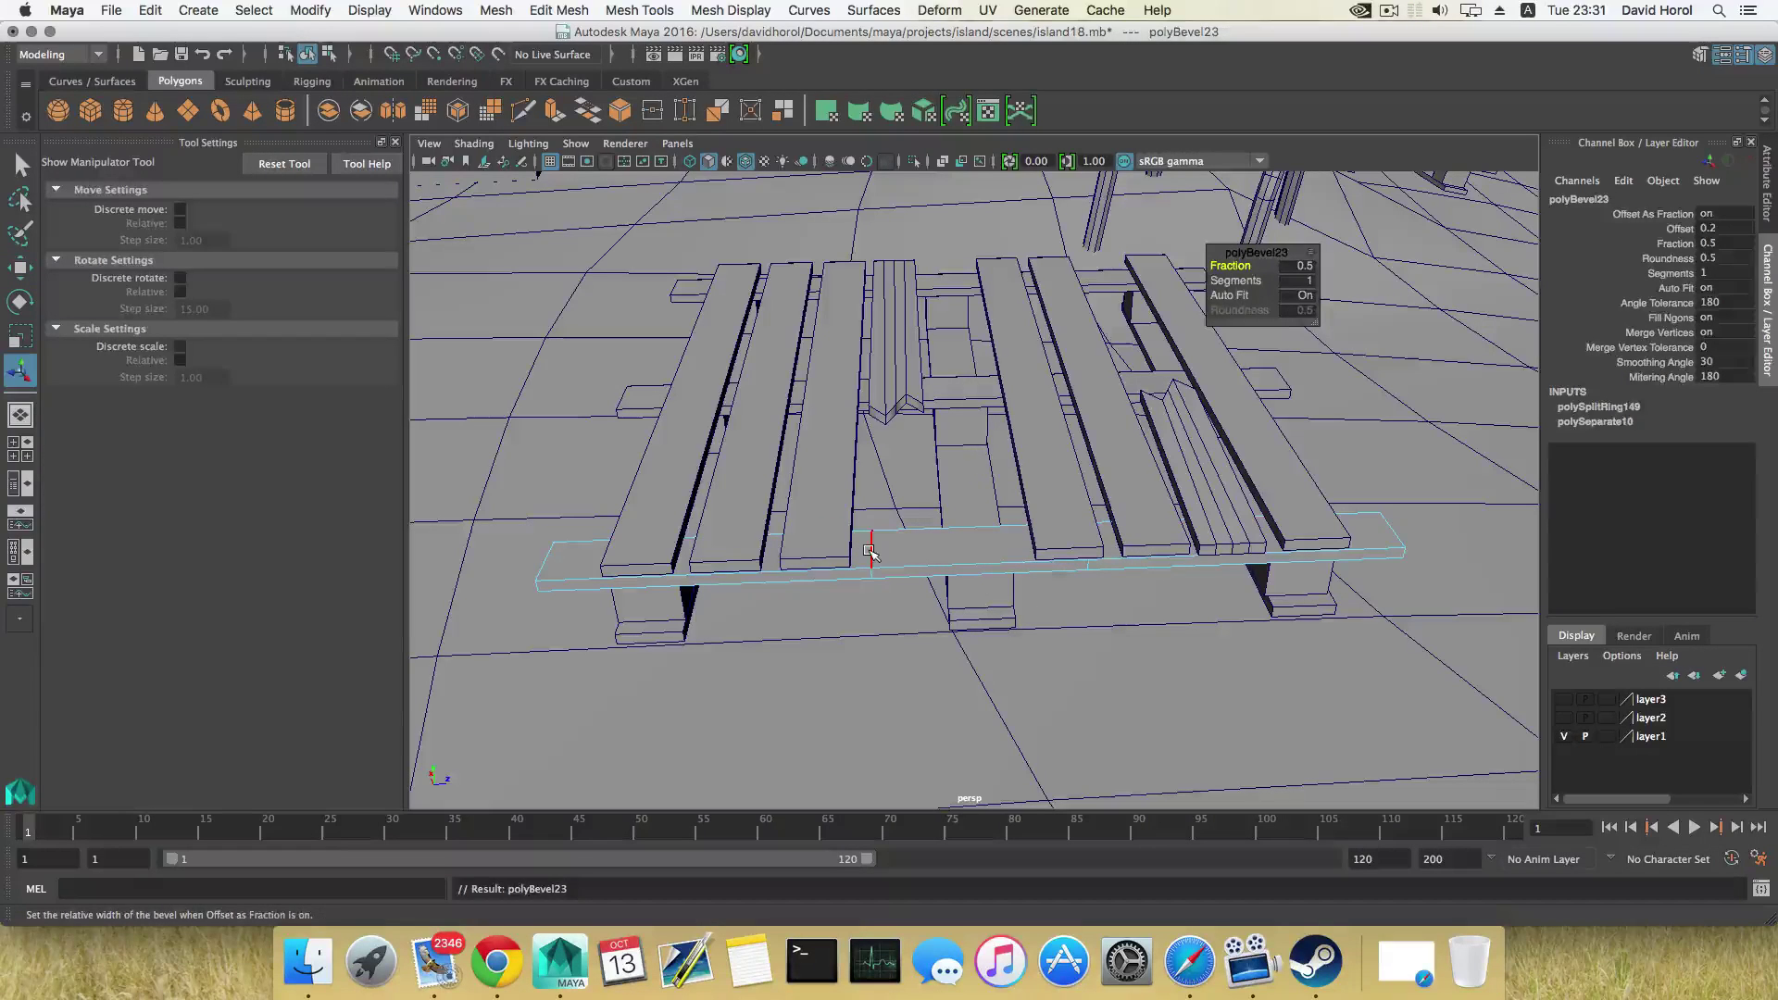
Slide one beveled edge loop closer to the other and delete the faces between them to split the cross board
double_click(1088, 562)
right_click_drag(1088, 563, 1065, 726, "shift")
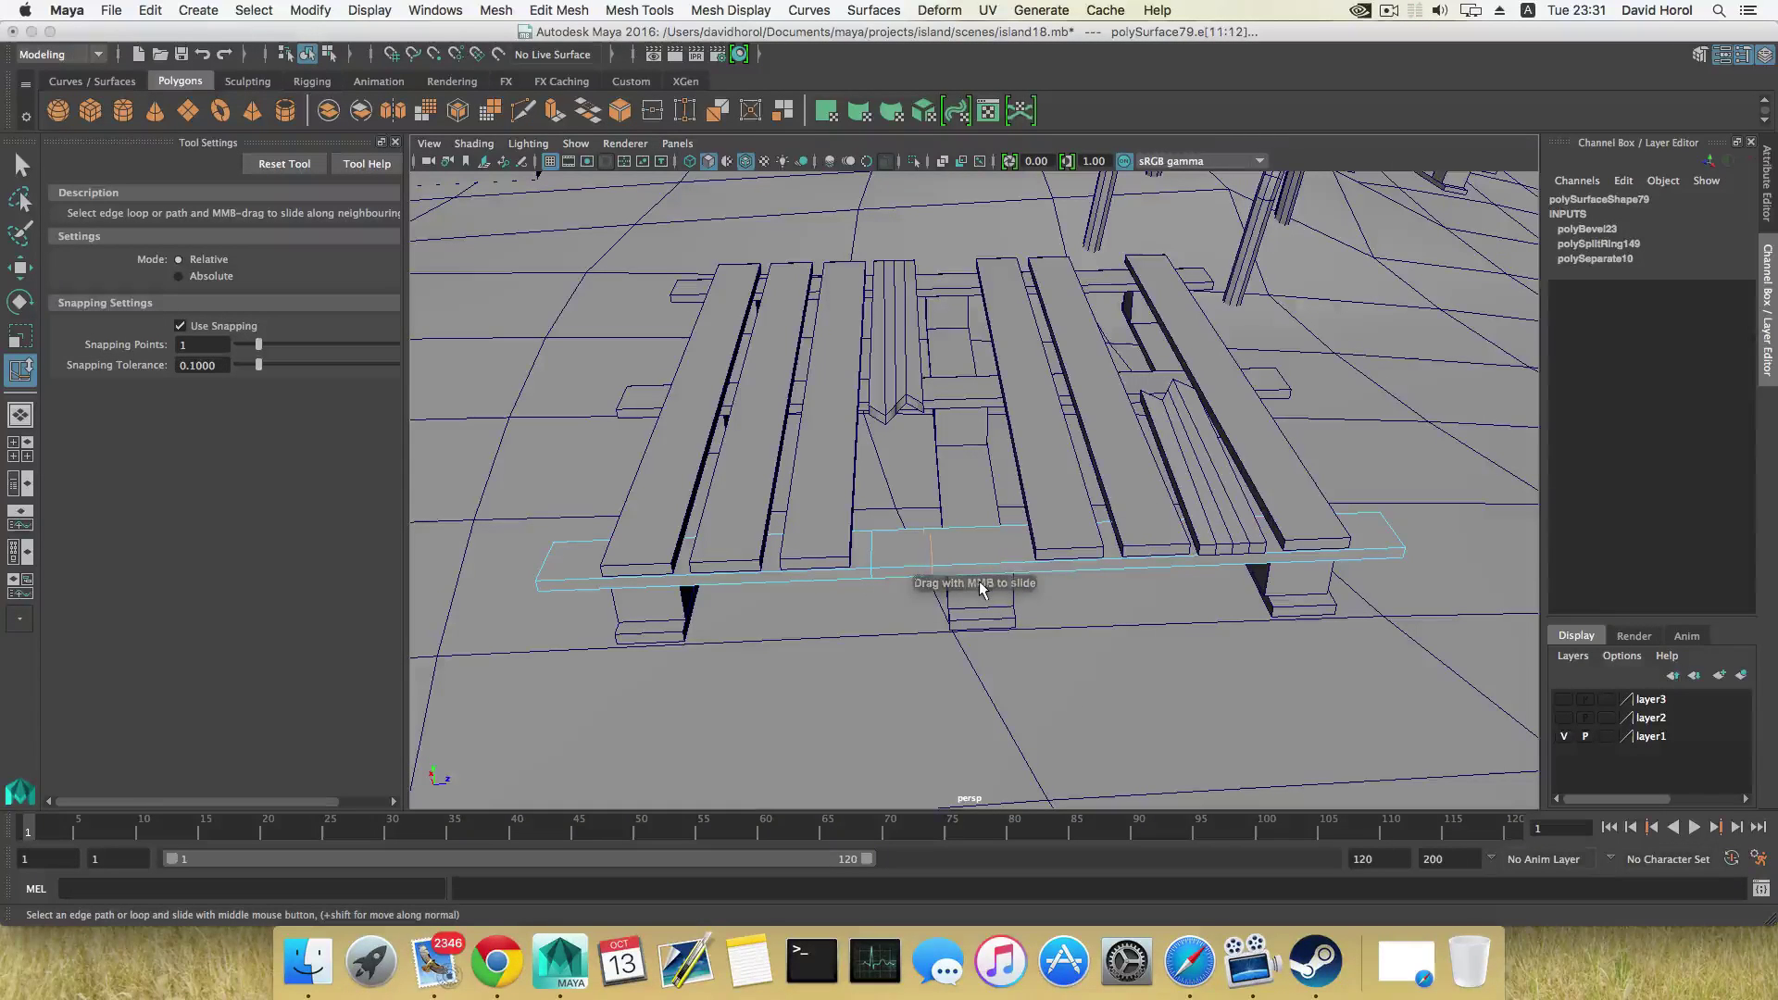
middle_click_drag(981, 587, 988, 587)
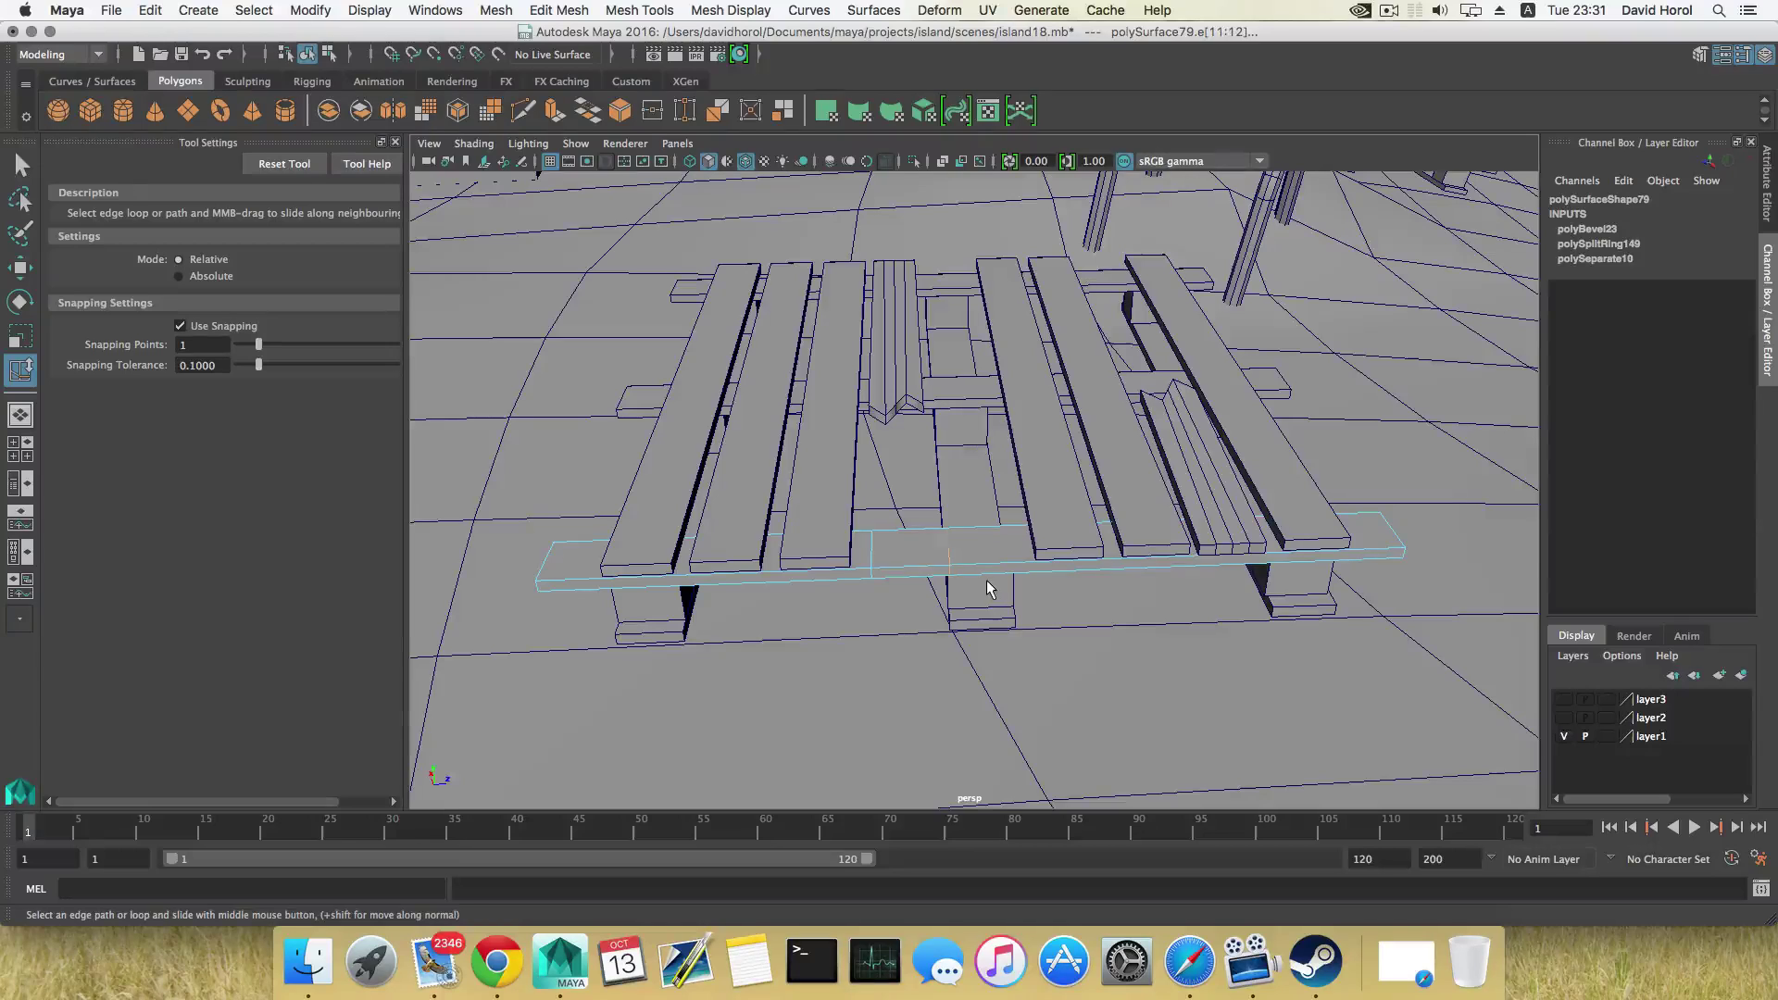
right_click_drag(913, 548, 920, 502)
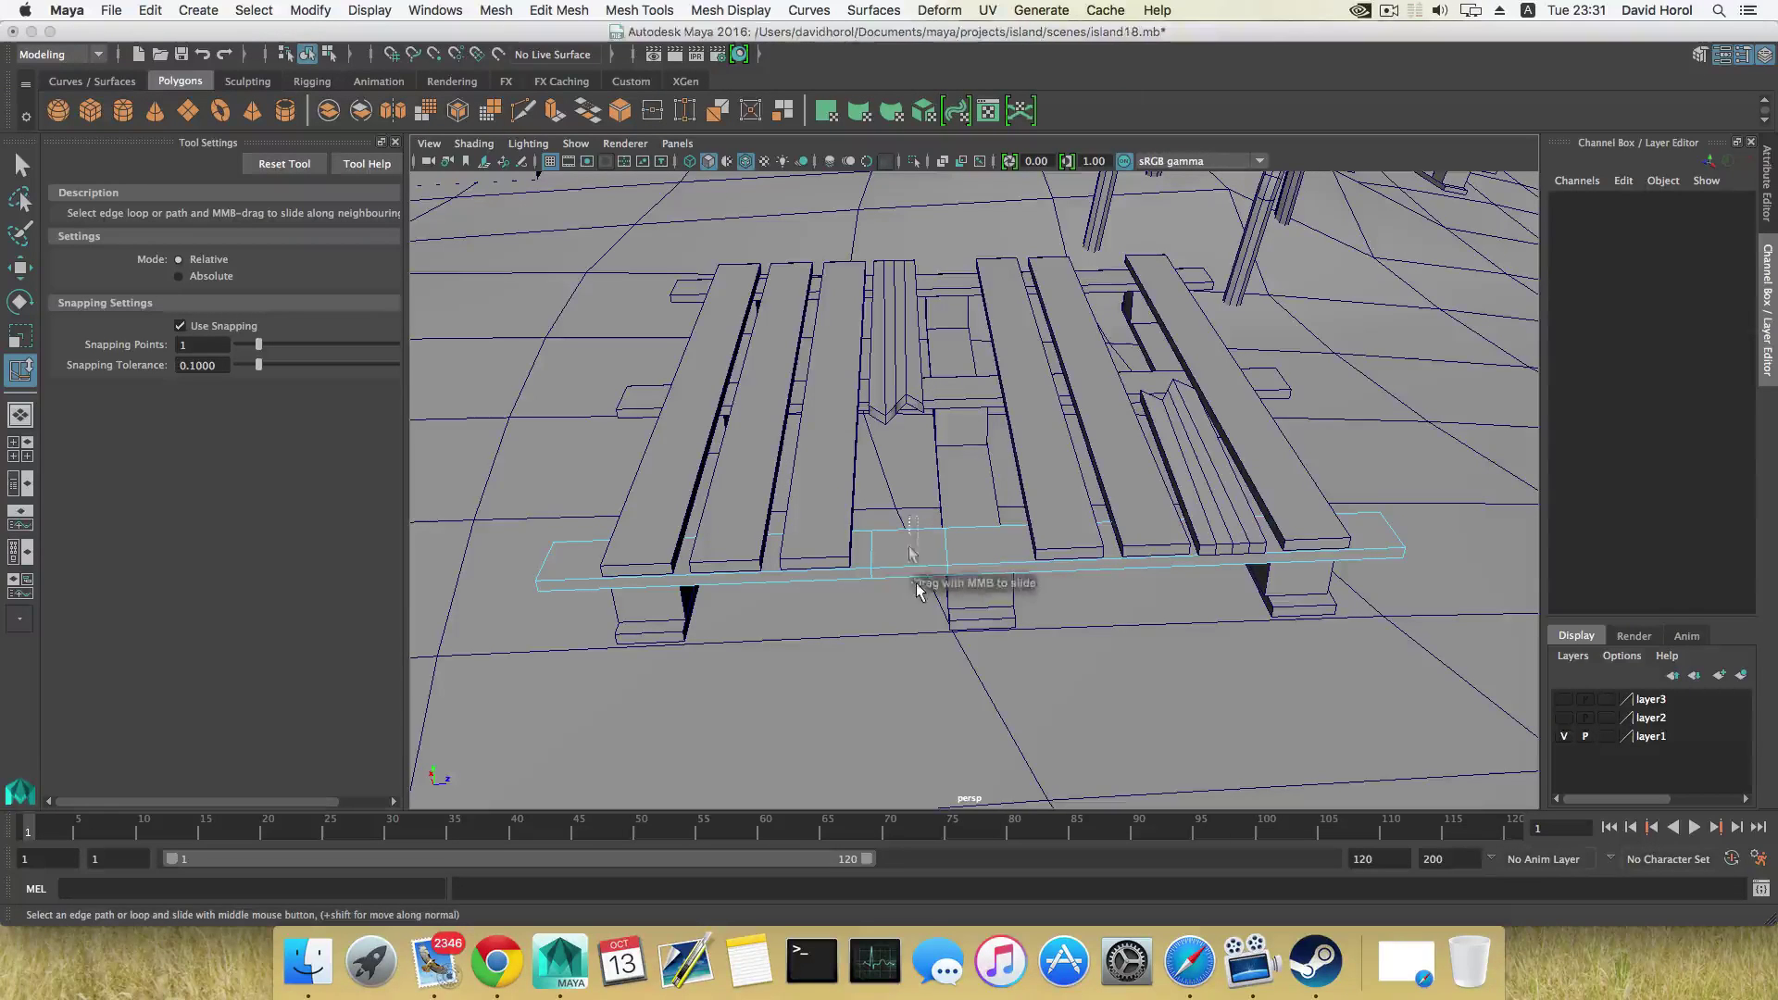
left_click_drag(918, 588, 935, 547)
key("Delete")
Close both open cut ends of the split cross board by filling the holes along their border edges
right_click_drag(935, 546, 1043, 542, "alt")
right_click_drag(1043, 514, 1063, 397)
left_click(979, 503)
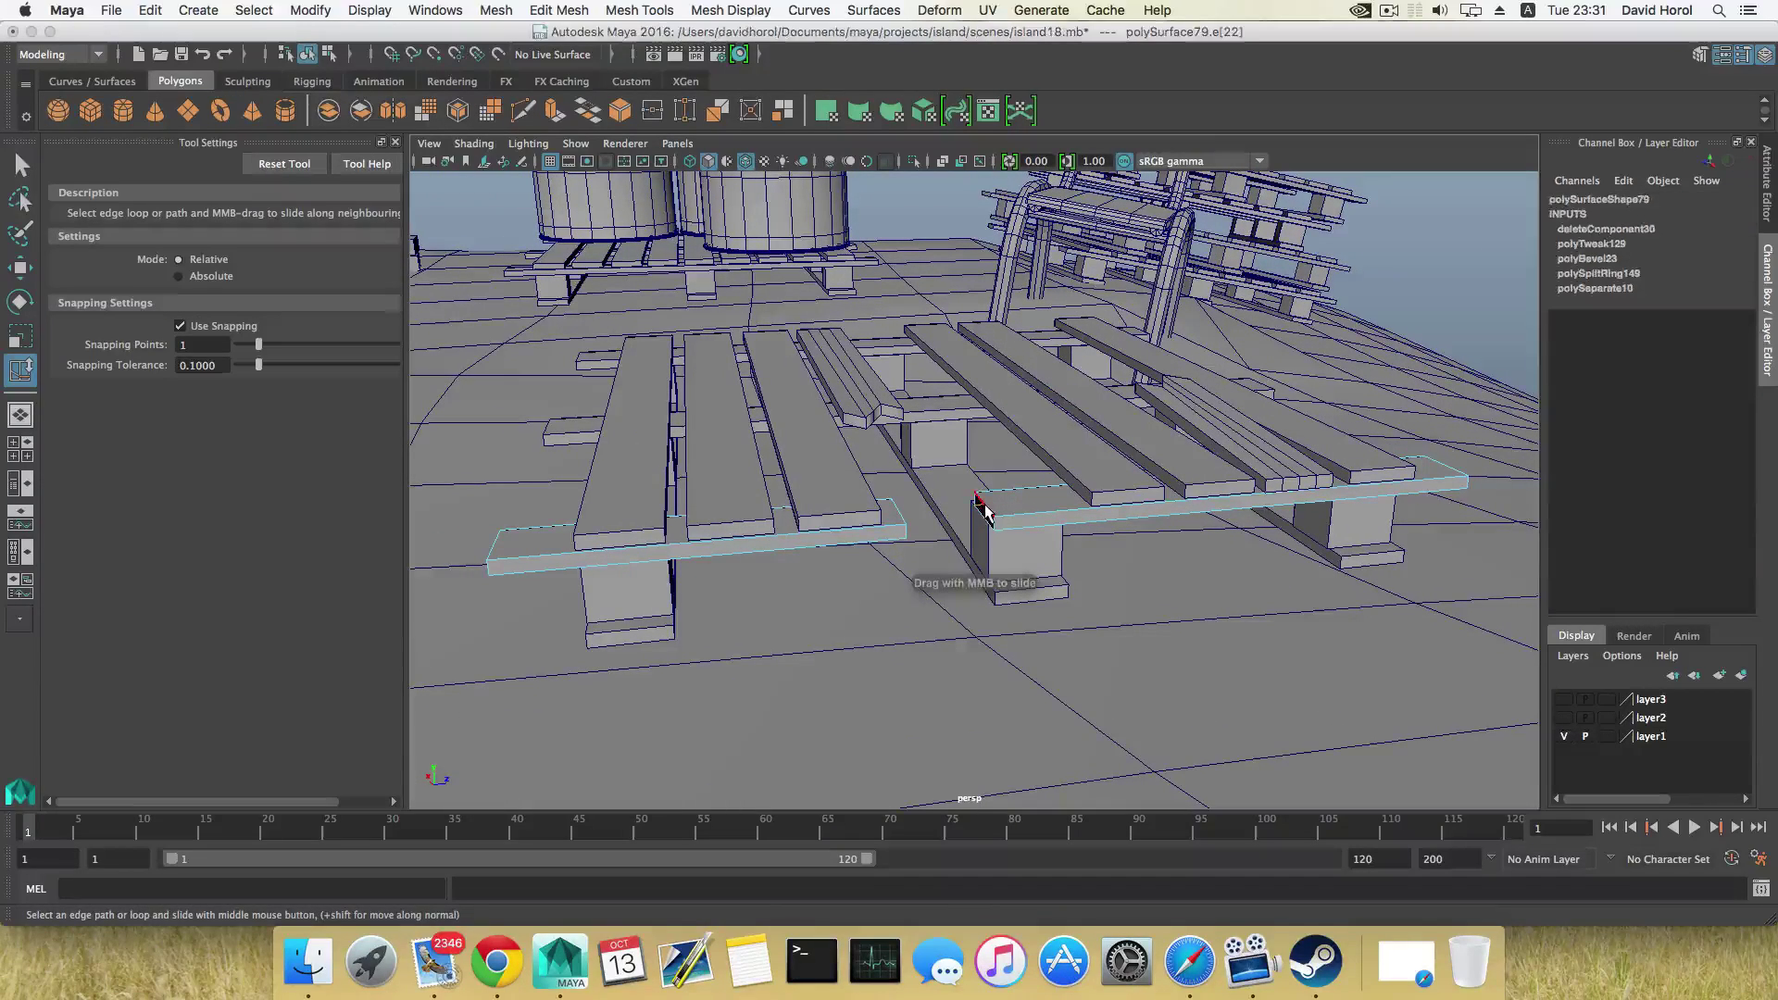
double_click(984, 508)
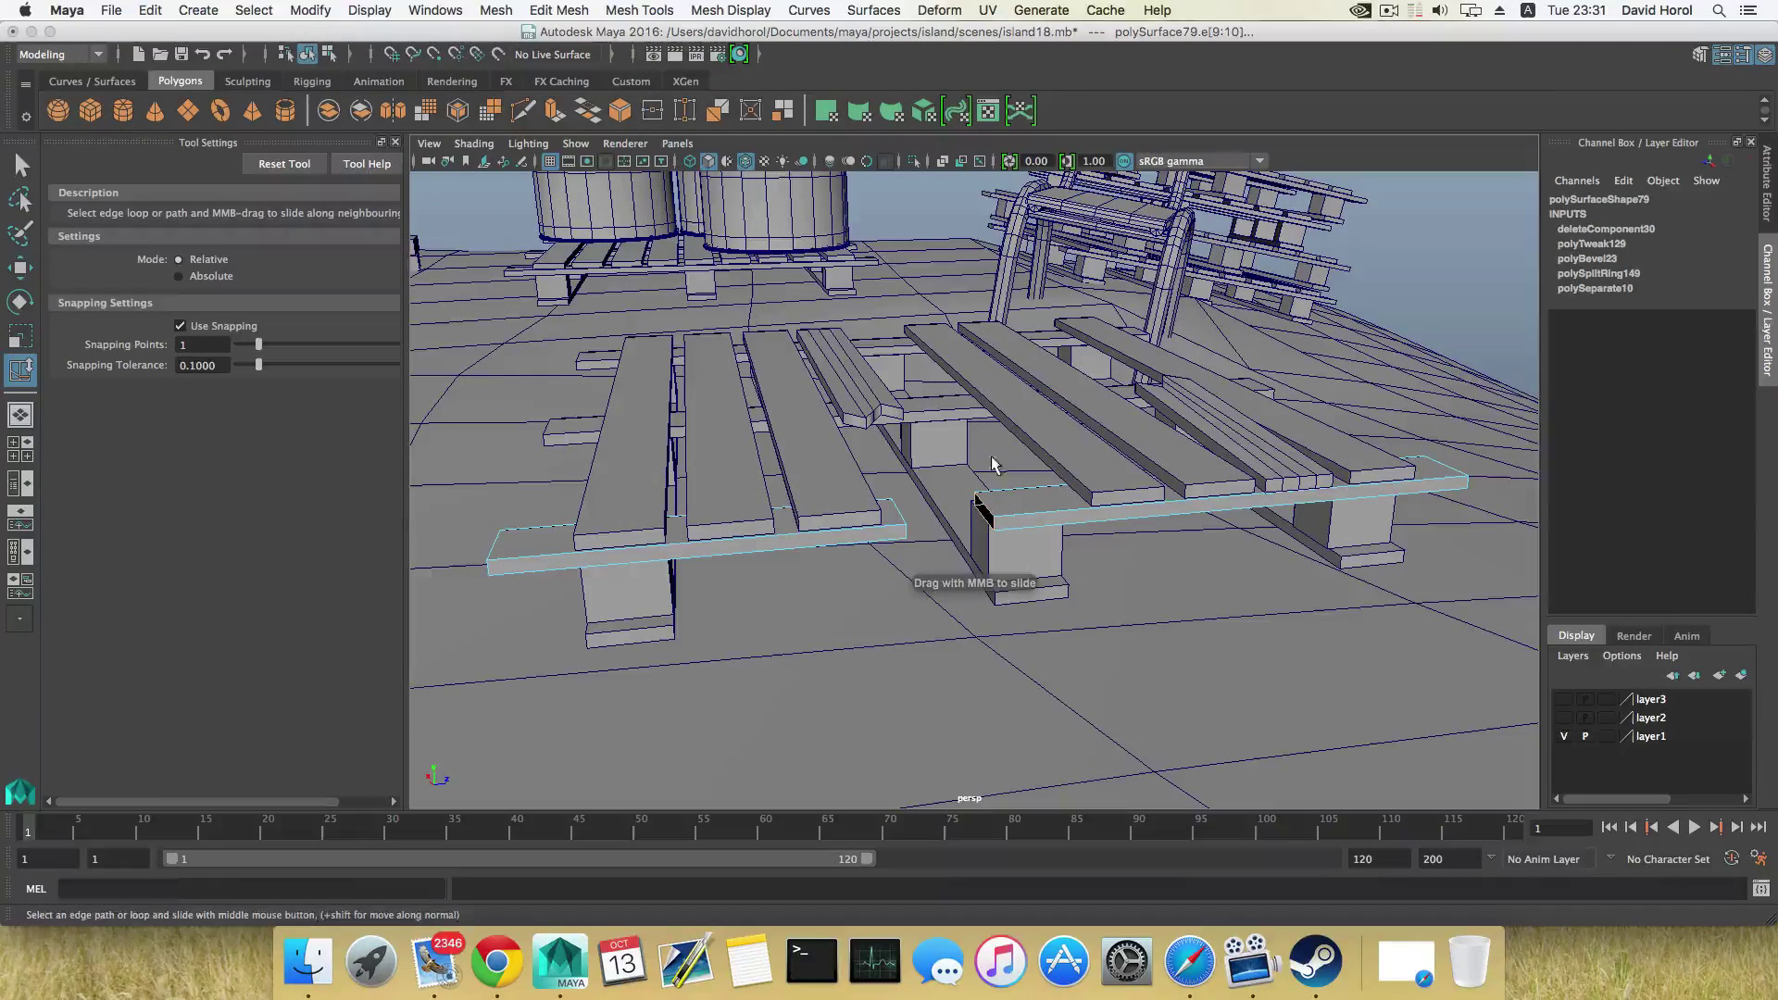
left_click(496, 10)
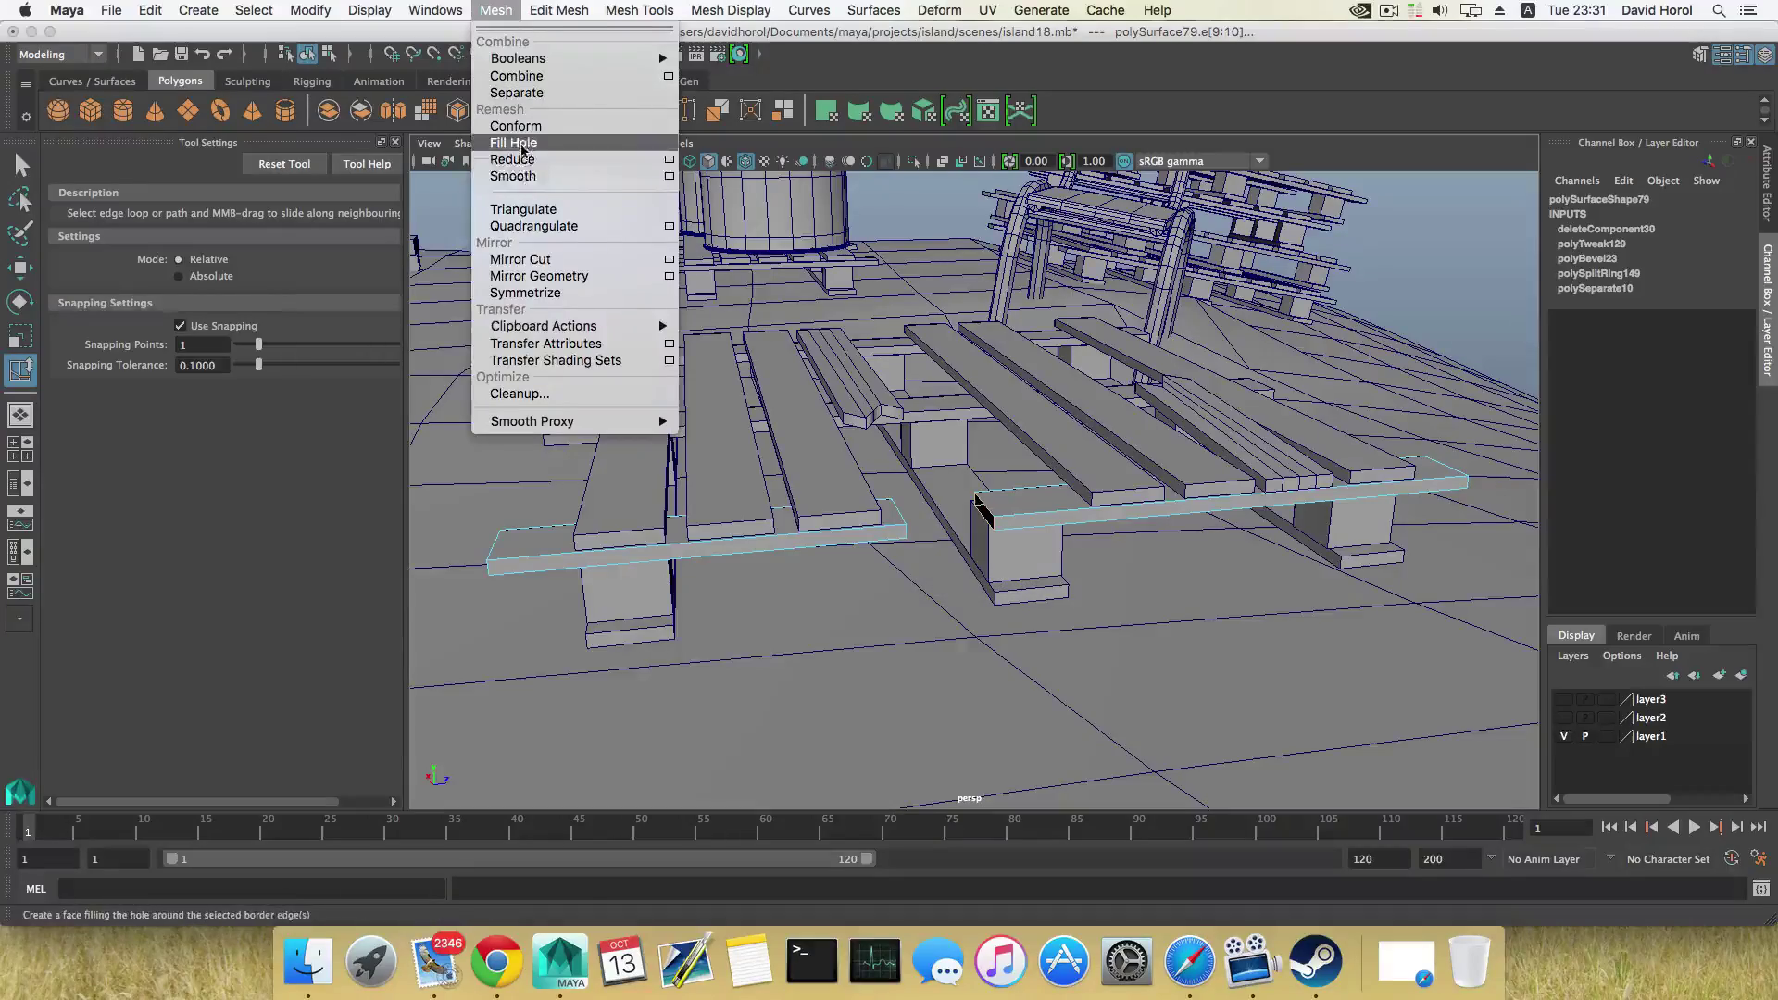
left_click(524, 148)
left_click_drag(985, 468, 658, 464, "alt")
left_click(767, 493)
key("g")
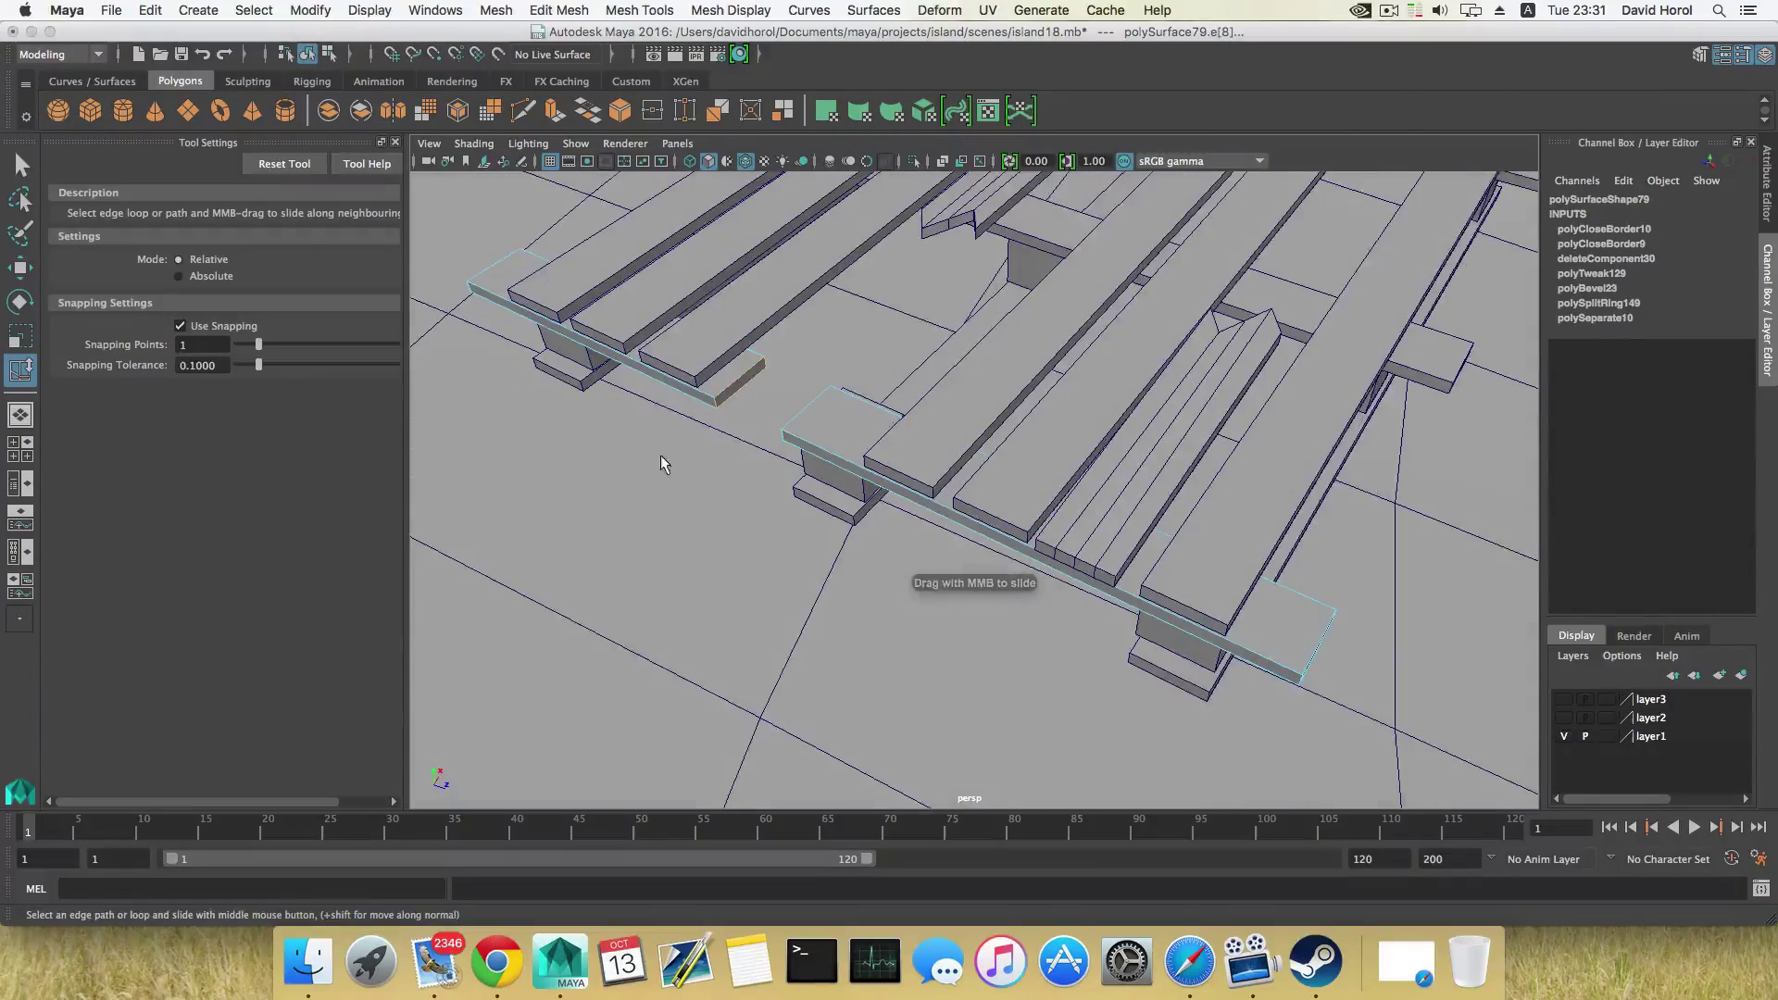
Insert three evenly spaced edge loops running lengthwise along each half of the split cross board
key("F8")
key("F8")
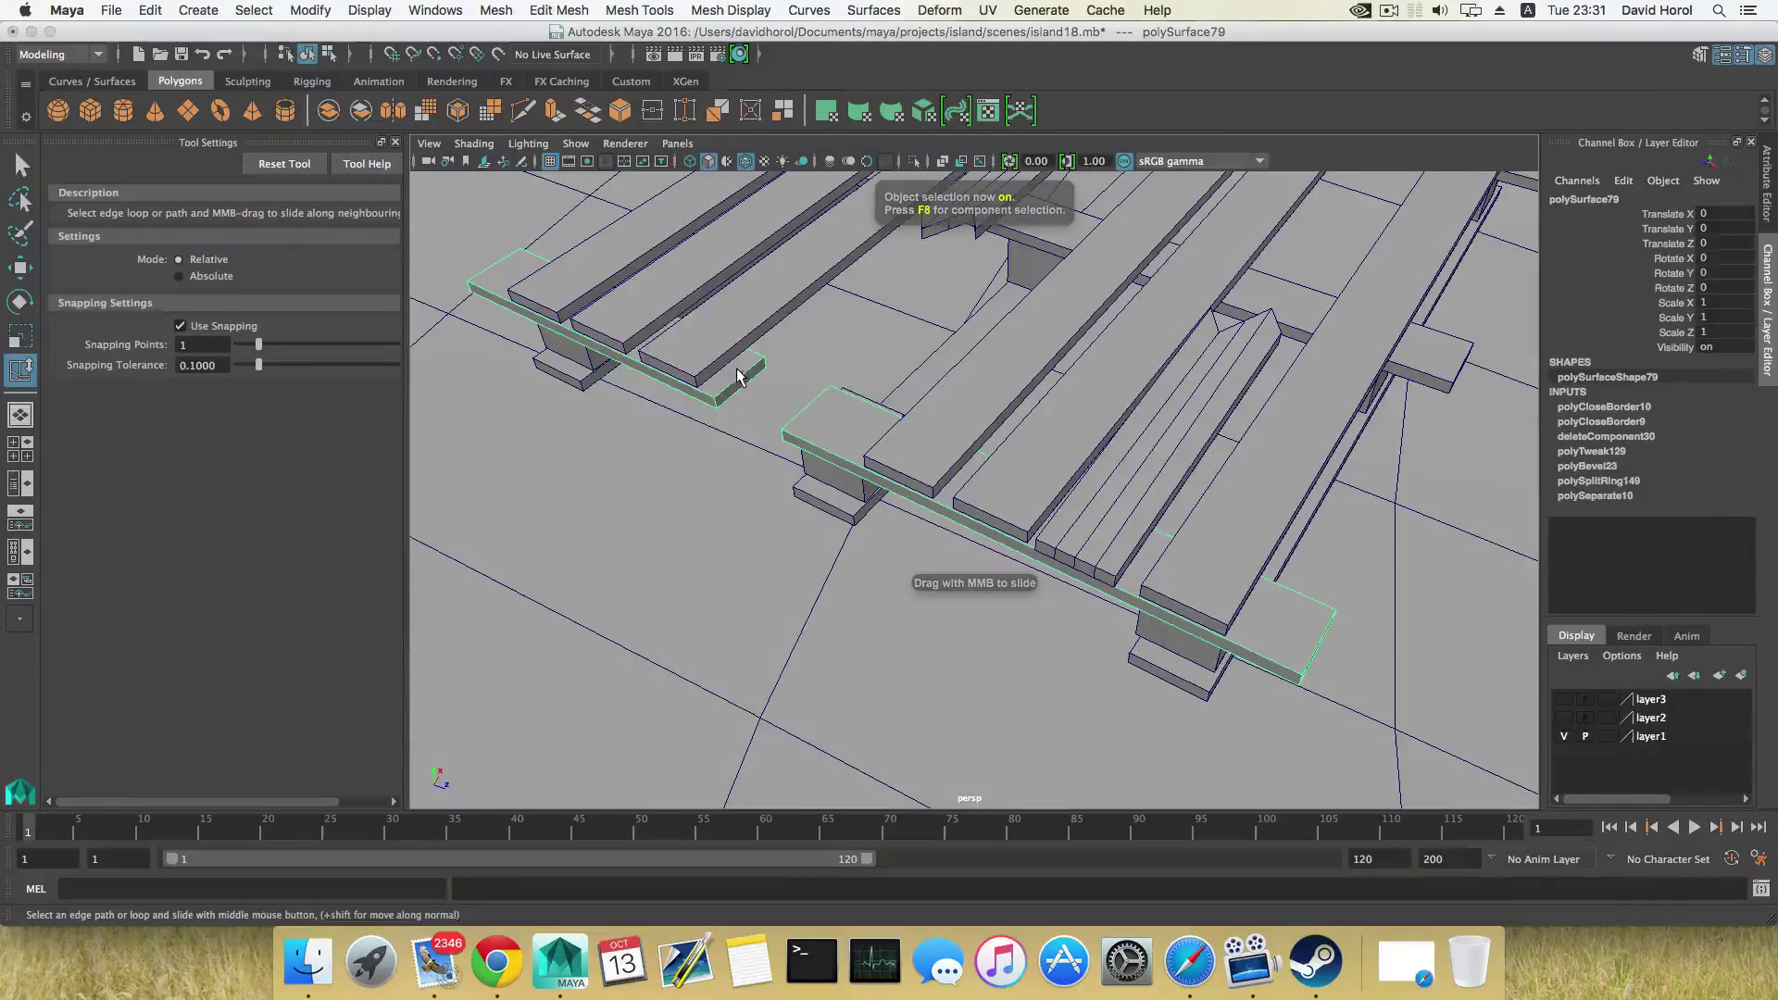
right_click_drag(737, 369, 664, 400, "shift")
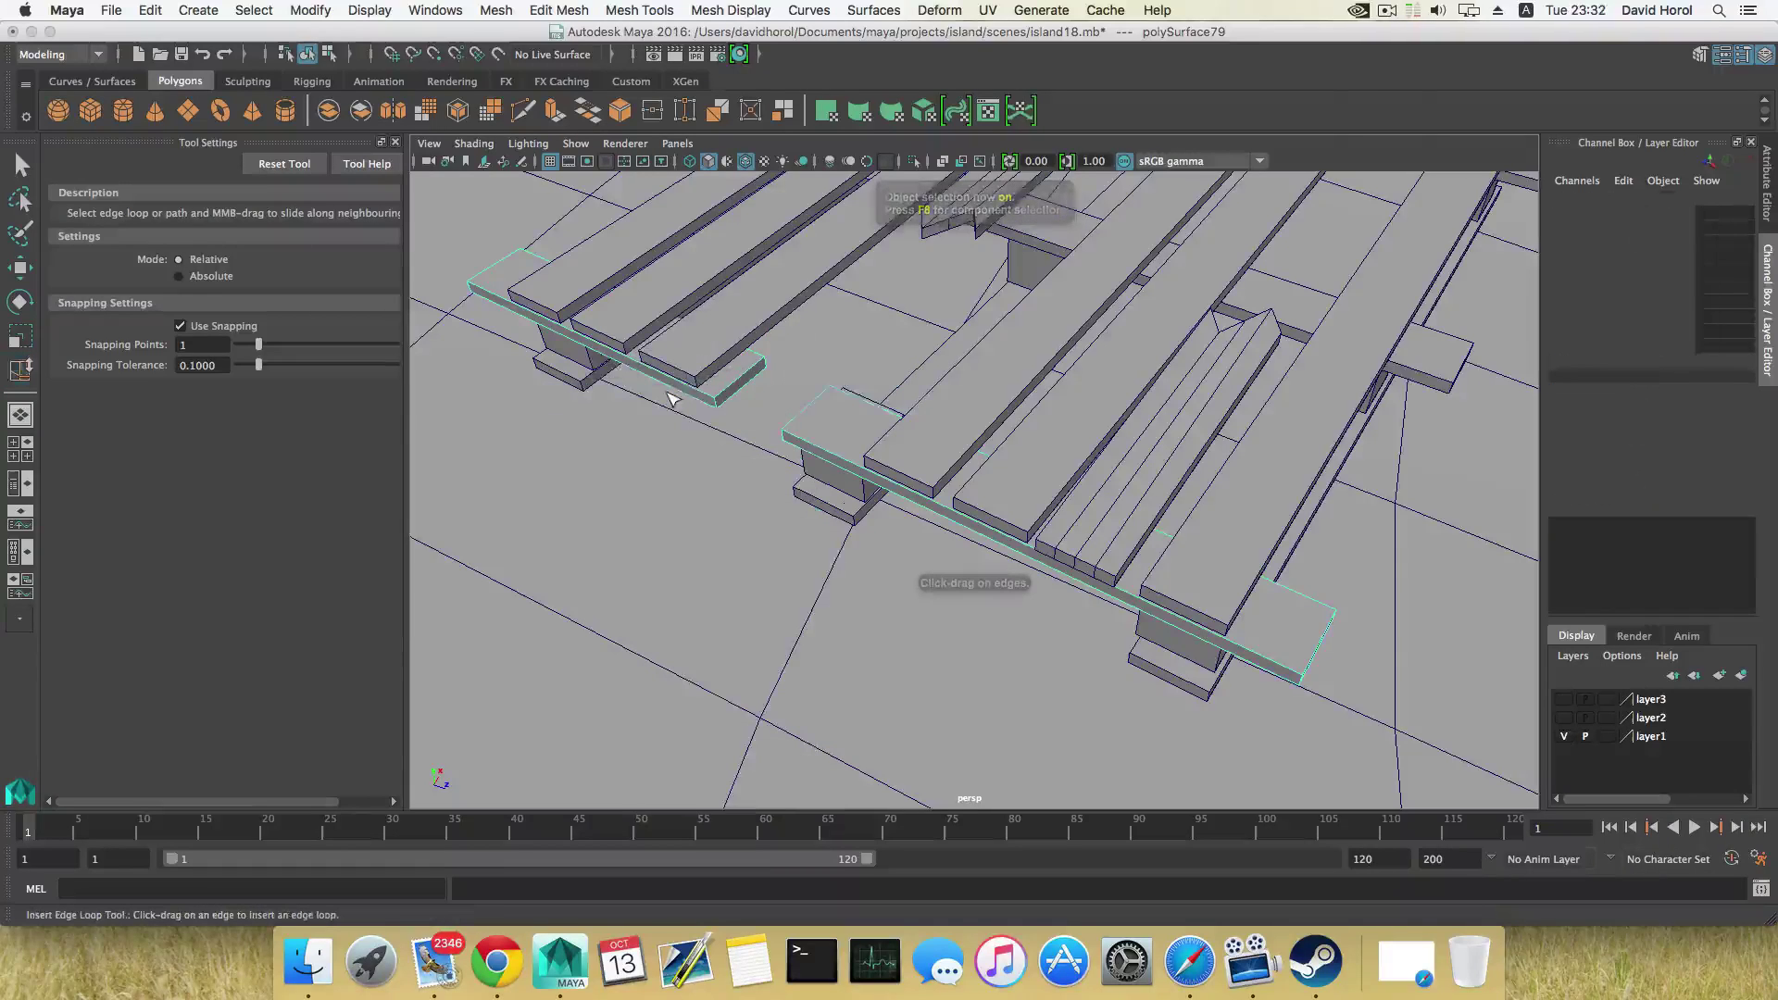
left_click(741, 383)
left_click(806, 408)
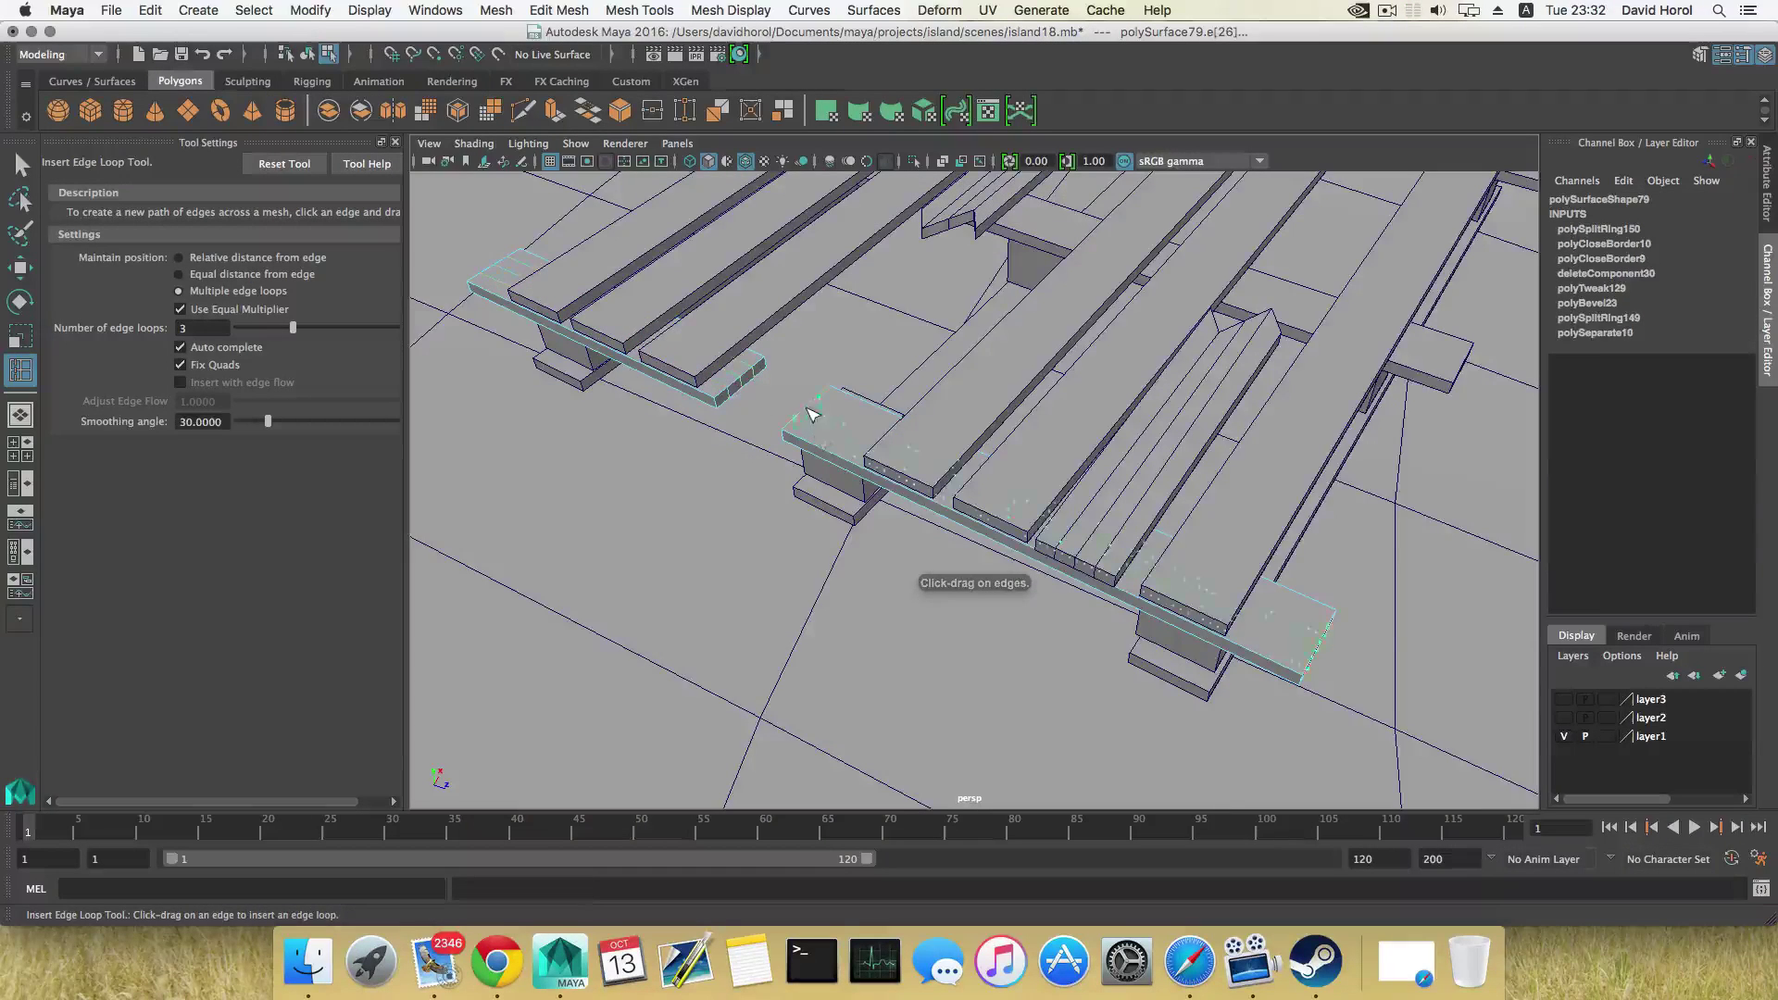
Give both cut ends of the cross board a jagged, broken outline by pulling individual vertex pairs outward and inward
left_click_drag(805, 408, 853, 473, "alt")
right_click_drag(846, 447, 774, 446)
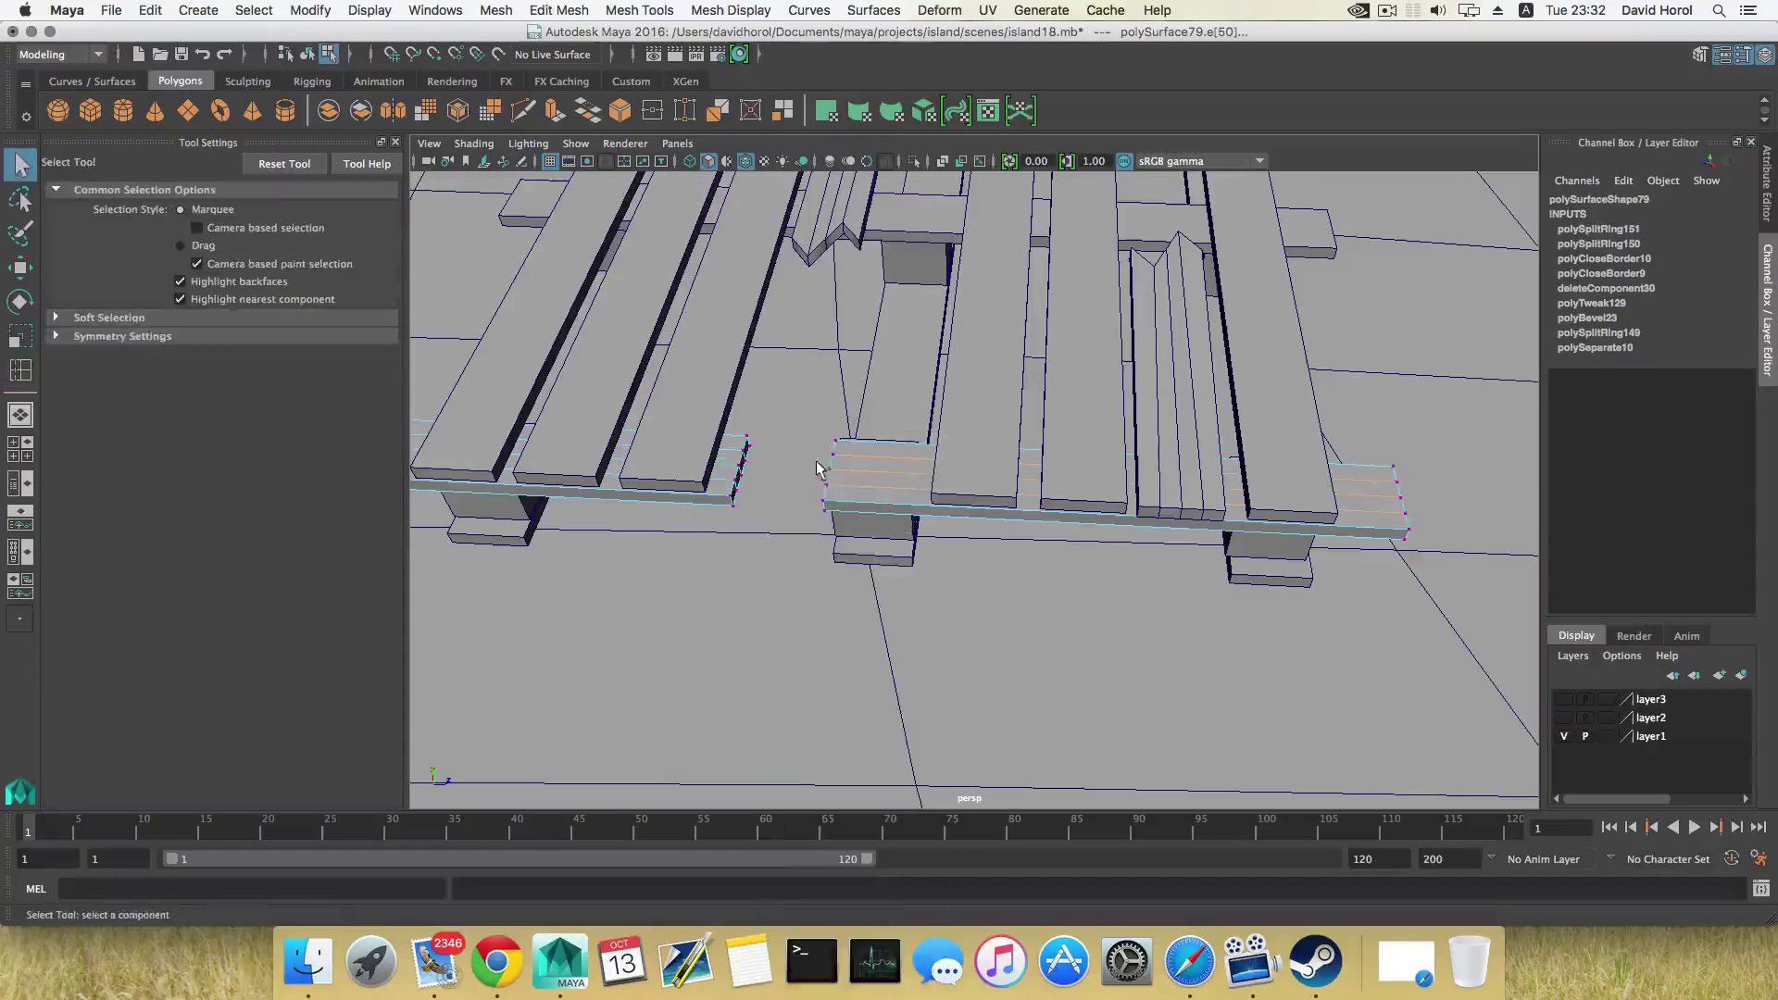
left_click_drag(817, 468, 847, 509, "alt")
middle_click_drag(847, 509, 869, 497, "alt")
left_click_drag(869, 497, 1016, 500, "alt")
key("w")
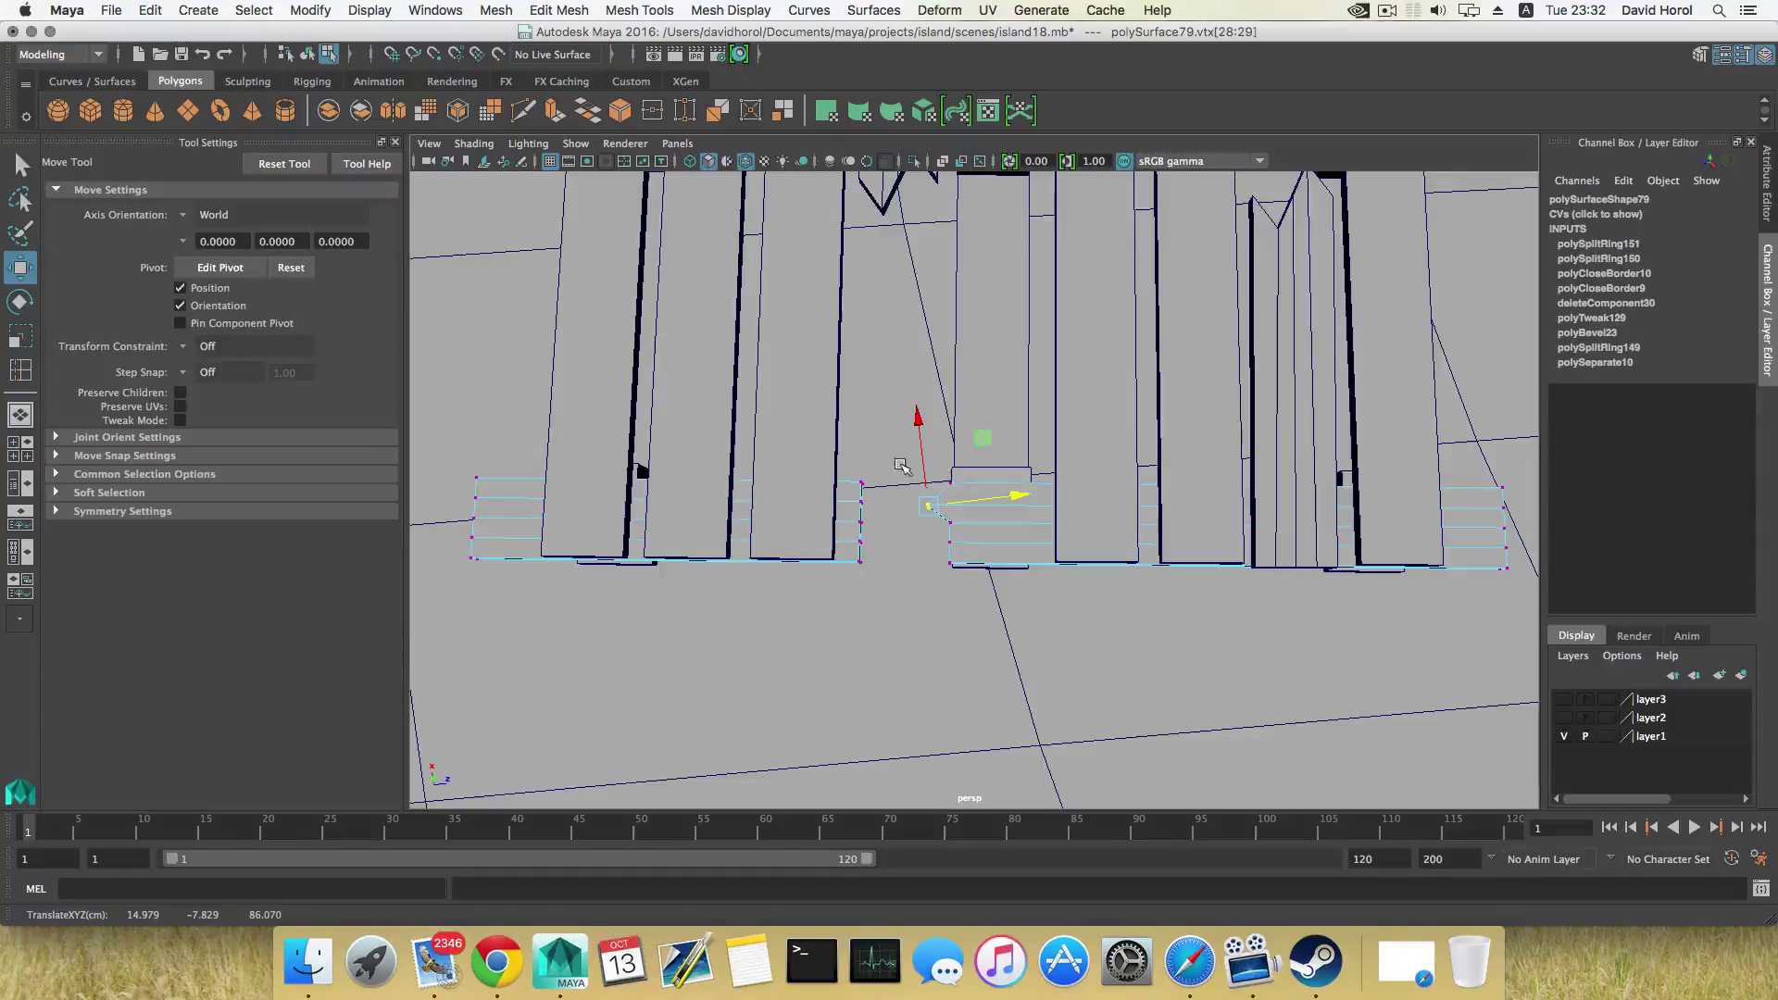
left_click_drag(901, 465, 1021, 486)
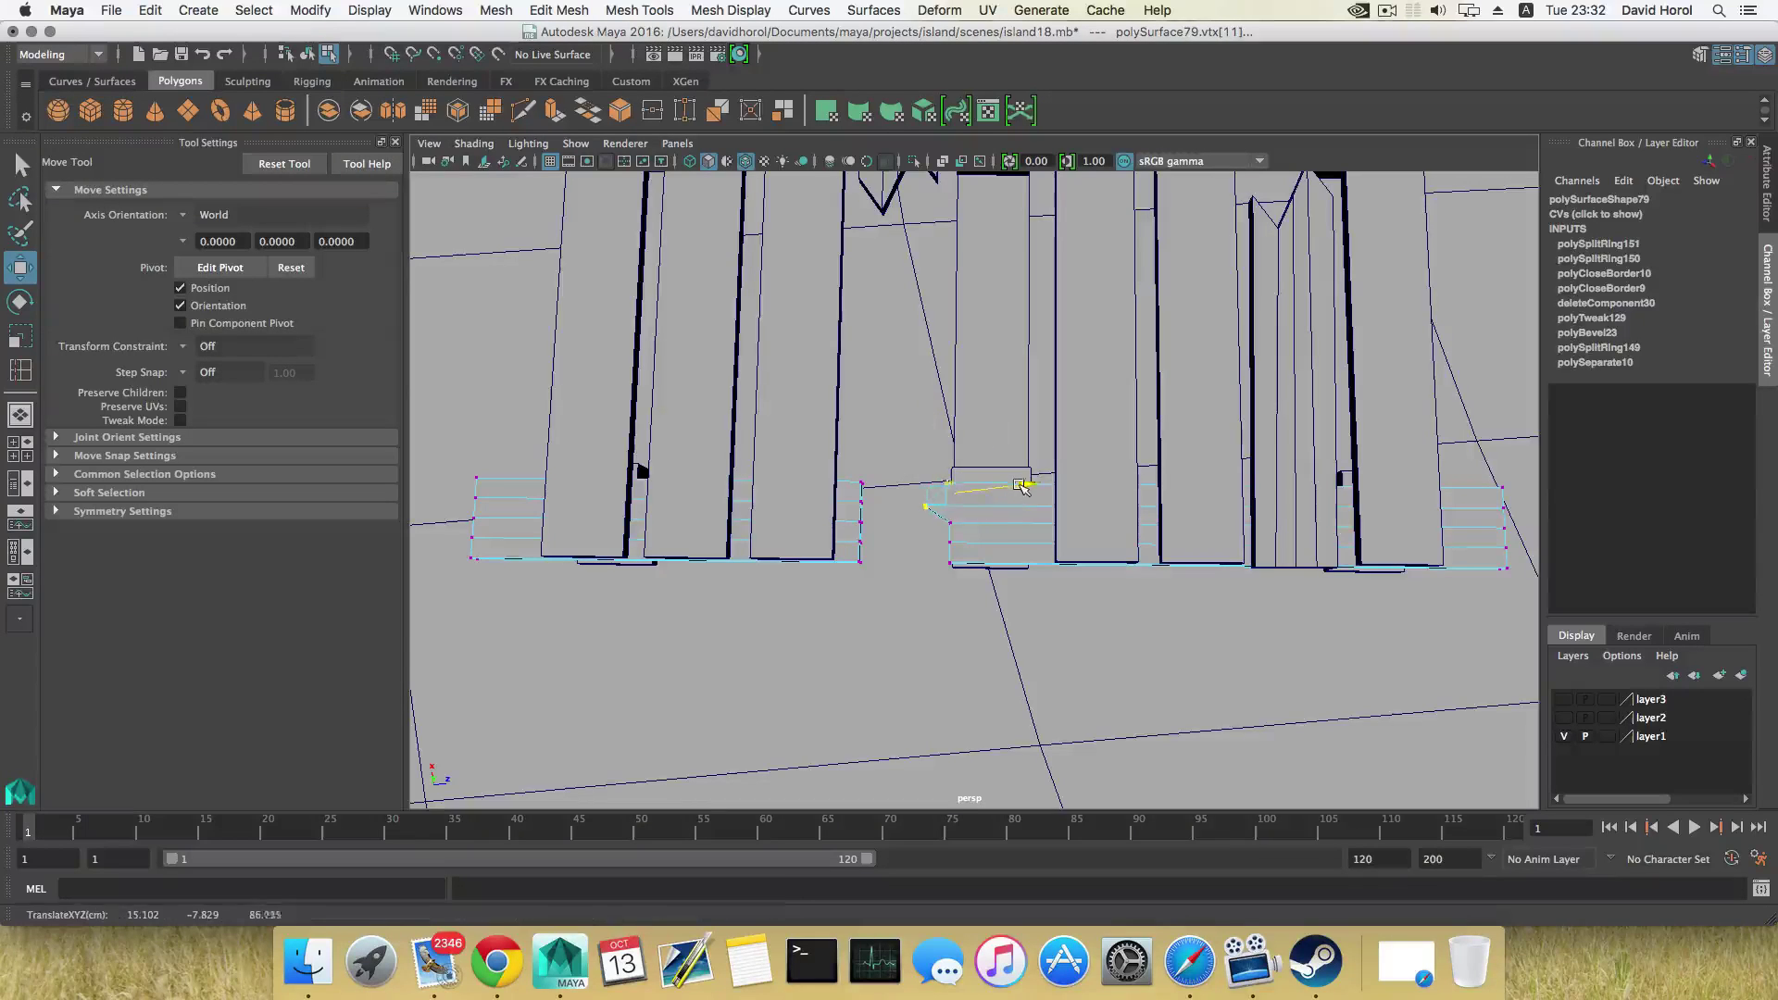
left_click_drag(848, 475, 910, 485)
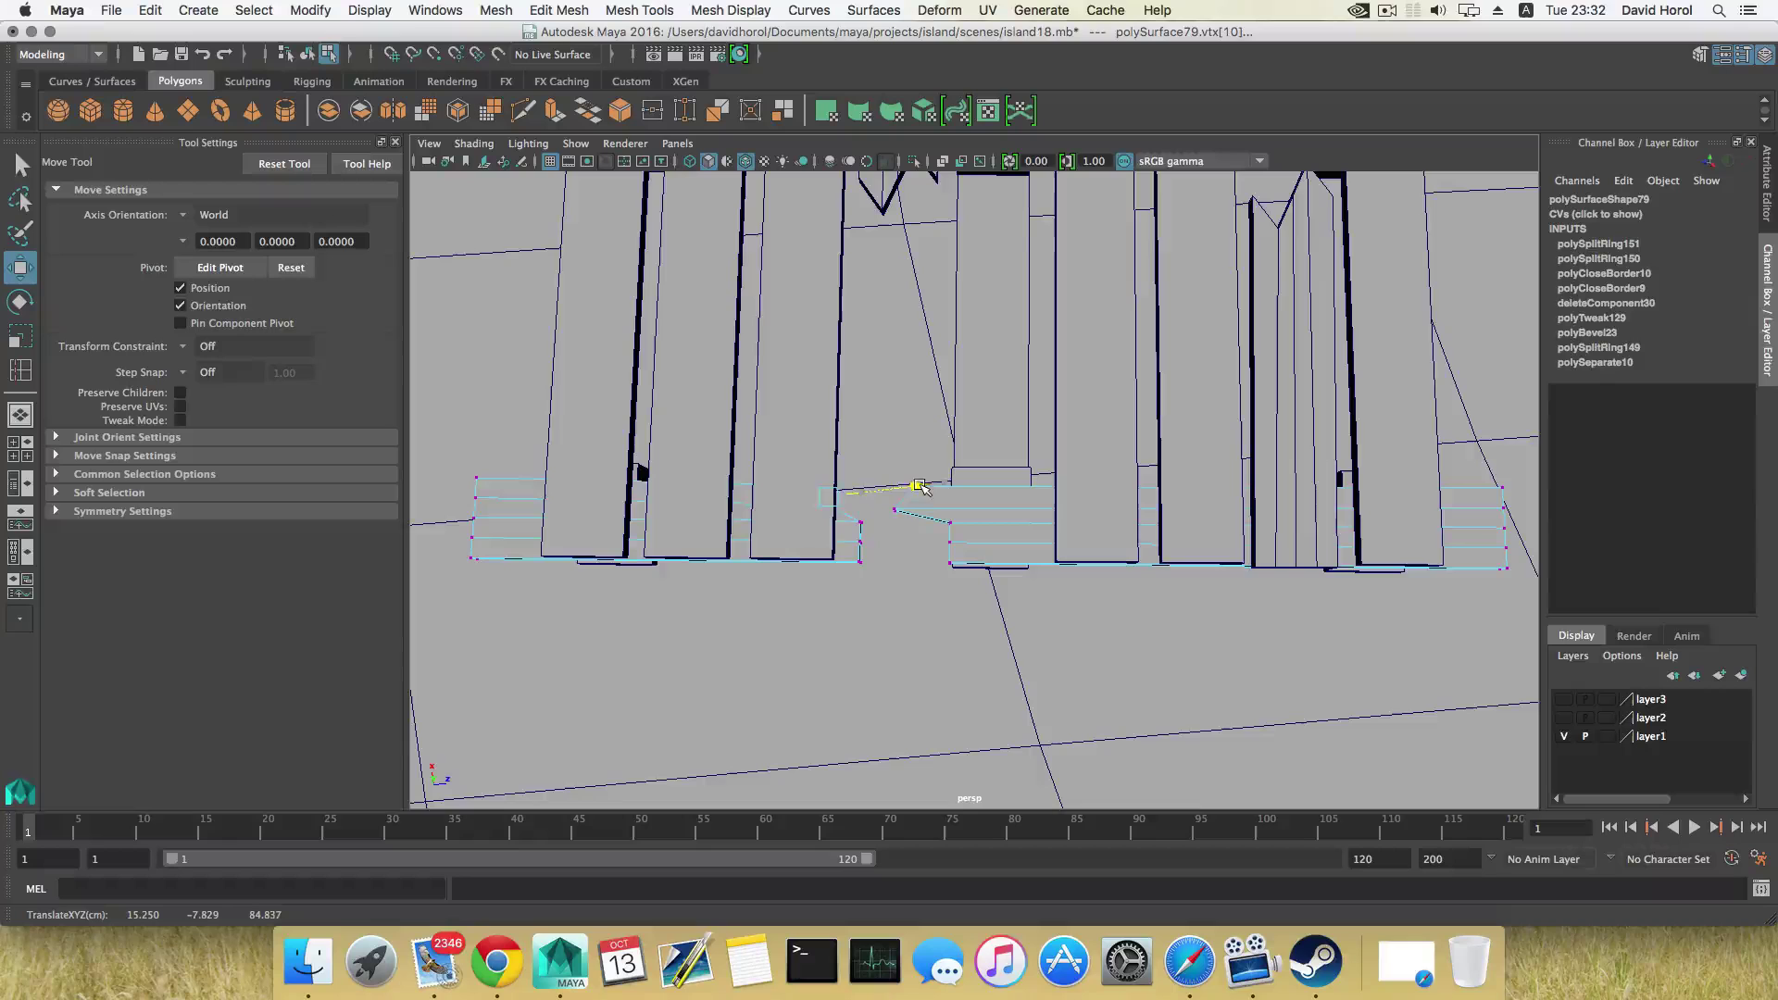
left_click_drag(849, 540, 789, 570)
key("F8")
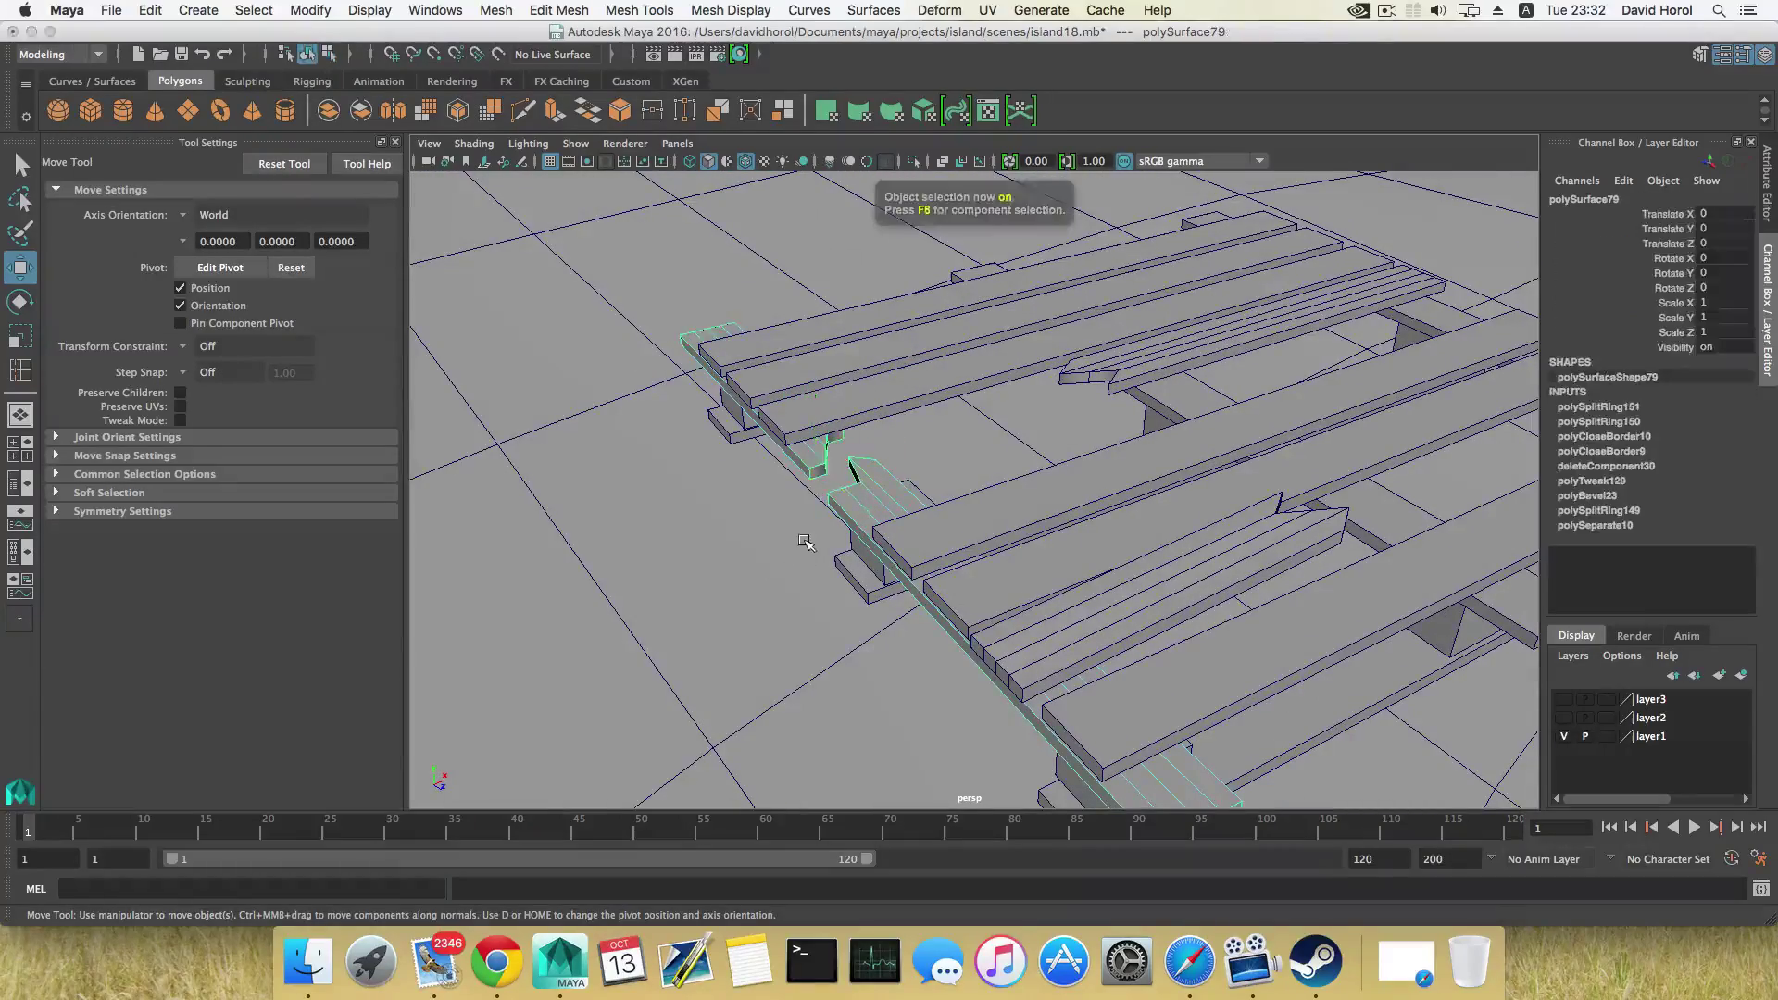
scroll(833, 519, "down", 3)
left_click_drag(917, 510, 826, 602, "alt")
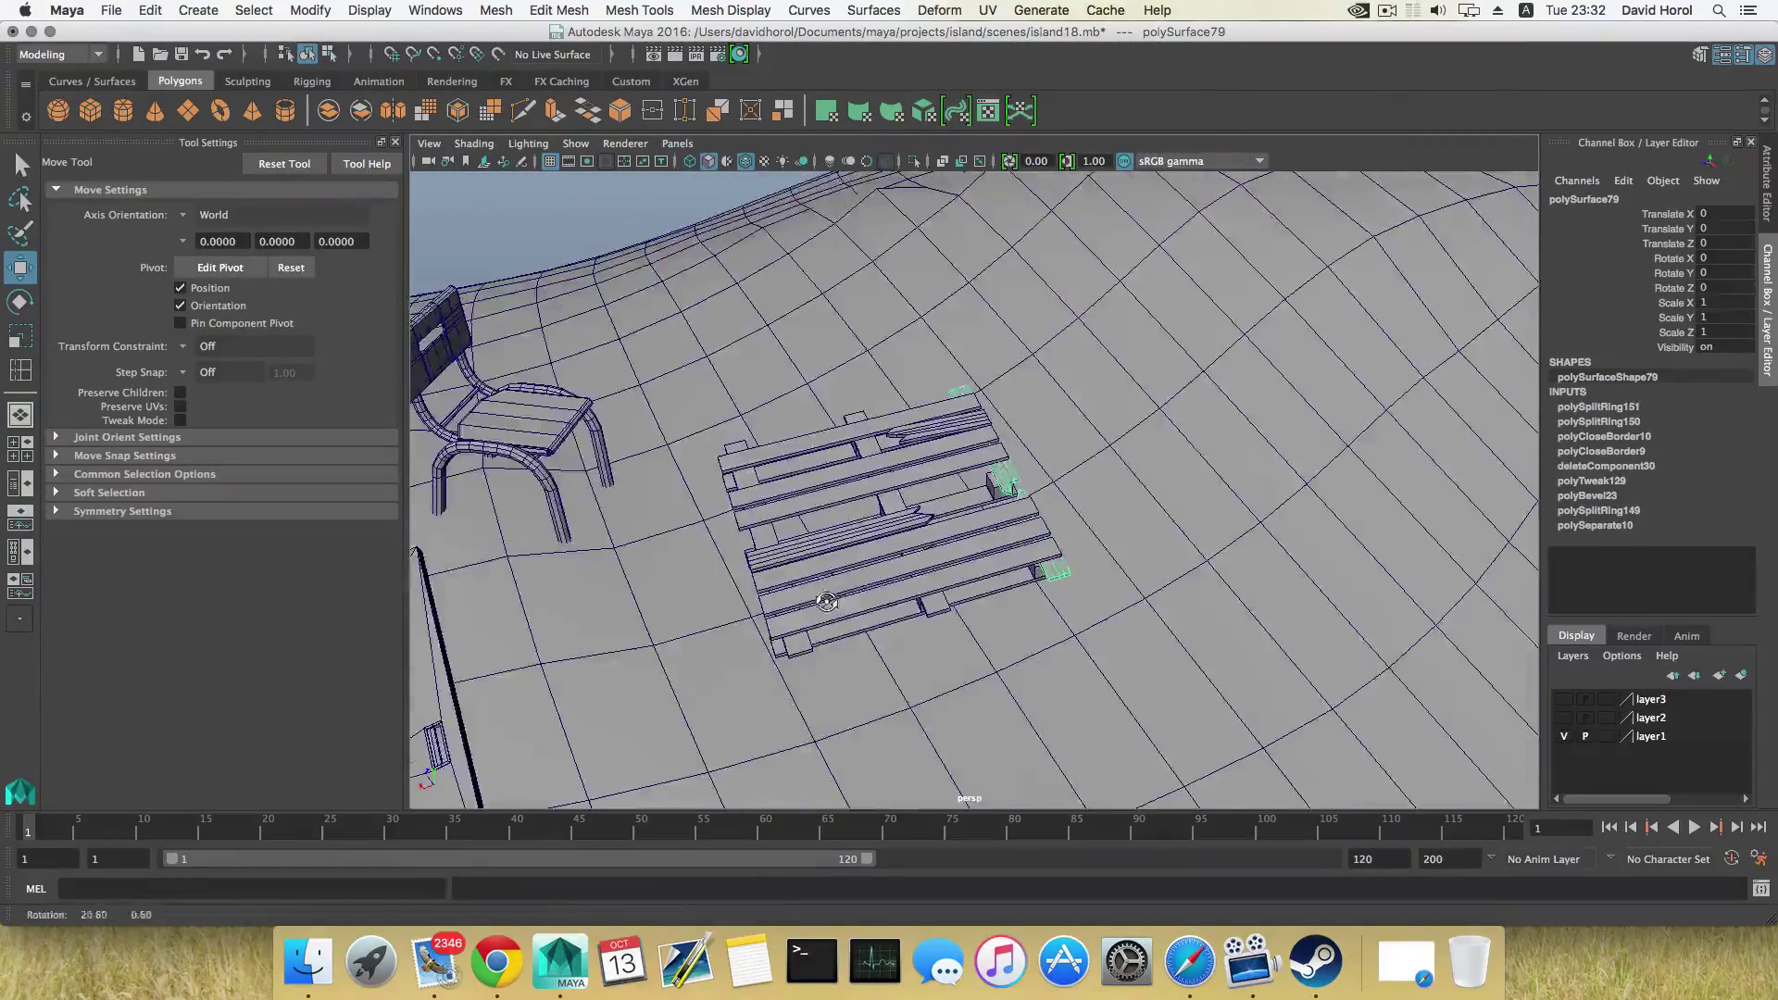
Delete the full-length slat next to the snapped slat on the damaged pallet
left_click(875, 578)
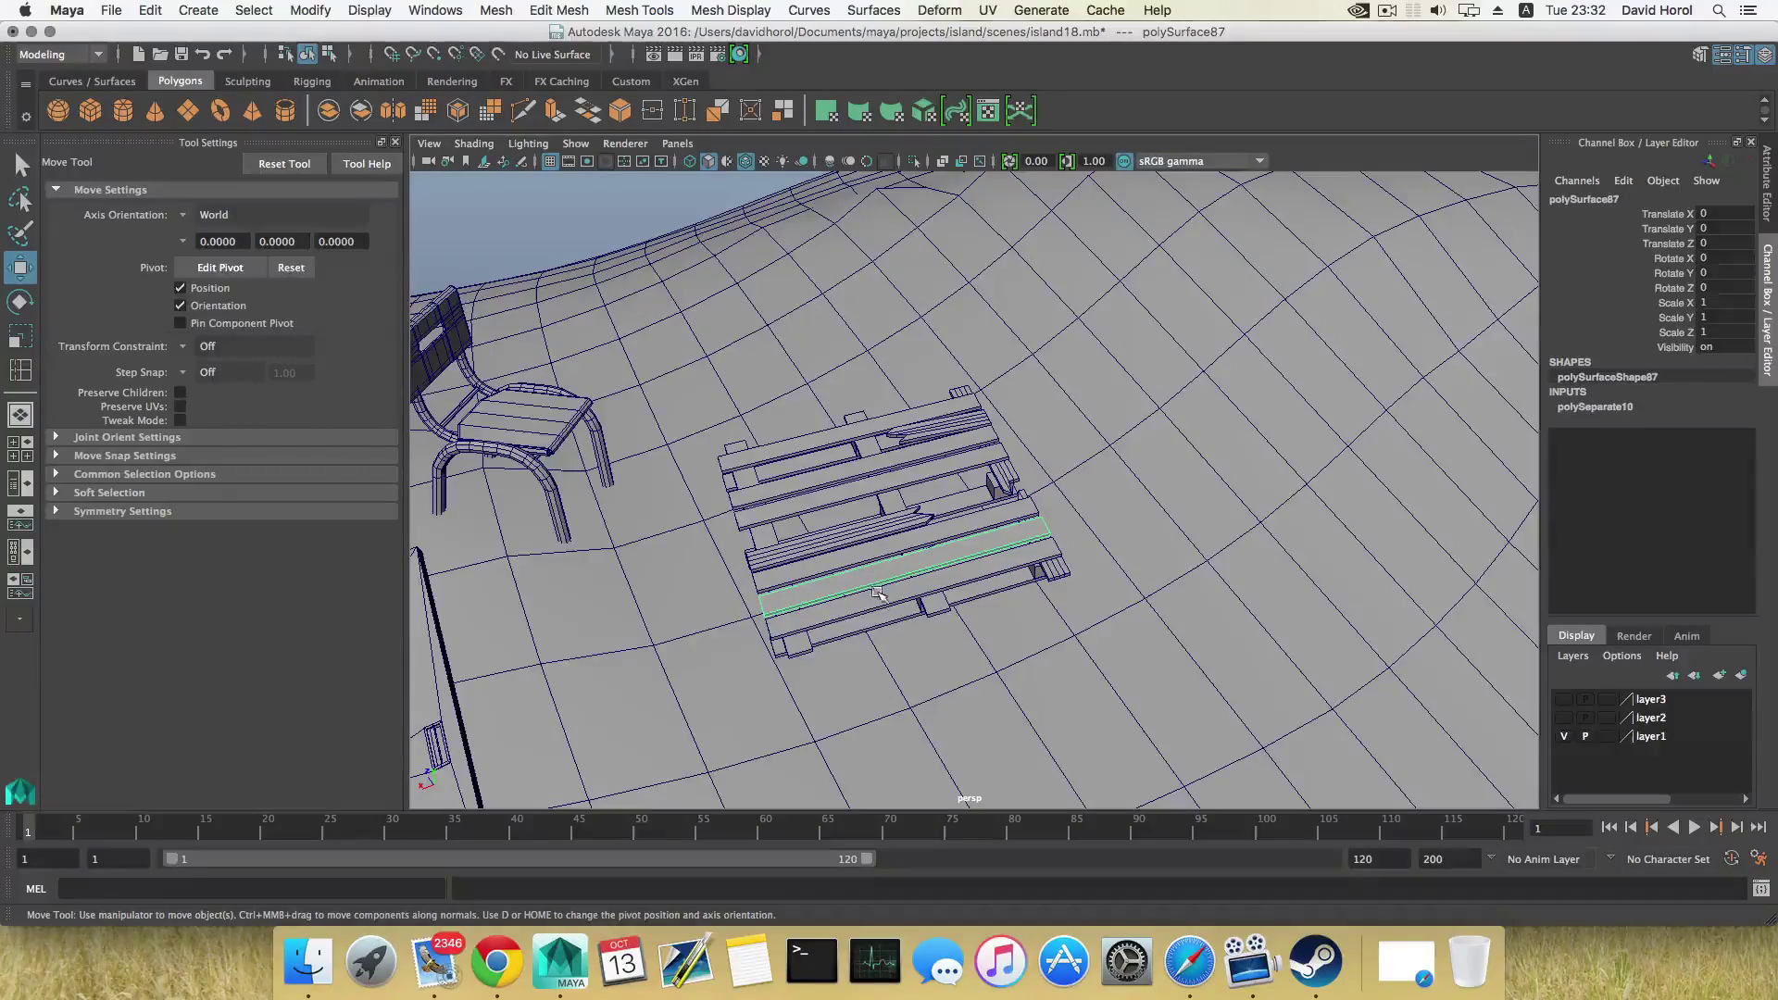
left_click(877, 593)
key("Delete")
Combine all remaining pieces of the damaged pallet into one mesh, without the terrain, and center its pivot
left_click_drag(867, 580, 669, 561, "alt")
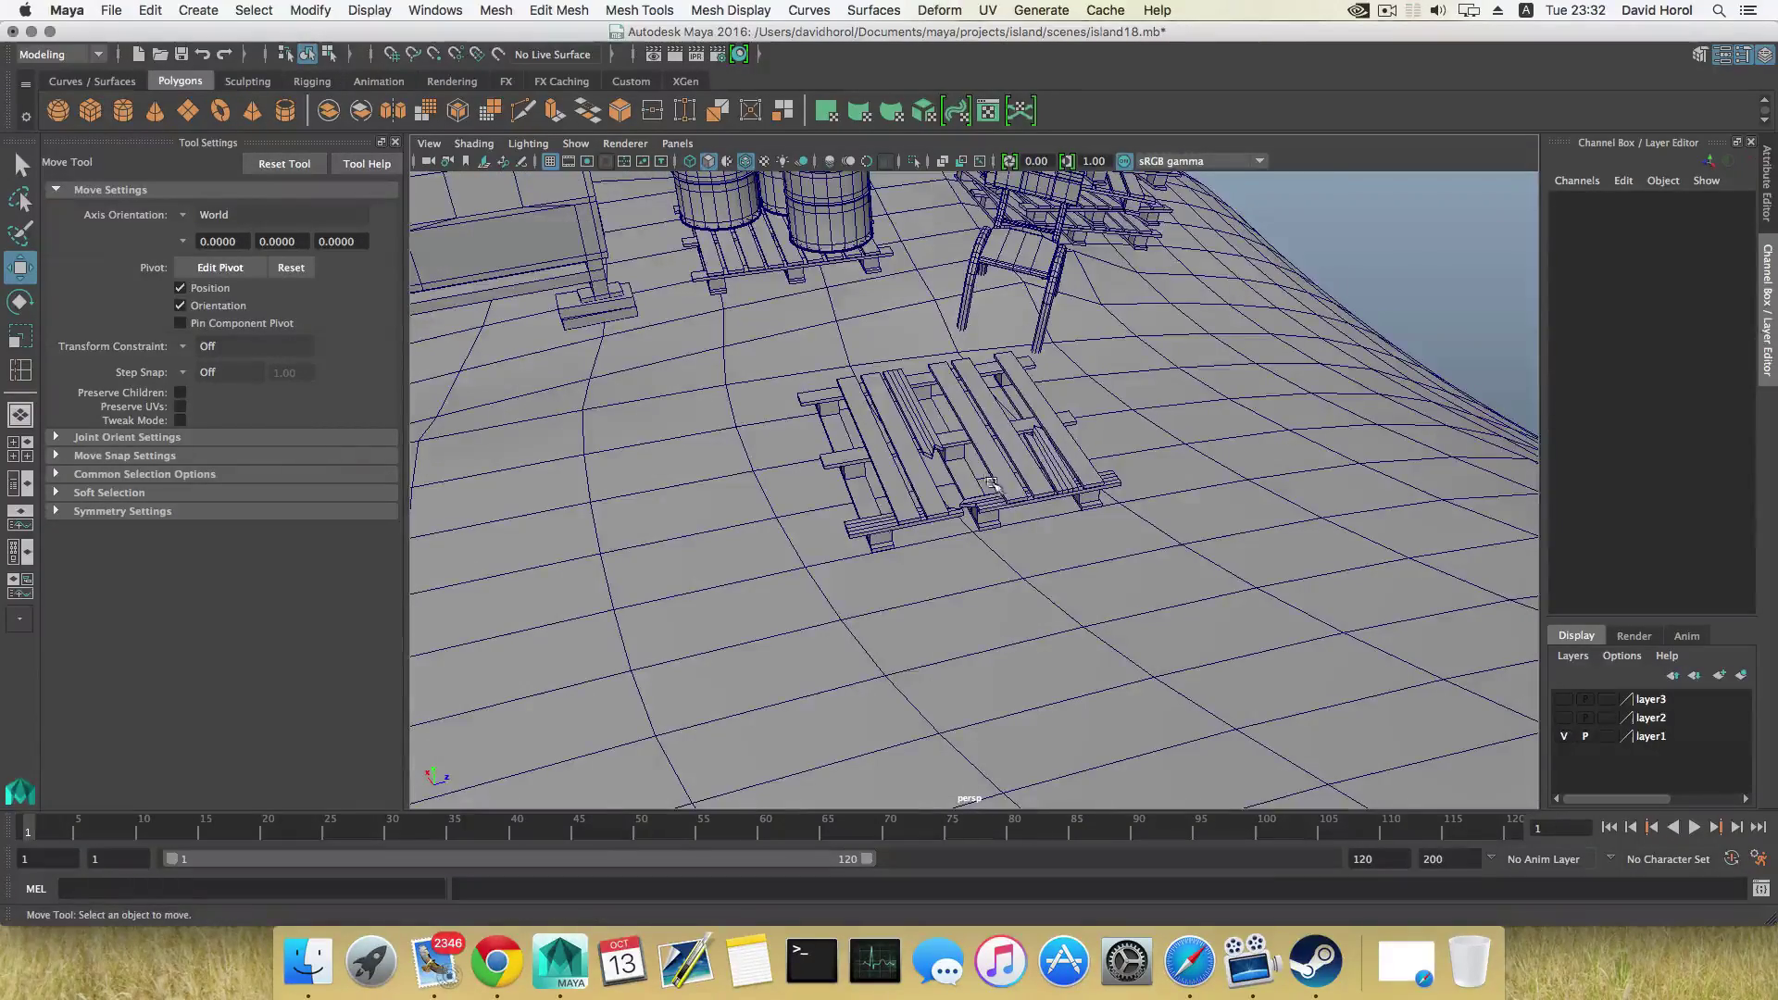
left_click_drag(991, 483, 858, 485, "alt")
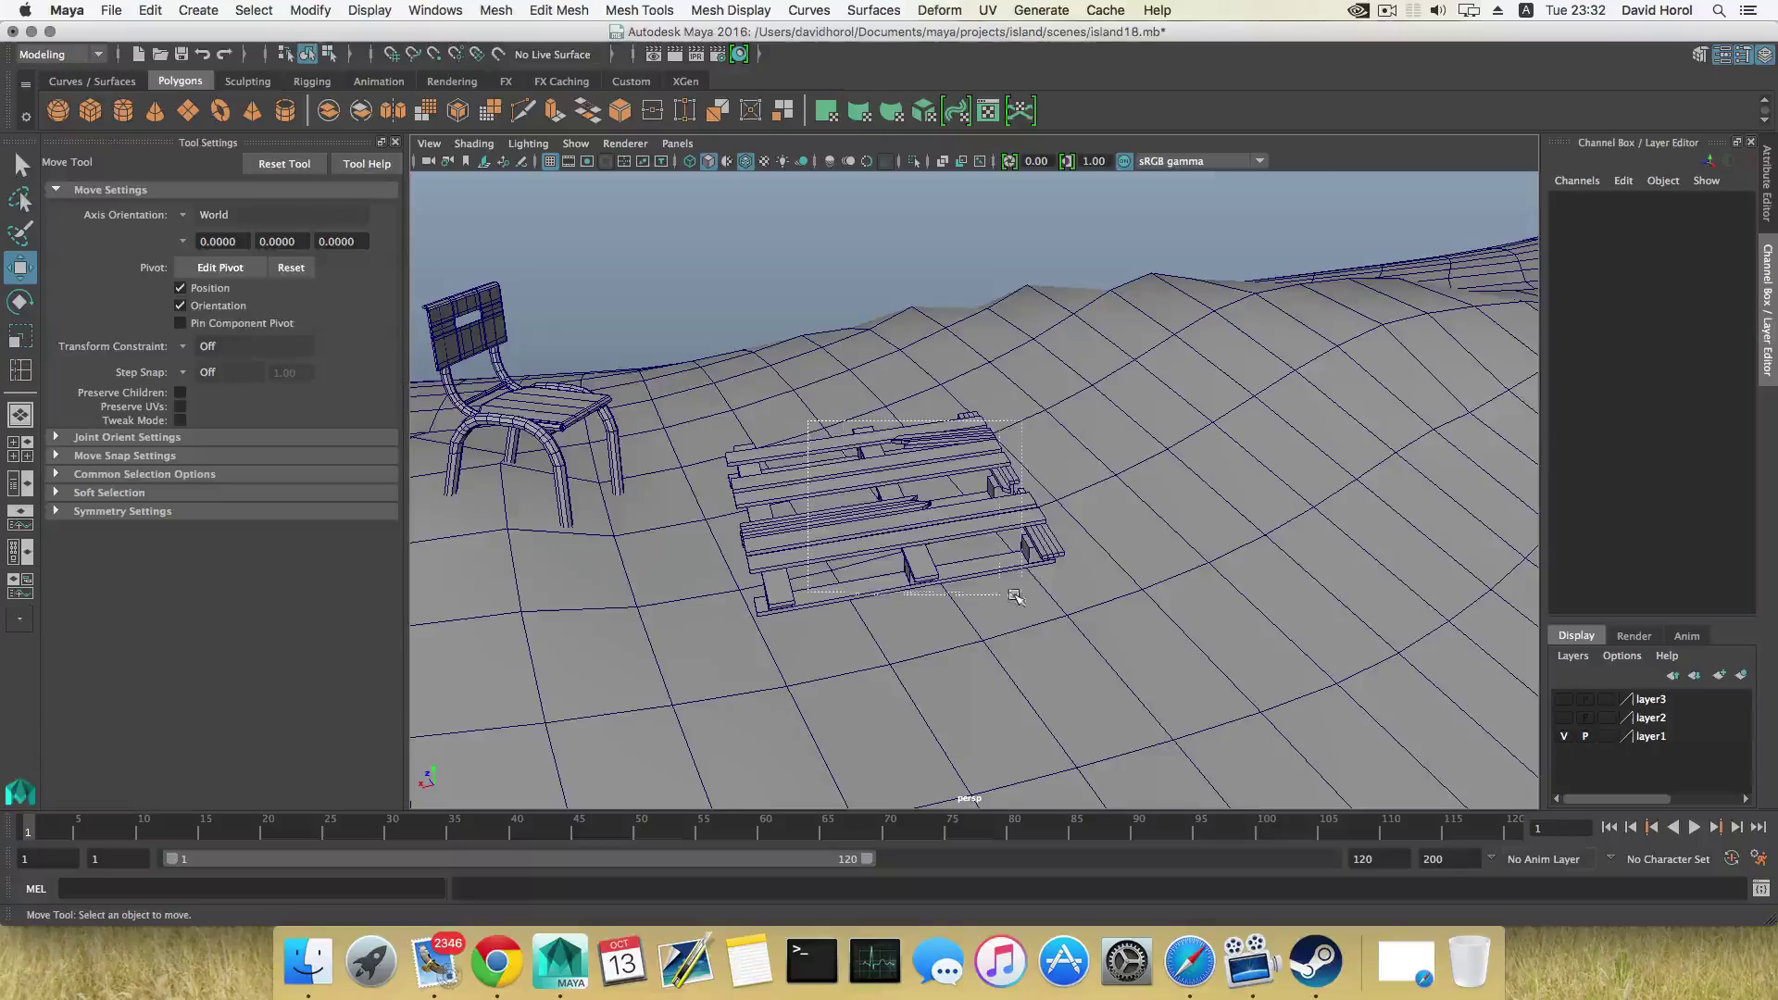
left_click_drag(1015, 596, 1039, 609)
left_click(1157, 472, "shift")
left_click_drag(673, 402, 1063, 655)
scroll(1071, 684, "down", 5)
key("bracketleft")
key("bracketleft")
key("bracketleft")
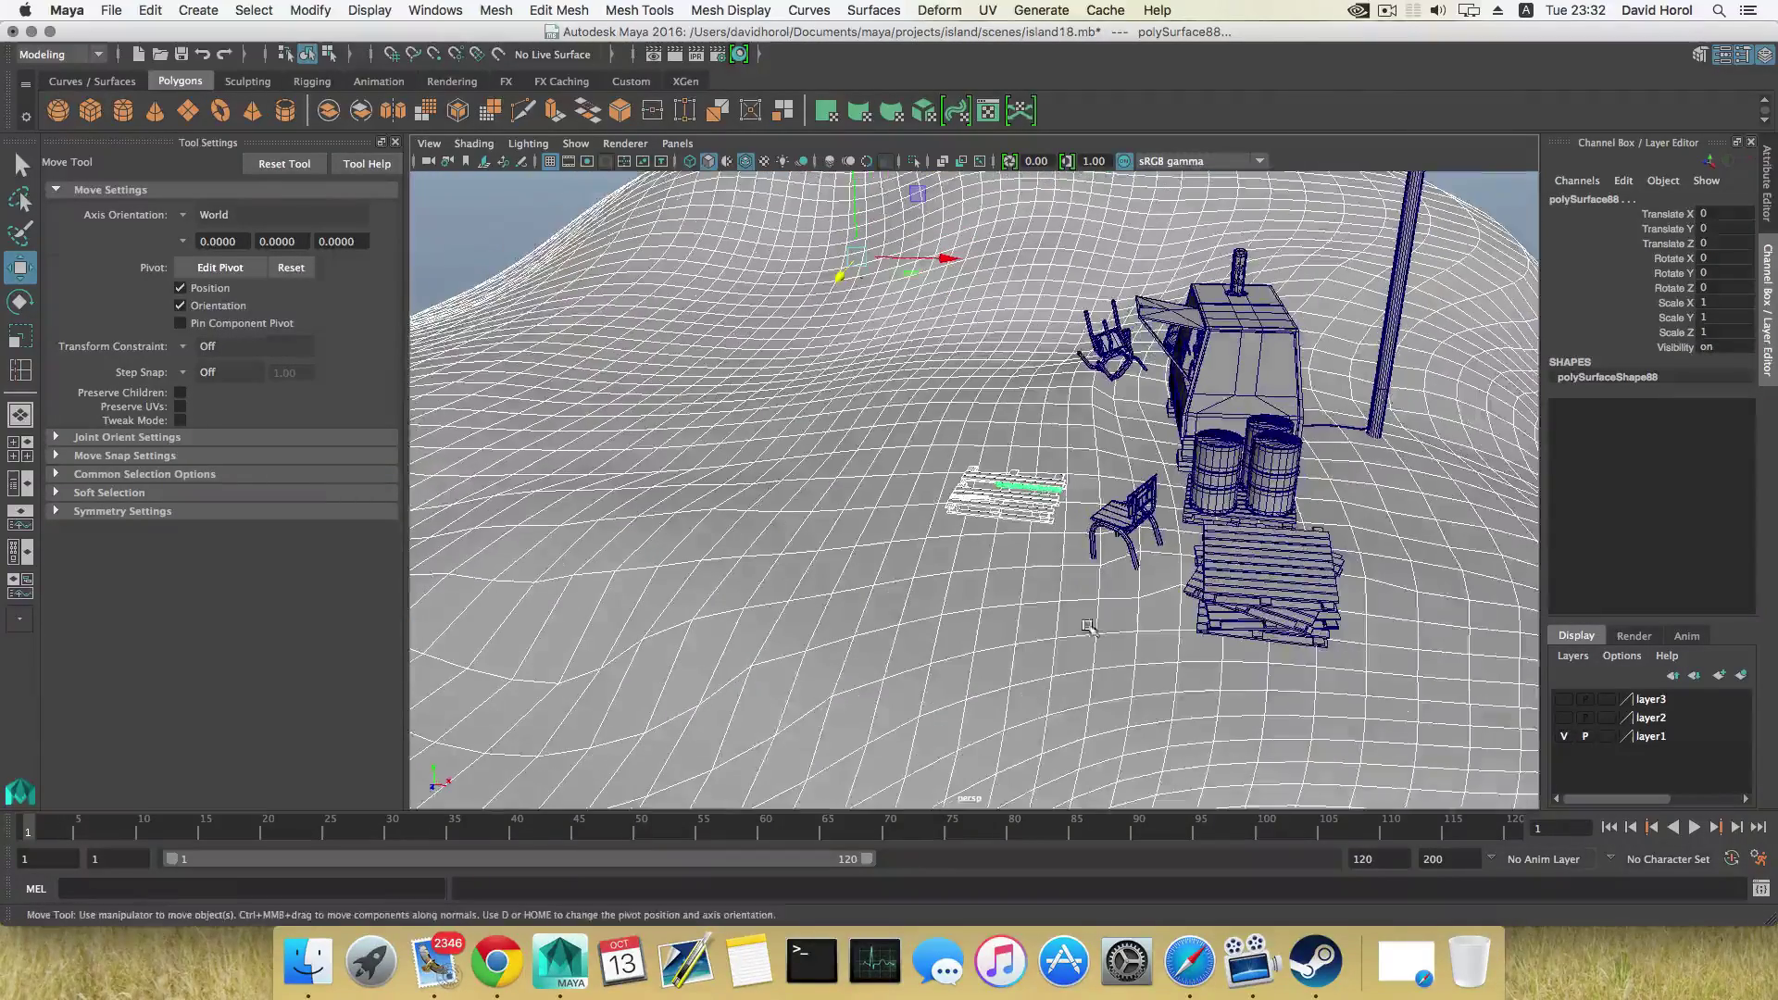
left_click_drag(975, 670, 972, 668, "alt")
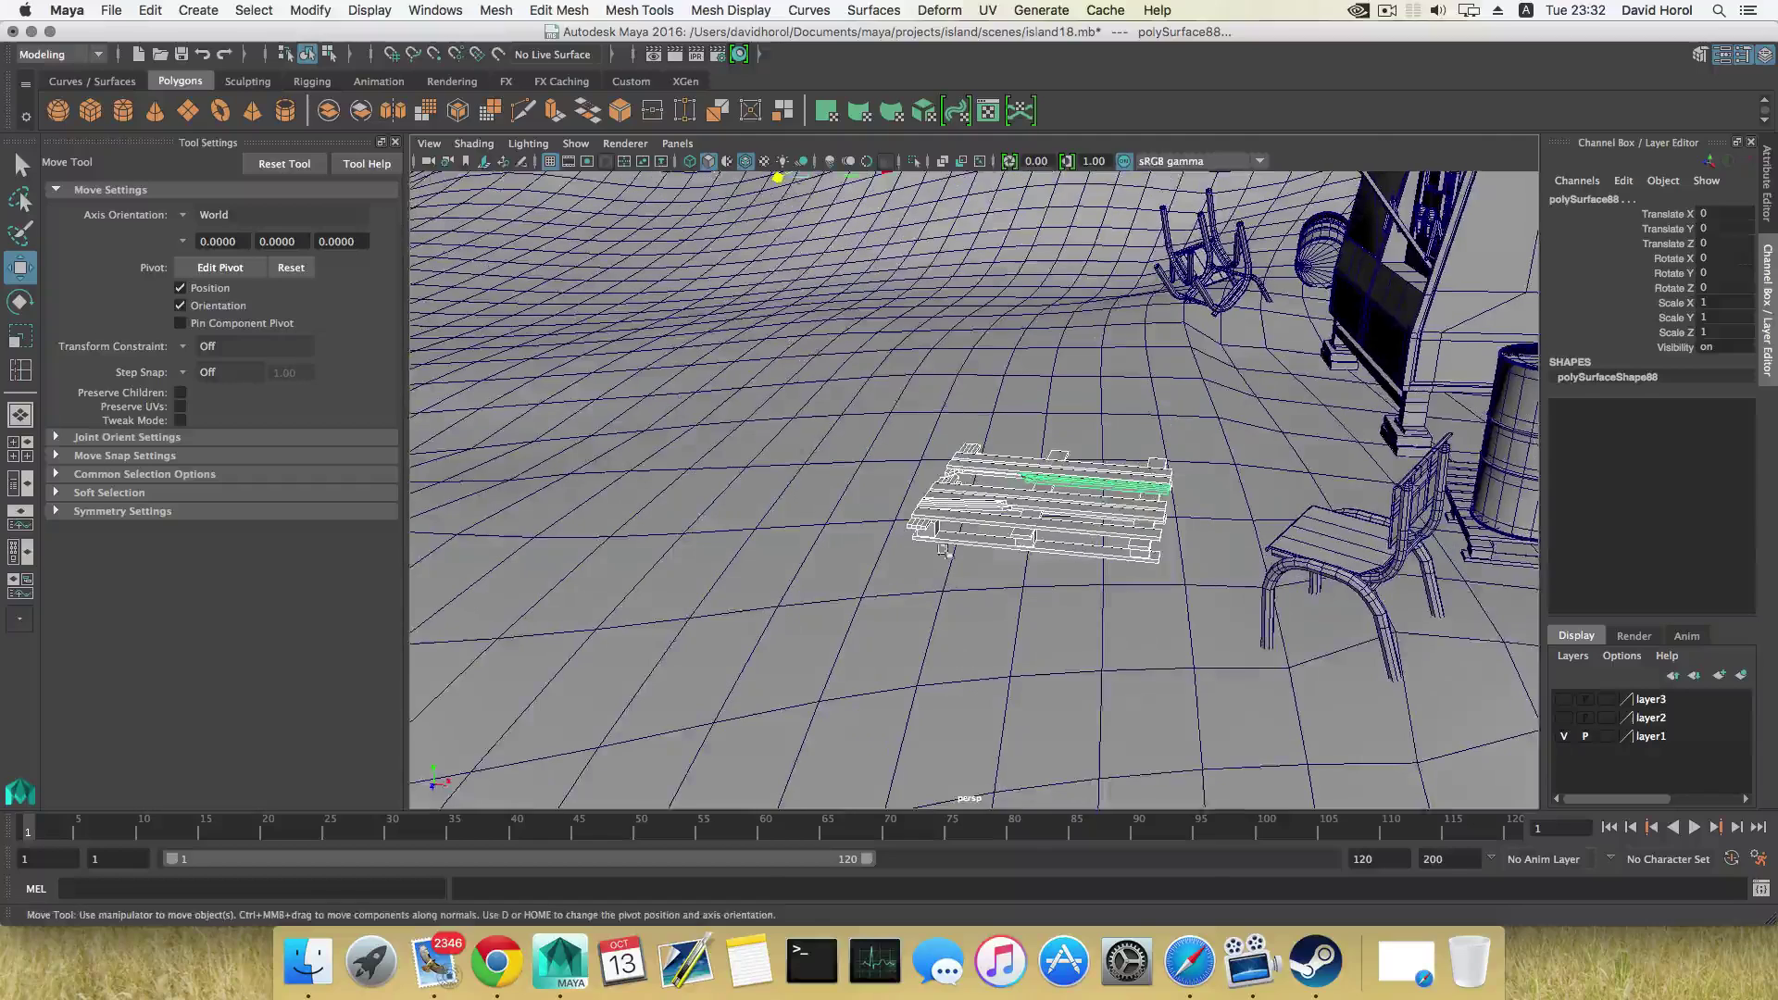
left_click(497, 11)
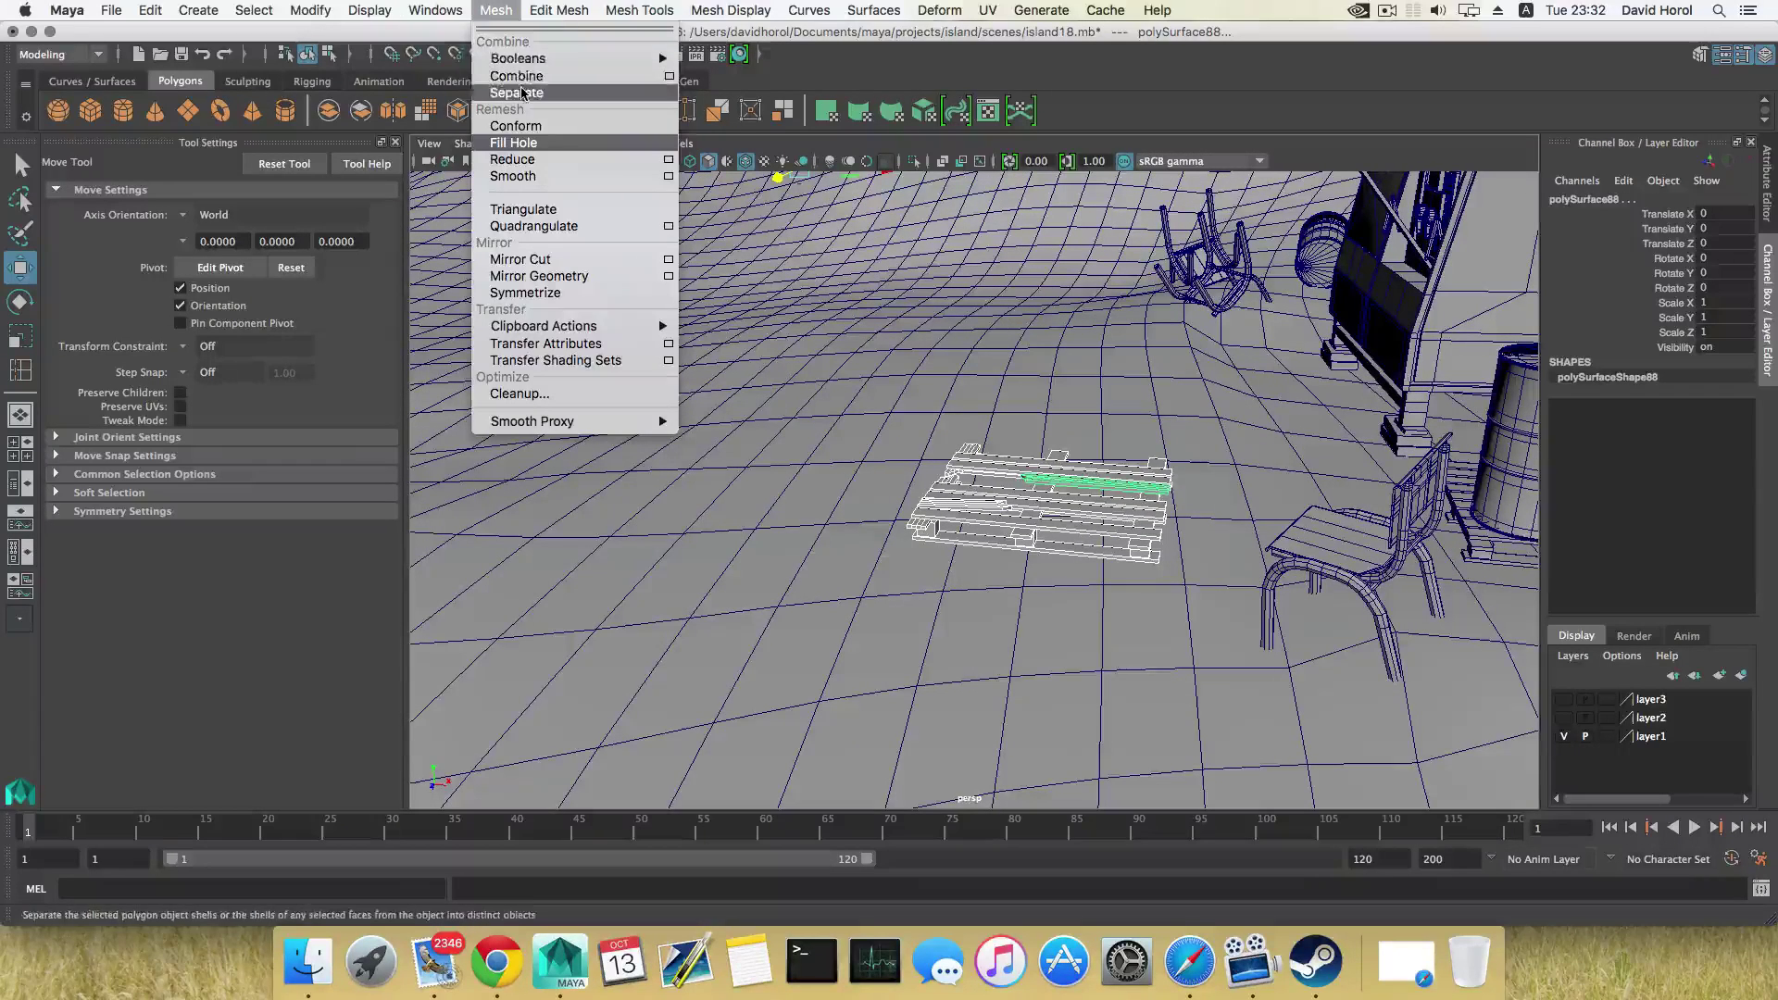
left_click(523, 75)
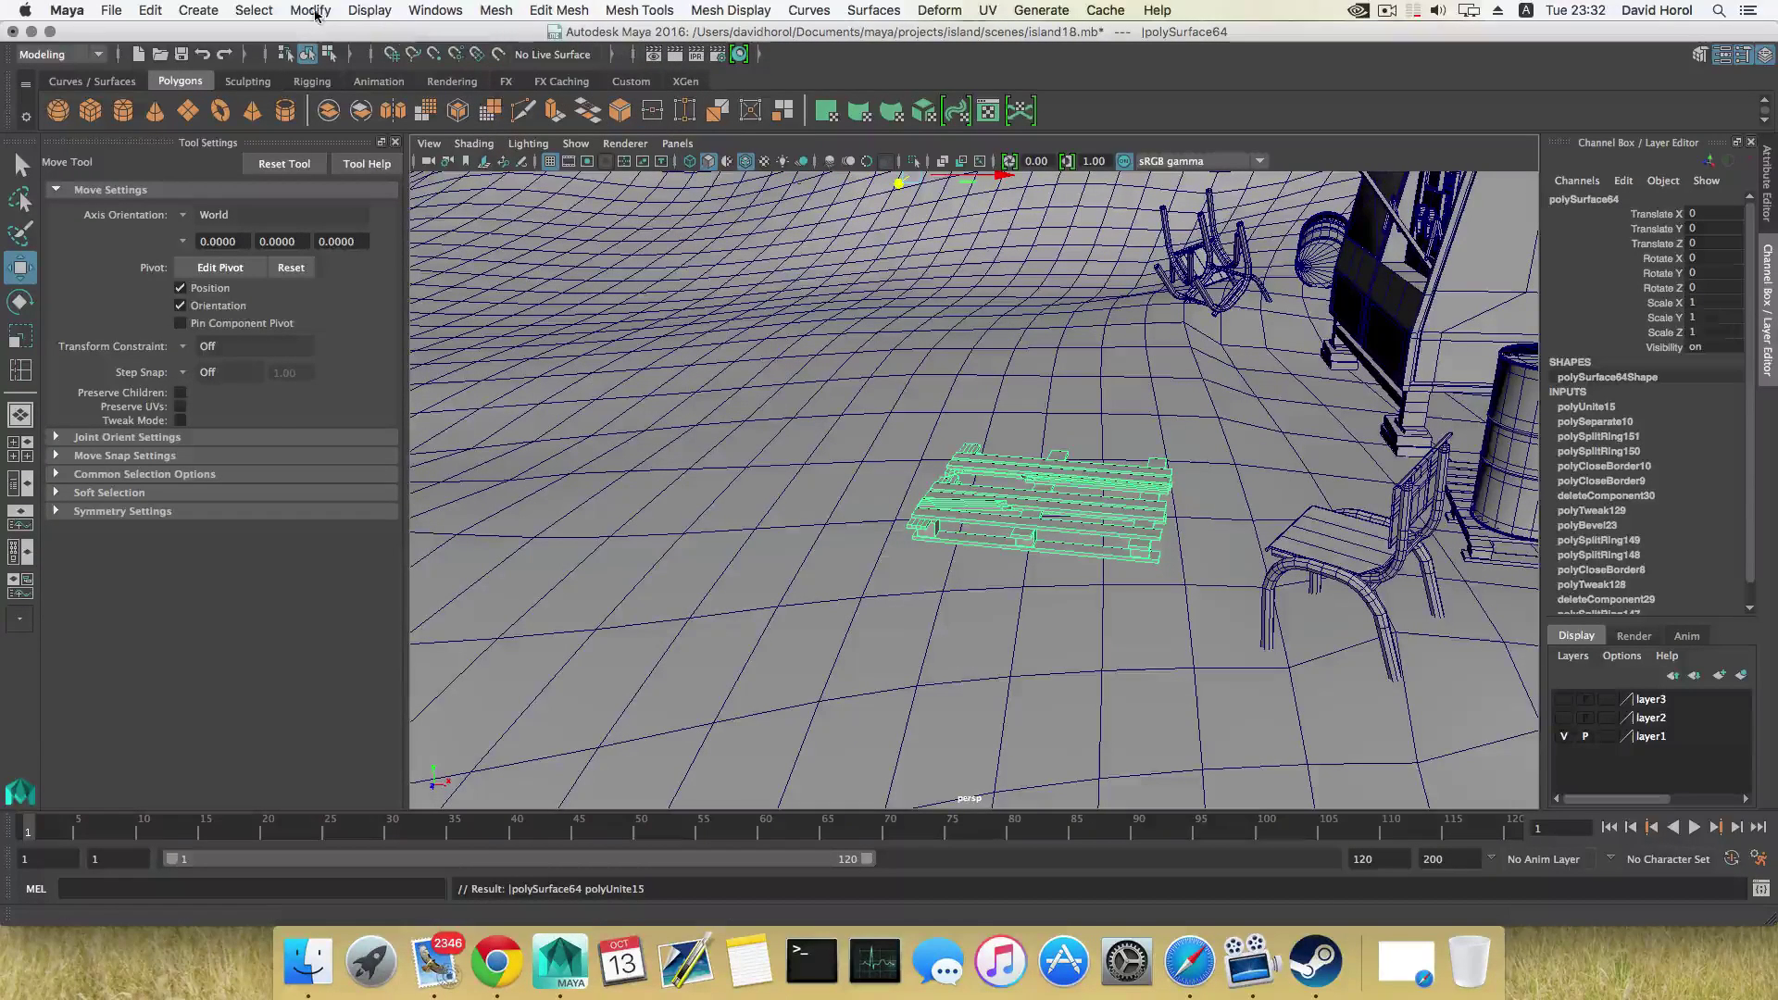
left_click(310, 11)
left_click(338, 125)
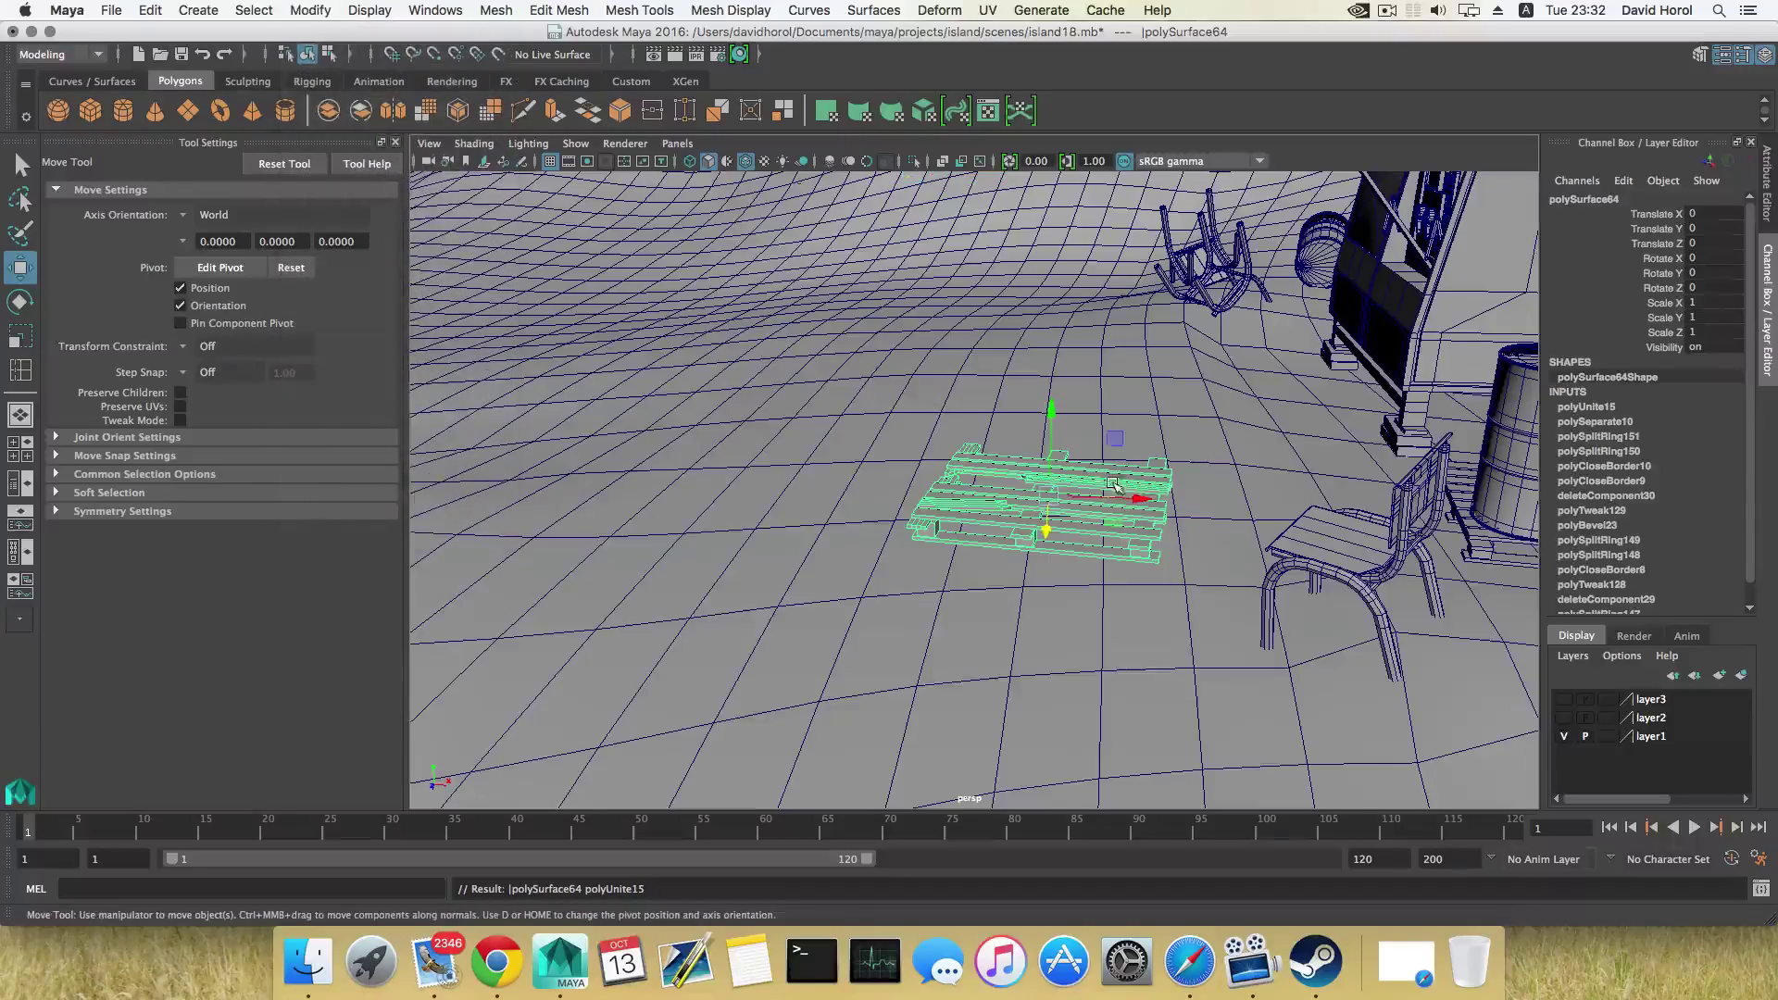
Move the combined damaged pallet past the chair toward the generator, to about X 5.855 and Z -24.023
left_click_drag(1140, 496, 1347, 504)
middle_click_drag(1347, 504, 962, 463, "alt")
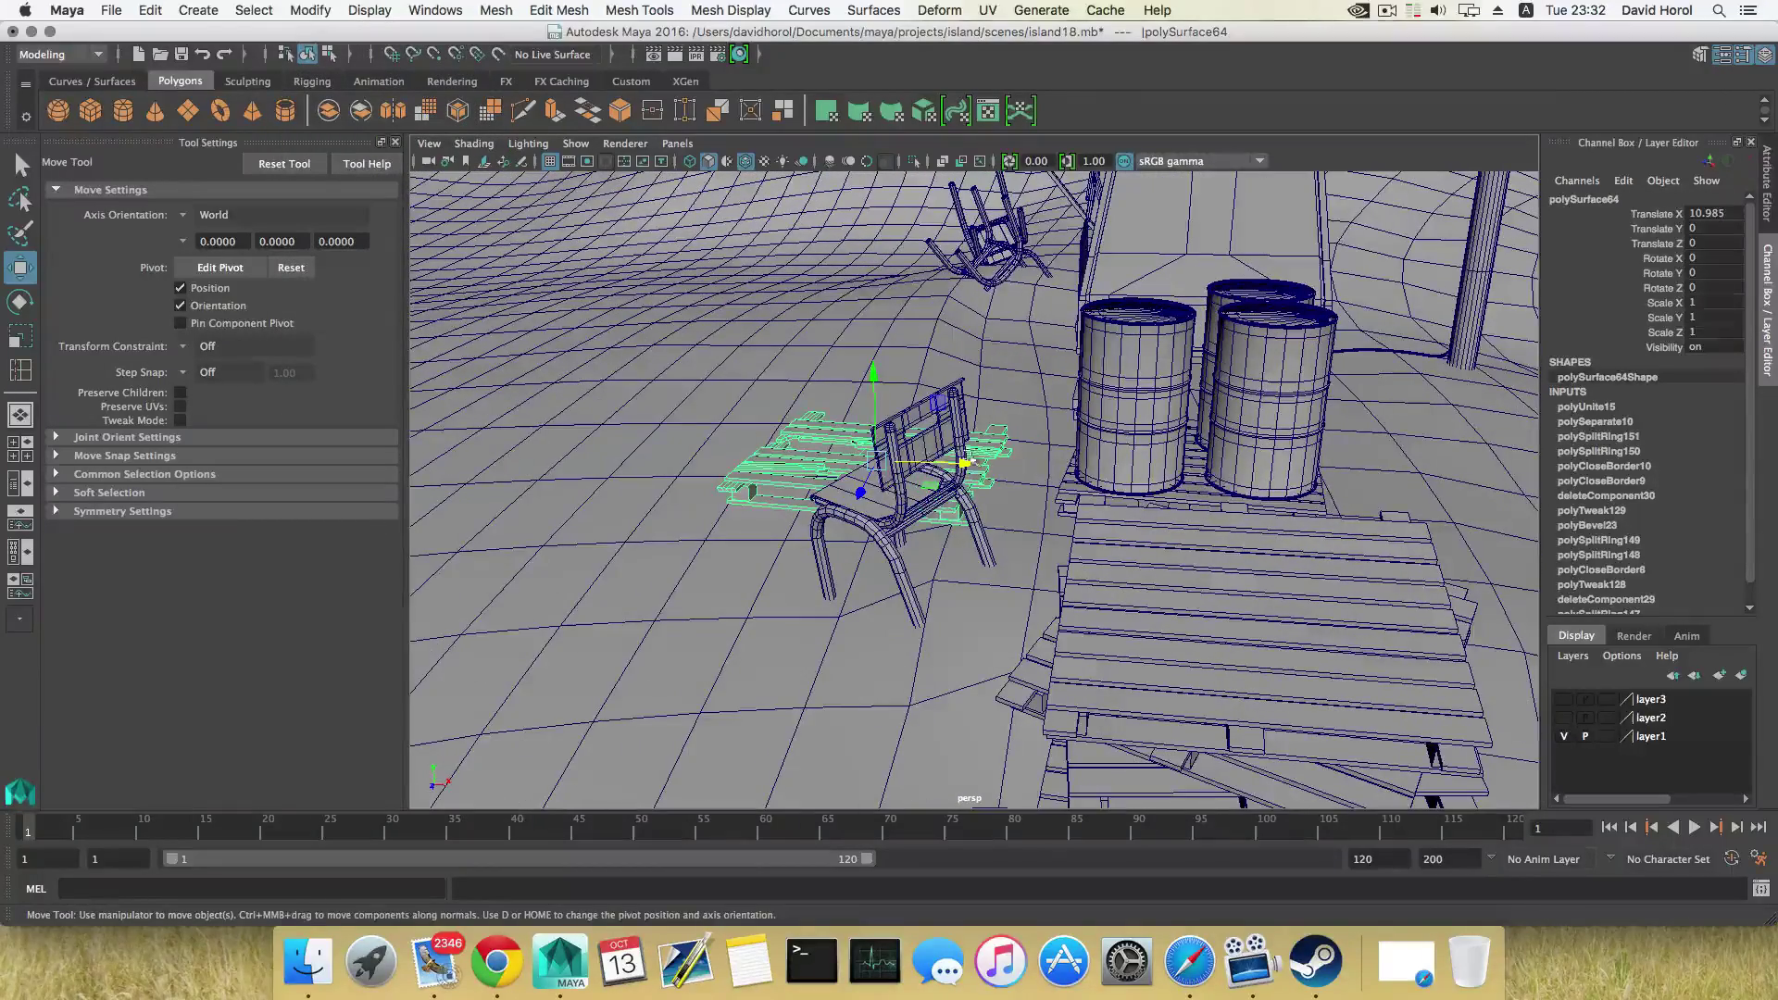
left_click_drag(960, 462, 953, 276)
middle_click_drag(954, 276, 492, 543, "alt")
left_click_drag(963, 405, 768, 426, "alt")
middle_click_drag(995, 435, 787, 435, "alt")
left_click_drag(1148, 518, 889, 548, "alt")
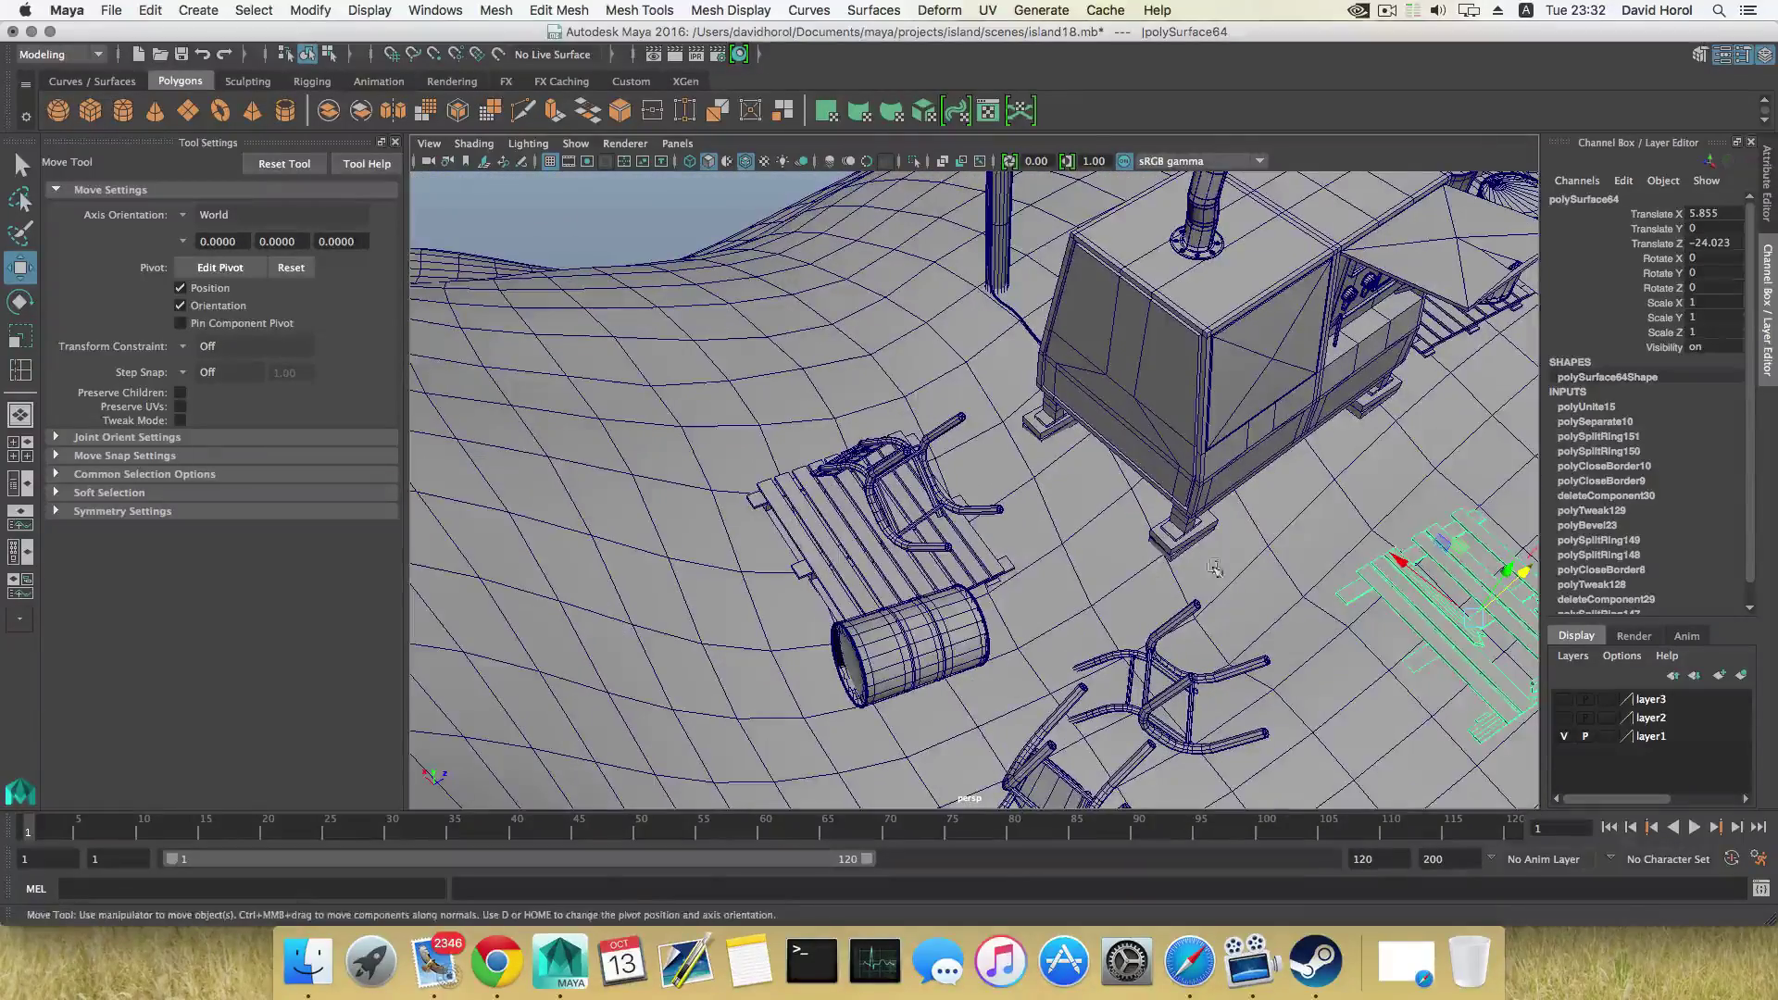
Move the intact pallet out from under the upturned chair onto open ground, to about X -34.773 and Z -41.055
middle_click_drag(1063, 564, 843, 465, "alt")
left_click(676, 424)
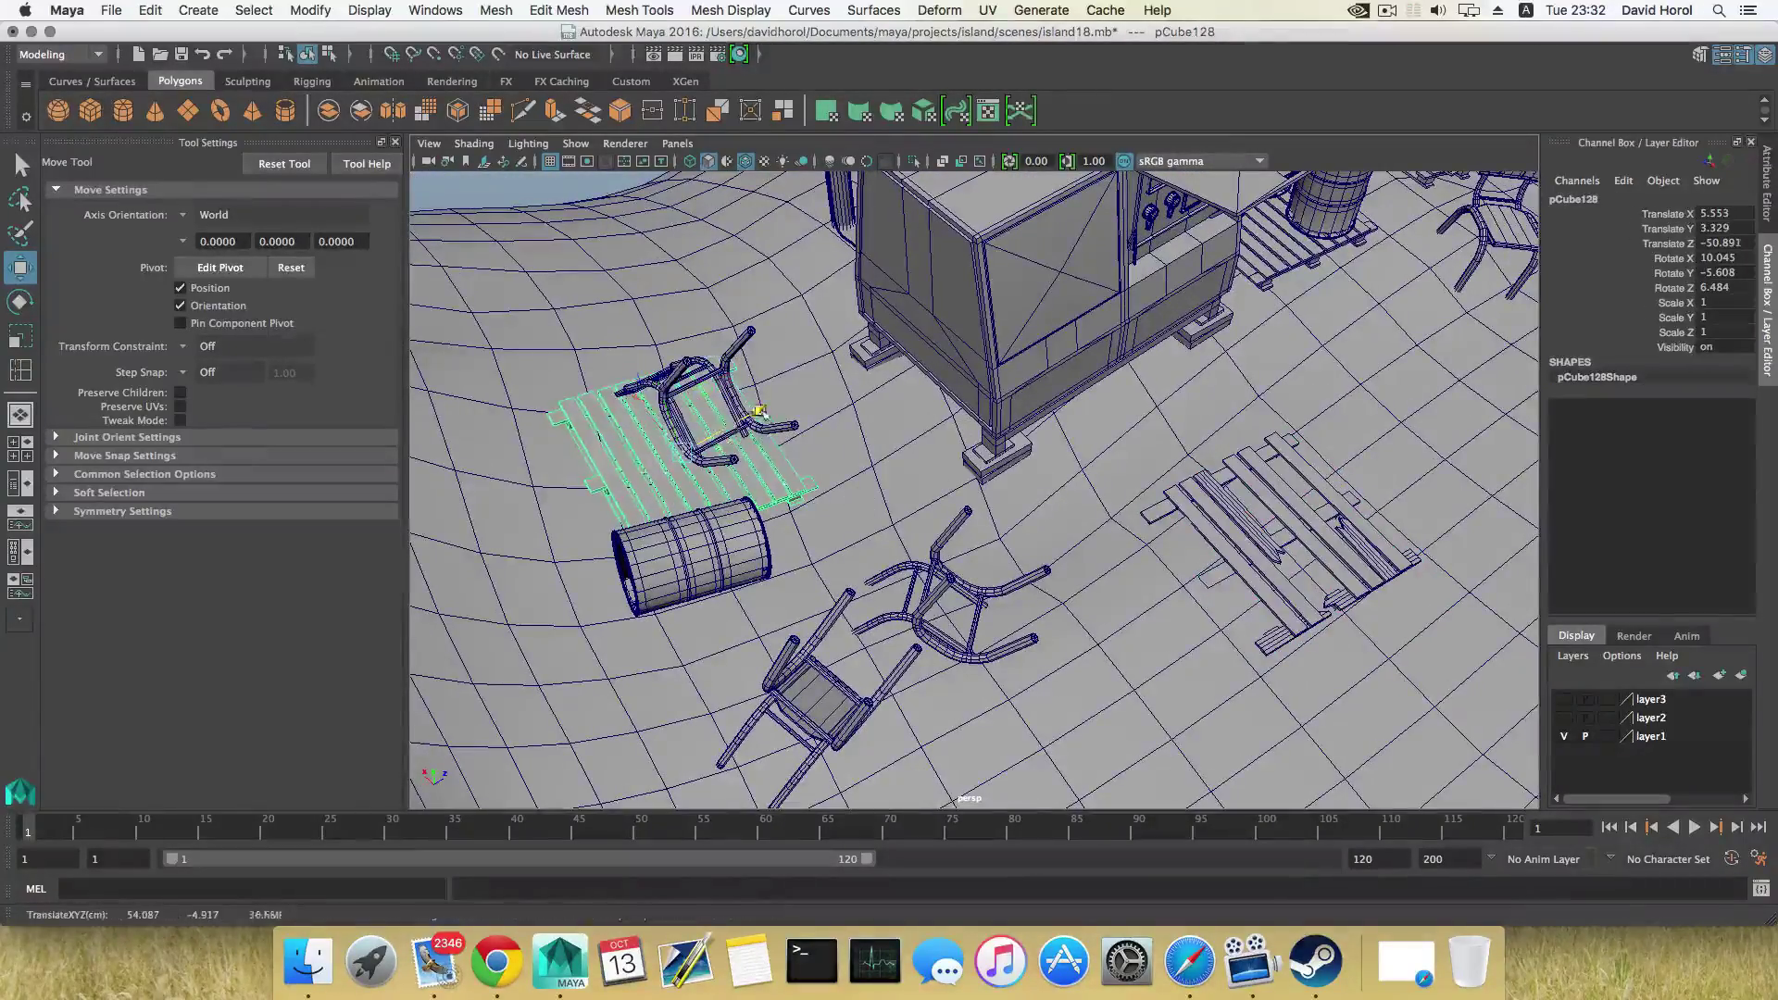
left_click_drag(759, 411, 880, 344)
left_click_drag(767, 324, 1148, 659)
Move the damaged pallet under the upturned chair beside the fallen barrel, at about X 30.768, Y 2.926, Z -50.467
left_click(1231, 523)
left_click_drag(1307, 500, 815, 574)
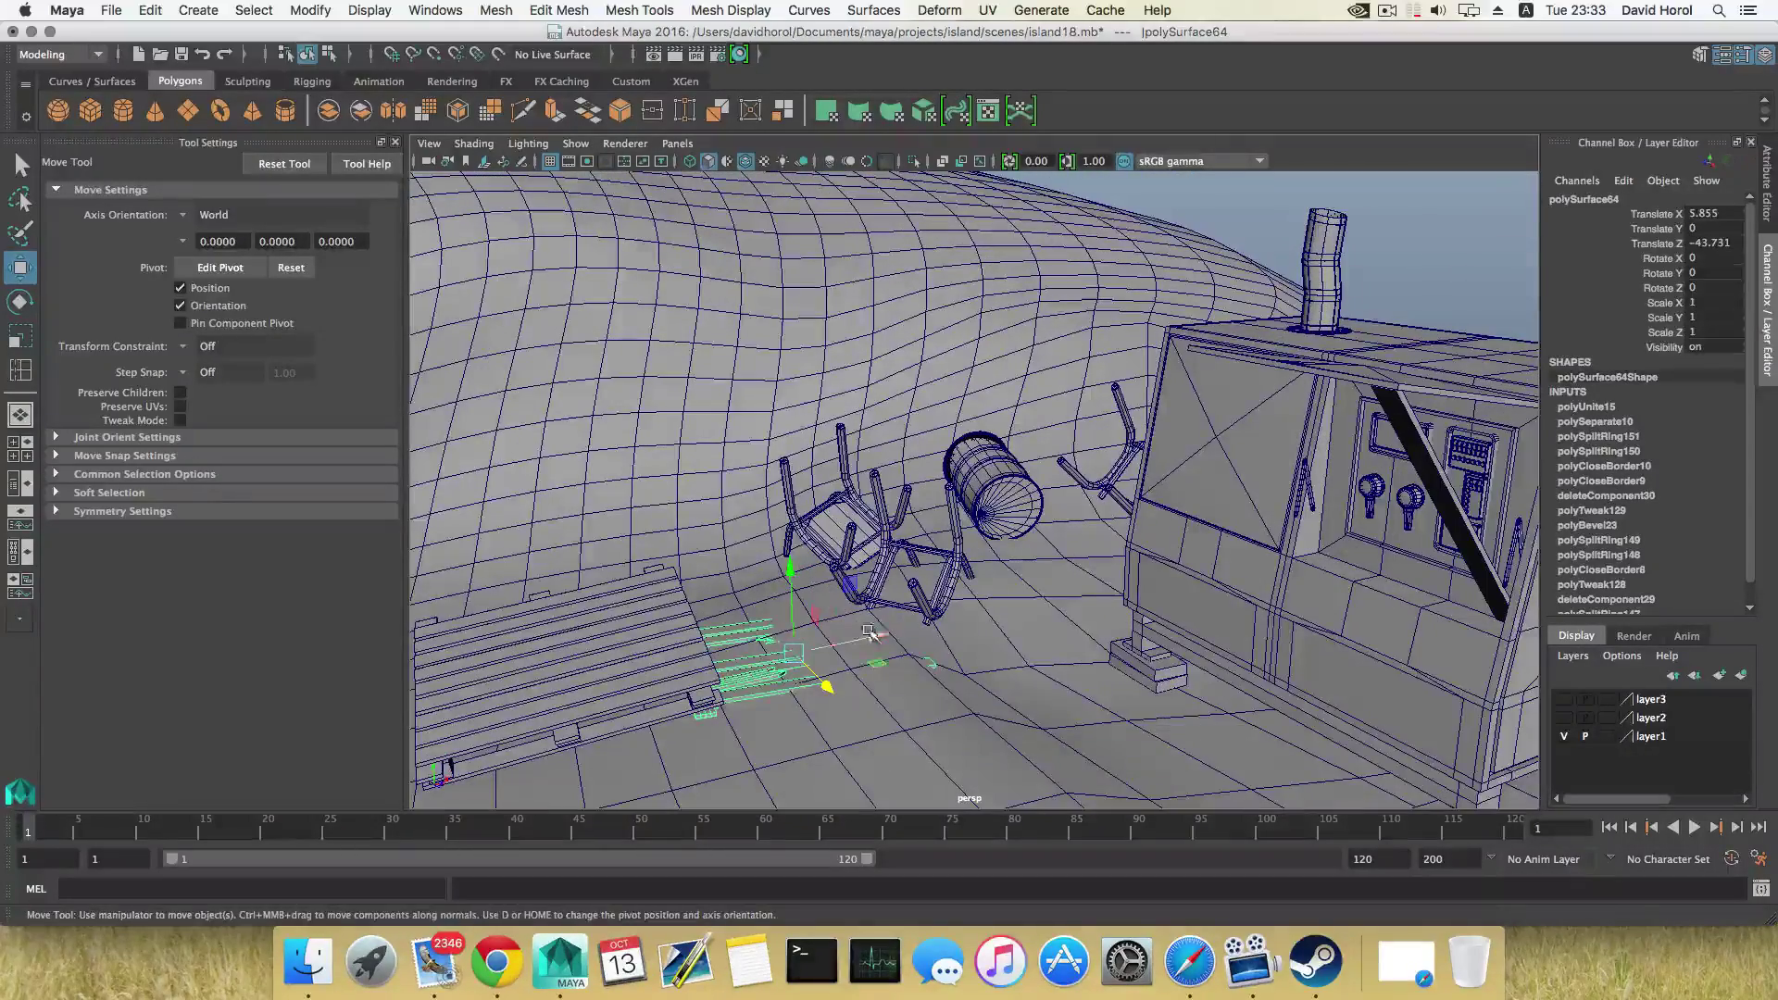
left_click_drag(838, 639, 978, 651)
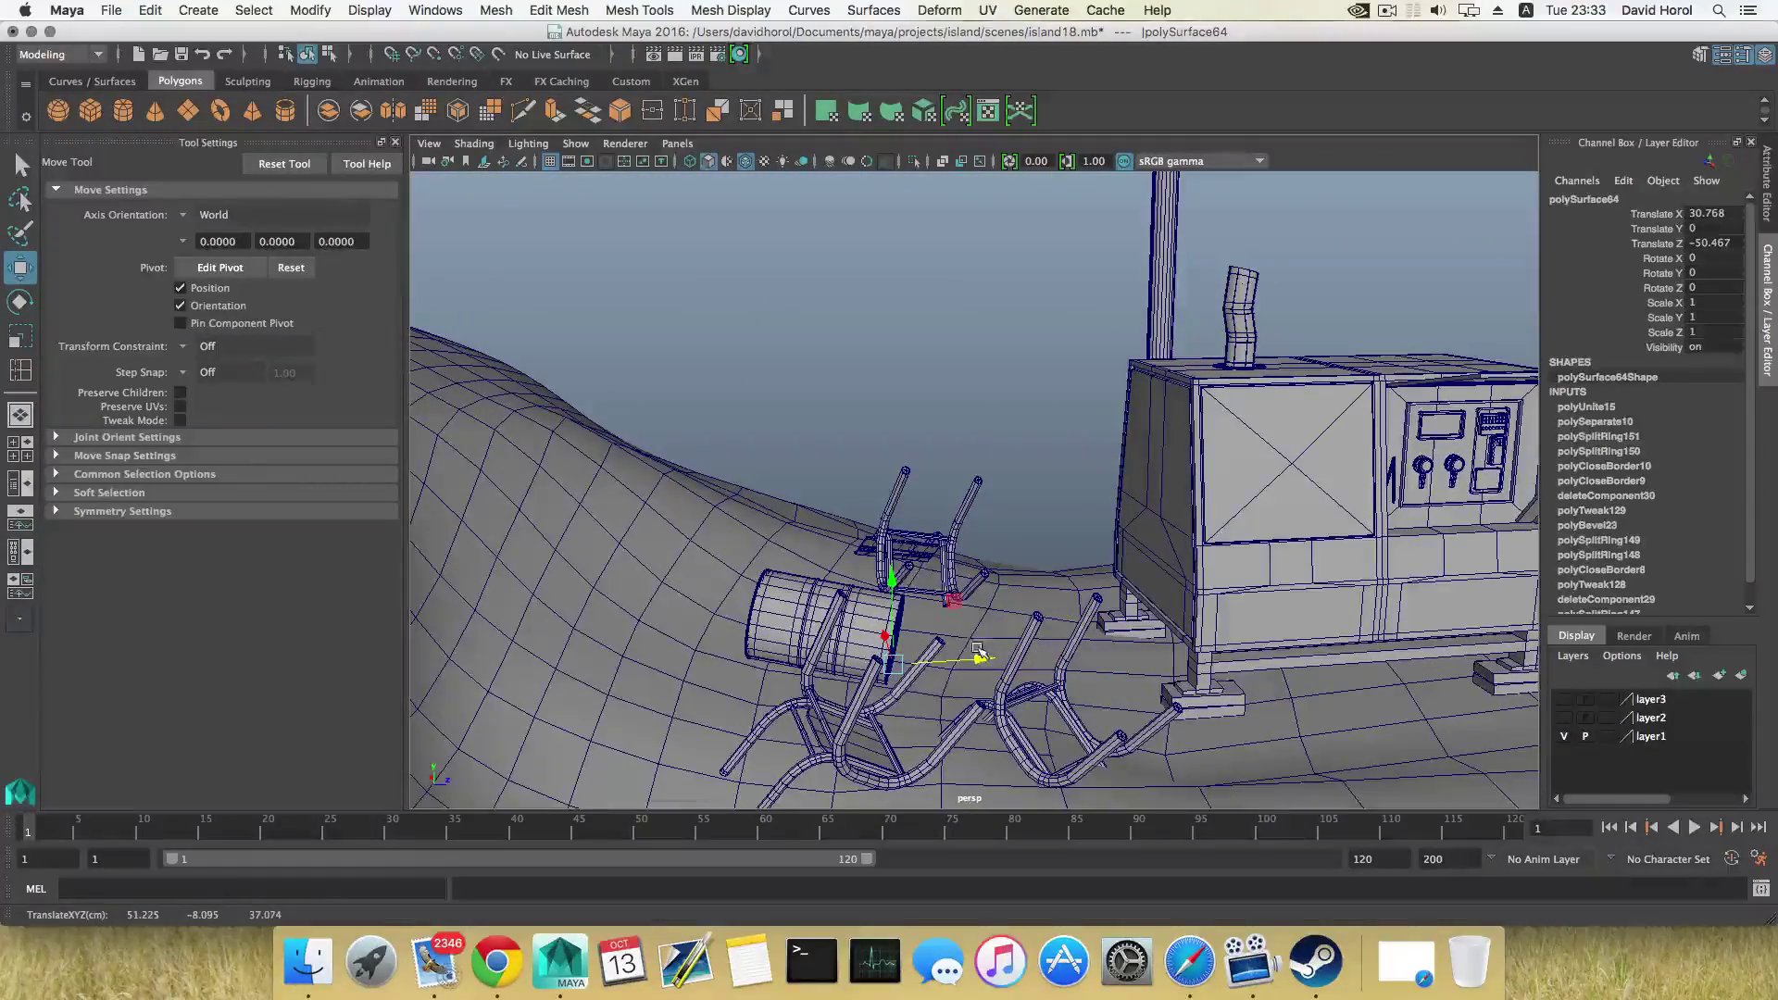
left_click_drag(891, 577, 941, 595)
Tilt the damaged pallet to about 14.851, 0.1, 6.778 degrees and shift it to about X 34.248, Y 3.073 on the slope
key("e")
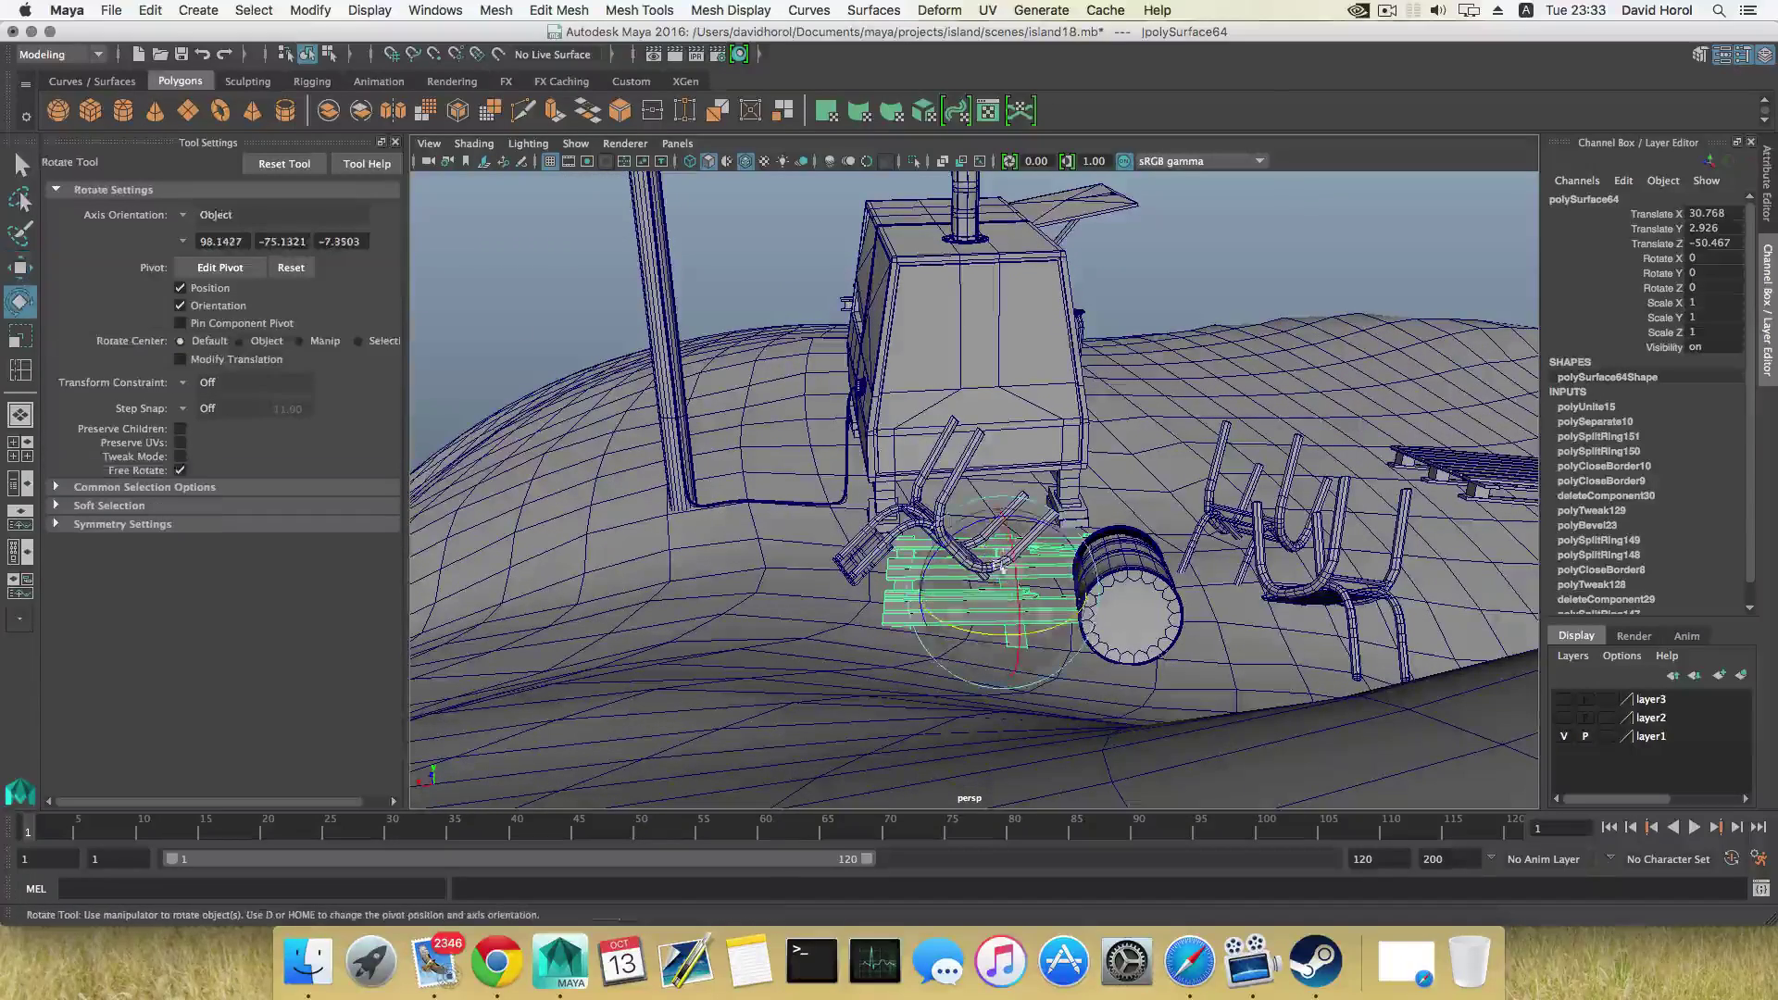
left_click_drag(1031, 525, 910, 599)
key("w")
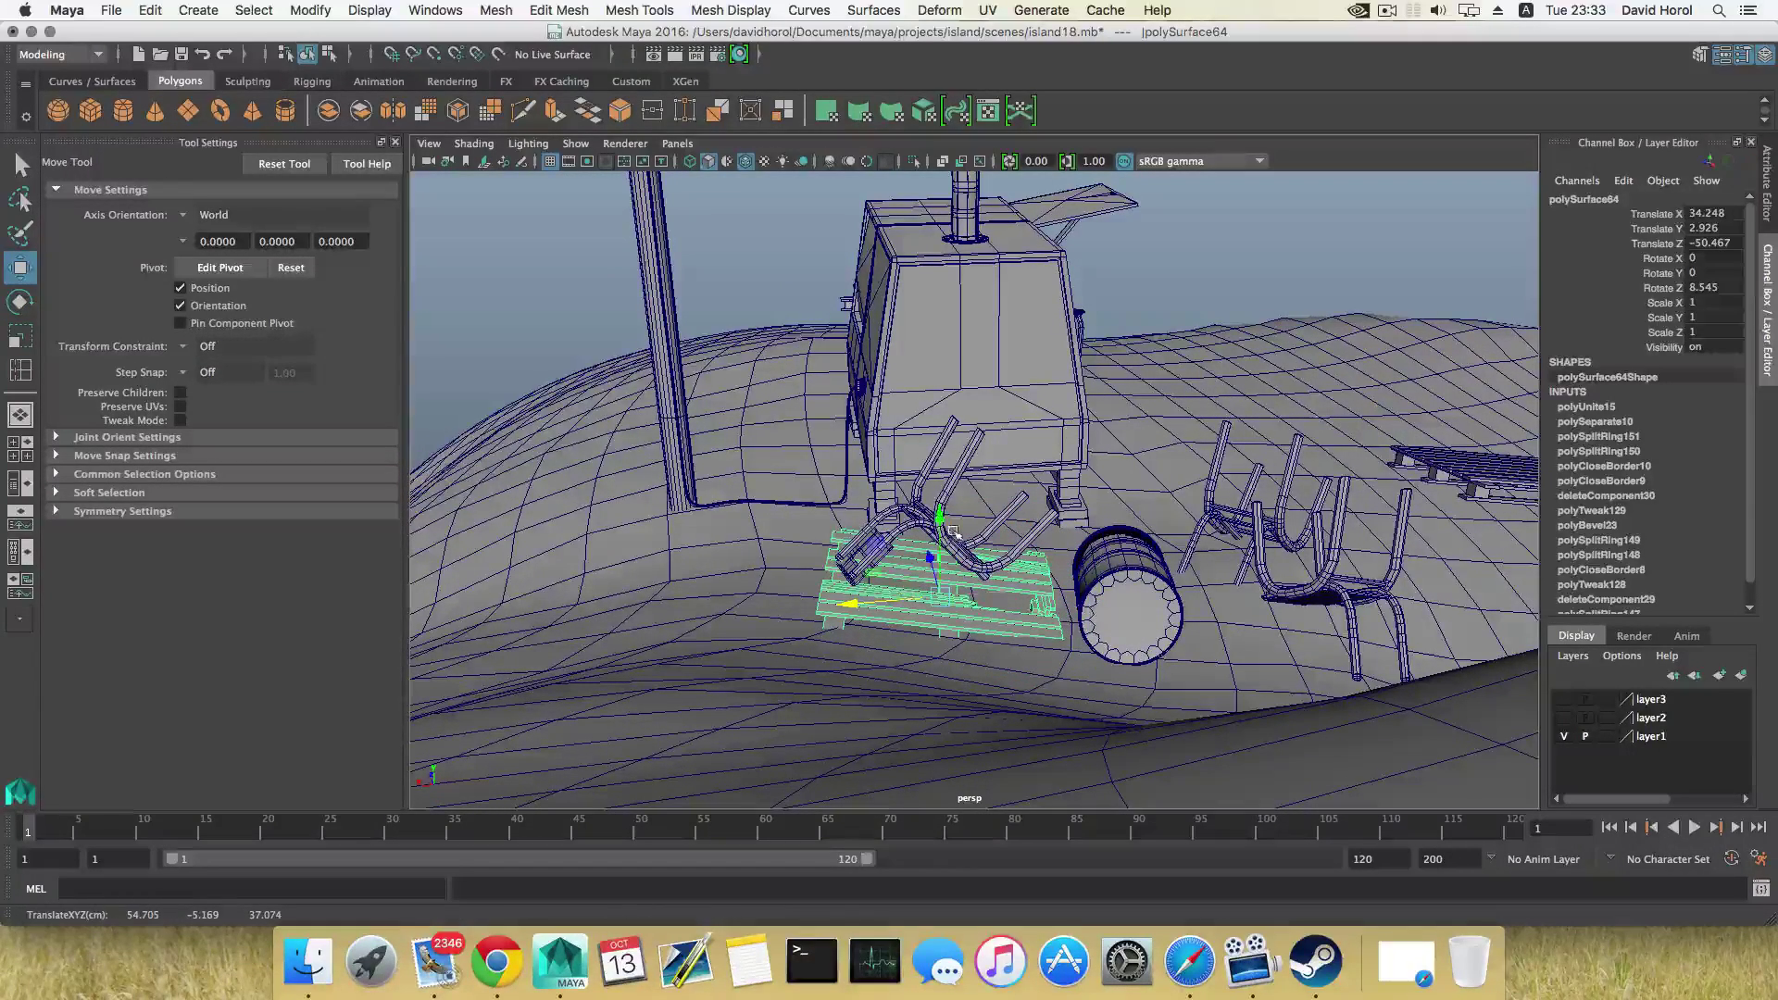
left_click(941, 521)
left_click_drag(950, 515, 1039, 598)
key("e")
key("w")
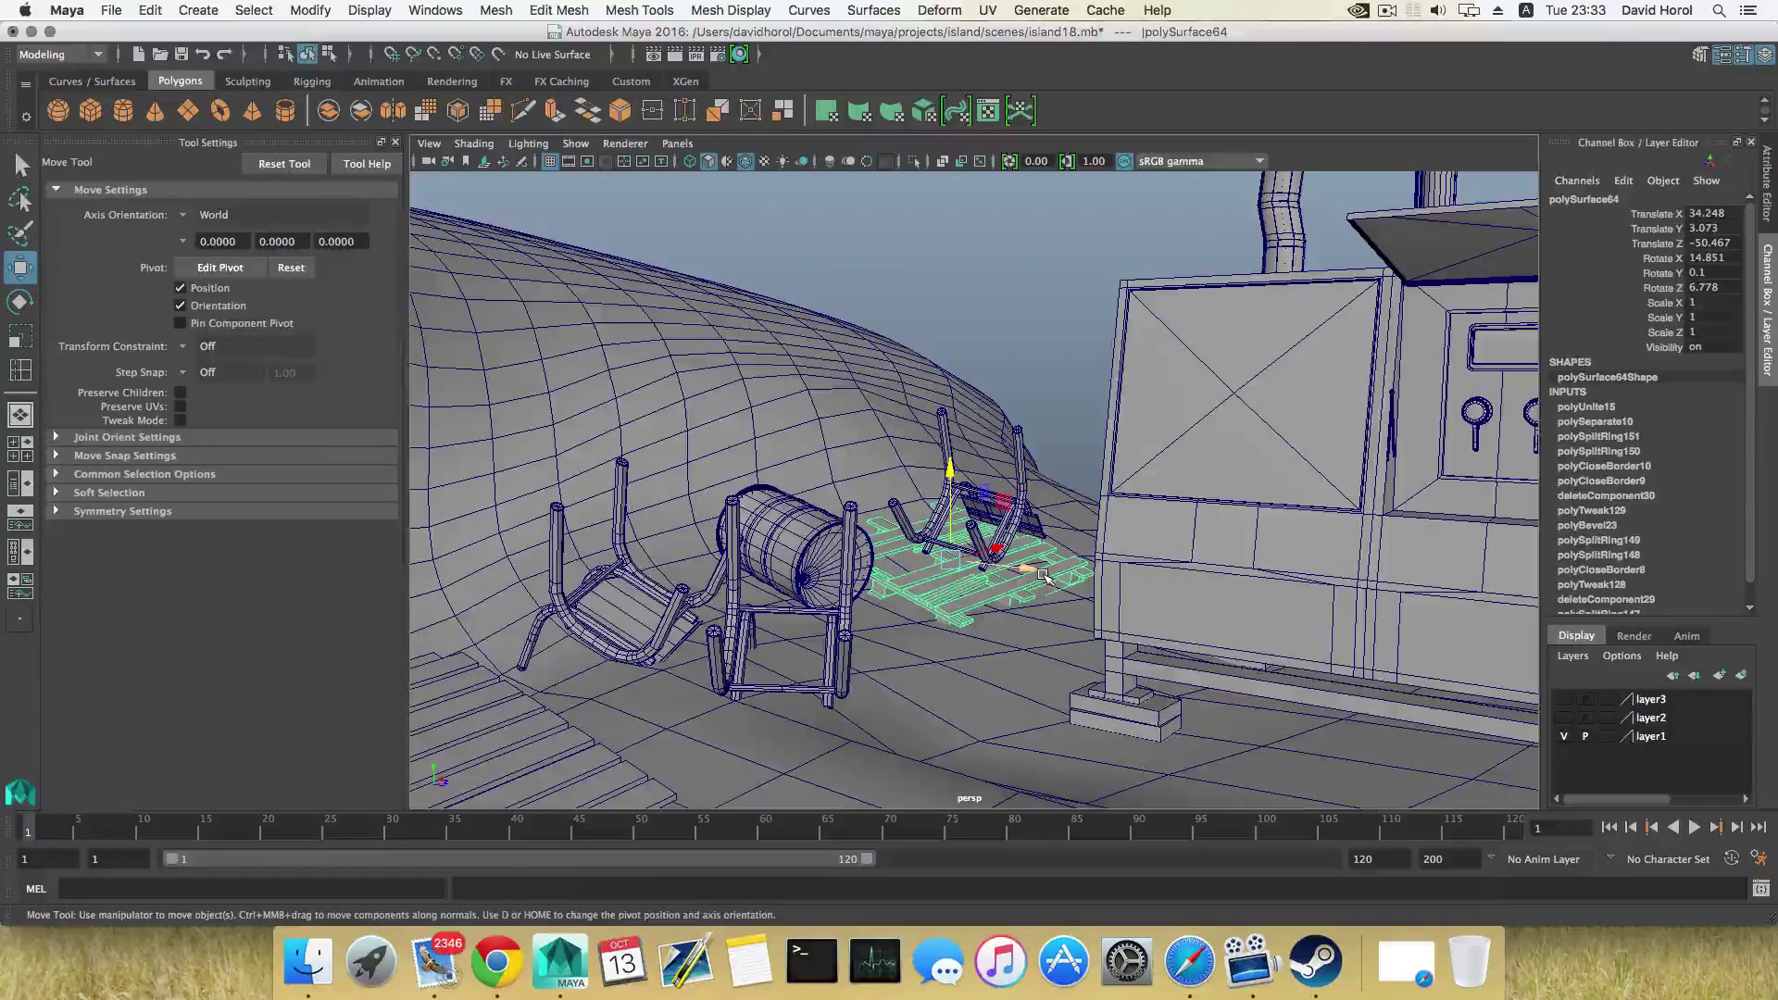
Relocate the damaged pallet's pivot to its edge near the generator and rotate it to about 13.421, 1.071, 4.285 degrees
key("d")
left_click(1047, 542)
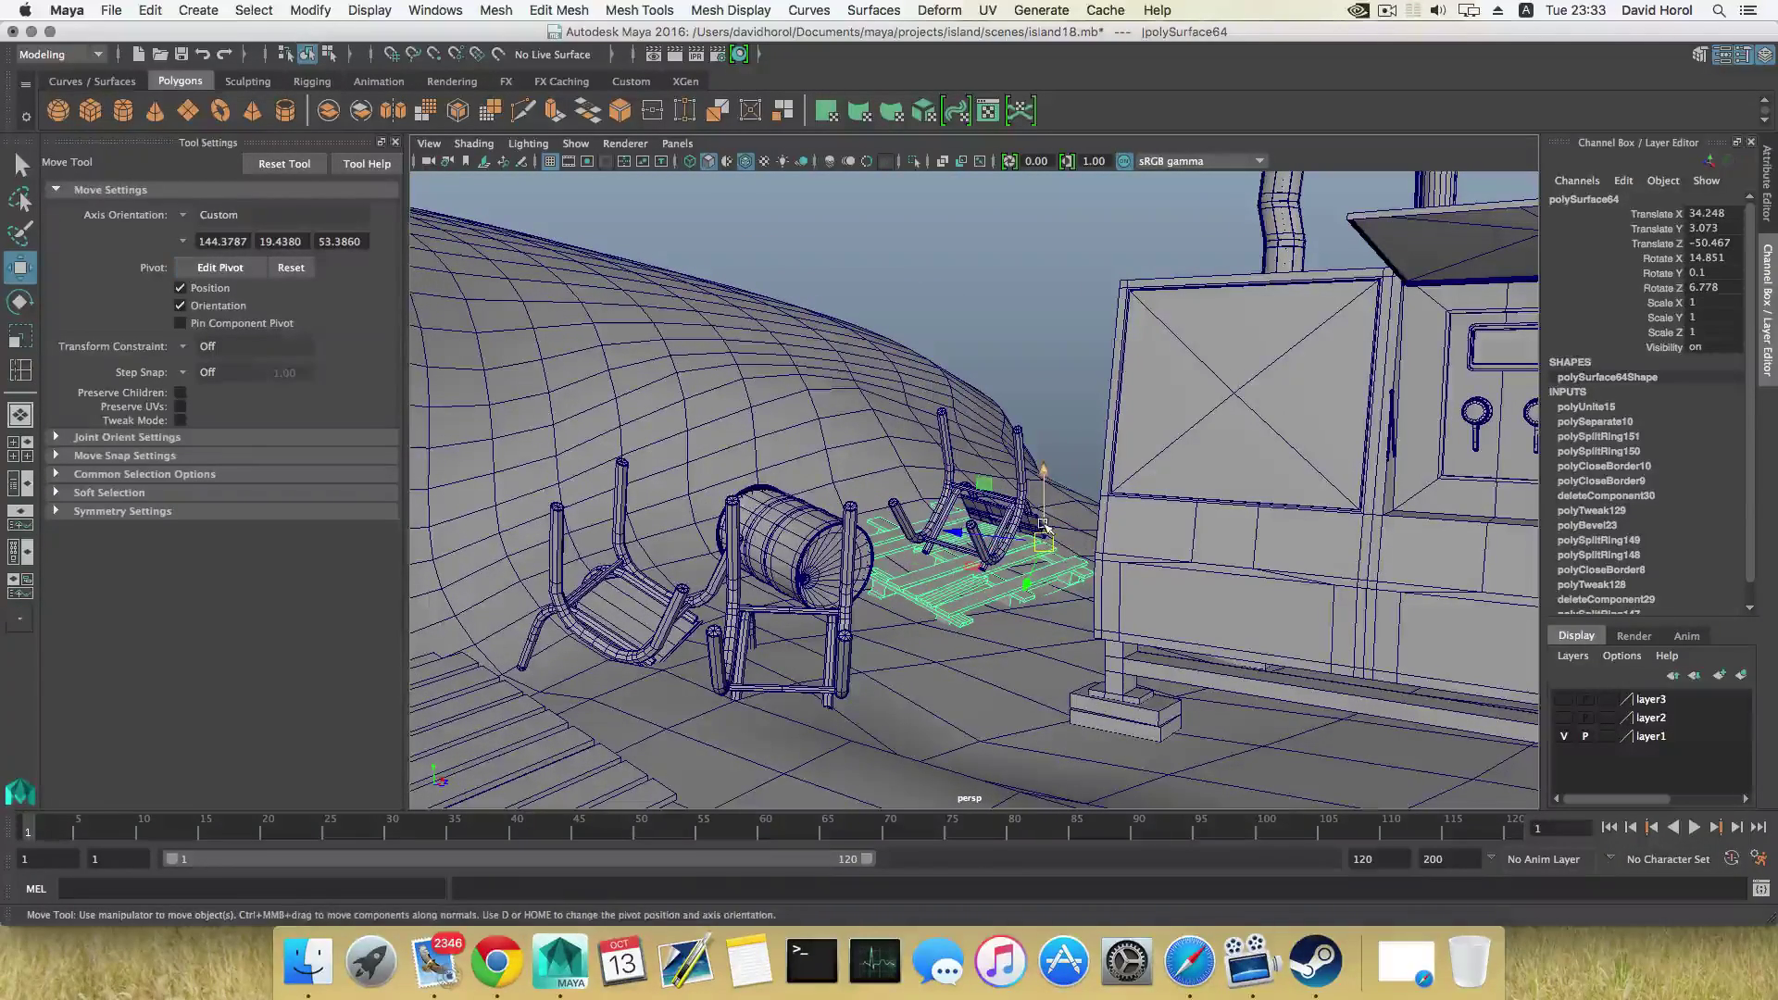
key("e")
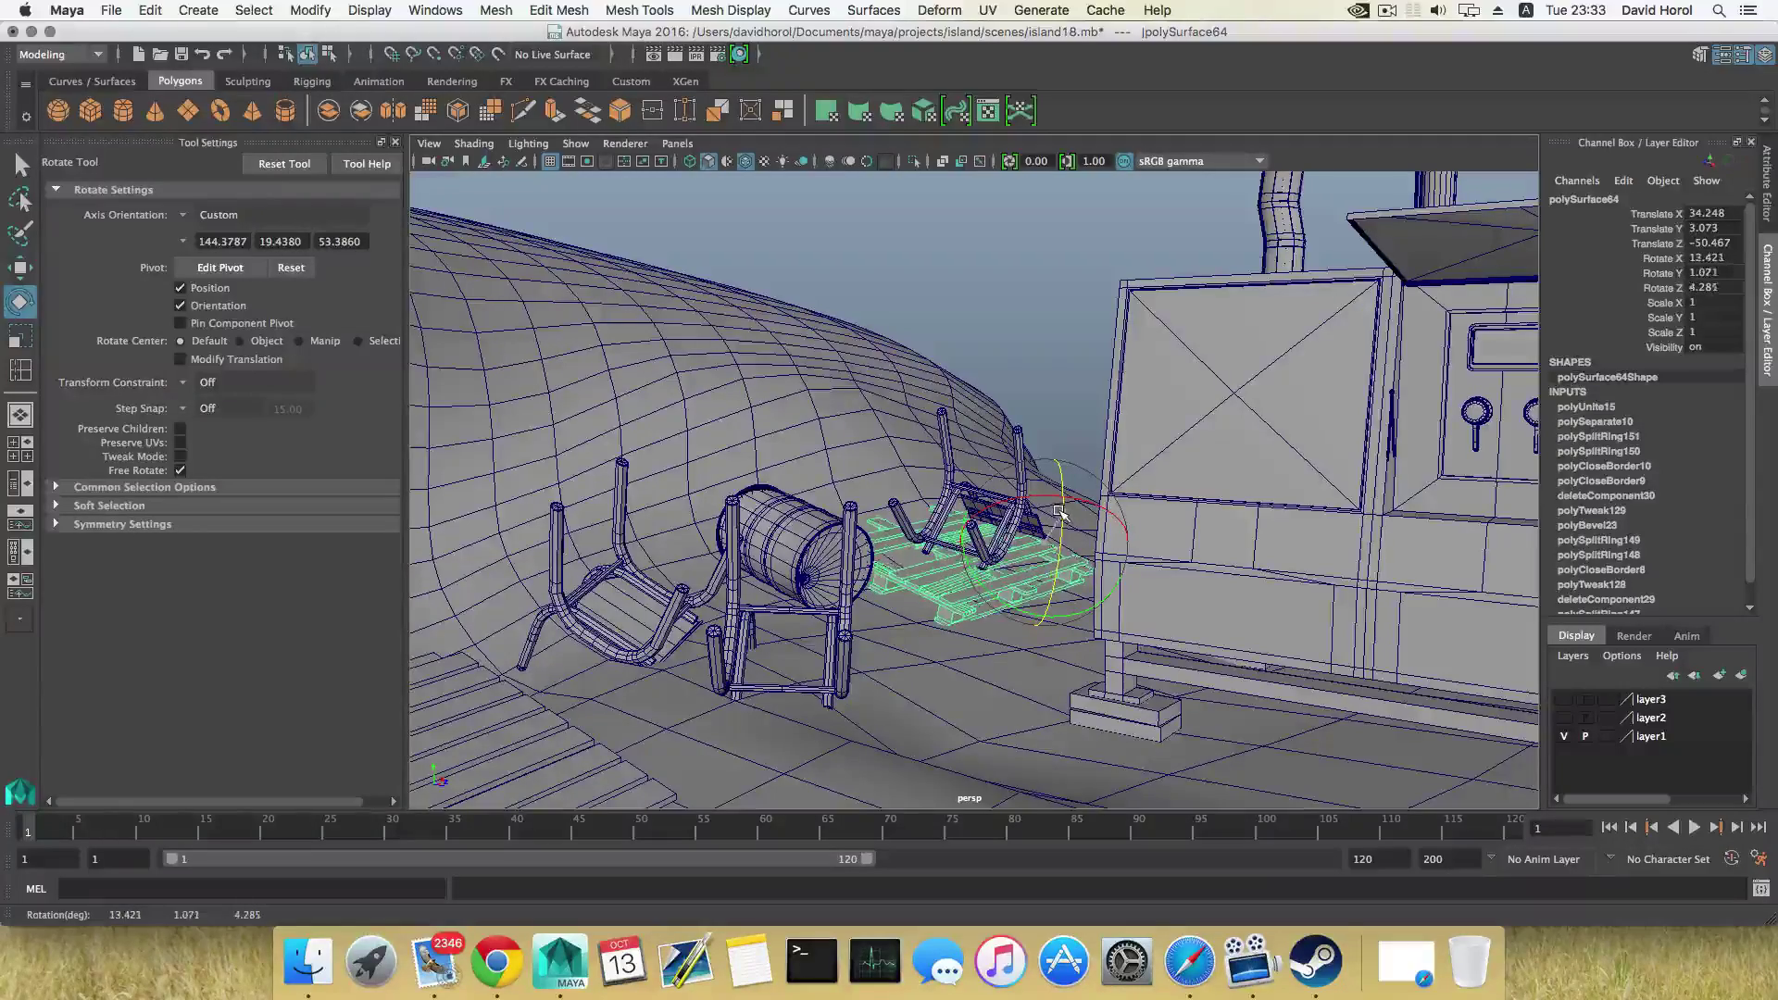
left_click_drag(1059, 510, 1071, 558, "alt")
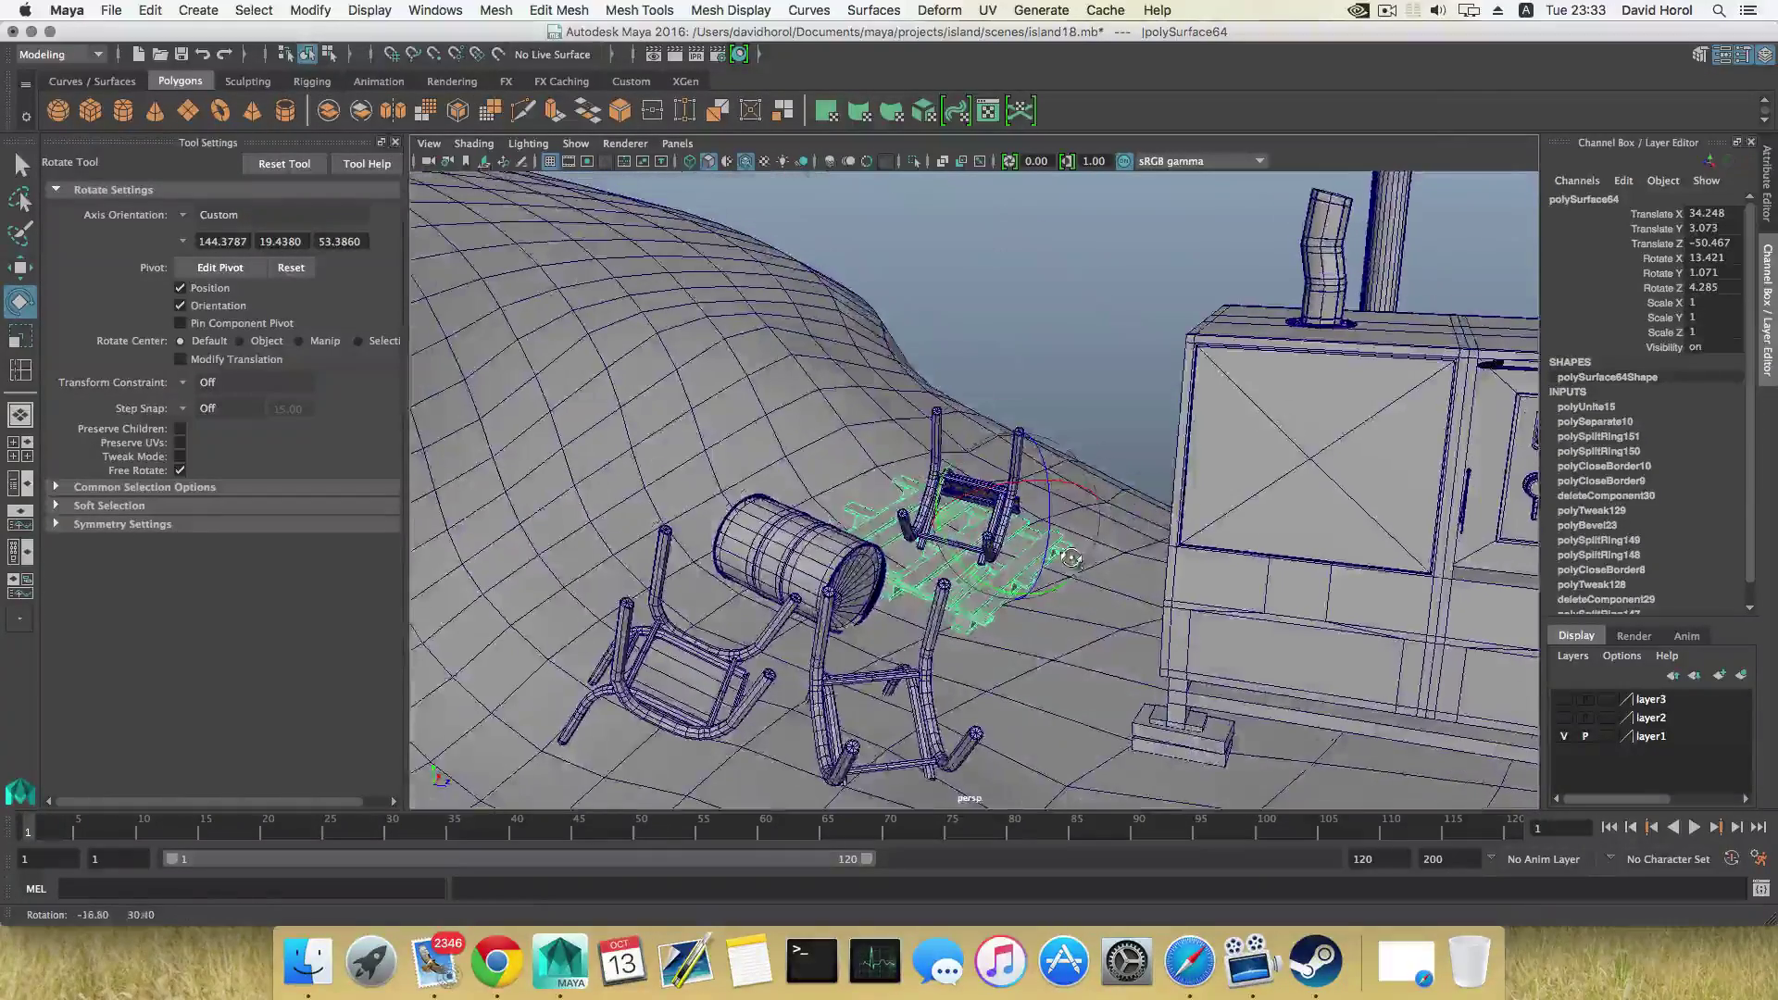
scroll(1019, 653, "down", 5)
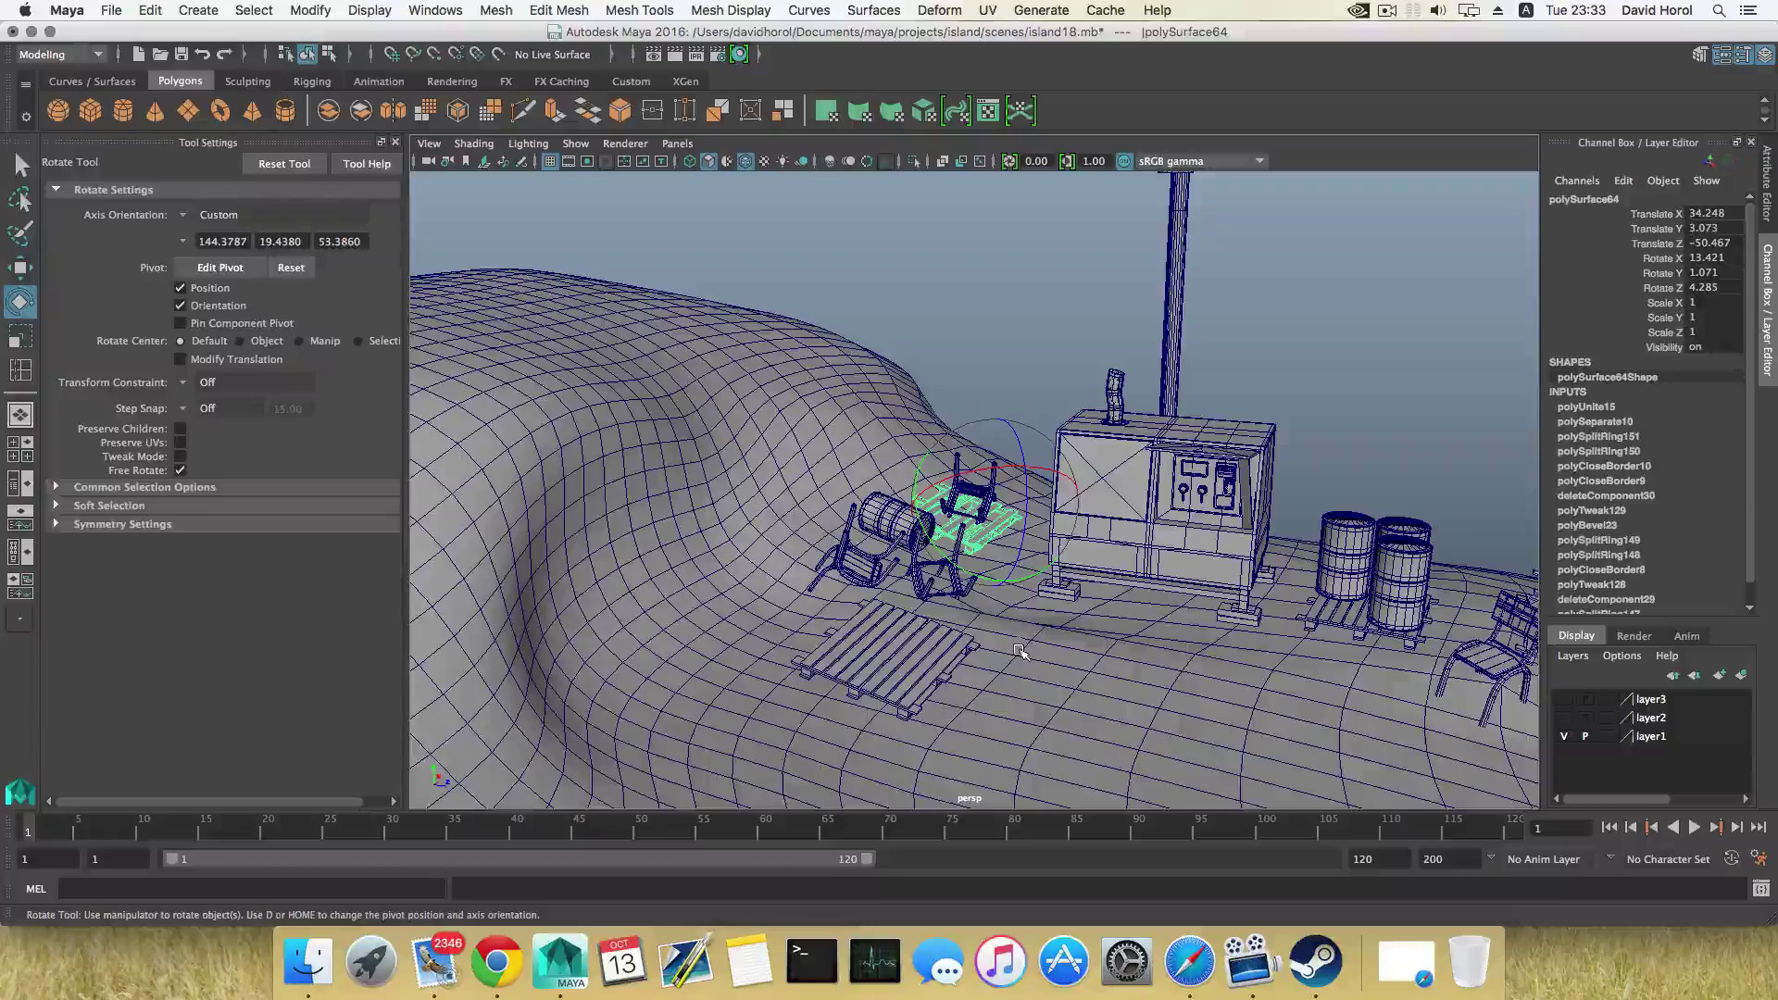
Duplicate the damaged pallet and move the copy beside the standing barrels, to about X 25.01 and Z 3.37
key("w")
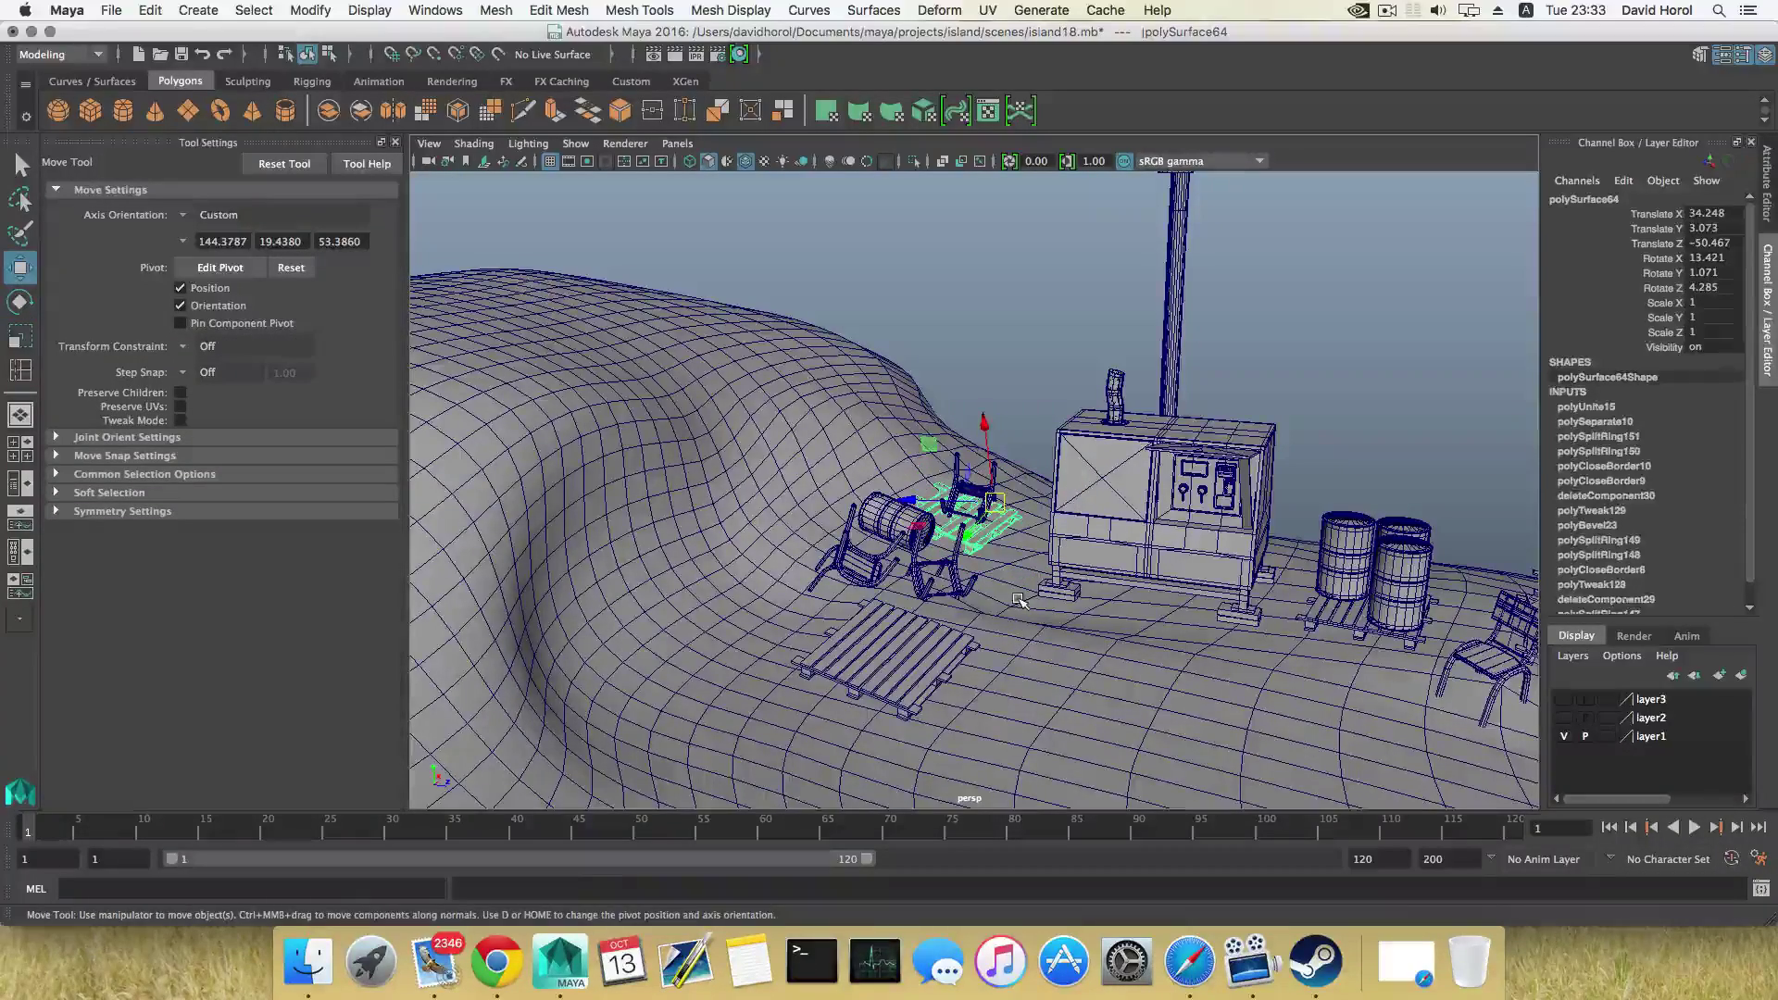
key("ctrl+d")
left_click_drag(1064, 508, 1370, 602)
left_click_drag(1101, 687, 981, 698, "alt")
left_click_drag(966, 521, 782, 542)
left_click_drag(704, 667, 923, 617, "alt")
middle_click_drag(923, 616, 960, 558)
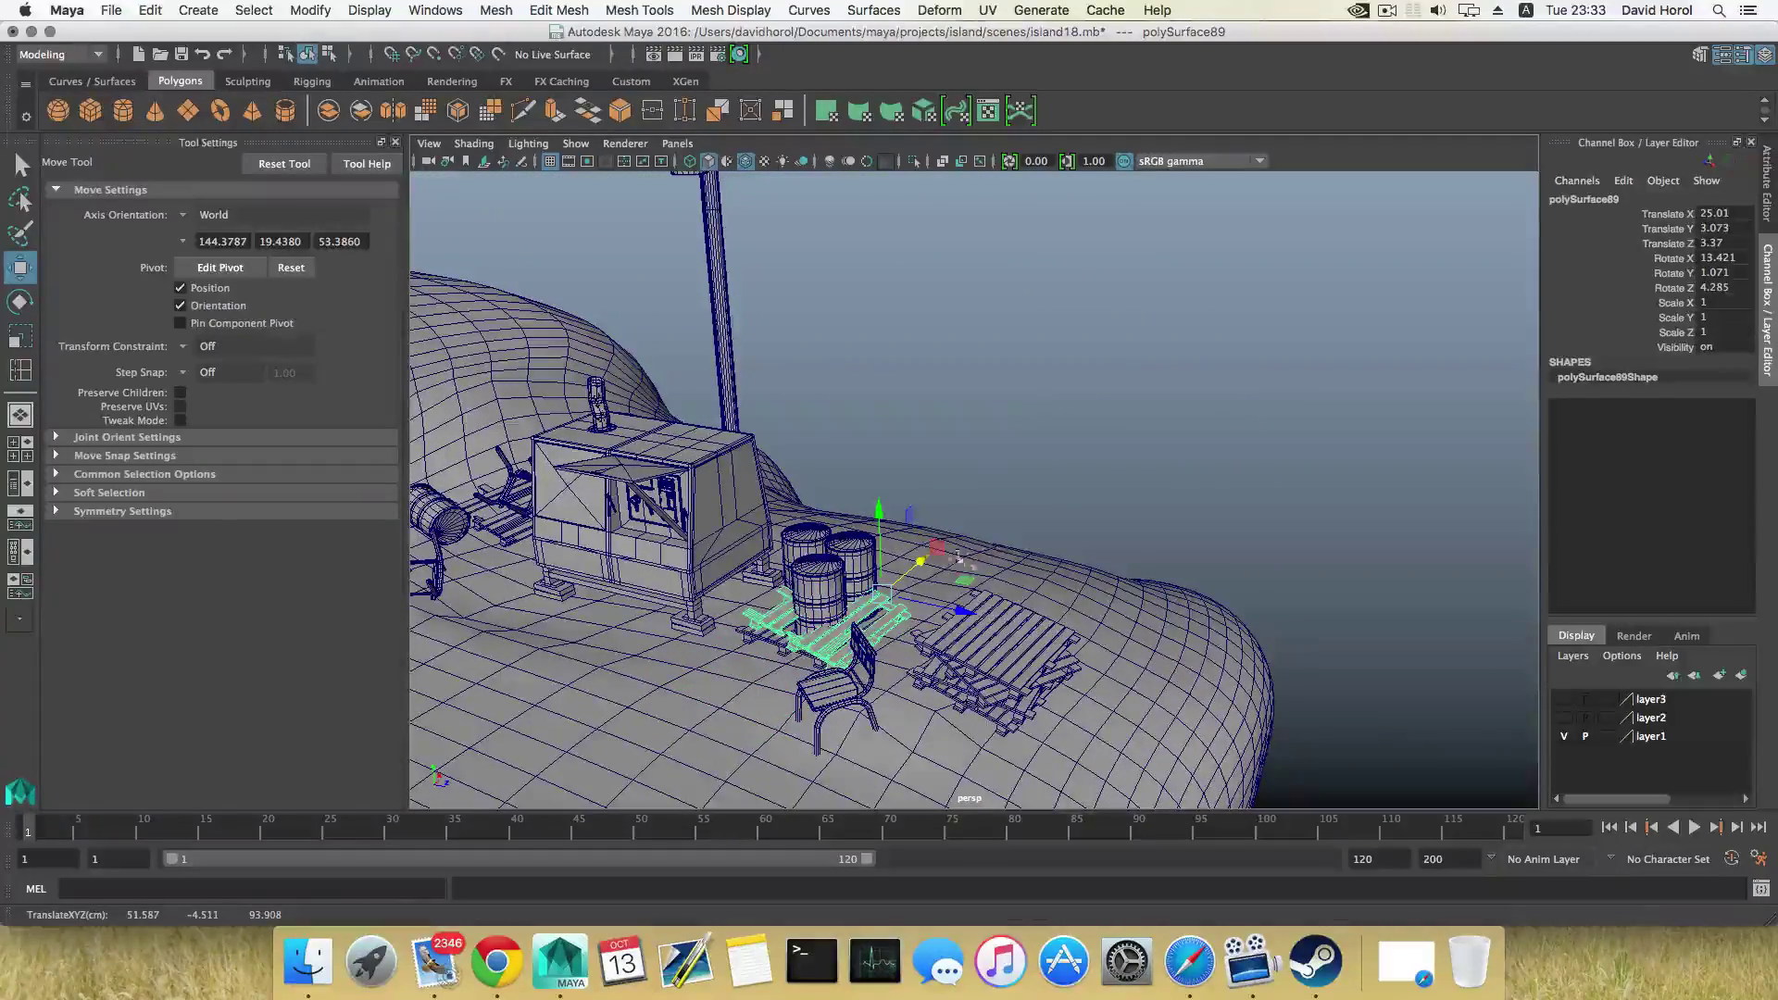
Move the pallet copy onto open ground in front of the chair, to about X -0.559, Y -2.248, Z 16.998
left_click_drag(923, 564, 953, 500)
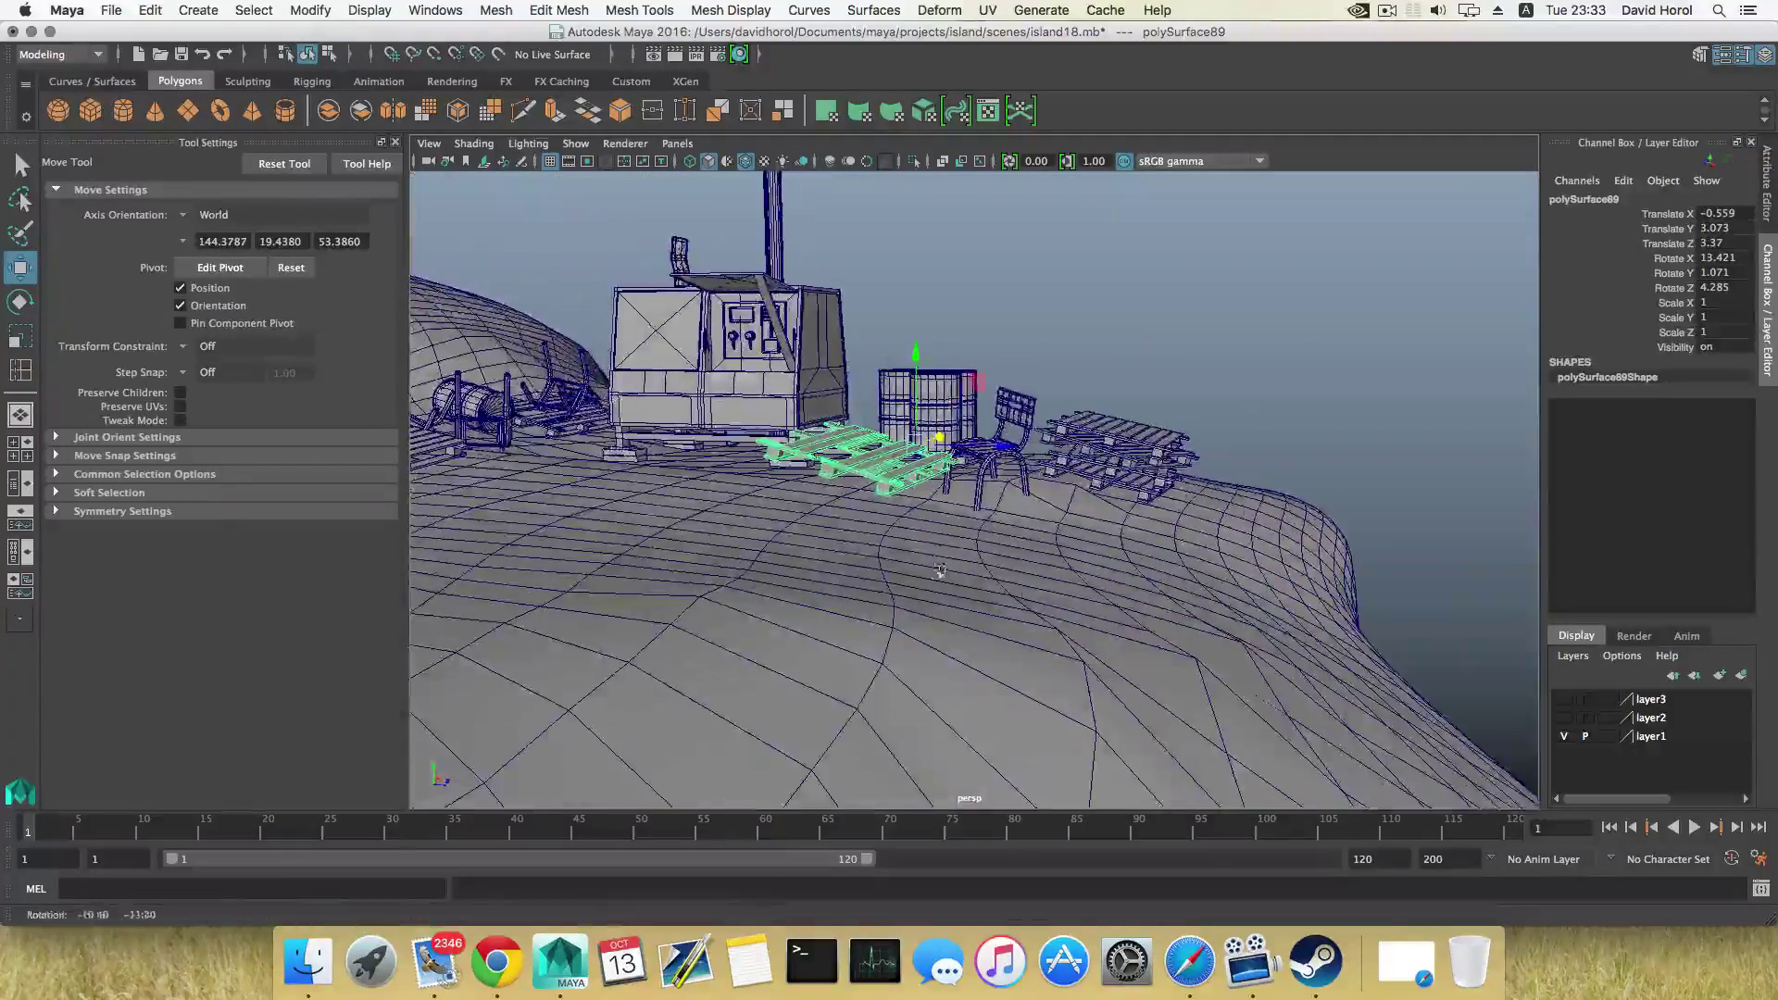
middle_click_drag(995, 442, 1068, 381)
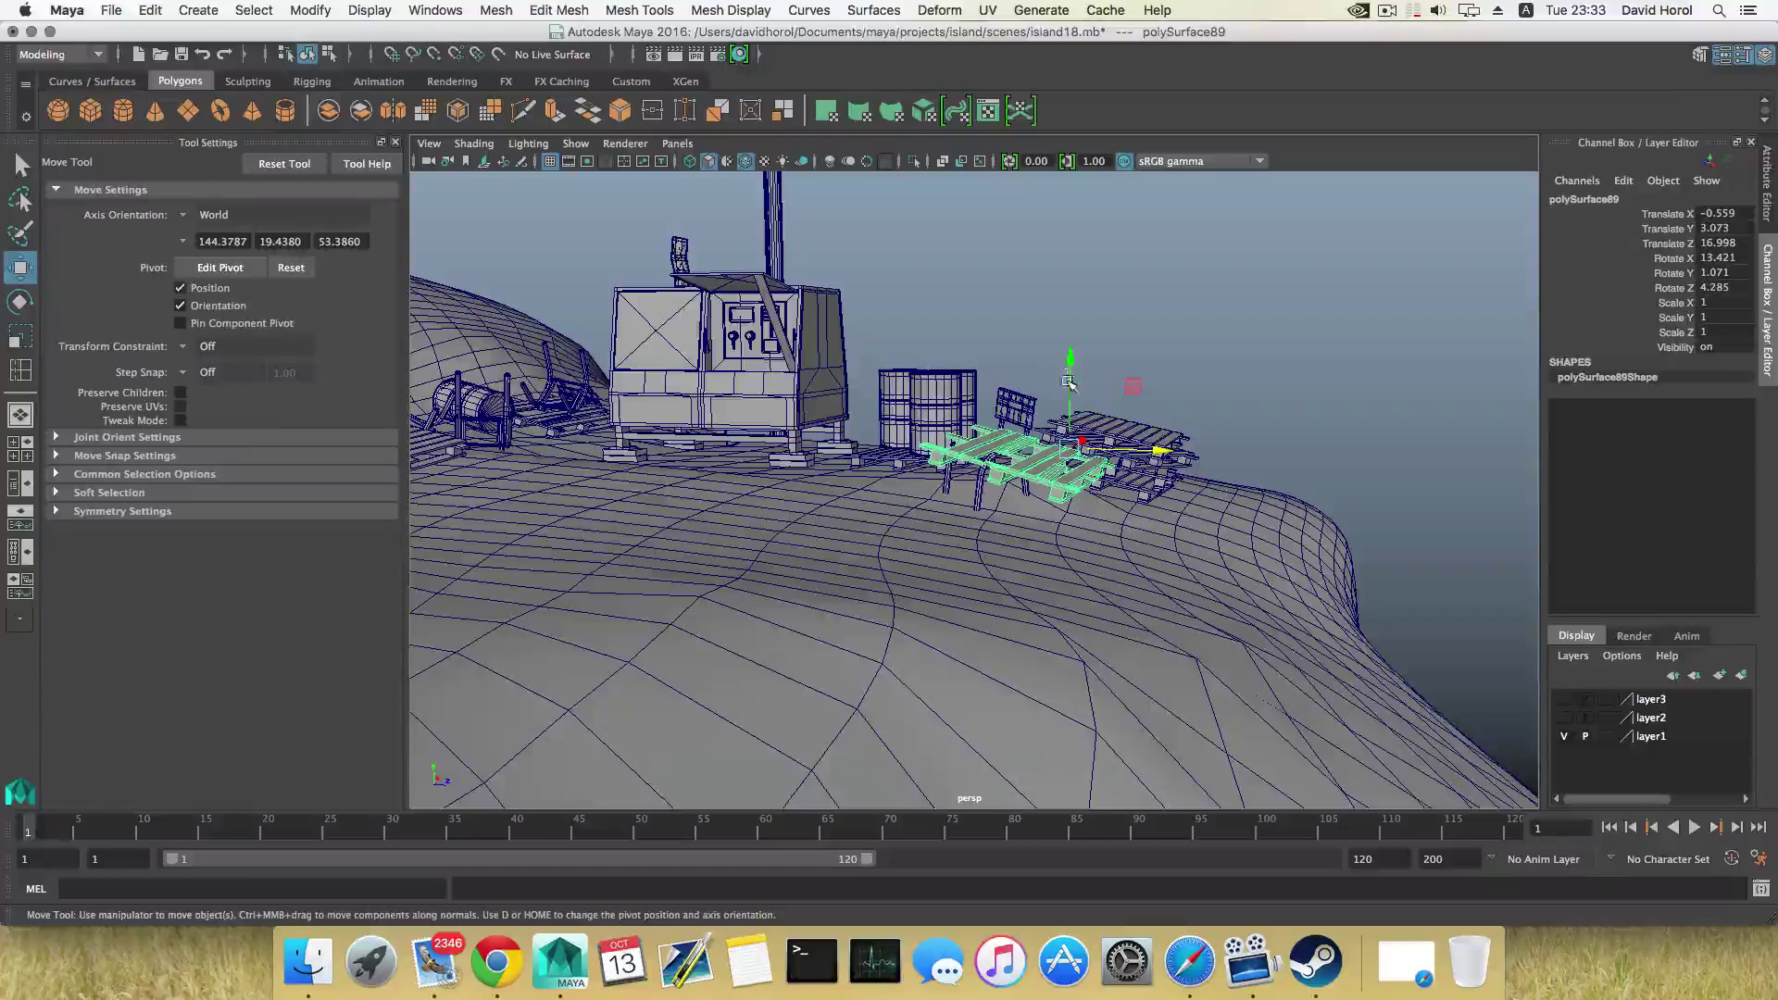
left_click_drag(1069, 402, 1070, 404)
key("super+z")
middle_click_drag(1071, 404, 1074, 426)
Level the pallet copy to about 7.414 degrees in X and lower it to about Y -2.405
key("e")
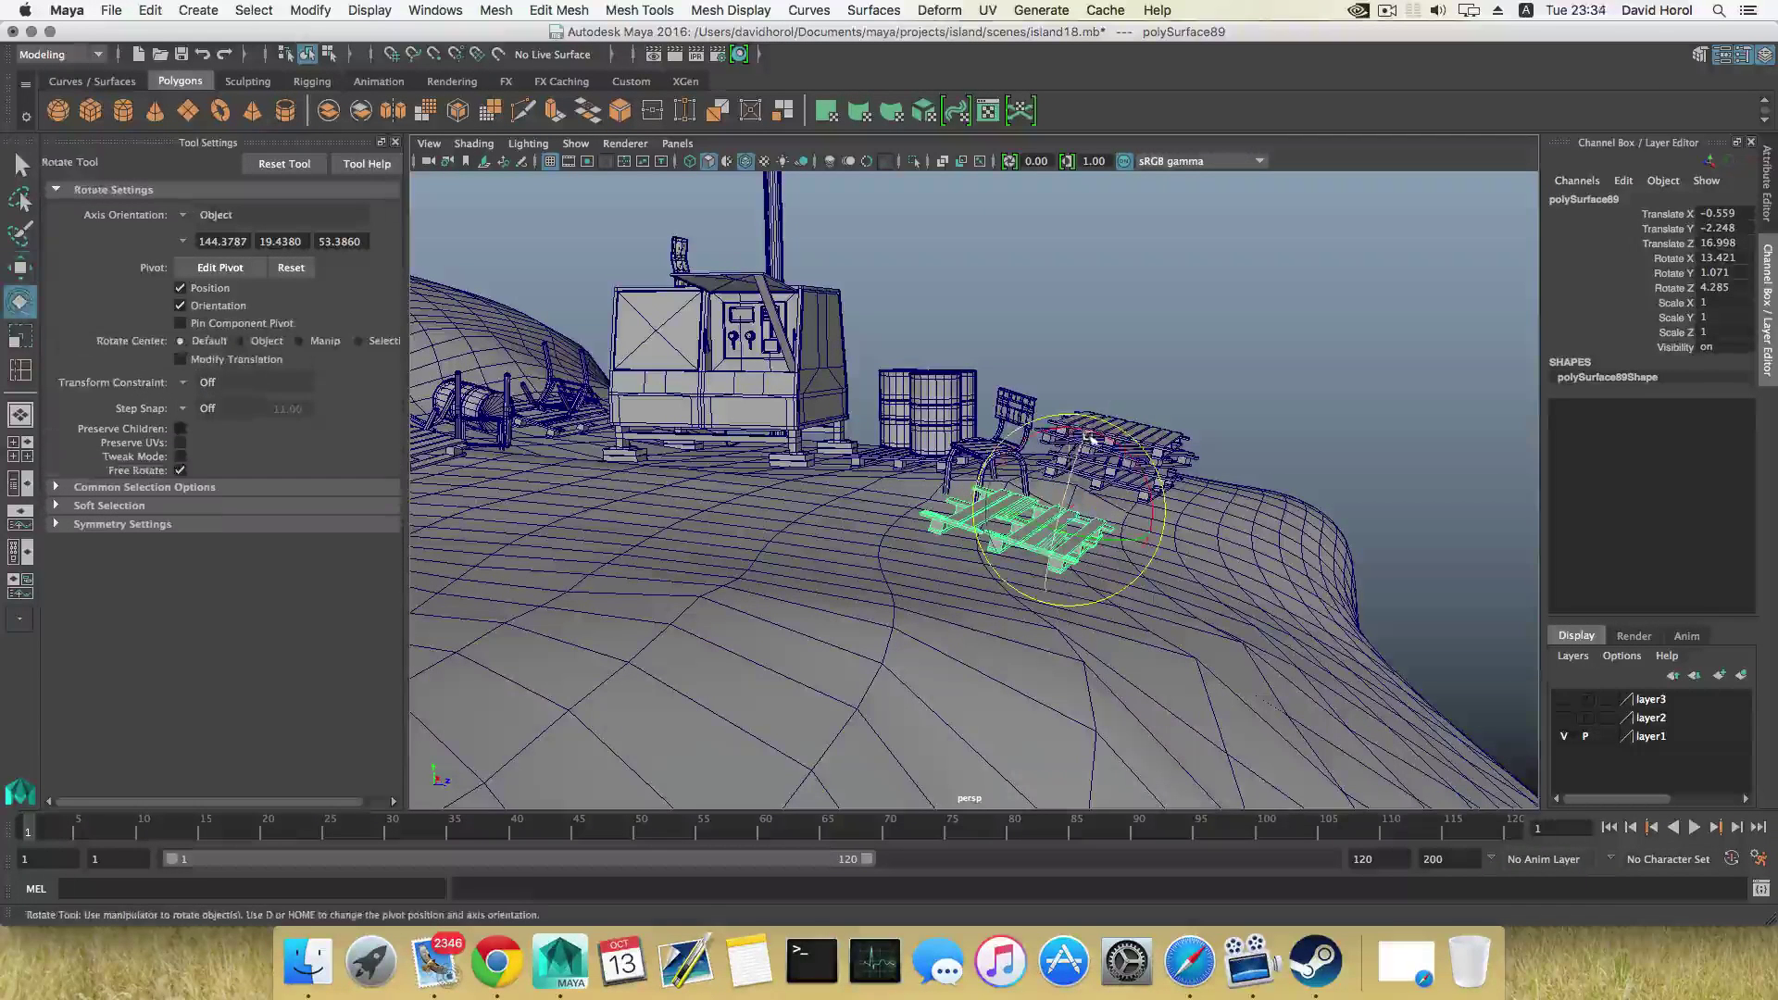
left_click_drag(1102, 441, 1070, 417)
key("w")
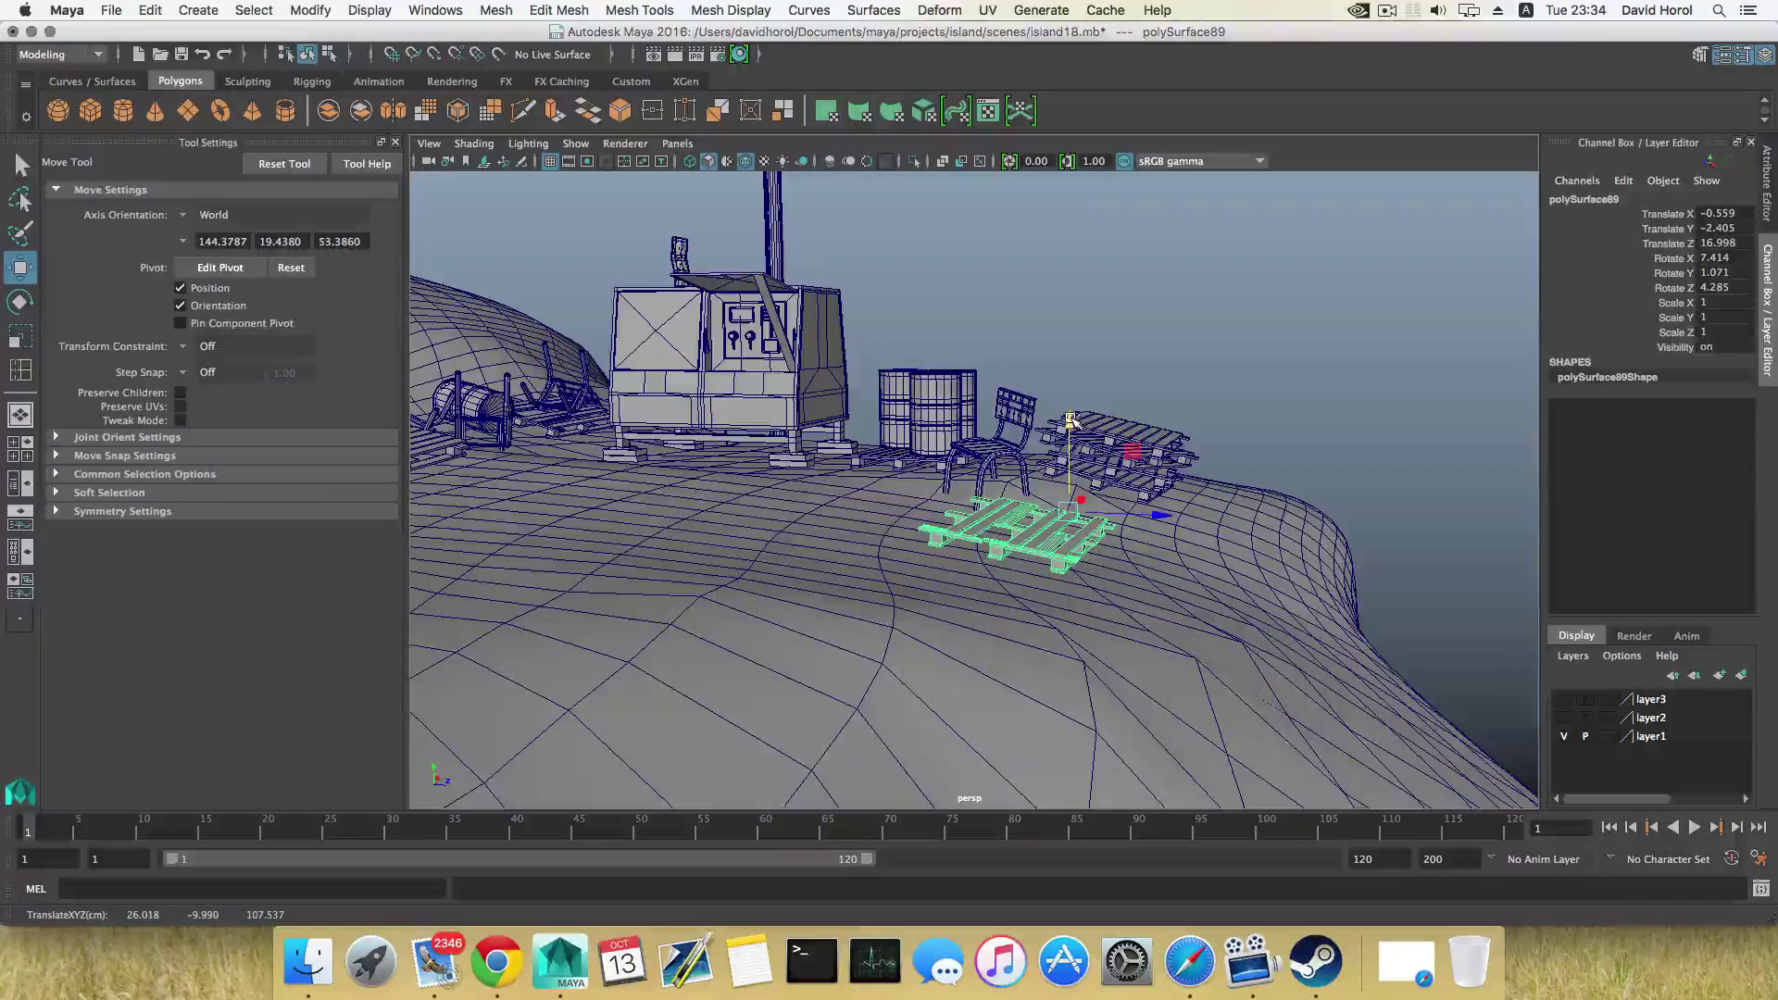
Place the pallet copy's pivot on its front board edge and rotate it to about 7.946, 1.725, -0.56 degrees
scroll(993, 535, "up", 5)
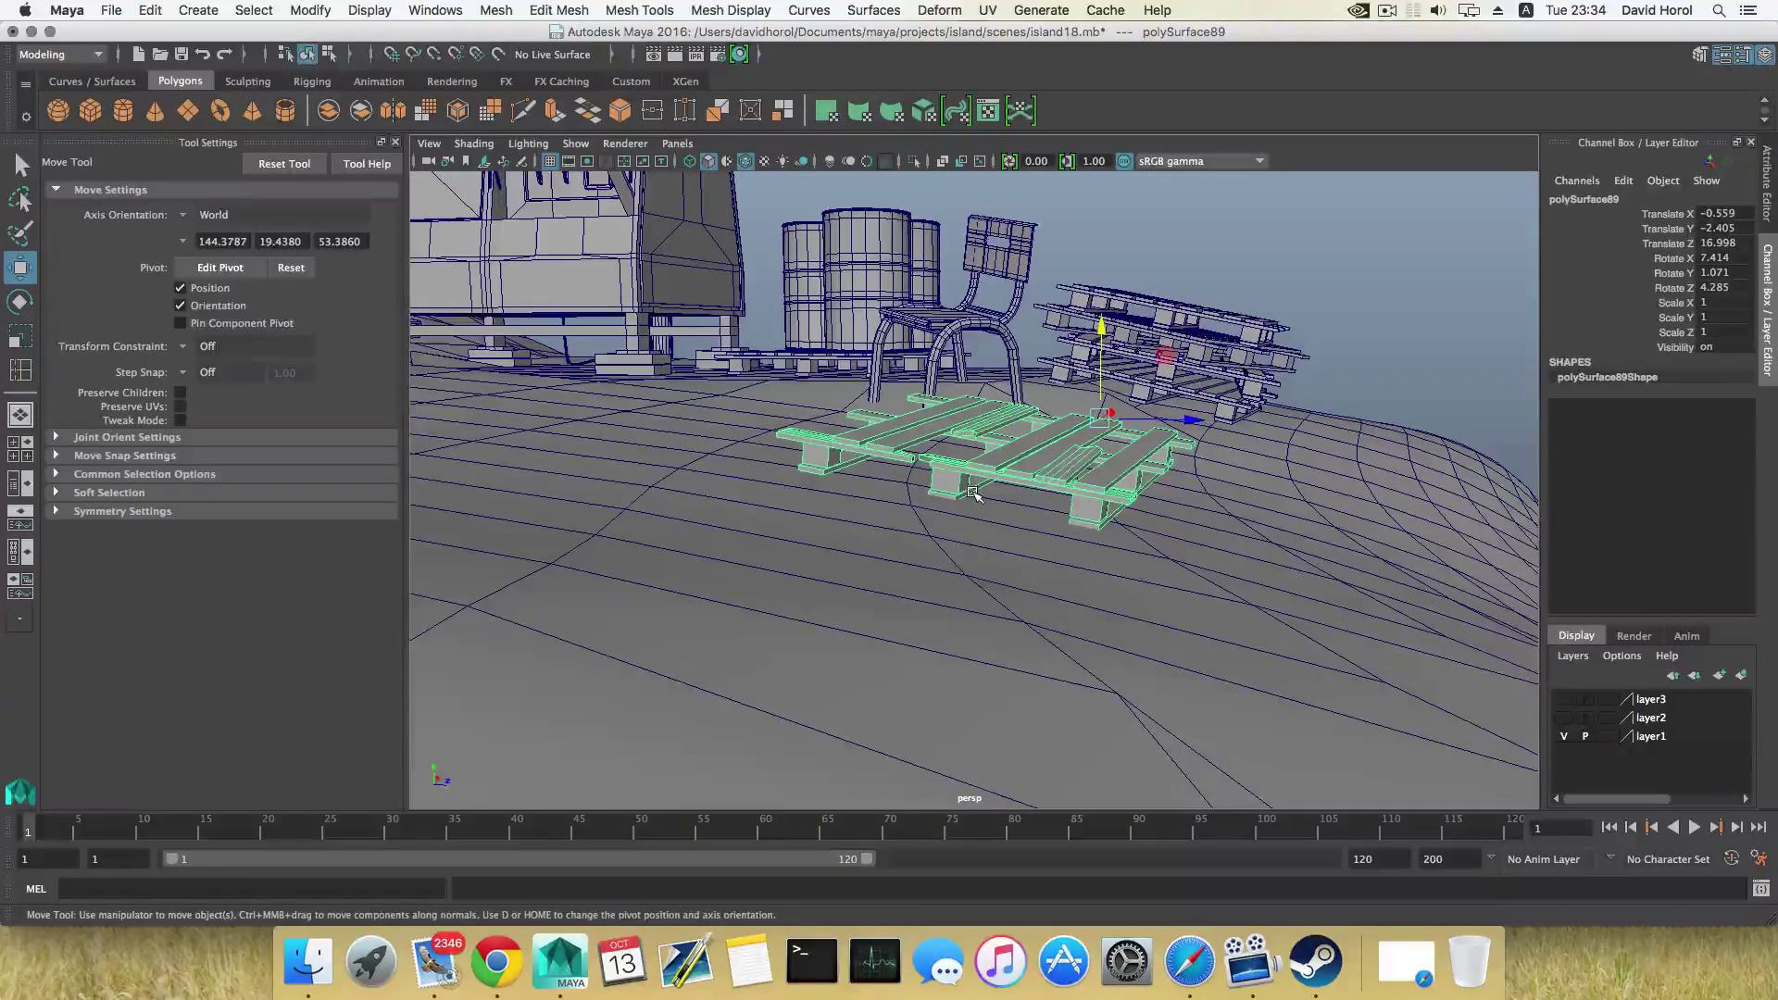
key("d")
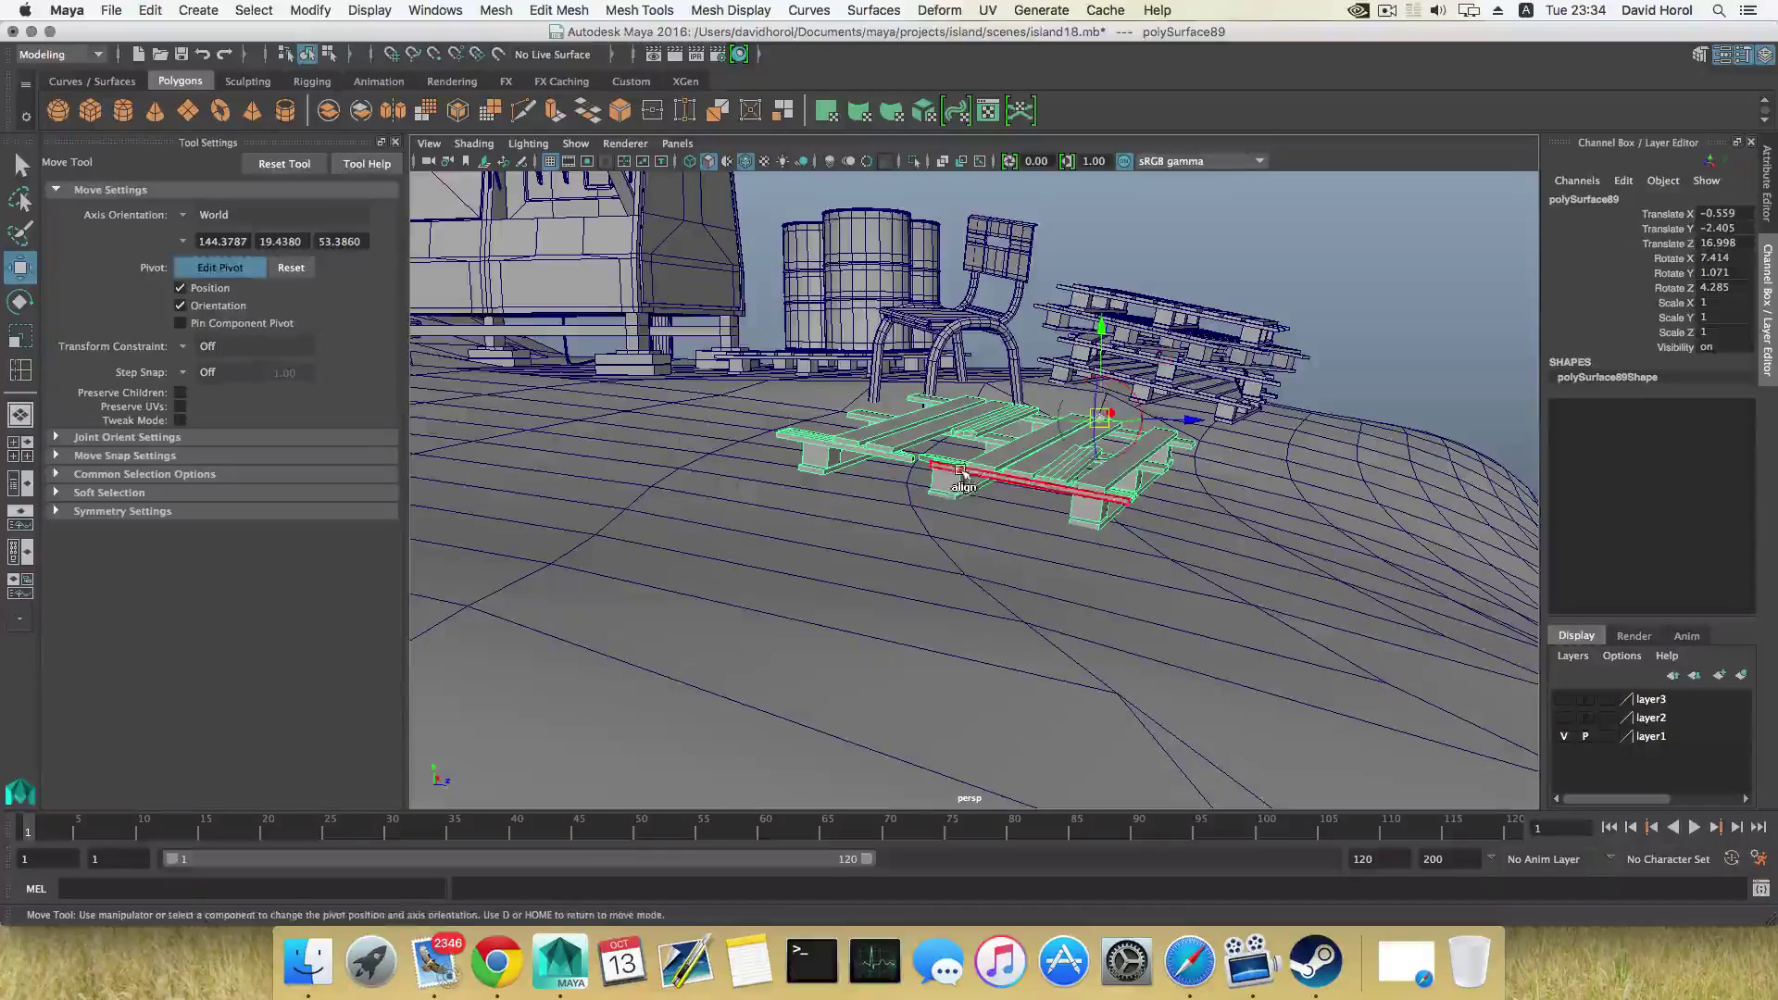
left_click(954, 468)
key("d")
left_click_drag(991, 474, 880, 481, "alt")
key("e")
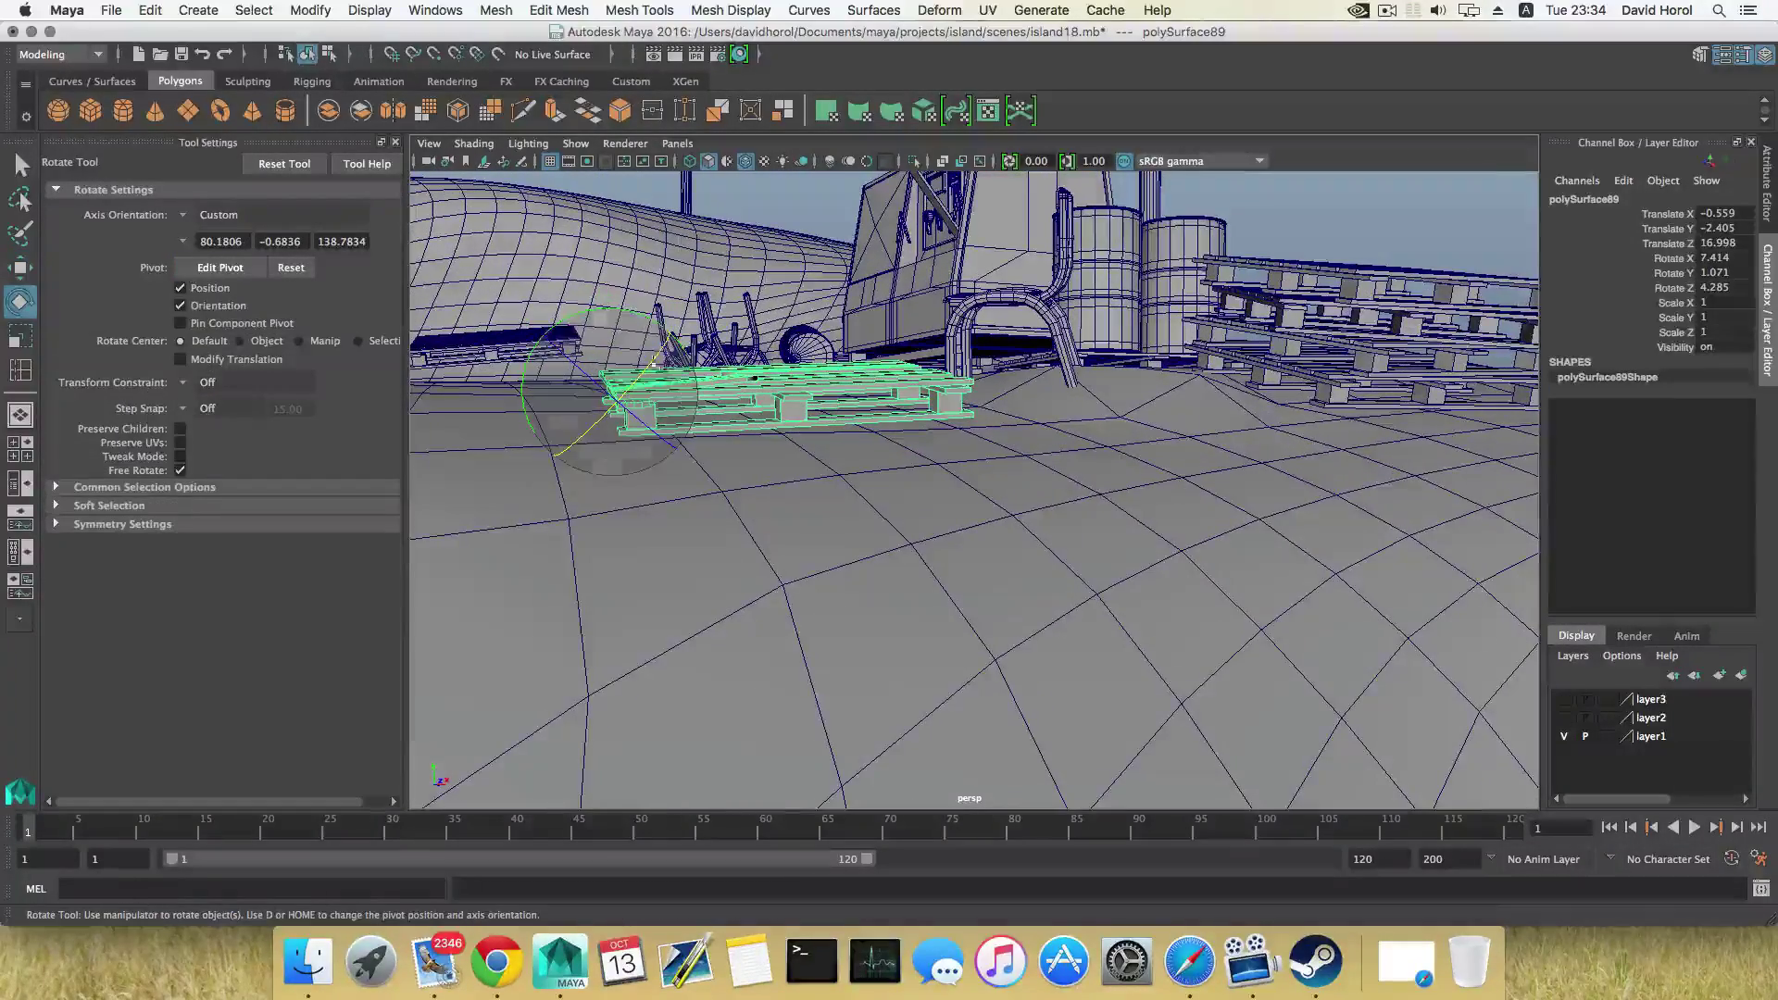
left_click_drag(648, 316, 874, 565)
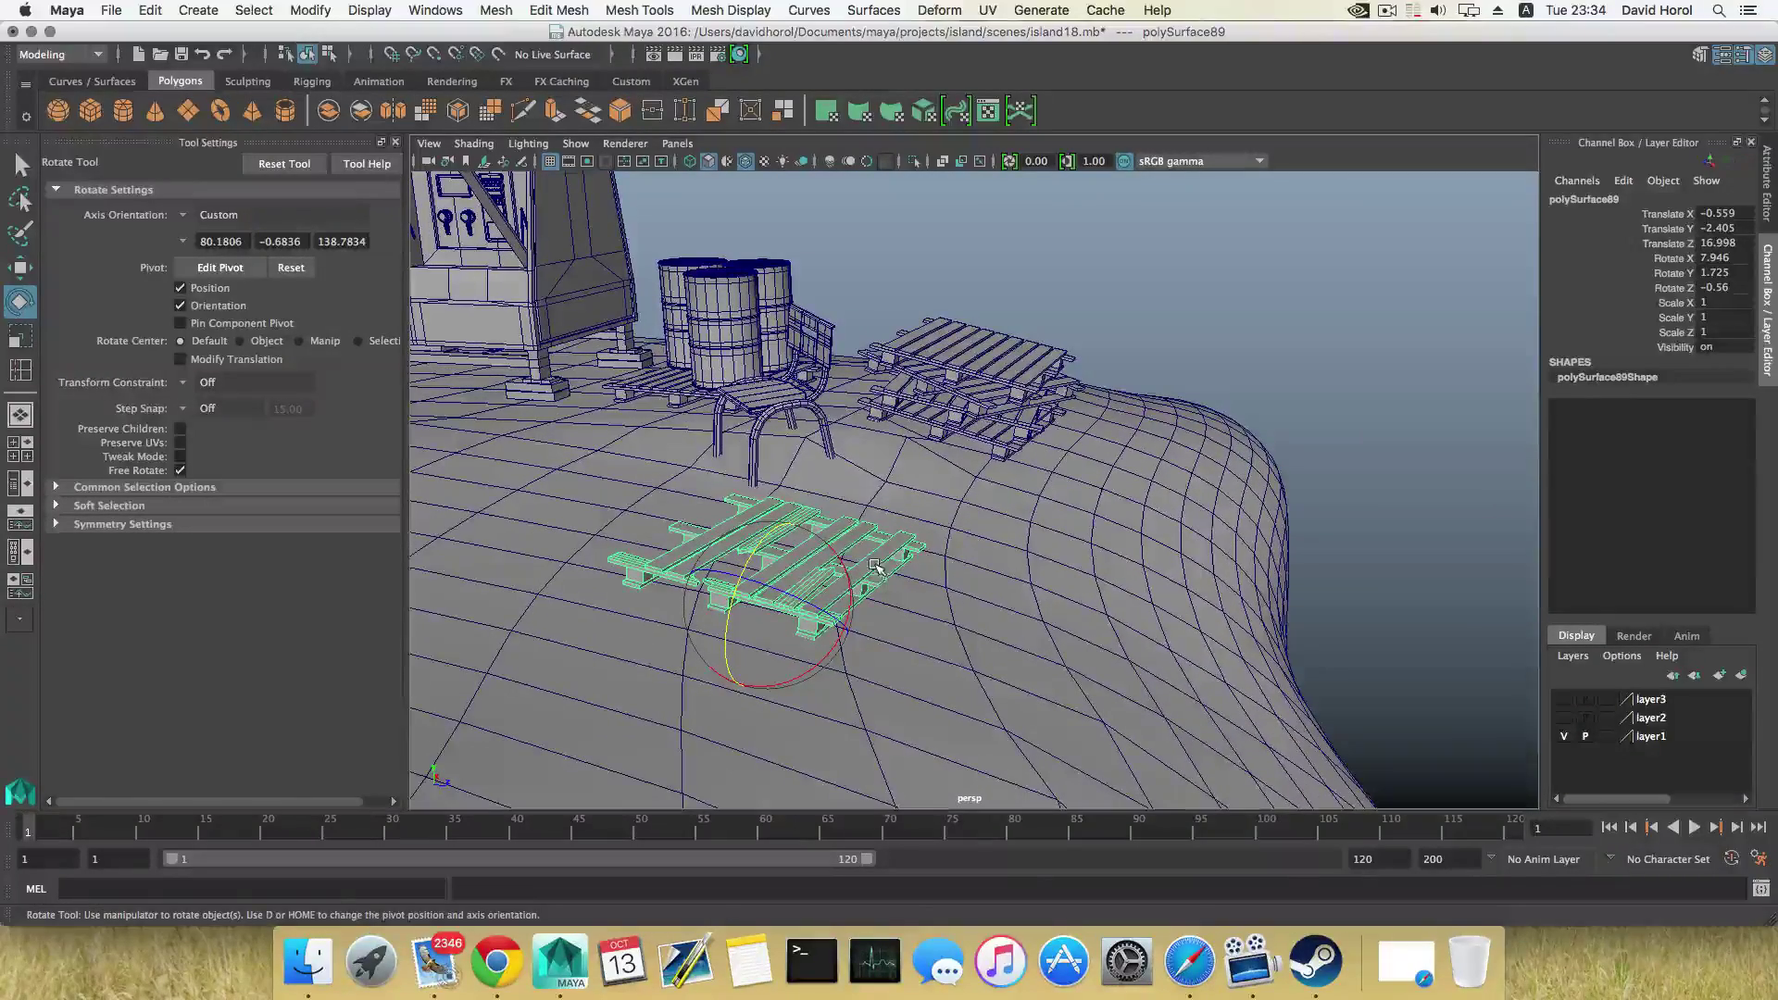
Move the pallet copy's pivot to its adjacent side edge, tilt the pallet against the ground, and save the scene
key("d")
left_click(874, 565)
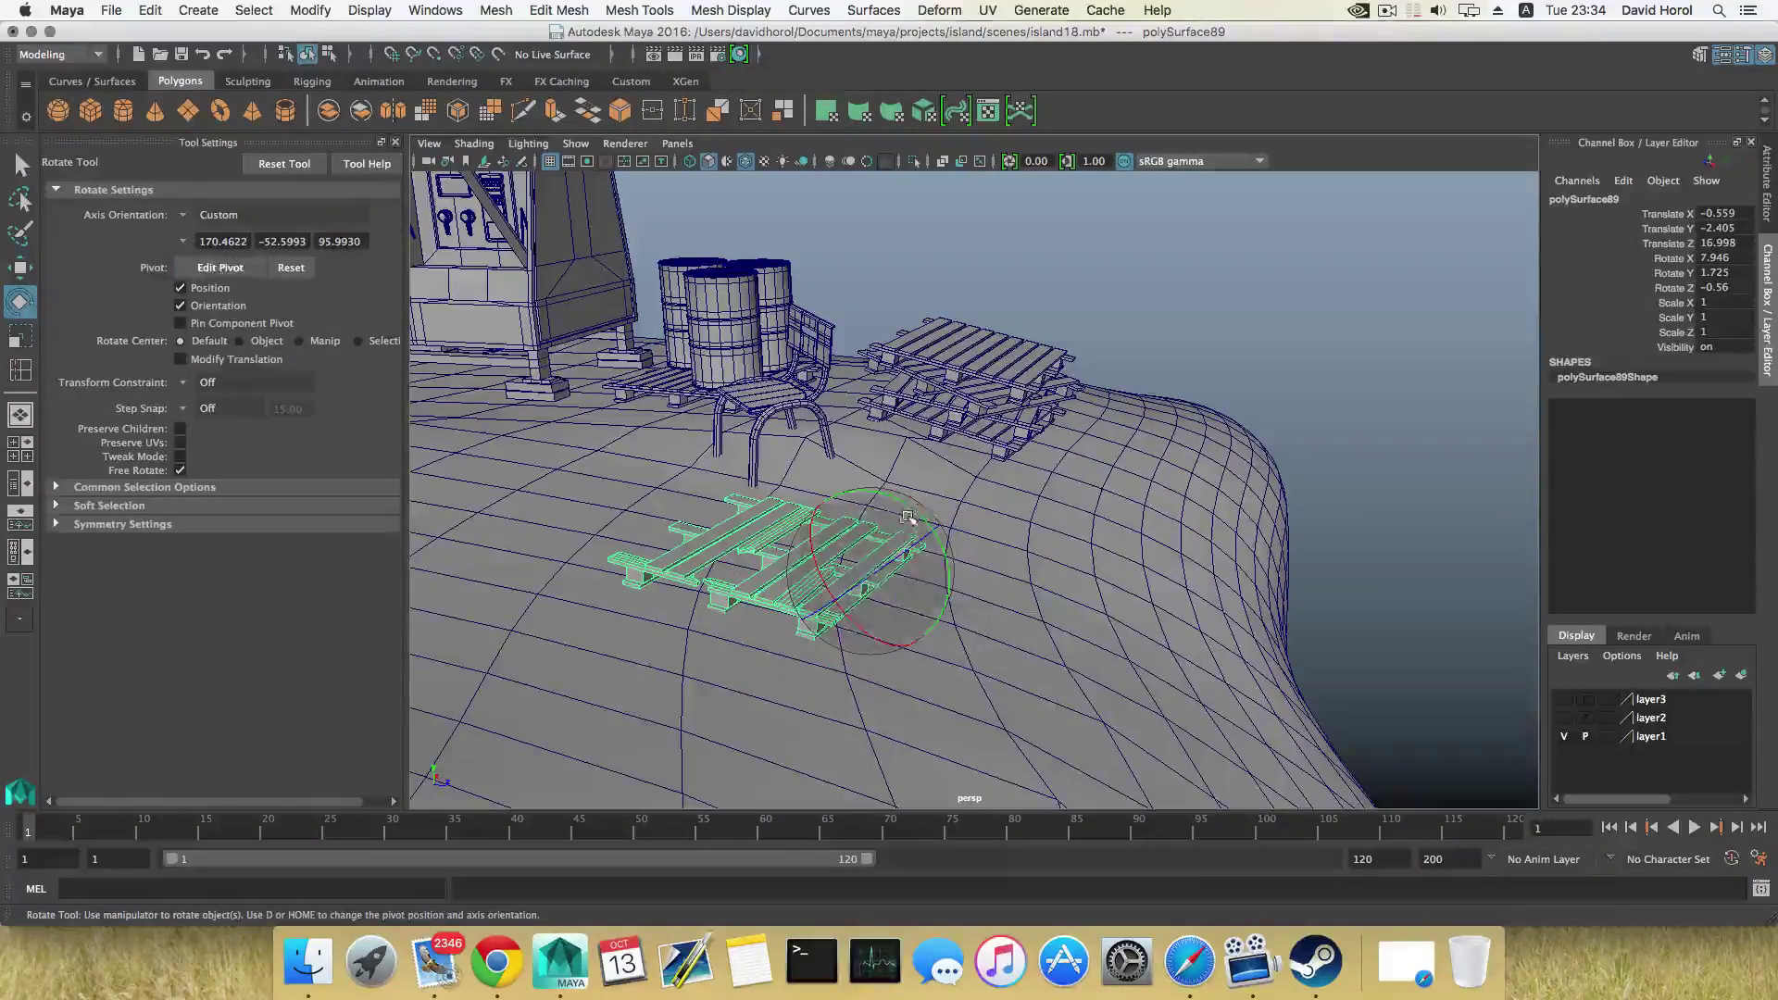
left_click_drag(904, 506, 842, 586)
middle_click_drag(842, 586, 878, 597, "alt")
left_click(787, 419)
left_click_drag(1139, 482, 977, 523, "alt")
key("super+s")
Move the intact pallet between the standing barrels and the pallet stack, at about X 2.373 and Z 10.13
key("w")
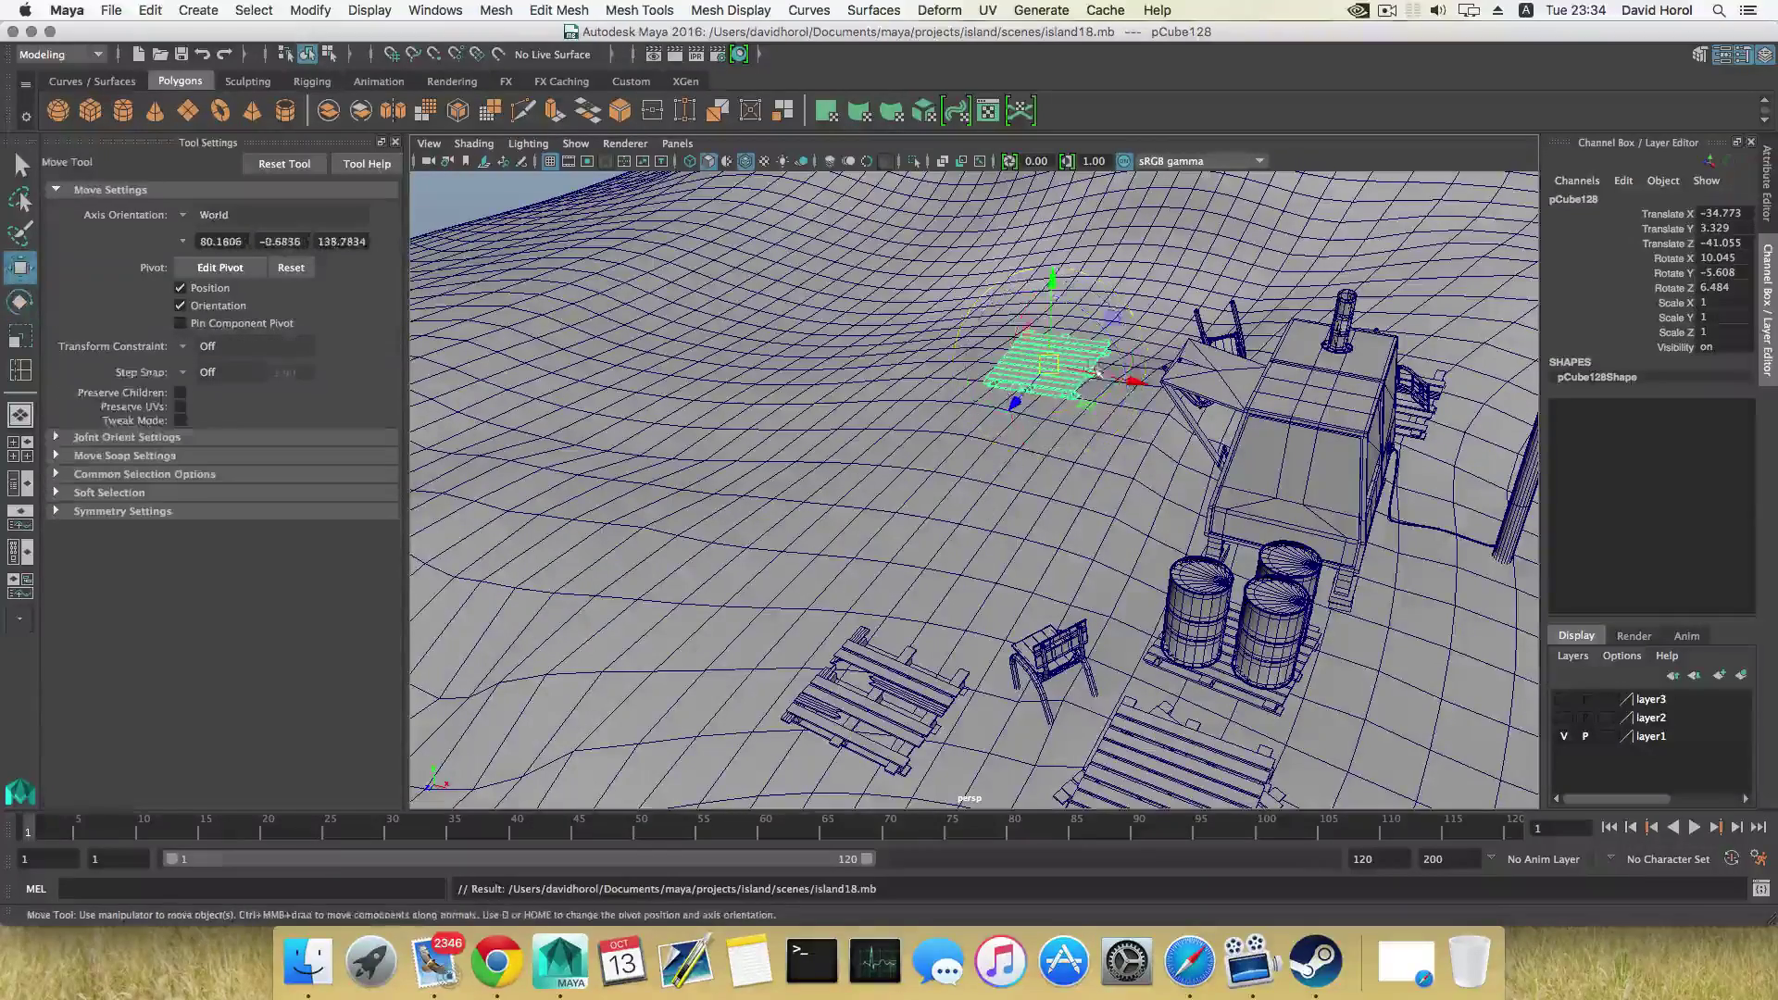
left_click_drag(1137, 385, 898, 336)
left_click_drag(703, 500, 916, 482, "alt")
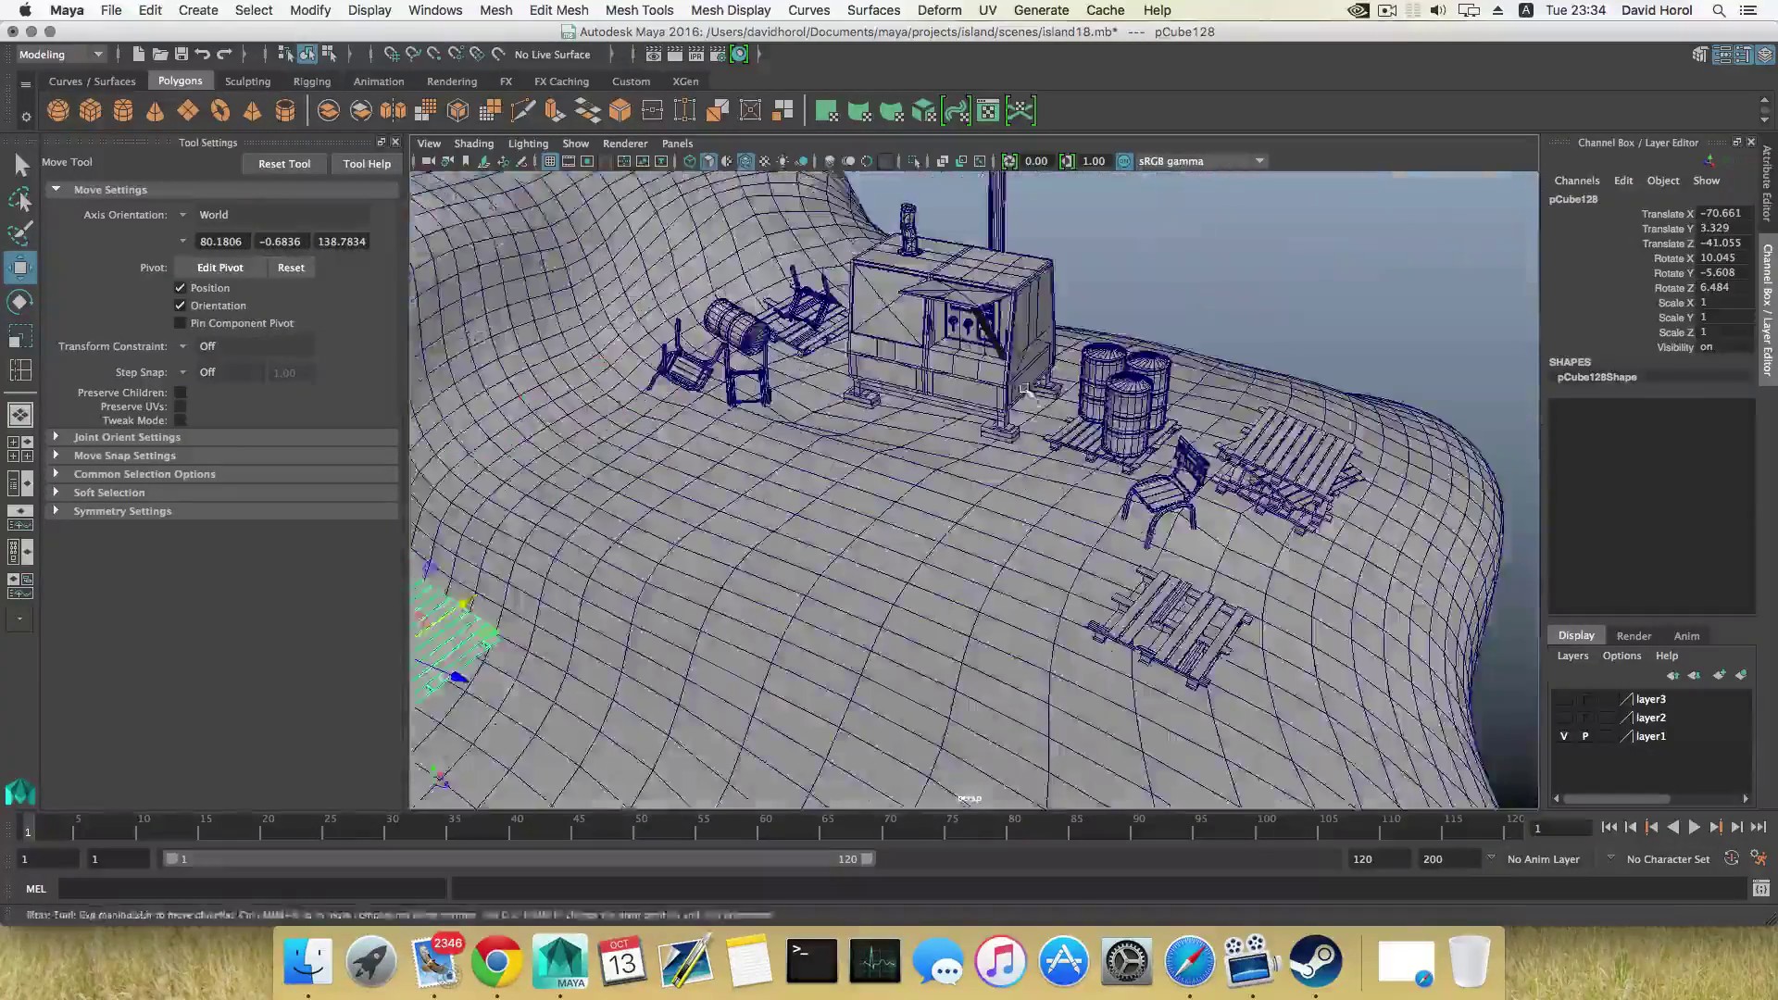
right_click_drag(916, 482, 772, 519, "alt")
left_click_drag(706, 605, 866, 579)
Rotate the intact pallet beside the stack to about 10.74, -4.11, -1.704 degrees
key("e")
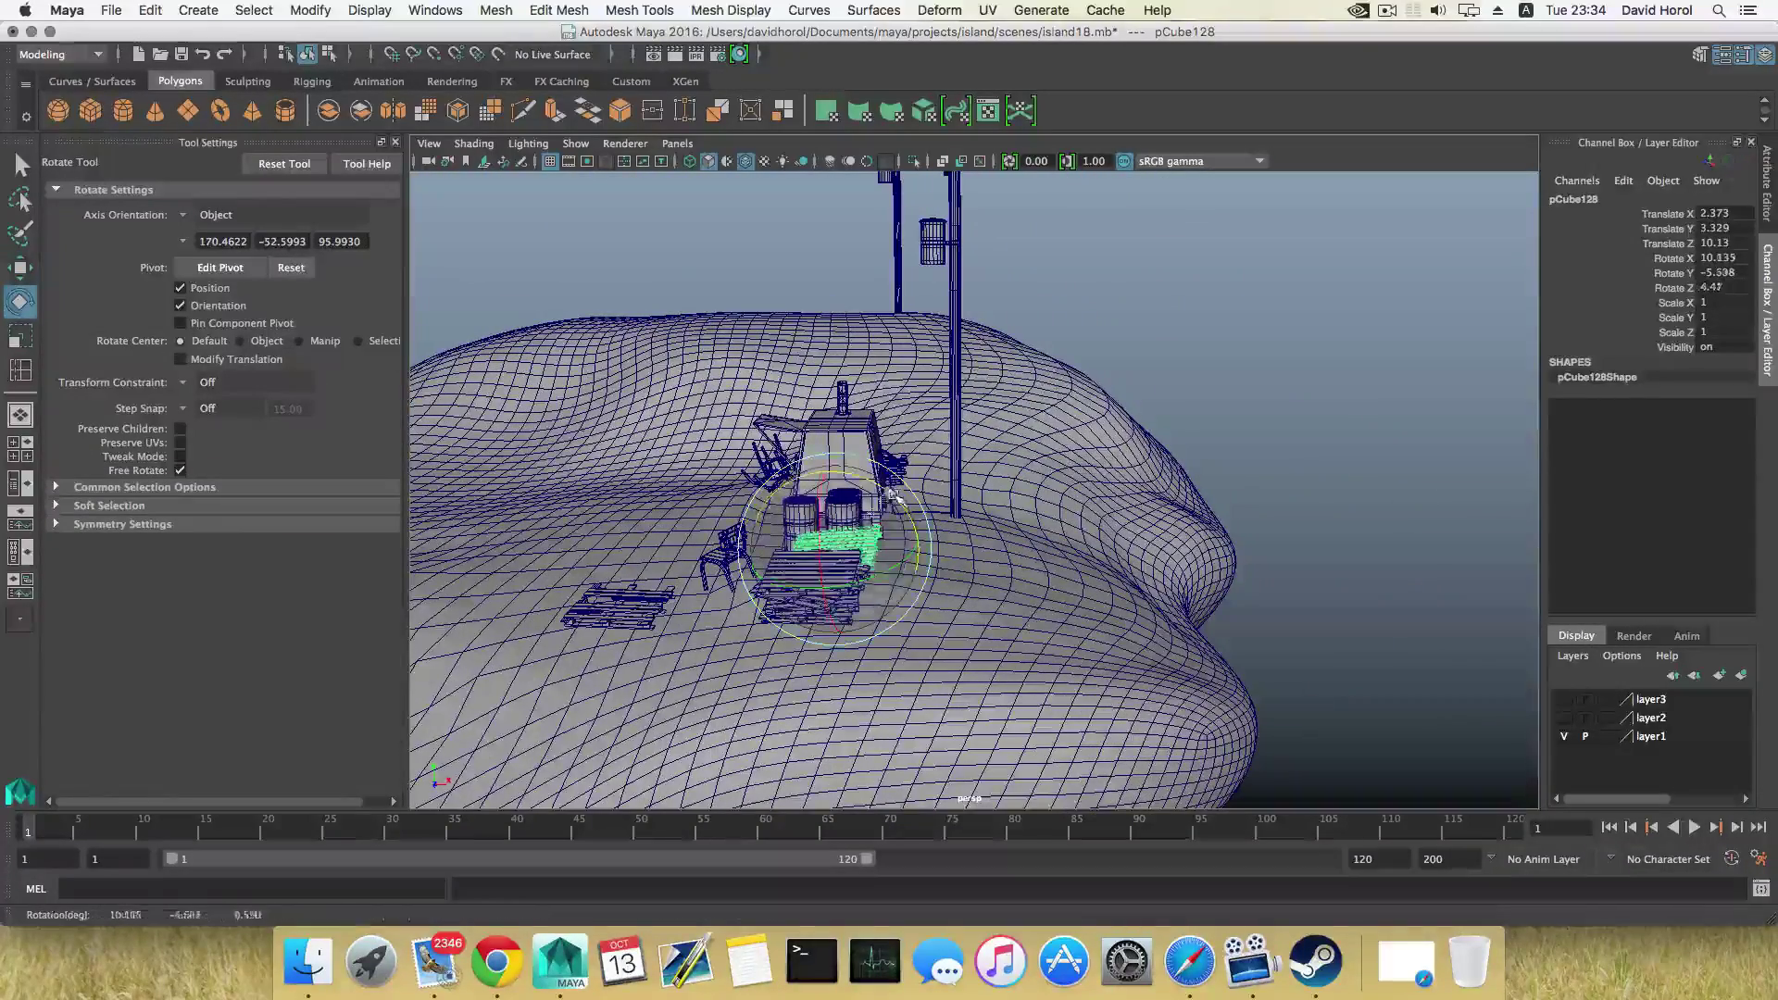
left_click_drag(836, 565, 916, 593, "alt")
scroll(916, 592, "up", 3)
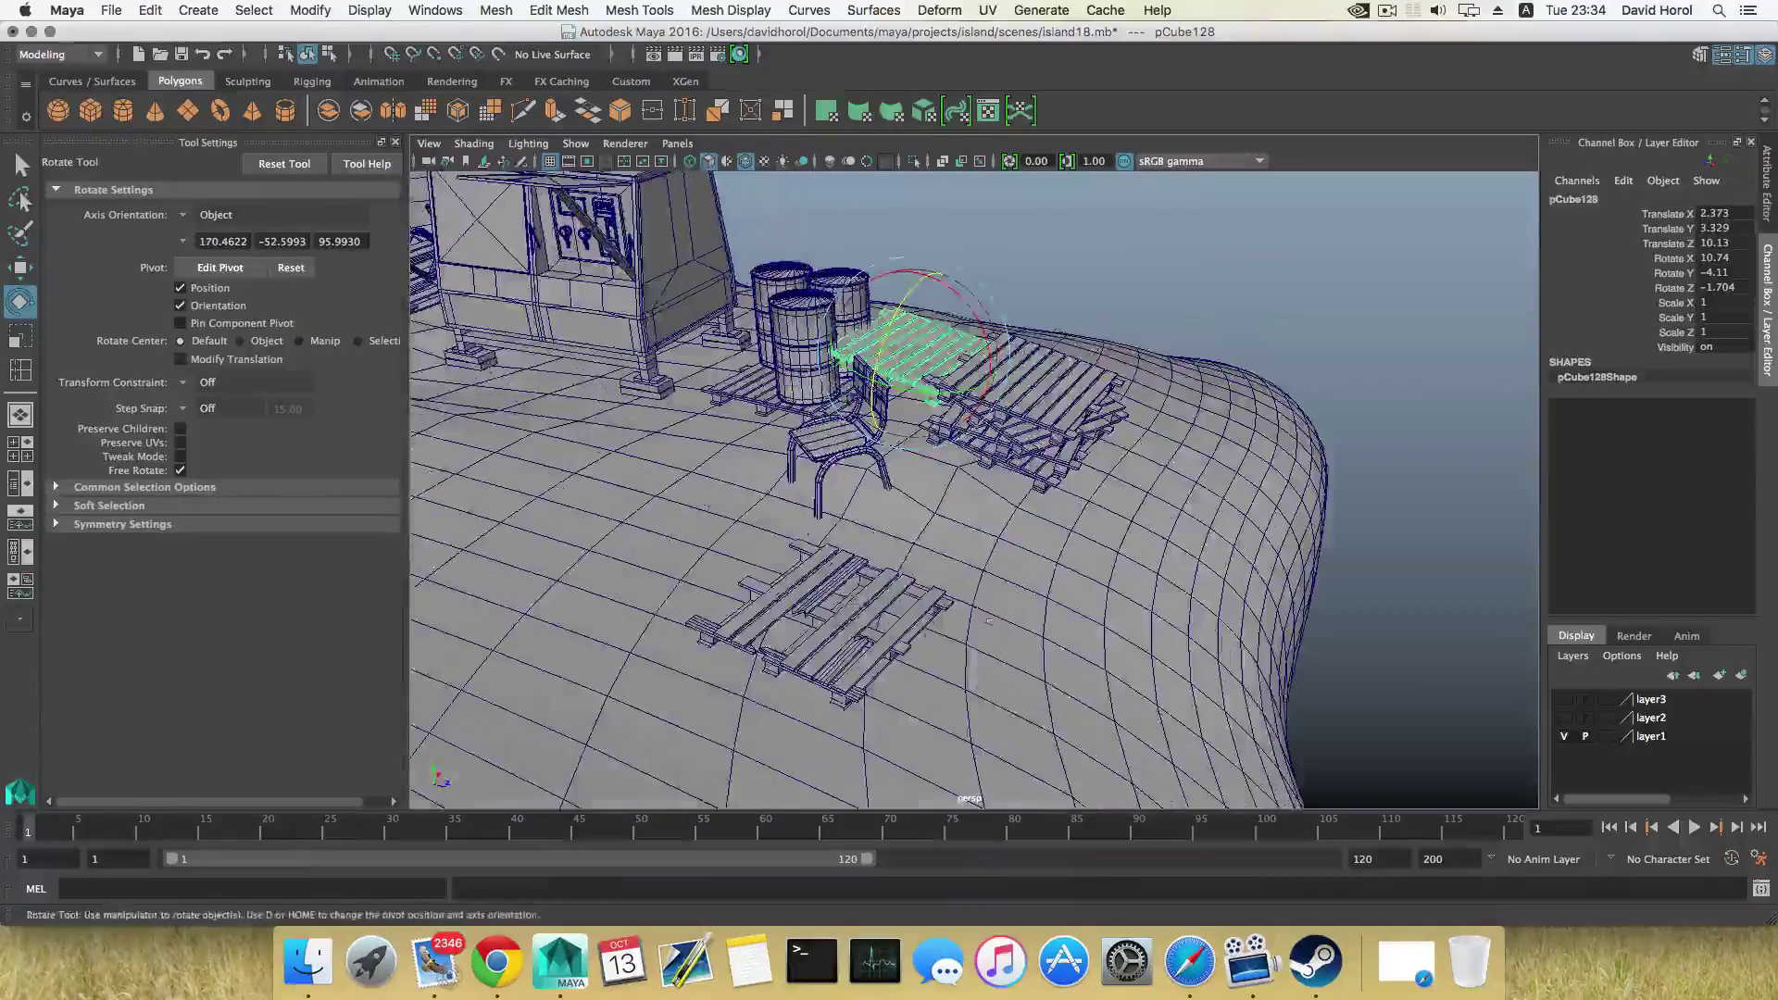
Duplicate the broken pallet, move the copy beside the original to about Z 19.691, and rotate it to about 68.187, -81.966, -68.843 degrees
left_click(859, 611)
key("ctrl+d")
key("w")
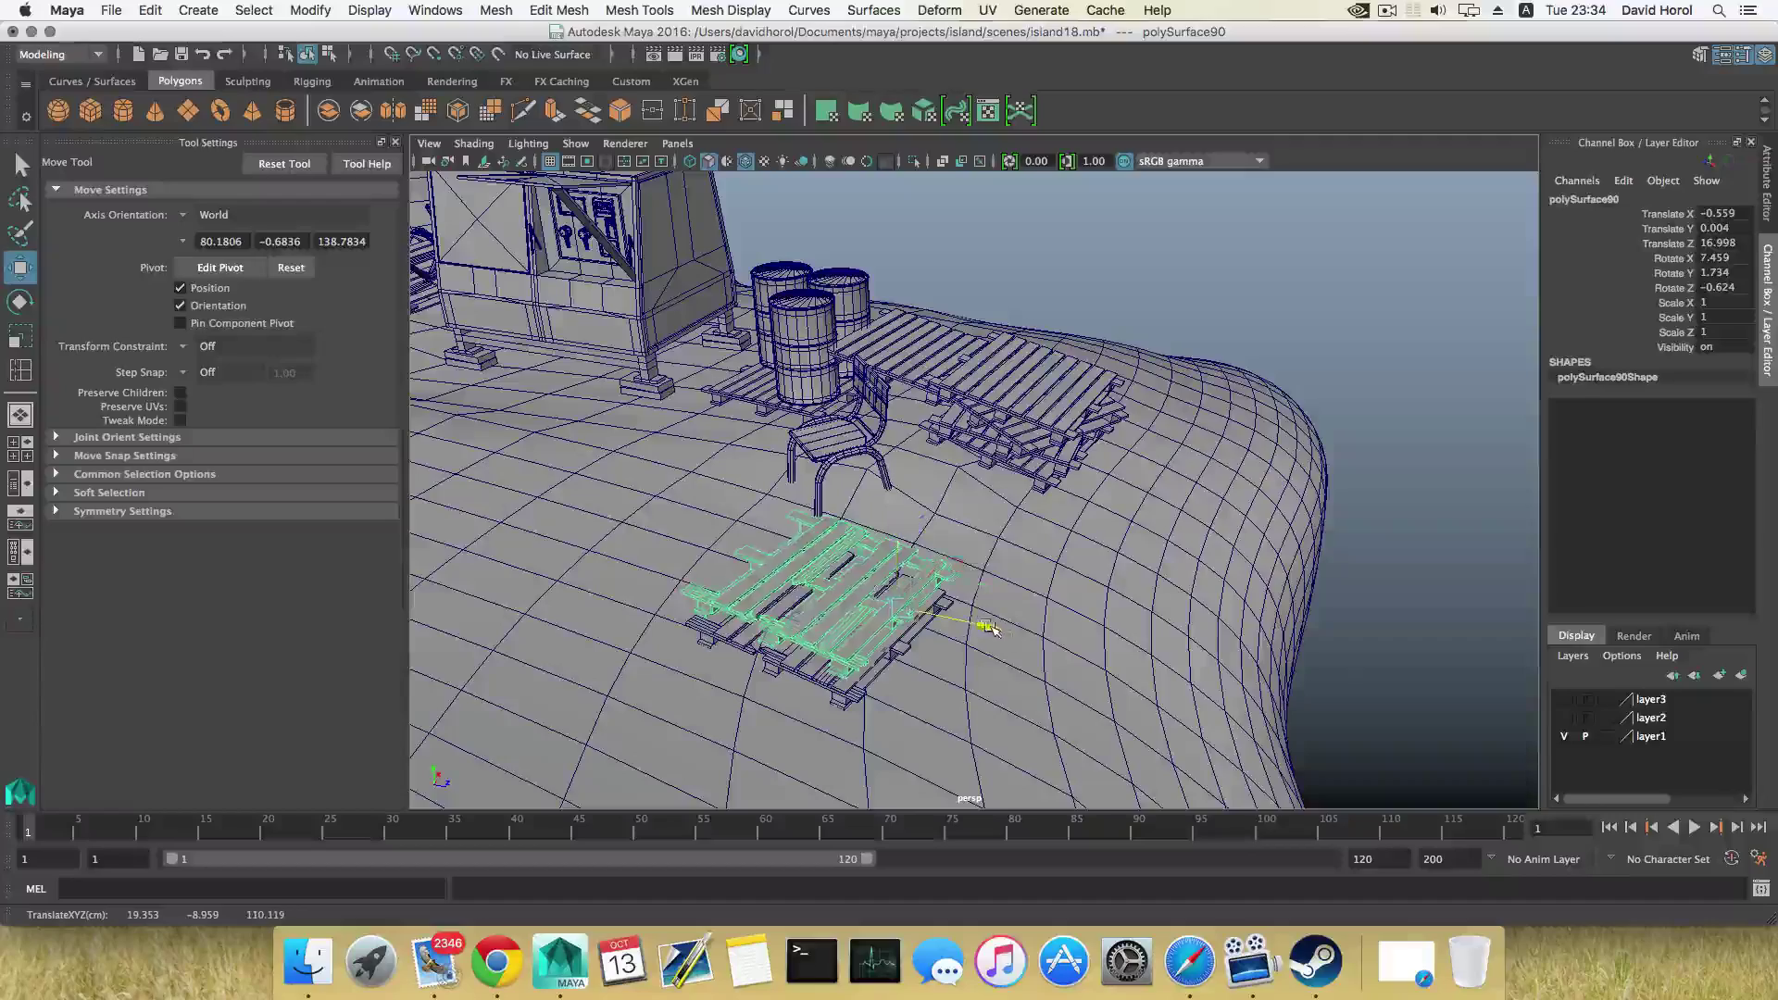
left_click_drag(1018, 639, 663, 507, "alt")
key("e")
key("w")
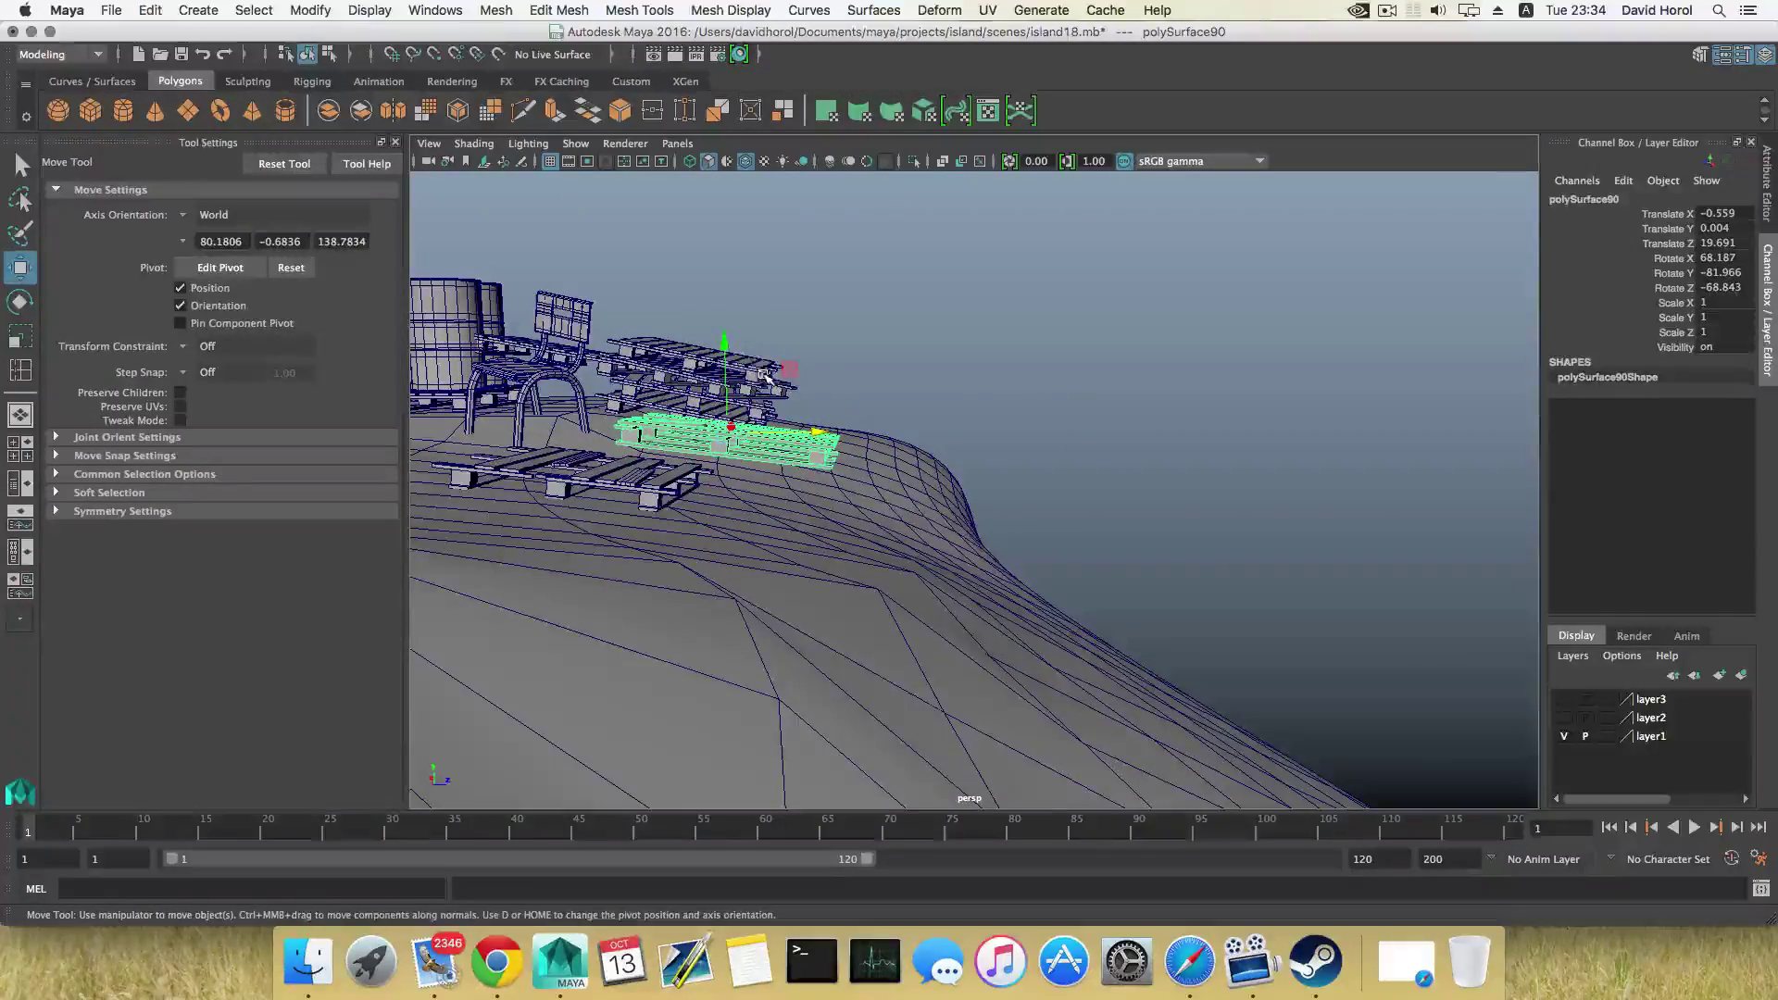
left_click_drag(750, 393, 744, 481, "alt")
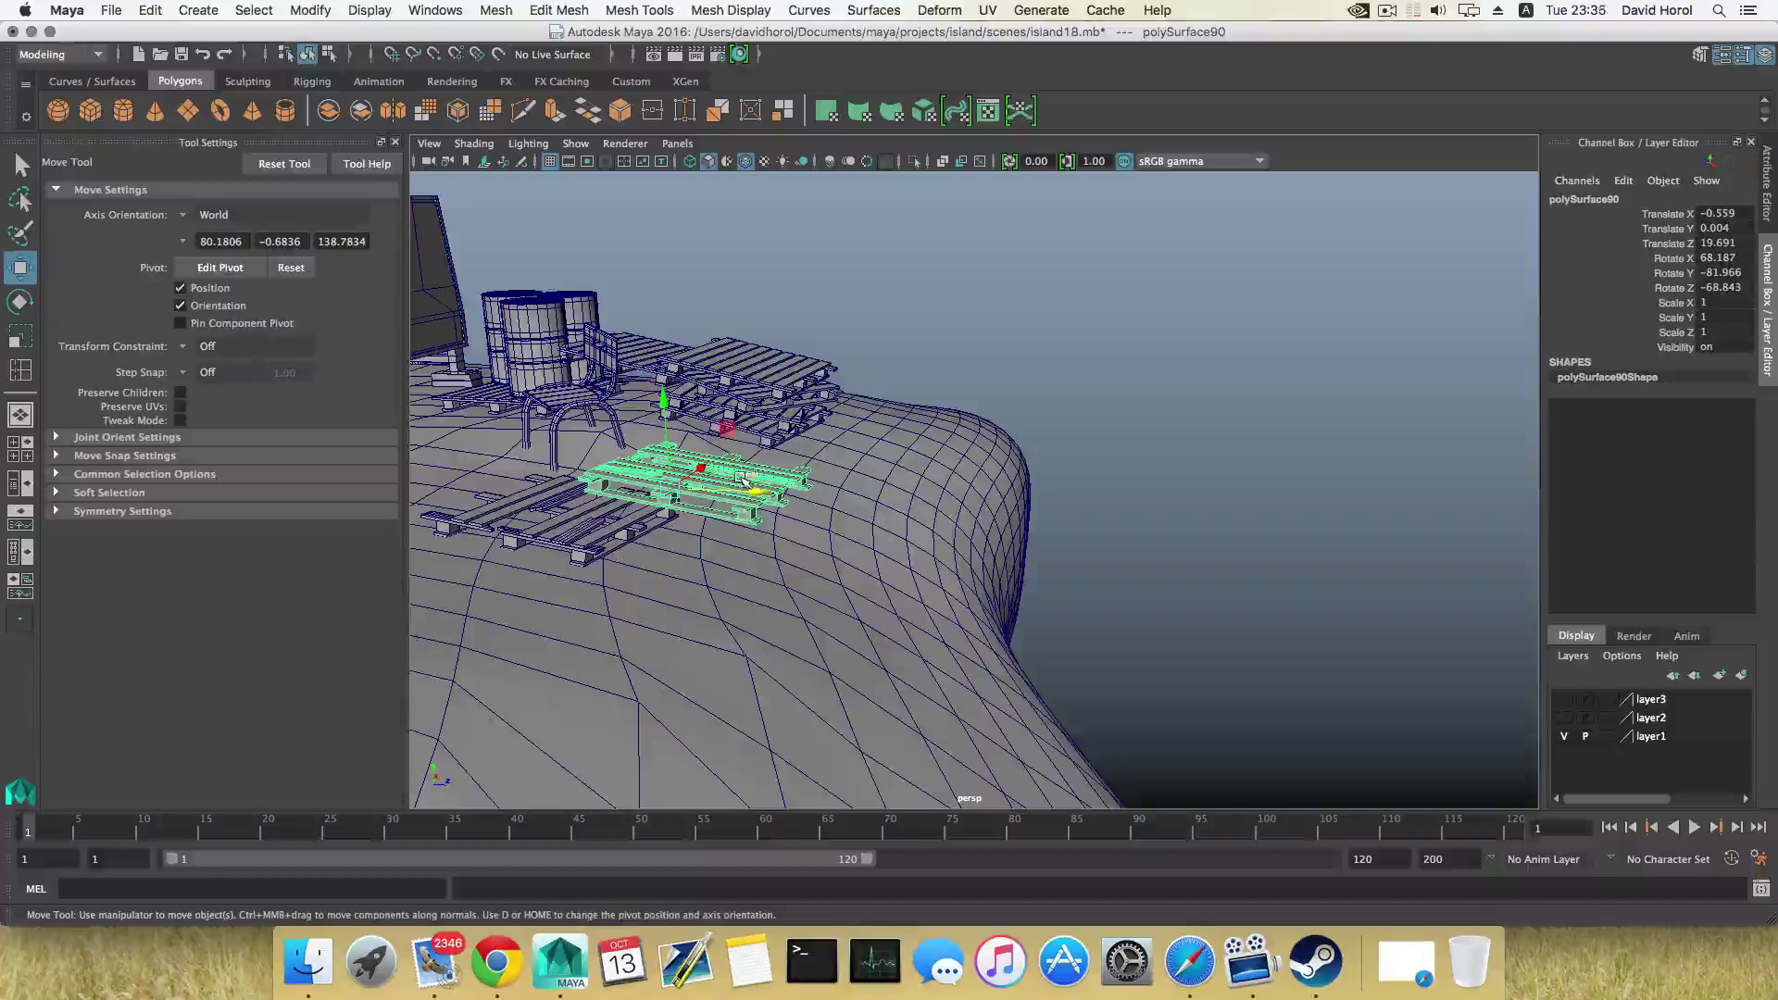
Place the pallet copy's pivot on its outer end and lower the pallet down the slope to about X -1.018, Y -5.329, Z 23.78
key("d")
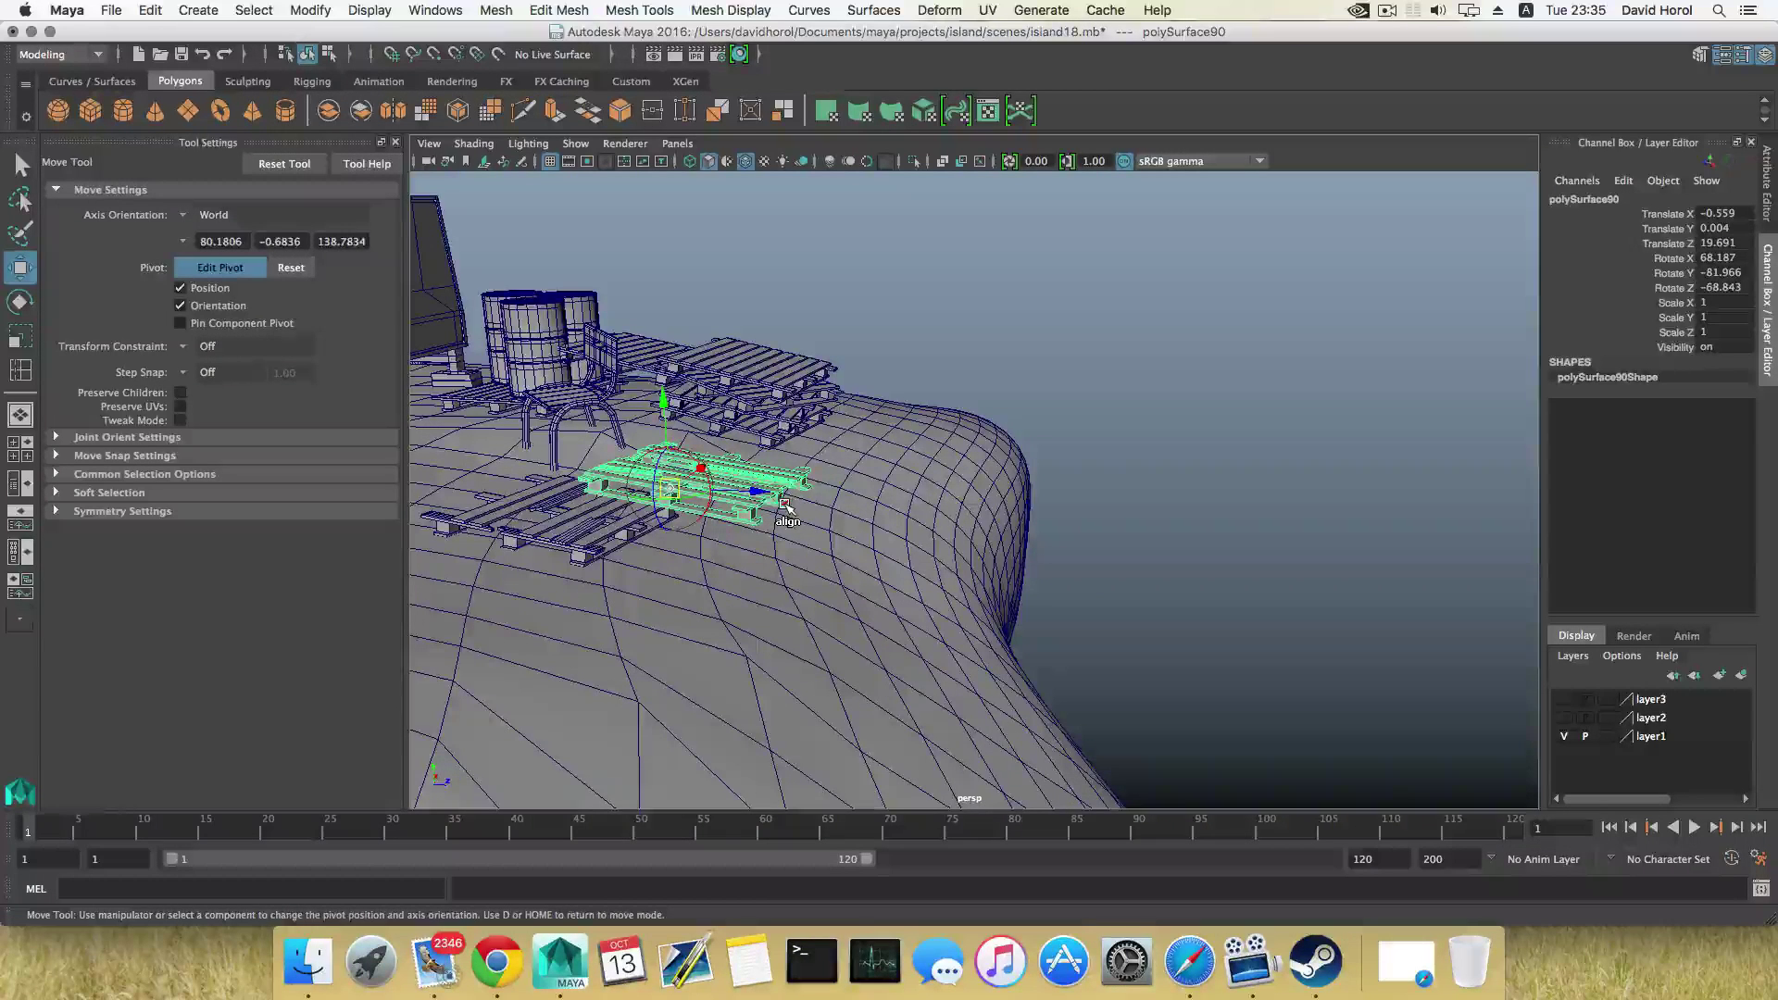
left_click(783, 506)
key("d")
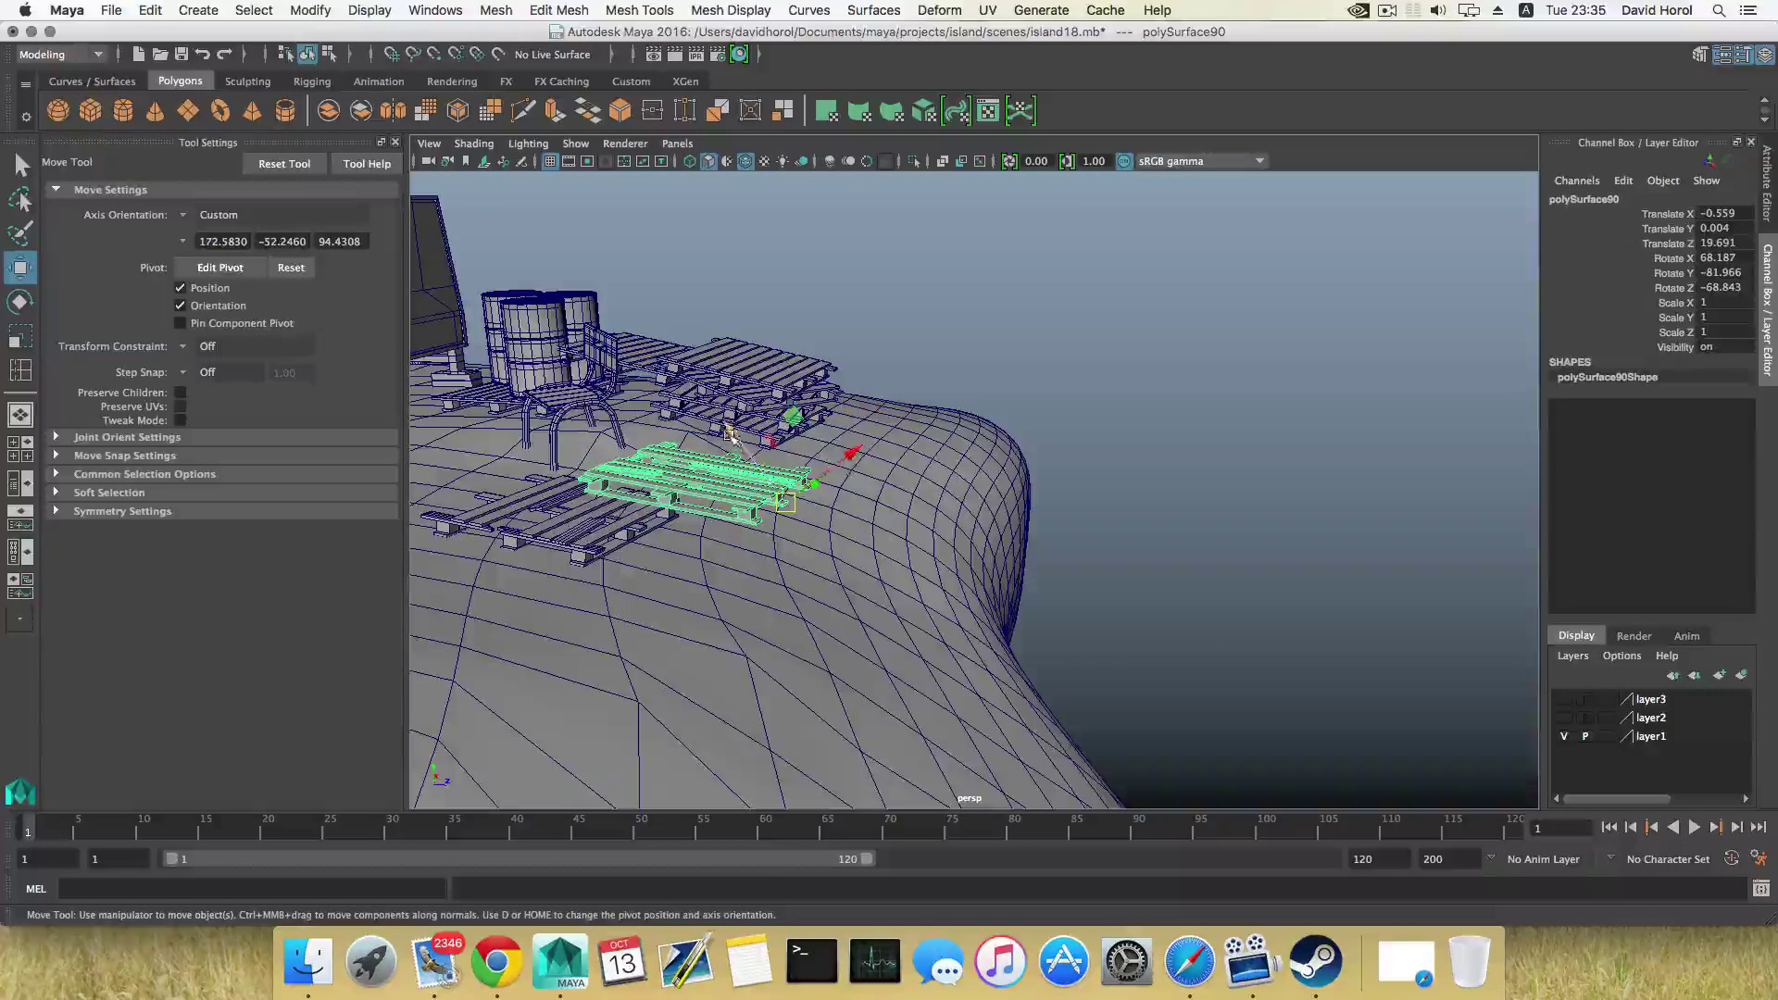
left_click_drag(731, 433, 772, 523)
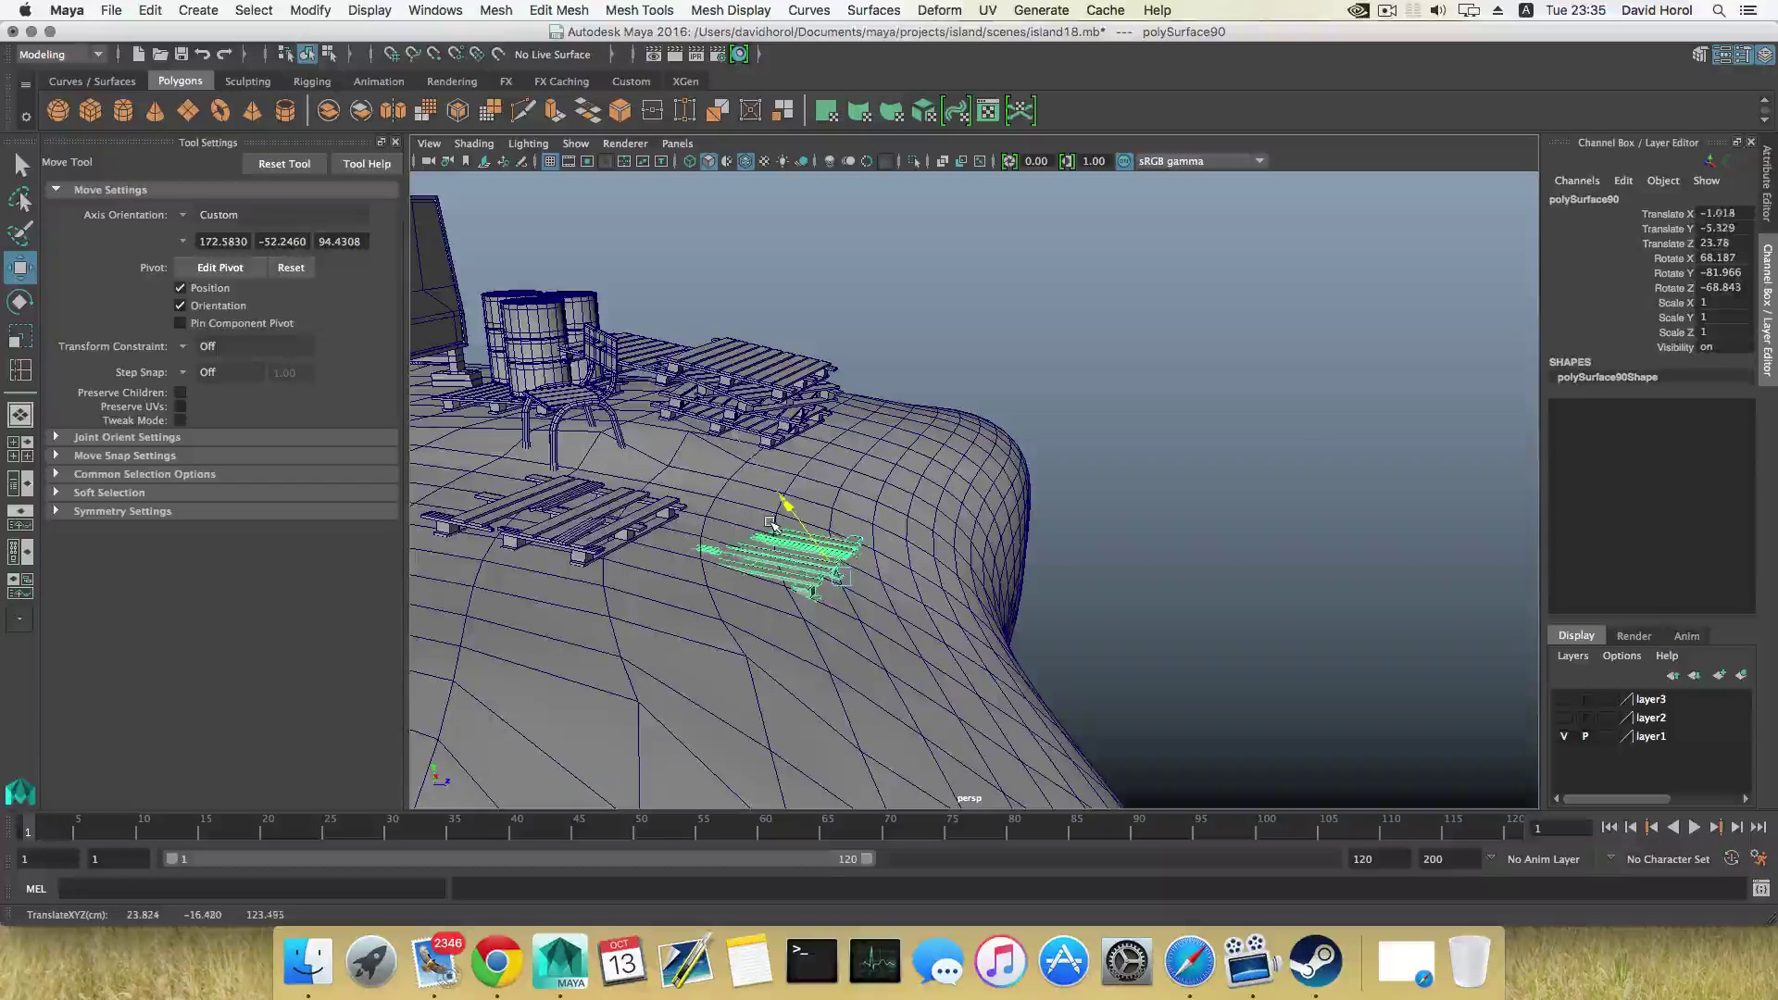
Tilt the pallet copy to about 83.637, -67.238, -82.658 degrees and shift it to about X -0.736, Y -4.124, Z 20.614
key("e")
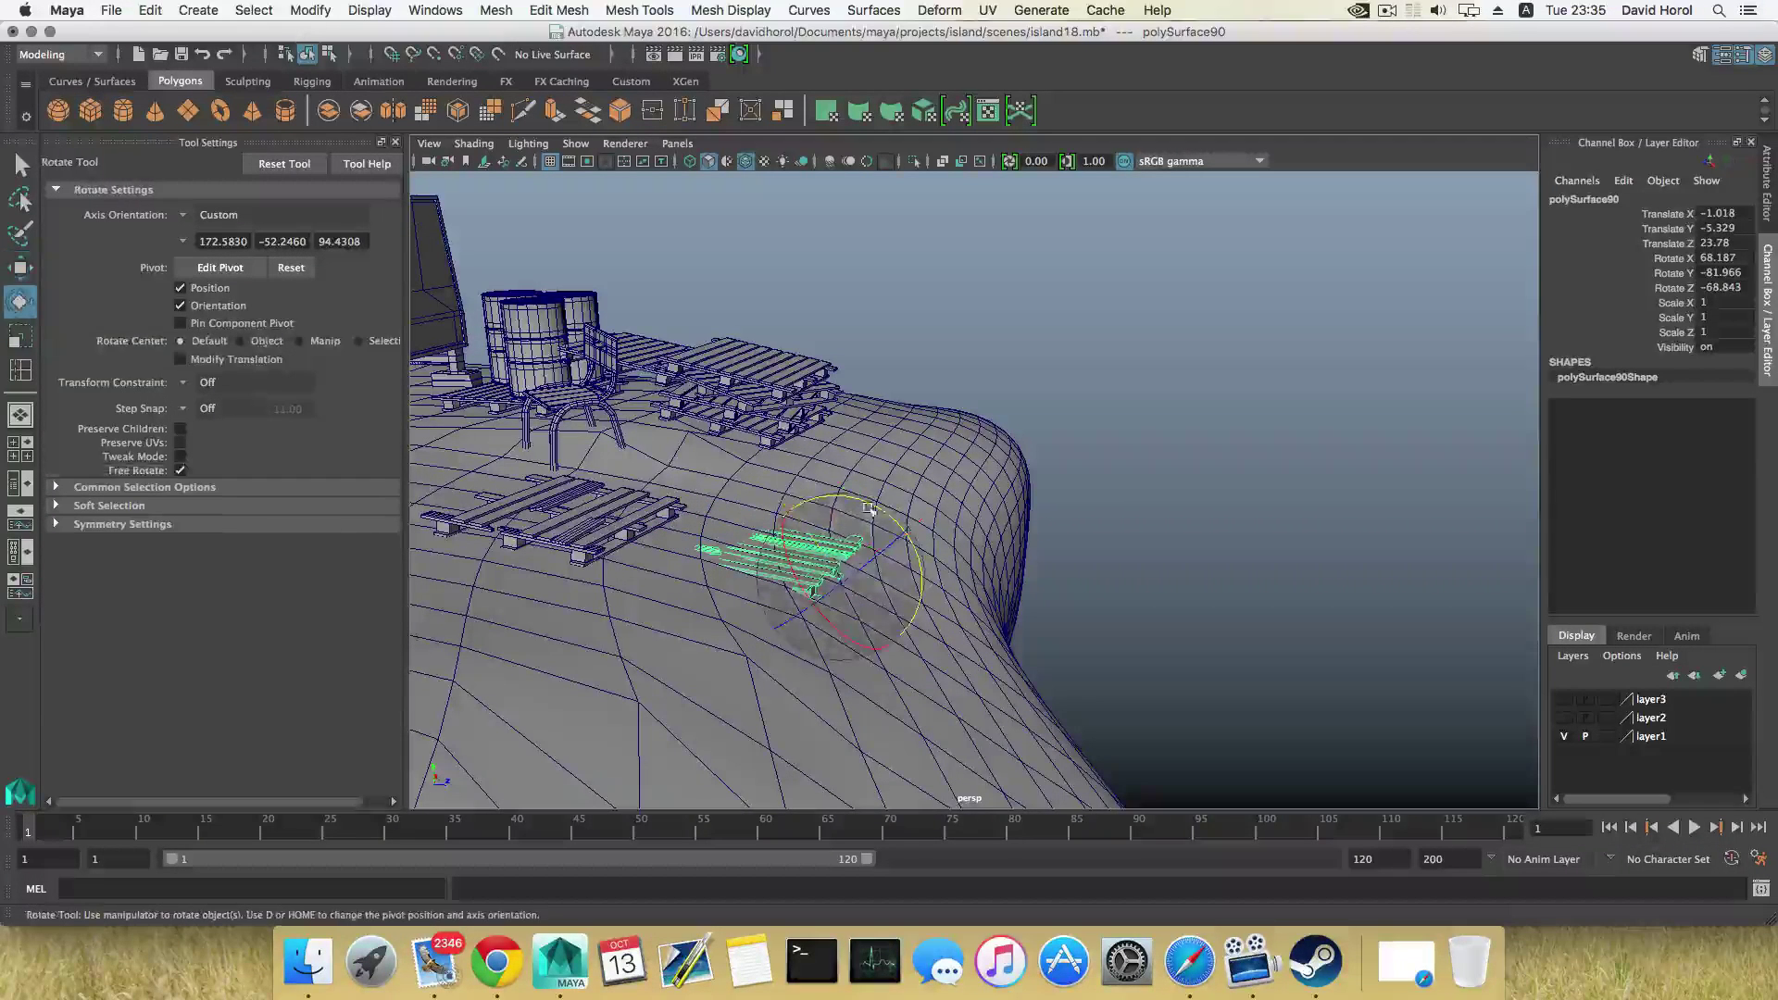
left_click_drag(838, 574, 852, 539)
key("w")
left_click_drag(862, 459, 852, 436)
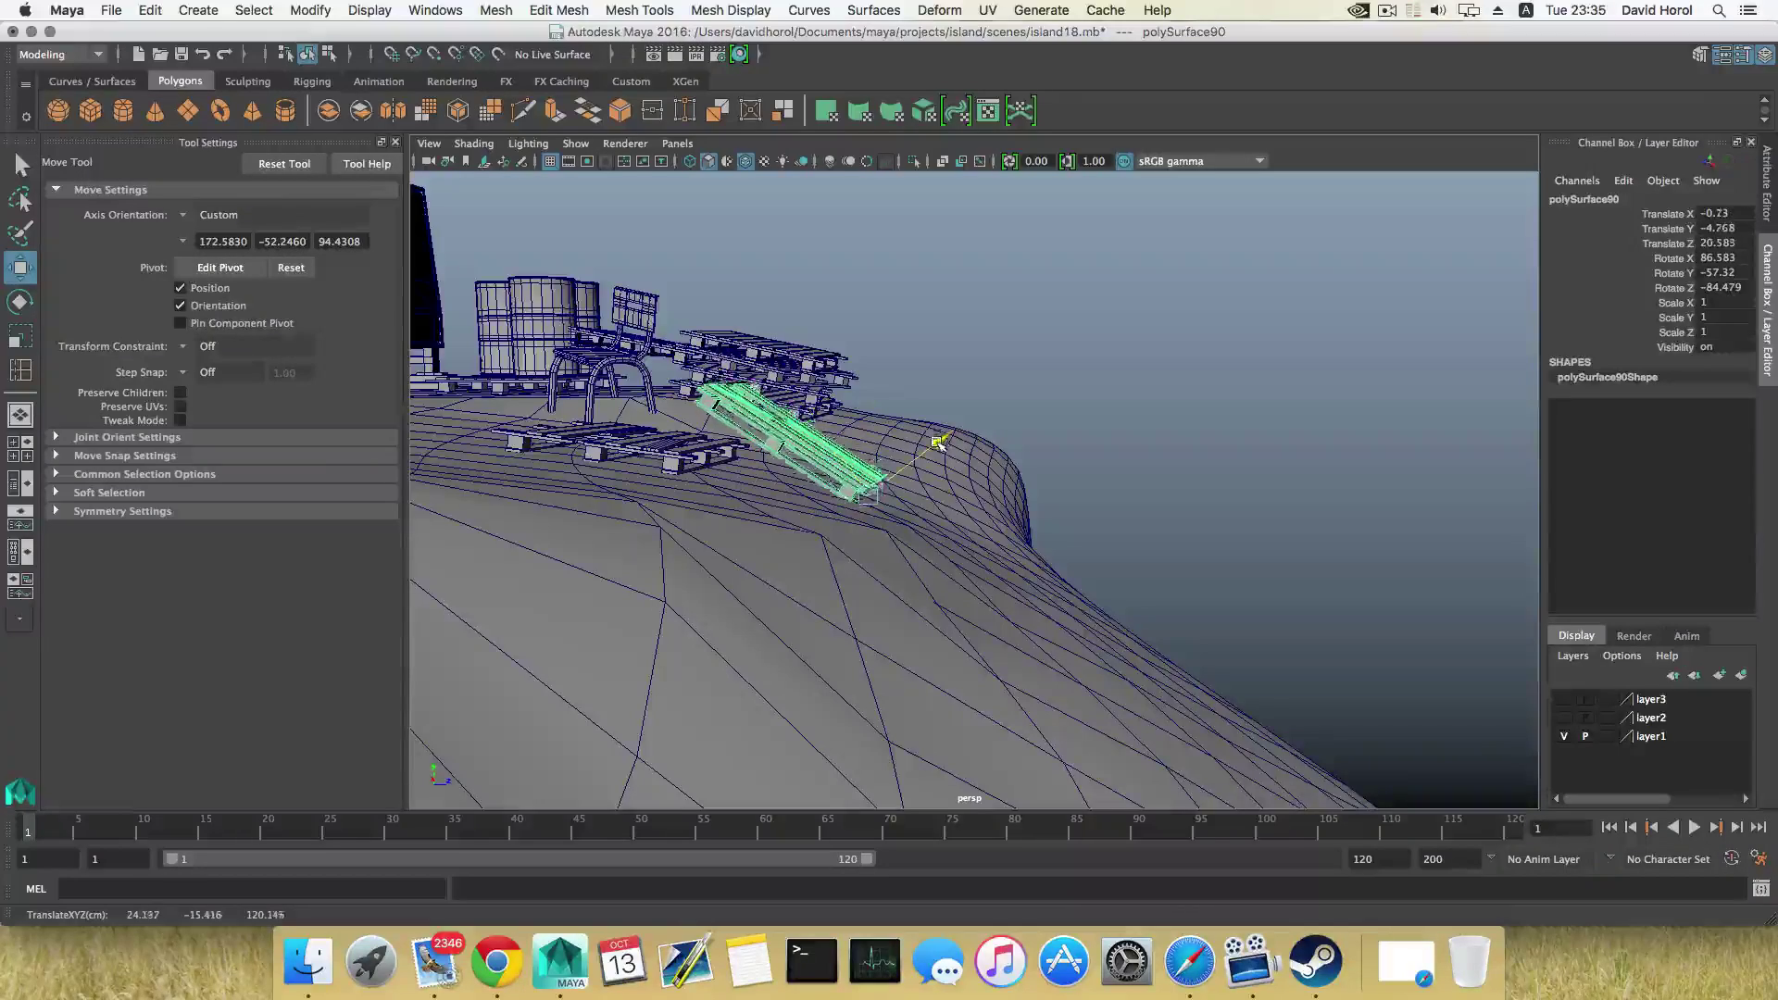
left_click_drag(938, 435, 747, 482, "alt")
key("e")
right_click_drag(747, 482, 987, 526, "alt")
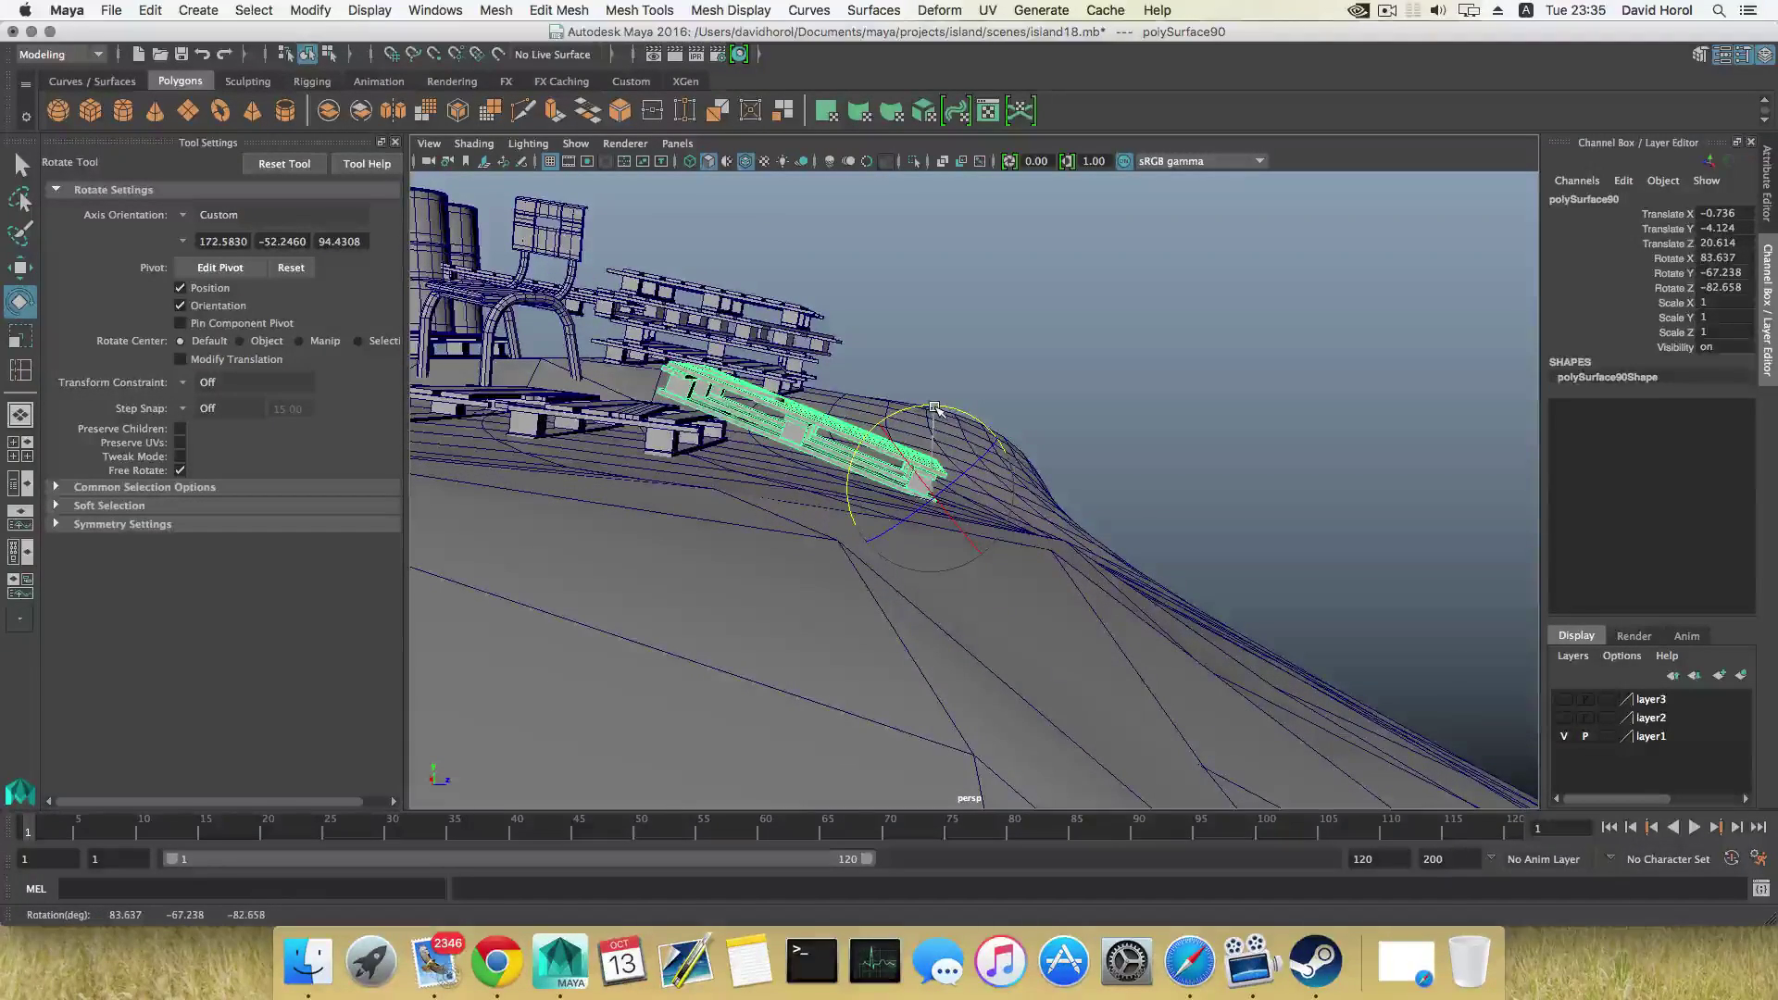
Separate the tilted pallet copy into individual pieces and delete its outer top board
left_click_drag(938, 411, 824, 495, "alt")
right_click_drag(824, 495, 796, 421, "alt")
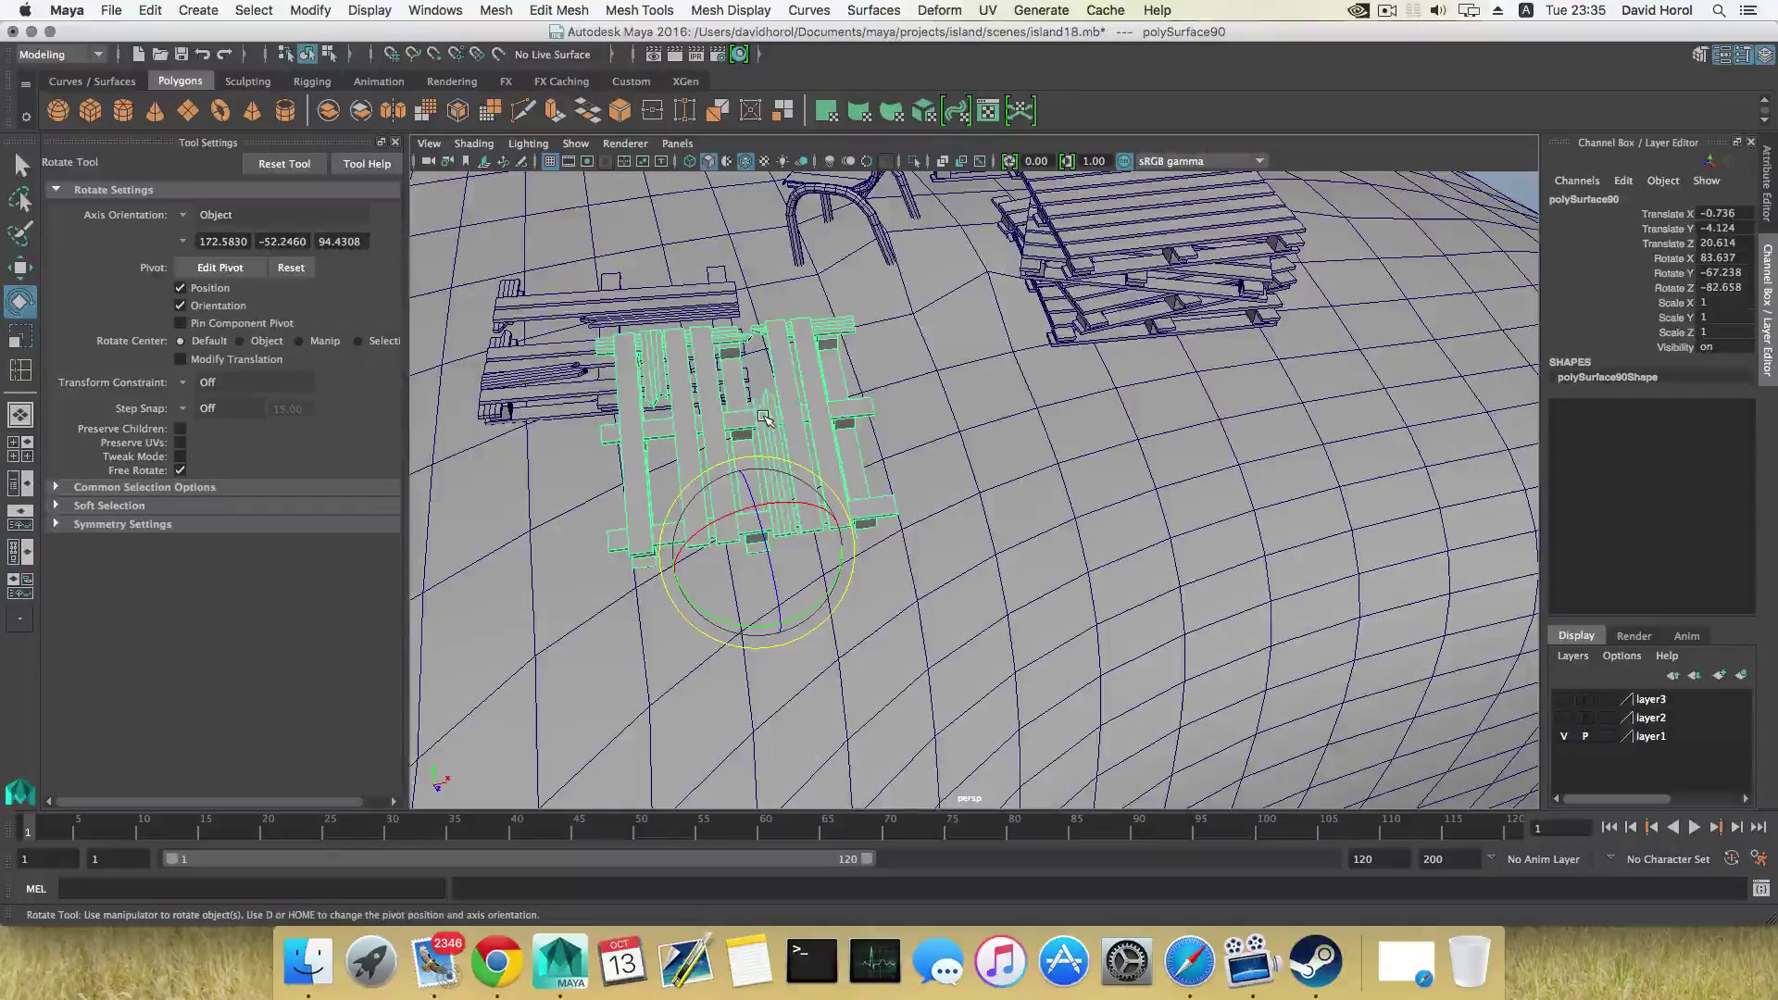
left_click(495, 11)
left_click(514, 86)
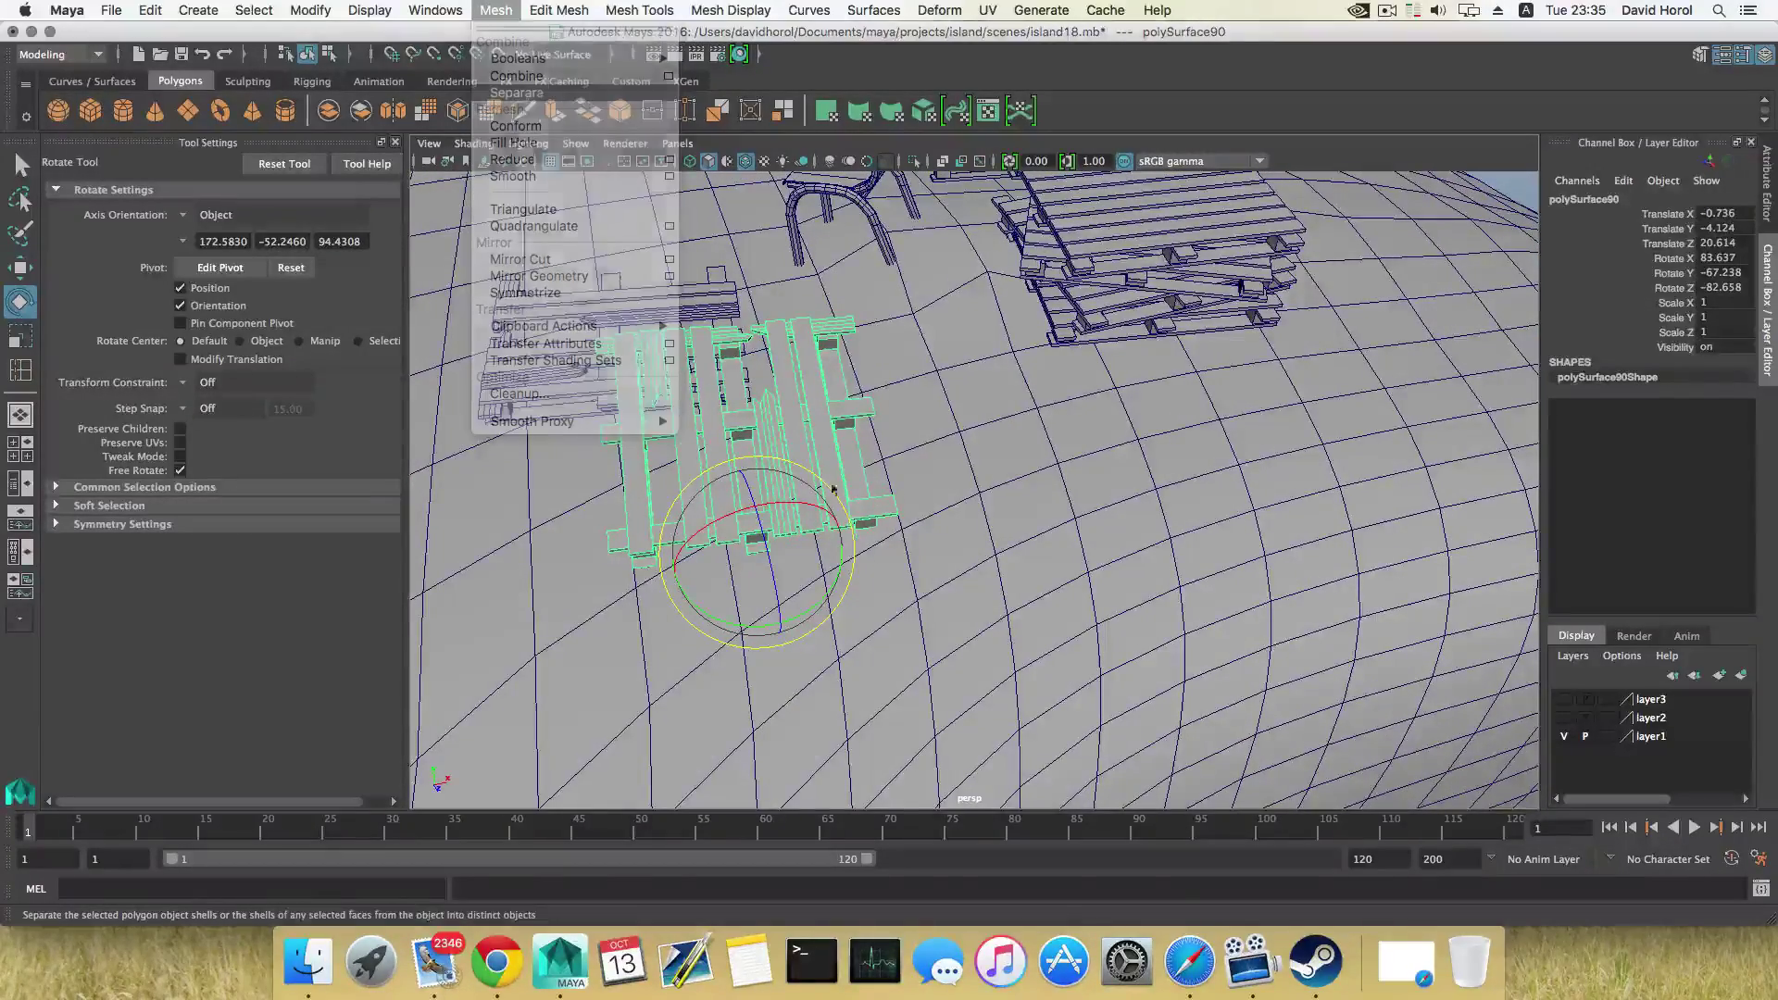
left_click(814, 422)
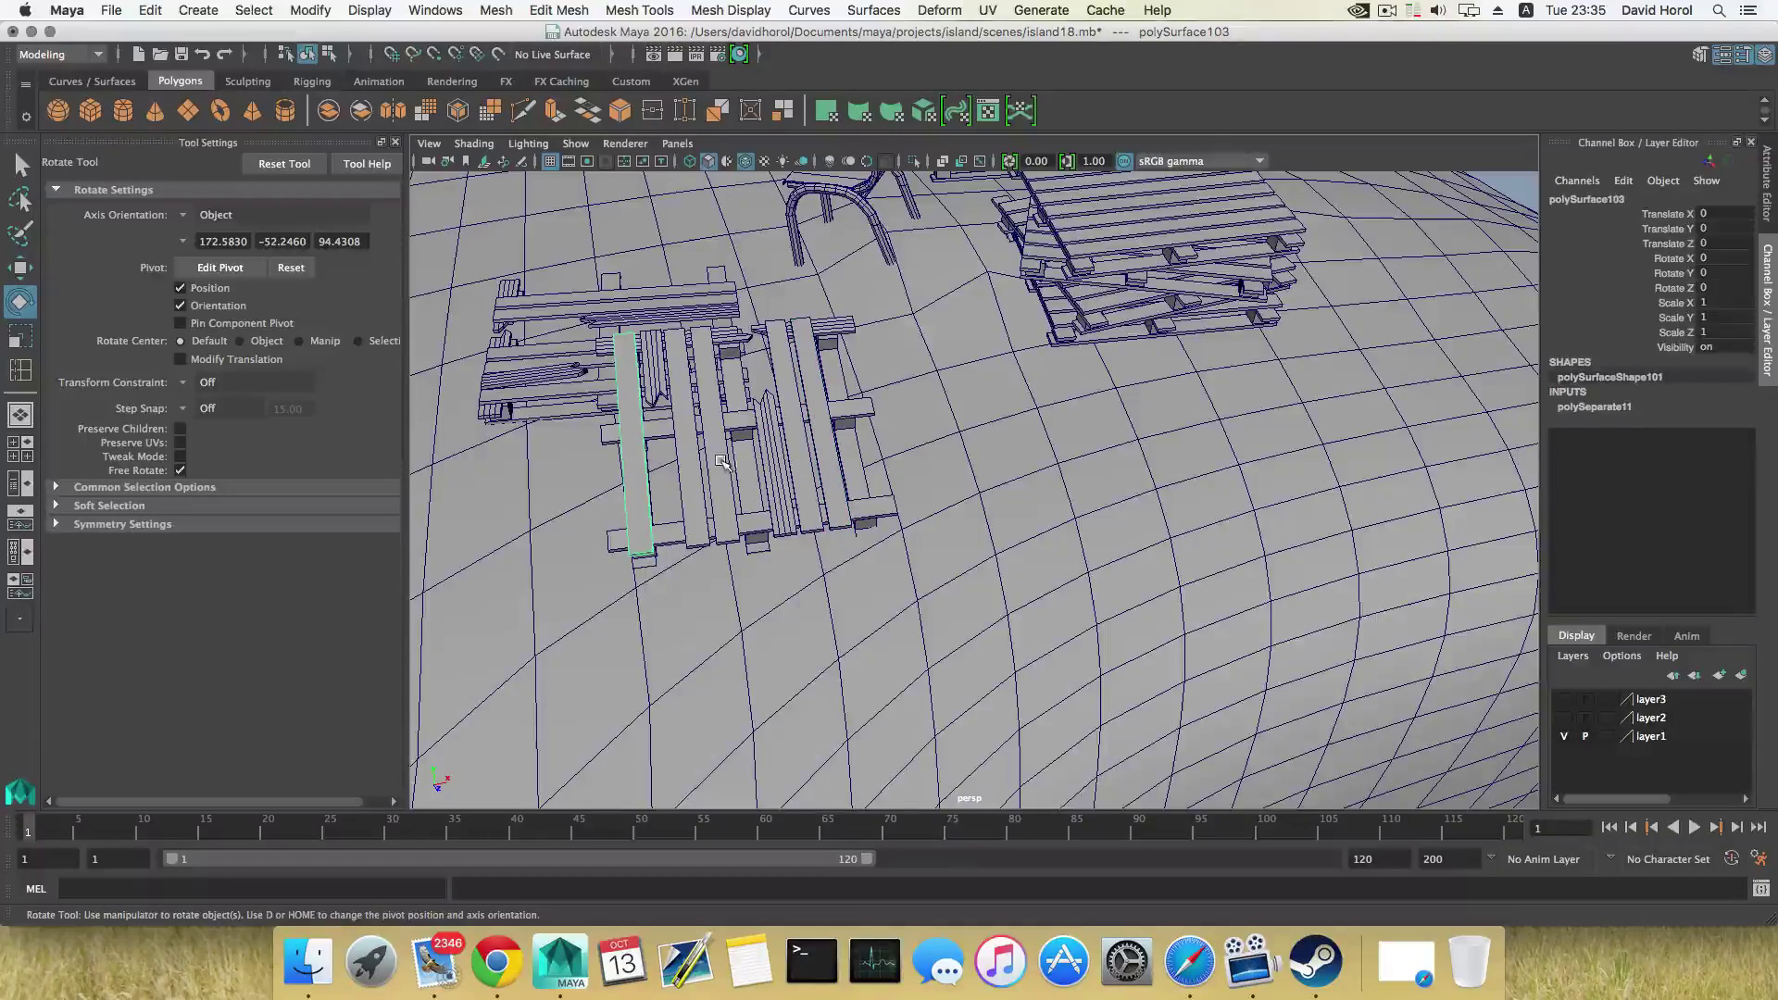
key("Delete")
Select the remaining pieces of the tilted pallet copy and combine them into one mesh
left_click_drag(711, 489, 1113, 730, "alt")
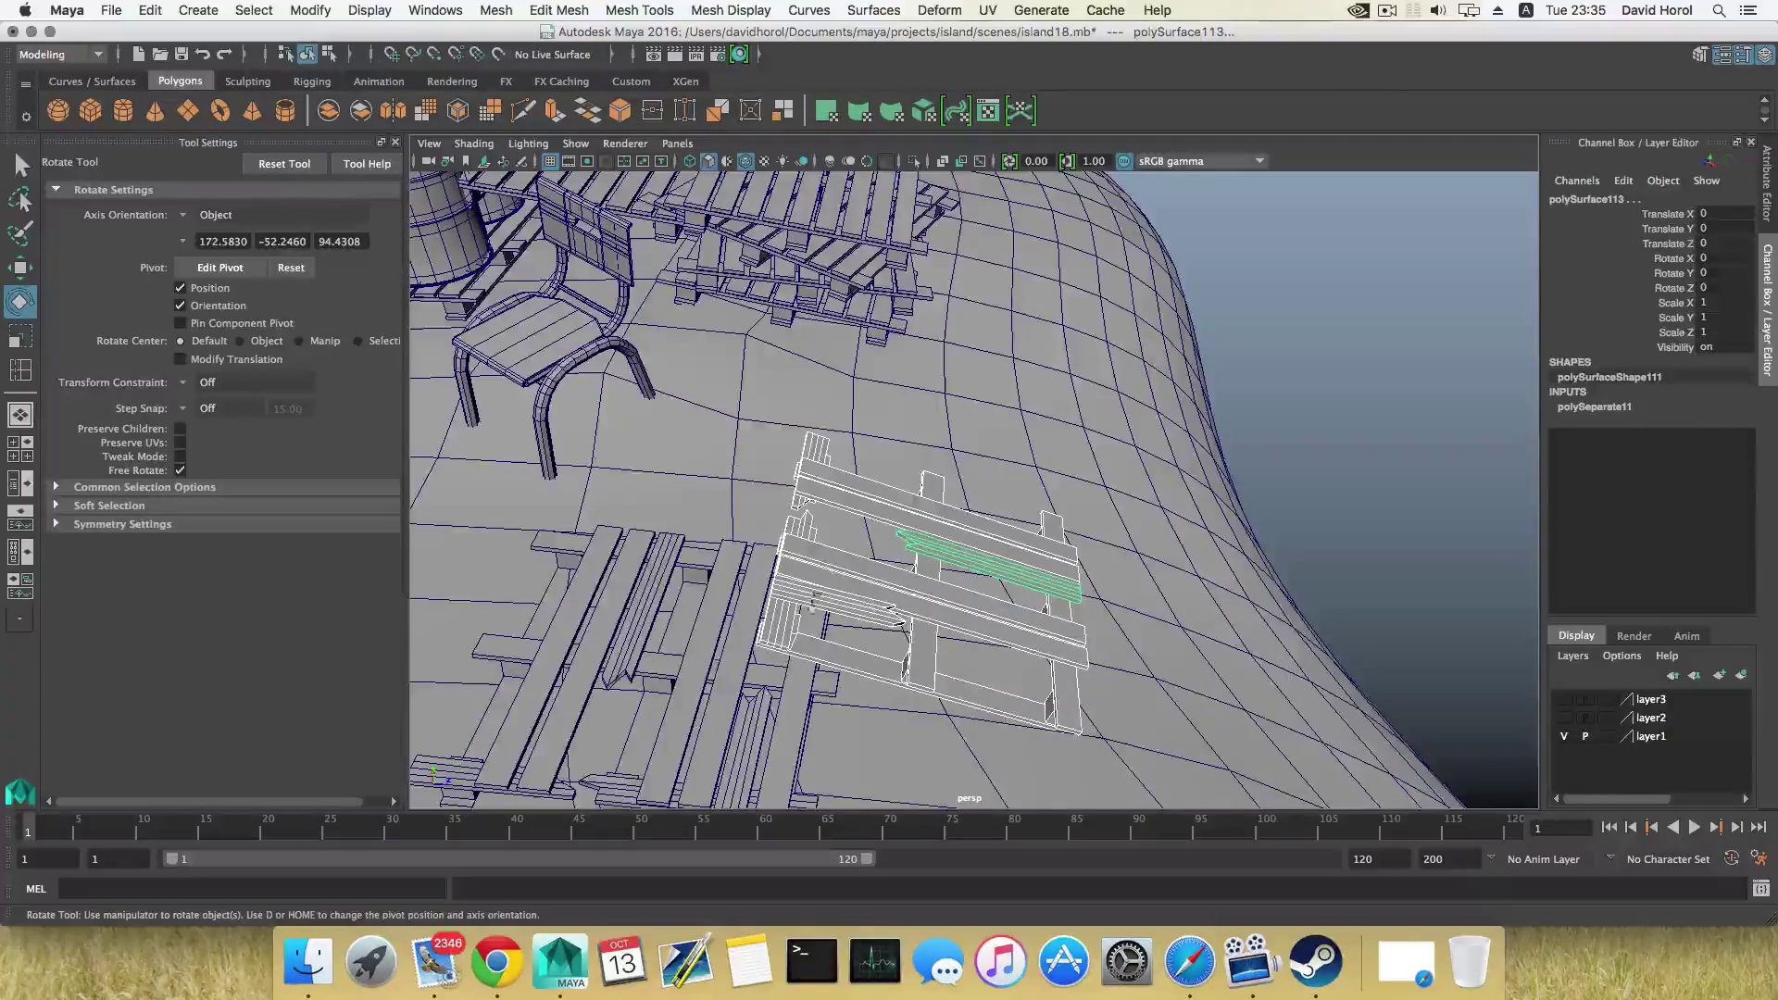
left_click_drag(701, 466, 866, 600, "alt")
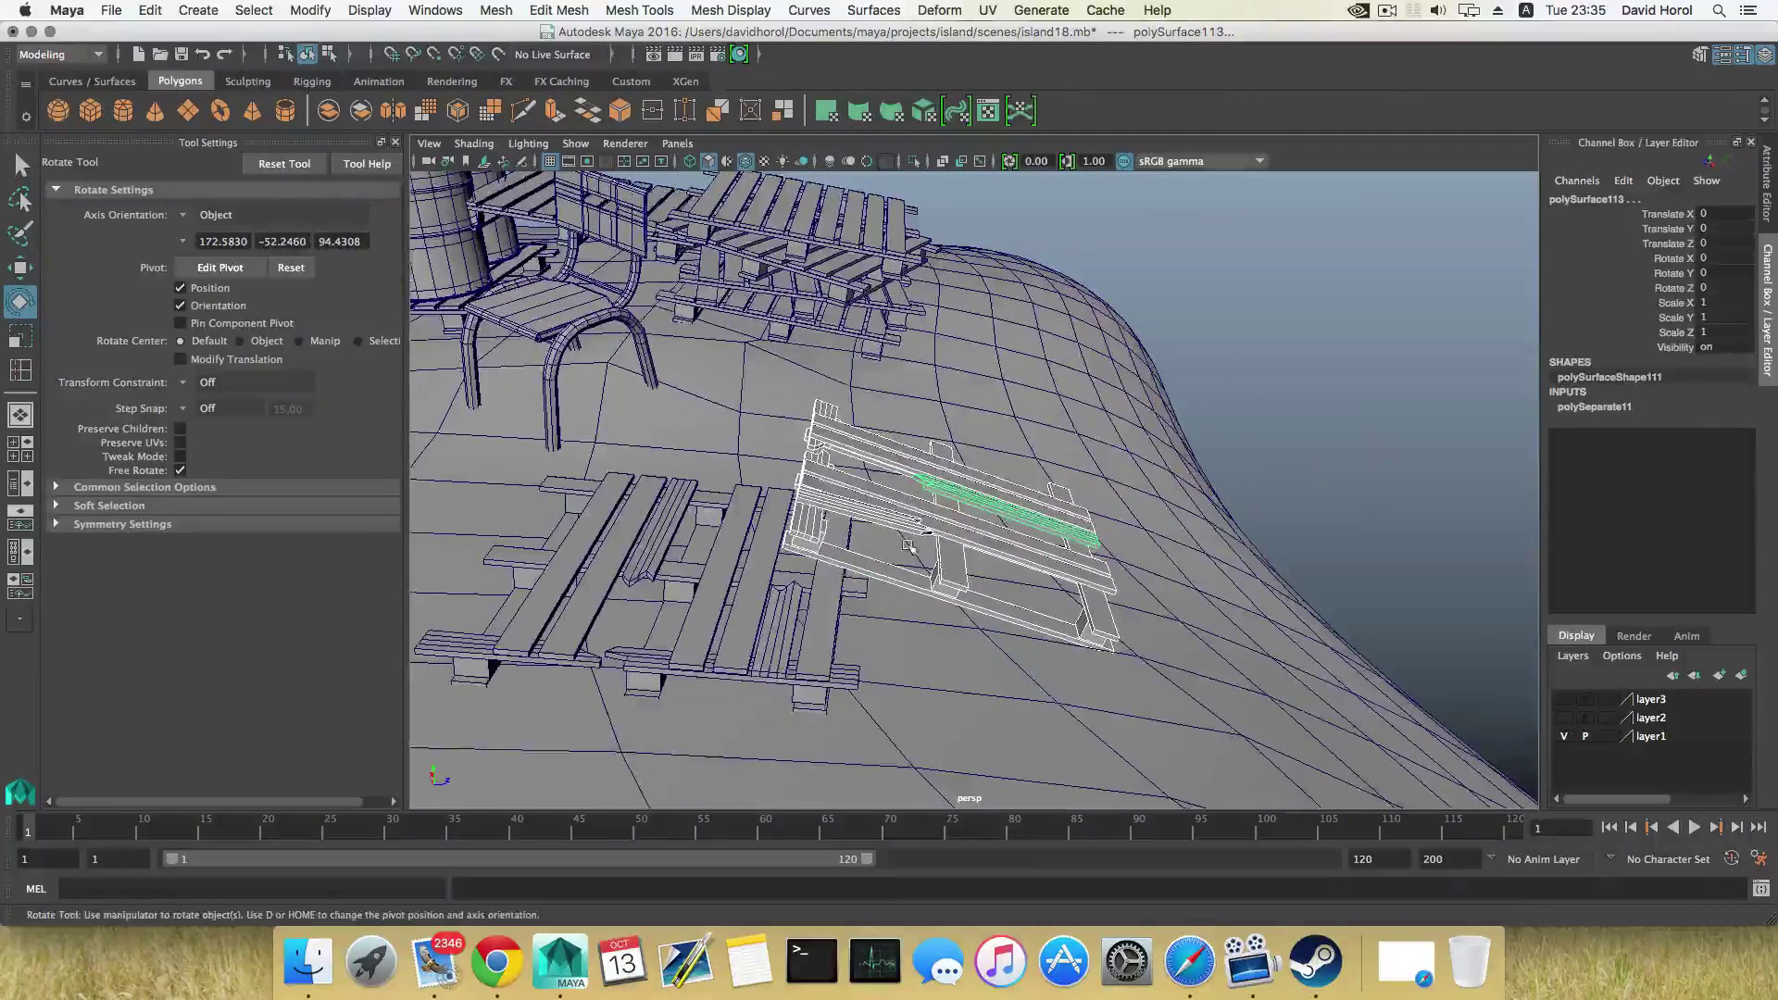
left_click(491, 10)
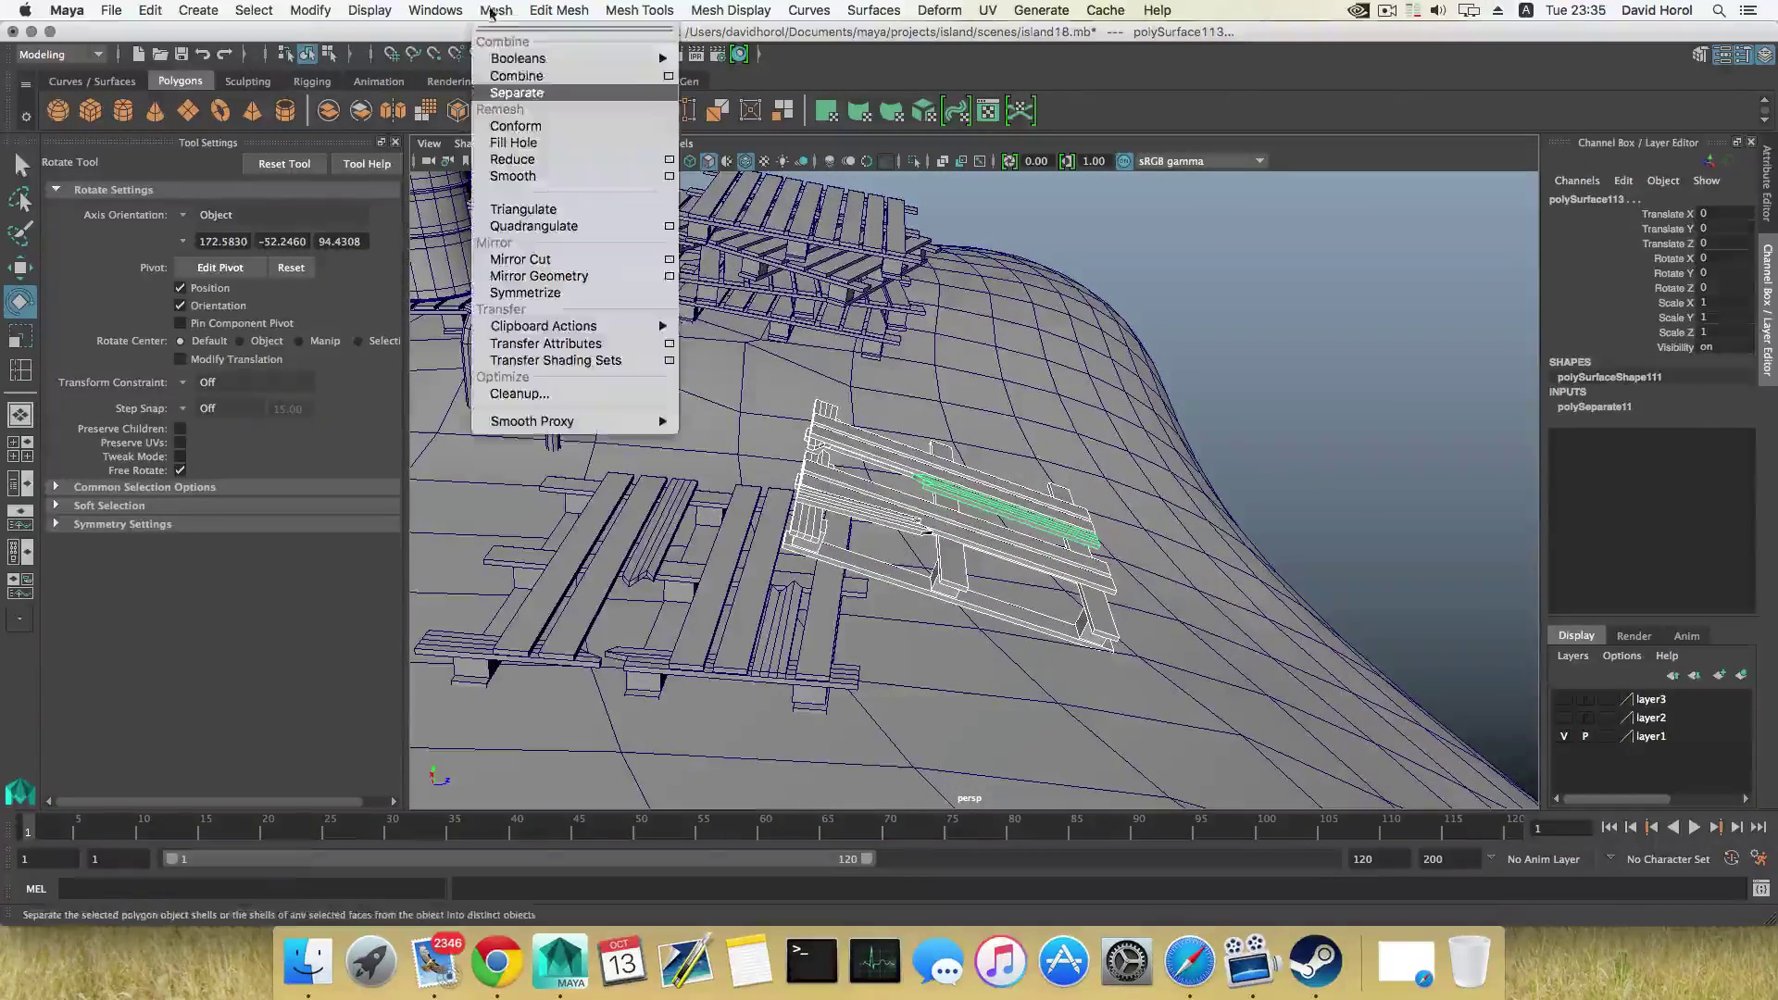
left_click(516, 76)
Examine the arrangement of pallets, barrels and chair around the generator from several sides
right_click_drag(1187, 357, 1018, 379, "alt")
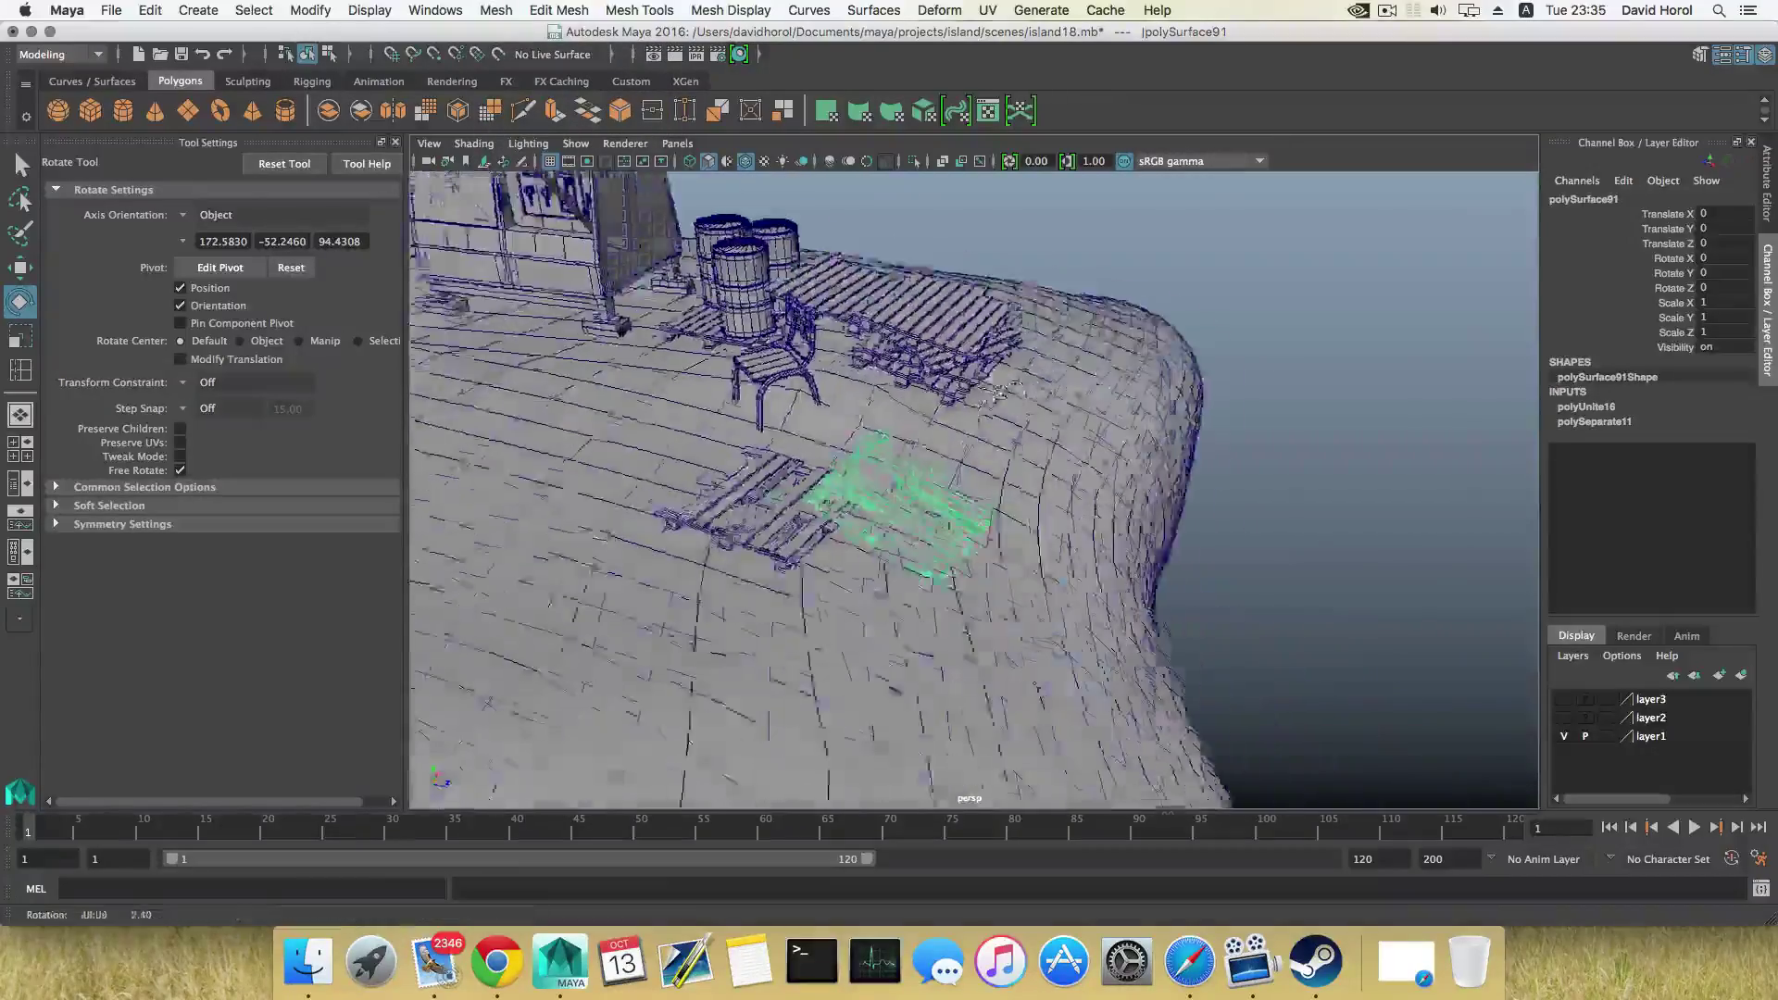
left_click_drag(1018, 379, 861, 389, "alt")
middle_click_drag(861, 388, 1111, 420, "alt")
left_click_drag(1112, 420, 1092, 375, "alt")
right_click_drag(1093, 375, 722, 380, "alt")
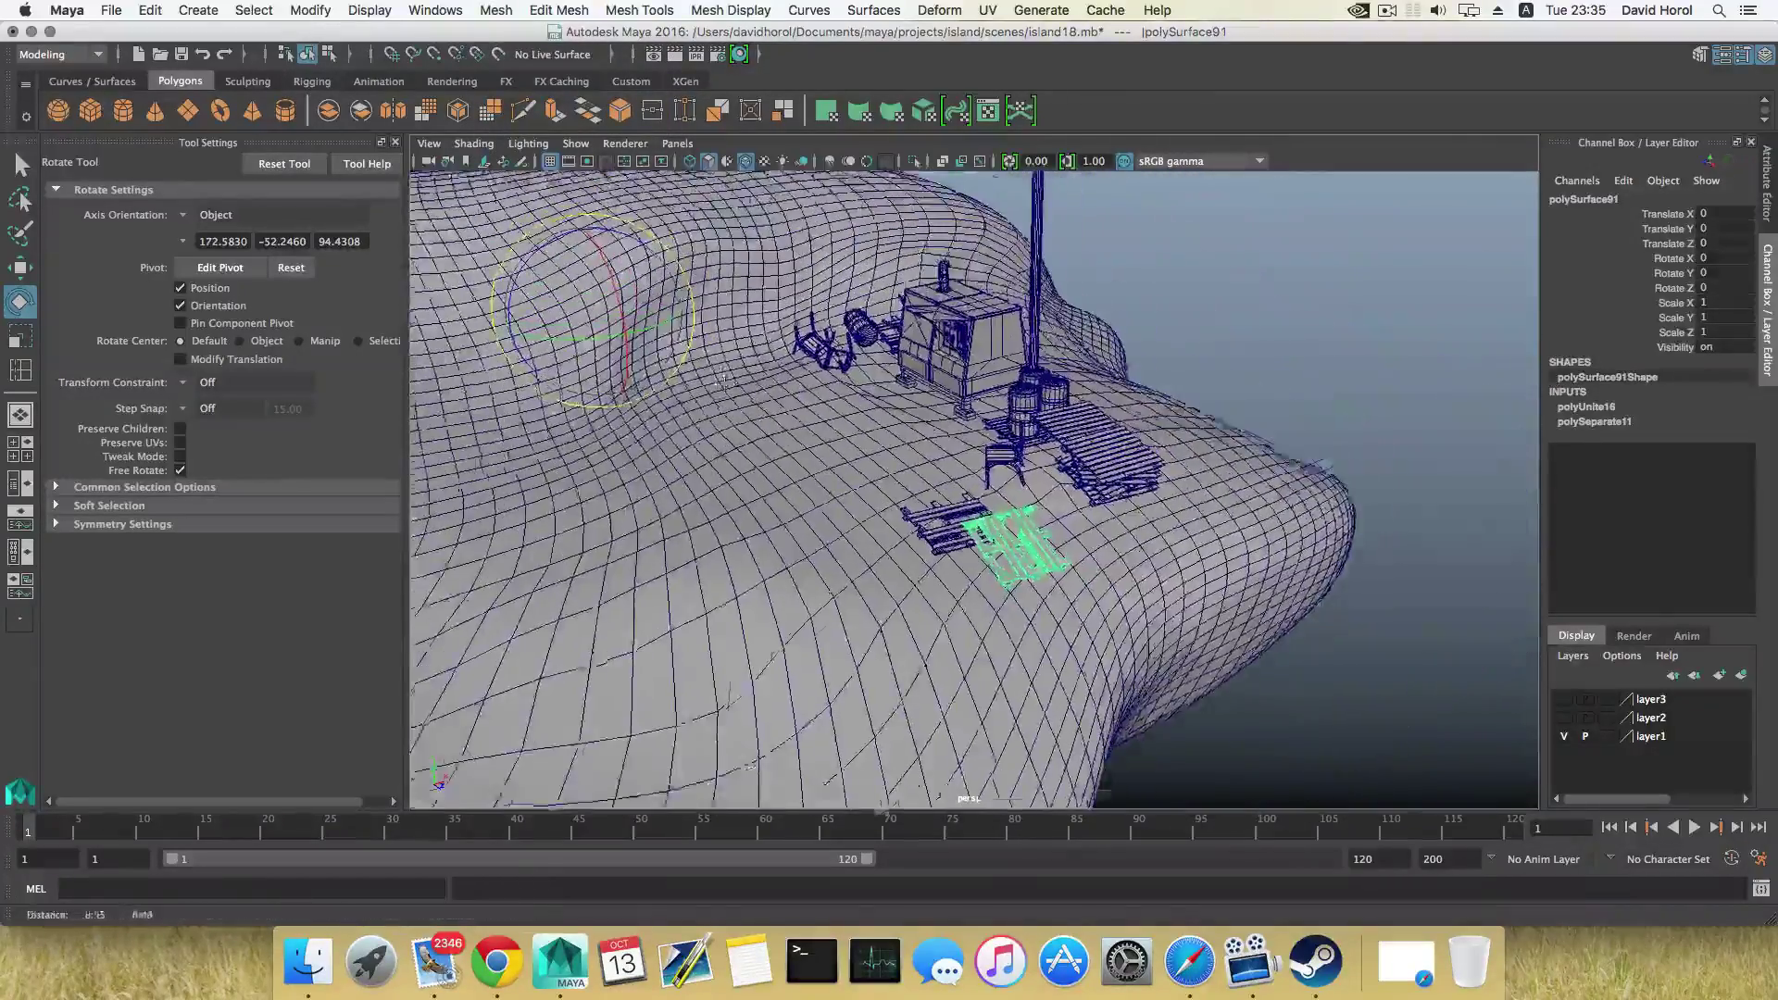
left_click_drag(722, 379, 852, 383, "alt")
right_click_drag(852, 383, 1083, 389, "alt")
middle_click_drag(1083, 389, 1139, 505, "alt")
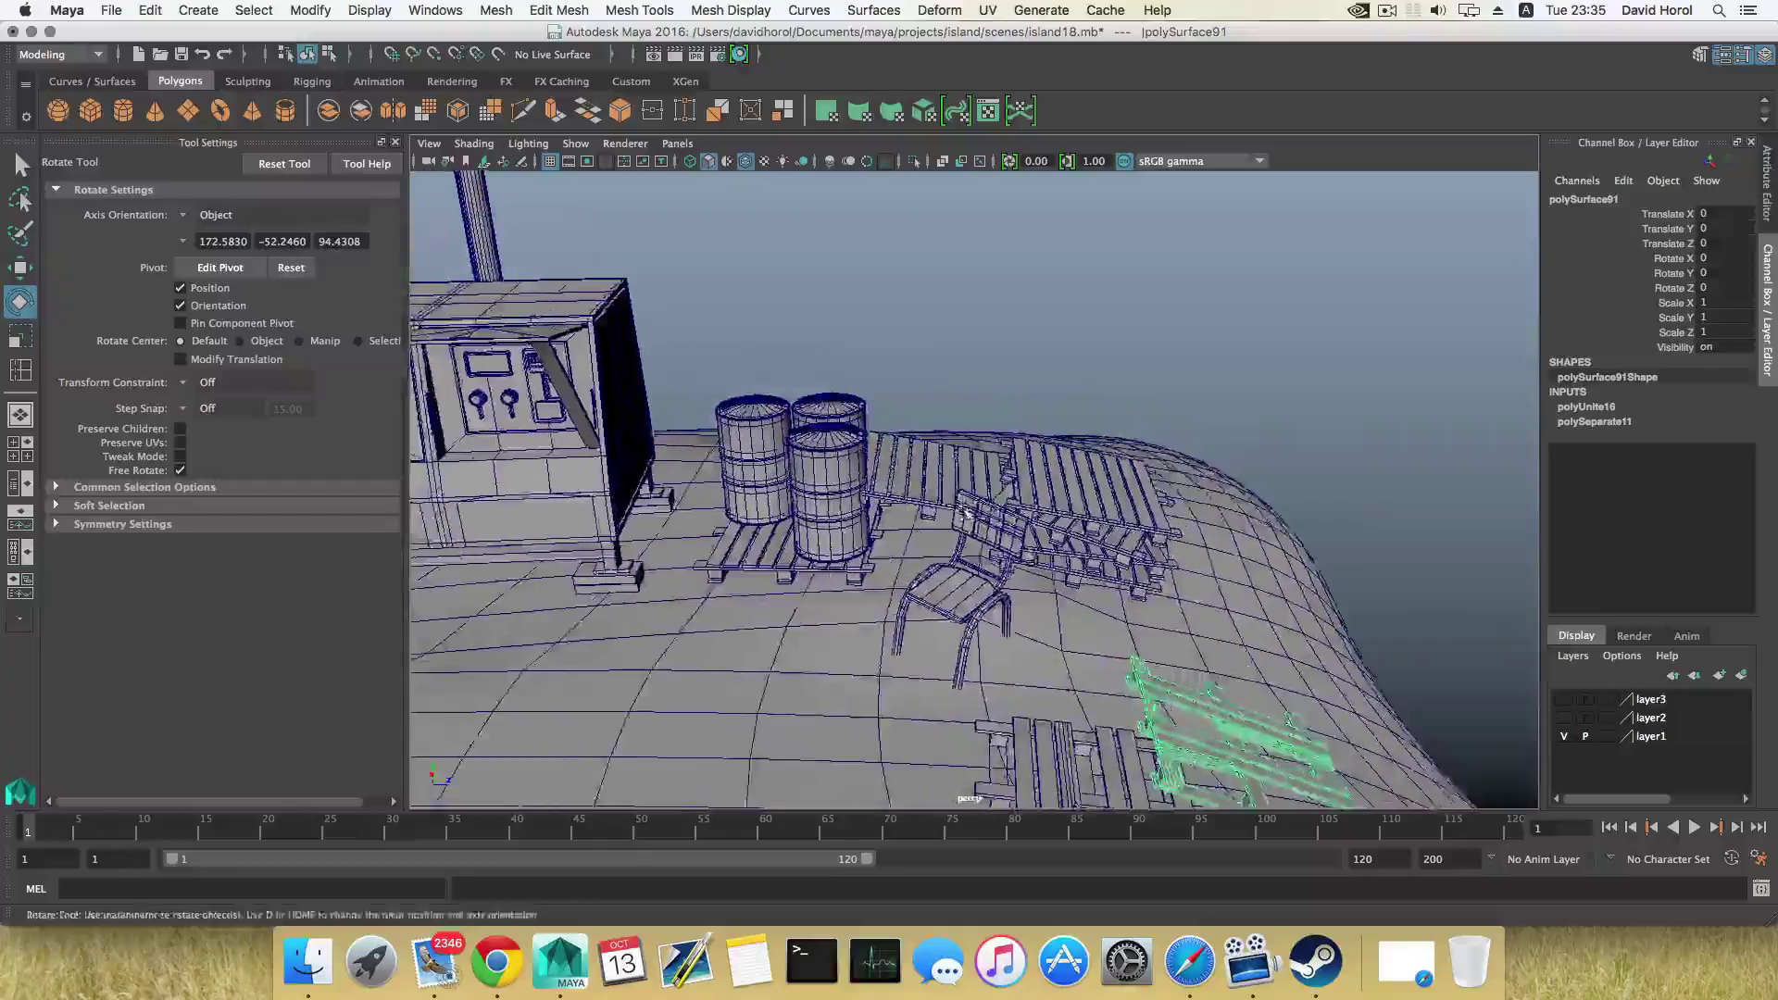
left_click_drag(1139, 504, 1065, 496, "alt")
middle_click_drag(1065, 495, 906, 506, "alt")
left_click_drag(906, 507, 741, 514, "alt")
middle_click_drag(1123, 520, 889, 505, "alt")
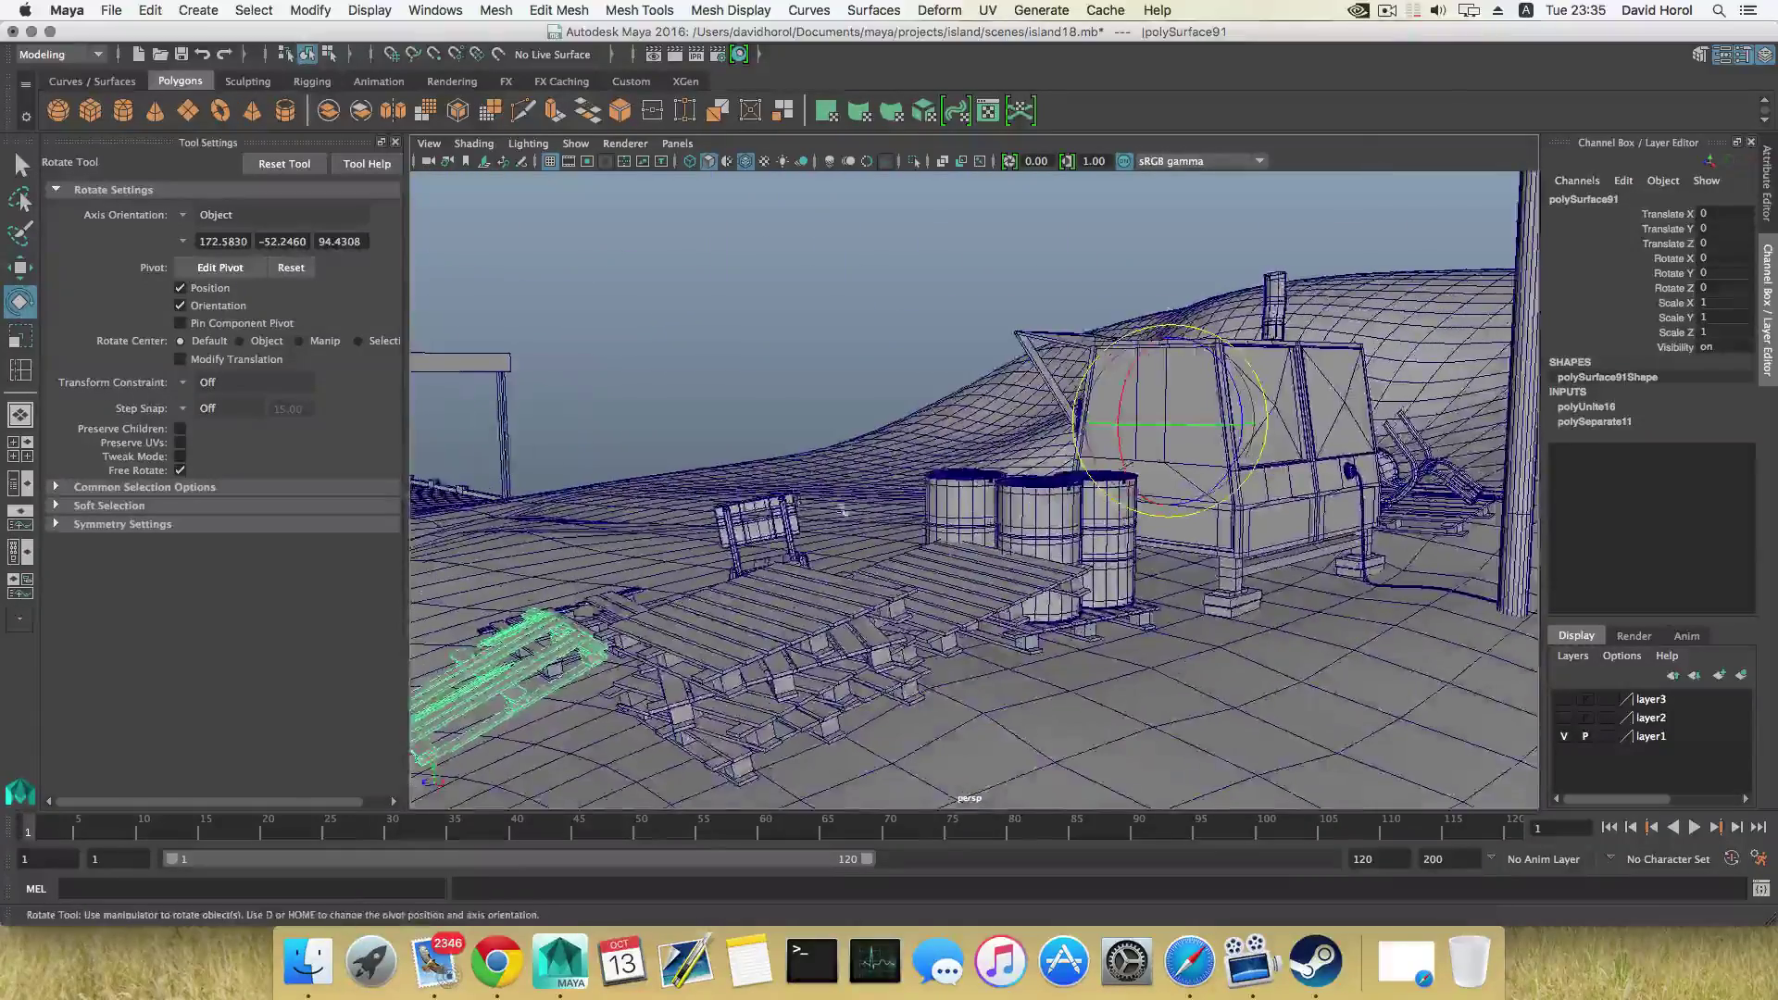
right_click_drag(889, 505, 1158, 464, "alt")
left_click_drag(1158, 464, 755, 515, "alt")
right_click_drag(755, 515, 861, 518, "alt")
middle_click_drag(861, 518, 958, 523, "alt")
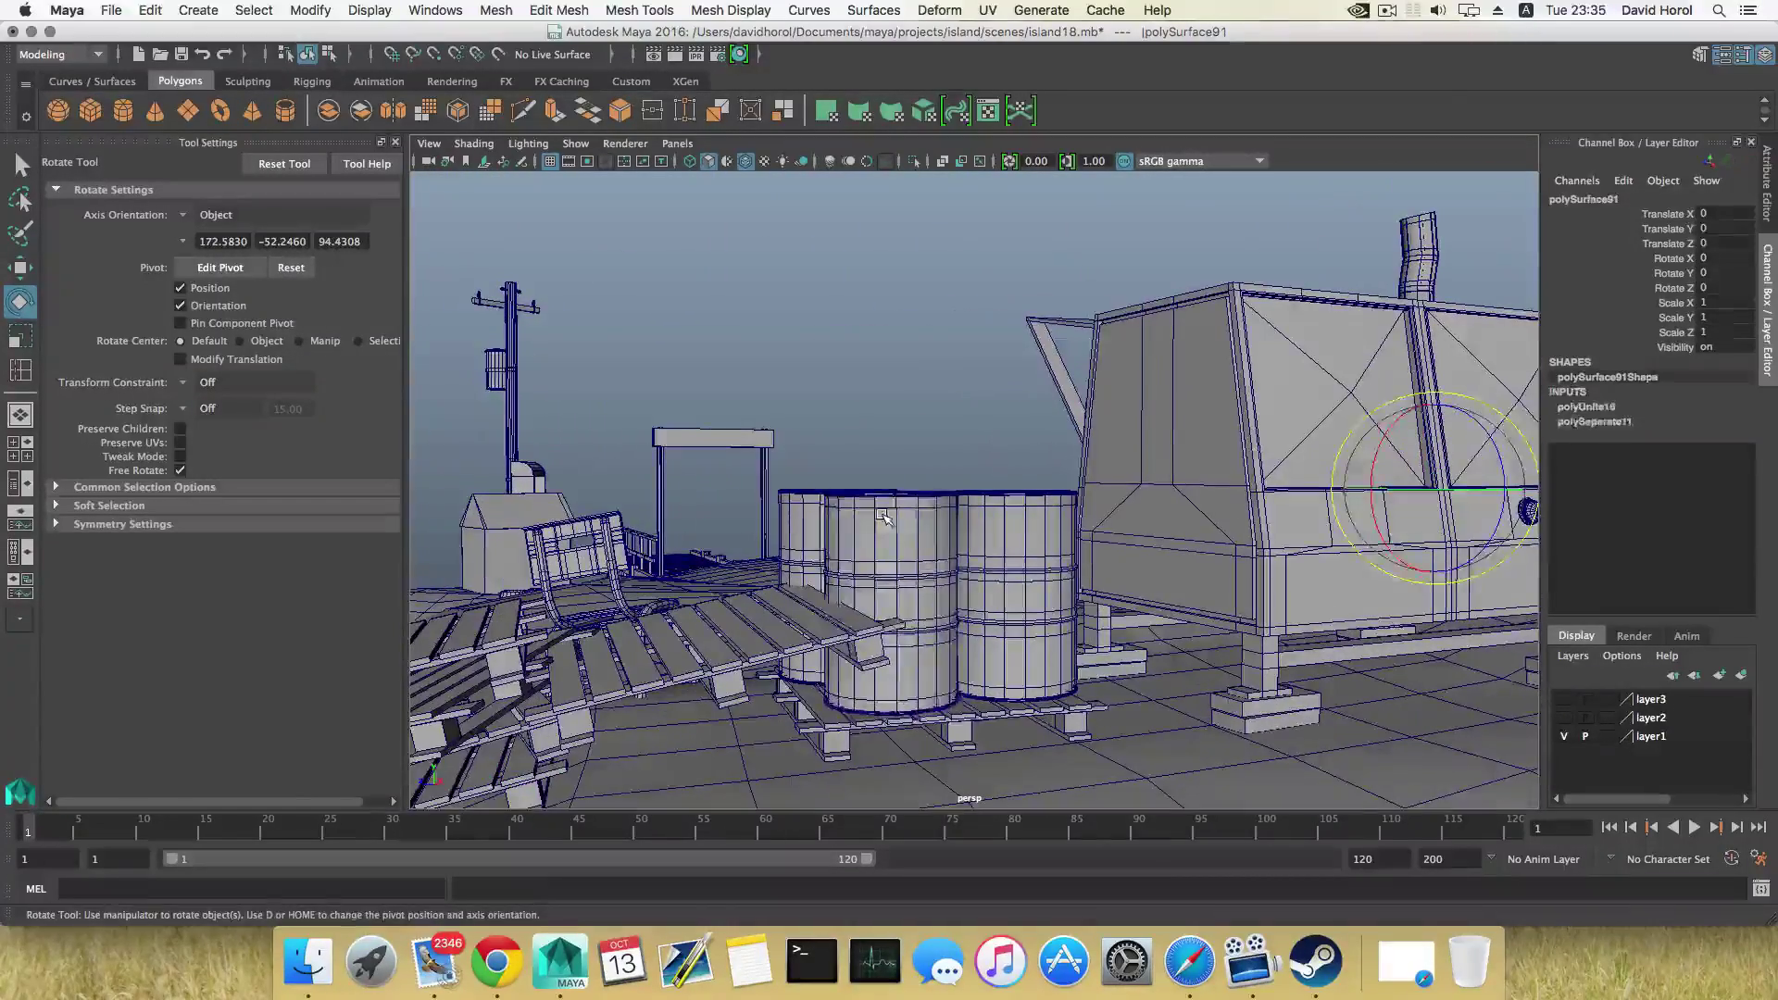
Duplicate a standing barrel and move the copy onto open ground in front of the generator, at about X -27.671 and Y -6.113
left_click(868, 535)
left_click_drag(713, 482, 912, 567, "alt")
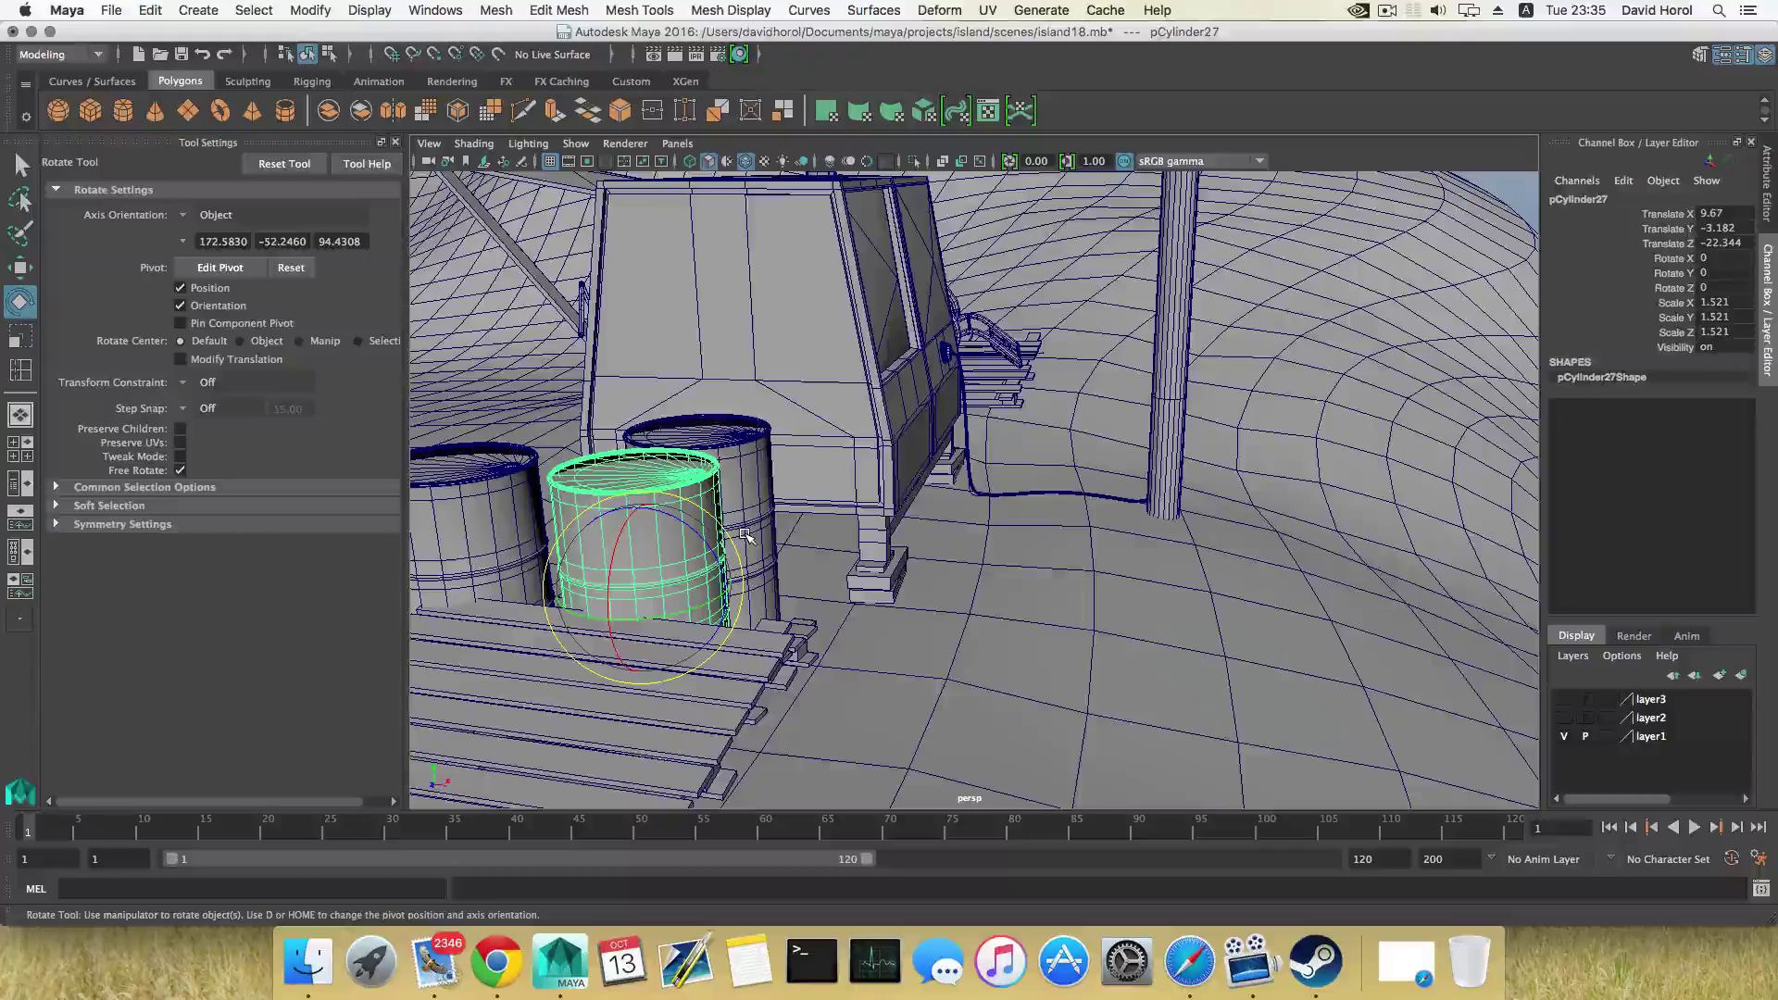
key("w")
scroll(734, 583, "down", 4)
scroll(875, 556, "up", 3)
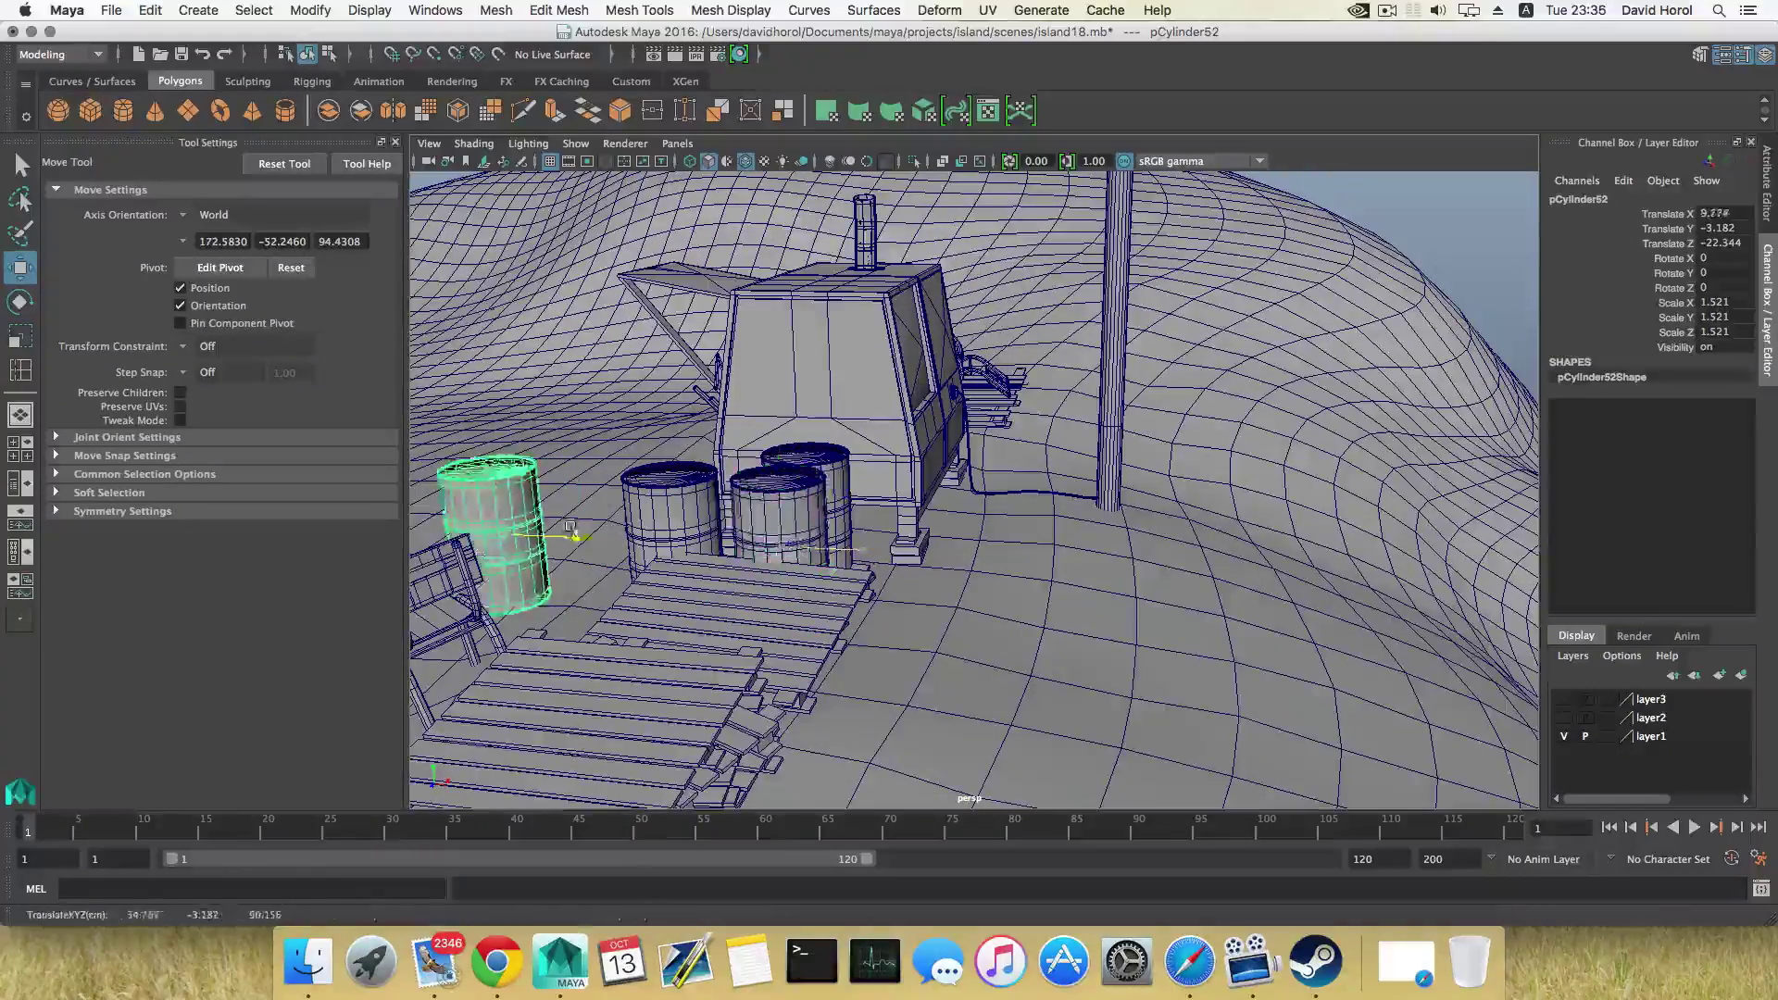
left_click_drag(571, 526, 539, 524)
middle_click_drag(538, 525, 791, 470, "alt")
left_click_drag(791, 470, 690, 522, "alt")
scroll(875, 500, "down", 4)
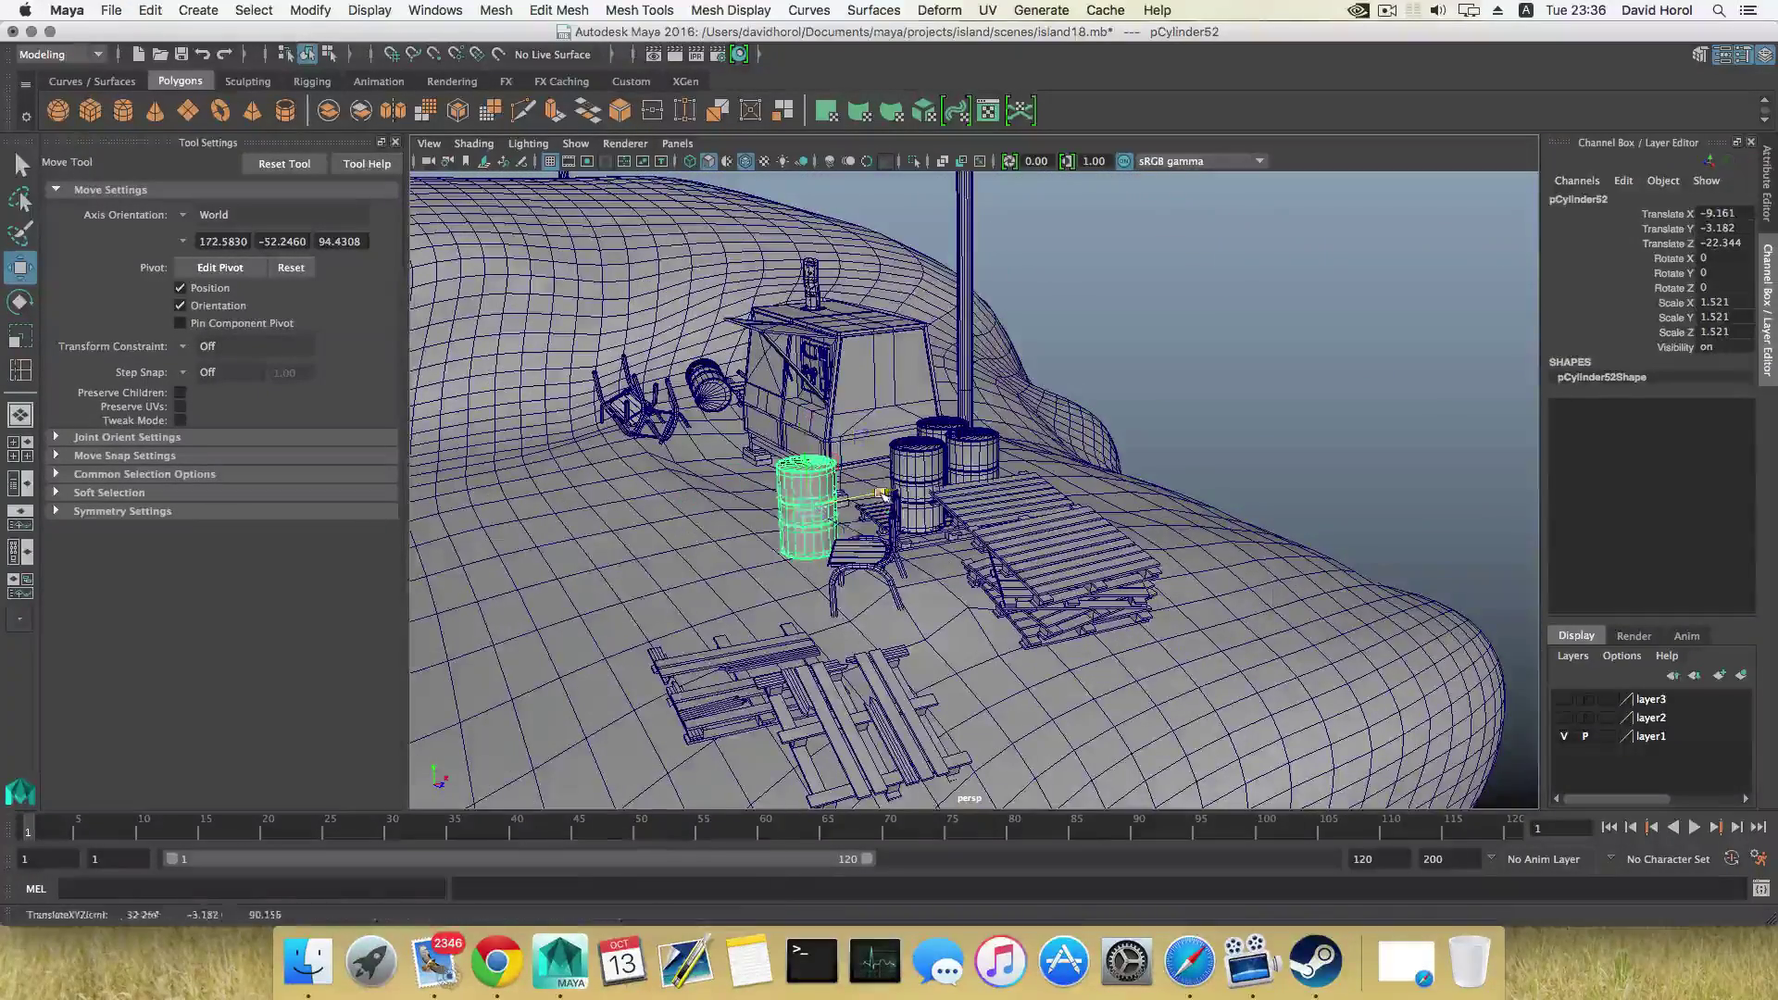
left_click_drag(504, 546, 542, 483, "alt")
left_click_drag(618, 417, 622, 437)
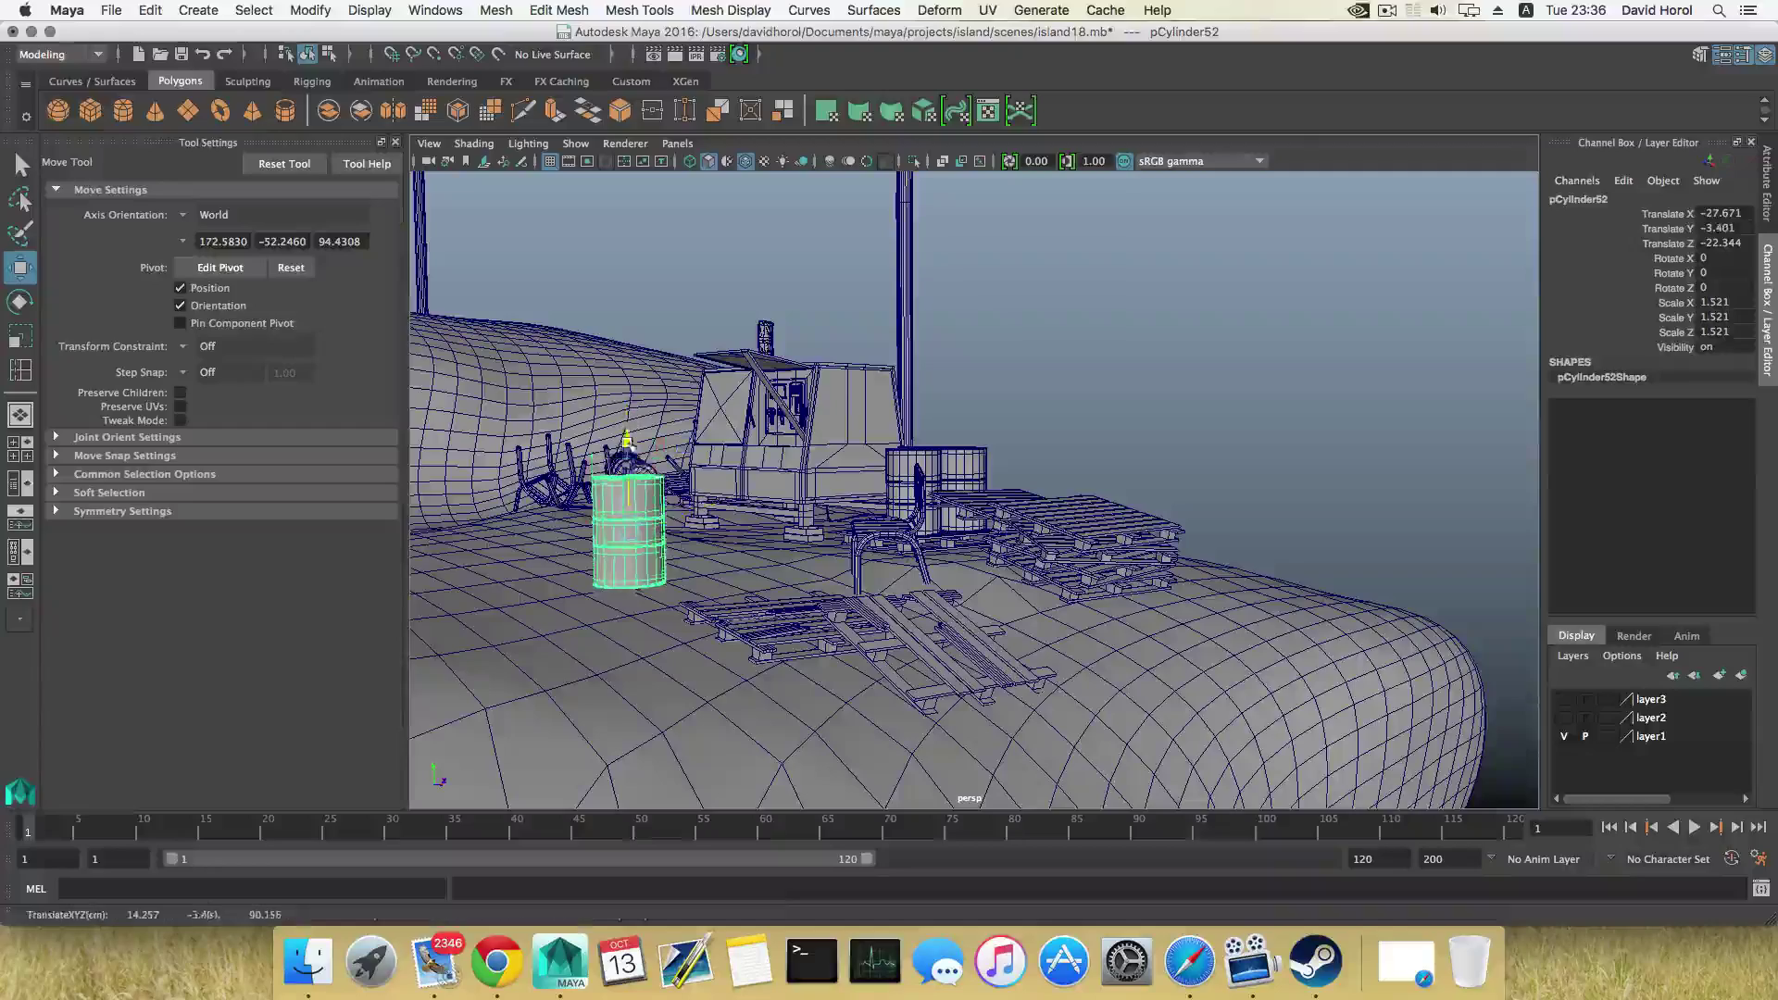
Delete all faces of the barrel copy's upper section, including its lid, down to the upper rib
scroll(630, 453, "up", 4)
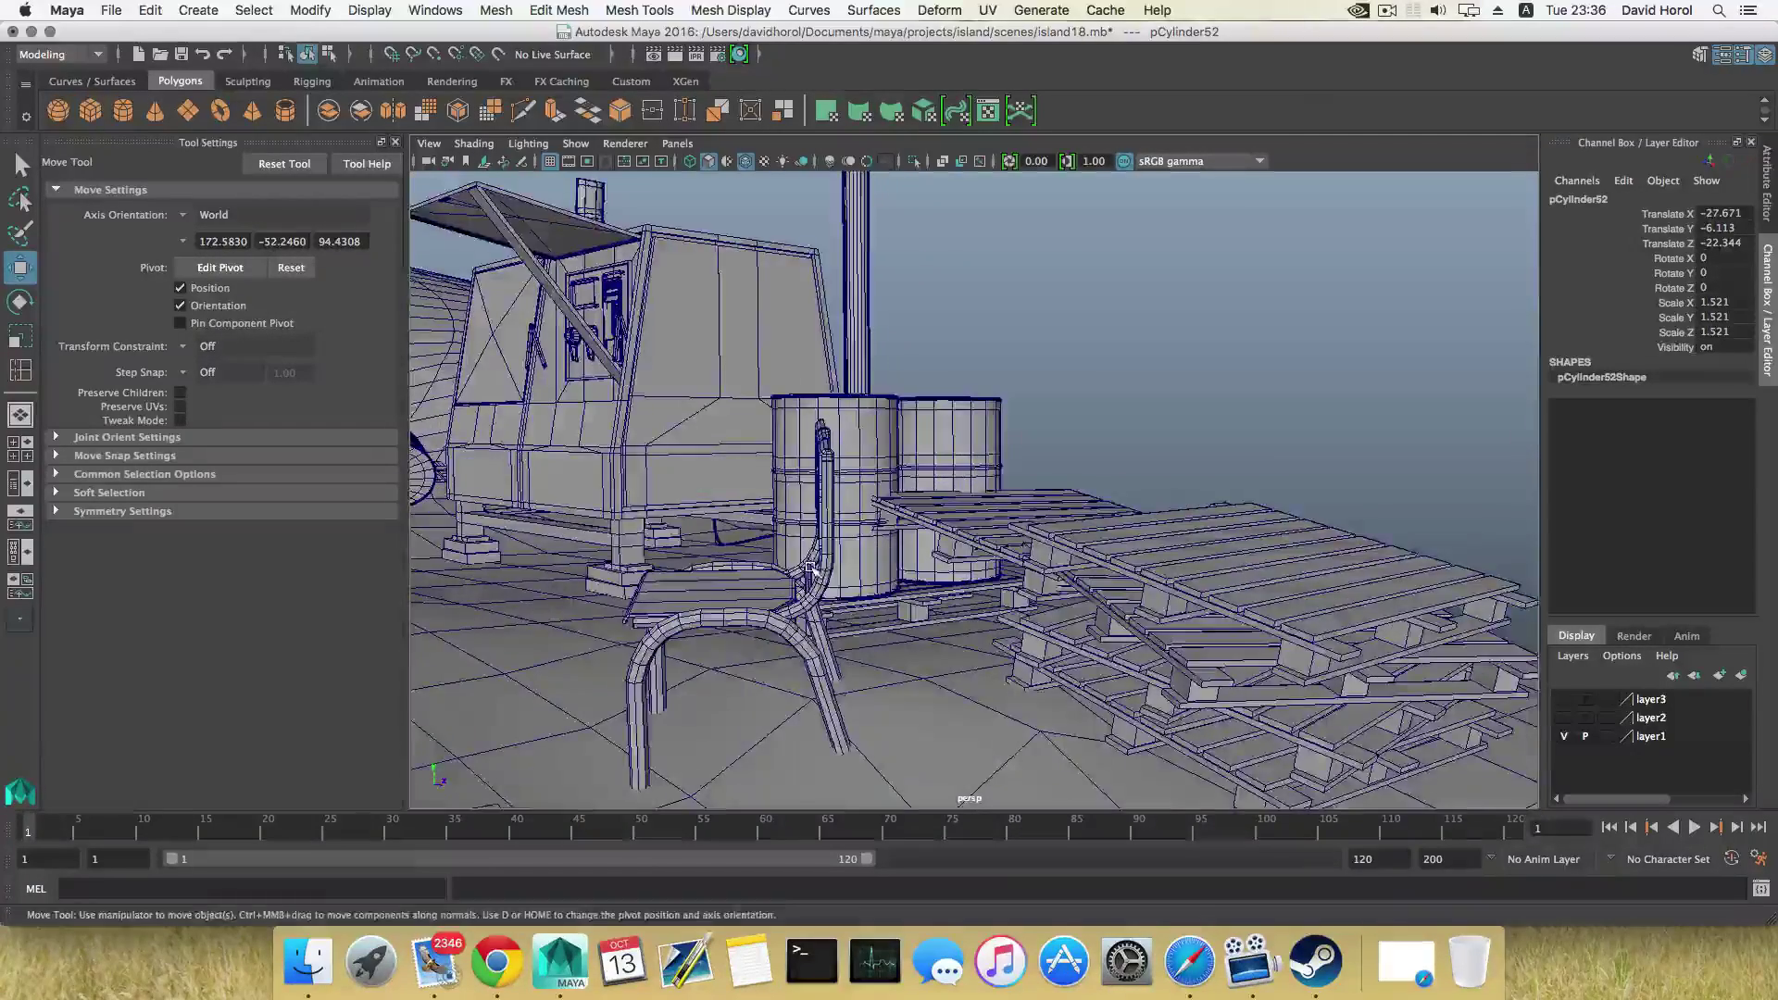
middle_click_drag(630, 454, 1019, 417, "alt")
left_click_drag(649, 407, 660, 389, "alt")
right_click_drag(605, 380, 613, 421)
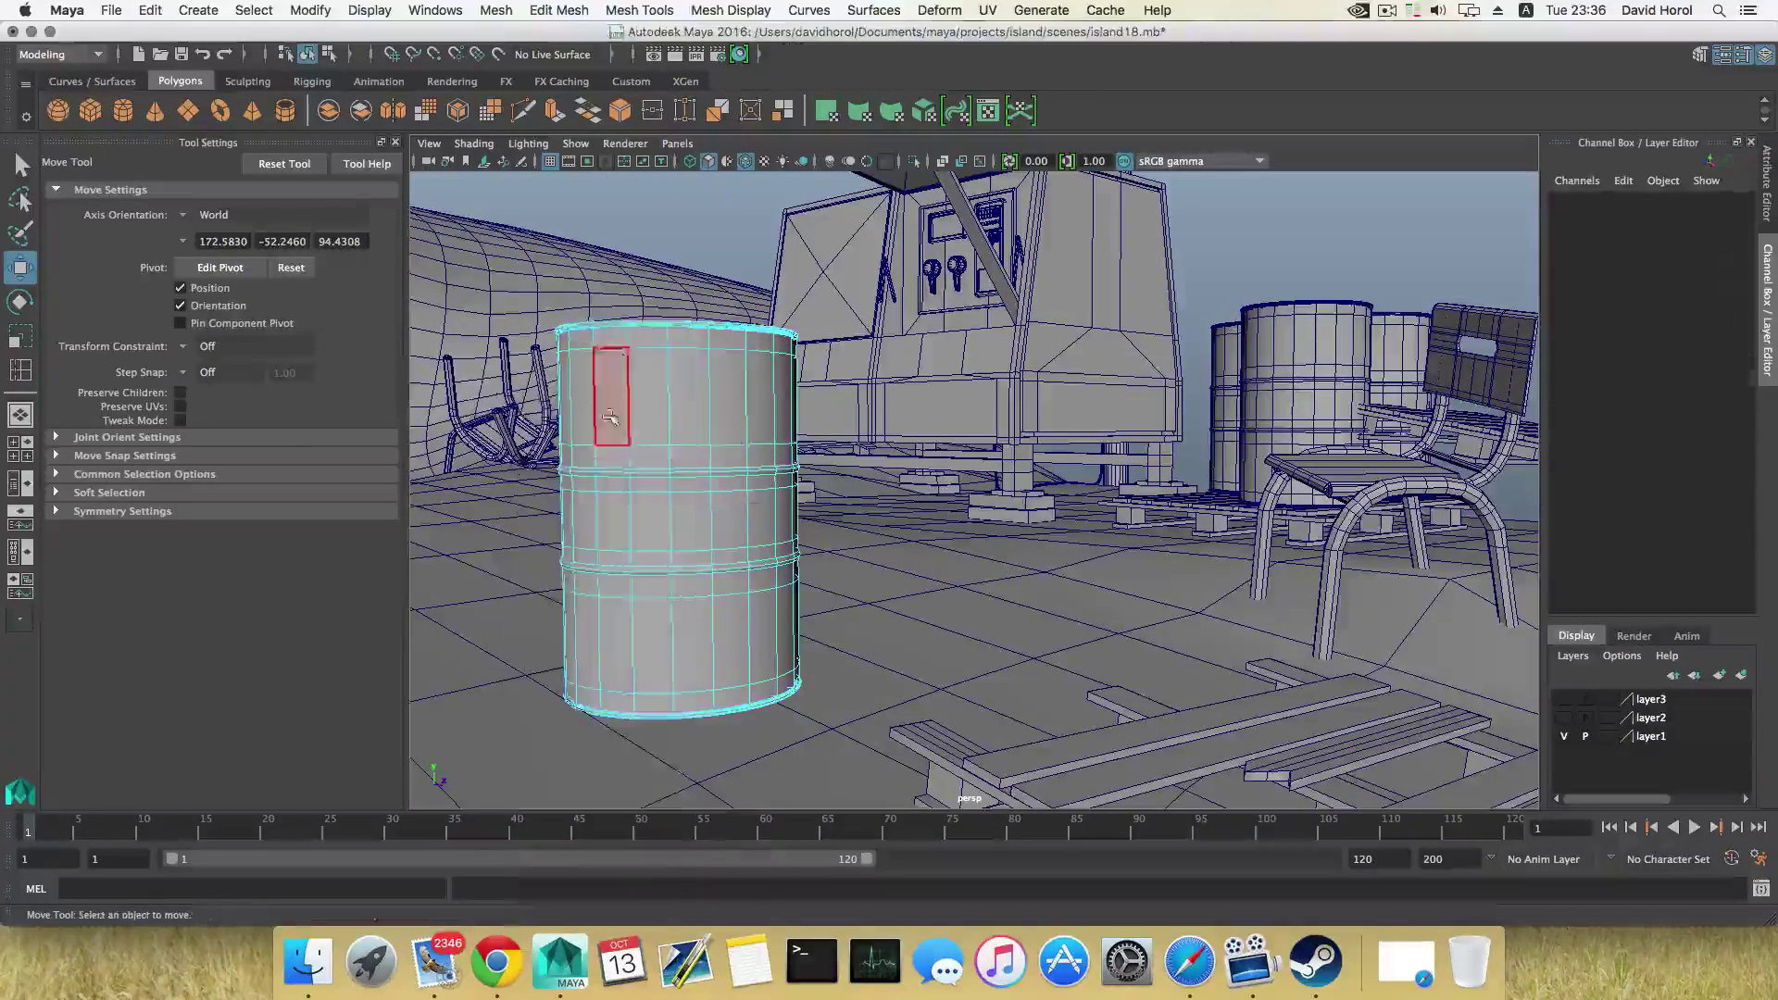
left_click_drag(824, 415, 833, 417)
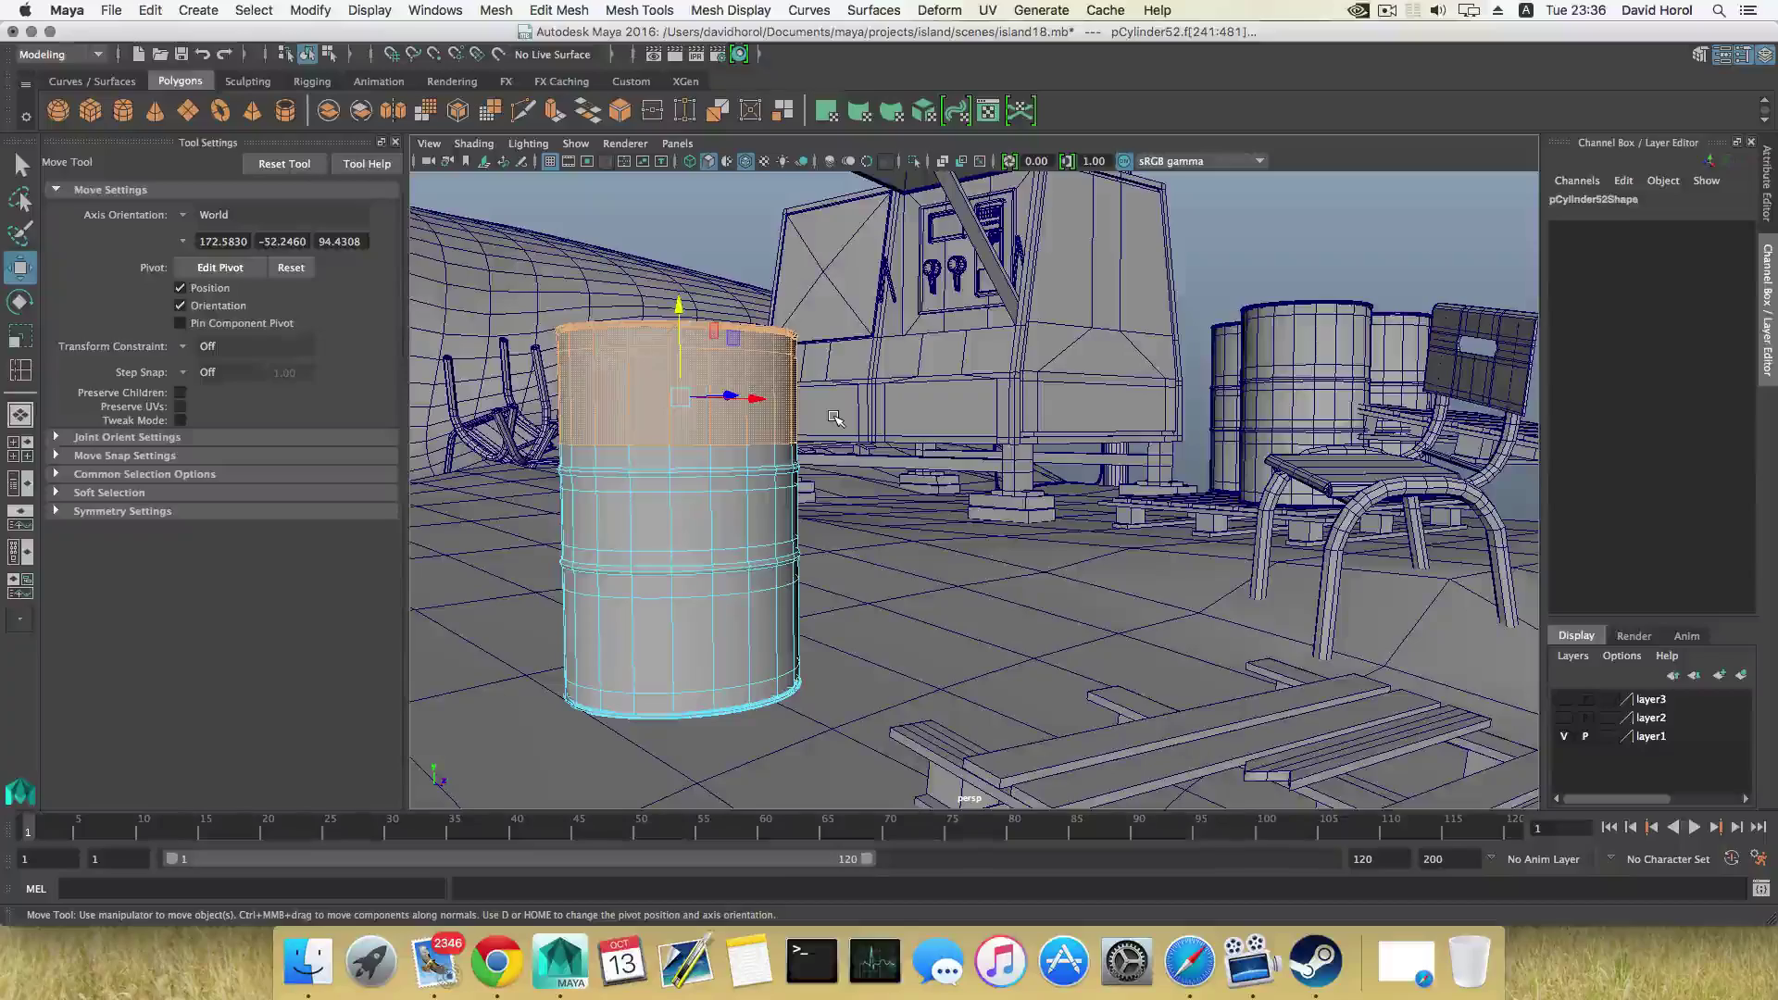
key("Delete")
Raise the cut-open barrel to about Y -5.263
left_click_drag(708, 478, 666, 579, "alt")
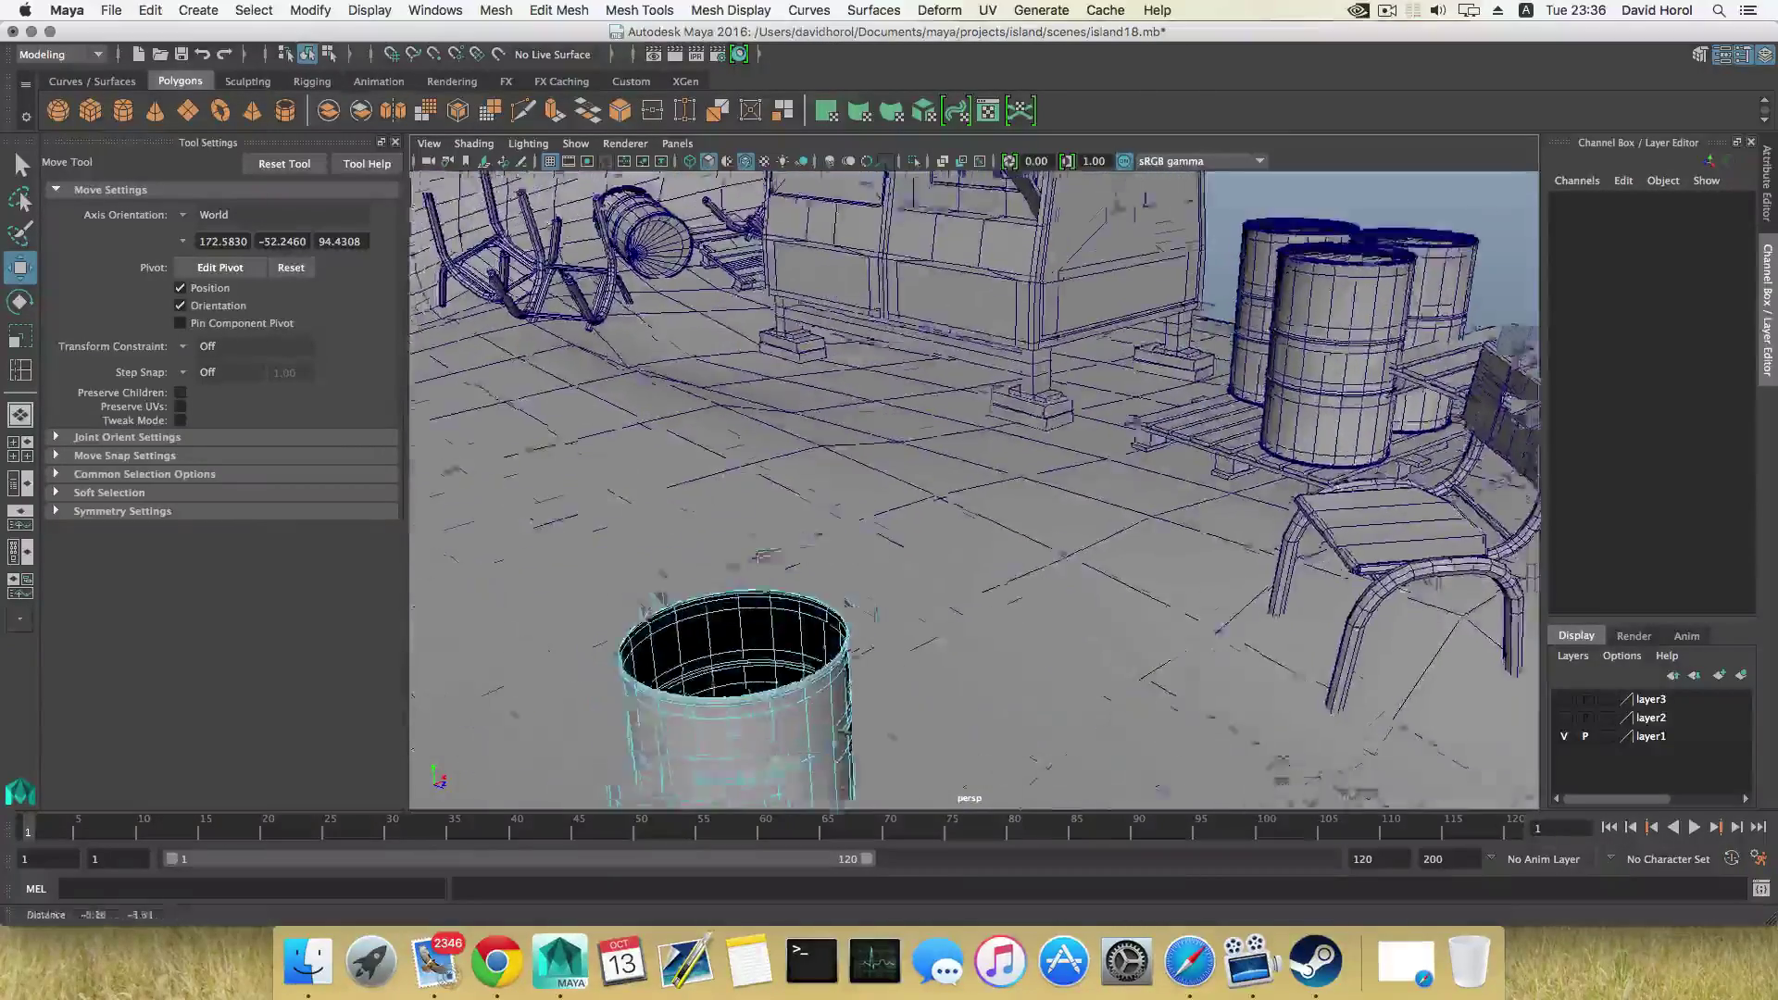
middle_click_drag(666, 579, 707, 484, "alt")
right_click_drag(706, 484, 854, 505, "alt")
mouse_move(854, 505)
left_mouse_down("alt")
mouse_move(889, 497)
mouse_move(812, 584)
mouse_move(857, 397)
mouse_move(837, 520)
left_mouse_up("alt")
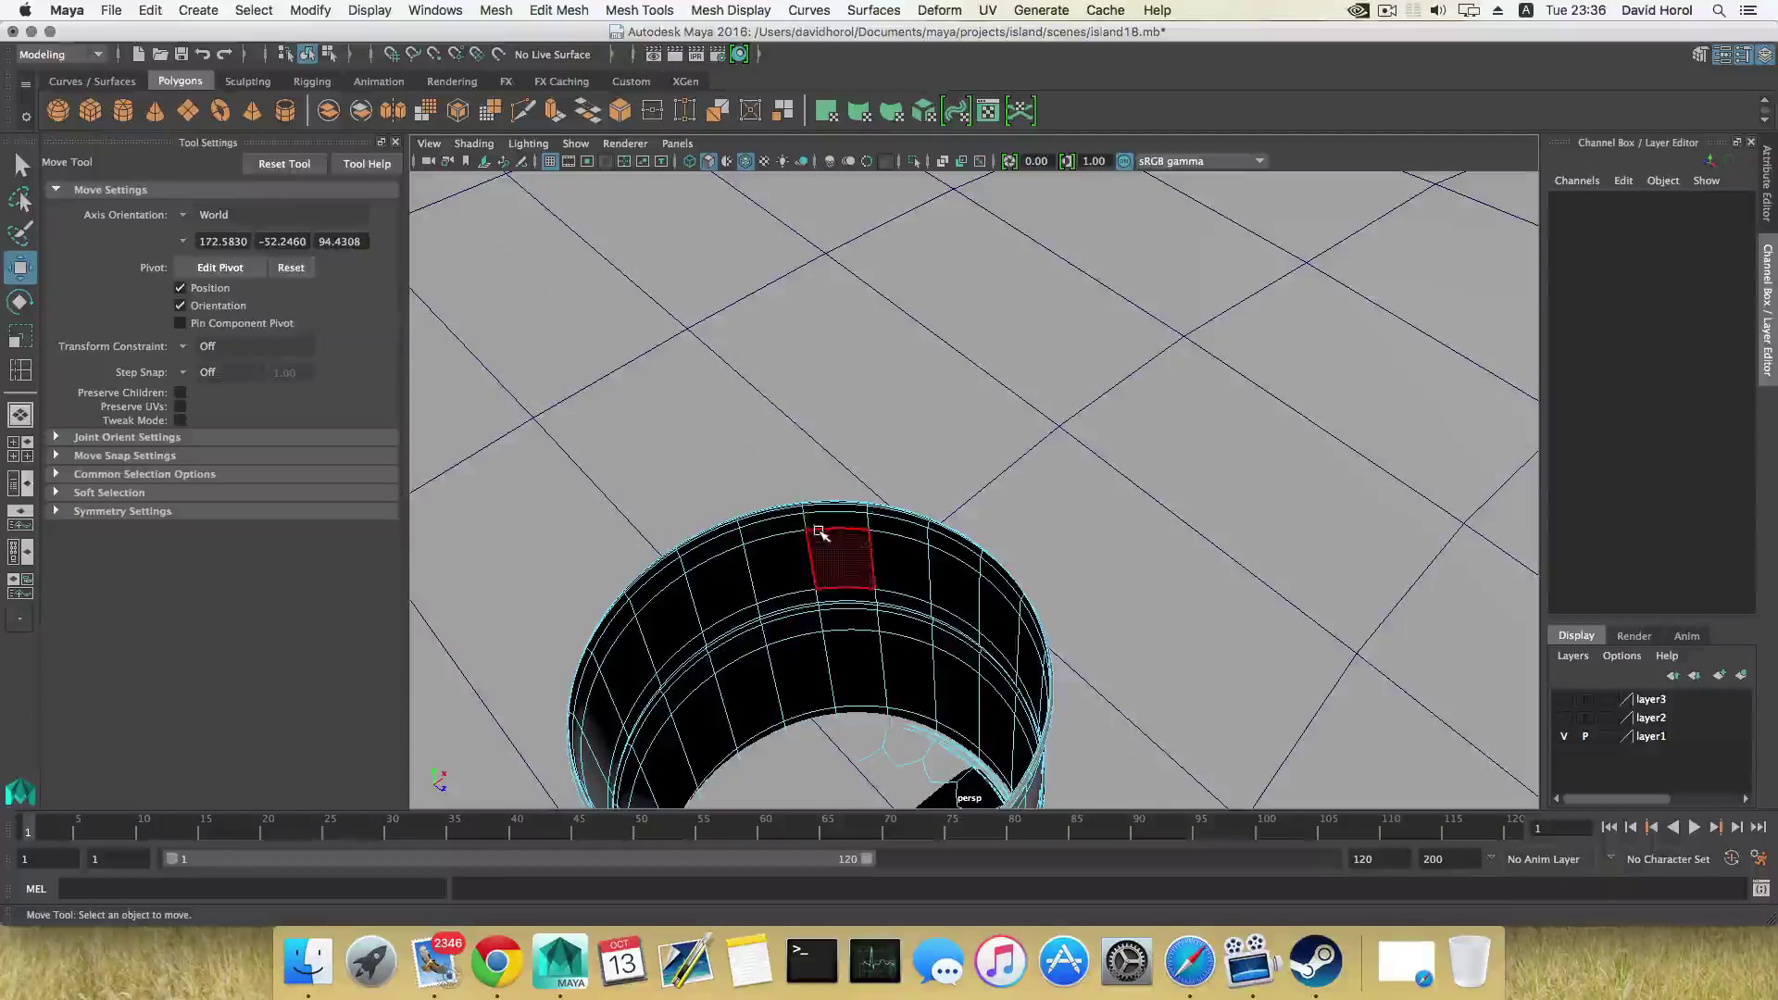
key("F8")
left_click(813, 553)
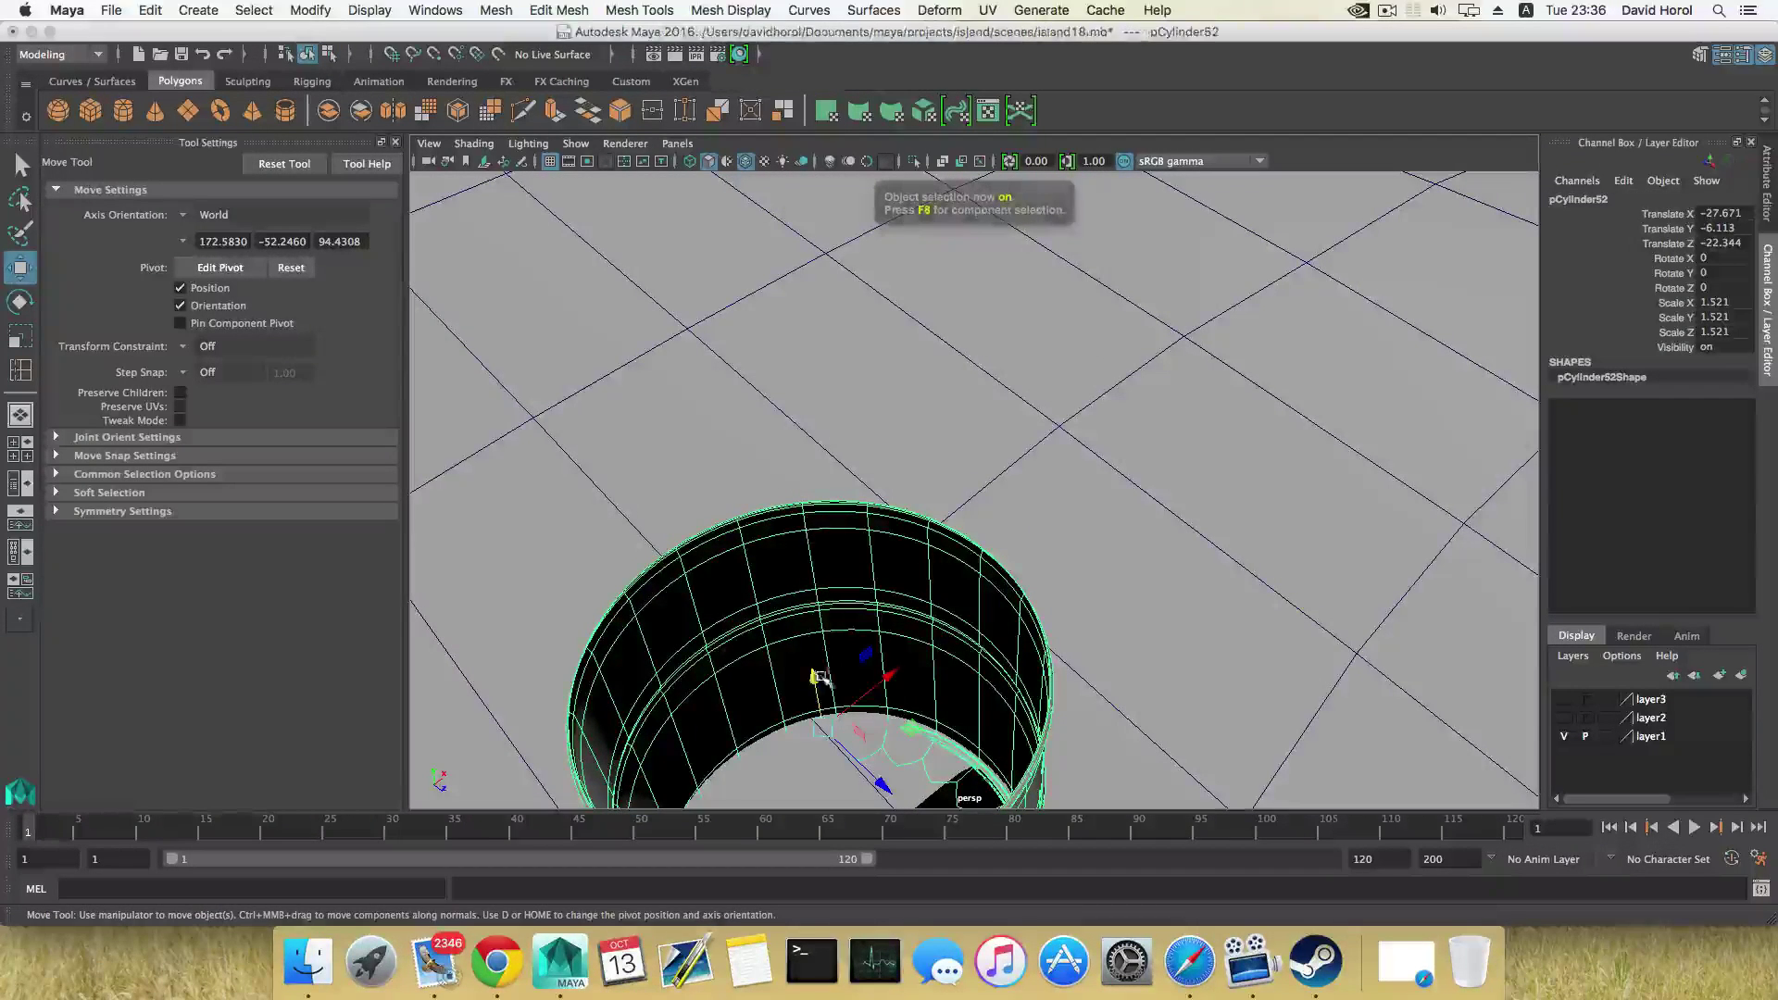
left_click_drag(813, 674, 762, 512)
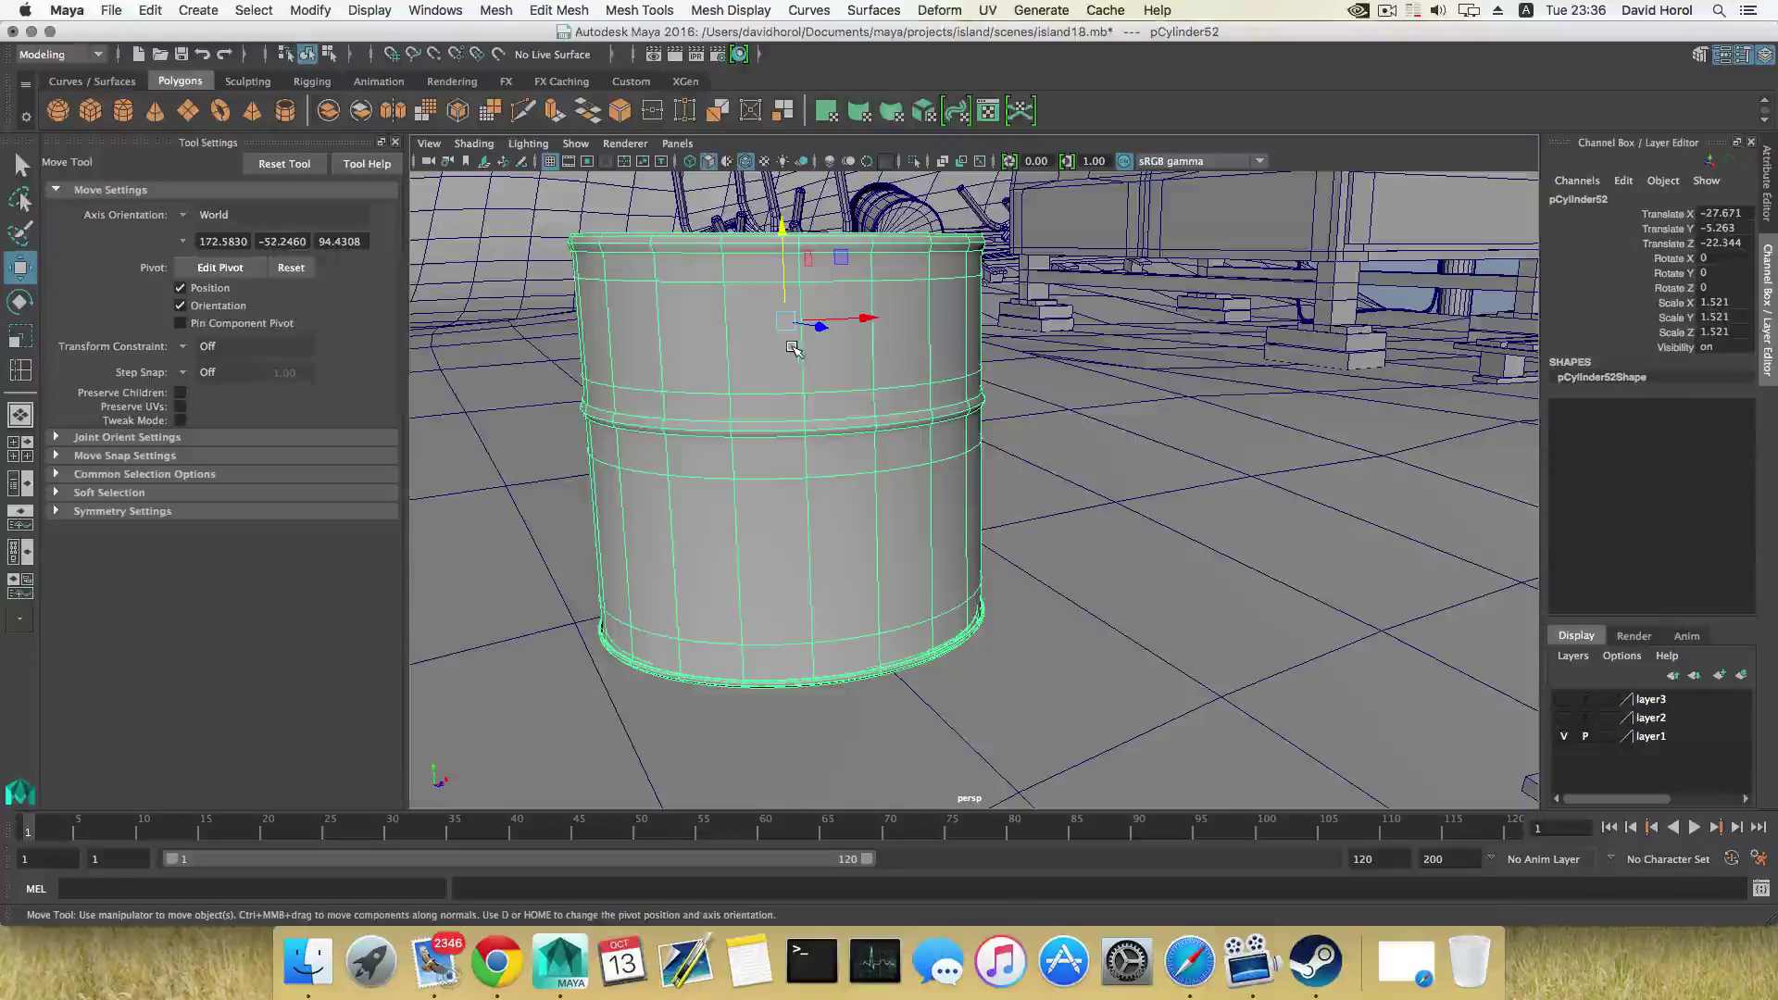
Extrude the cut-open barrel's faces with a local Z translation of about 0.06 to thicken its wall, and return to object selection
left_click(556, 113)
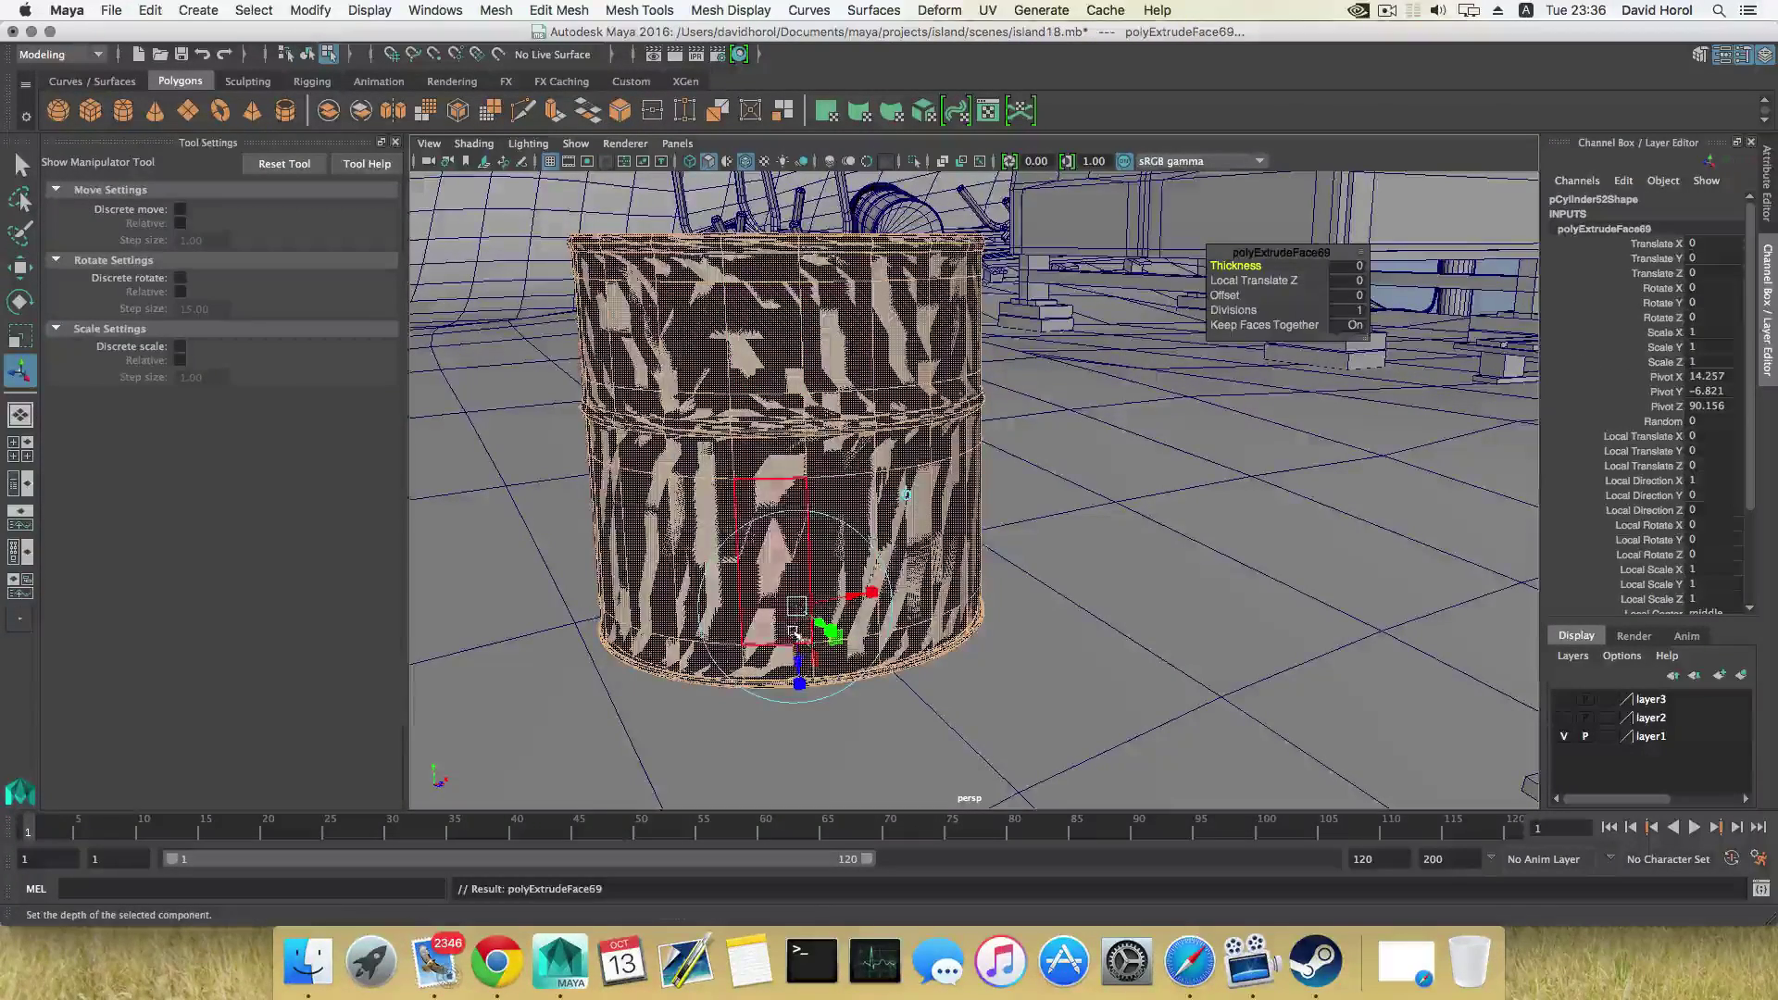
left_click_drag(794, 633, 1007, 658, "alt")
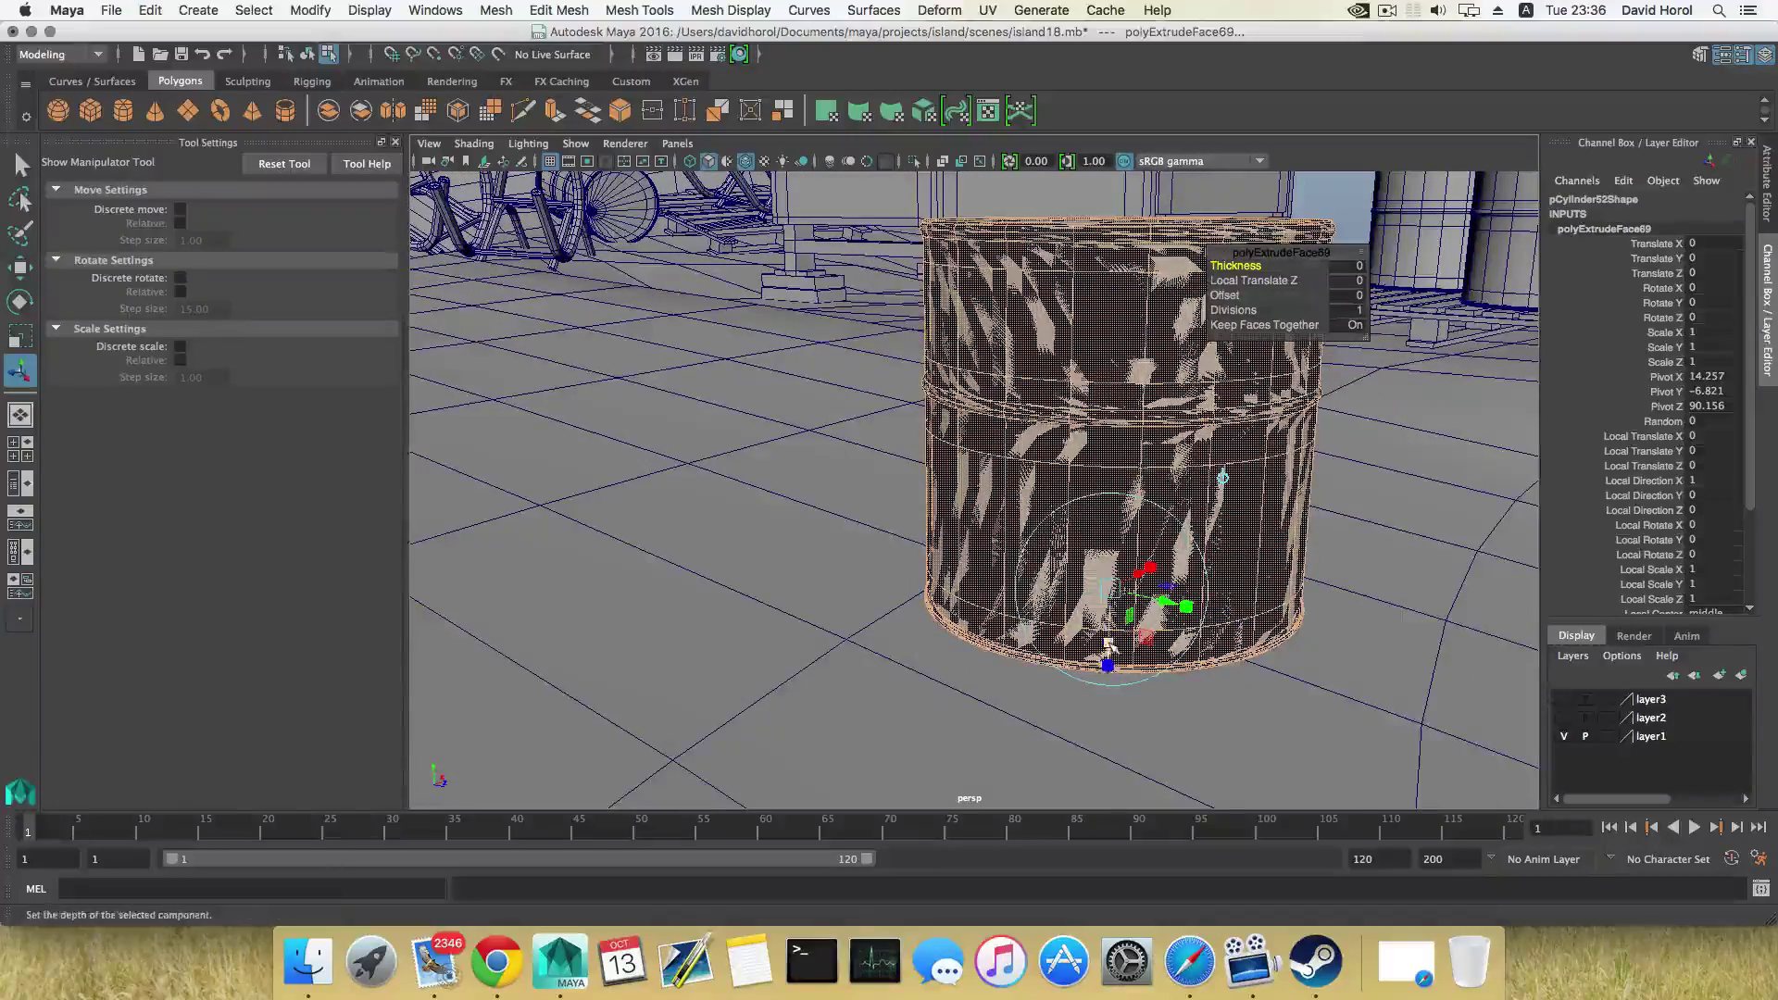
left_click_drag(1108, 646, 1064, 650)
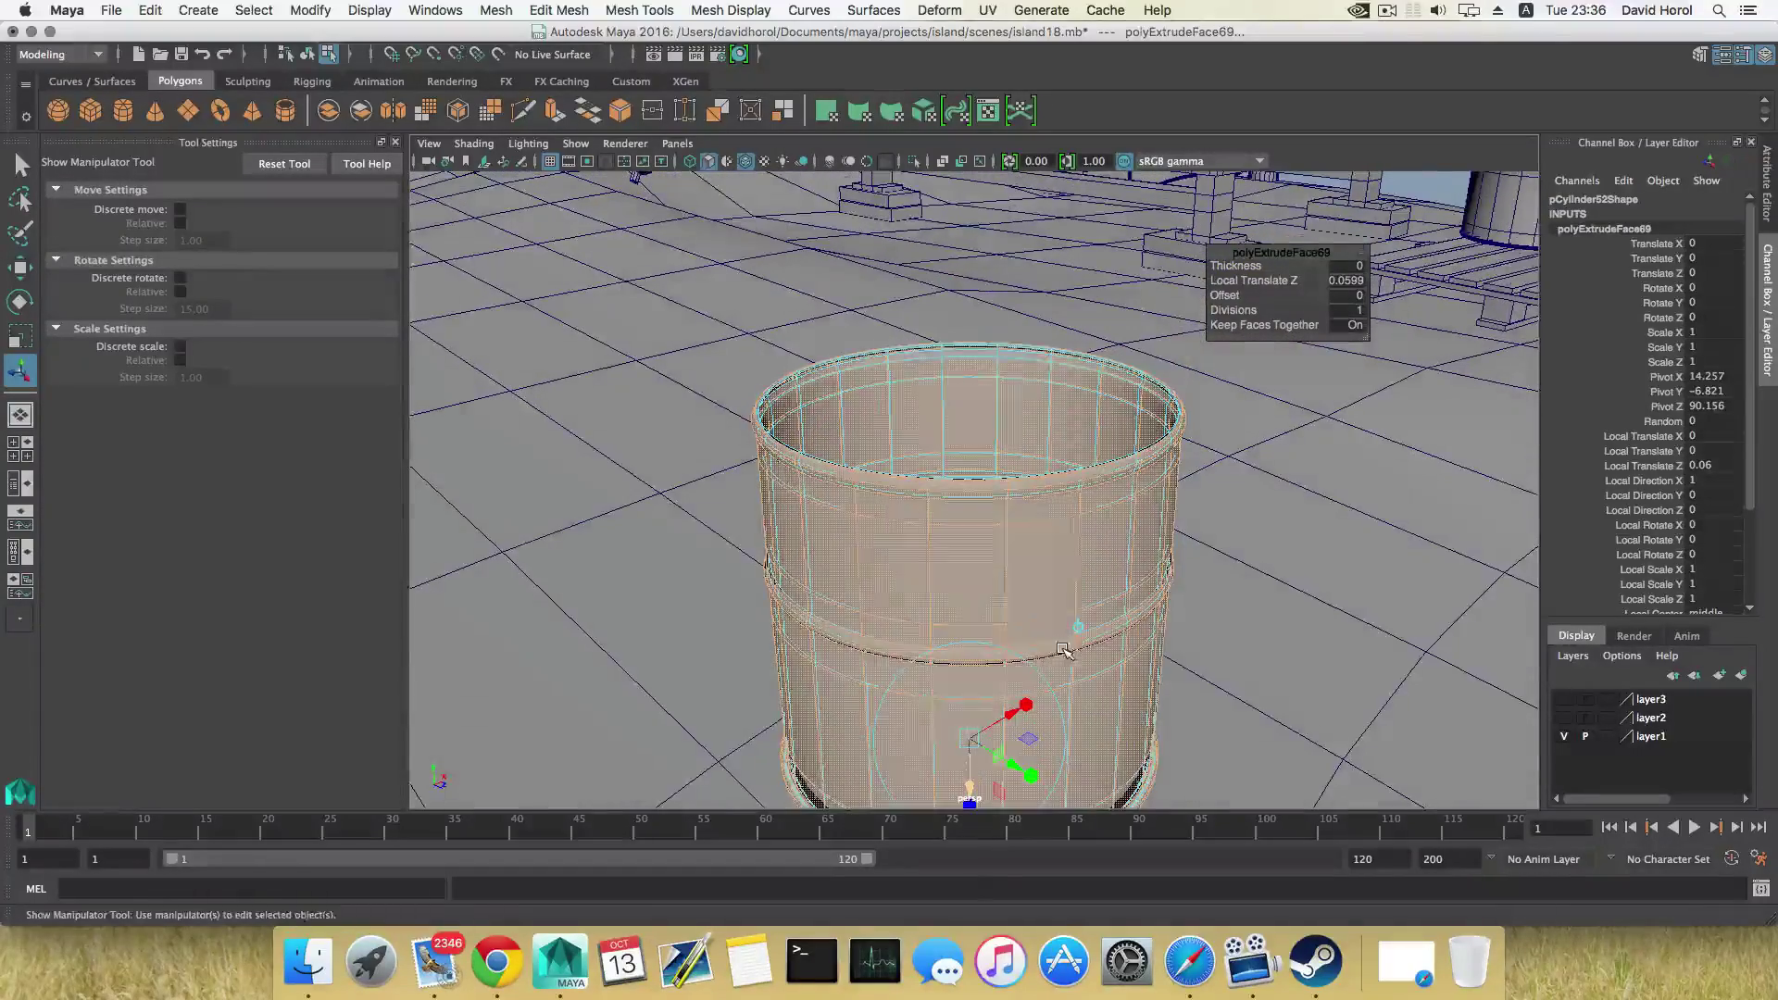
key("F8")
key("f")
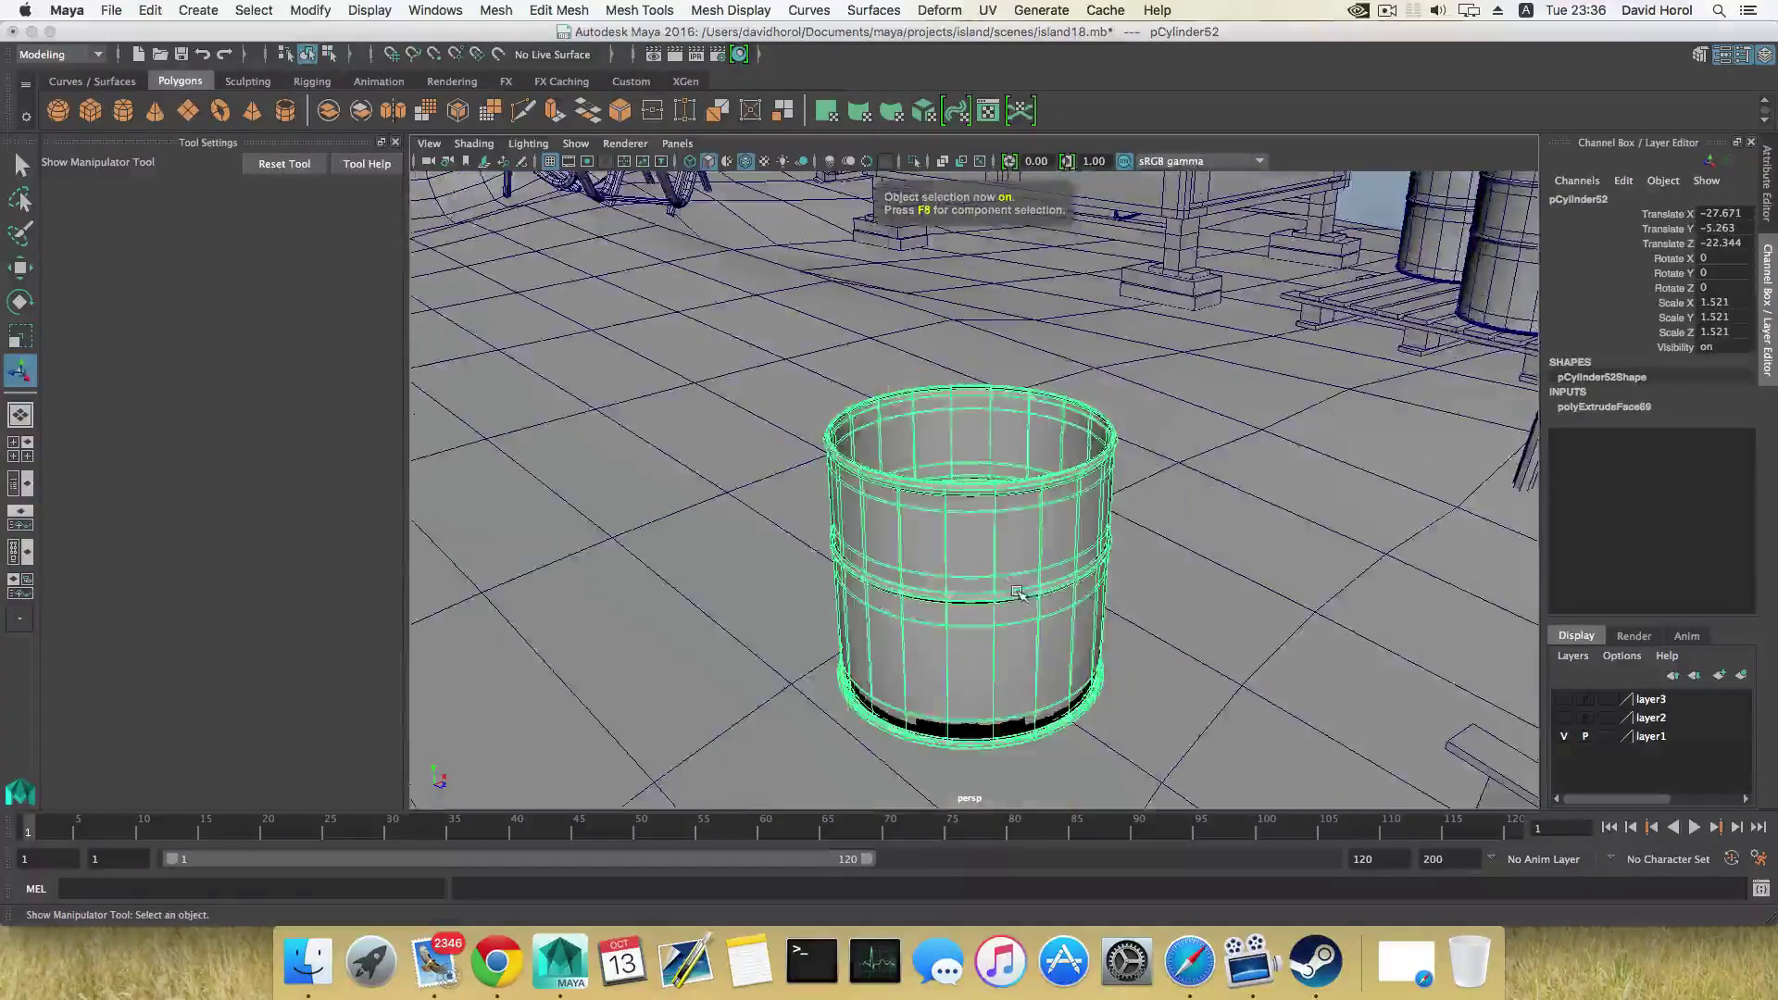
Try raising the cut-open barrel to about Y -5.132 and inspect its interior and base
key("w")
left_click_drag(969, 400, 968, 394)
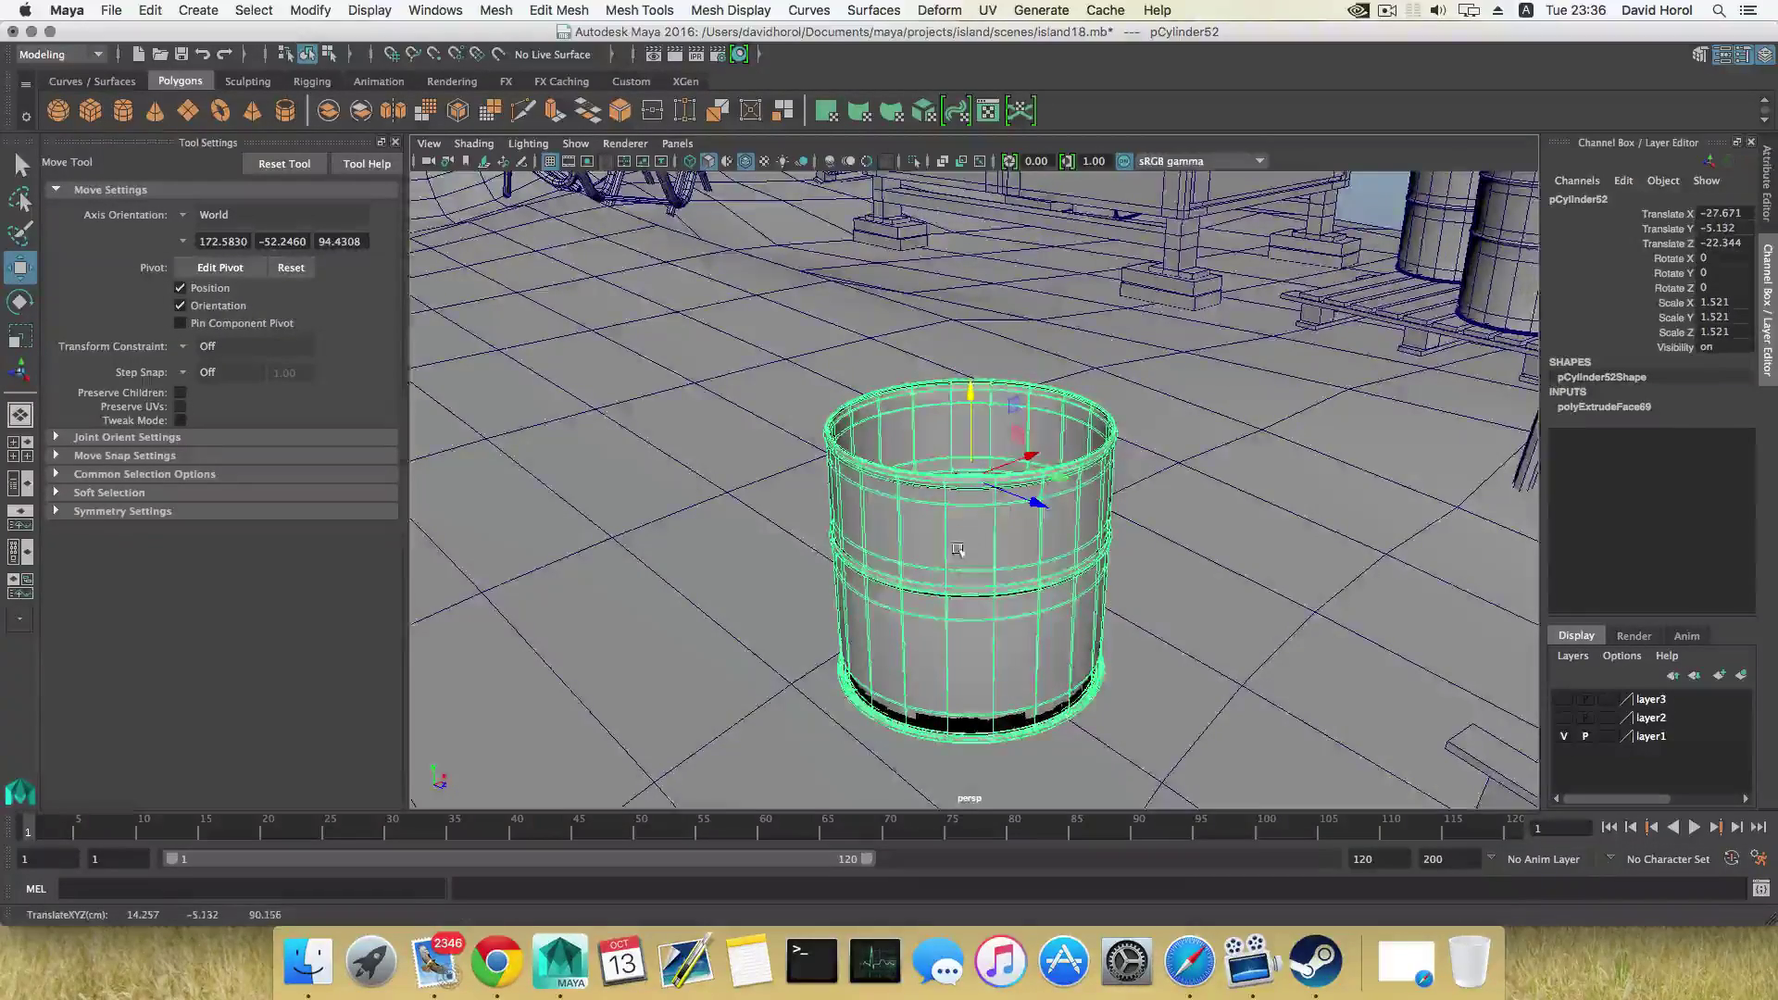
left_click_drag(957, 549, 936, 599, "alt")
middle_click_drag(936, 599, 1000, 362, "alt")
right_click_drag(912, 555, 978, 565, "alt")
middle_click_drag(978, 565, 978, 477, "alt")
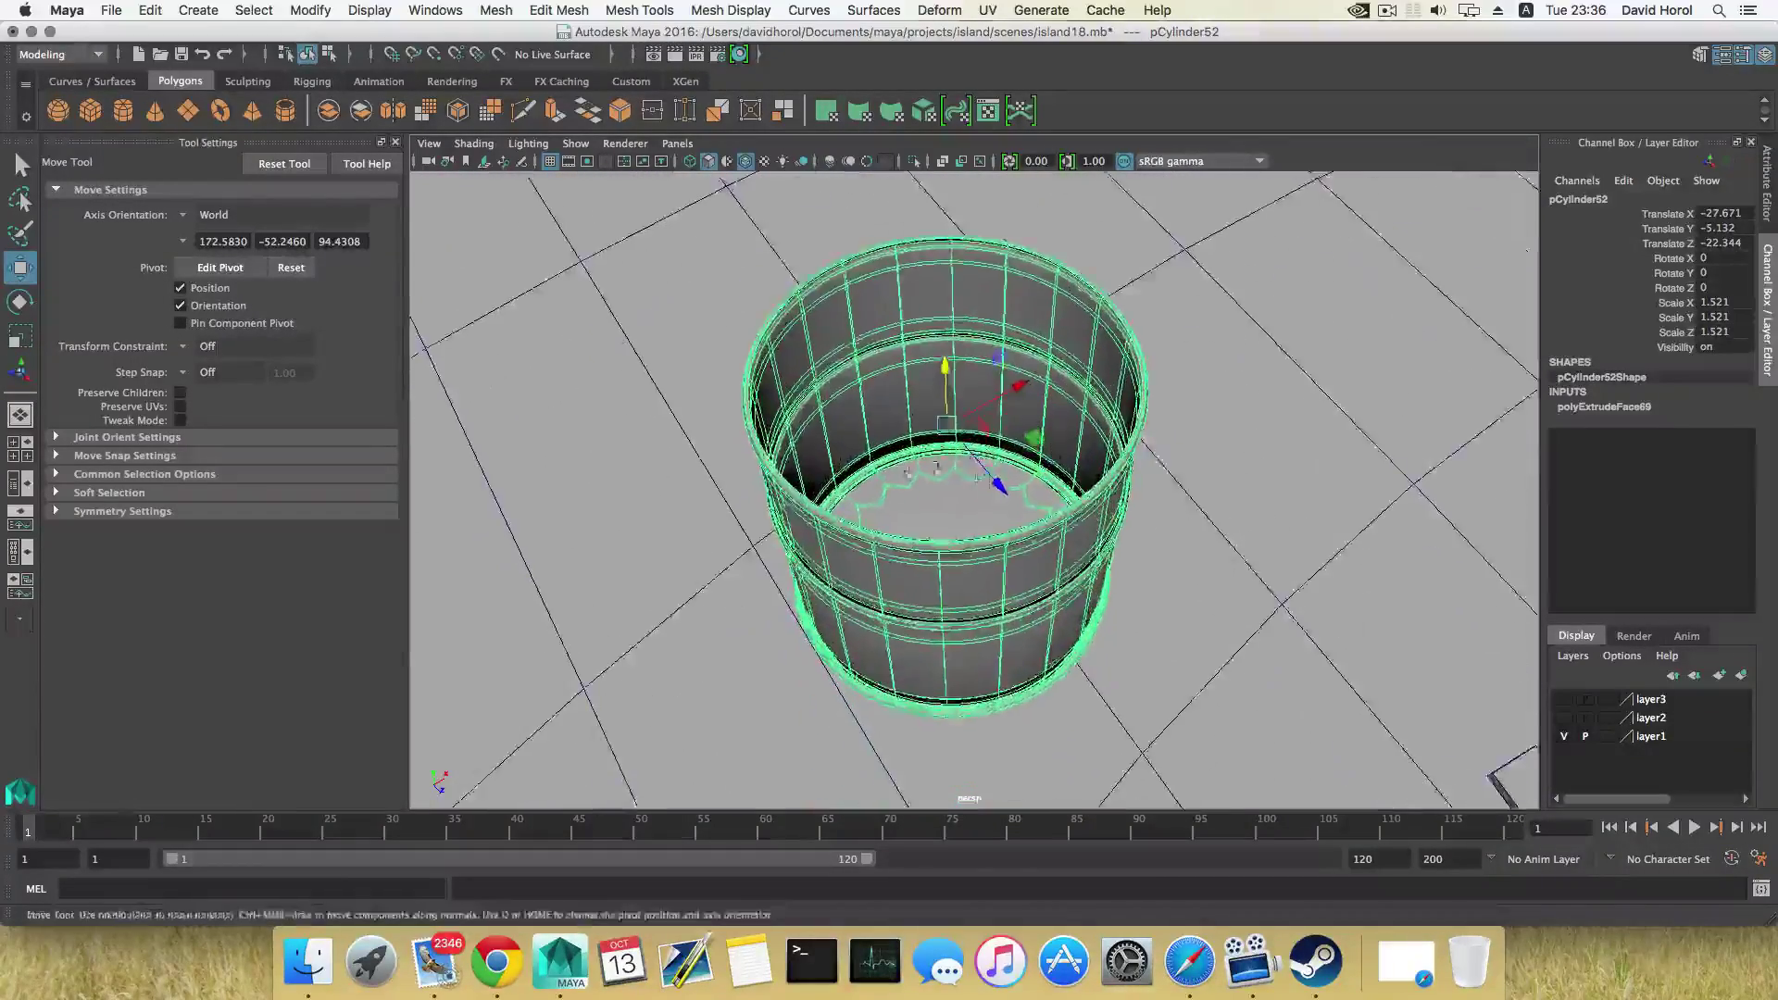
right_click_drag(937, 468, 965, 506, "alt")
left_click_drag(965, 505, 964, 471, "alt")
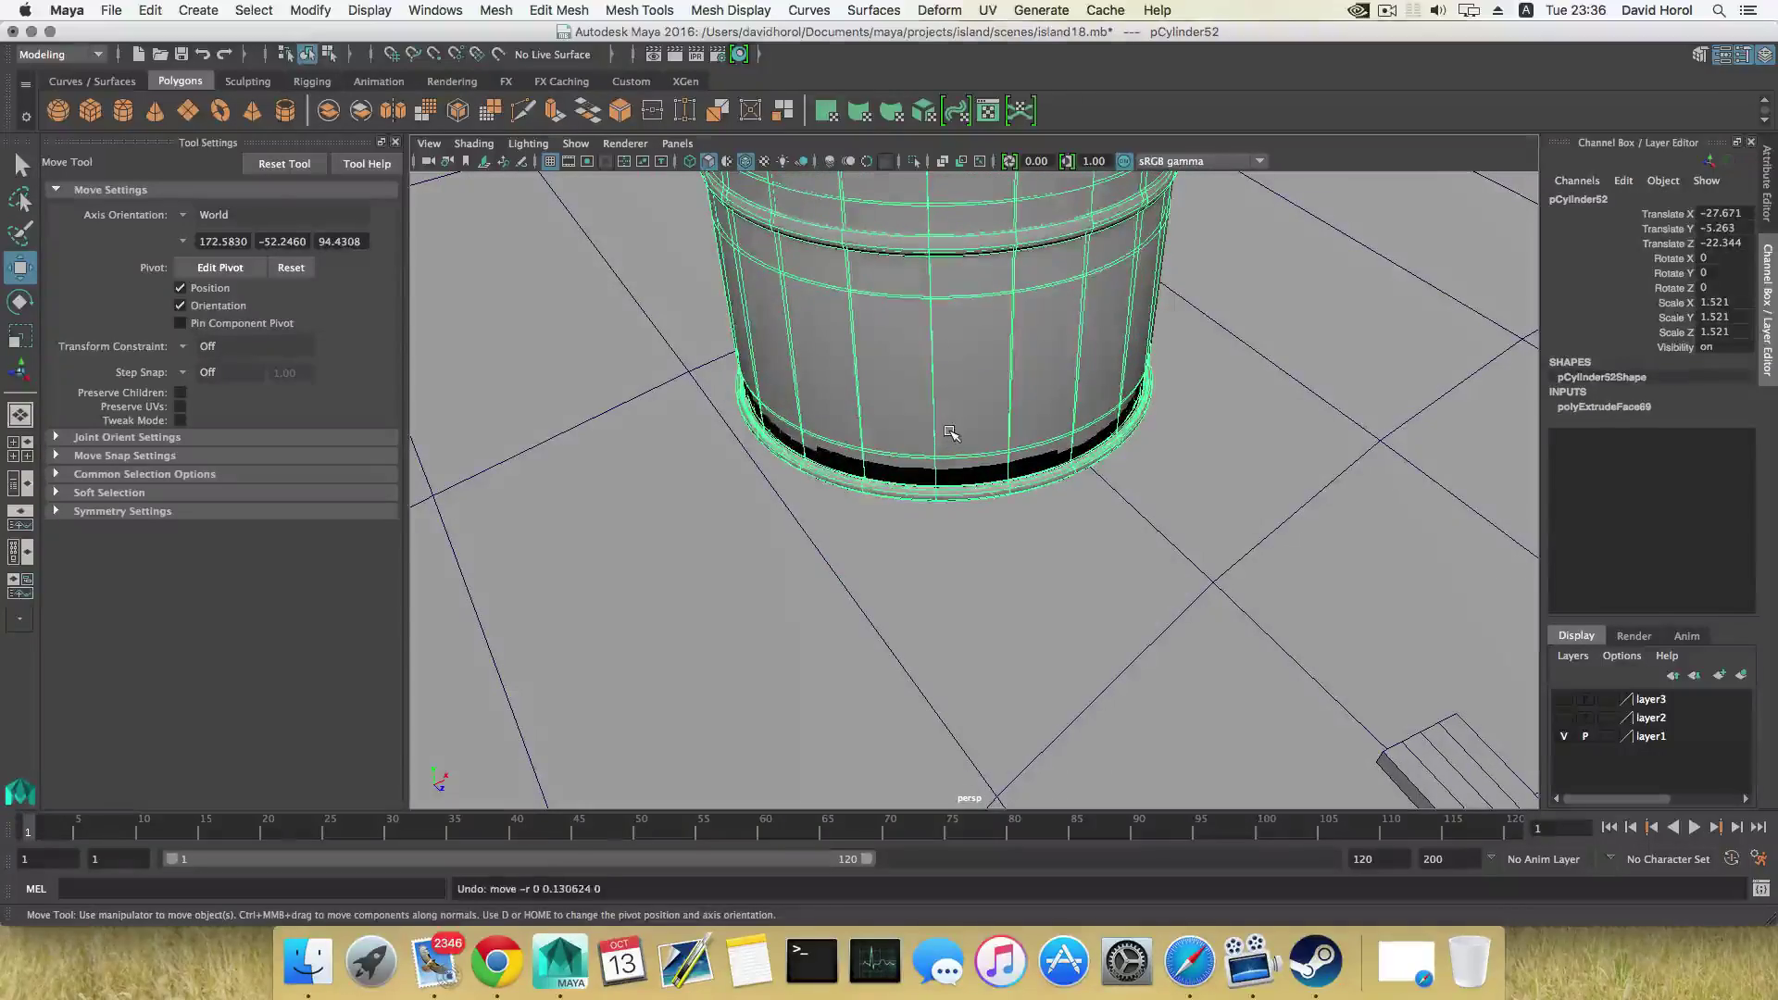
Undo the wall-thickening extrusion on the cut-open barrel
key("F8")
middle_click_drag(950, 431, 957, 536, "alt")
left_click_drag(957, 536, 957, 491, "alt")
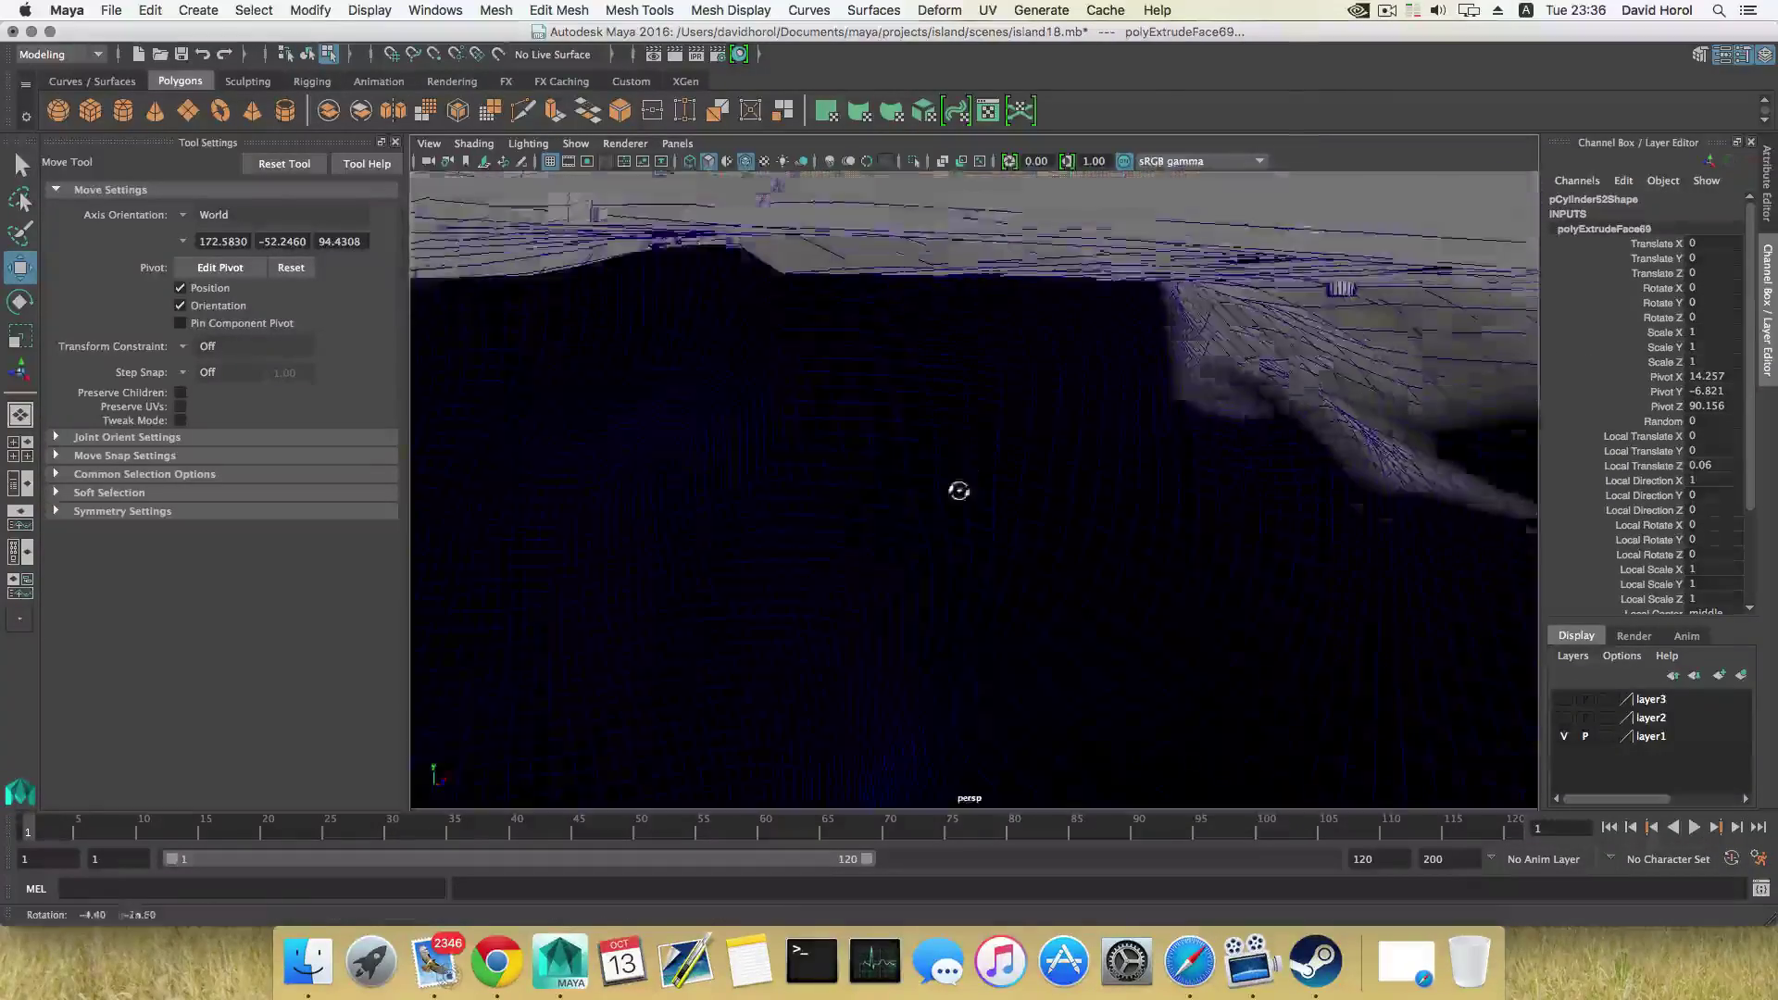
middle_click_drag(957, 492, 942, 622, "alt")
left_click_drag(942, 621, 933, 593, "alt")
key("super+z")
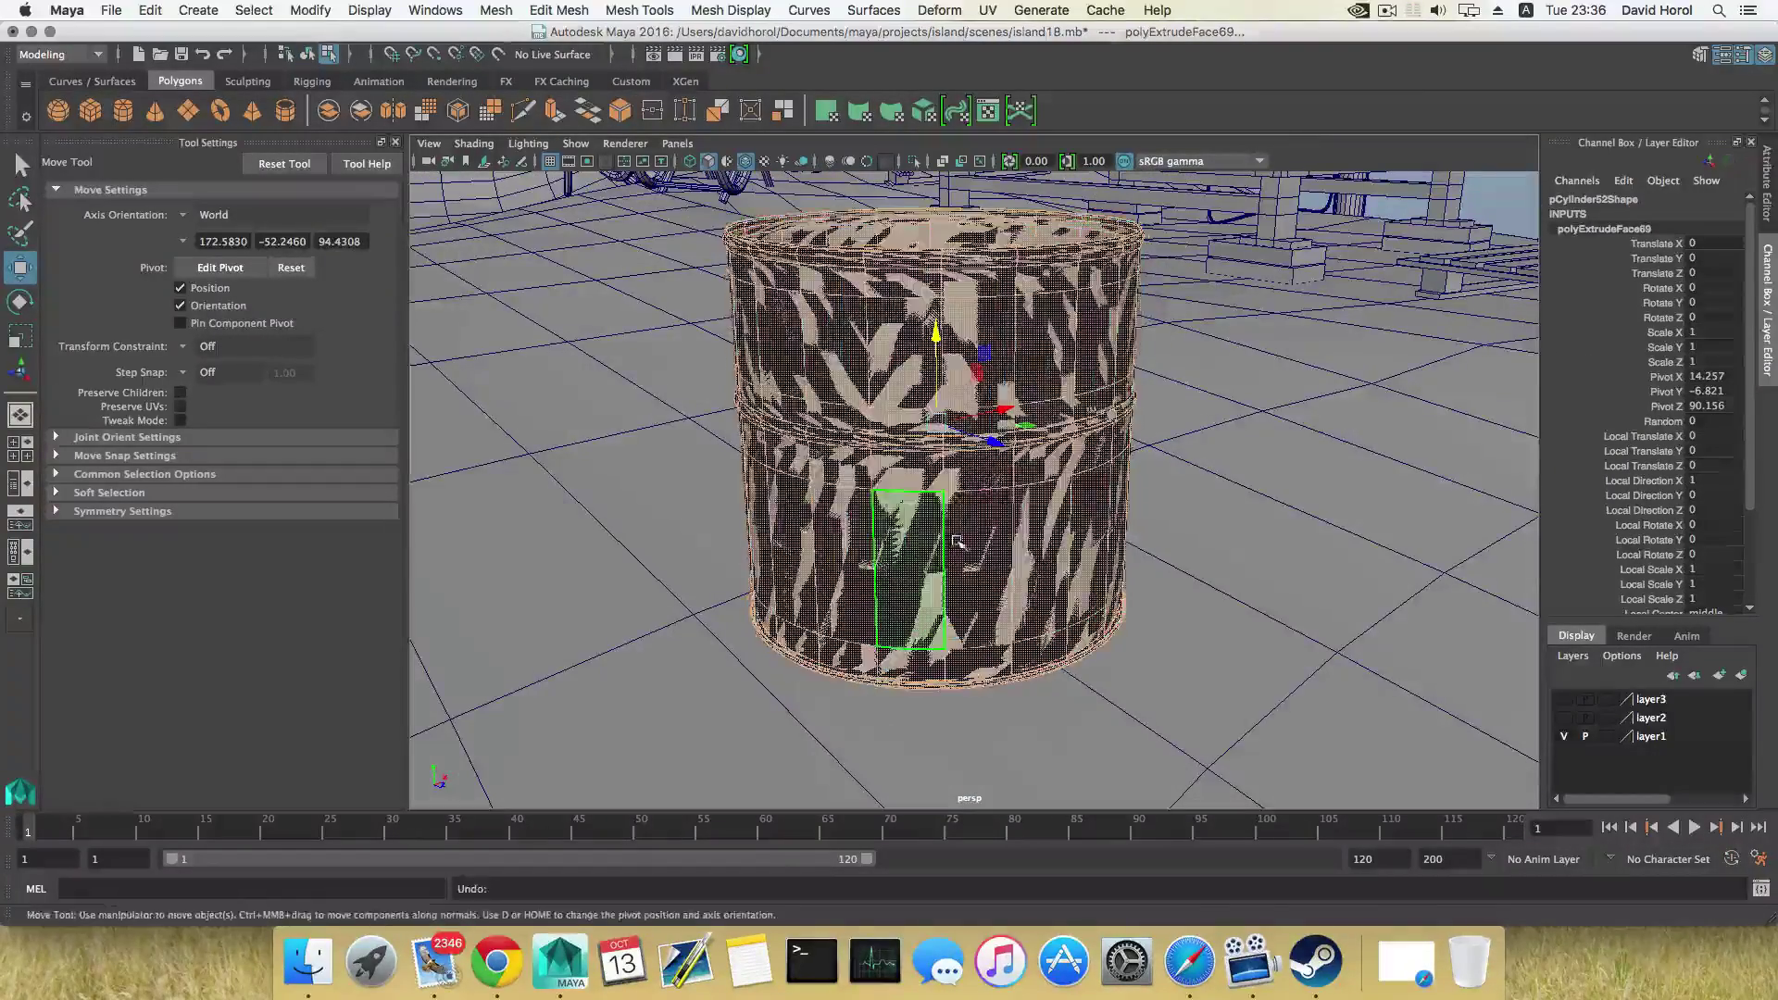
key("ctrl+z")
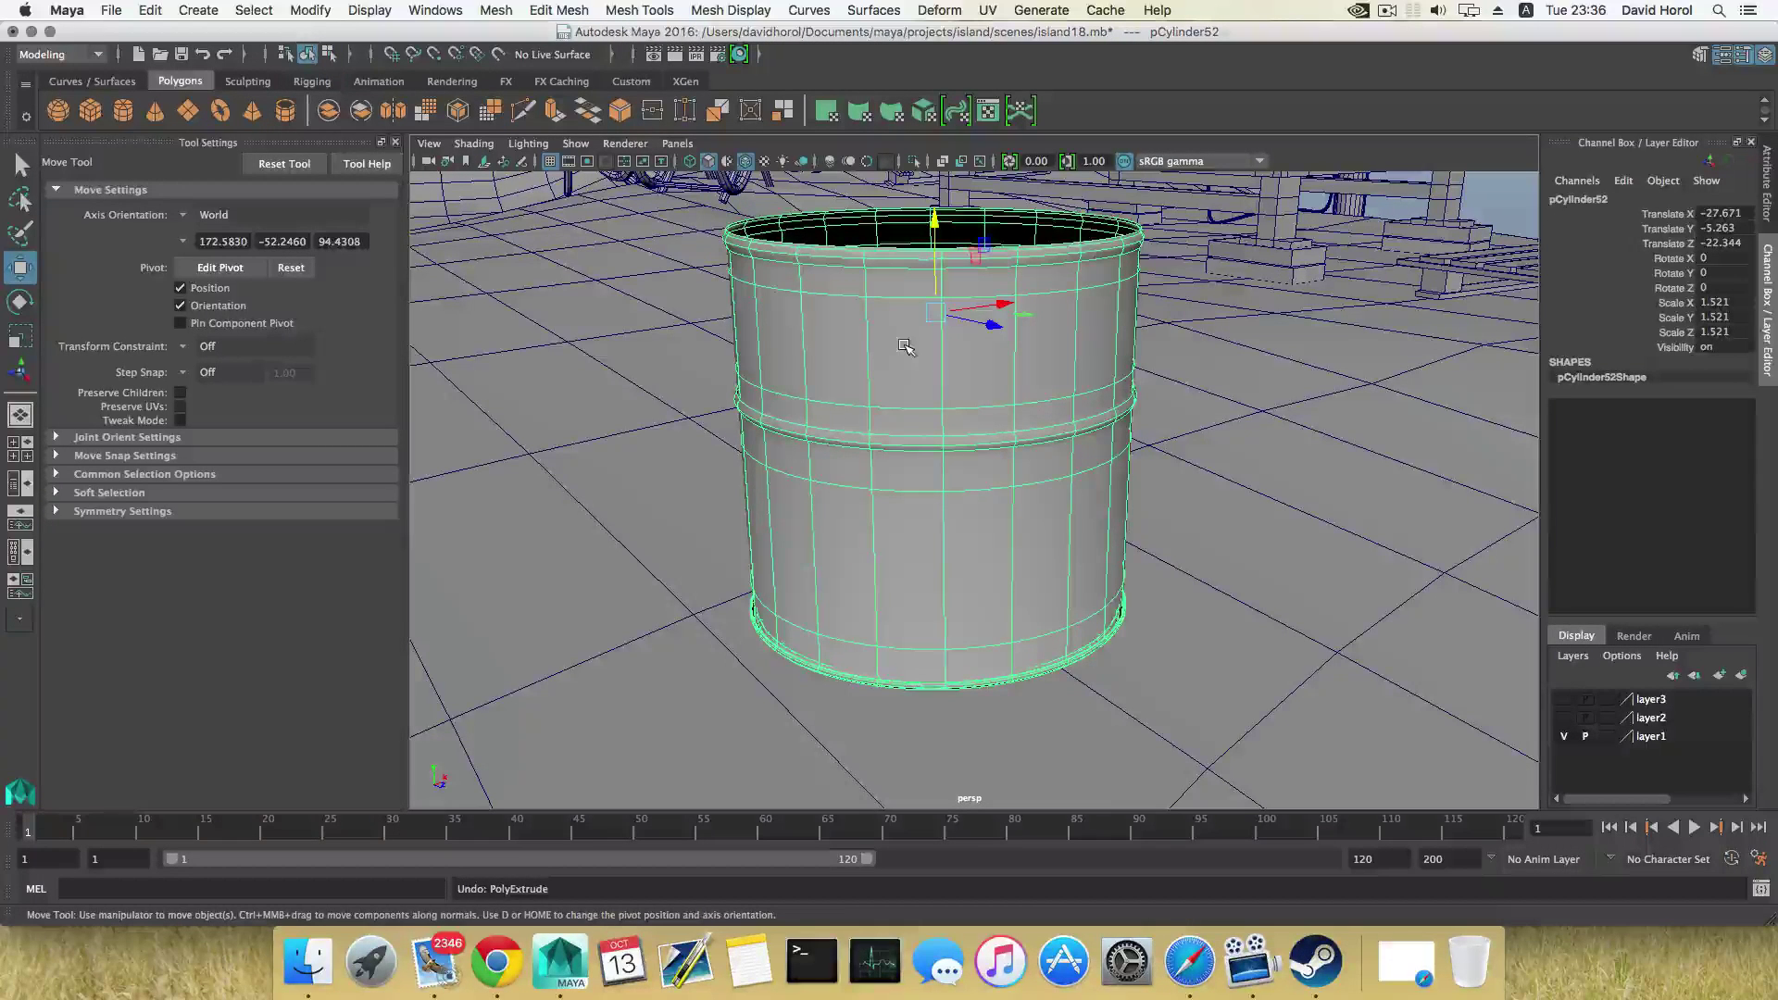
Extrude the cut-open barrel's faces again with a local Z translation of about 0.079, and return to object selection
key("shift+z")
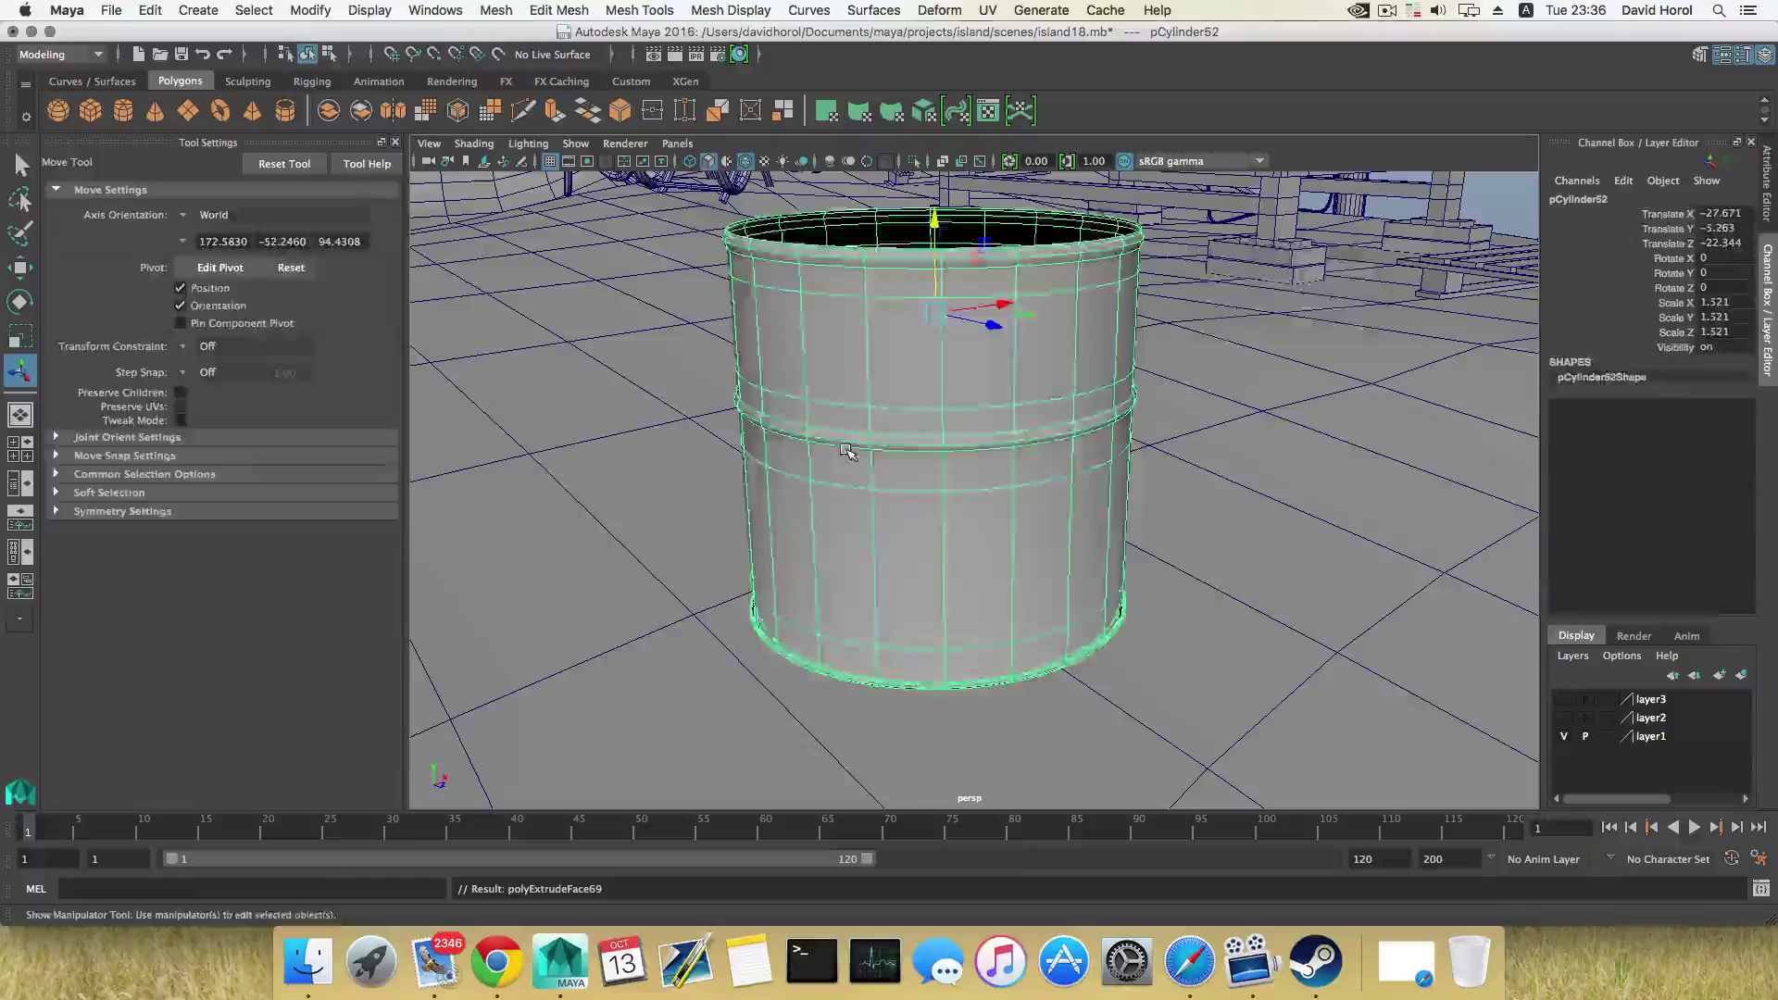
left_click_drag(938, 649, 939, 647)
left_click_drag(937, 606, 933, 651, "alt")
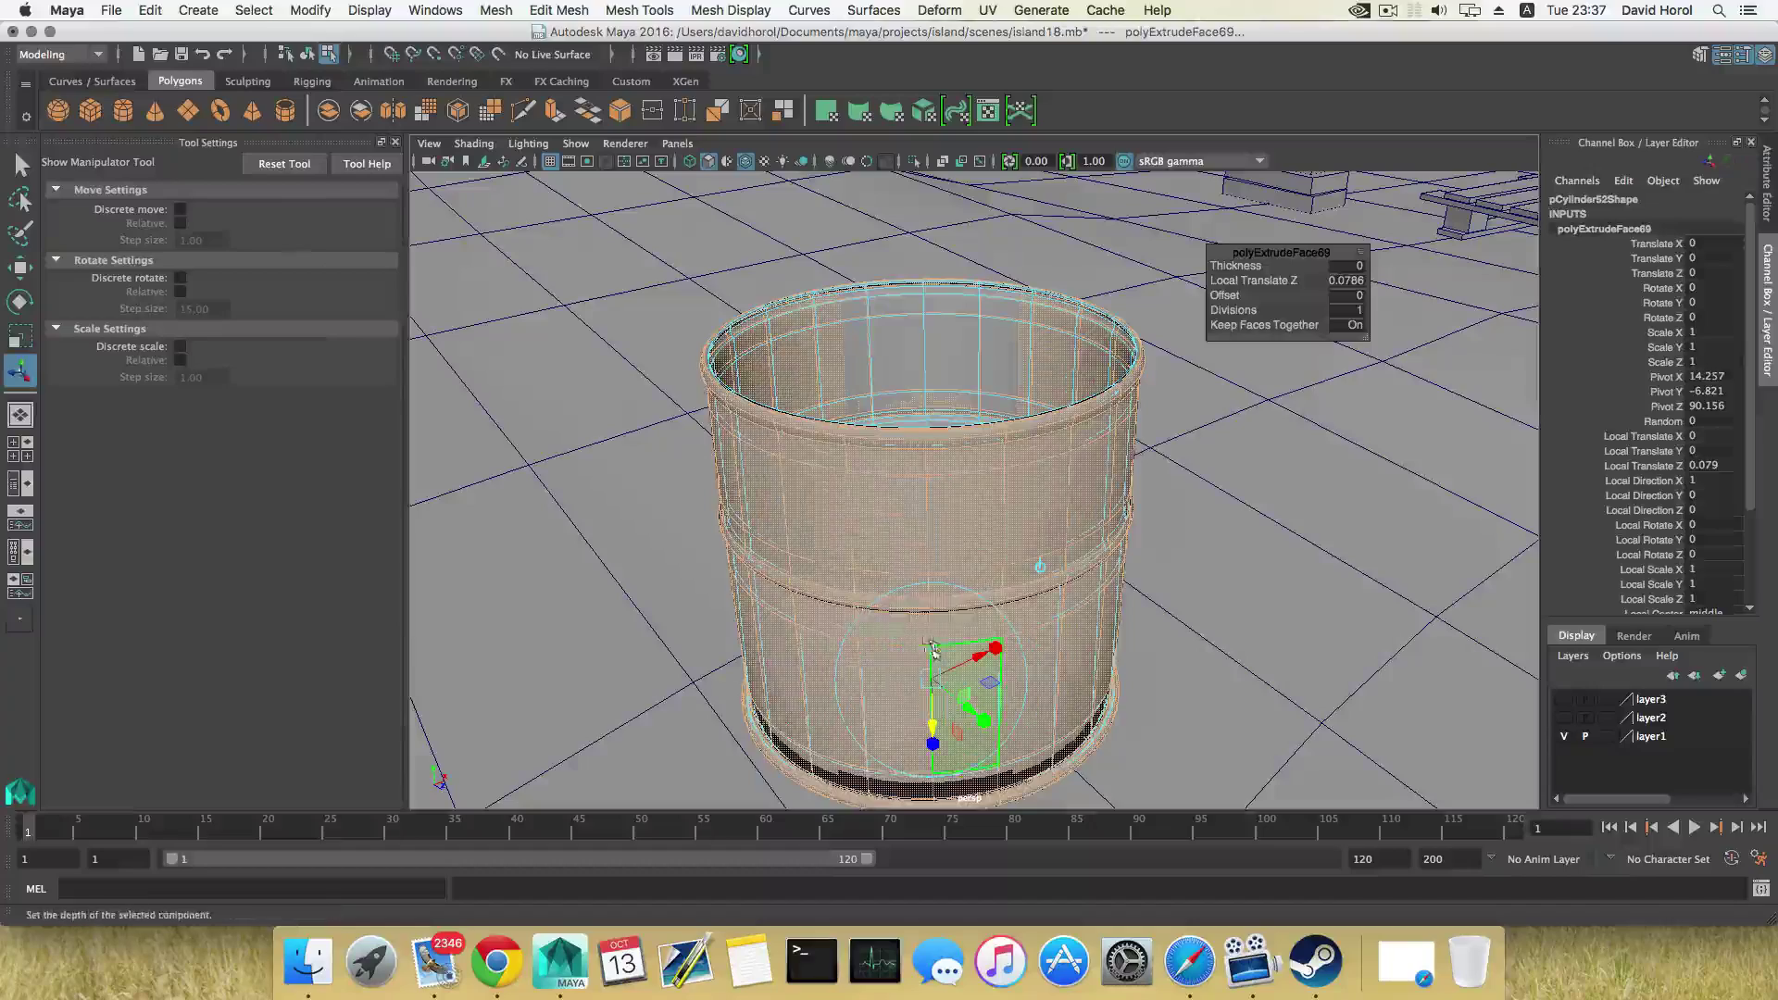
key("F8")
key("F8")
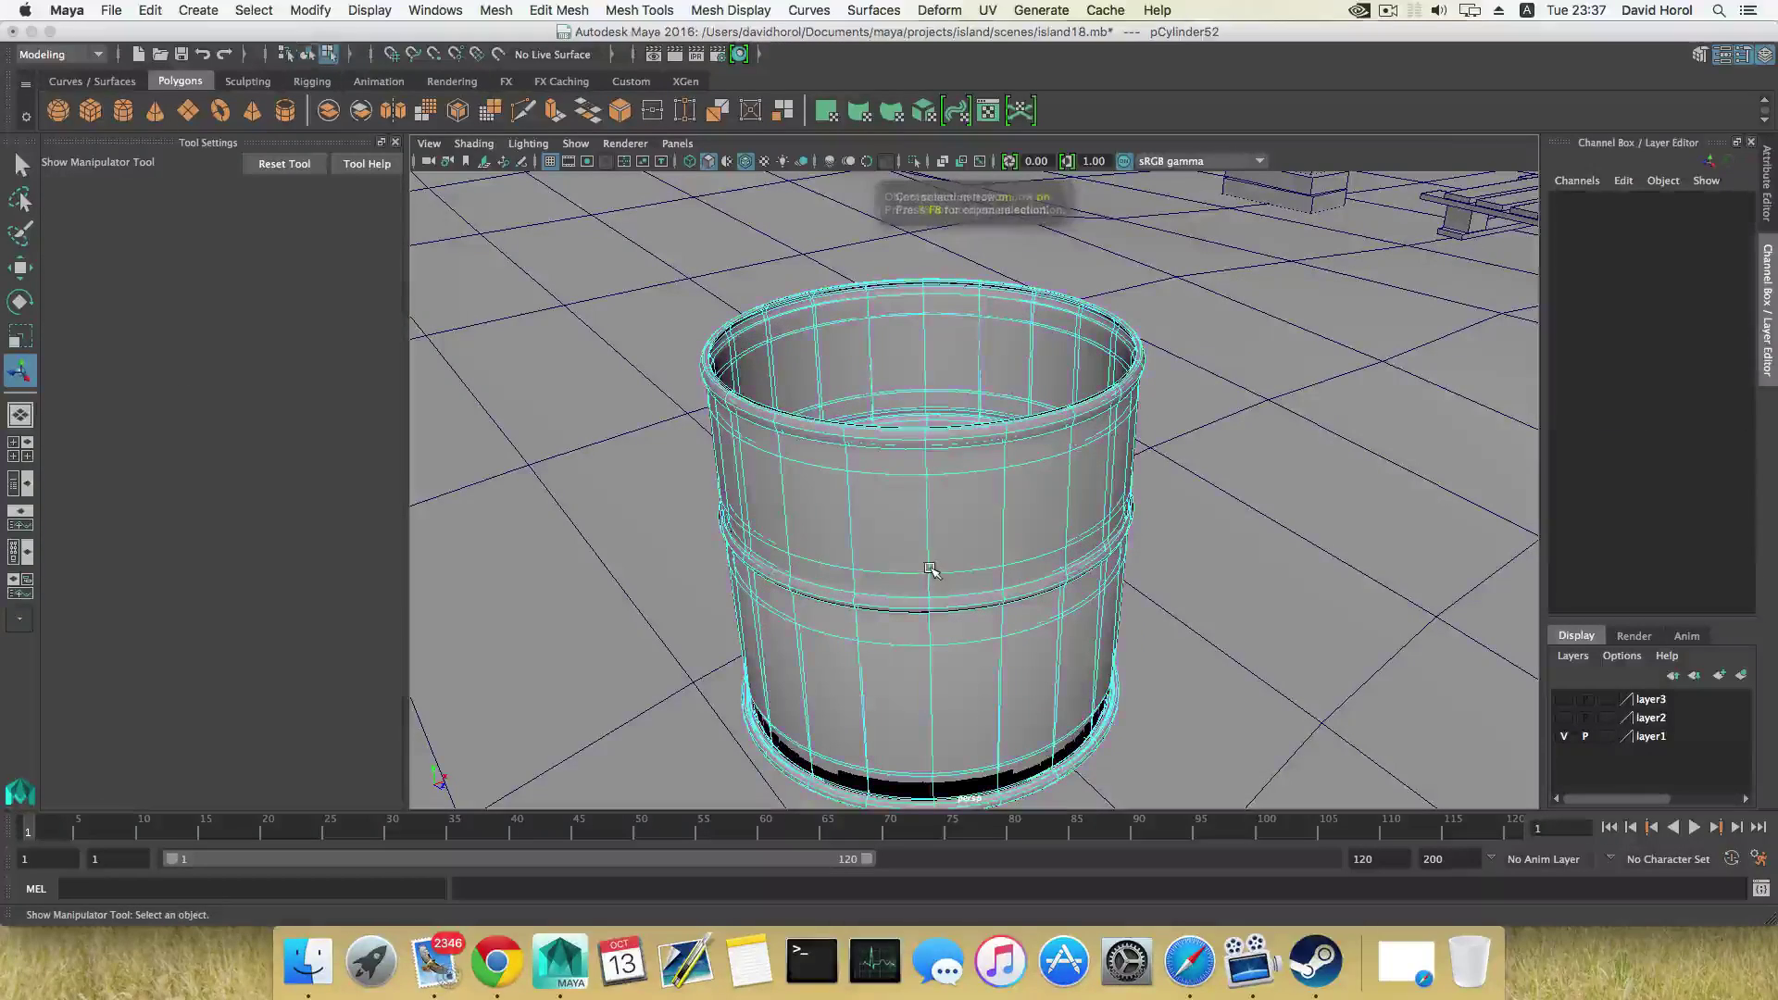
key("F8")
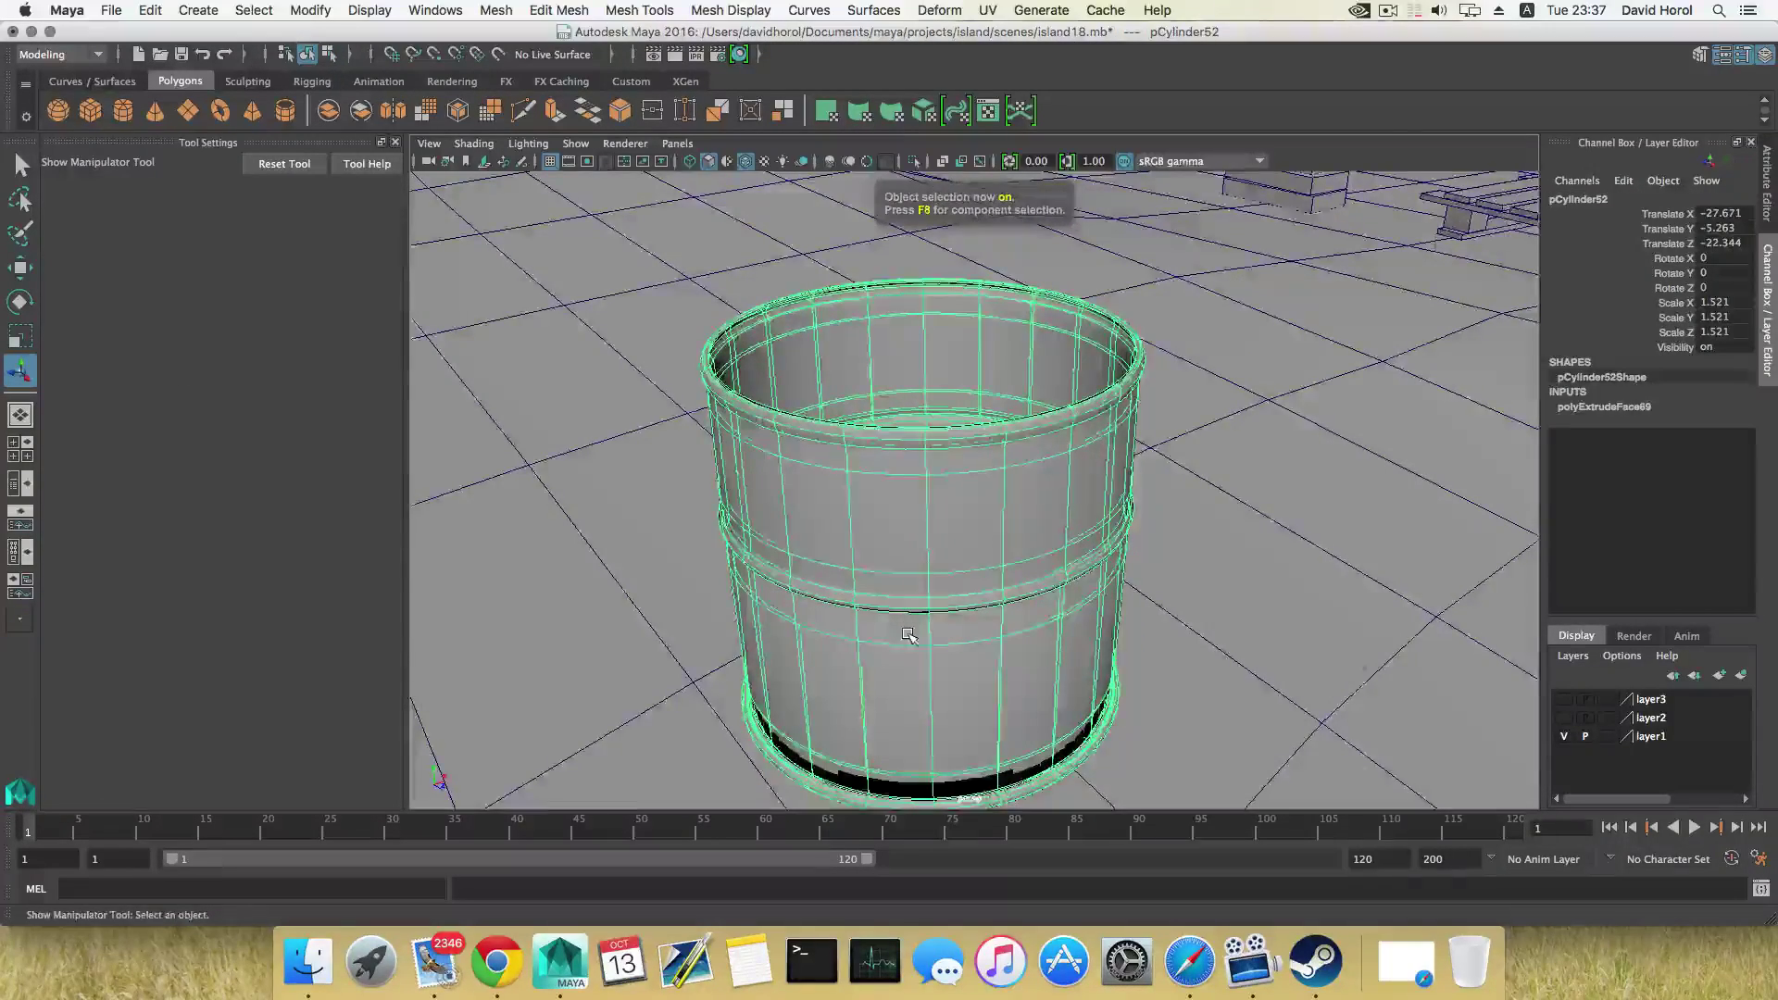
Select the loops of faces running around the base inside the cut-open barrel
left_click_drag(931, 653, 914, 605, "alt")
right_click_drag(1014, 554, 972, 505, "alt")
left_click_drag(935, 315, 920, 441, "alt")
right_click_drag(920, 441, 930, 573, "alt")
middle_click_drag(931, 573, 889, 476, "alt")
right_click_drag(889, 436, 894, 489)
double_click(924, 483)
left_click(924, 484)
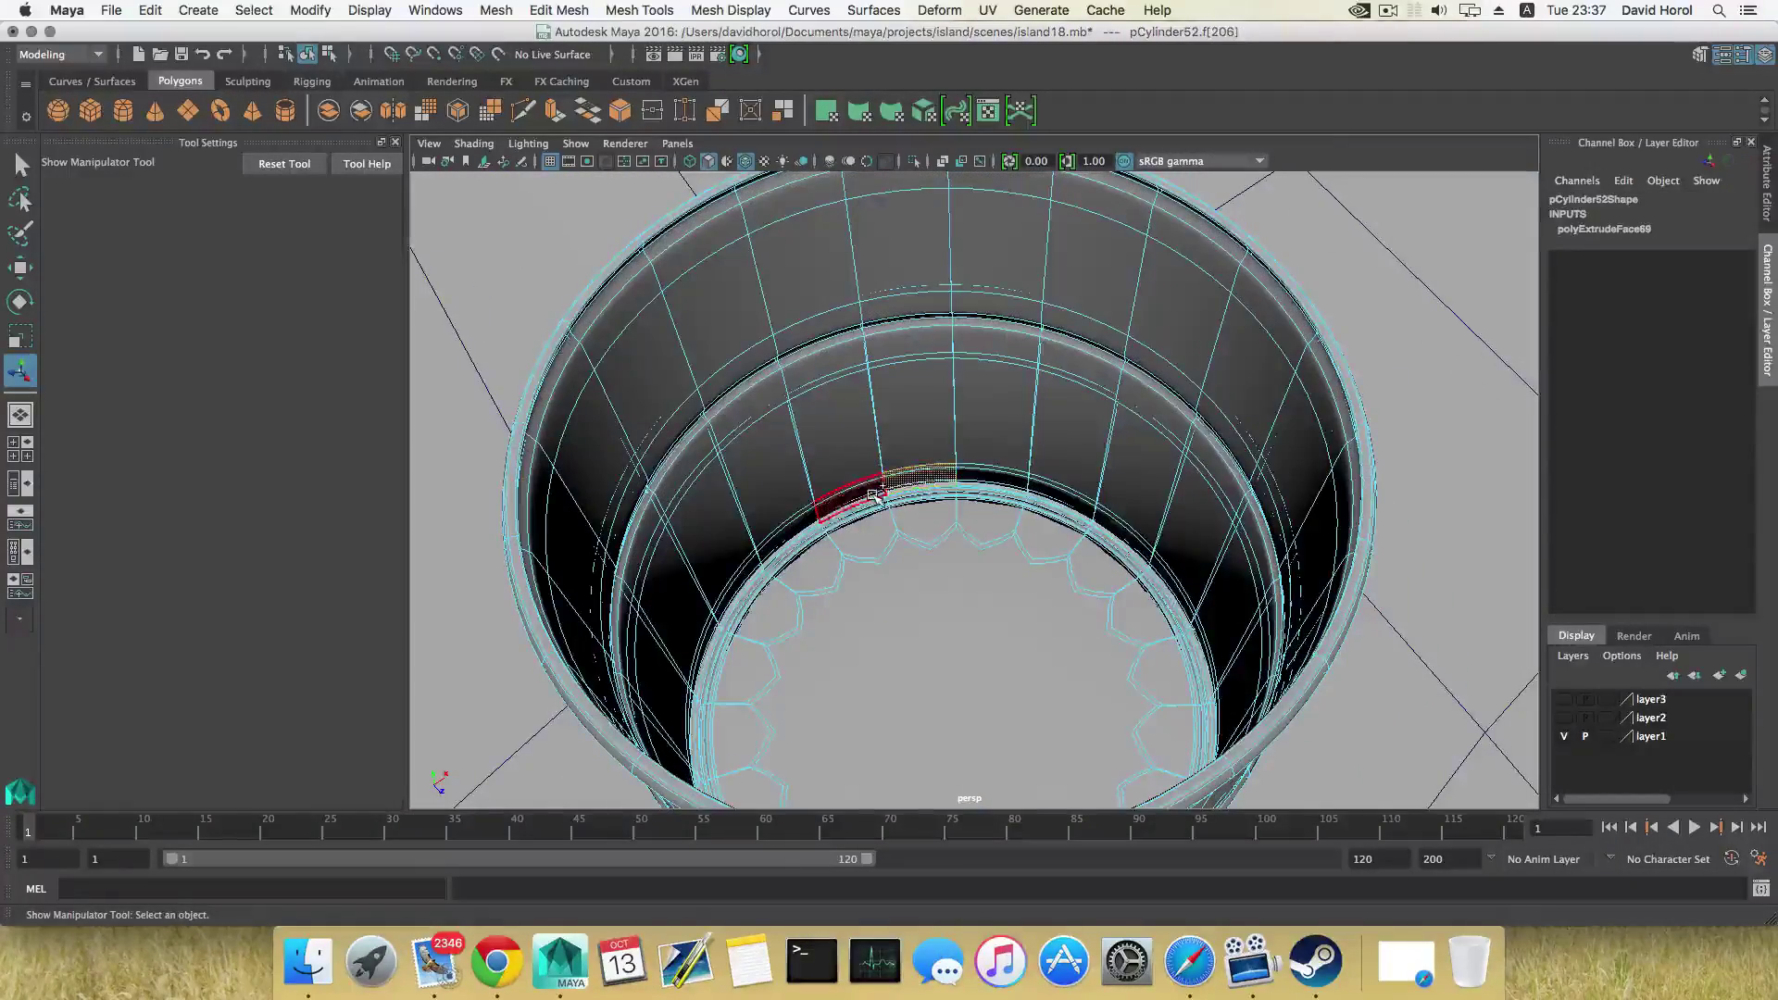
double_click(872, 493, "shift")
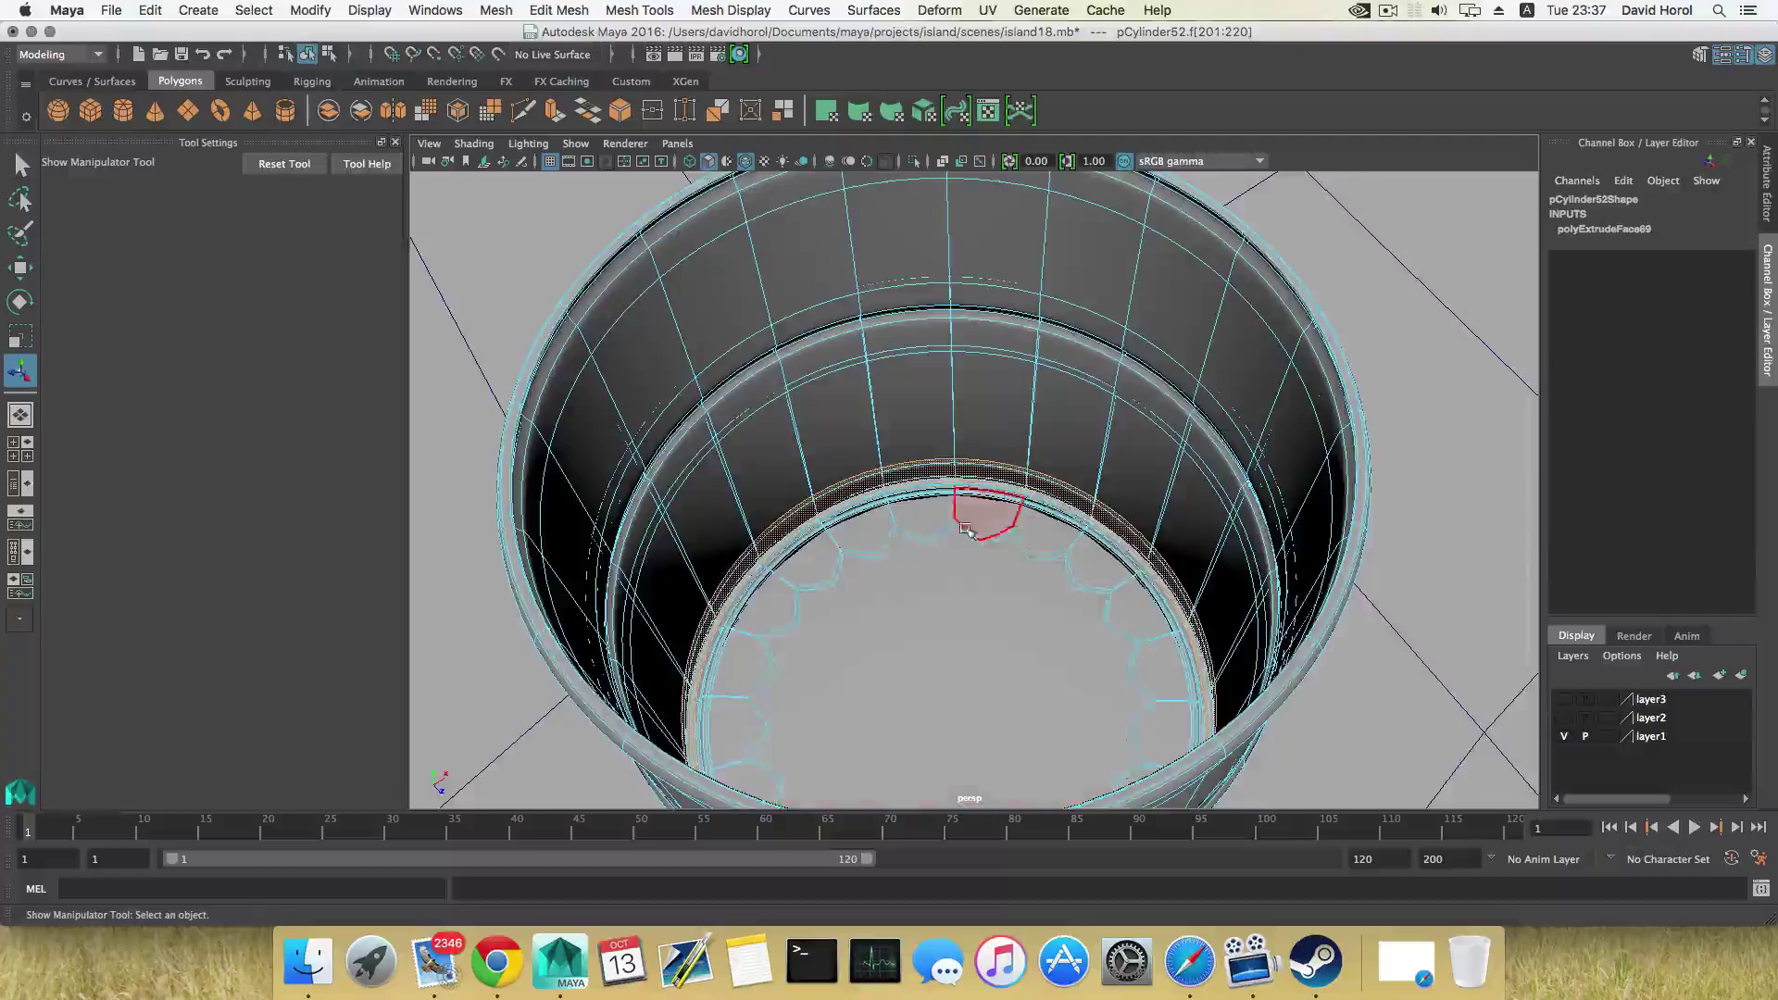
scroll(1018, 555, "up", 3)
left_click(1015, 489, "shift")
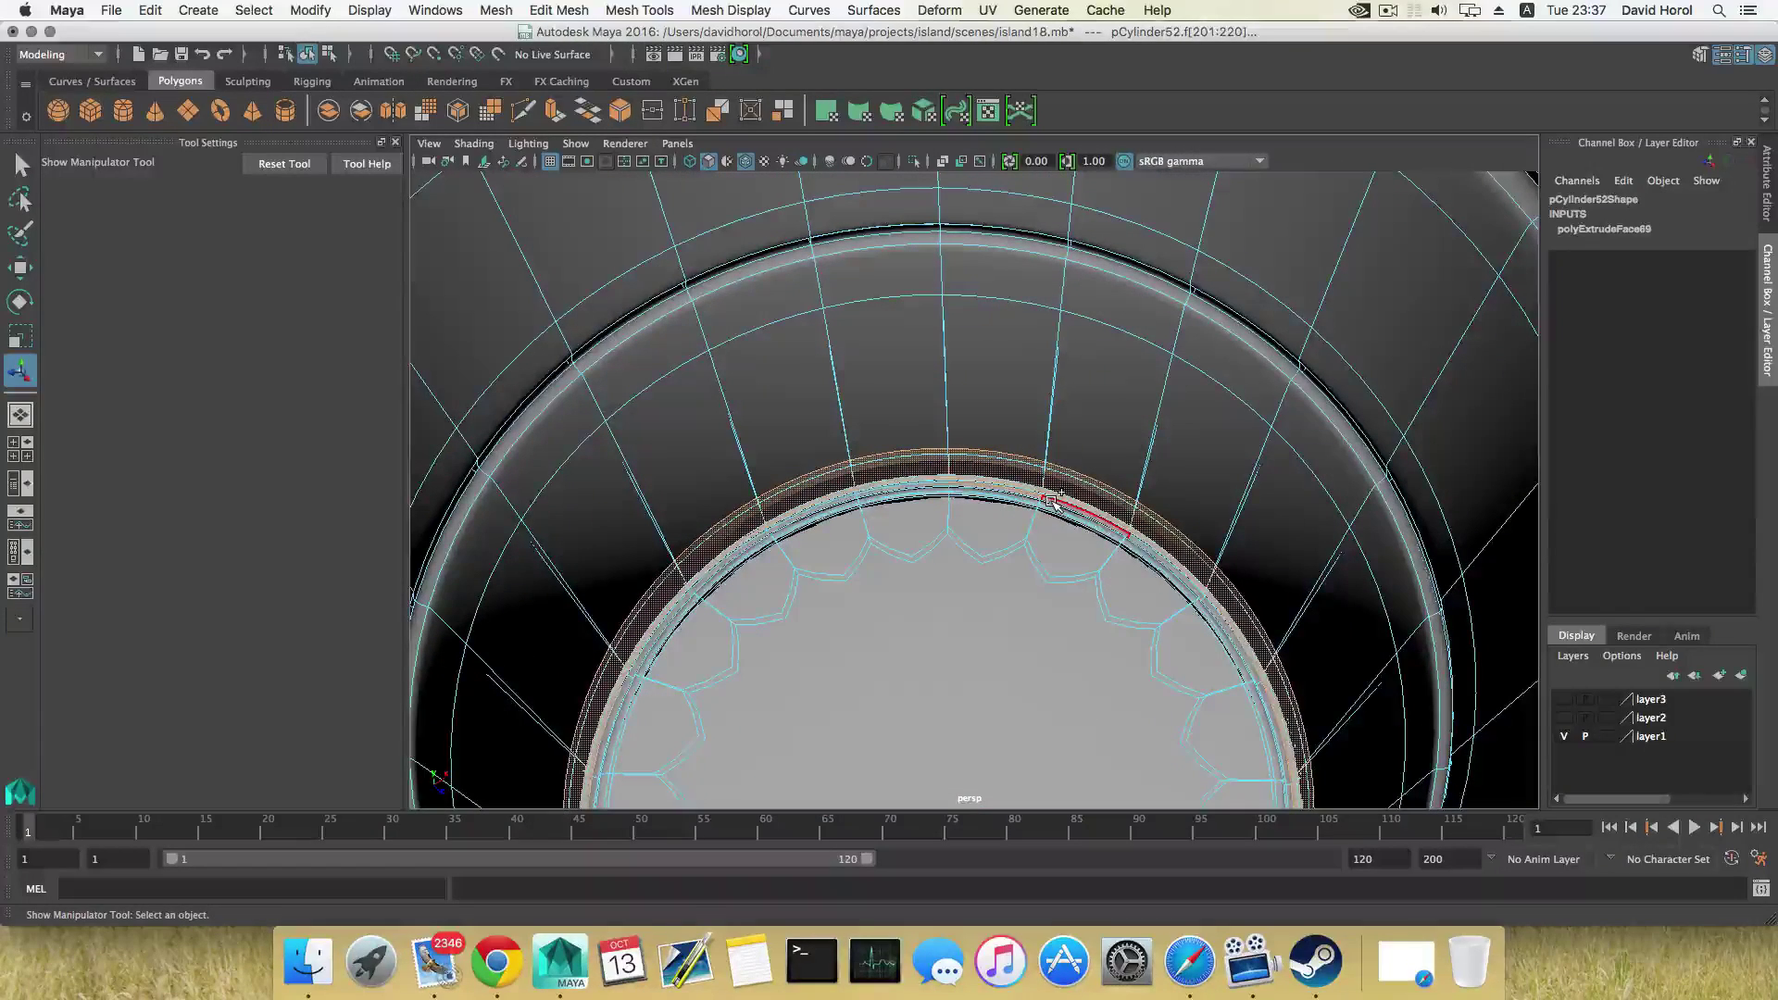
Select the barrel's inner floor face and grow the selection over the surrounding base rings up to the lower wall
left_click(970, 625)
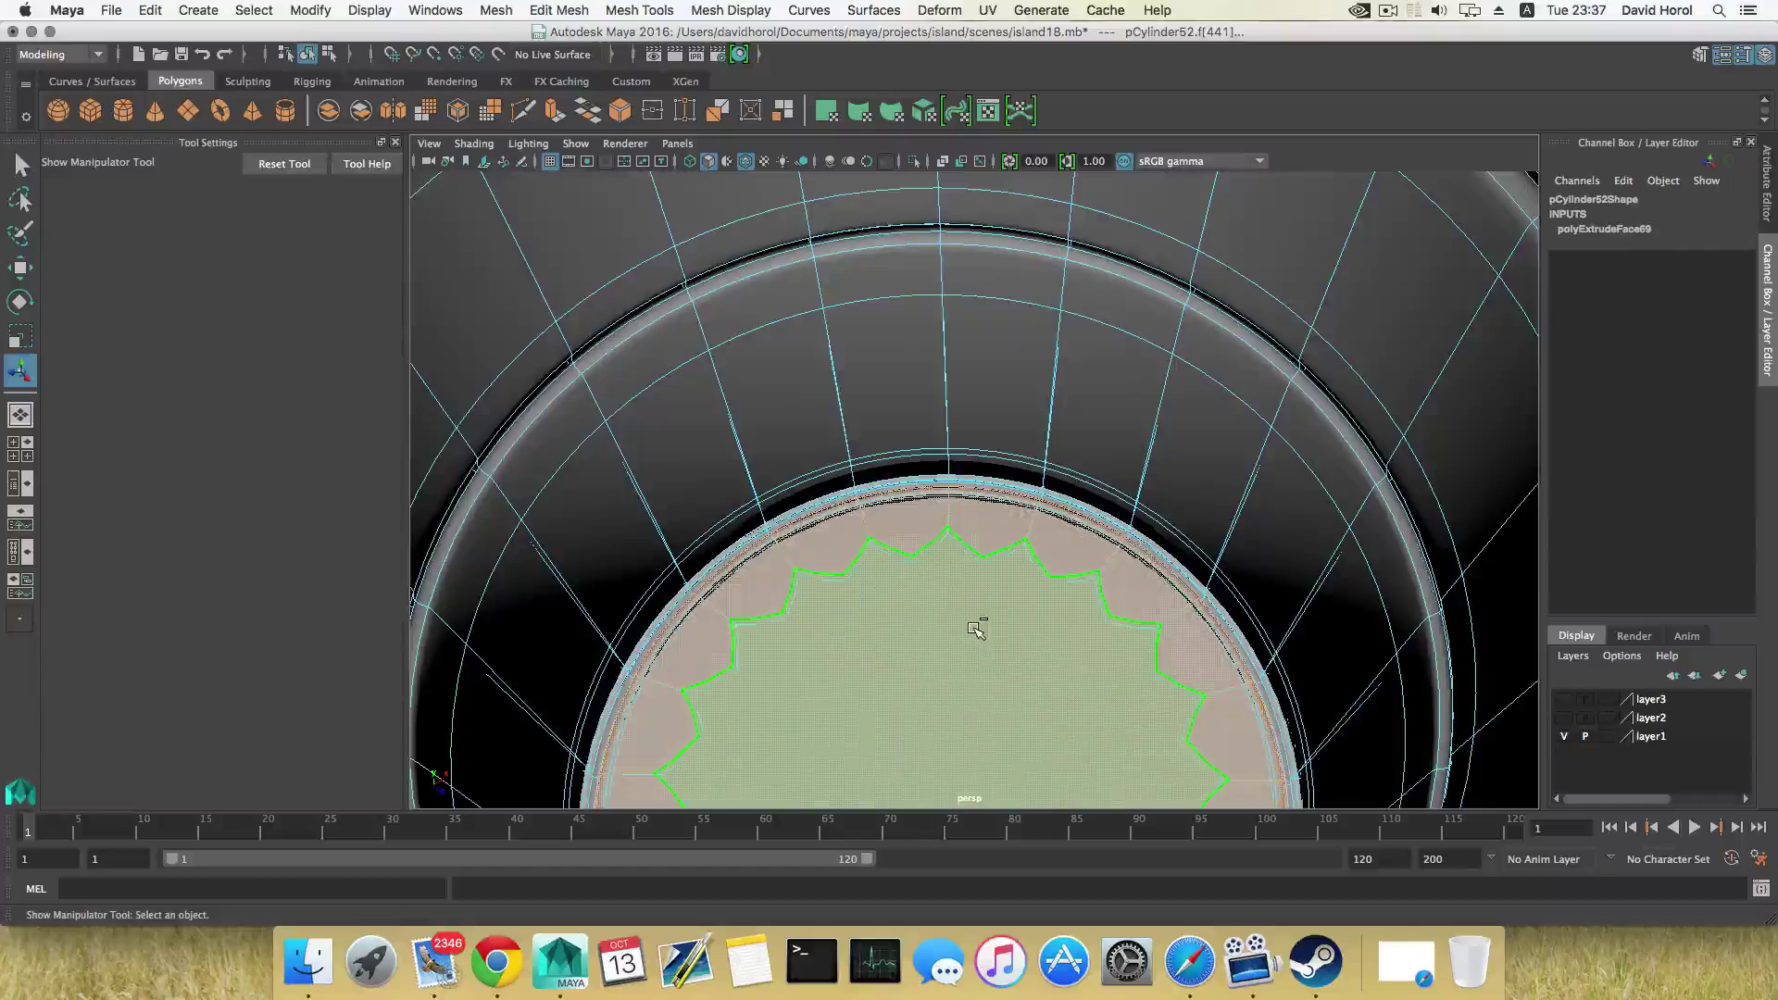
key("shift+period")
key("shift+period")
key("shift+period")
key("shift+period")
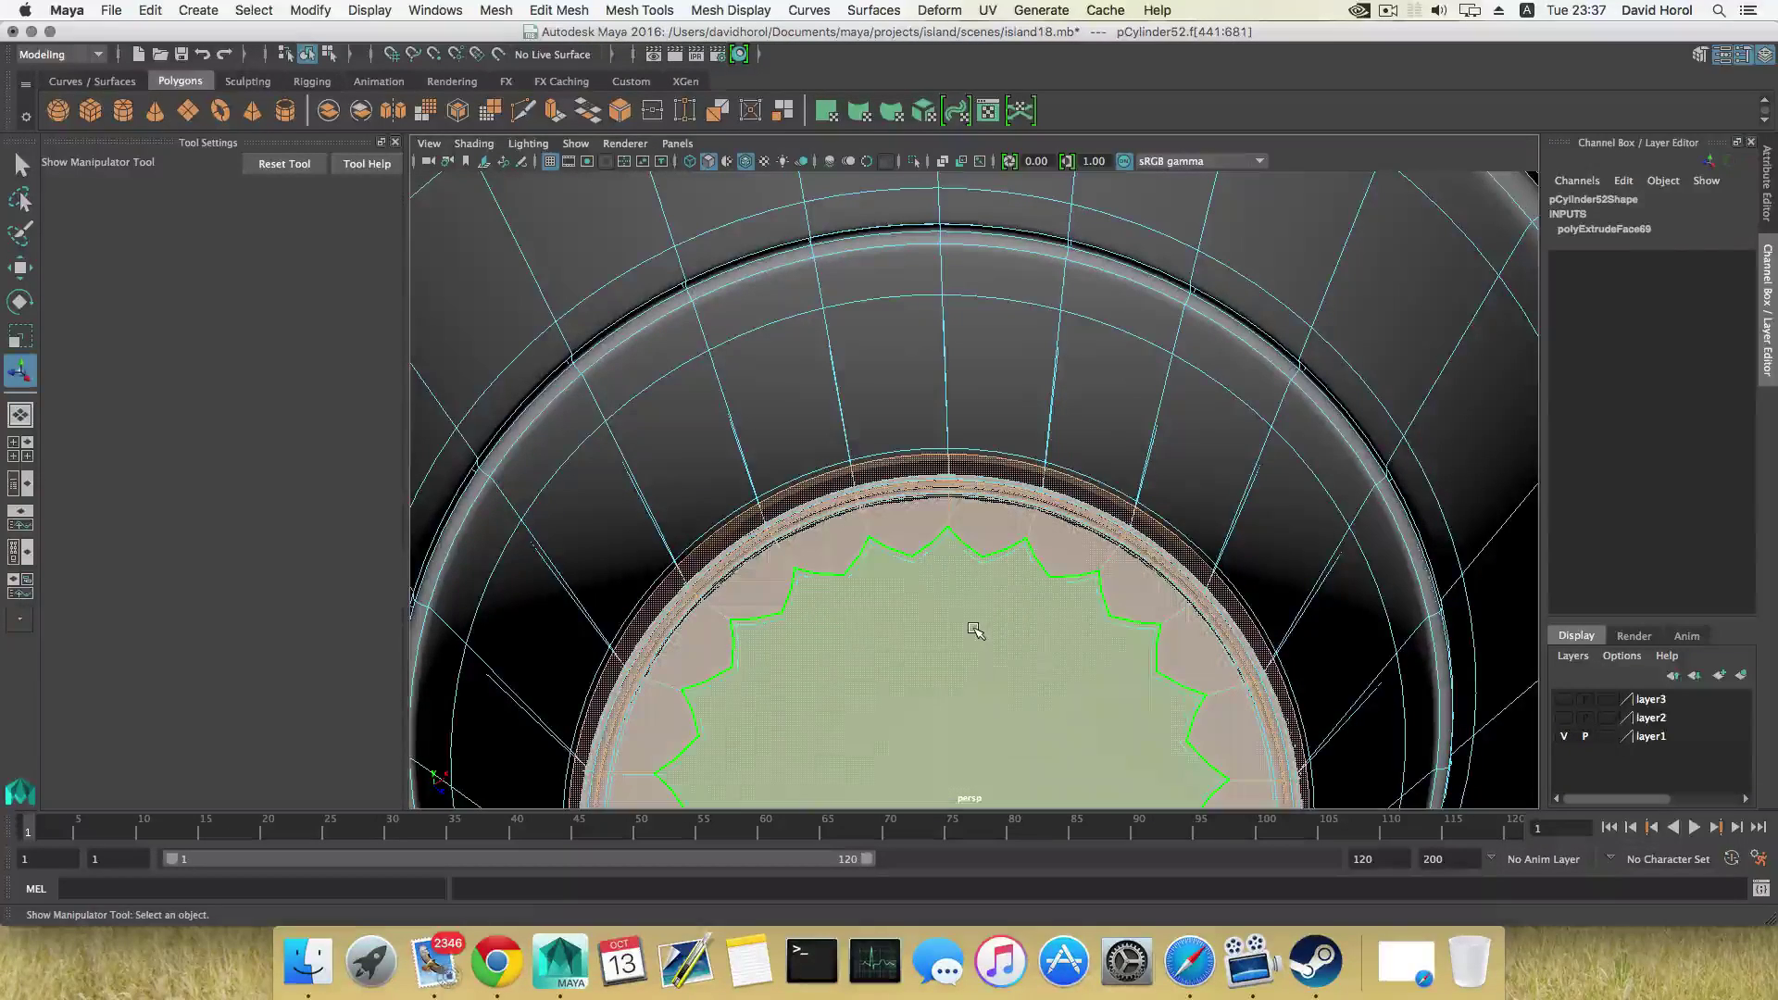
Scale the selected inner floor and base faces slightly inward, clear of the outer wall, and return to object selection
key("e")
key("r")
left_click_drag(984, 636, 940, 592, "alt")
left_click_drag(957, 270, 926, 302)
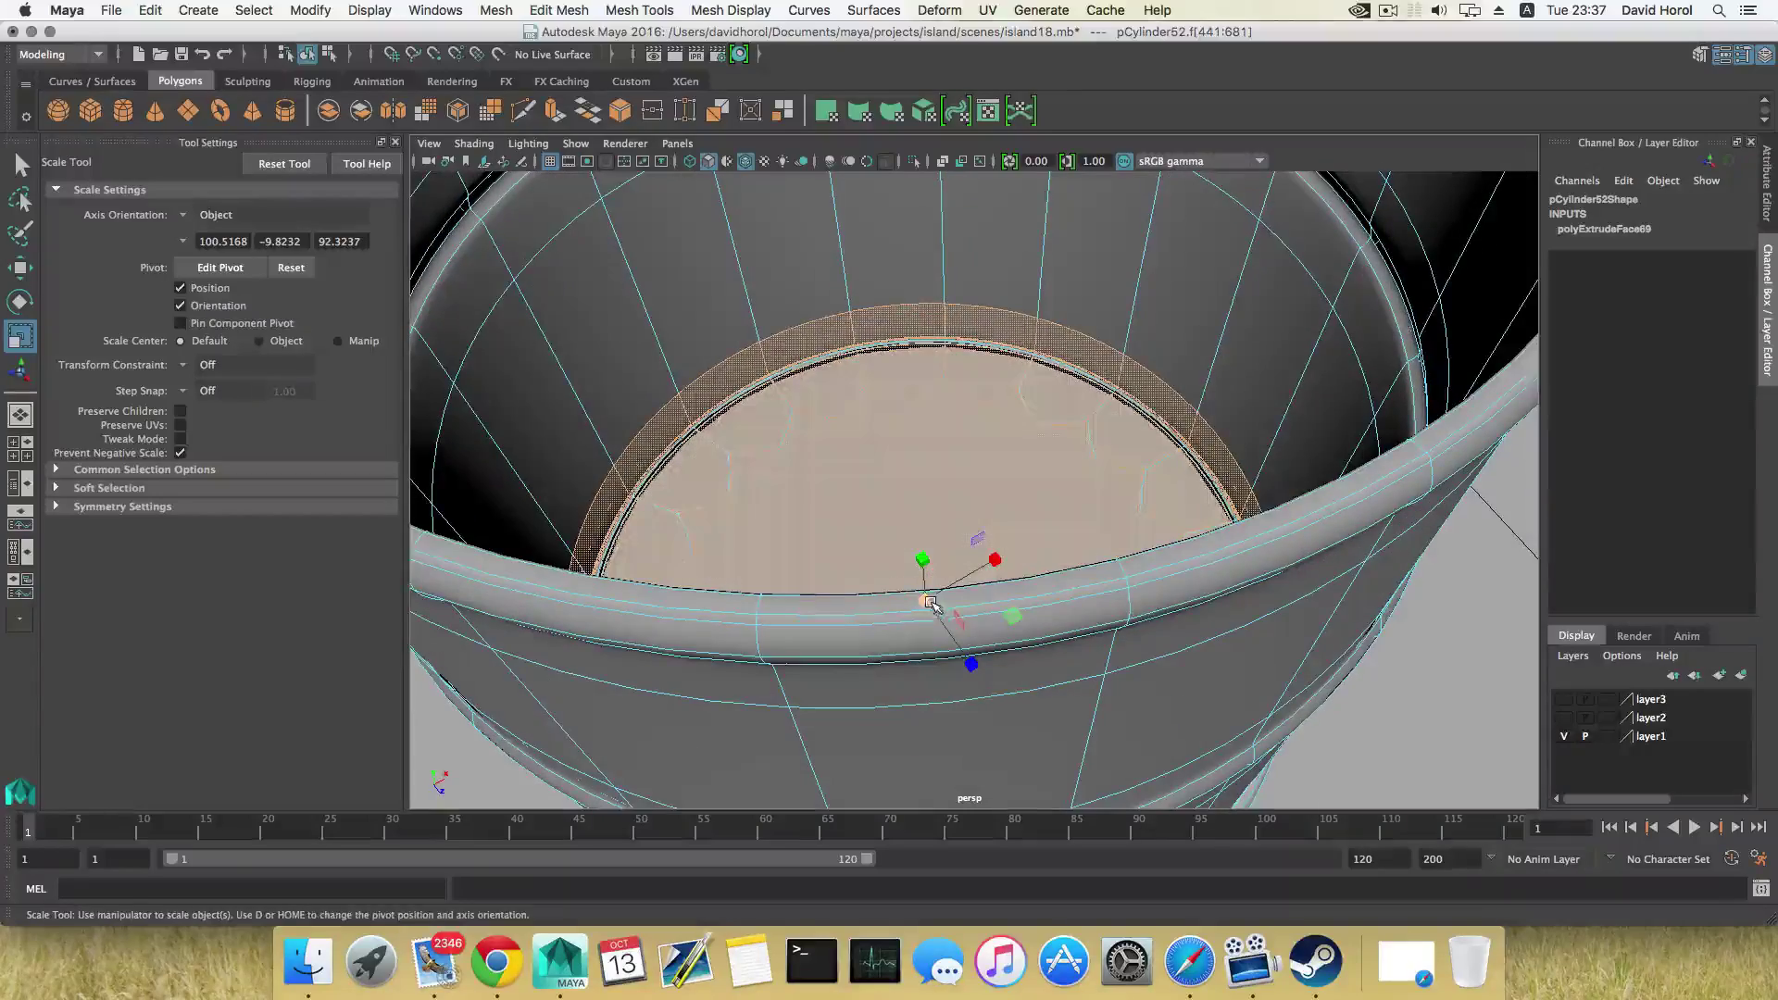
scroll(929, 585, "down", 7)
middle_click_drag(934, 555, 906, 591, "alt")
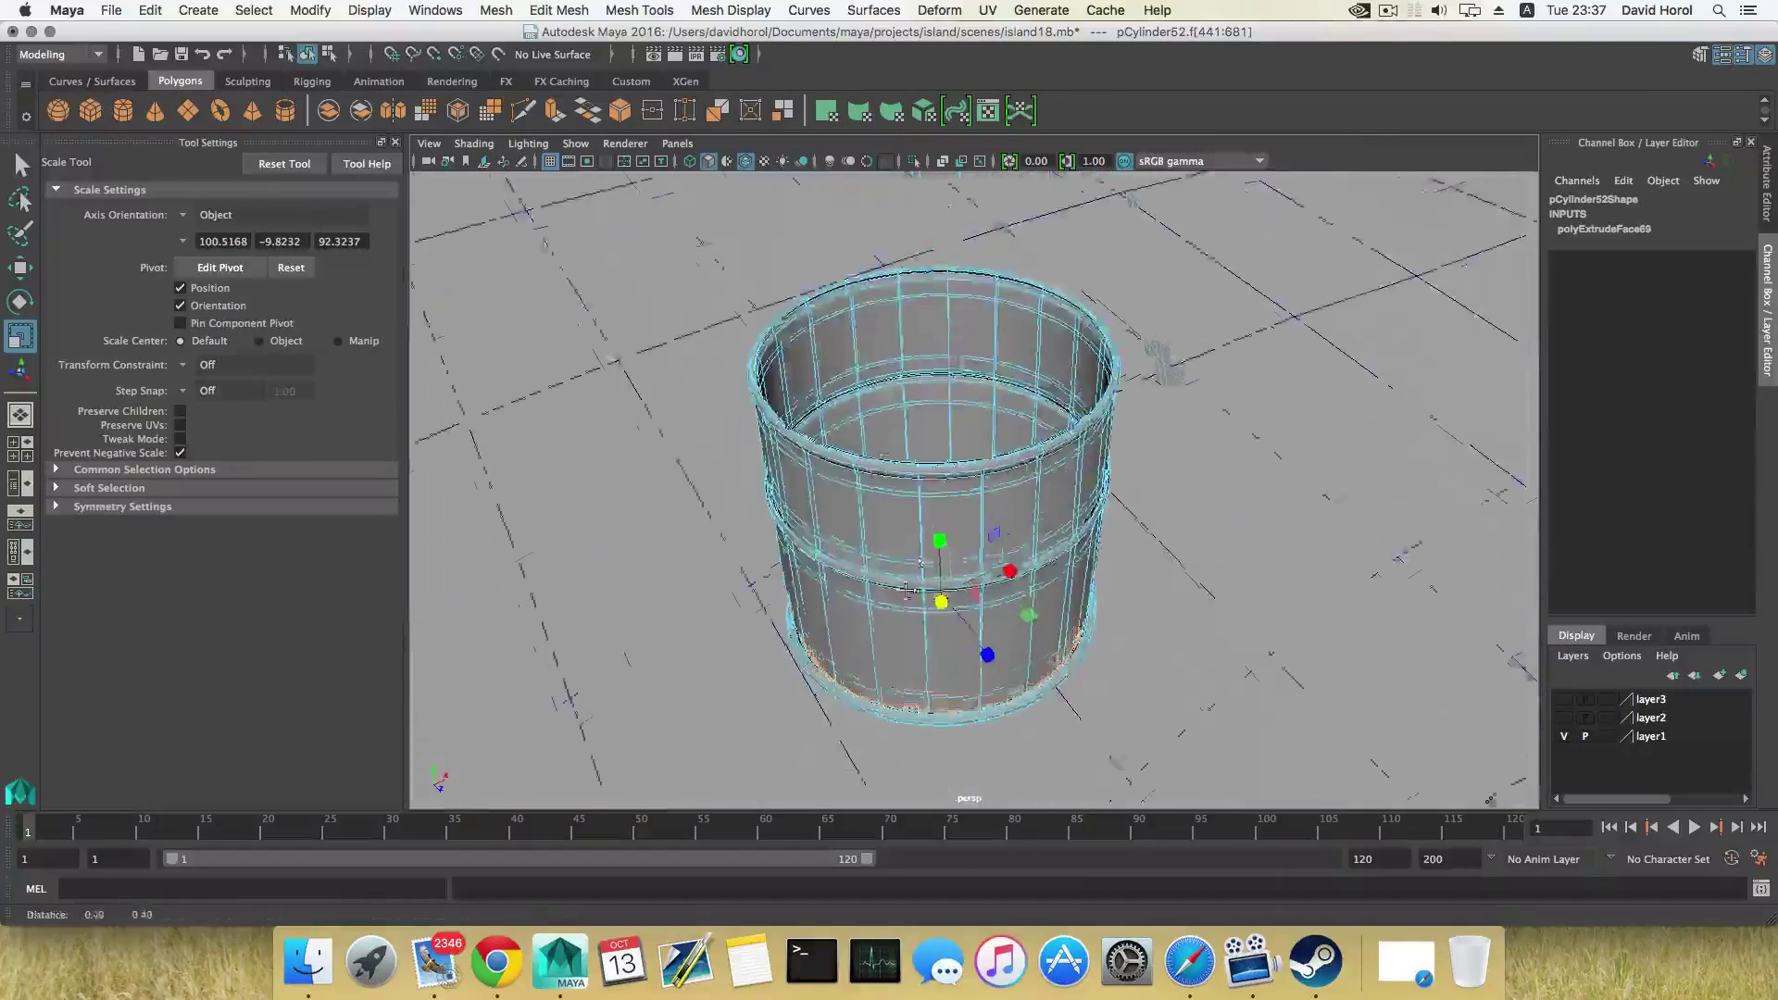
left_click_drag(907, 589, 904, 560, "alt")
key("F8")
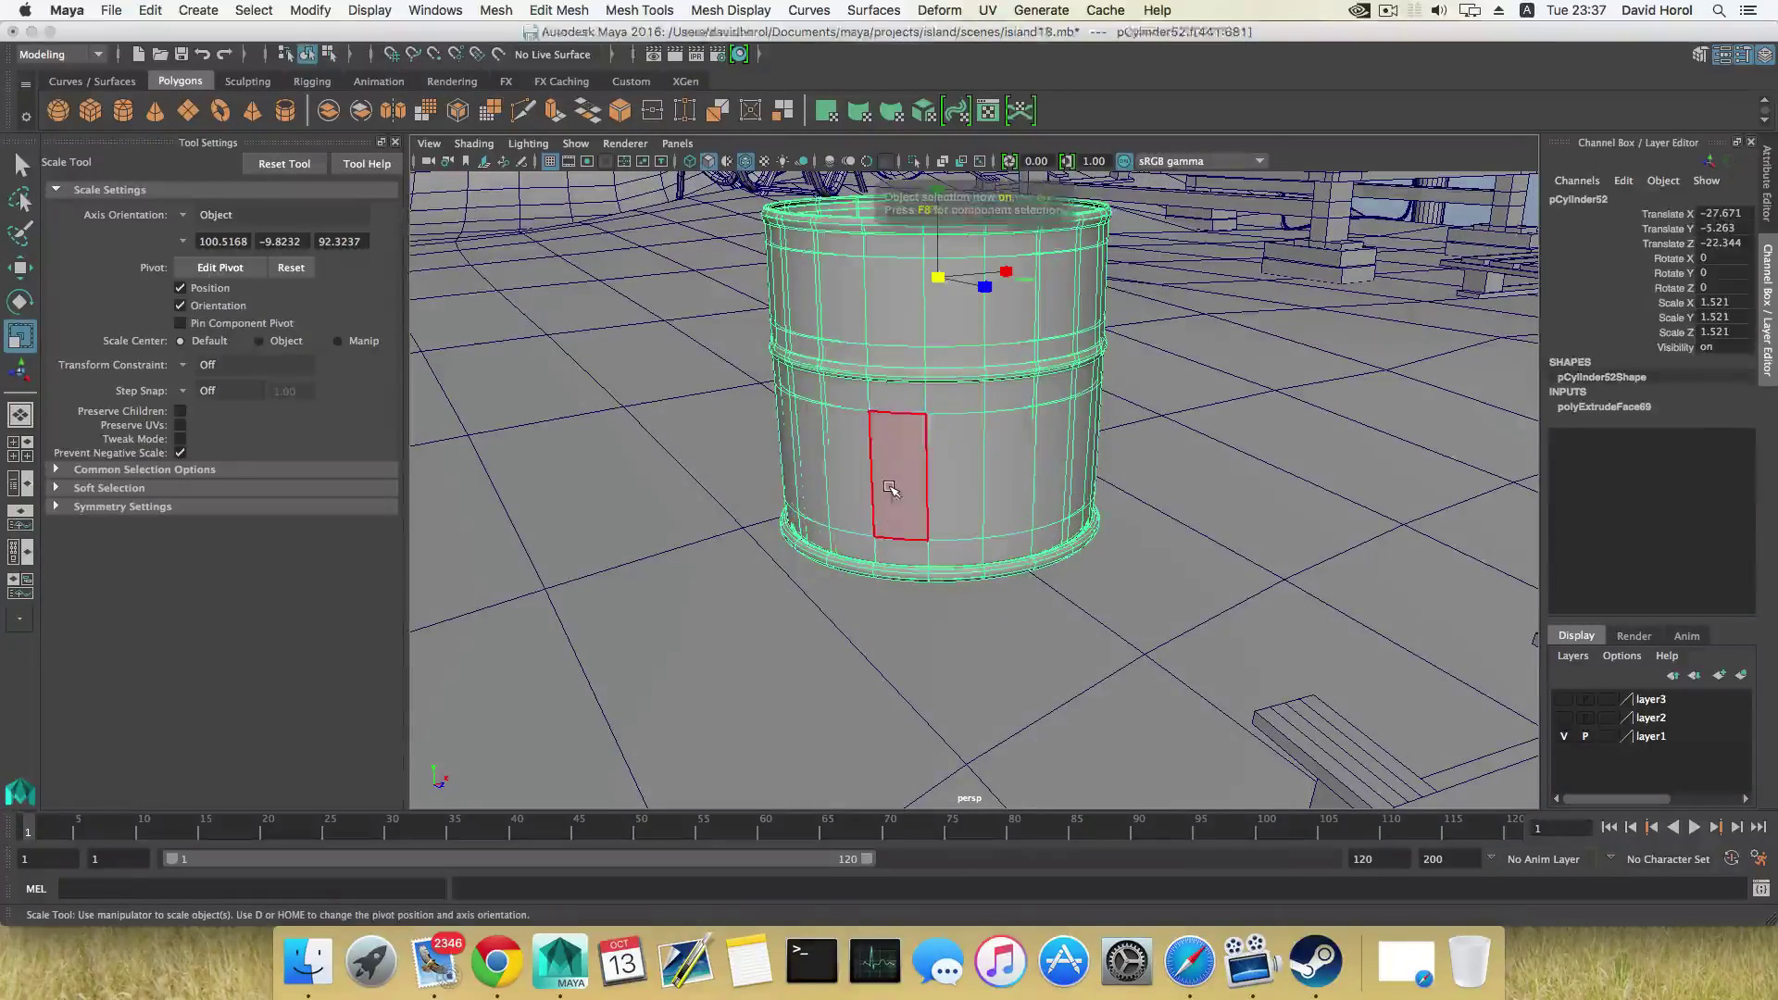
Move the cut-open barrel toward the broken pallets, to about X -19.201, Y -6.952, Z -15.224
scroll(891, 490, "up", 6)
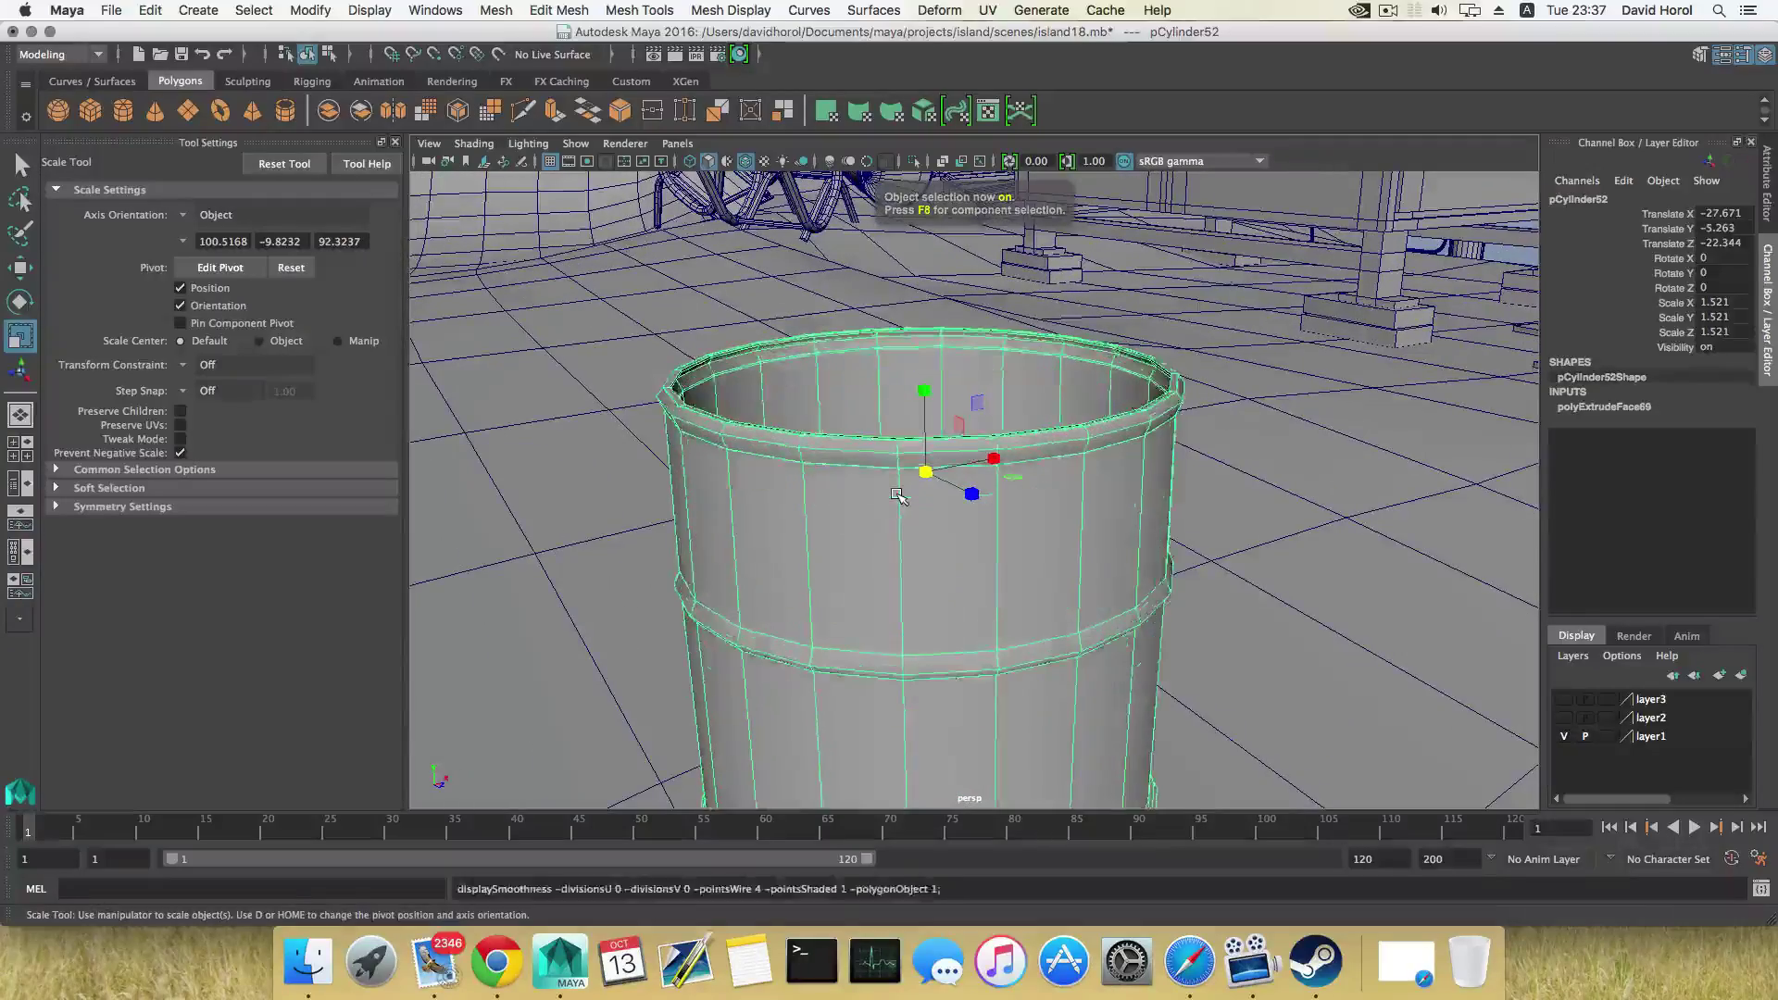
left_click_drag(896, 493, 893, 472, "alt")
middle_click_drag(892, 472, 922, 408, "alt")
scroll(968, 347, "down", 5)
left_click_drag(970, 347, 912, 518, "alt")
middle_click_drag(914, 539, 1026, 484, "alt")
key("w")
left_click_drag(1038, 500, 1250, 487)
middle_click_drag(1250, 487, 1068, 452, "alt")
left_click_drag(1068, 451, 977, 533, "alt")
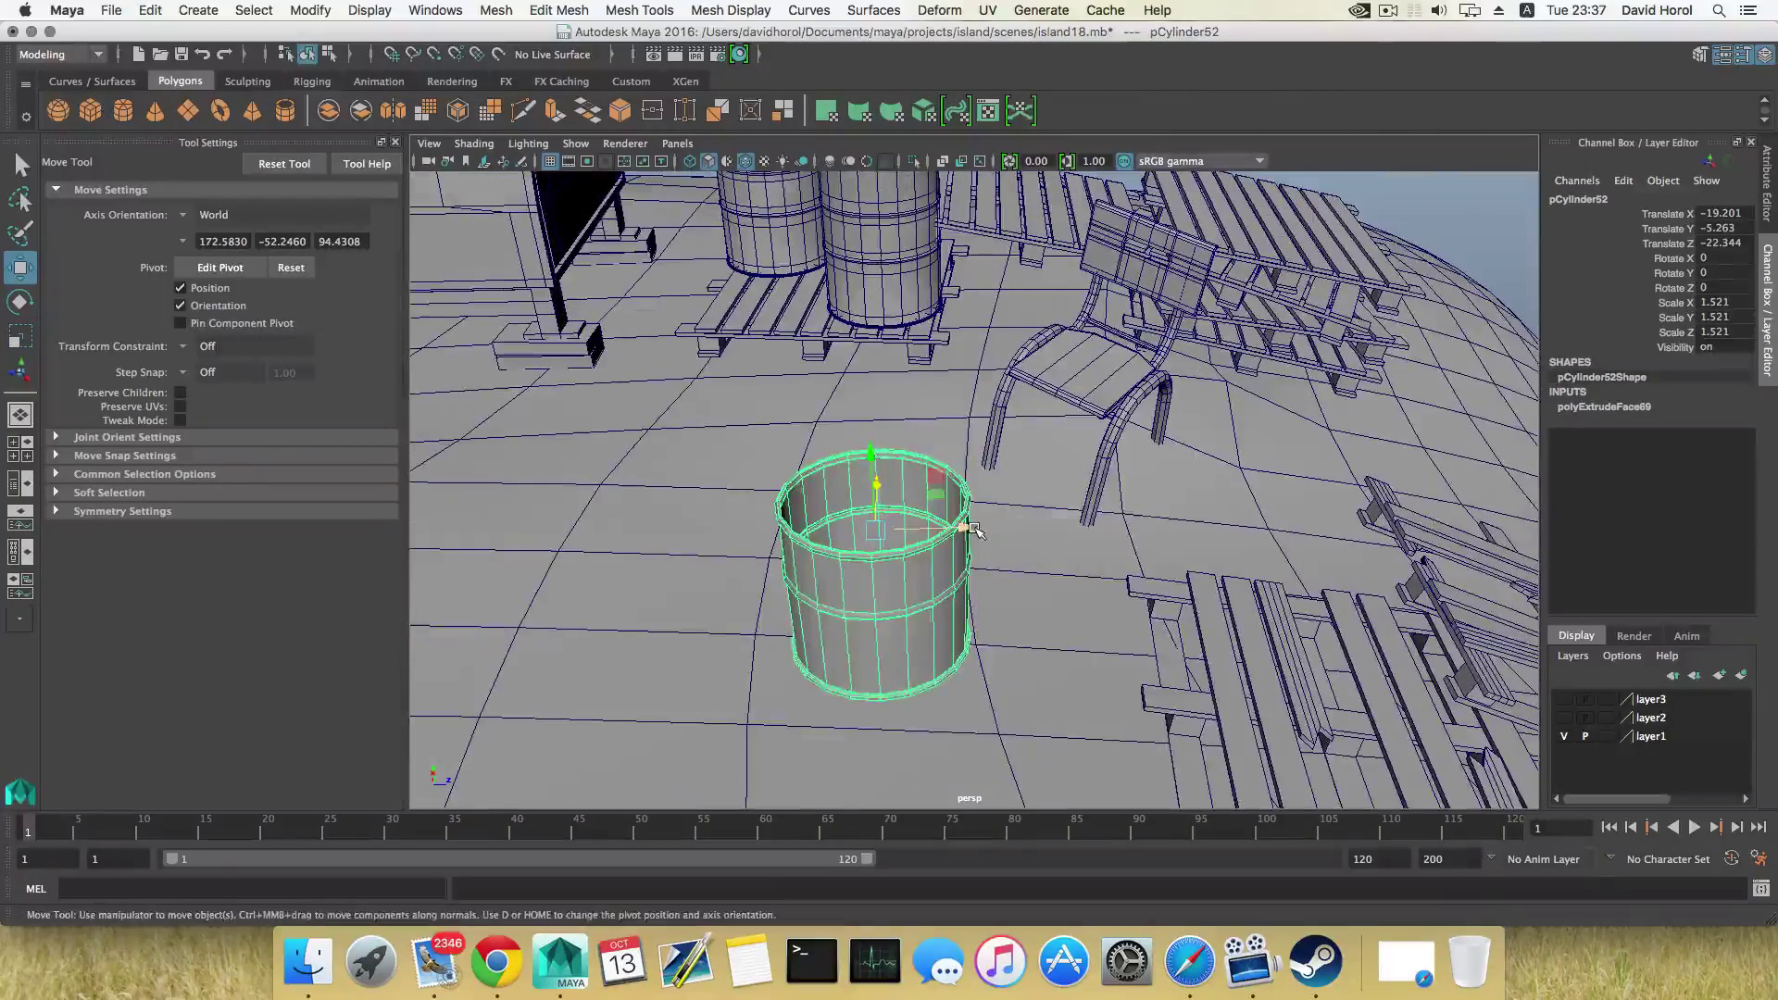
left_click_drag(1204, 533, 1254, 531)
left_click_drag(1255, 532, 867, 384, "alt")
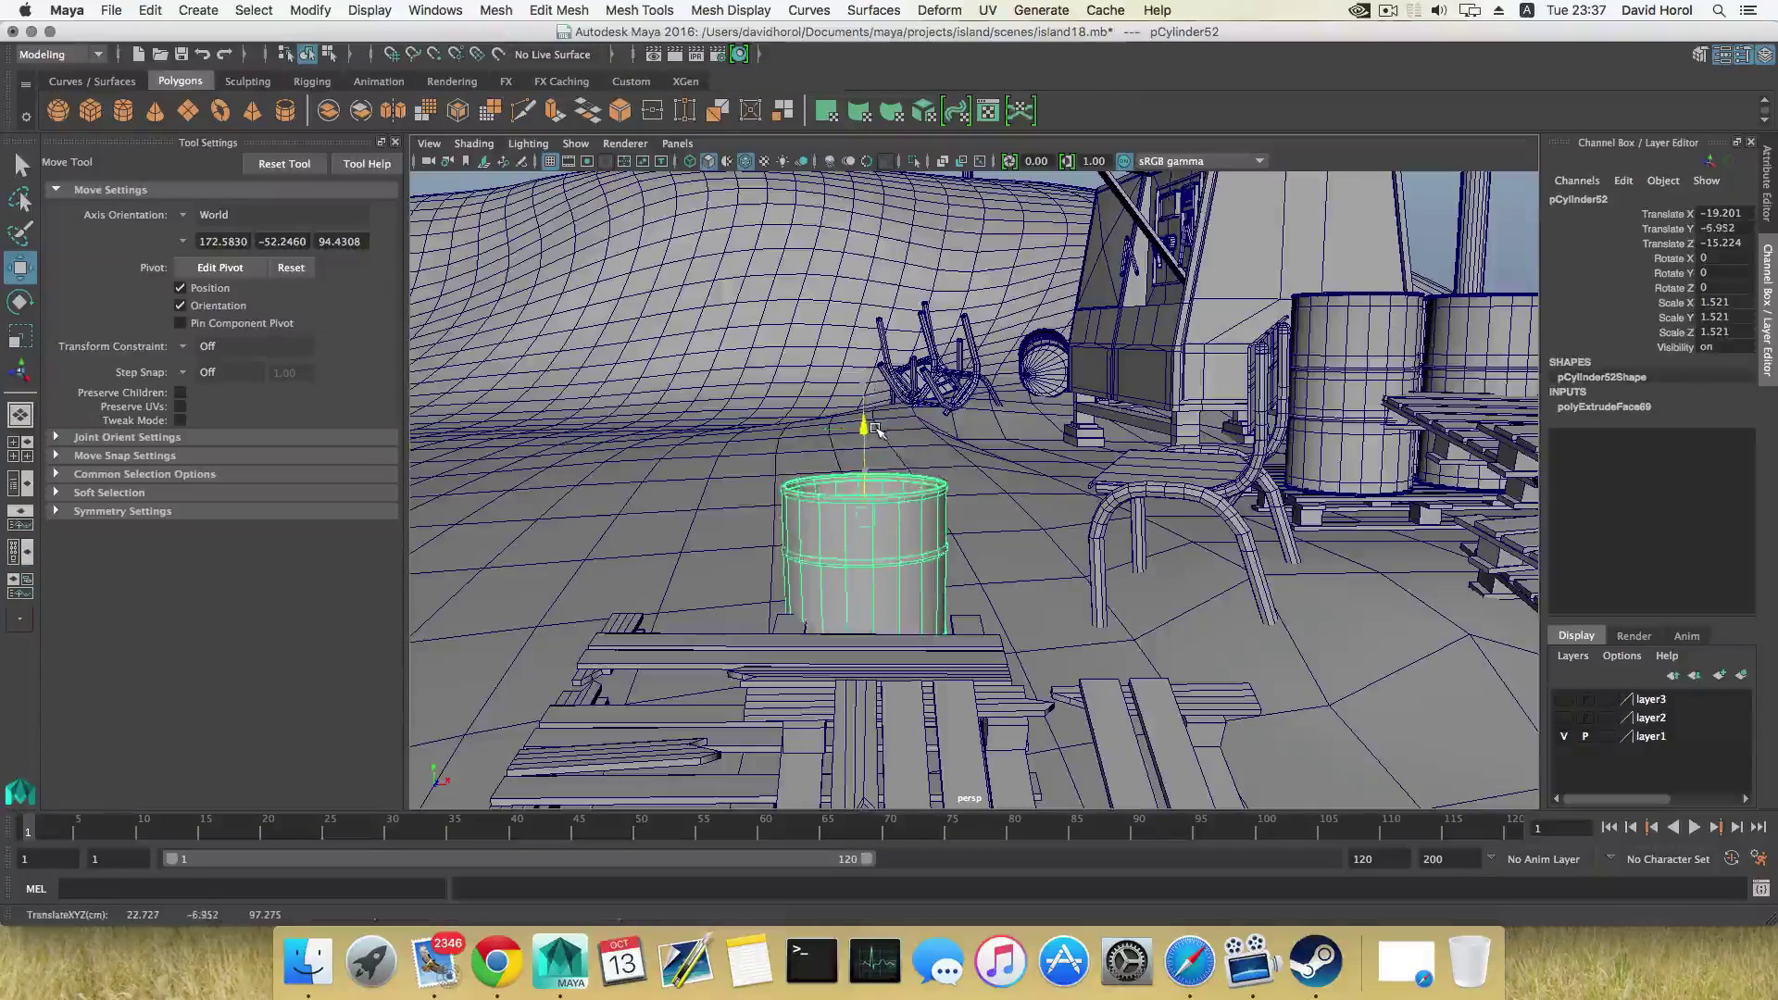
Reposition the cut-open barrel on open ground beyond the broken pallets, at about X -43.327 and Z -5.445
left_click_drag(1276, 575, 1444, 653)
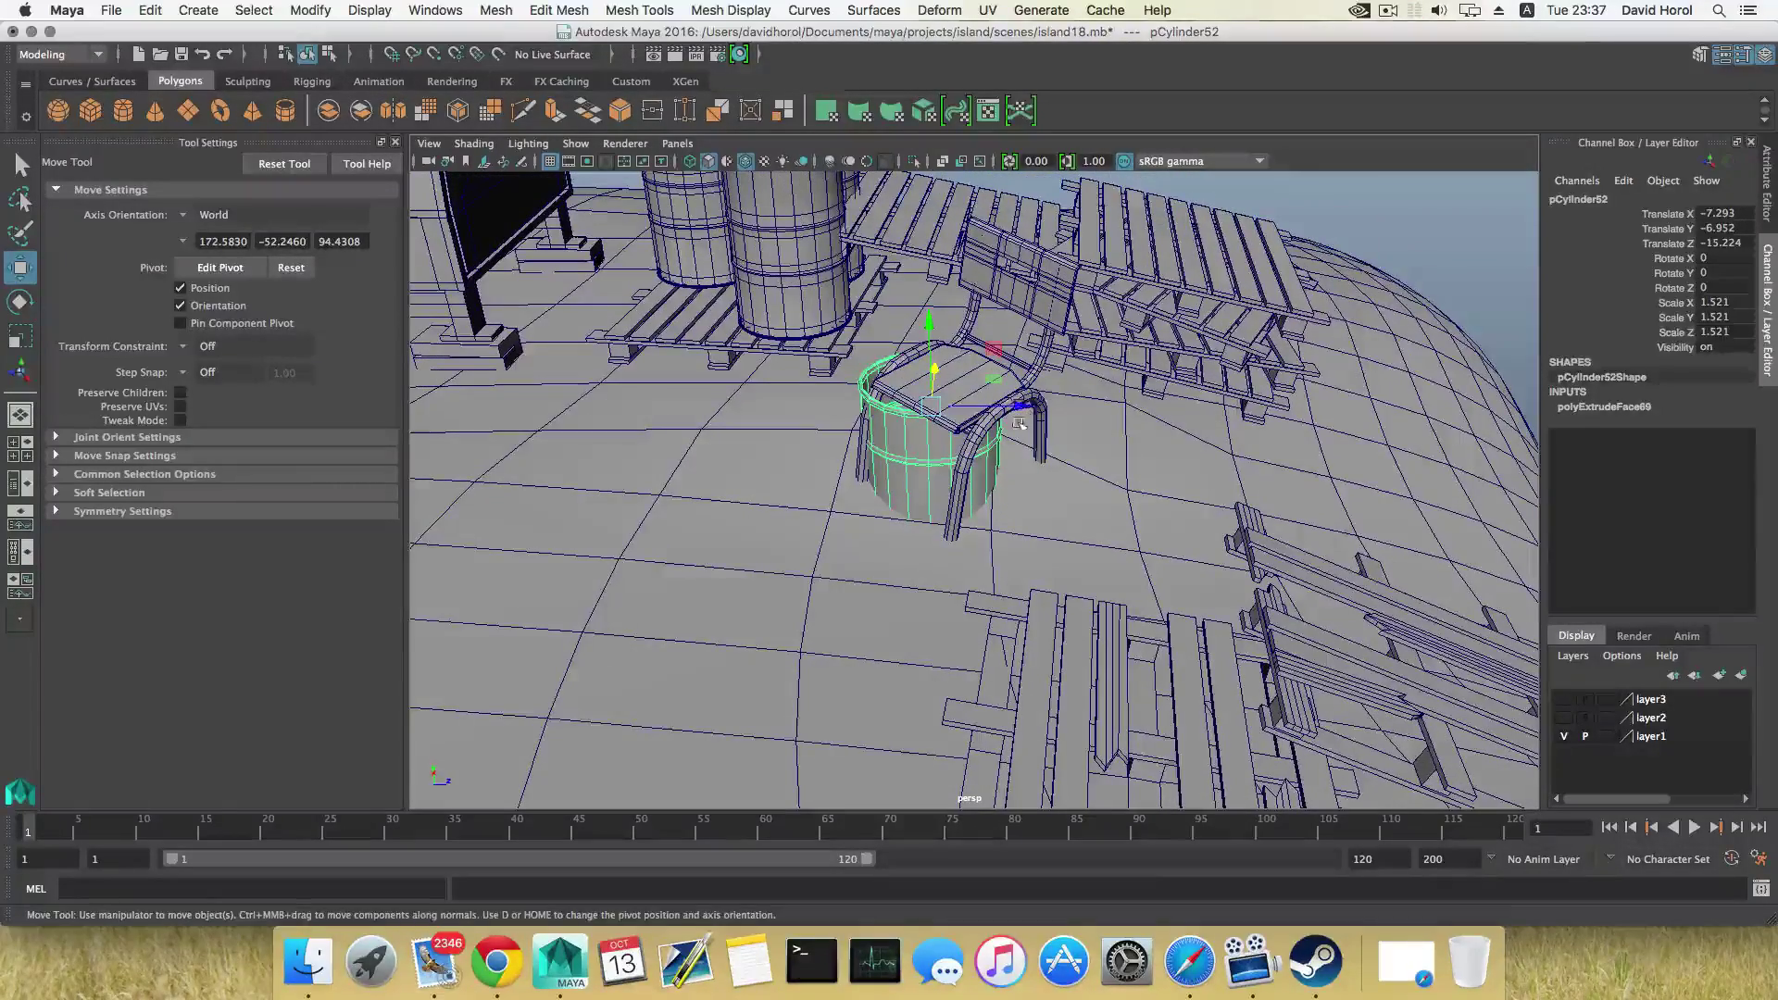
left_click_drag(1019, 423, 703, 412, "alt")
left_click_drag(1313, 525, 805, 449)
left_click_drag(969, 509, 872, 476)
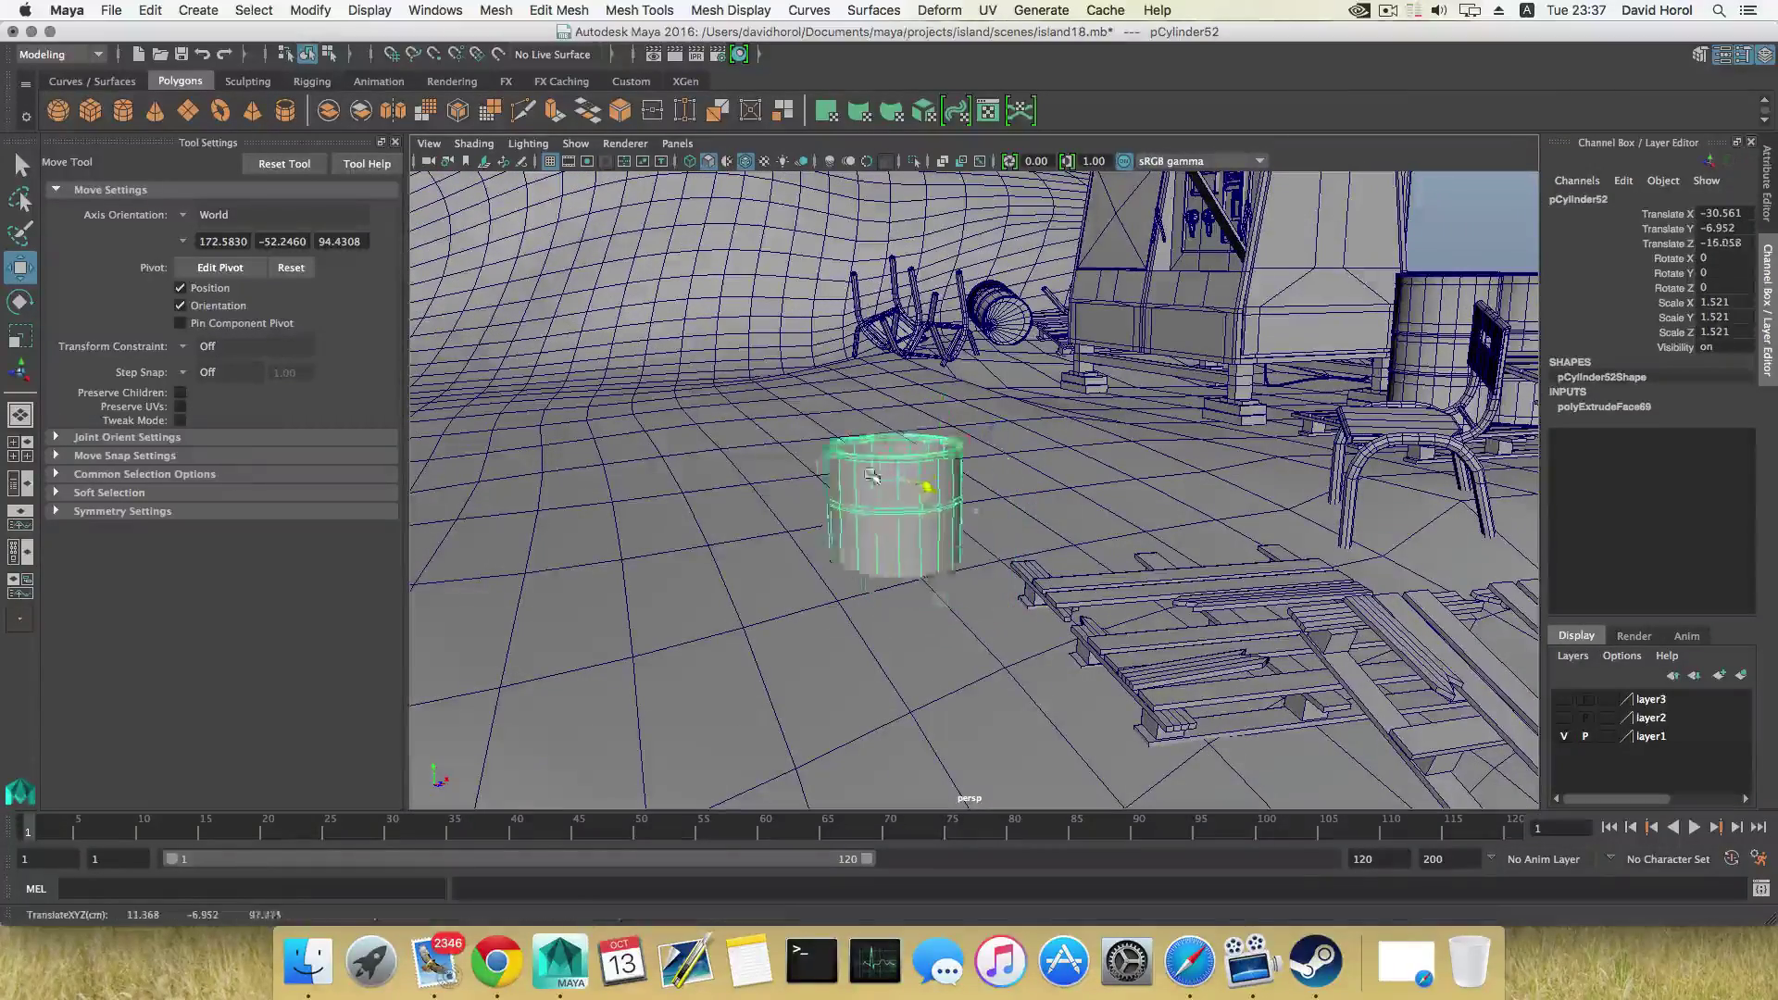
left_click_drag(903, 561, 916, 566)
left_click_drag(916, 566, 1294, 546, "alt")
left_click_drag(1093, 515, 979, 268)
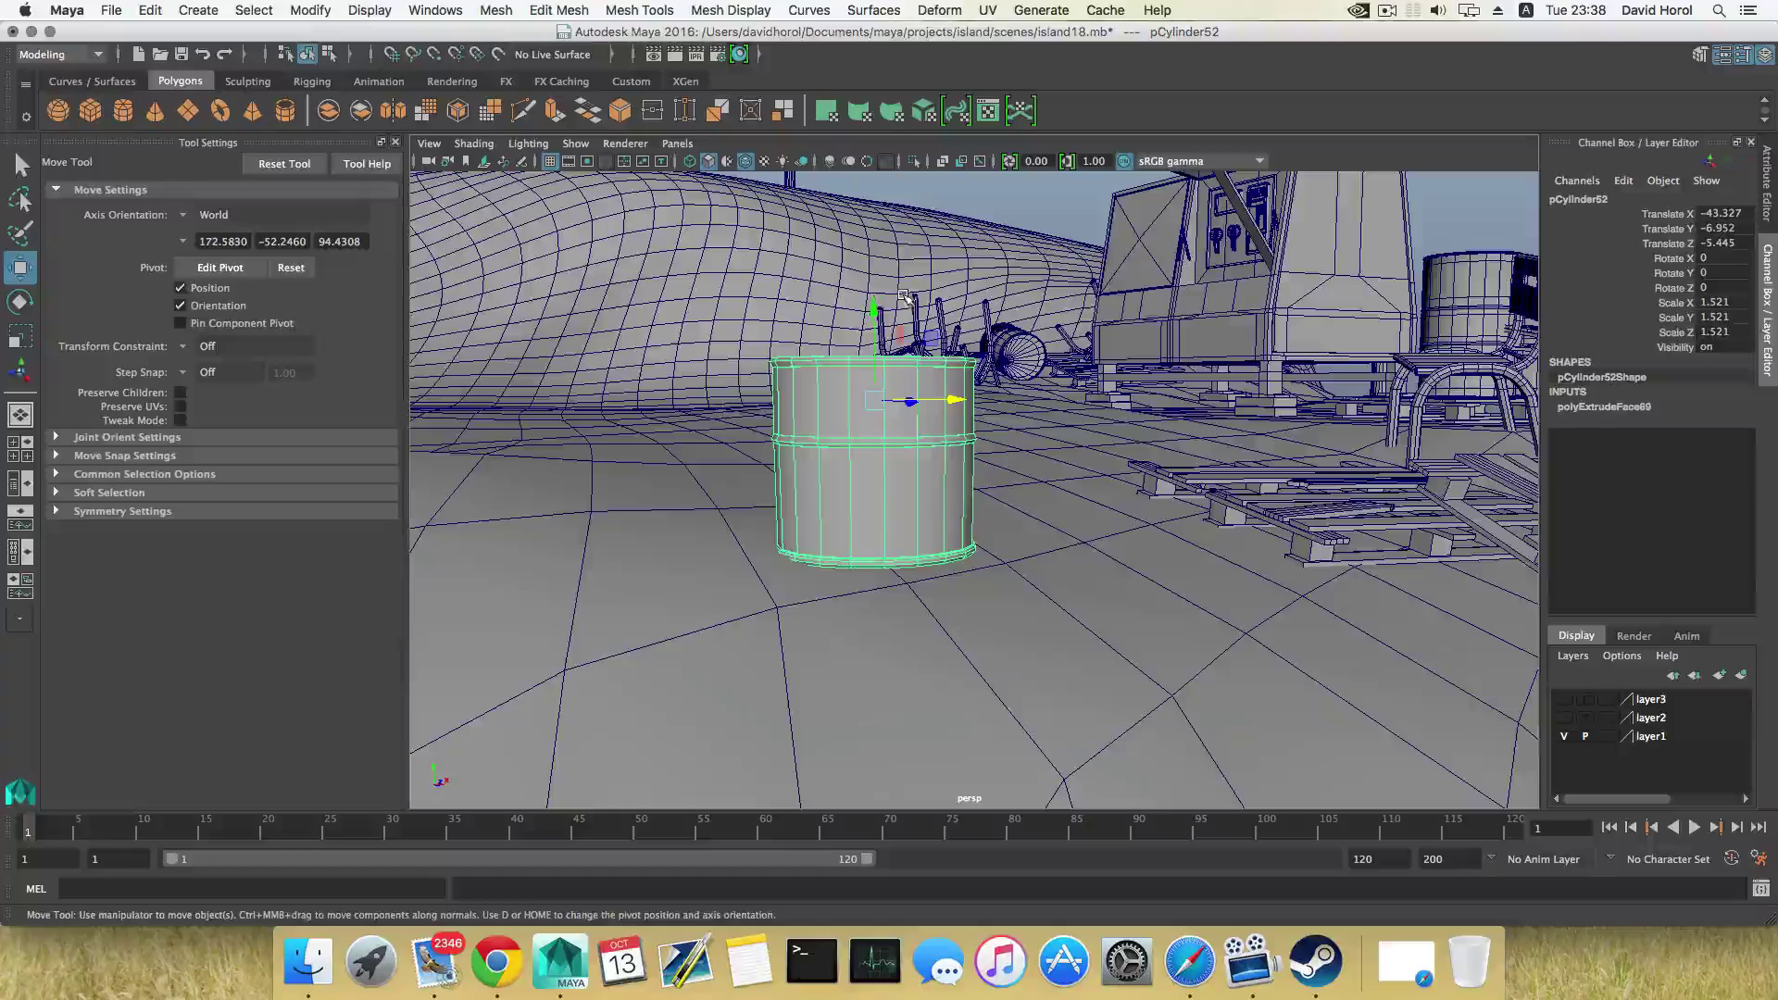
Tilt the cut-open barrel about 8.605 degrees around X to match the slope and set its height to about Y -6.822
left_click_drag(877, 371, 1027, 416, "alt")
key("e")
left_click_drag(1067, 342, 1063, 379)
key("w")
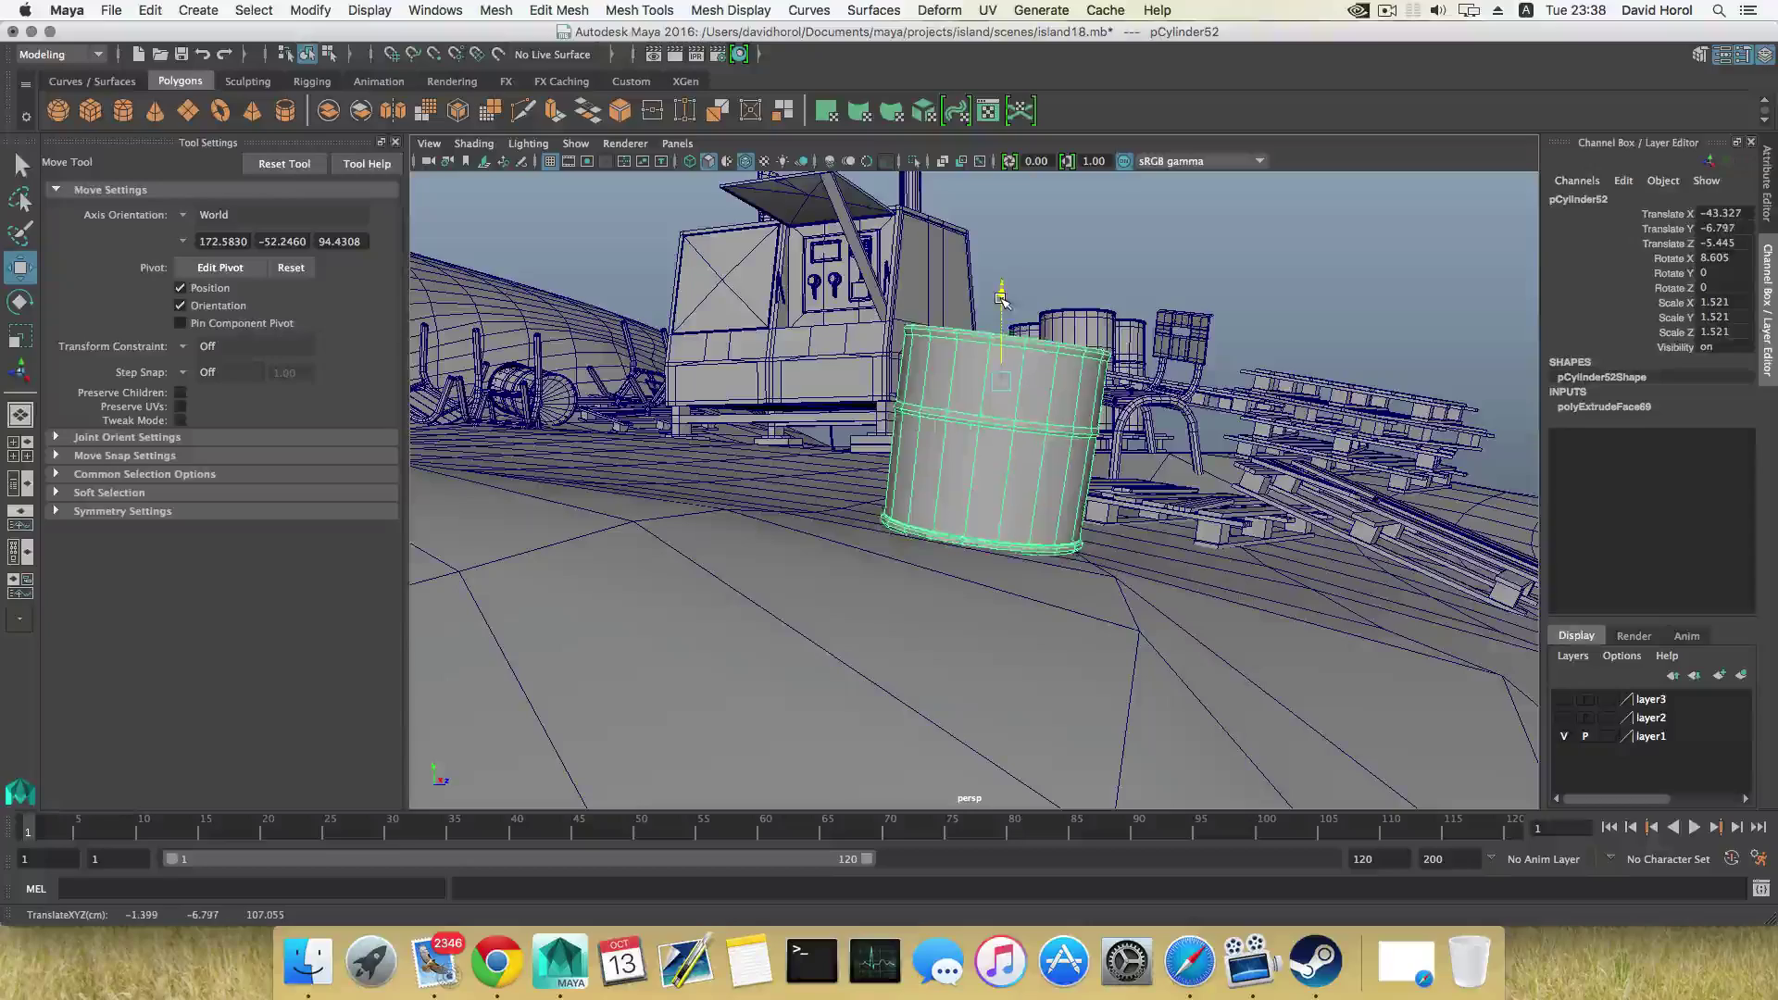
left_click_drag(1001, 299, 891, 386, "alt")
Tilt the barrel to about -2.894 degrees around Z and settle it on the terrain at about X -41.57, Y -7.046
key("e")
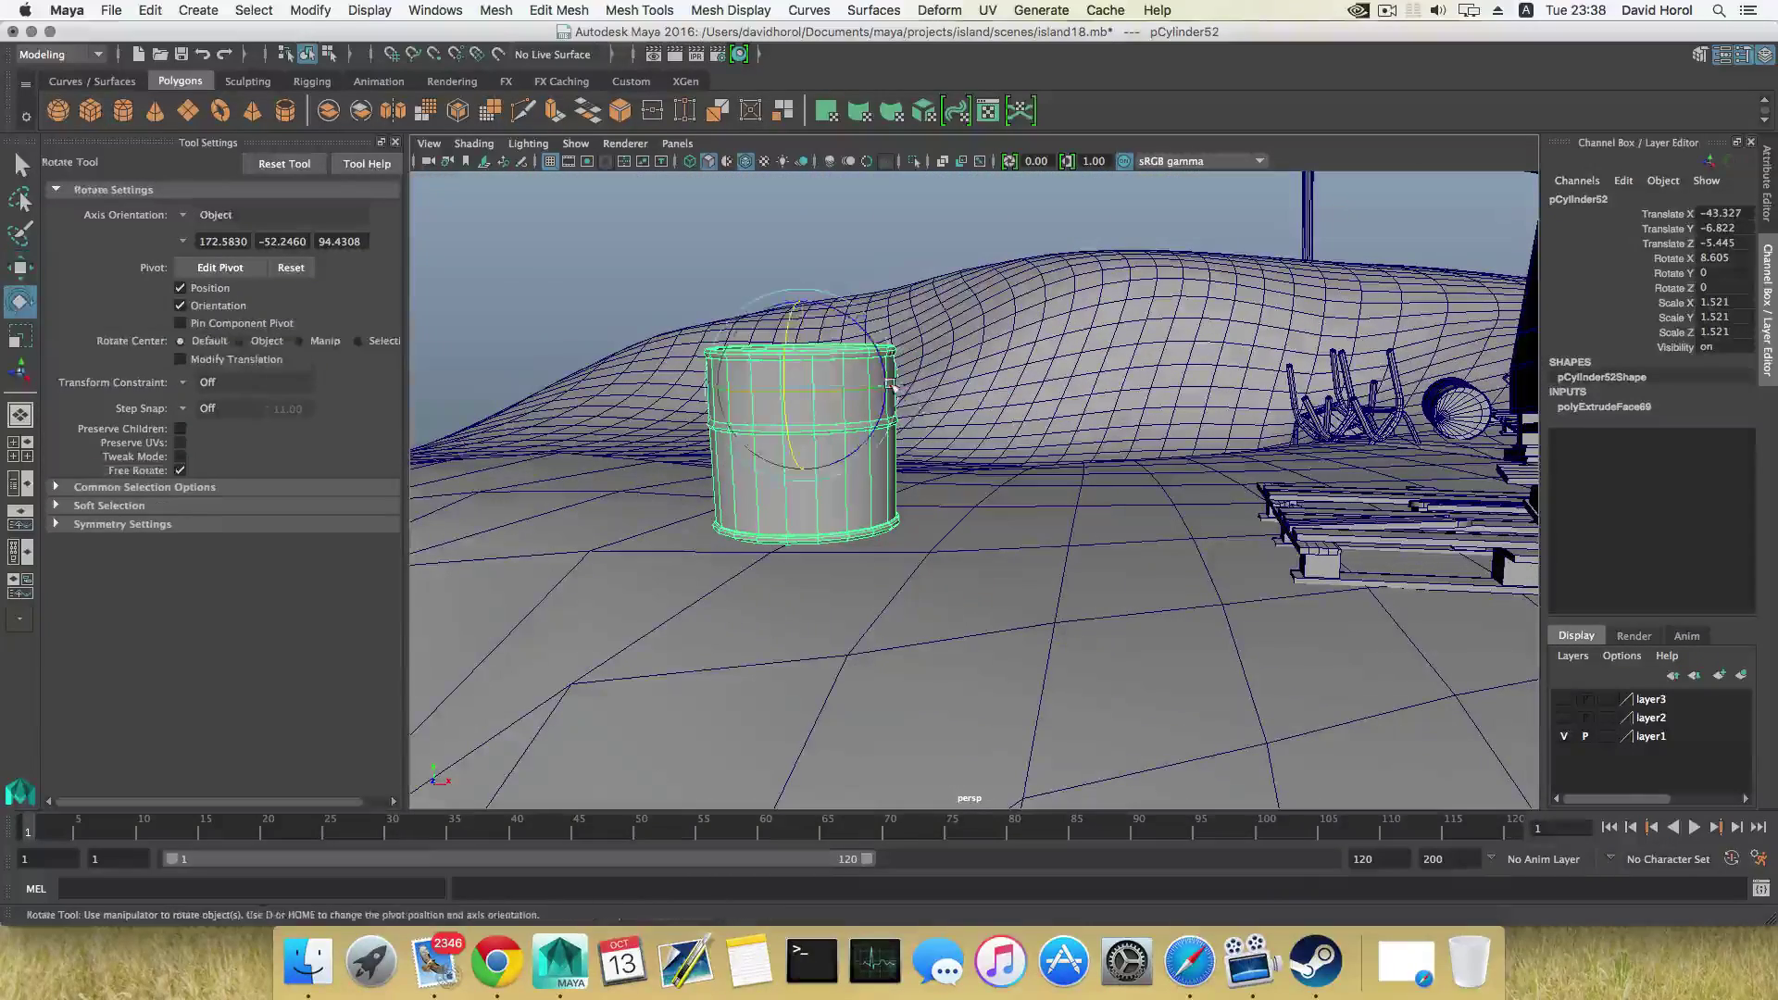
left_click(879, 370)
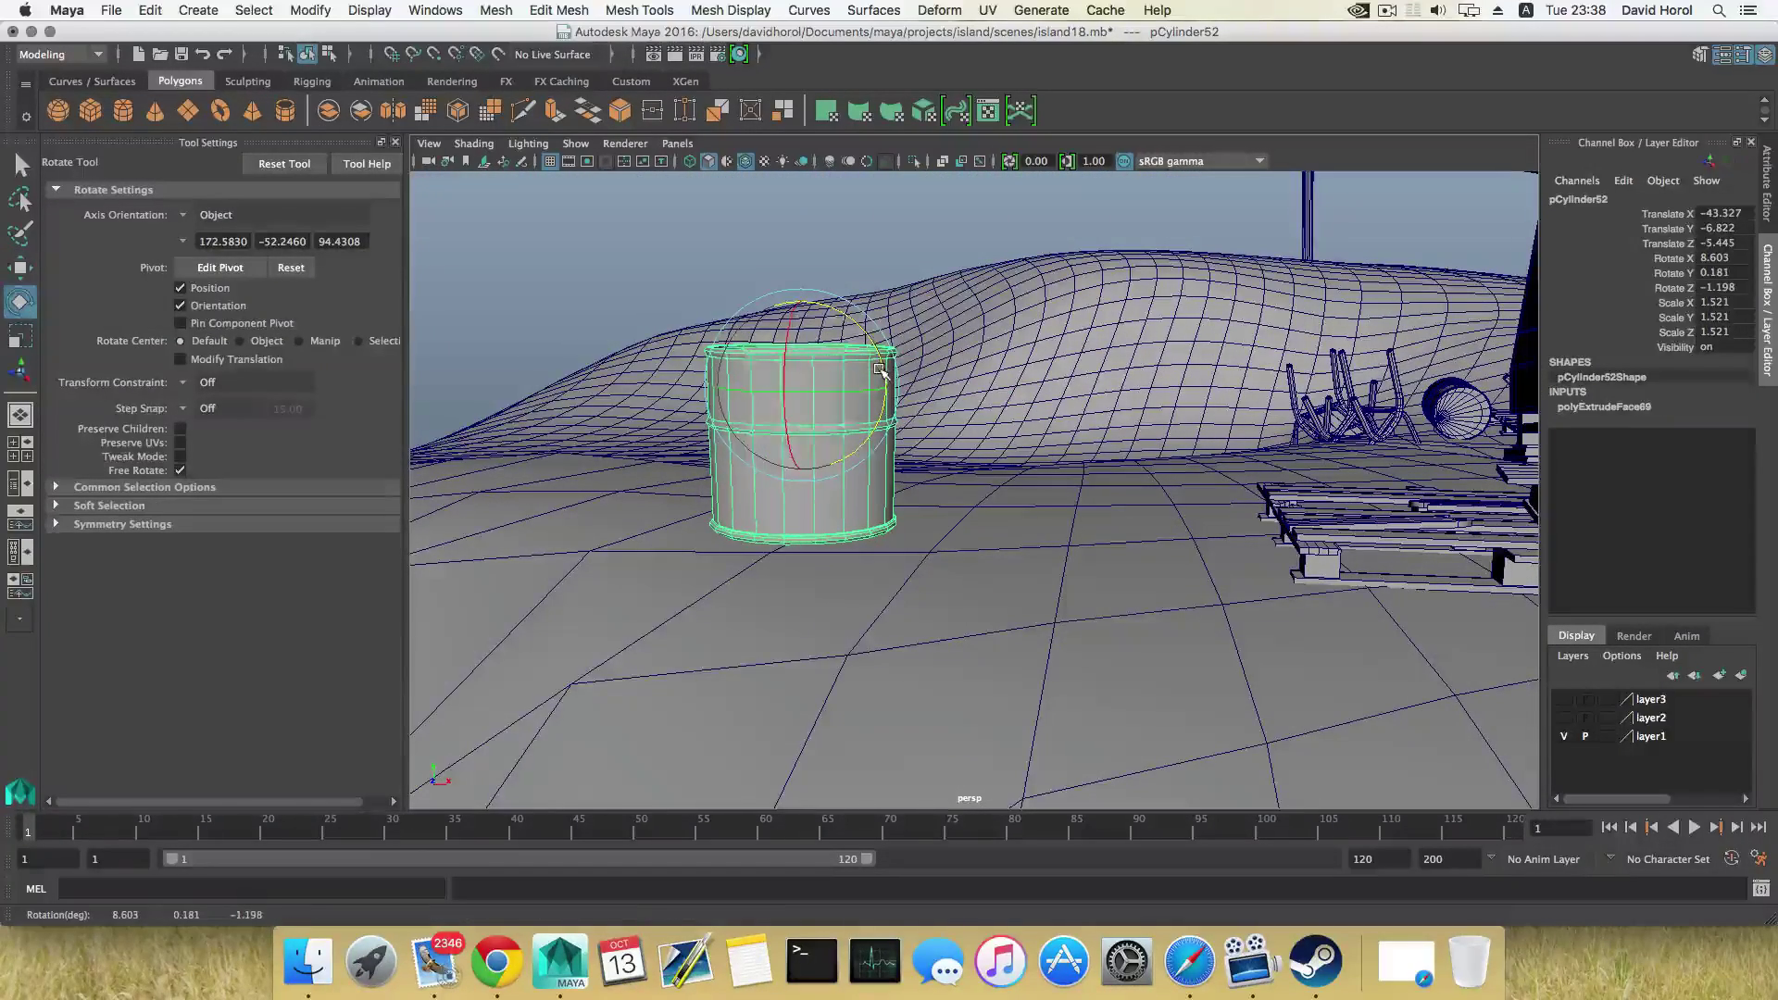
key("w")
left_click_drag(803, 305, 953, 396)
key("e")
key("w")
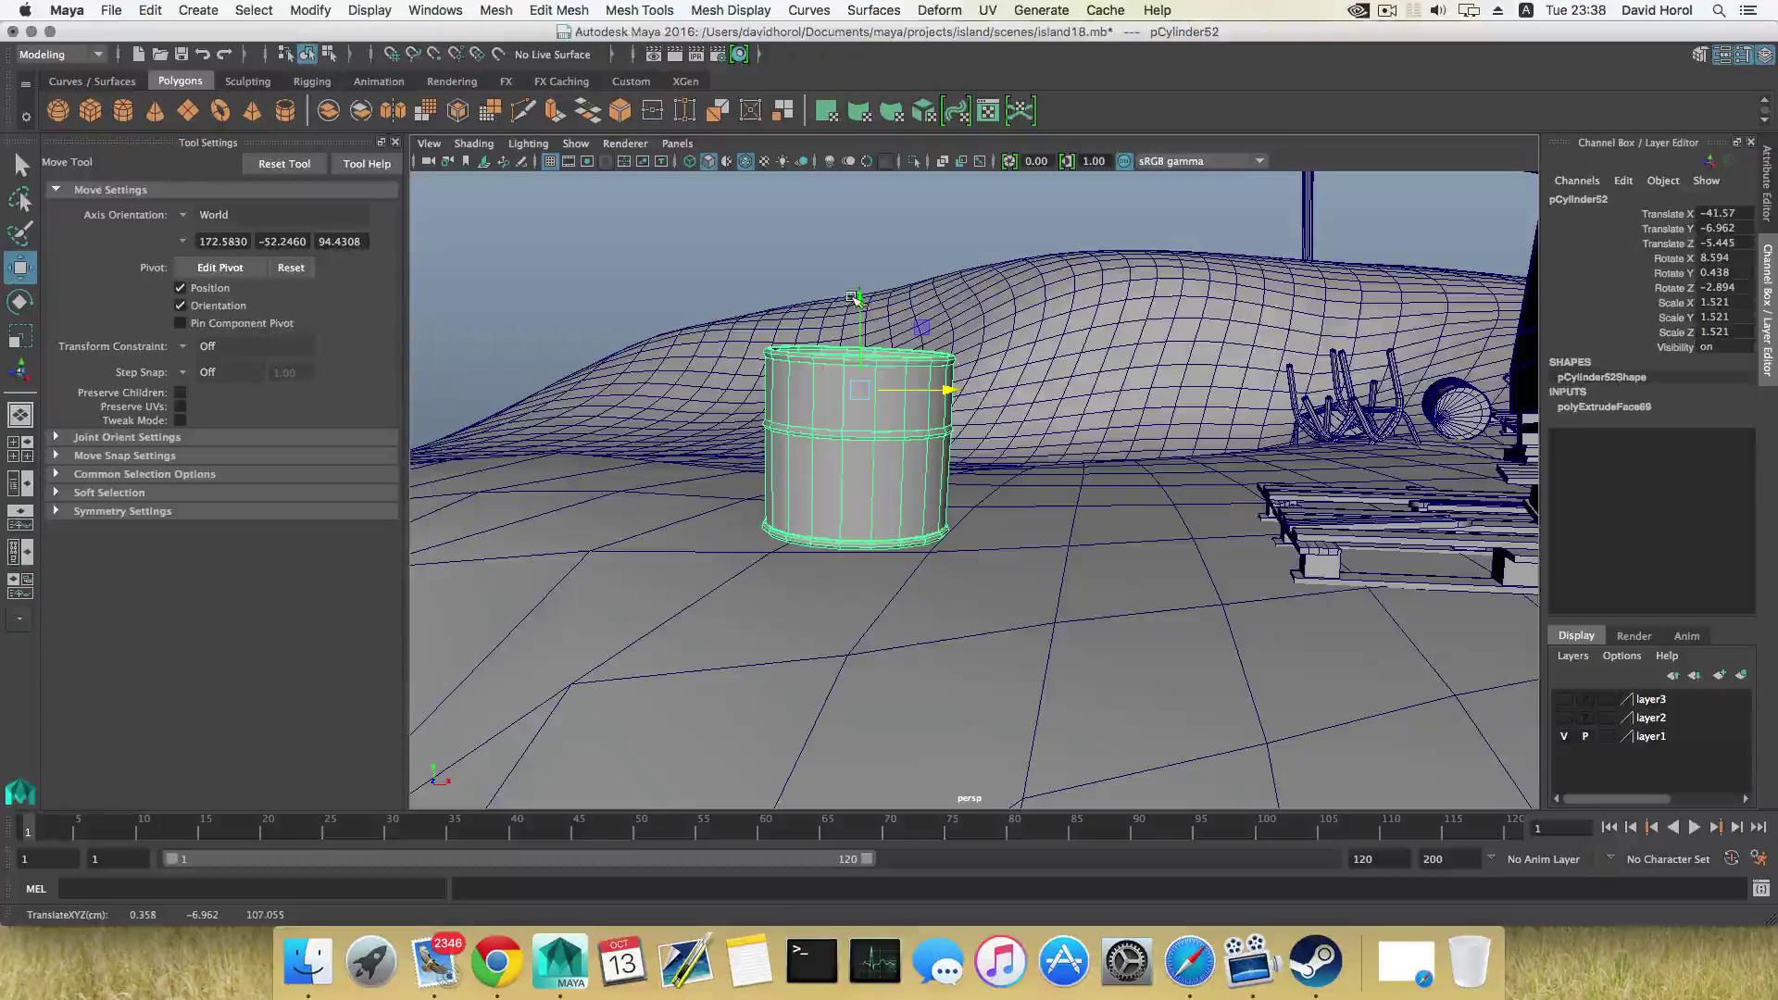
left_click(858, 302)
key("super+z")
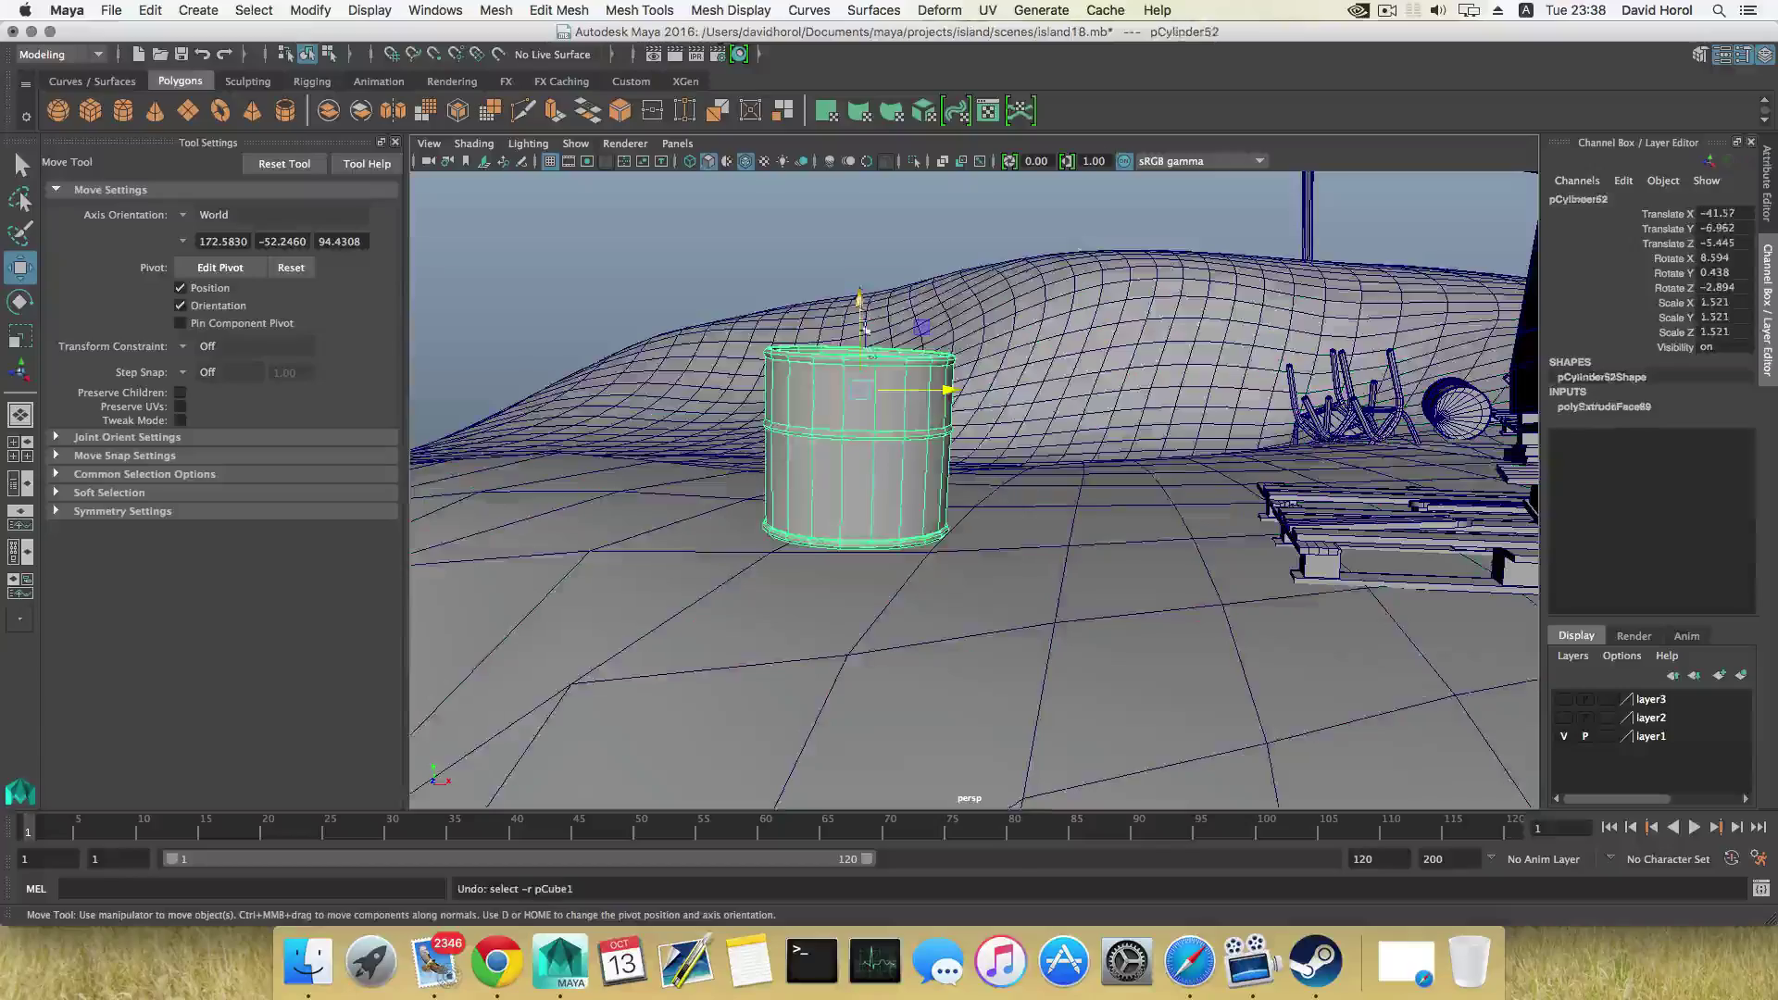
left_click_drag(859, 299, 861, 303)
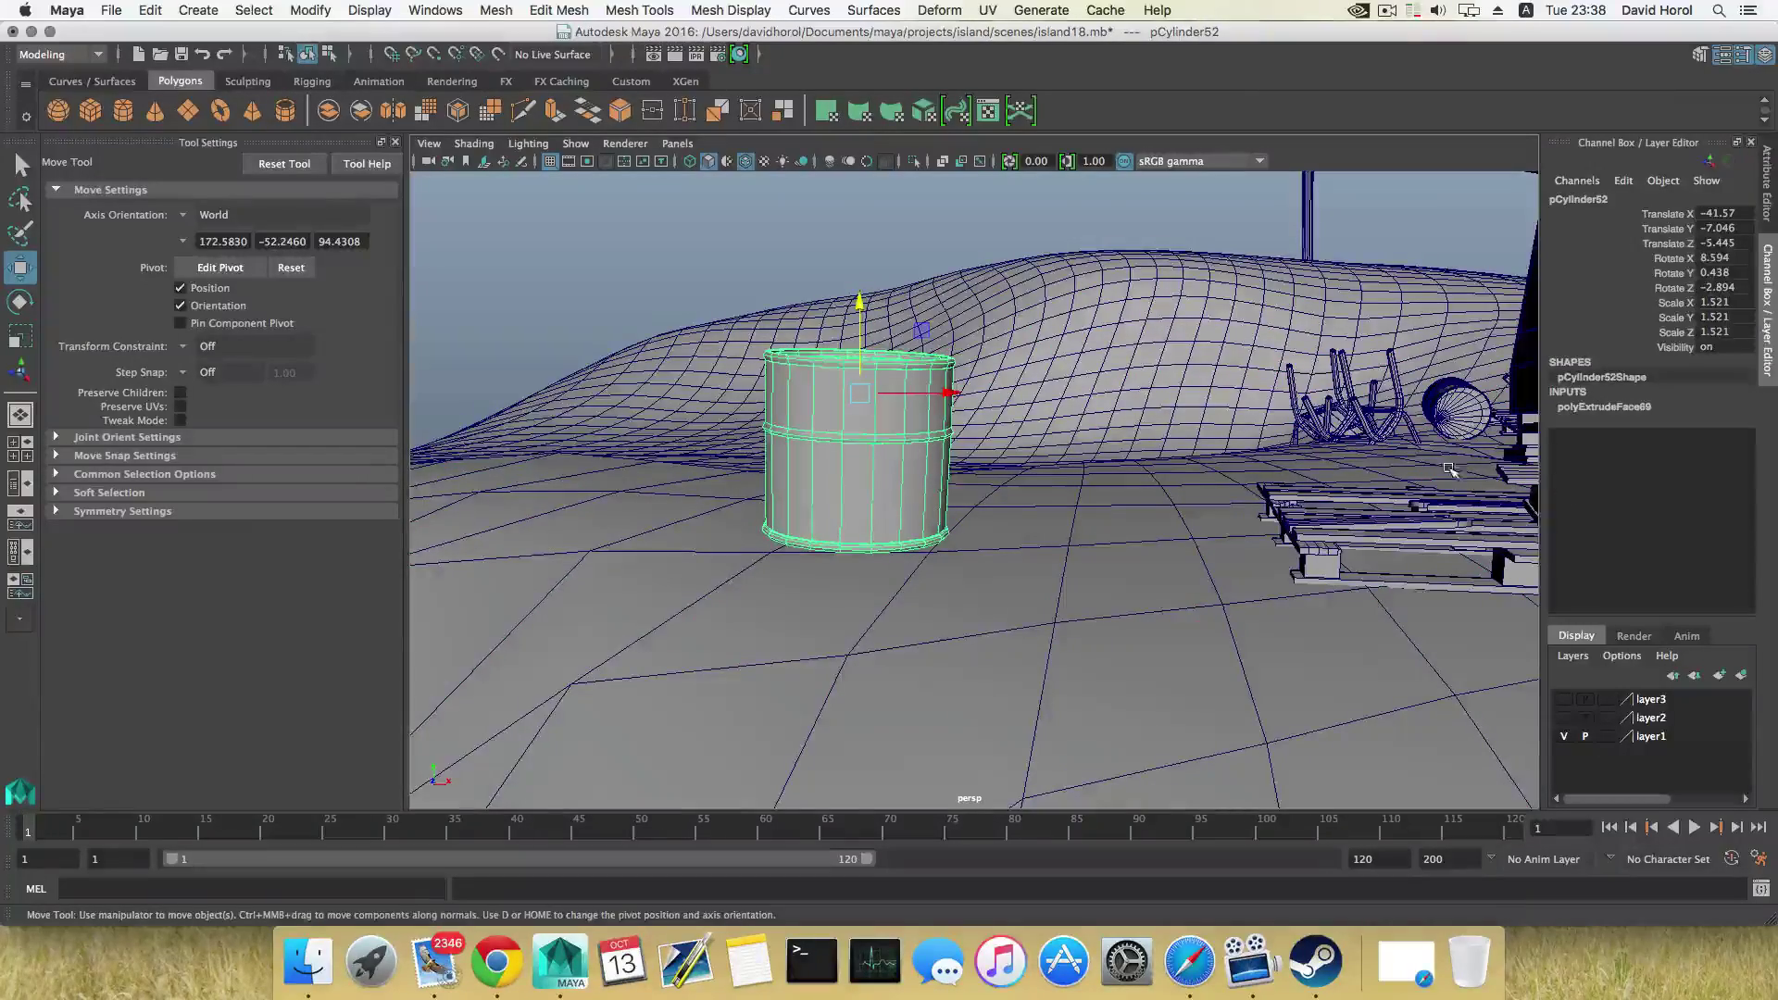
Center the pivot of the front broken pallet and move a duplicate along X toward the cut-open barrel, to about X -18.662
scroll(1269, 466, "down", 2)
left_click_drag(1215, 452, 1144, 565, "alt")
left_click(1114, 470)
left_click(1144, 569)
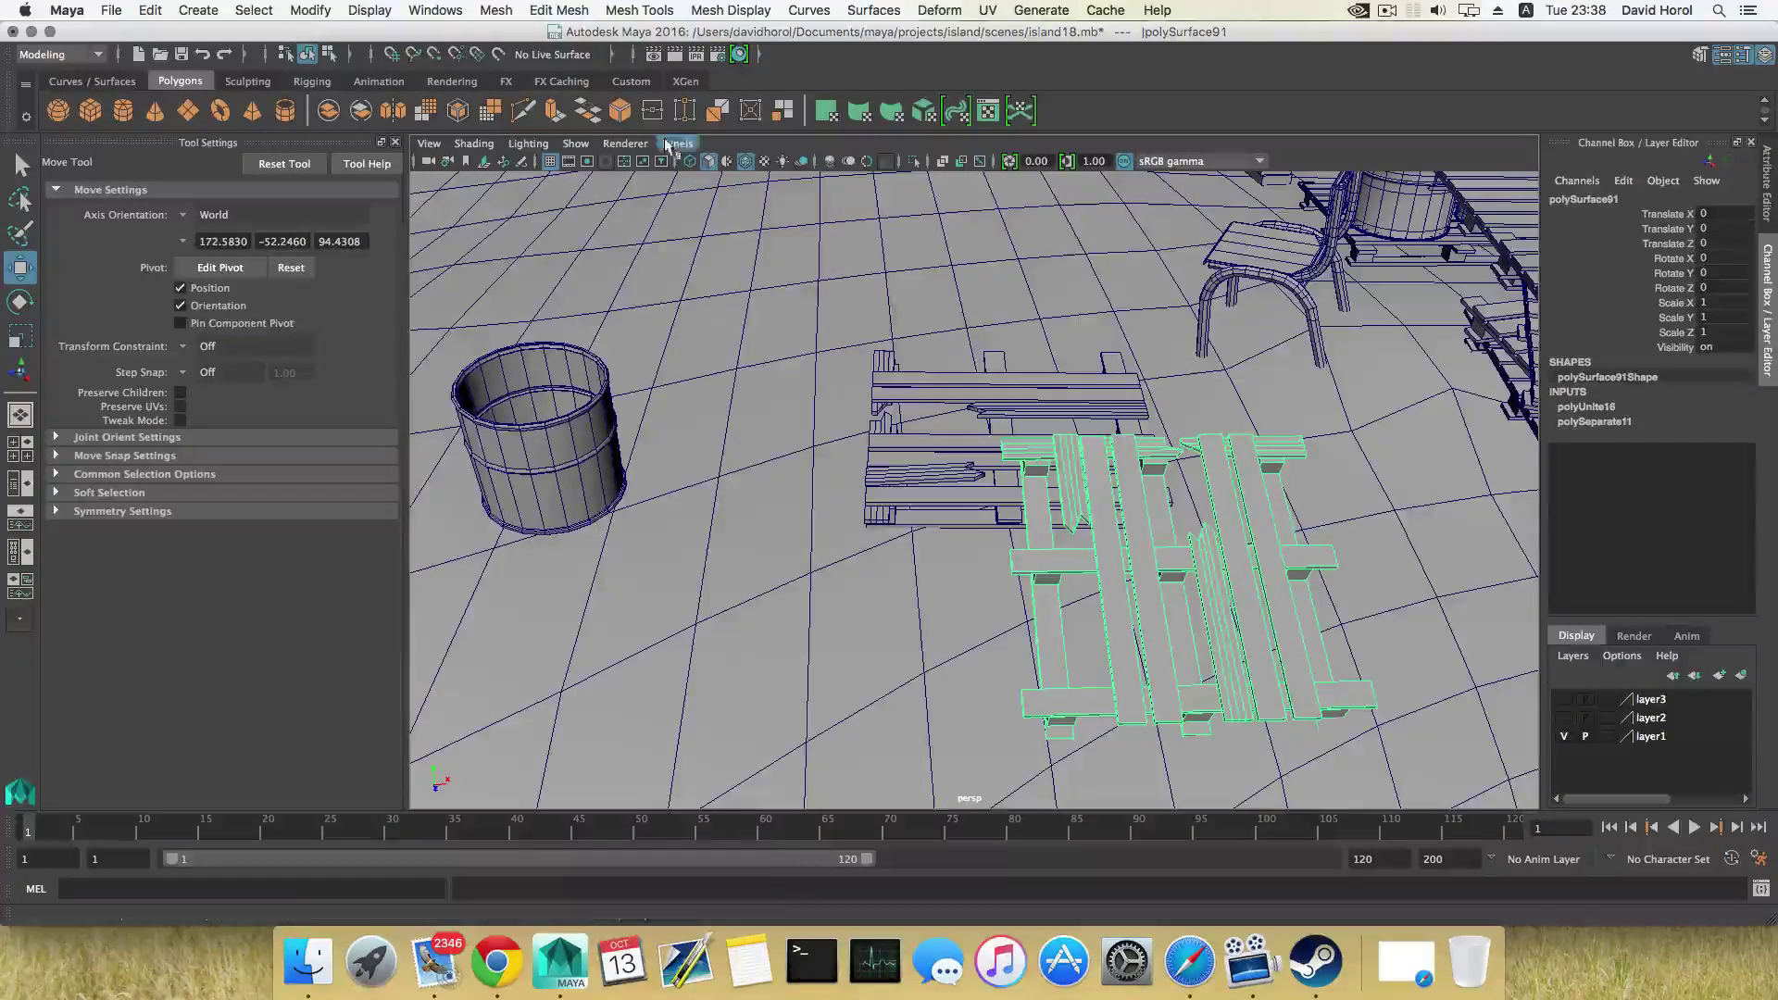
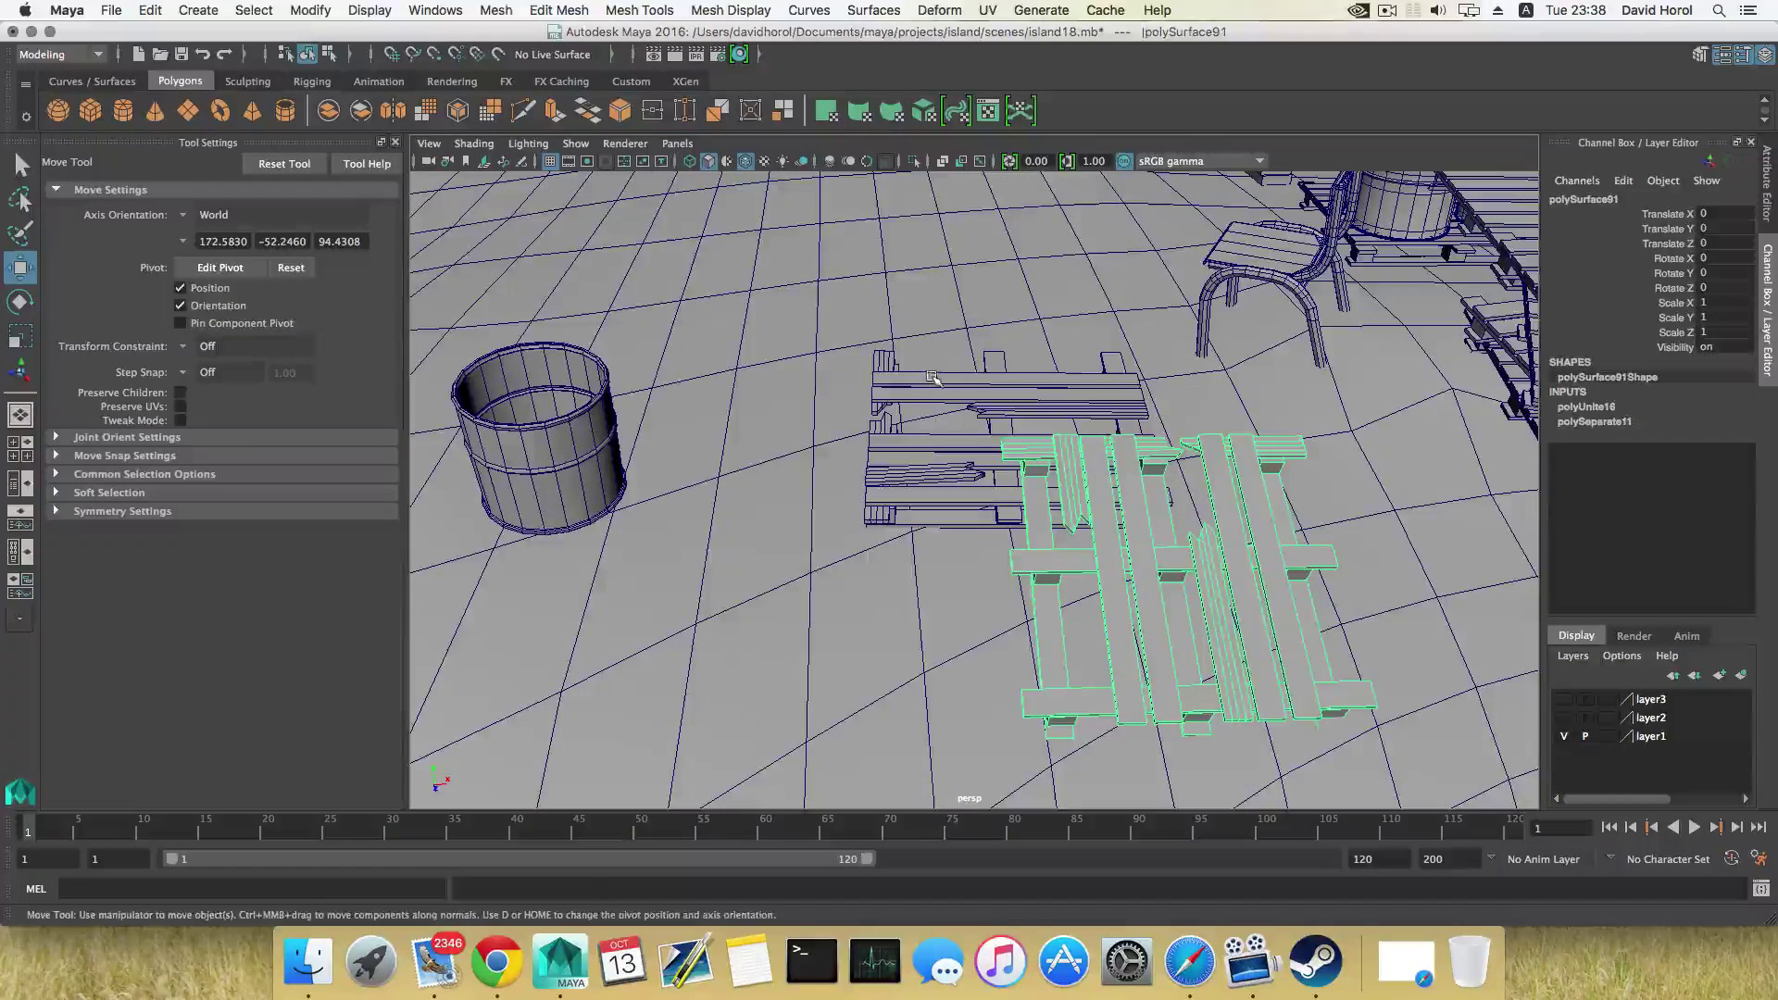
key("super+d")
key("super+z")
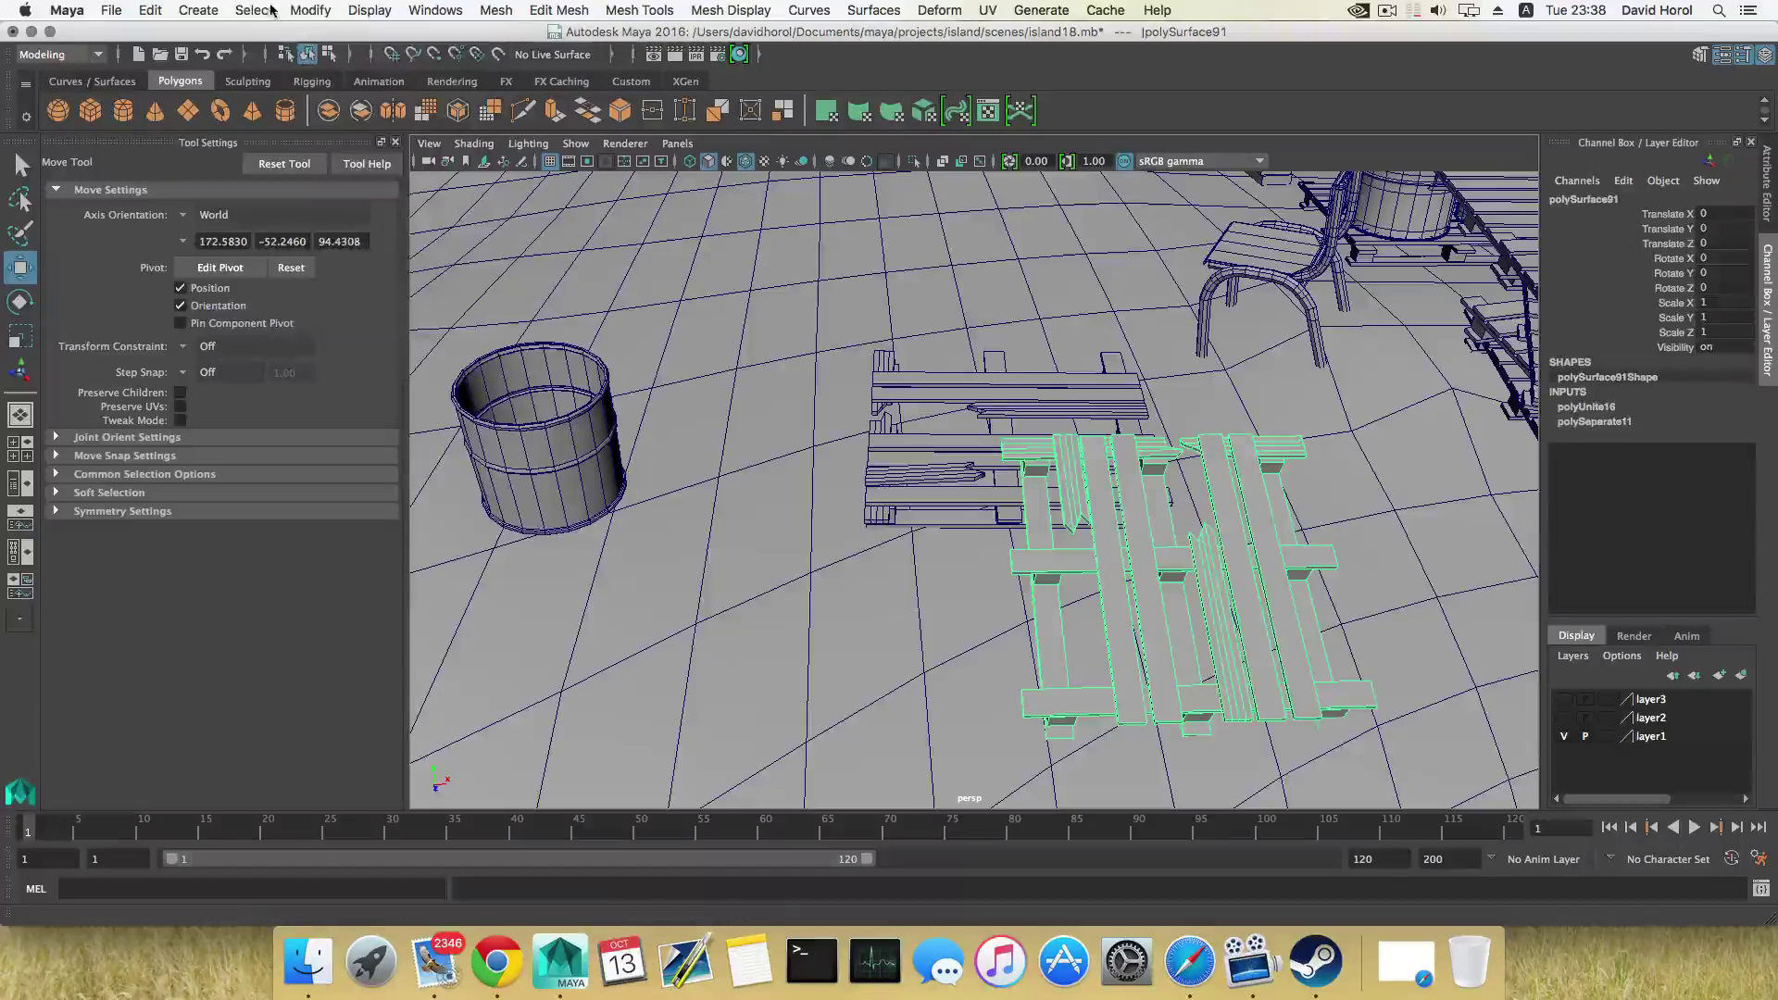
left_click(308, 10)
left_click(382, 134)
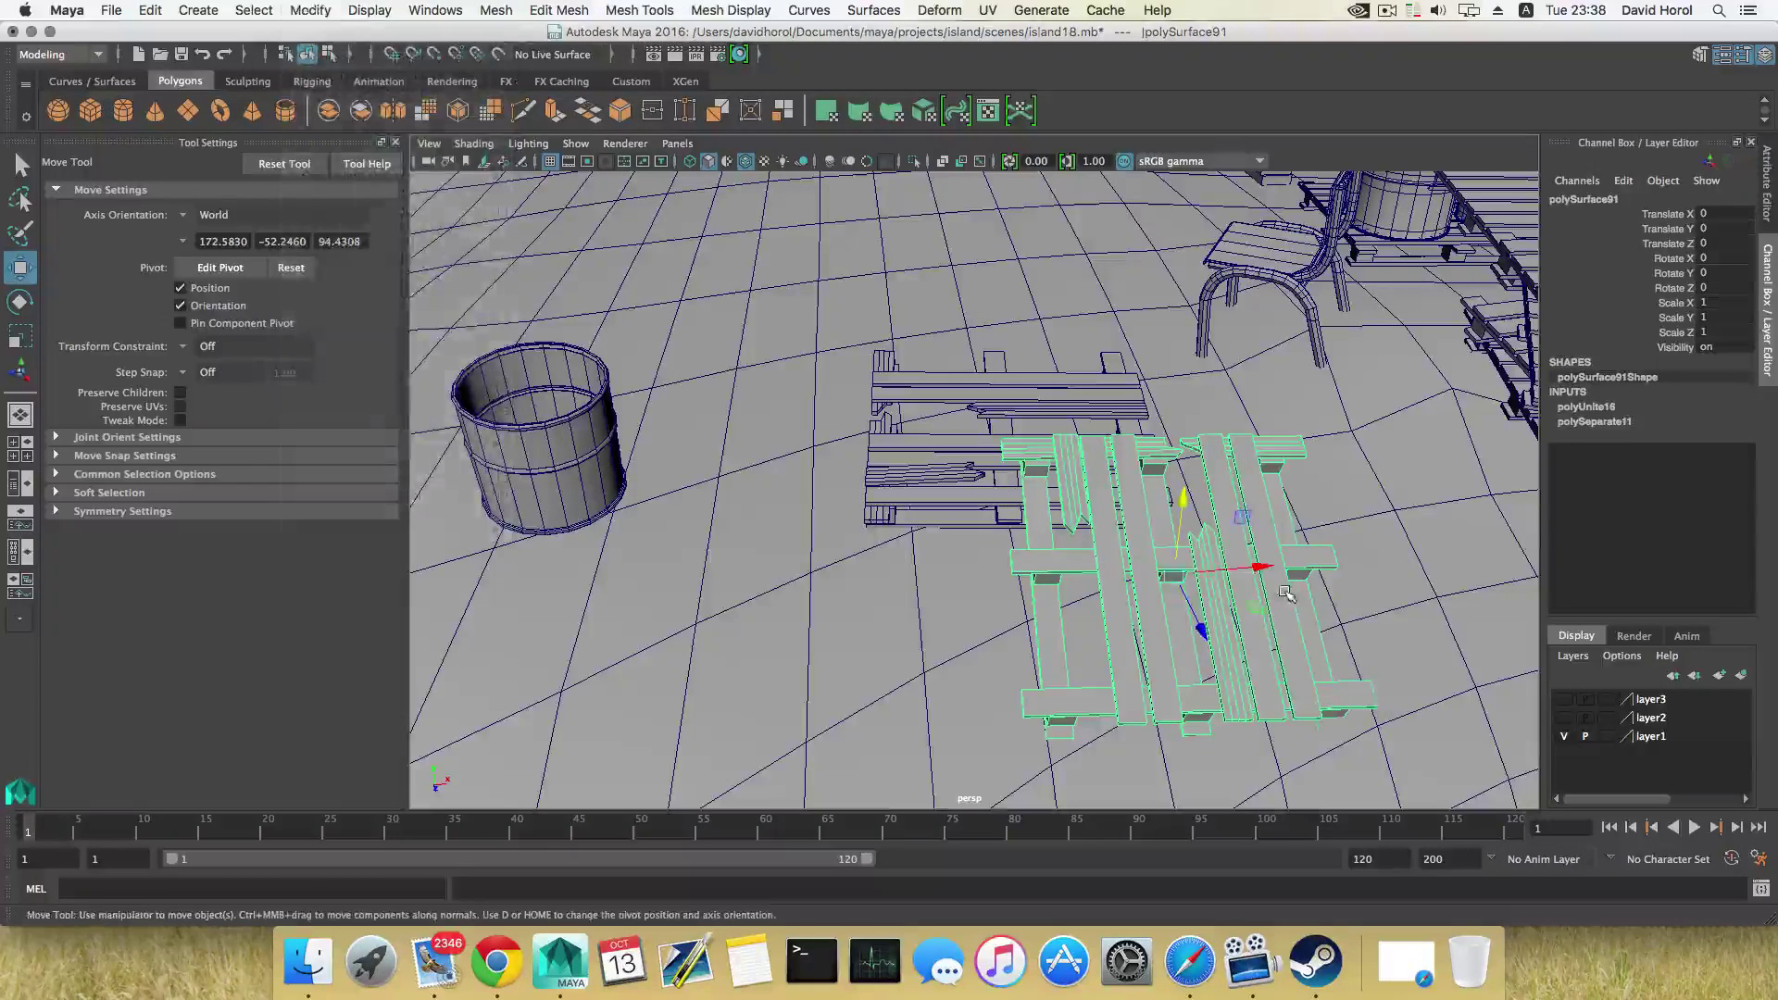
left_click_drag(1282, 597, 787, 630)
middle_click_drag(786, 631, 1051, 584, "alt")
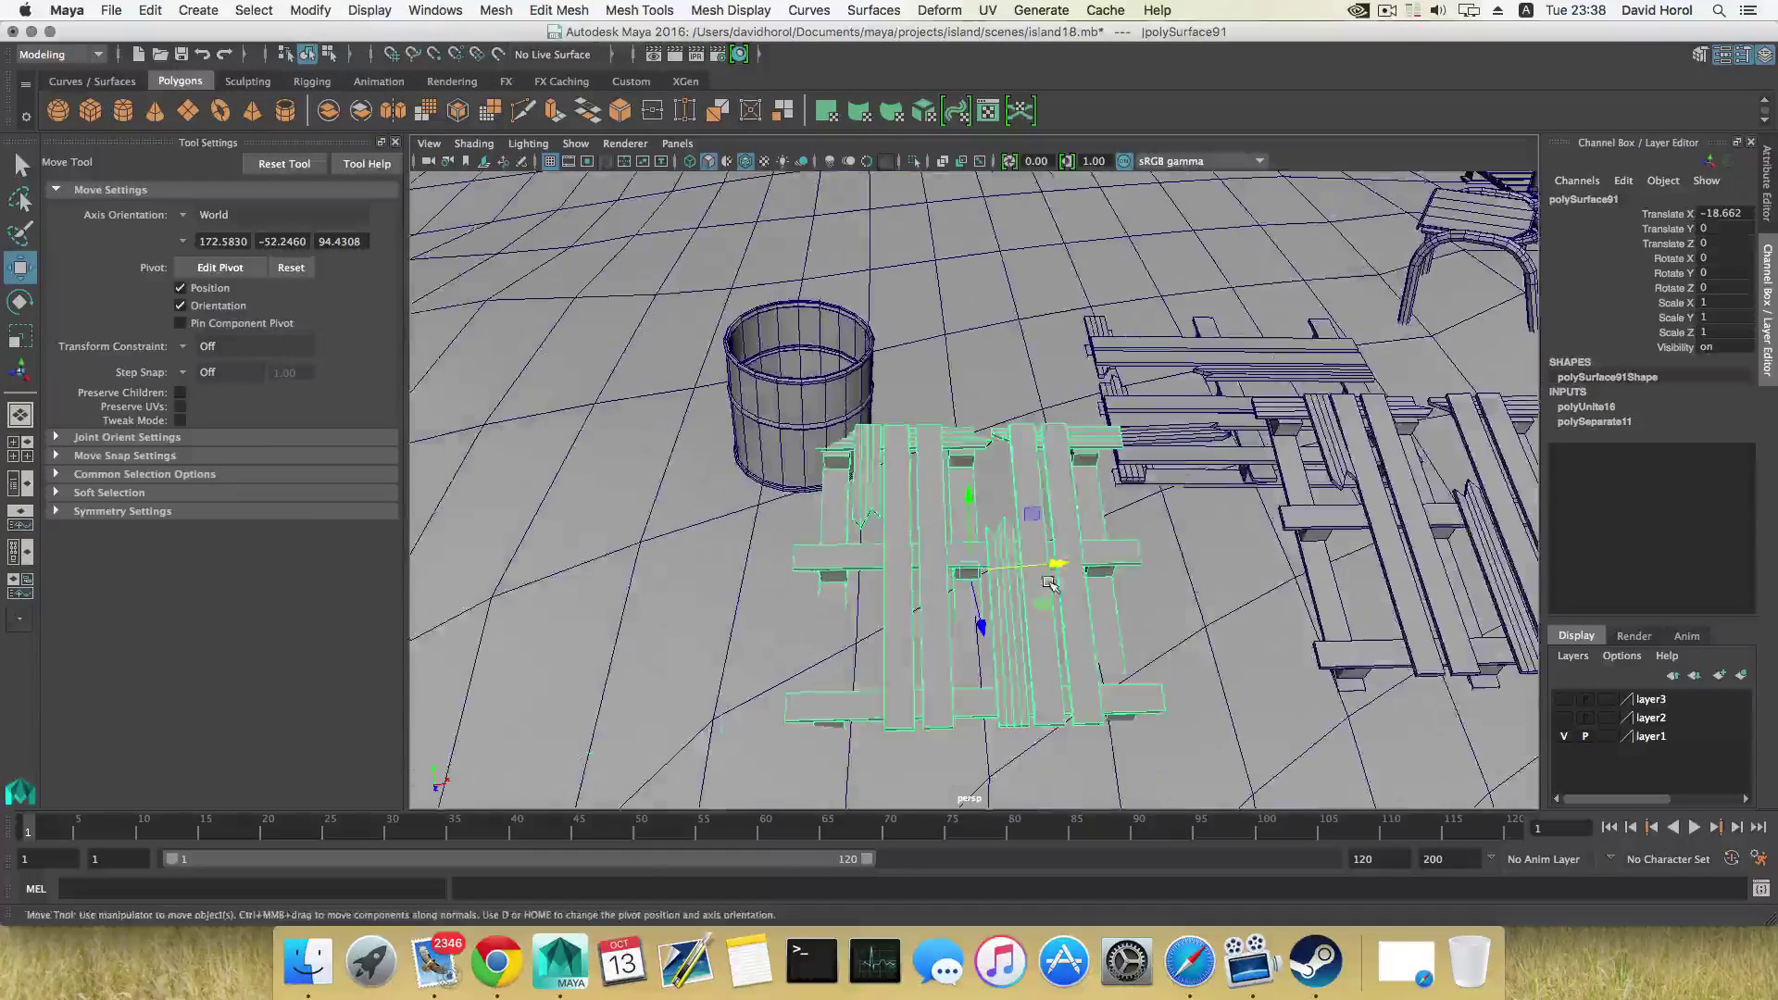
Move the duplicated broken pallet along X to about -33.839 and separate it into individual pieces
left_click_drag(1052, 562, 629, 597)
middle_click_drag(602, 579, 878, 536, "alt")
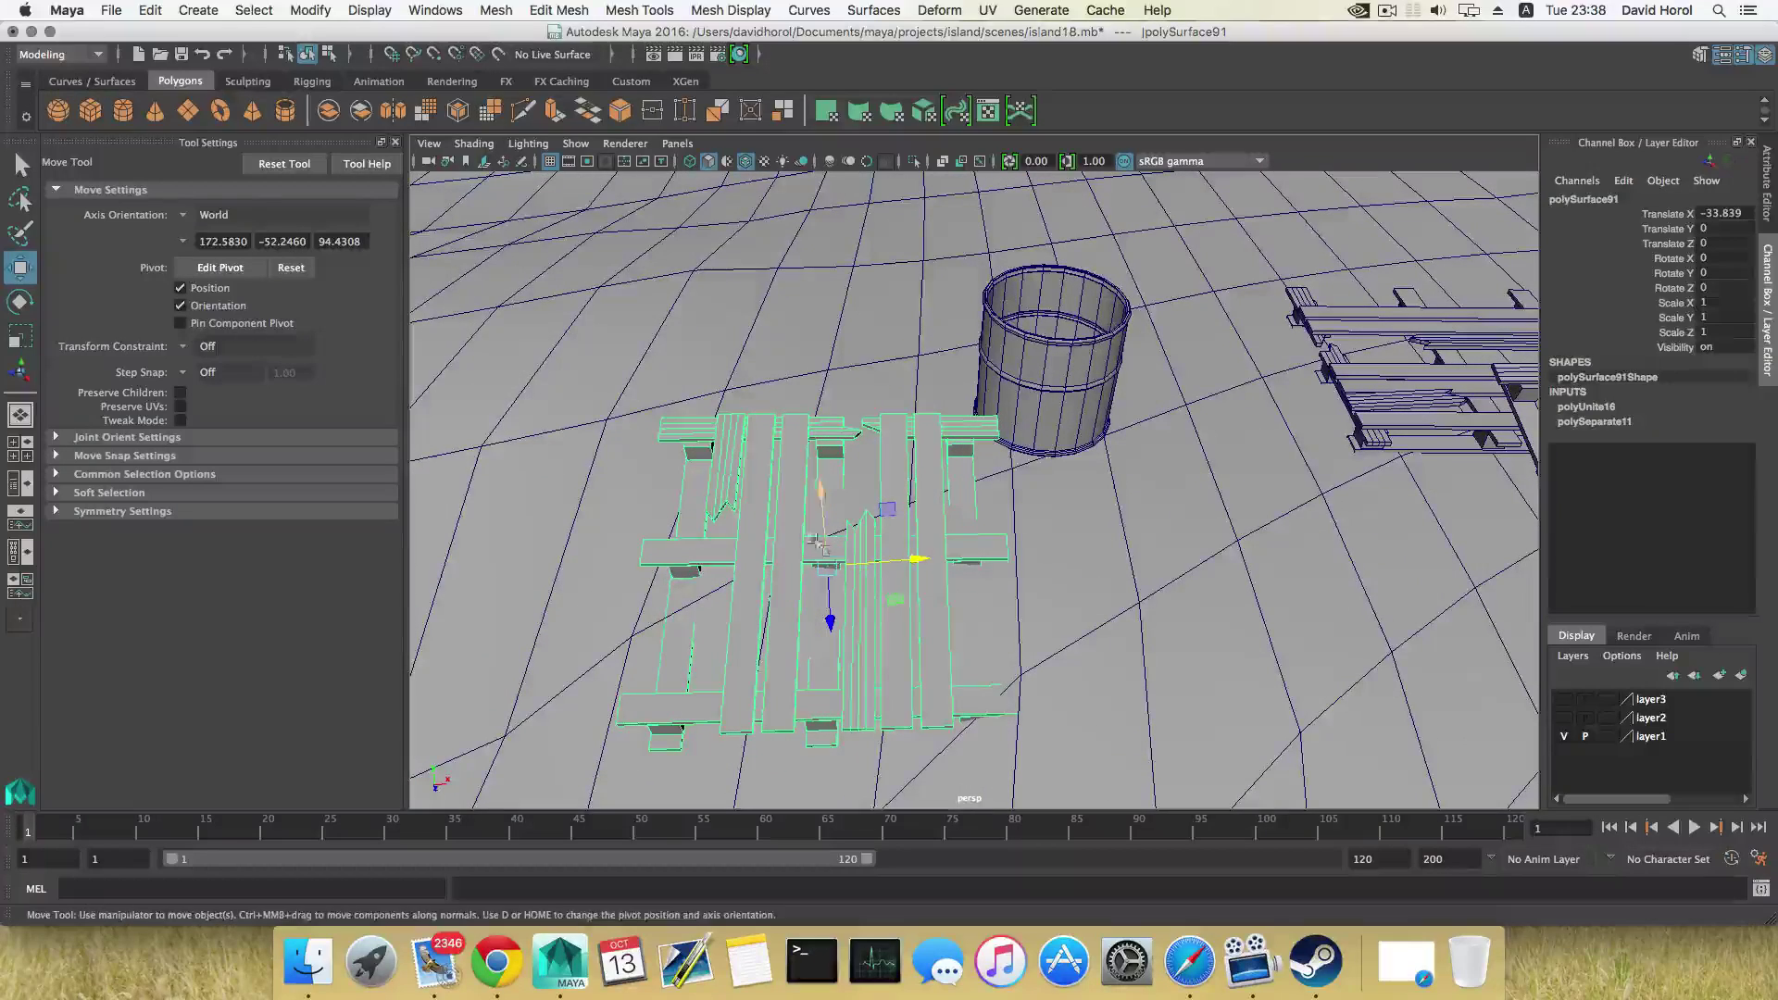
left_click(495, 10)
left_click(515, 93)
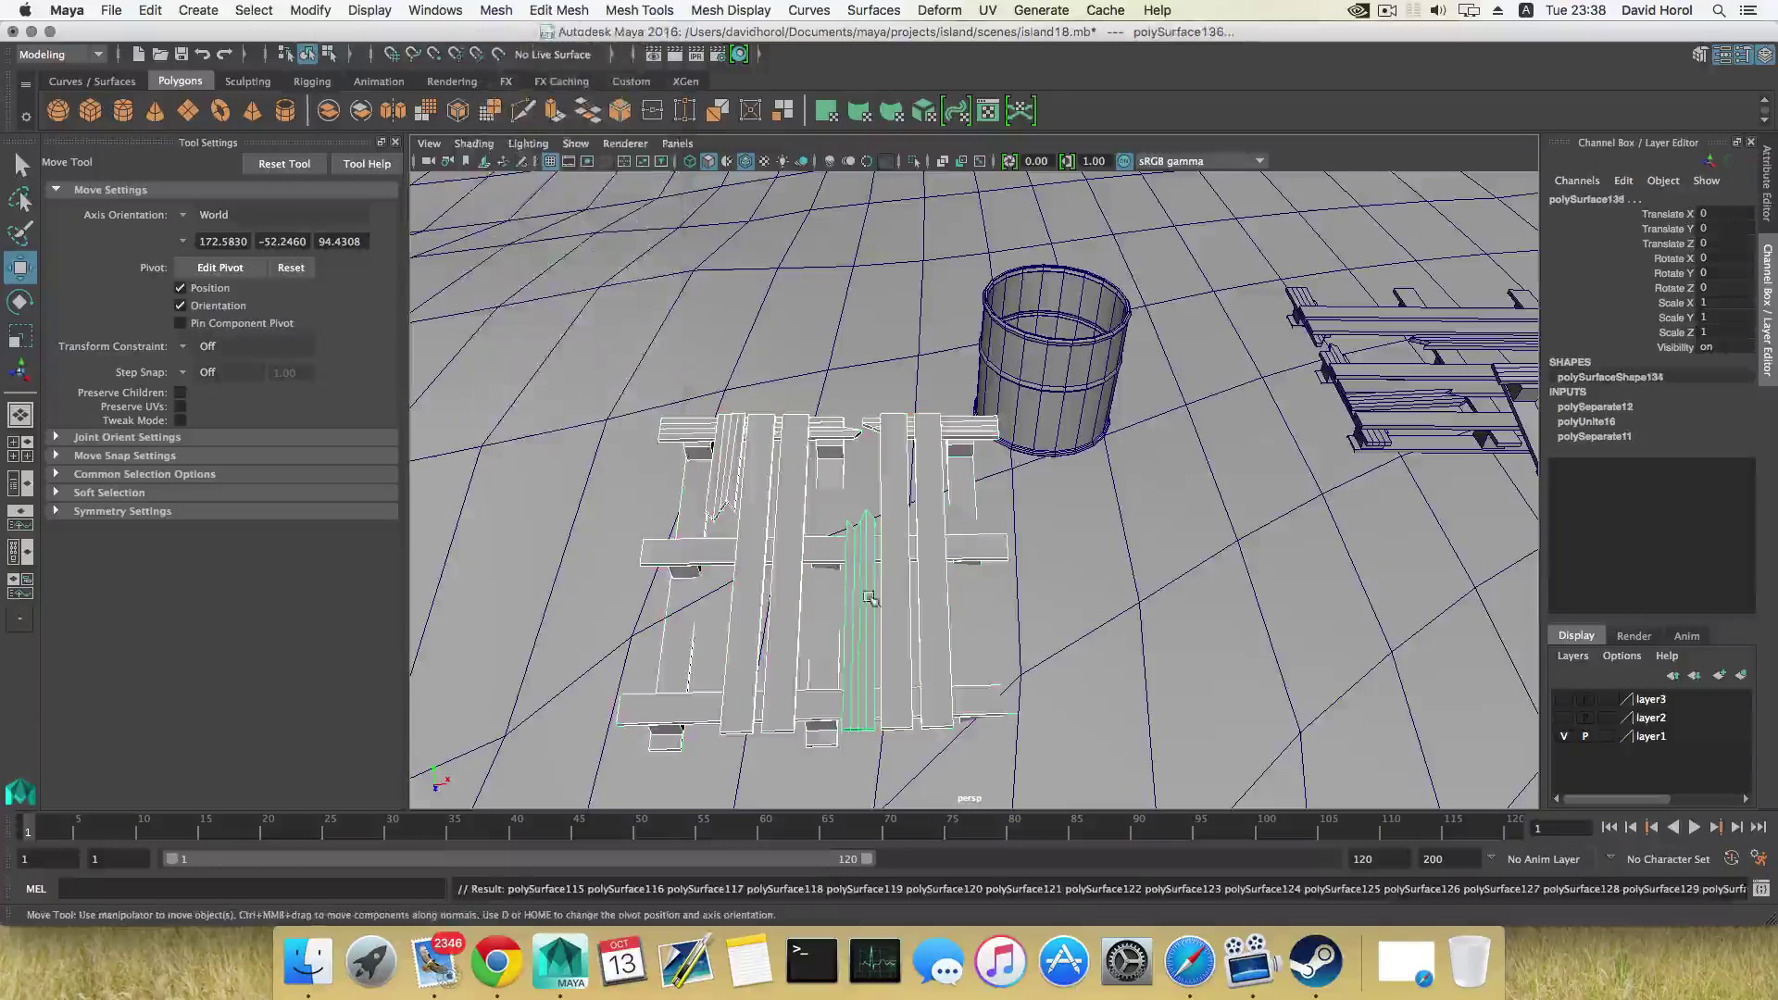
Duplicate the short splintered plank in the middle of the new pallet and center the copy's pivot
left_click(870, 579)
key("ctrl+d")
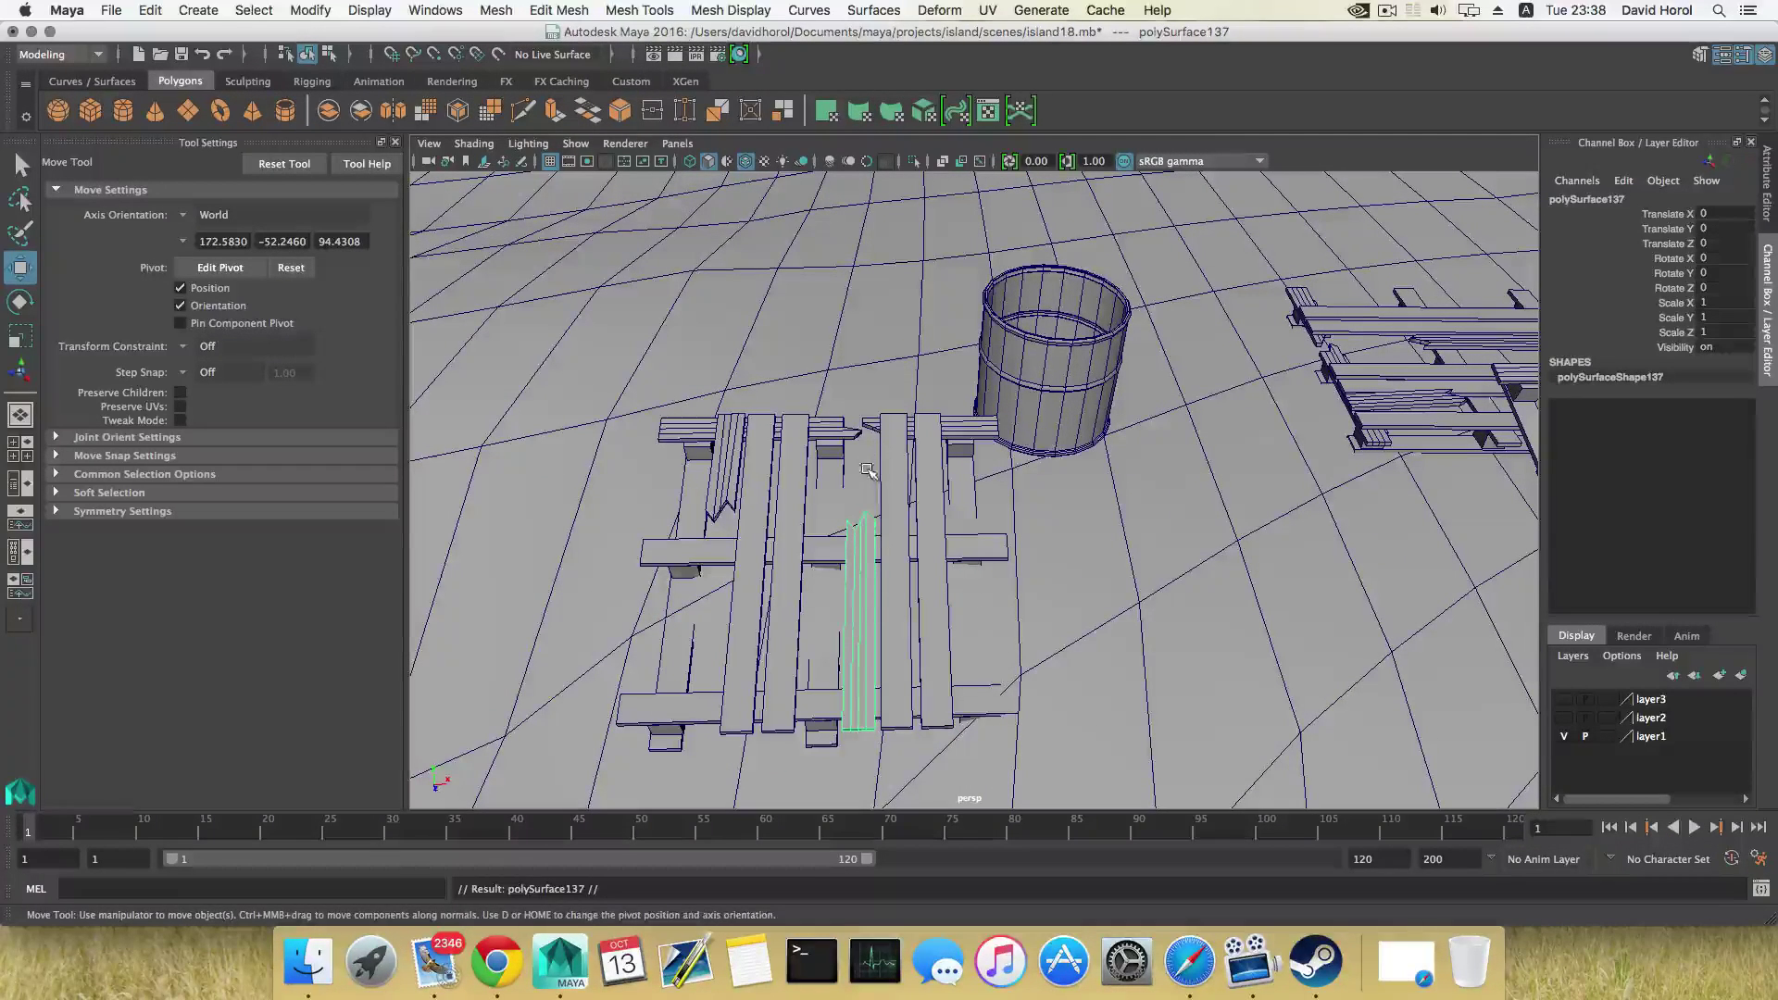
left_click(311, 10)
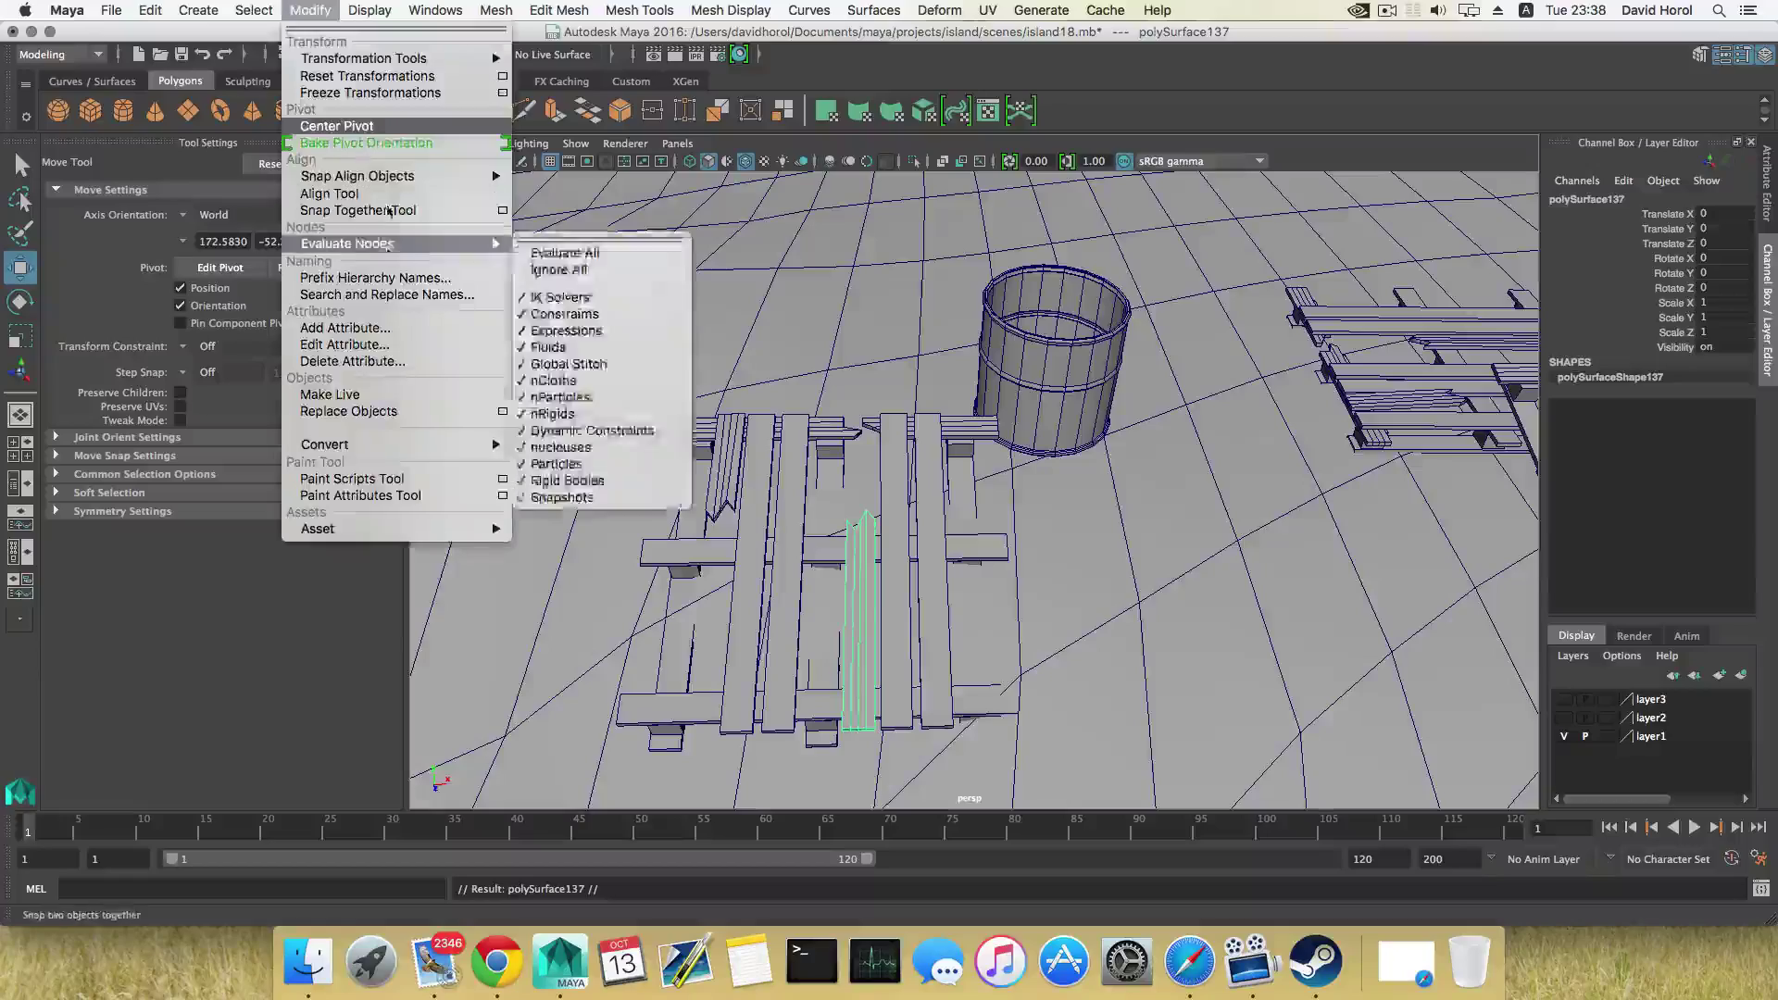
left_click(357, 119)
Move the plank copy to the cut-open barrel, at about X 8.359, Z -10.99, and tilt it about 59.977 degrees around X
left_click_drag(912, 571, 1111, 537, "alt")
left_click_drag(1219, 560, 1020, 524)
key("e")
left_click_drag(917, 461, 1078, 412)
key("w")
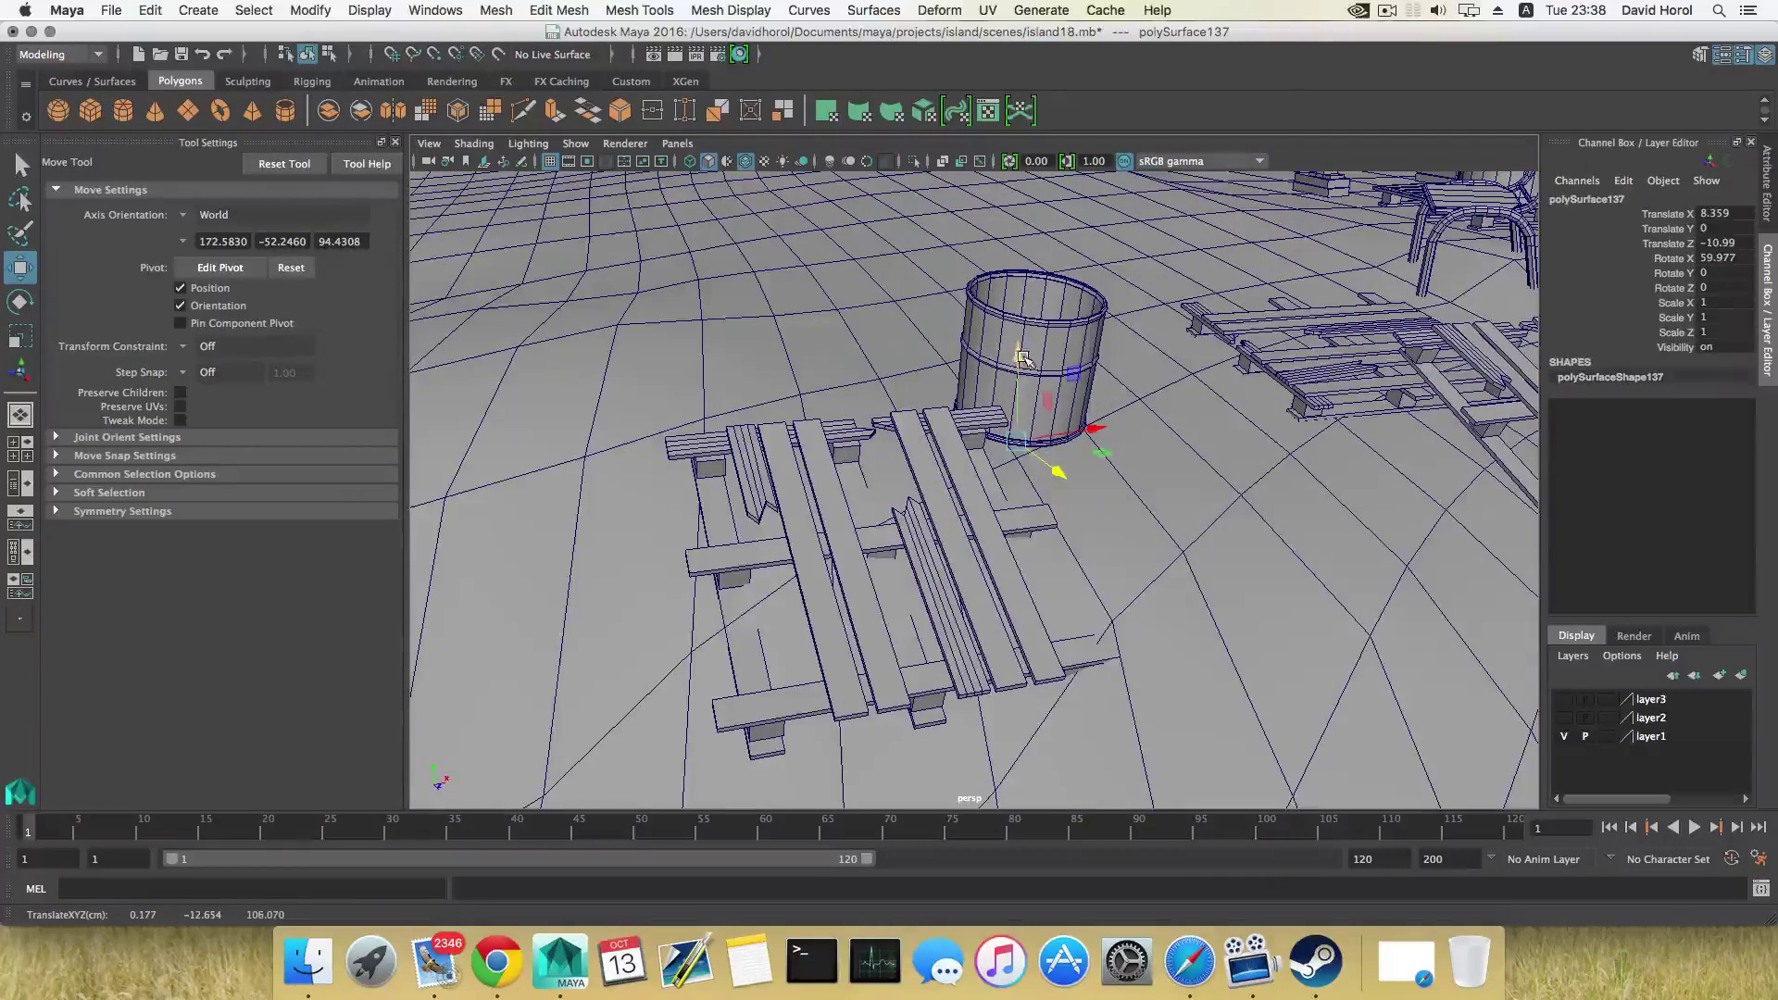
Raise the plank to about Y 5.65 and shift it to about Z -12.147 so it leans inside the barrel's rim
left_click_drag(1014, 223, 1014, 217)
left_click_drag(963, 379, 885, 456, "alt")
scroll(885, 455, "up", 5)
left_click_drag(934, 393, 805, 317)
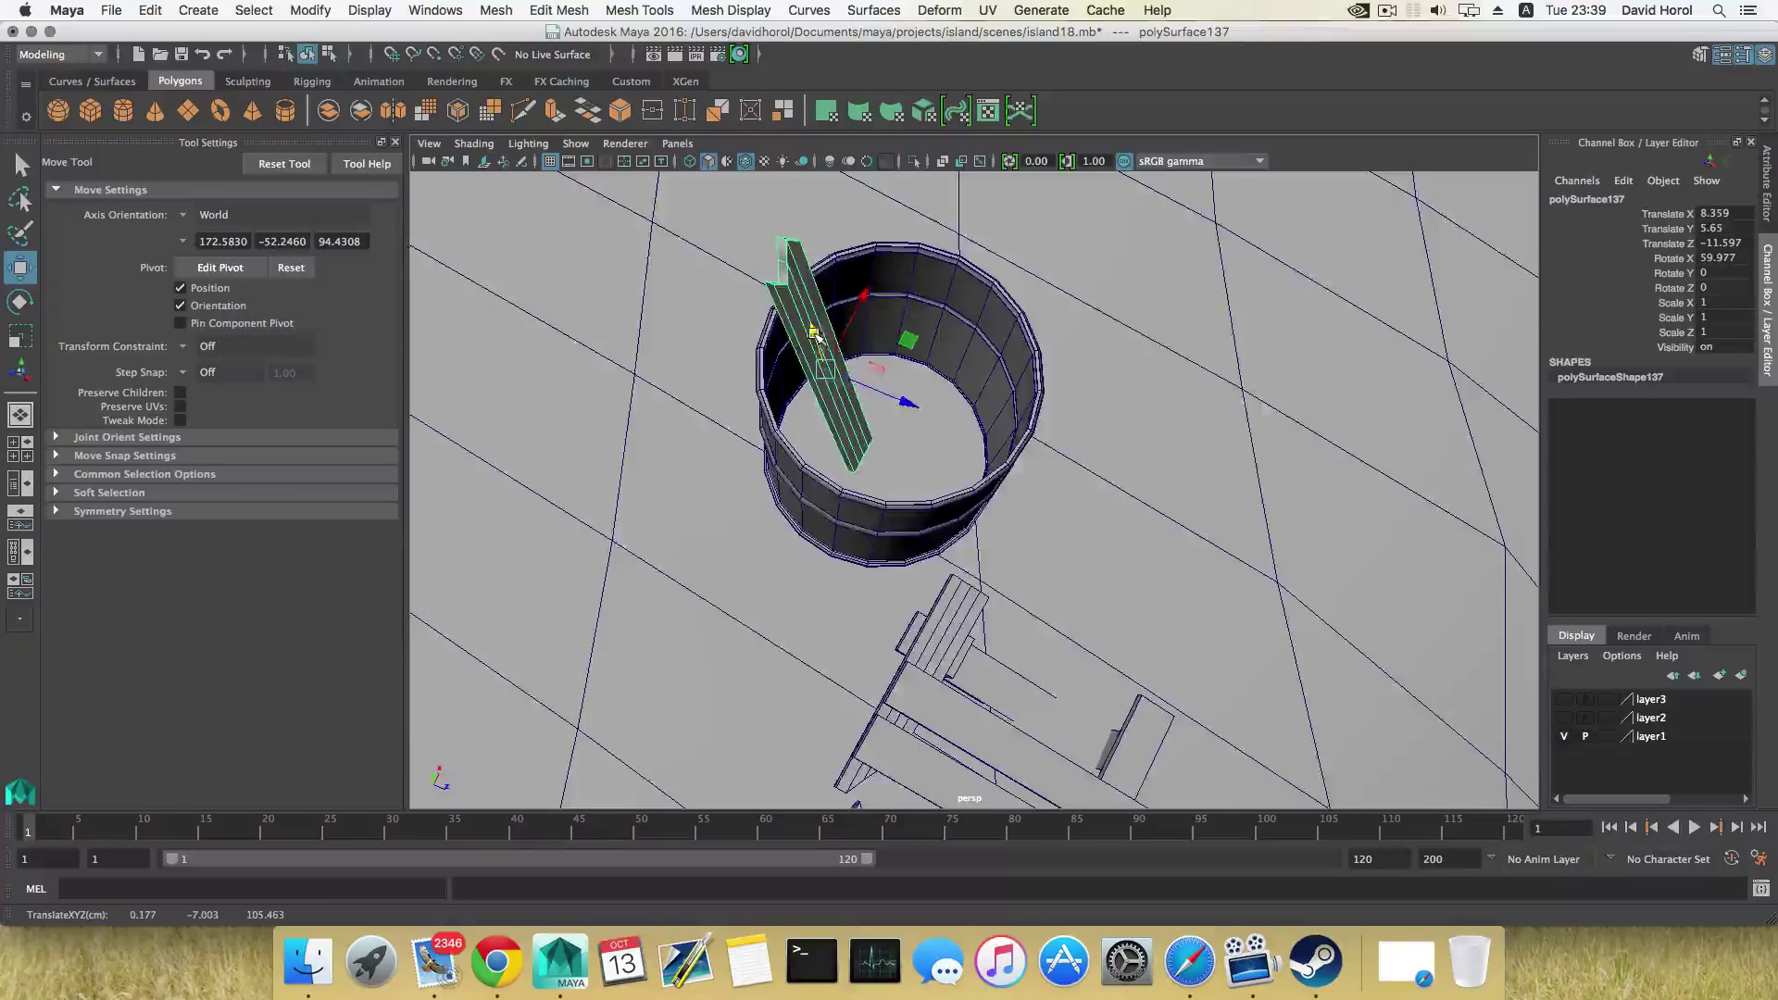
left_click_drag(817, 337, 866, 389, "alt")
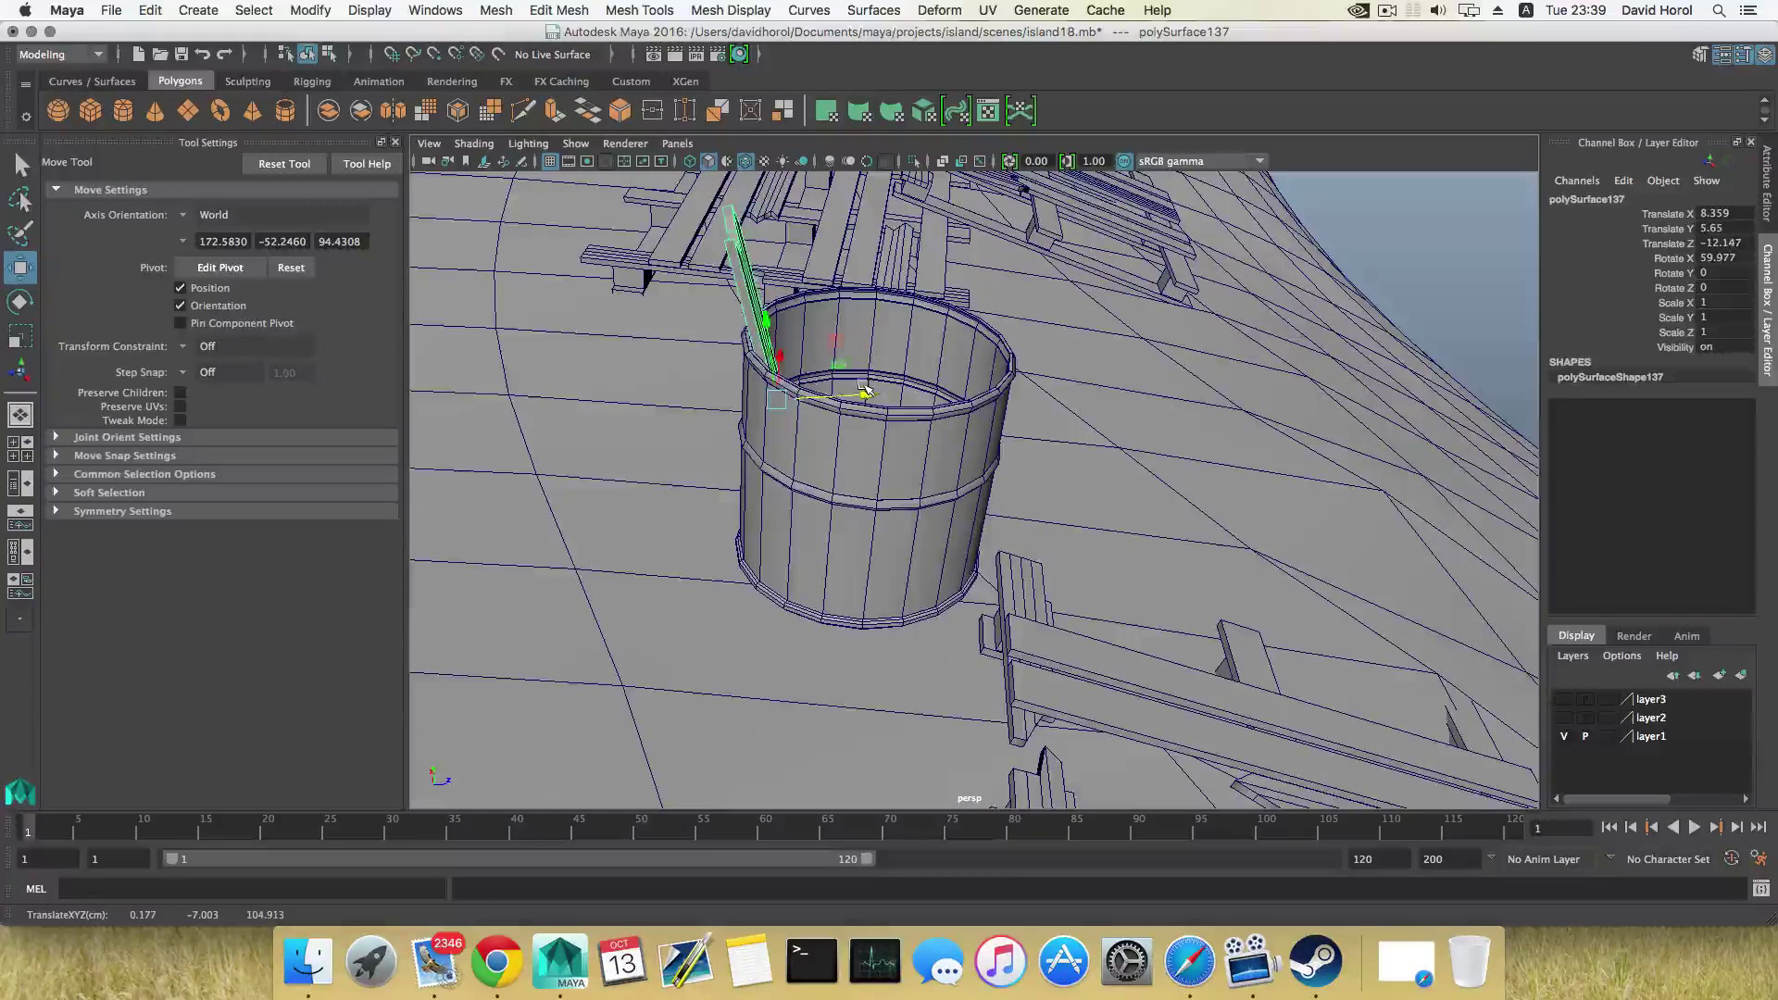
left_click_drag(963, 497, 704, 463, "alt")
middle_click_drag(969, 373, 979, 508, "alt")
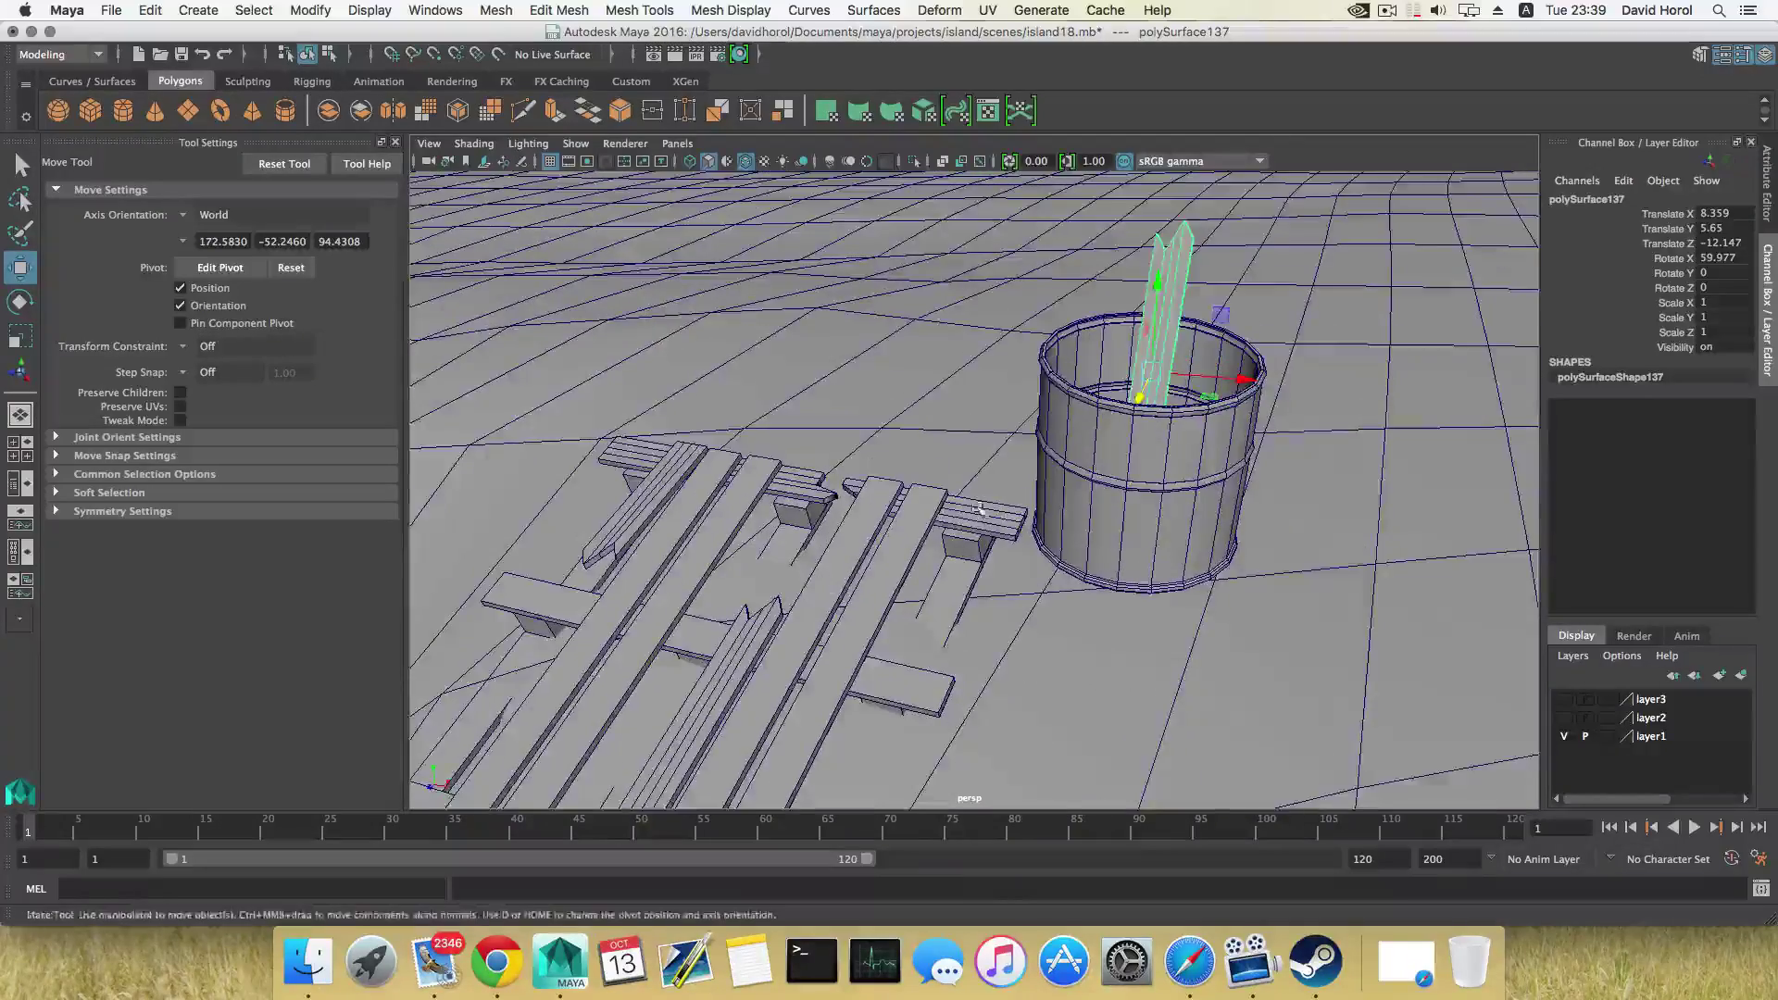
Duplicate the pallet's splintered middle plank again and center the second copy's pivot
left_click_drag(979, 509, 813, 609, "alt")
left_click(817, 611)
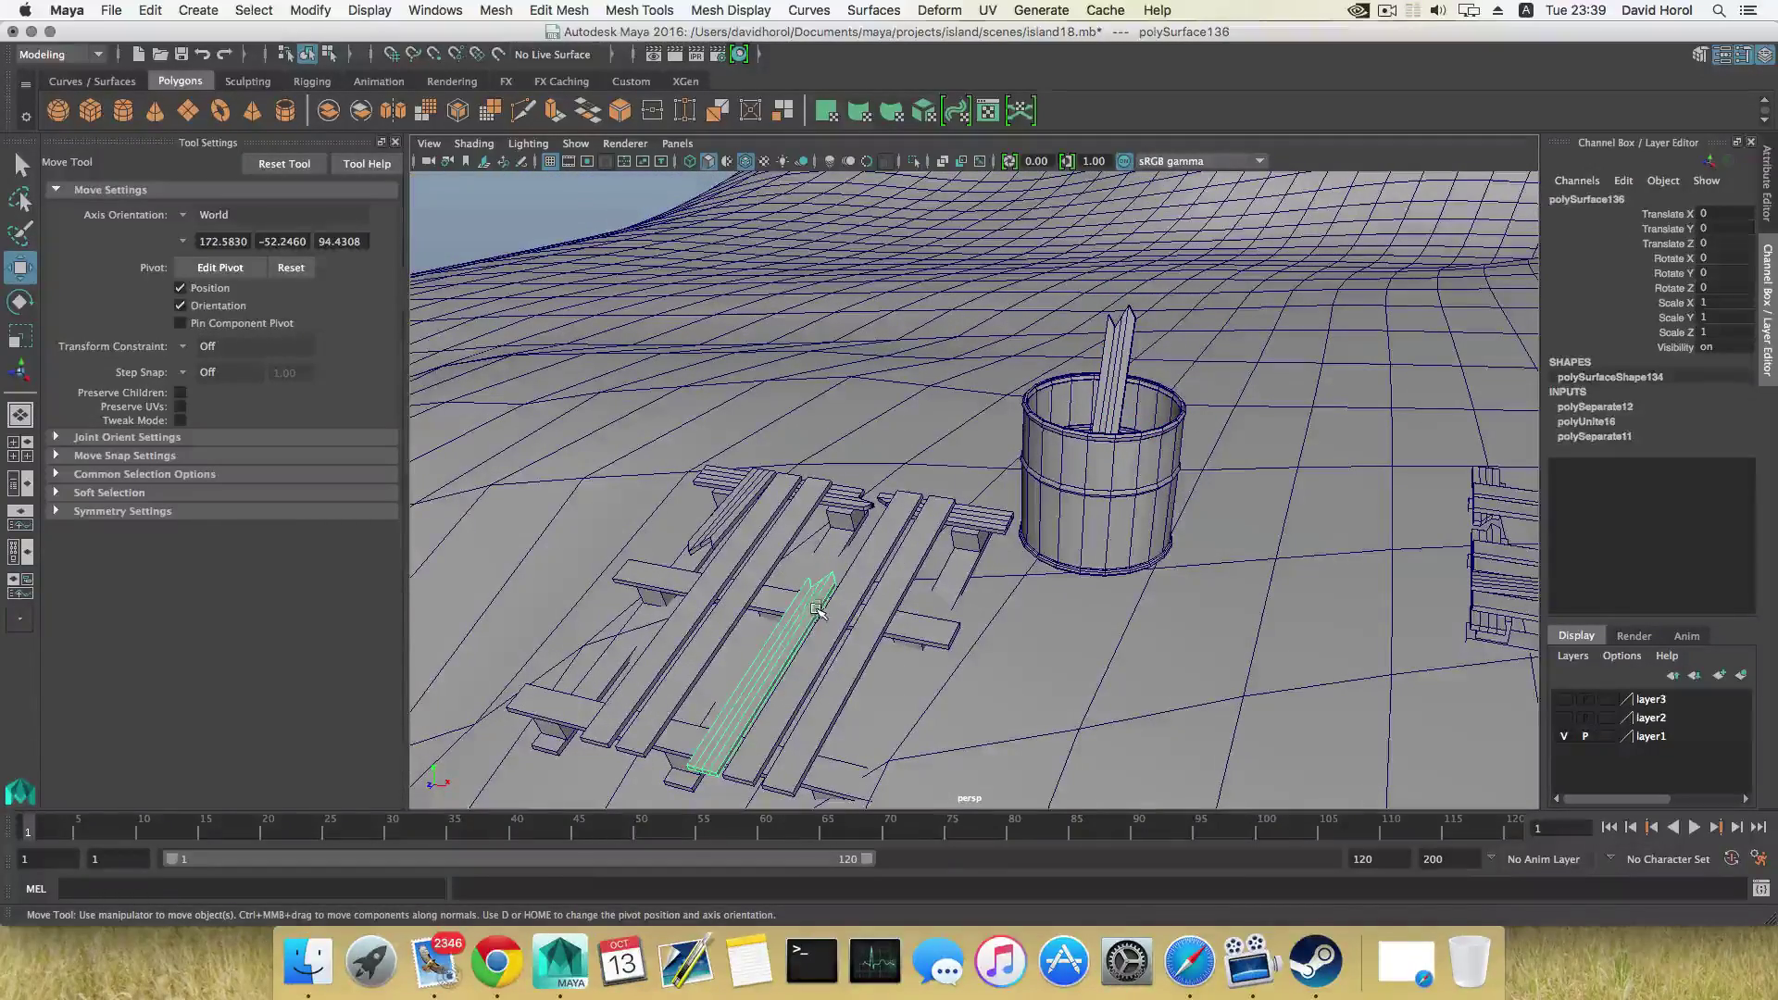
key("ctrl+d")
left_click_drag(628, 174, 904, 429, "alt")
key("e")
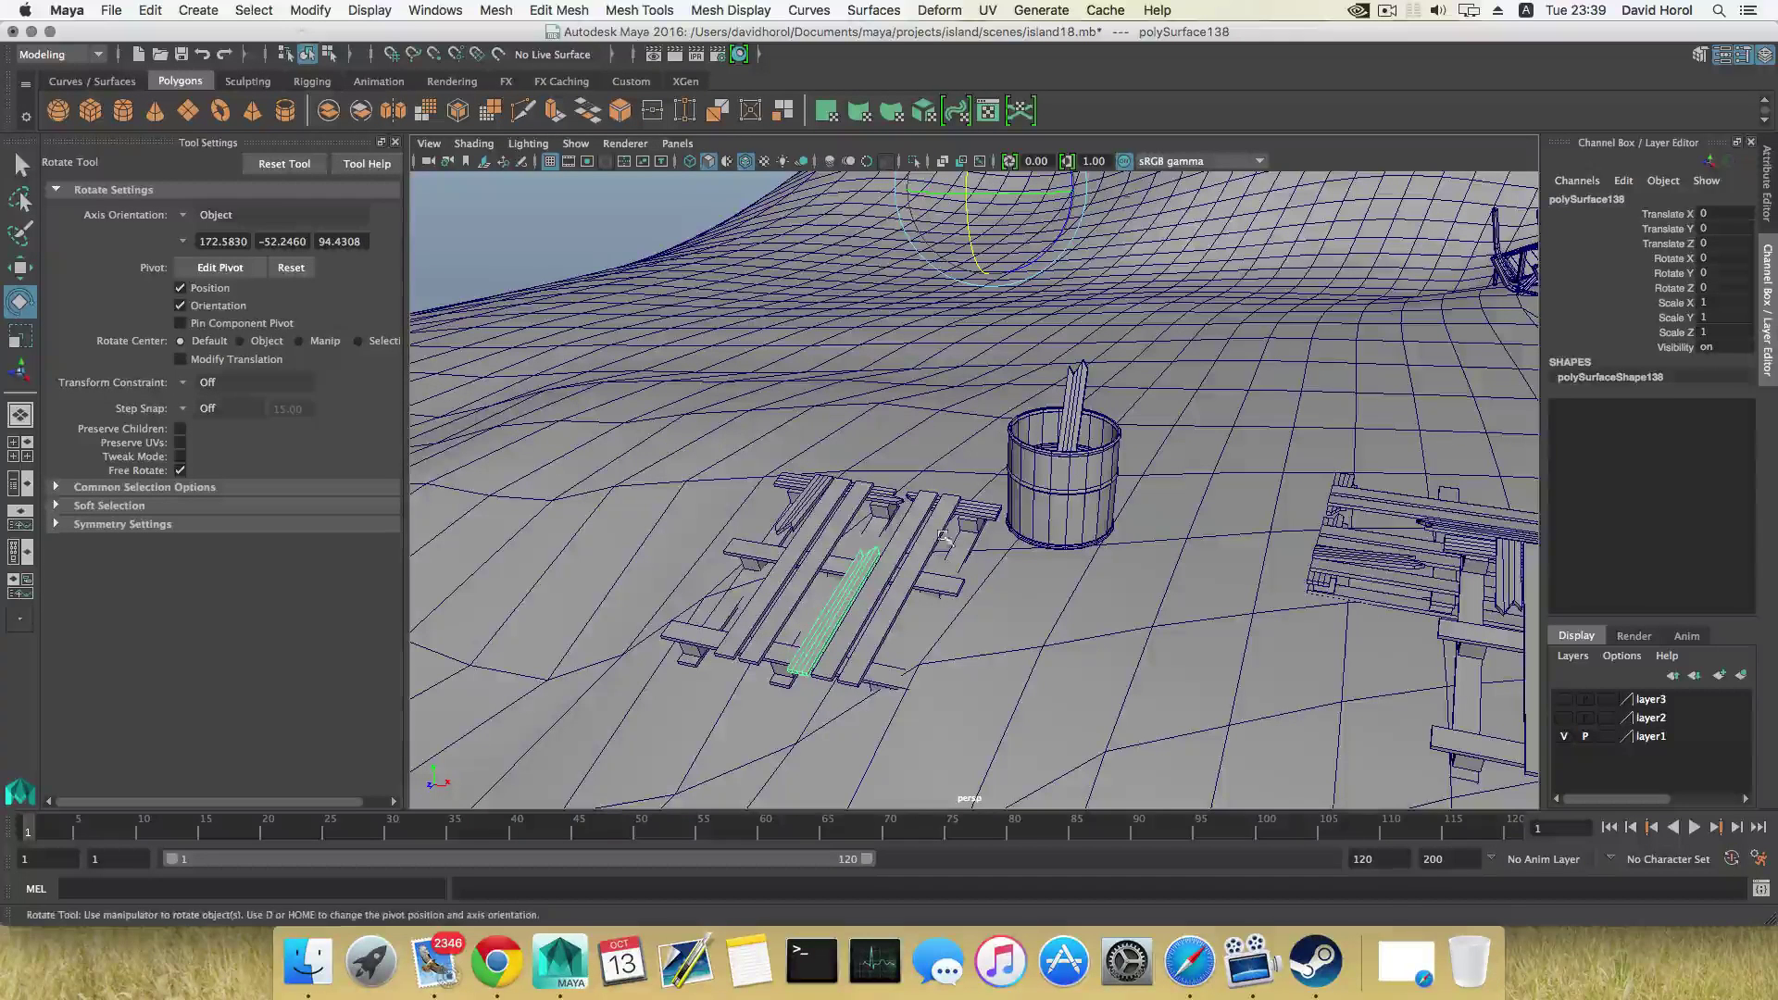
left_click(310, 10)
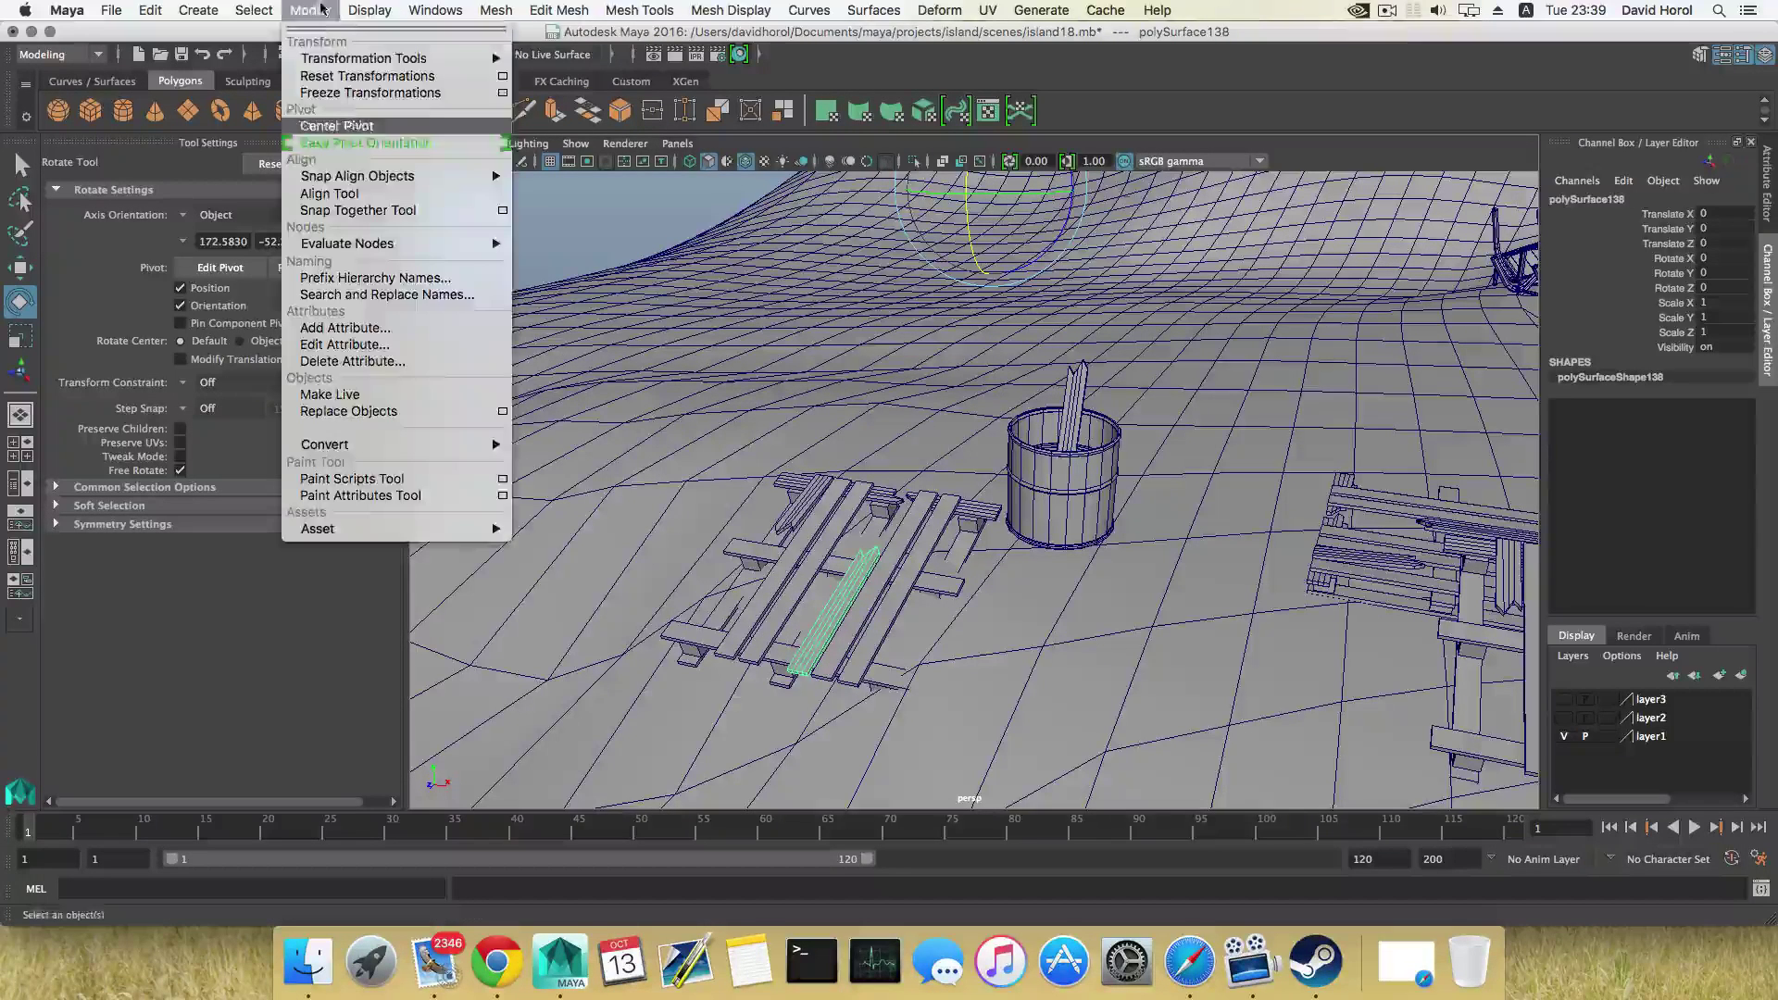
left_click(338, 128)
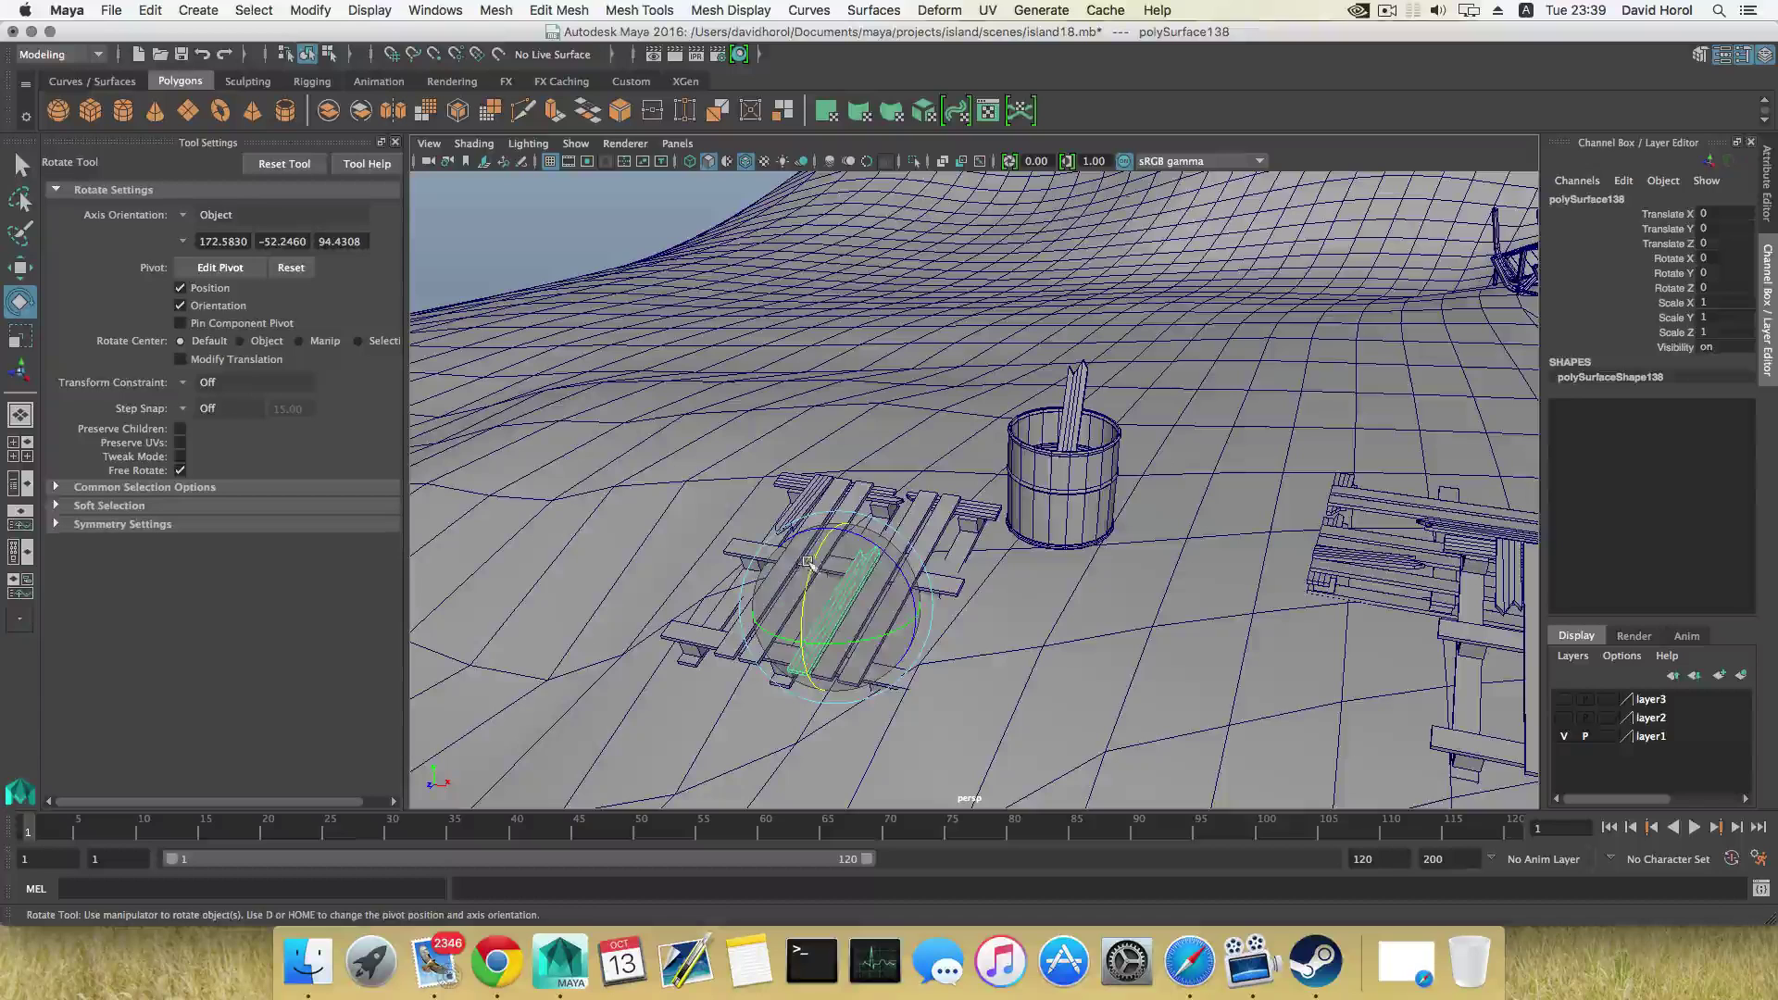
Rotate the second plank copy about 92.41 degrees around X and move it over the barrel, to about X 8.775, Y 5.932, Z -14.875
left_click_drag(815, 557, 792, 686)
key("w")
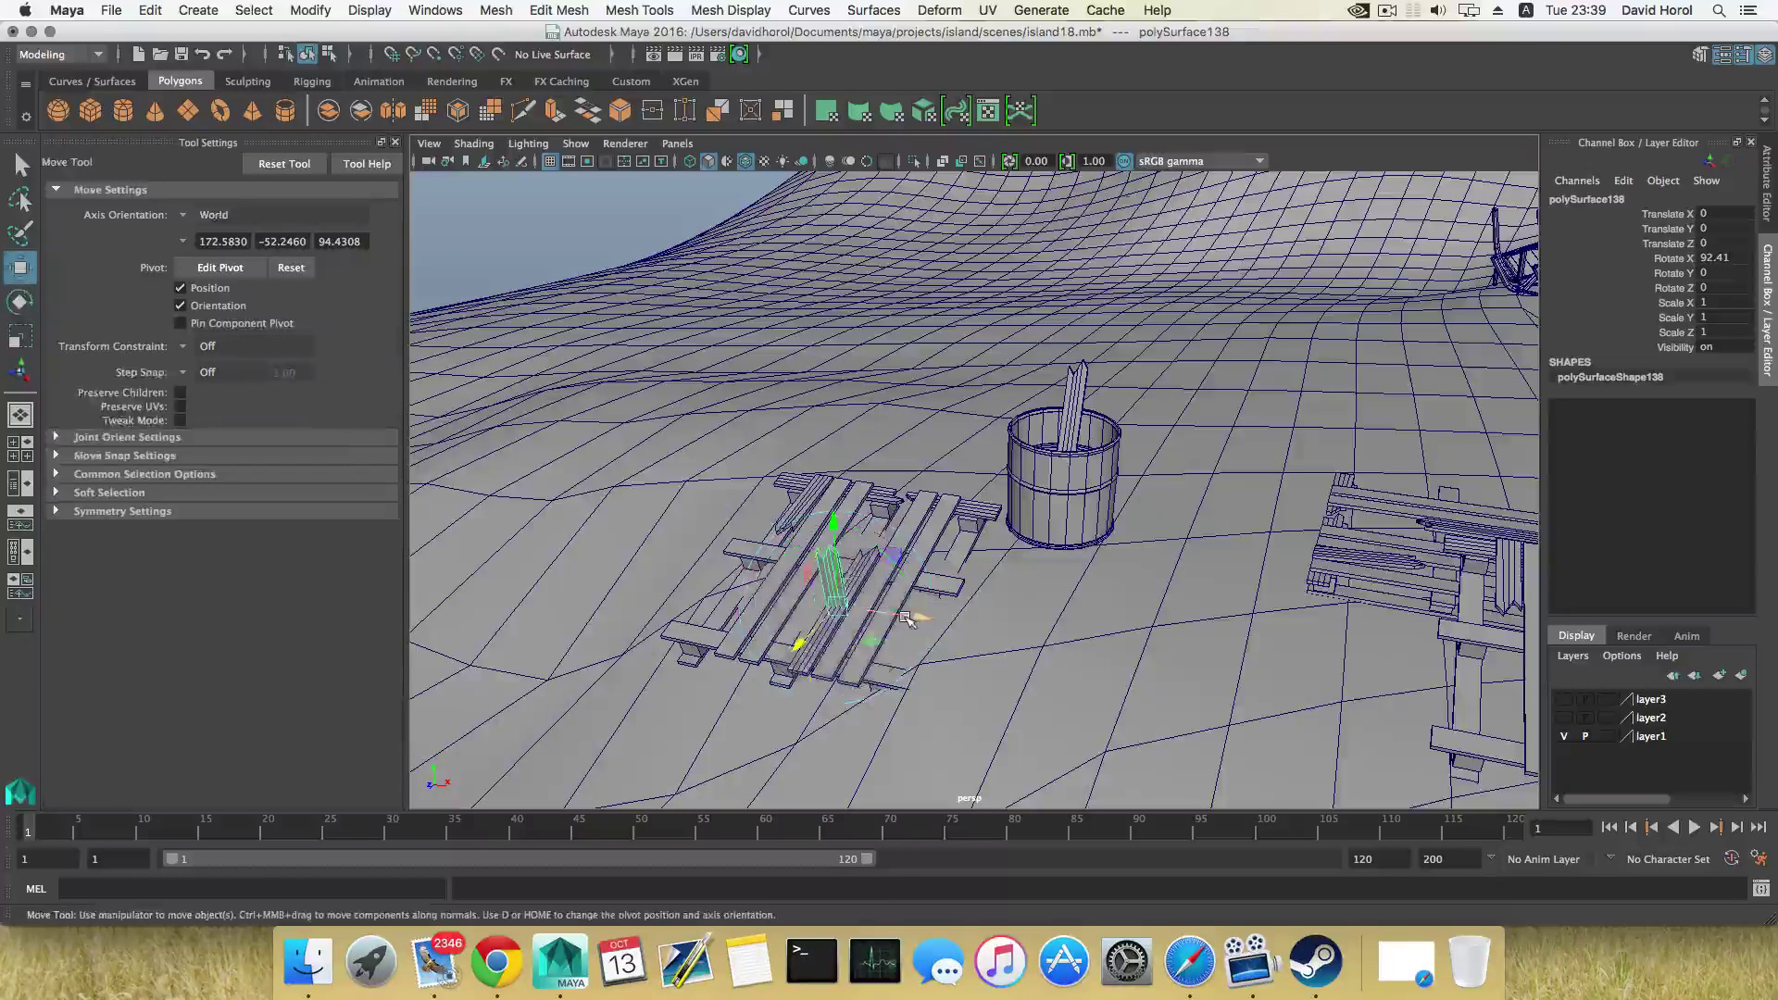
left_click_drag(907, 619, 1099, 646)
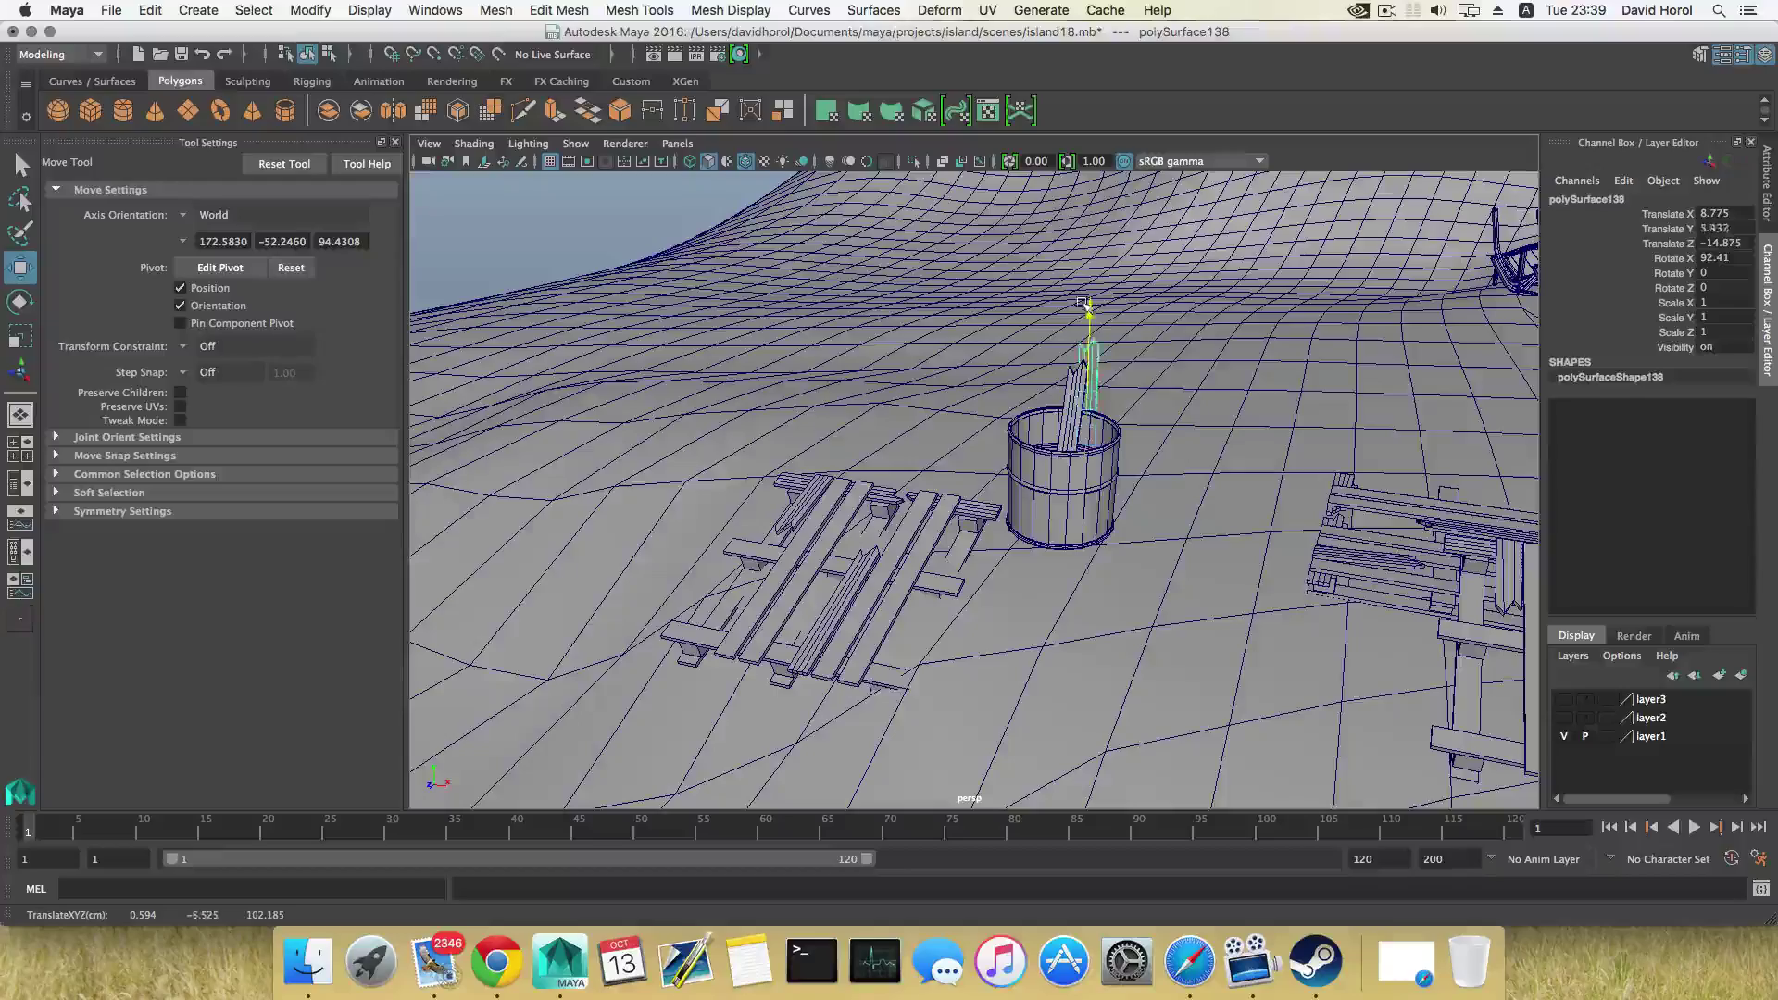
Lean the second plank against the barrel's opposite rim at about Y 5.021, Z -7.893
left_click_drag(1083, 302, 833, 325, "alt")
left_click_drag(1106, 495, 1037, 468)
left_click_drag(1067, 368, 1067, 389)
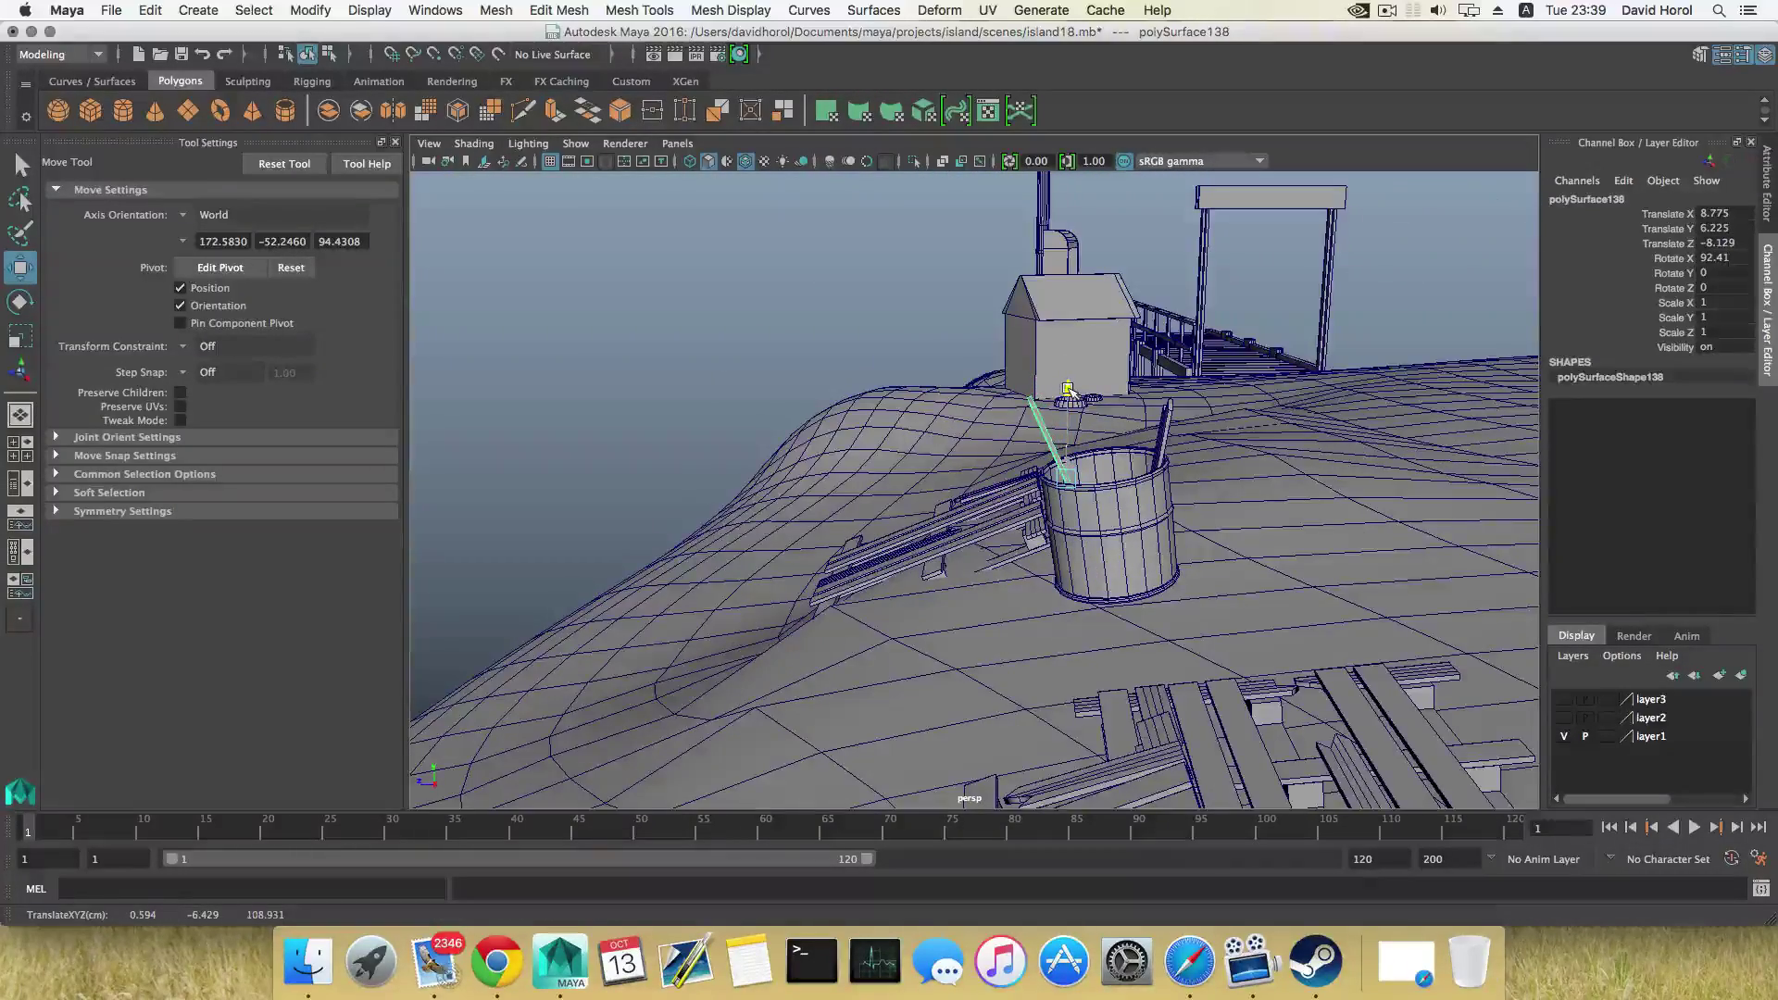
right_click_drag(1057, 432, 1343, 518, "alt")
left_click_drag(1343, 519, 975, 565, "alt")
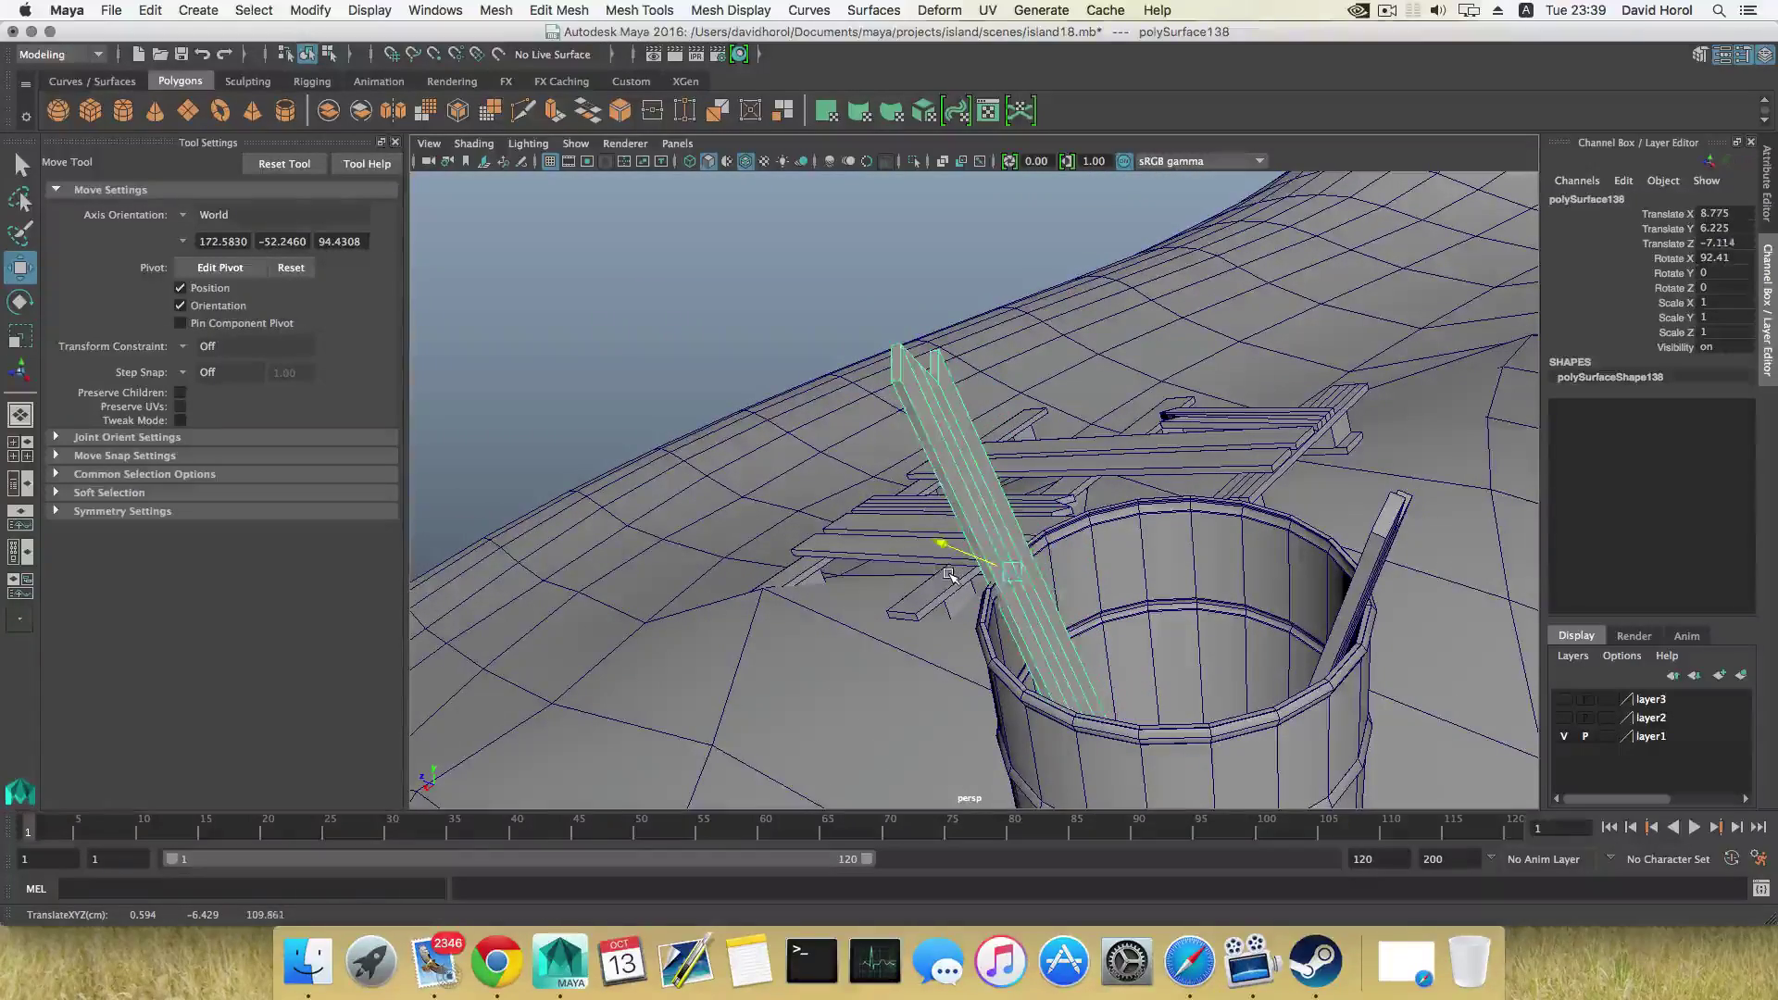
left_click_drag(954, 580, 1037, 515, "alt")
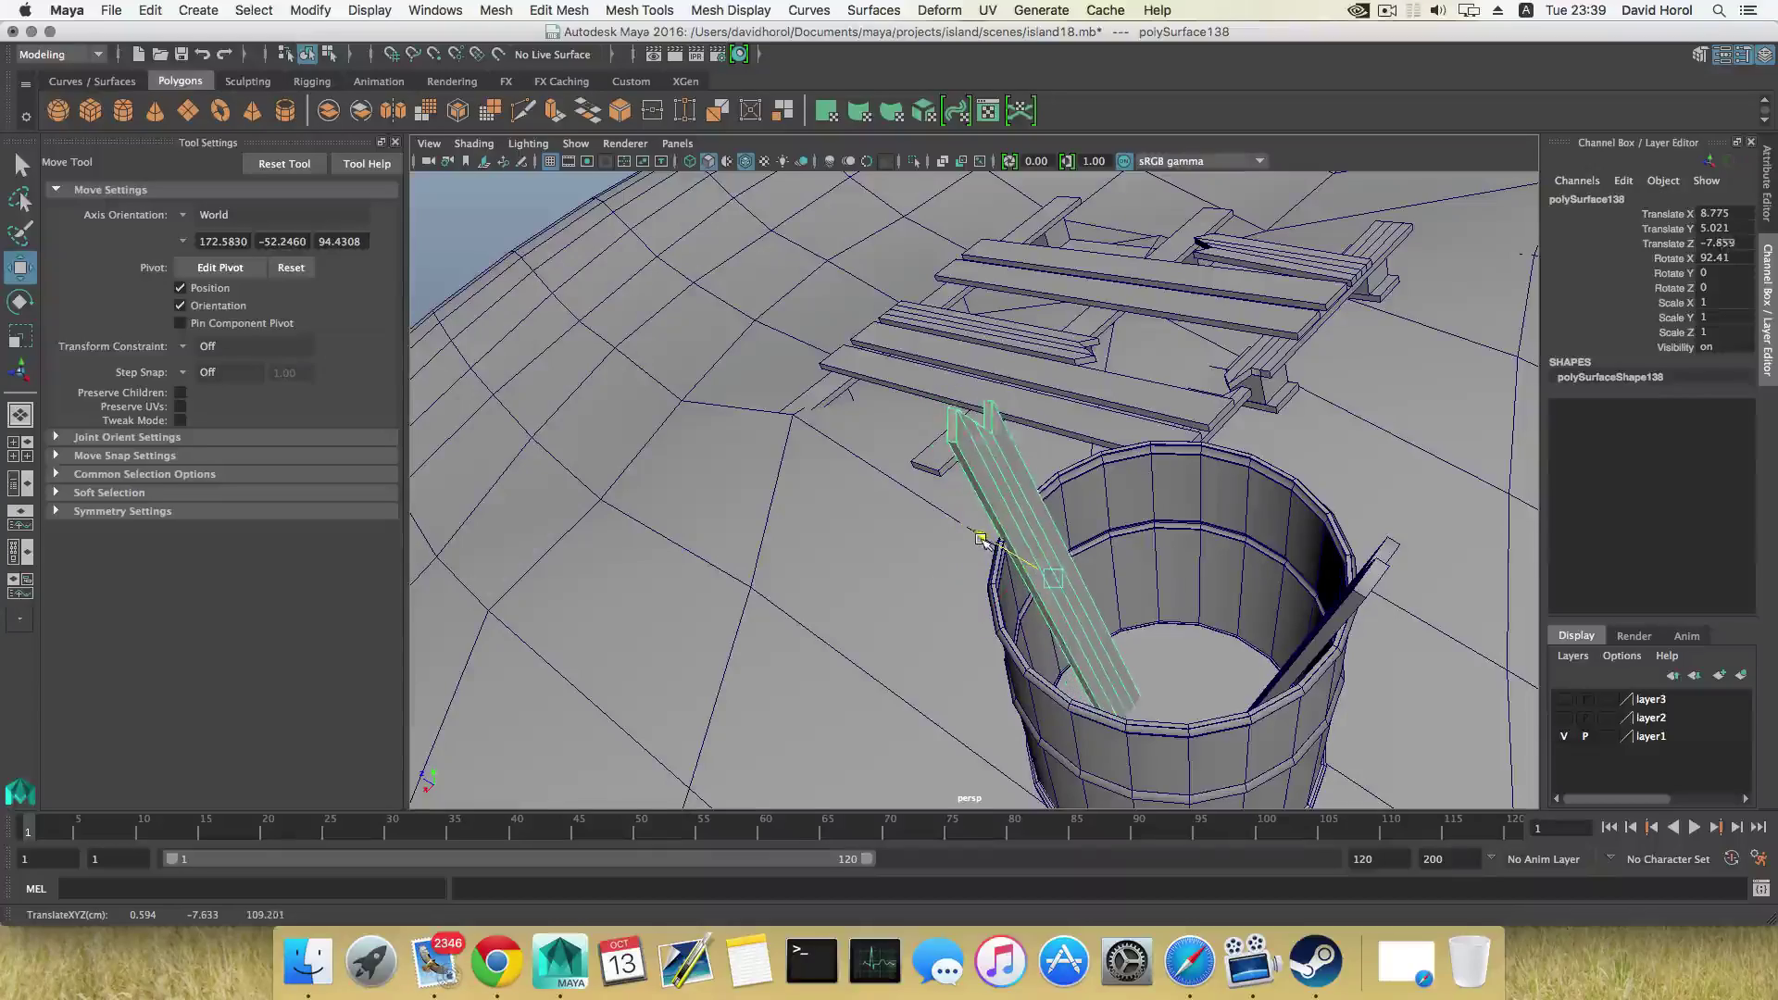
left_click_drag(981, 539, 663, 588, "alt")
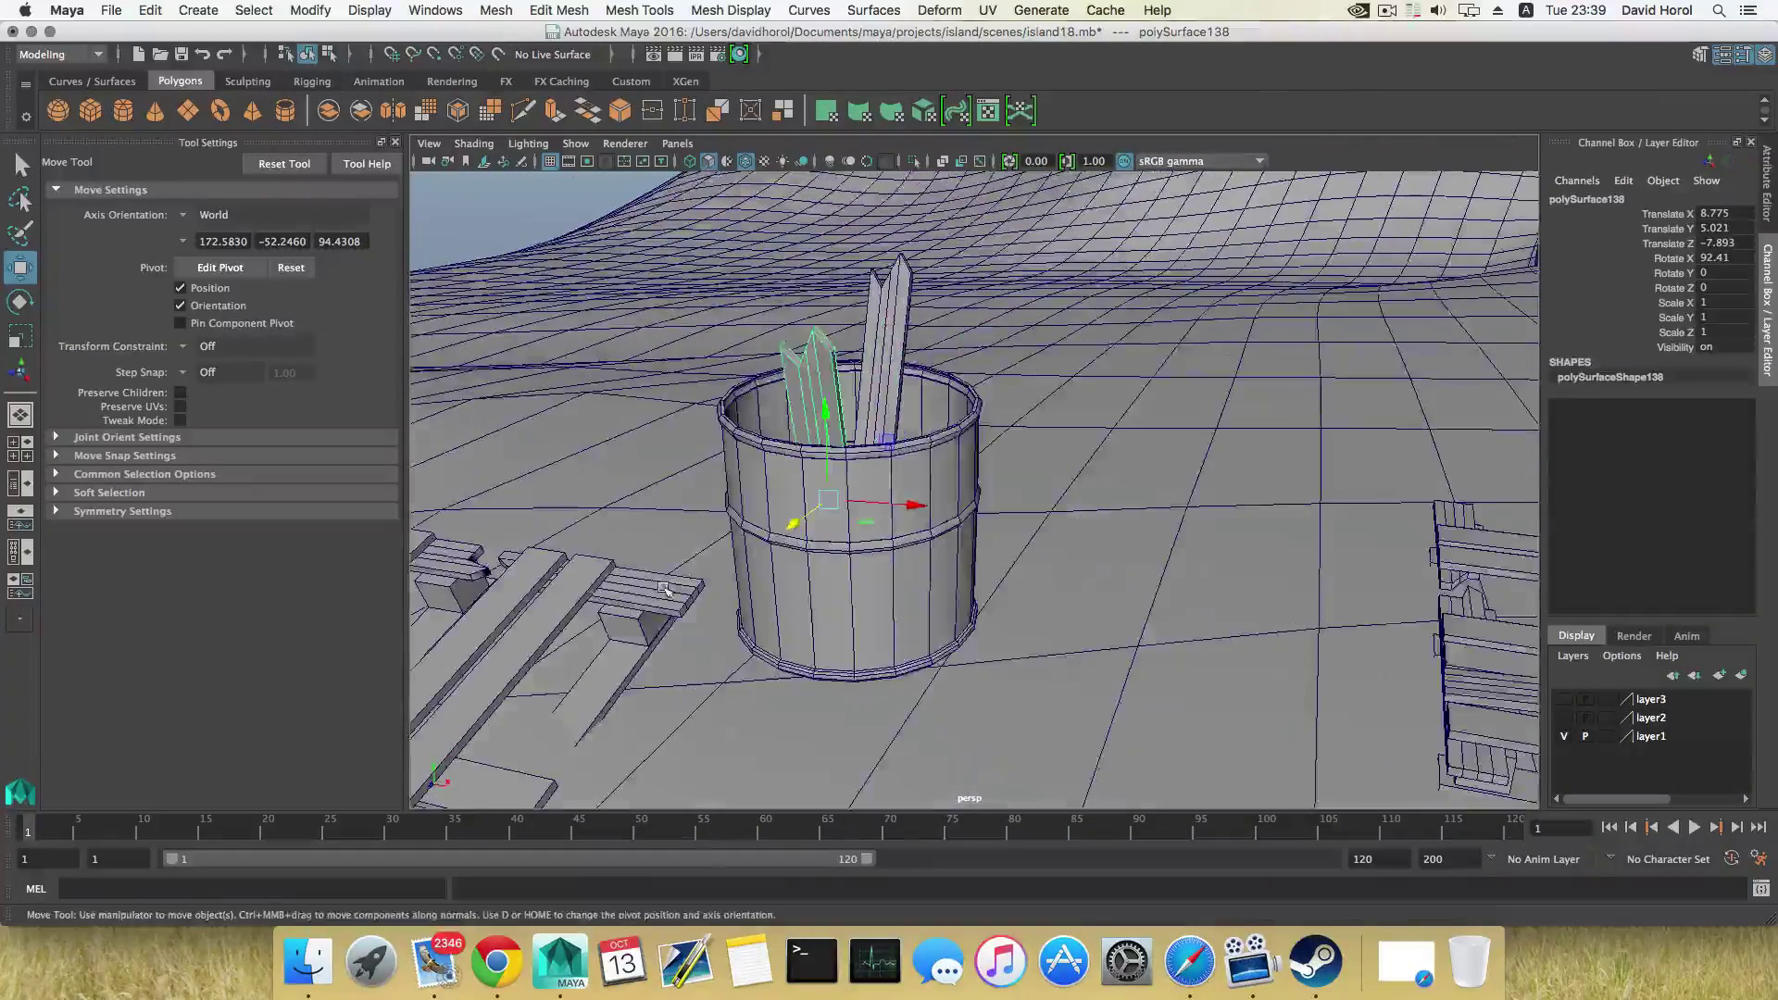
Duplicate the second plank, turn the copy to about 67.265 degrees around Y, and shift it to about X 10.336, Z -9.175
left_click_drag(806, 593, 651, 562, "alt")
key("super+d")
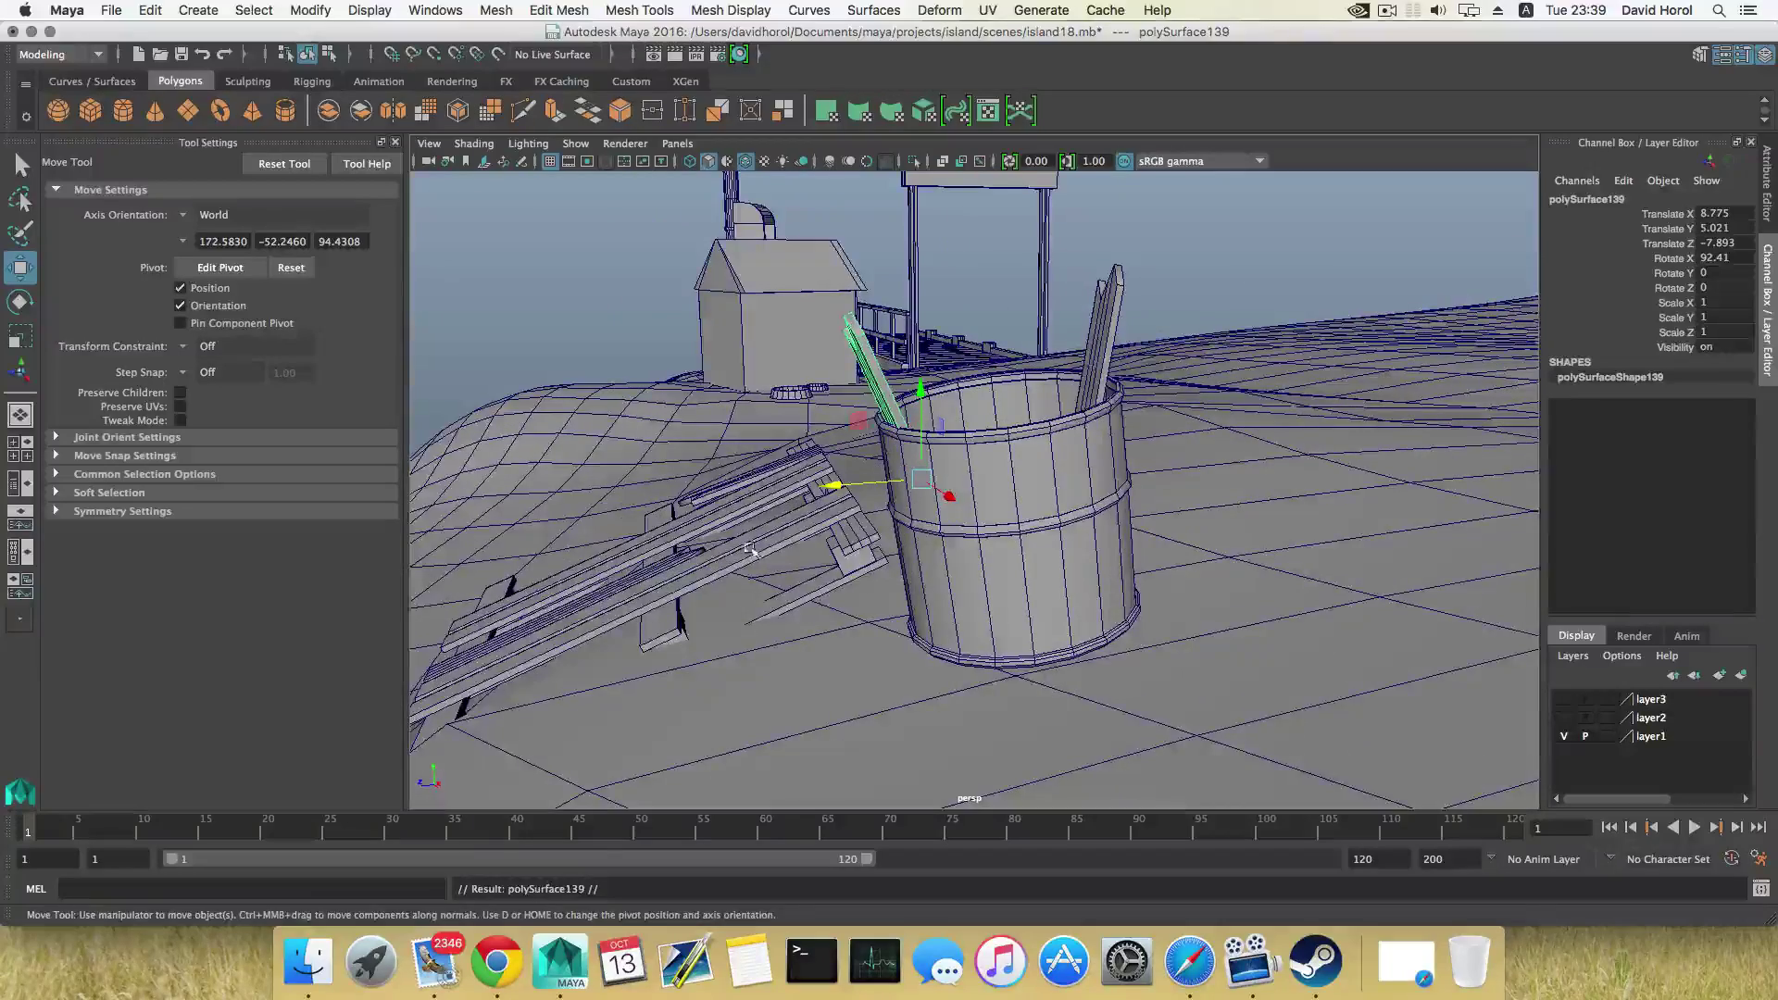
left_click_drag(833, 528, 771, 687, "alt")
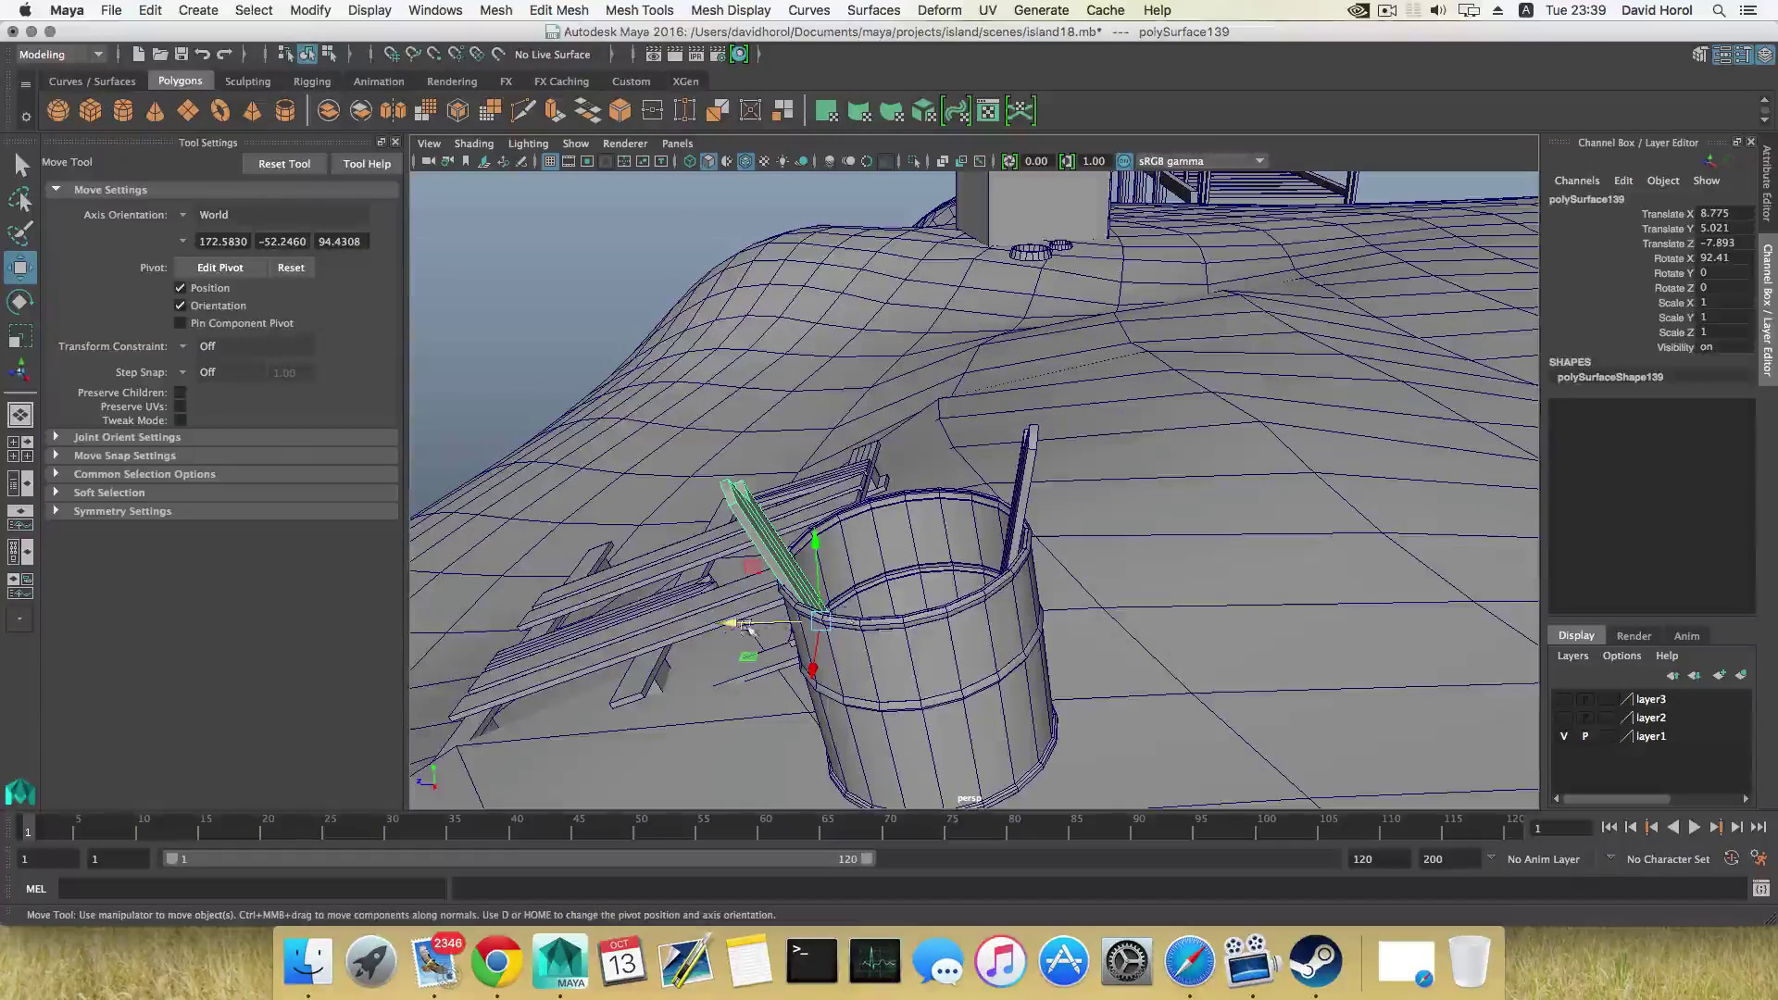
left_click_drag(745, 628, 804, 628)
key("e")
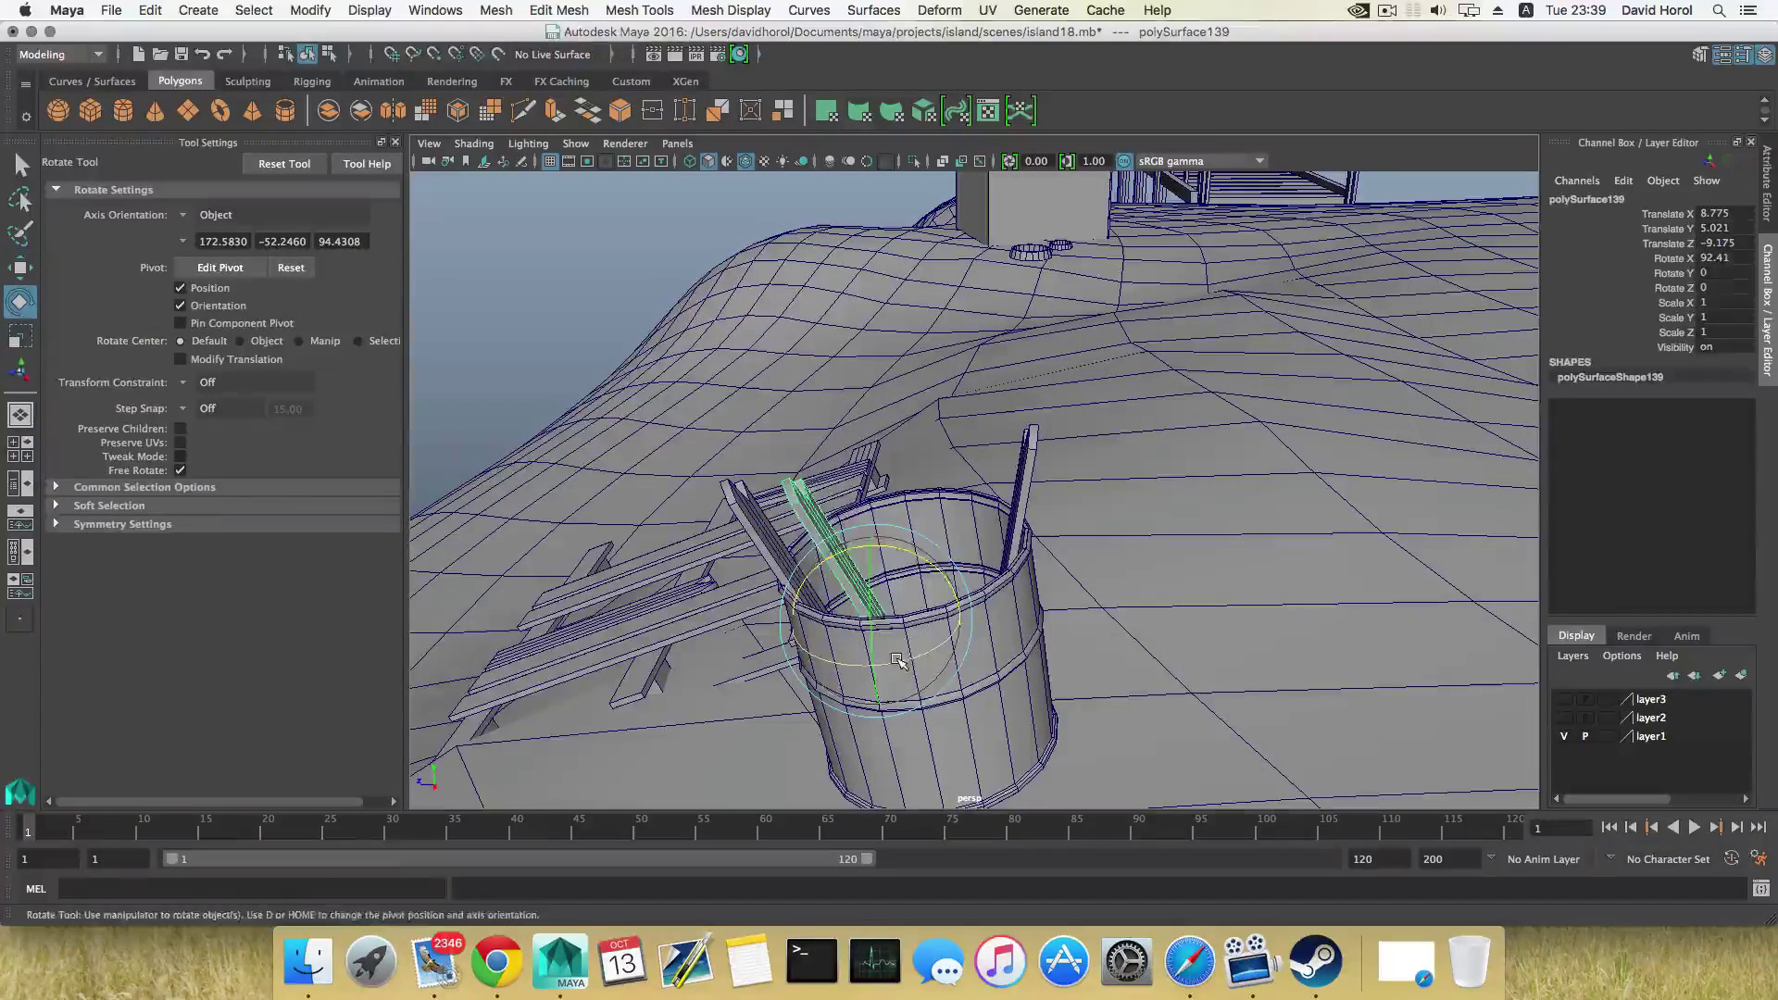
left_click_drag(897, 659, 945, 583)
key("w")
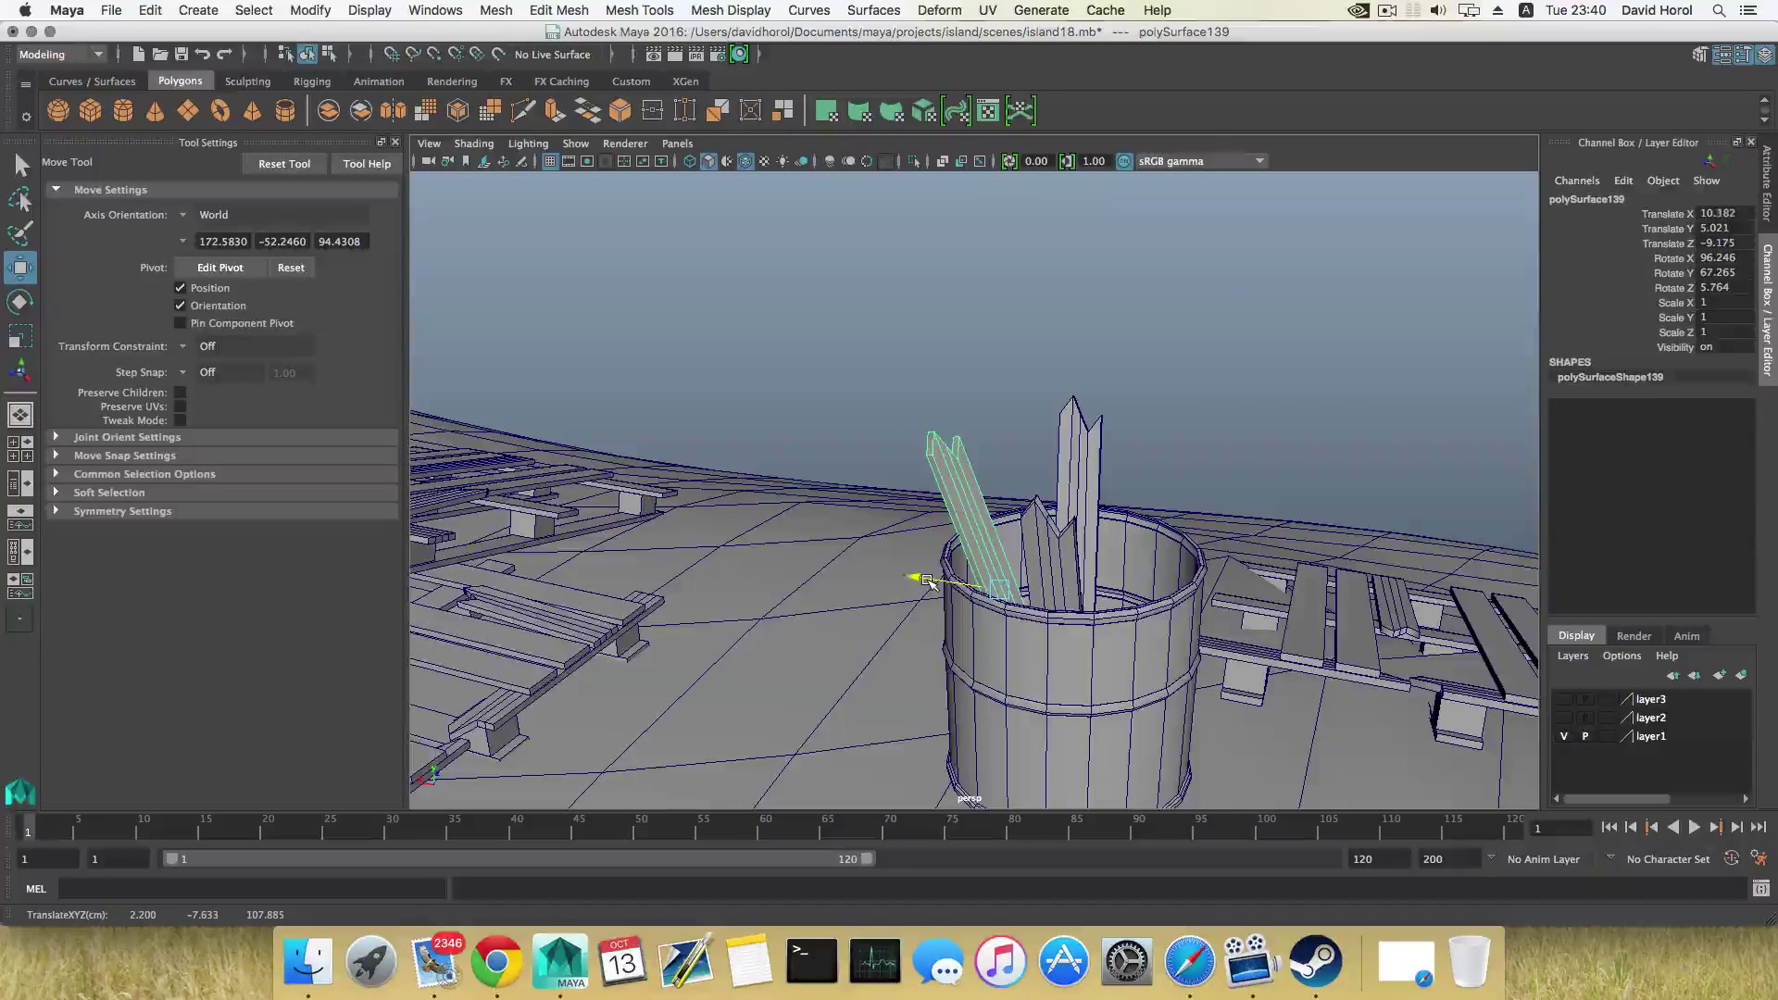
left_click_drag(928, 579, 932, 580)
Flip the third plank to about 264.379, 64.58, 174.92 degrees and lean it on the rim at about X 10.419, Y 5.264, Z -9.94
left_click_drag(932, 580, 819, 704, "alt")
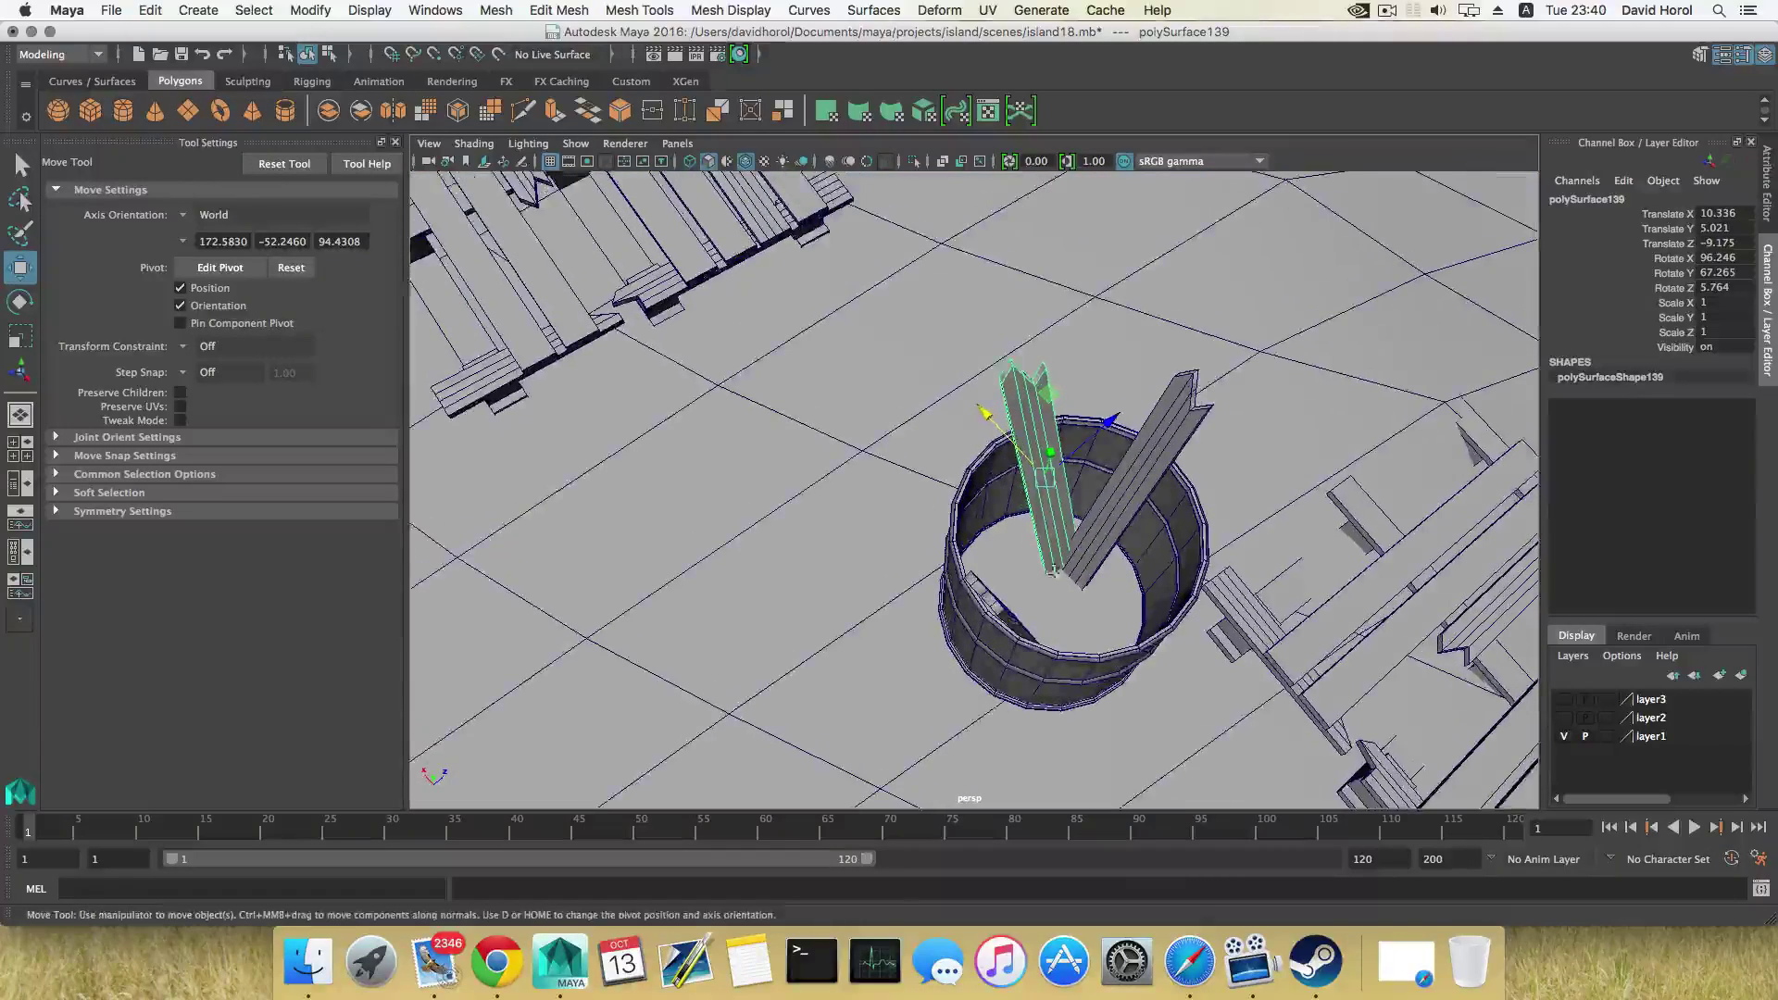
left_click_drag(1098, 431, 1153, 362)
left_click_drag(898, 602, 1148, 528)
key("e")
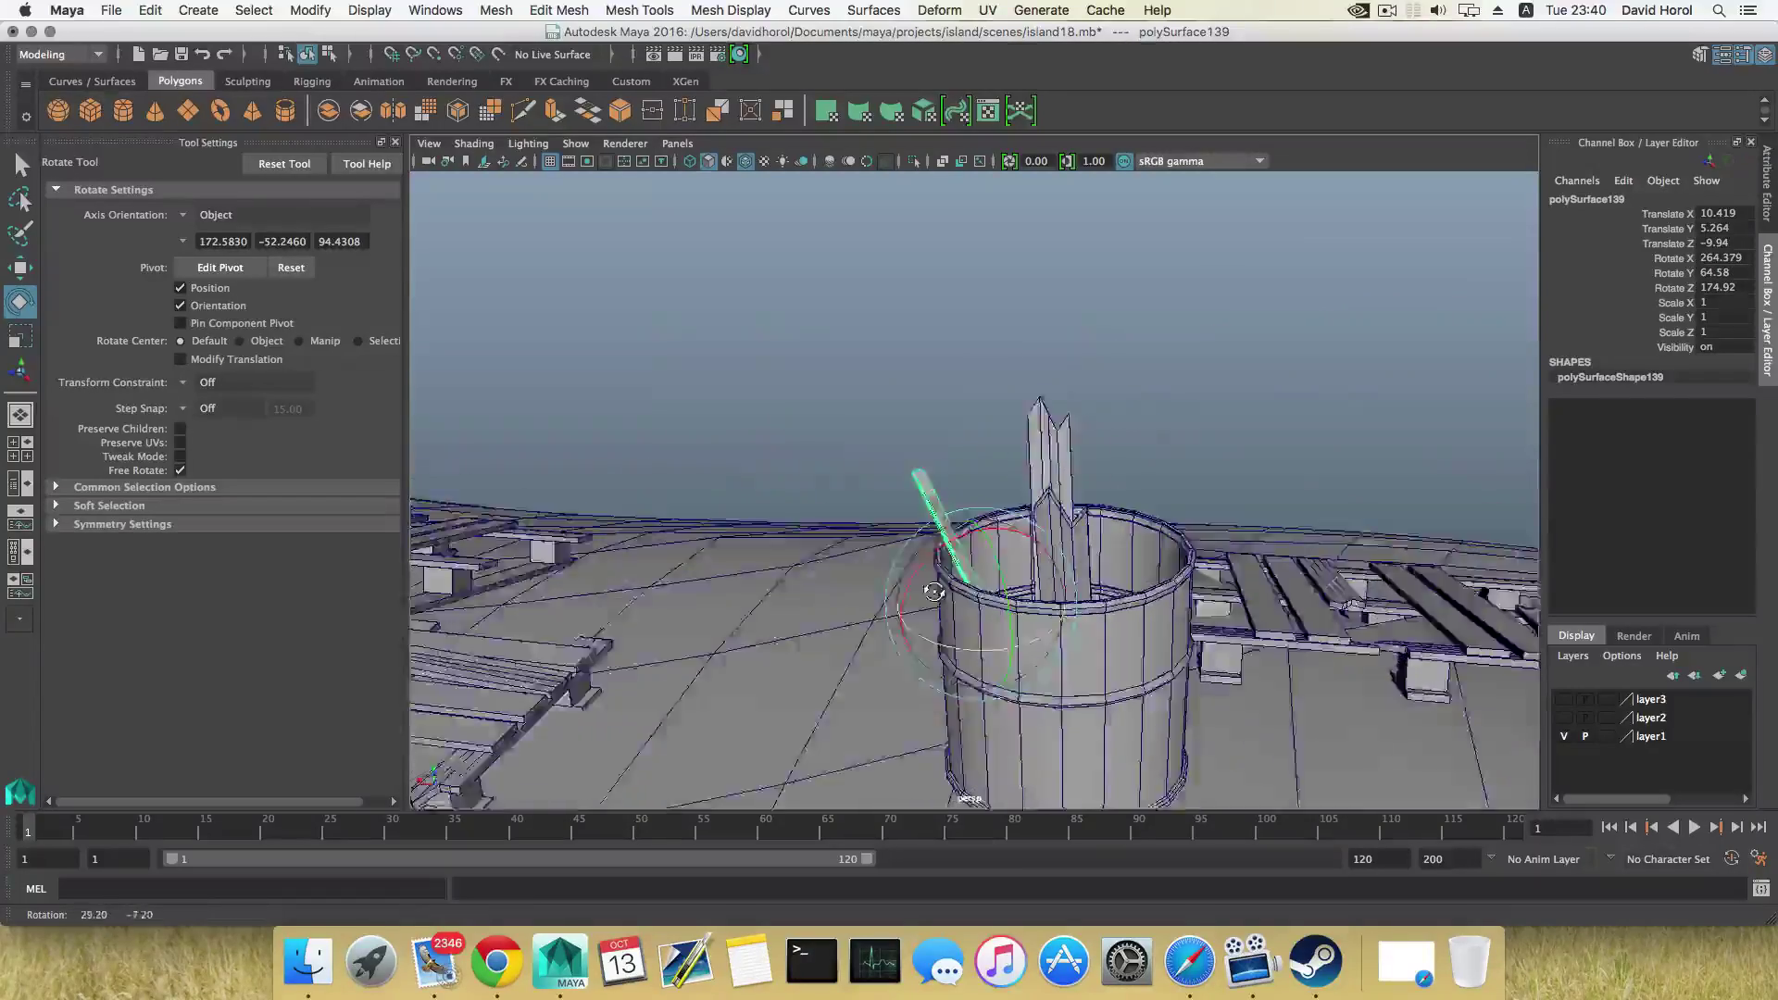
right_click_drag(1148, 527, 1033, 615, "alt")
middle_click_drag(1033, 614, 934, 611, "alt")
Duplicate the third plank, move the copy across the barrel to about X 6.88, and rotate it to about 221.182 degrees around X
left_click_drag(935, 611, 850, 693, "alt")
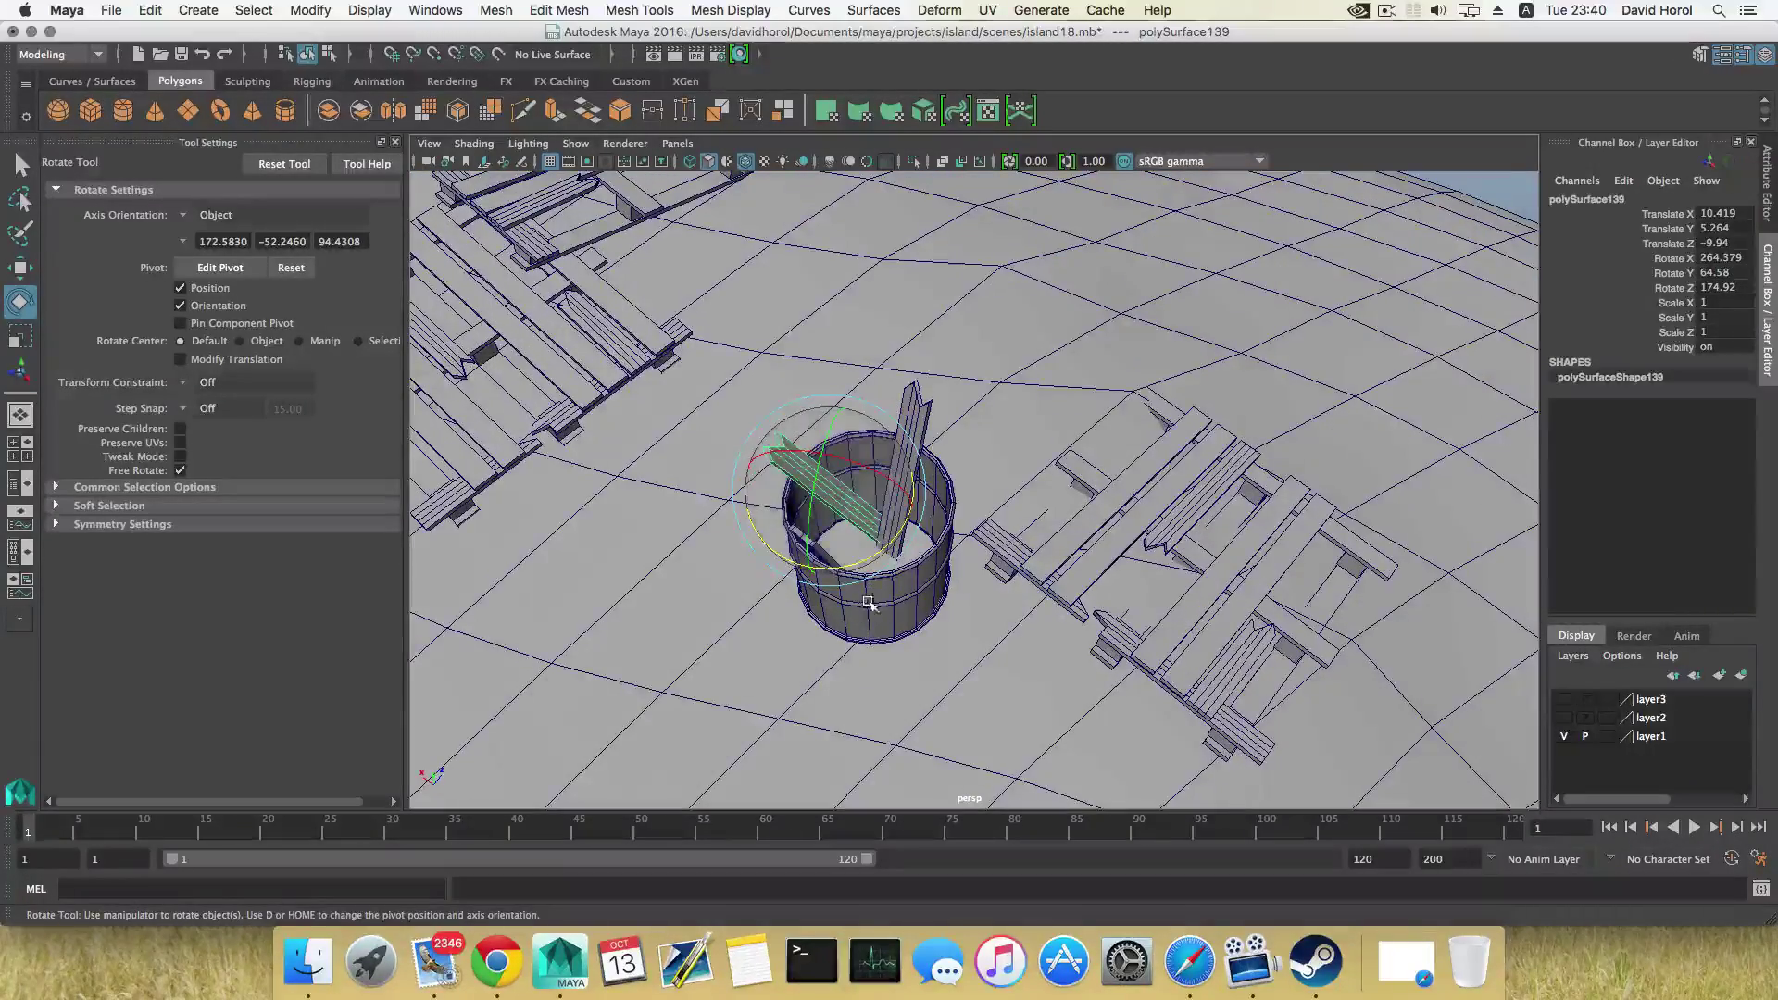
key("ctrl+d")
key("w")
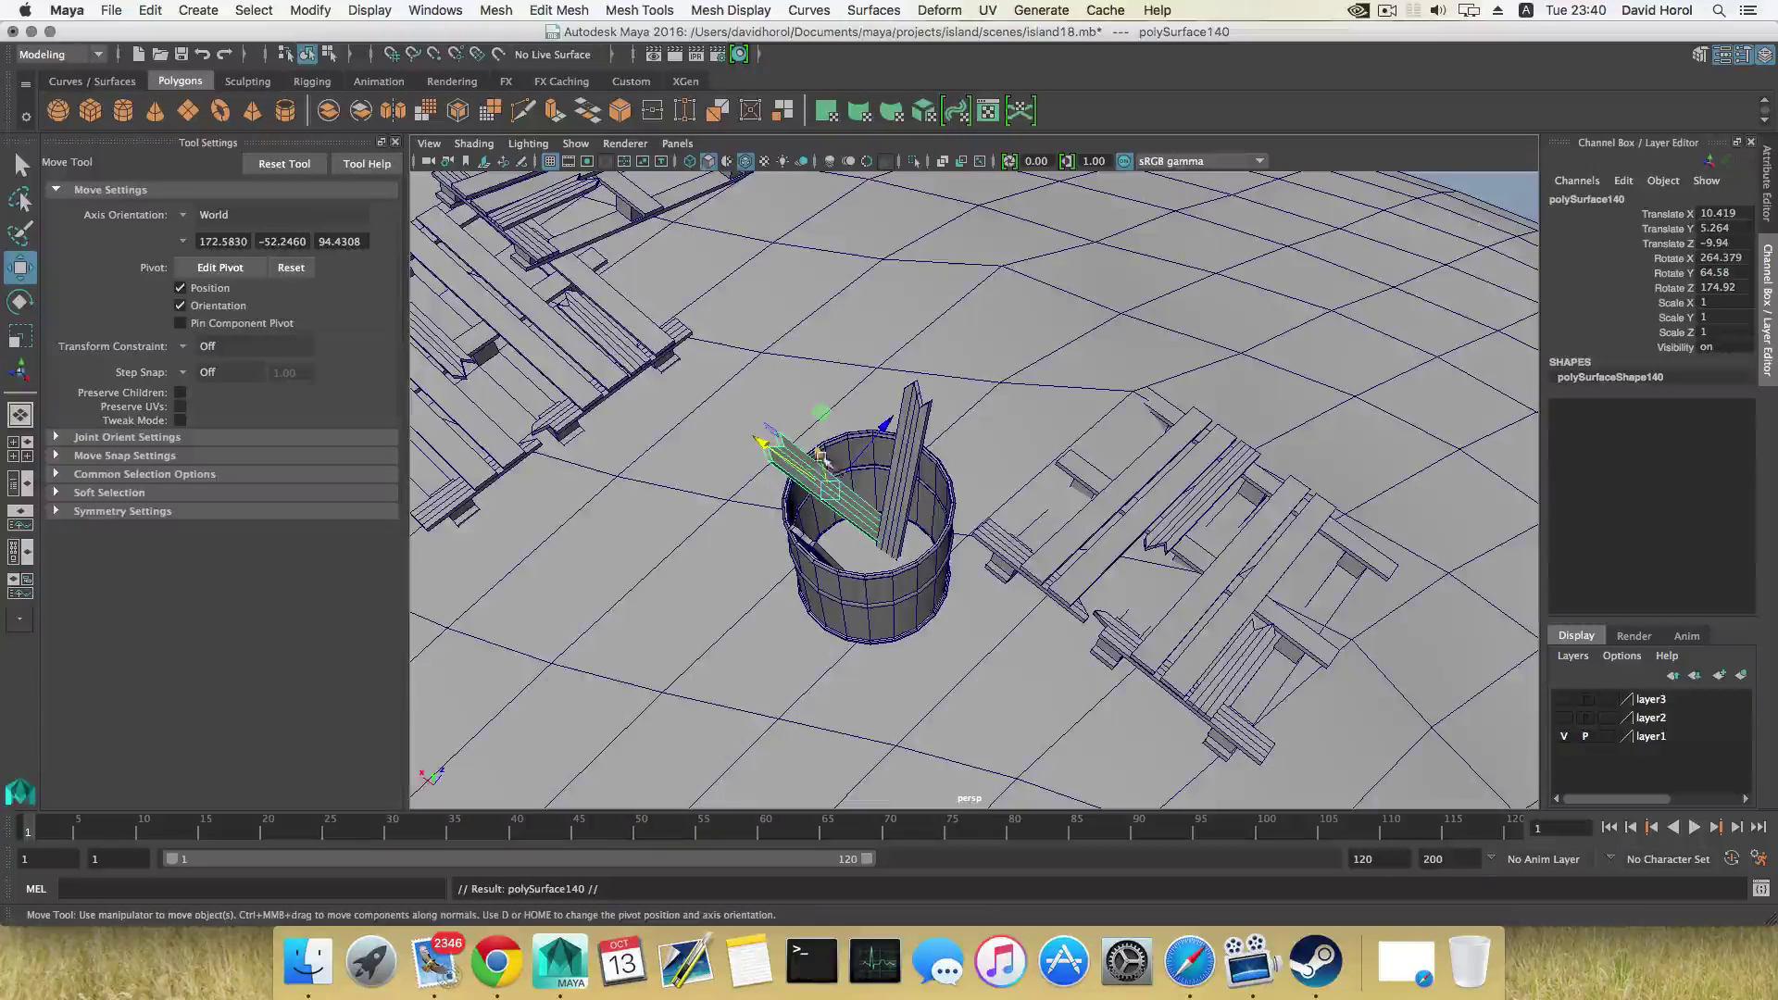
left_click_drag(769, 451, 820, 482)
key("e")
left_click_drag(955, 513, 973, 556)
key("w")
left_click_drag(820, 565, 741, 477)
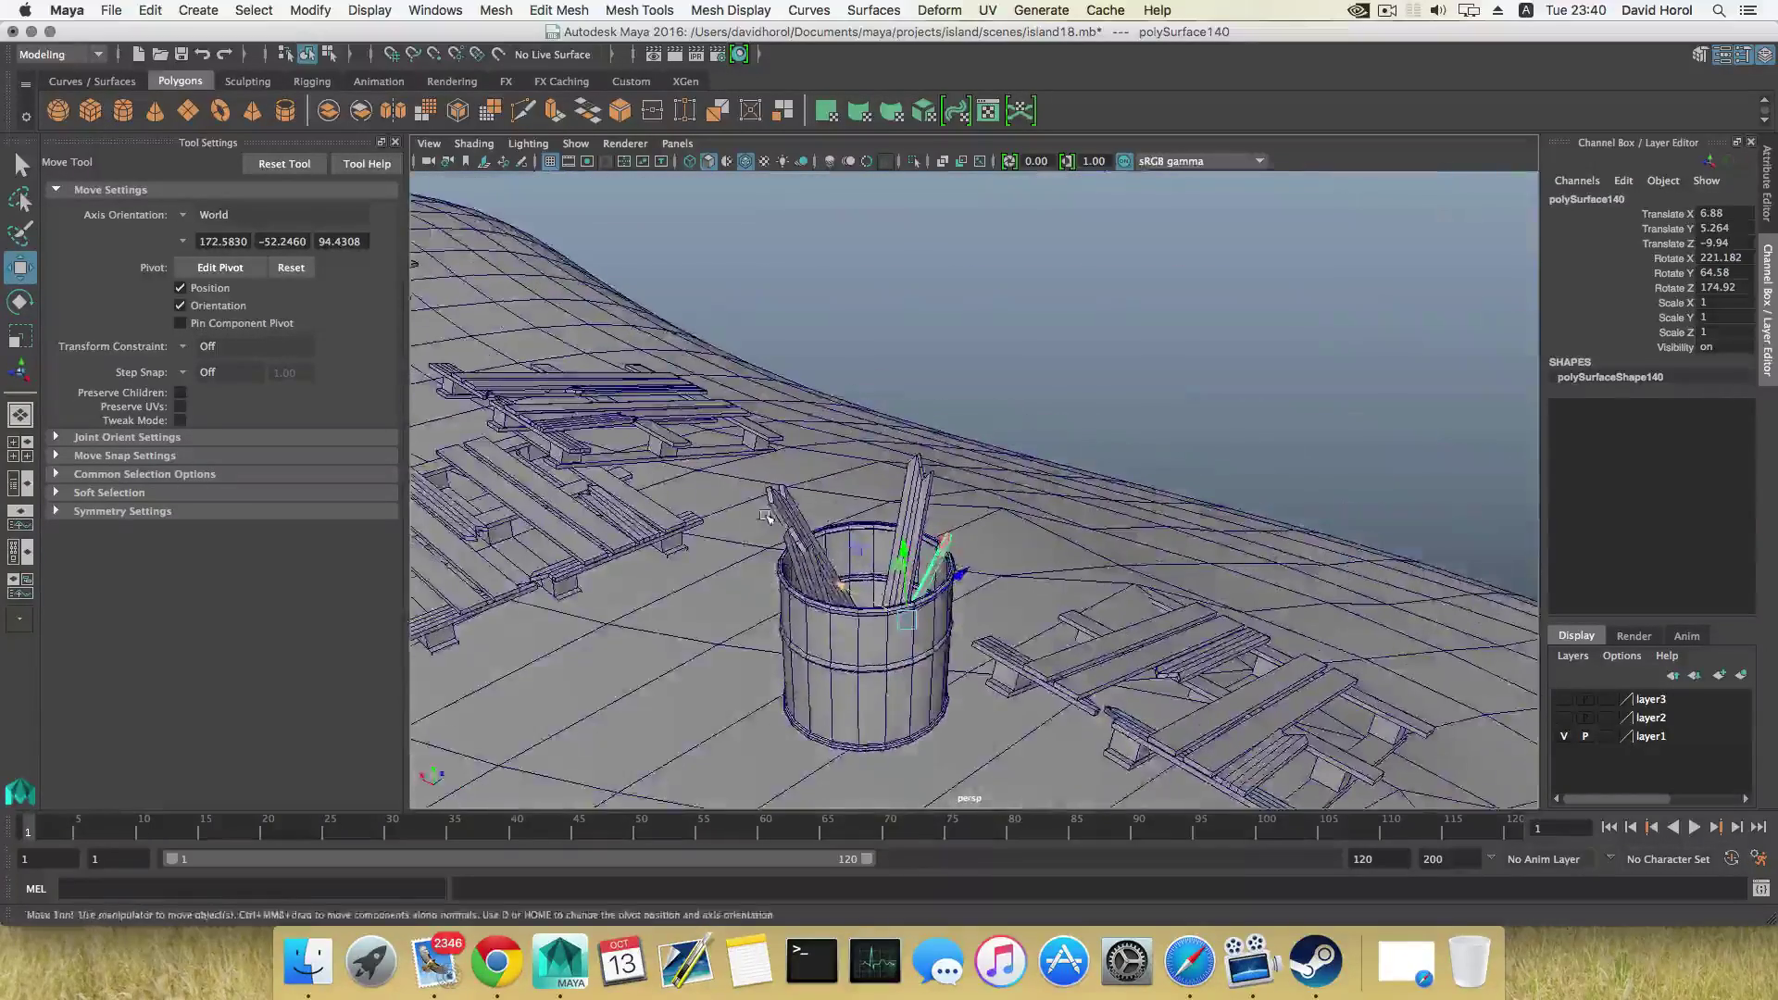
Turn the fourth plank to about 183.168, 71.121, 134.18 degrees and adjust its position against the barrel's rim
right_click_drag(741, 477, 889, 463, "alt")
key("e")
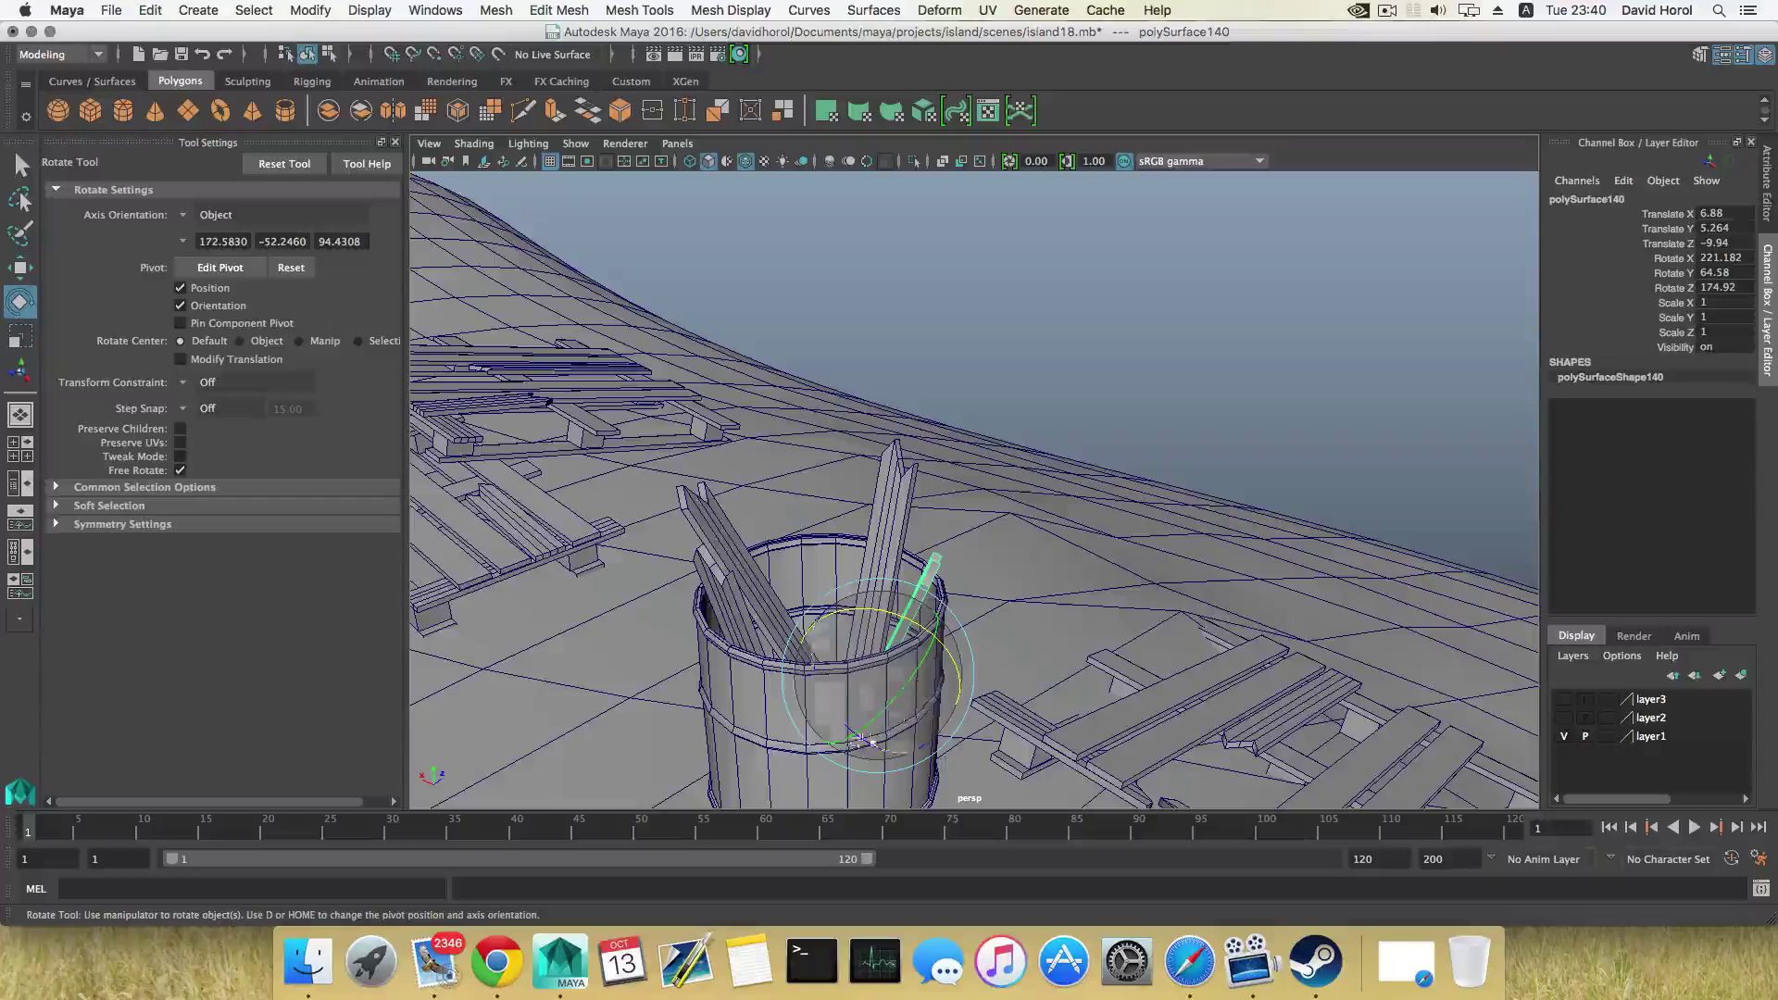
left_click_drag(912, 741, 824, 706)
key("w")
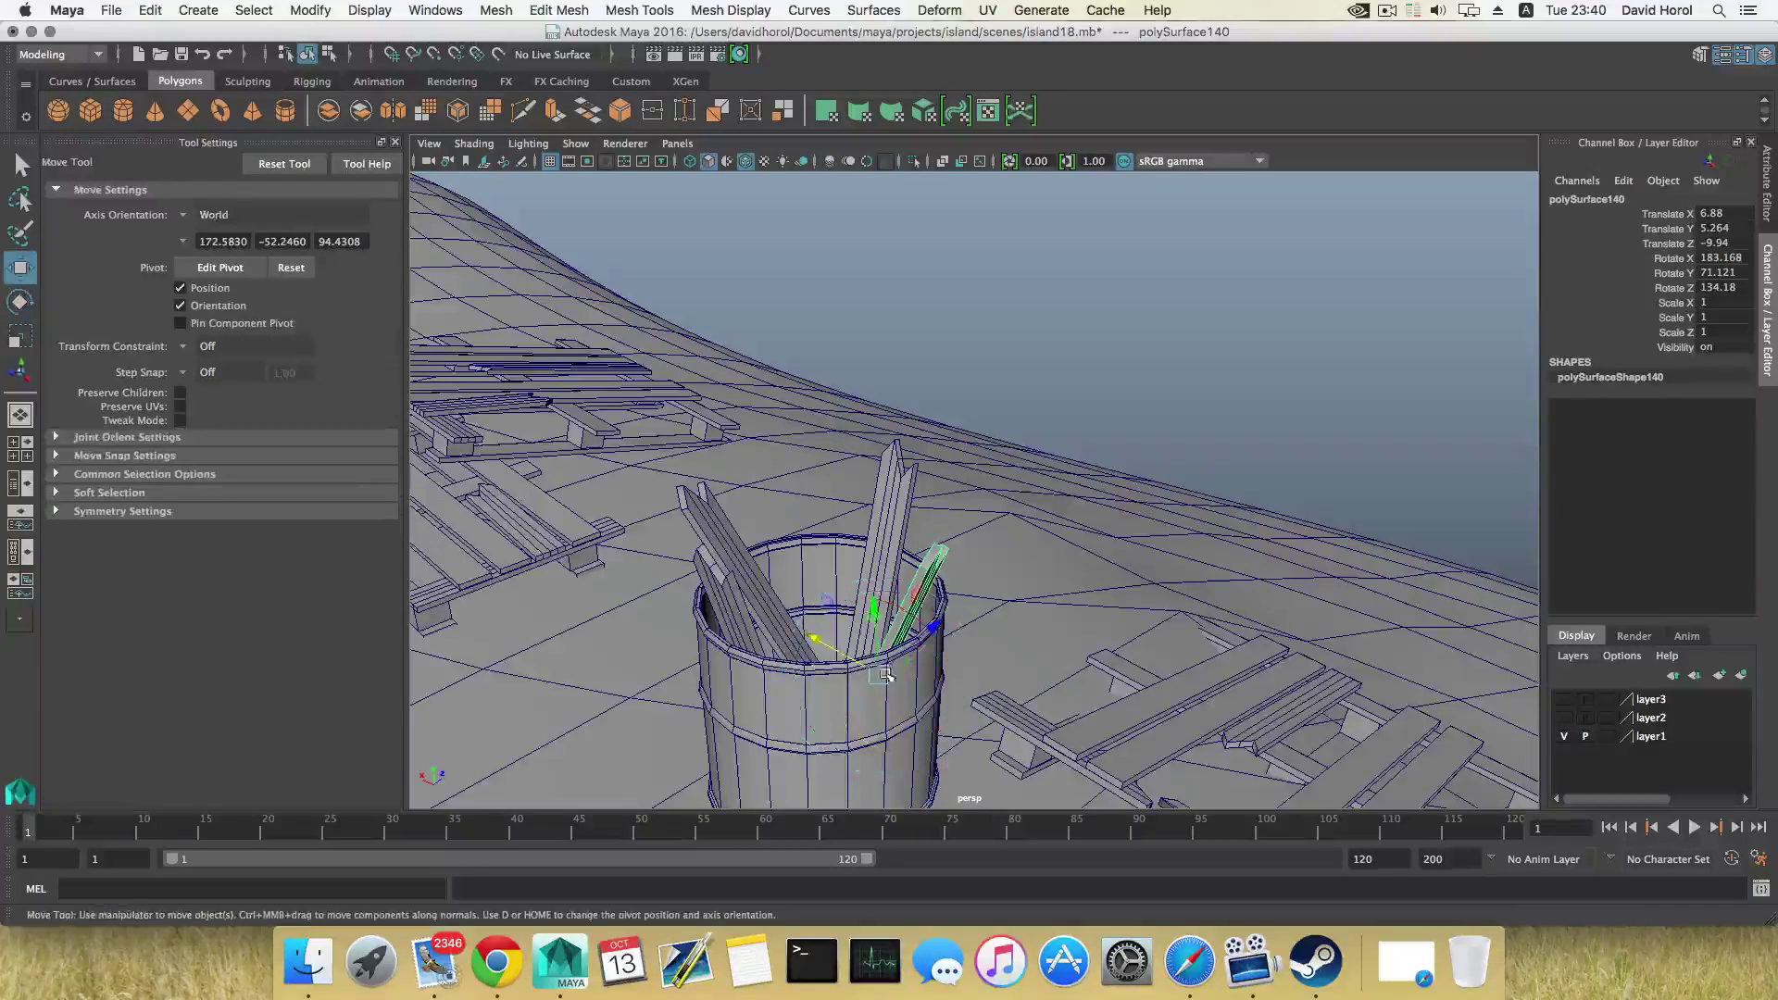
left_click_drag(829, 639, 1353, 389)
Lower the tip vertices of the fourth plank to vary its broken end
right_click_drag(1317, 335, 1229, 362)
left_click_drag(1229, 361, 956, 560, "alt")
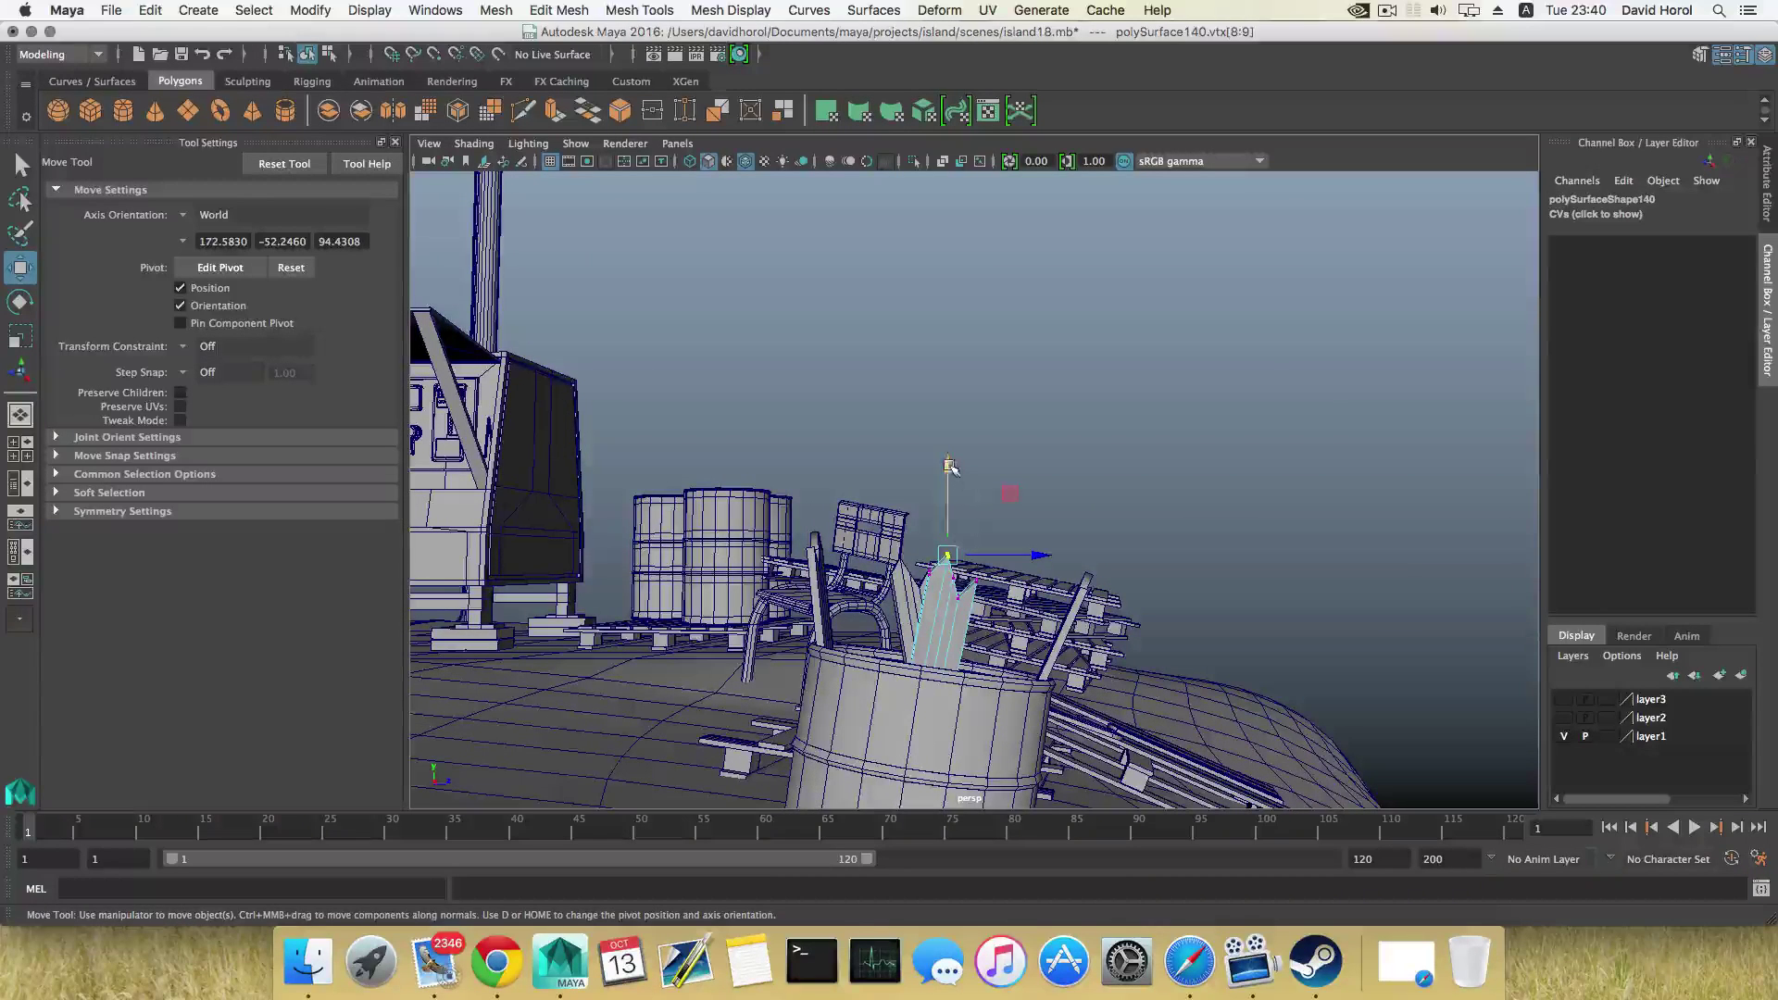
left_click_drag(949, 465, 949, 480)
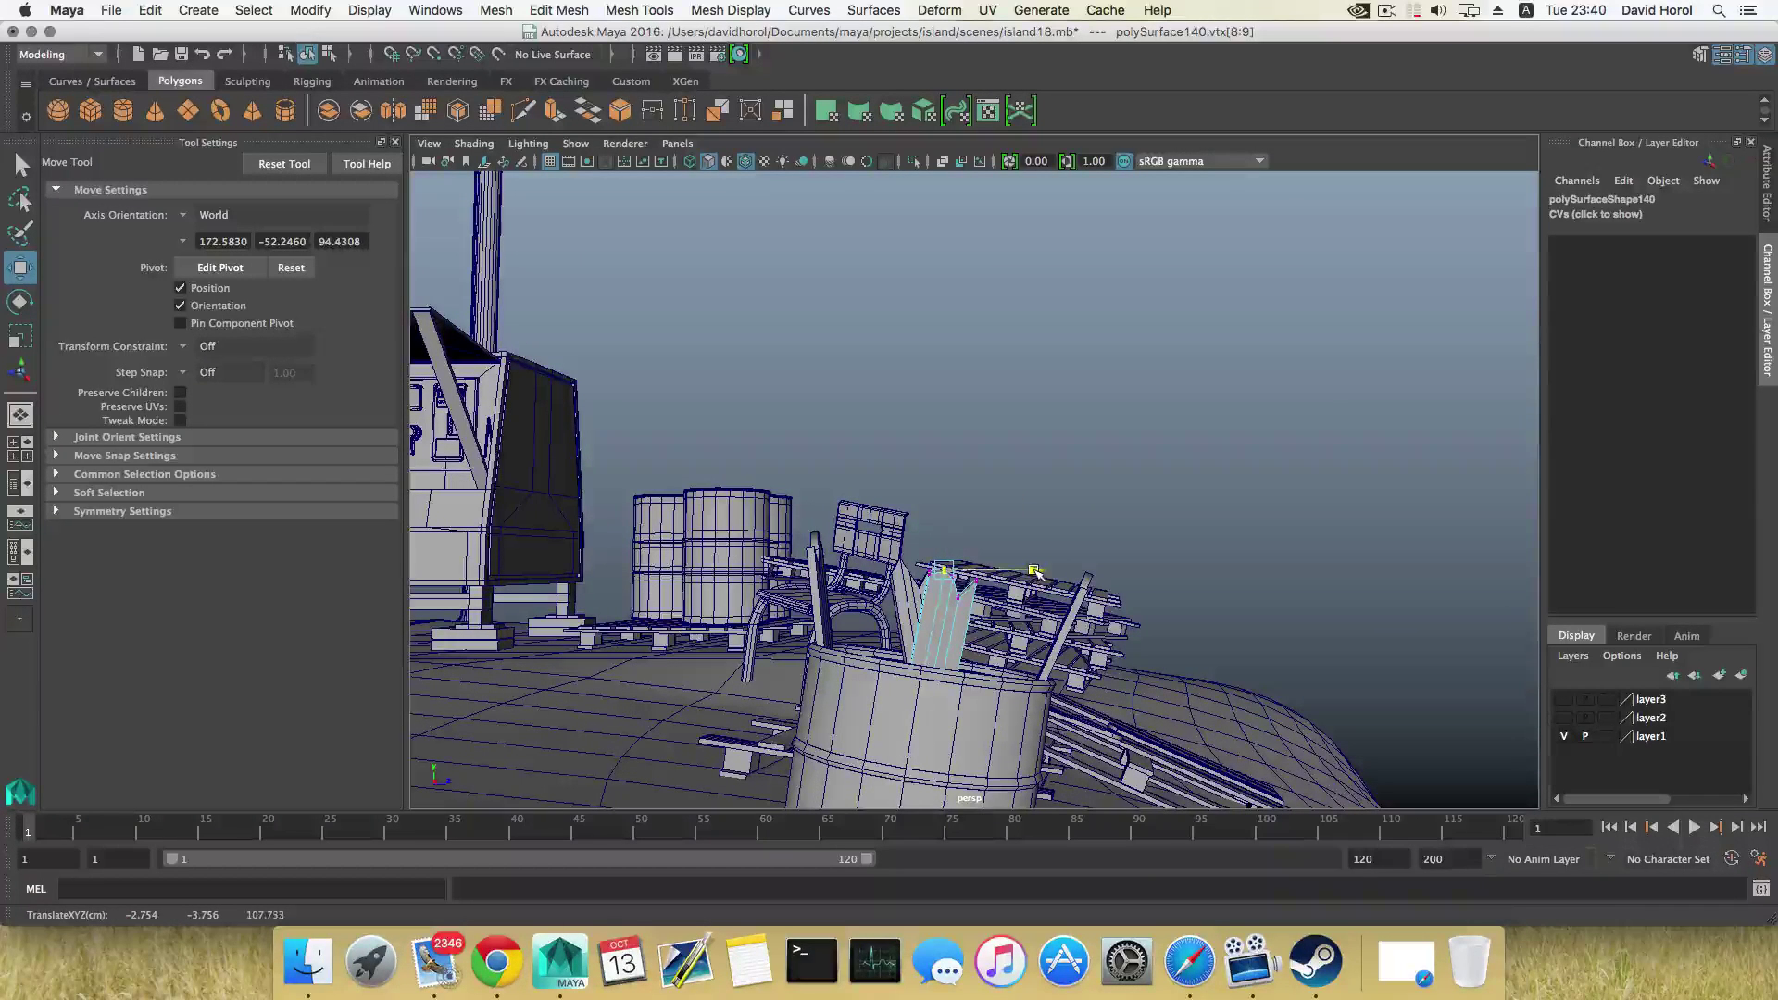
Lower the pointed tip vertices of the first plank in the barrel to reshape its splintered end
left_click_drag(844, 590, 1074, 584, "alt")
left_click(738, 546)
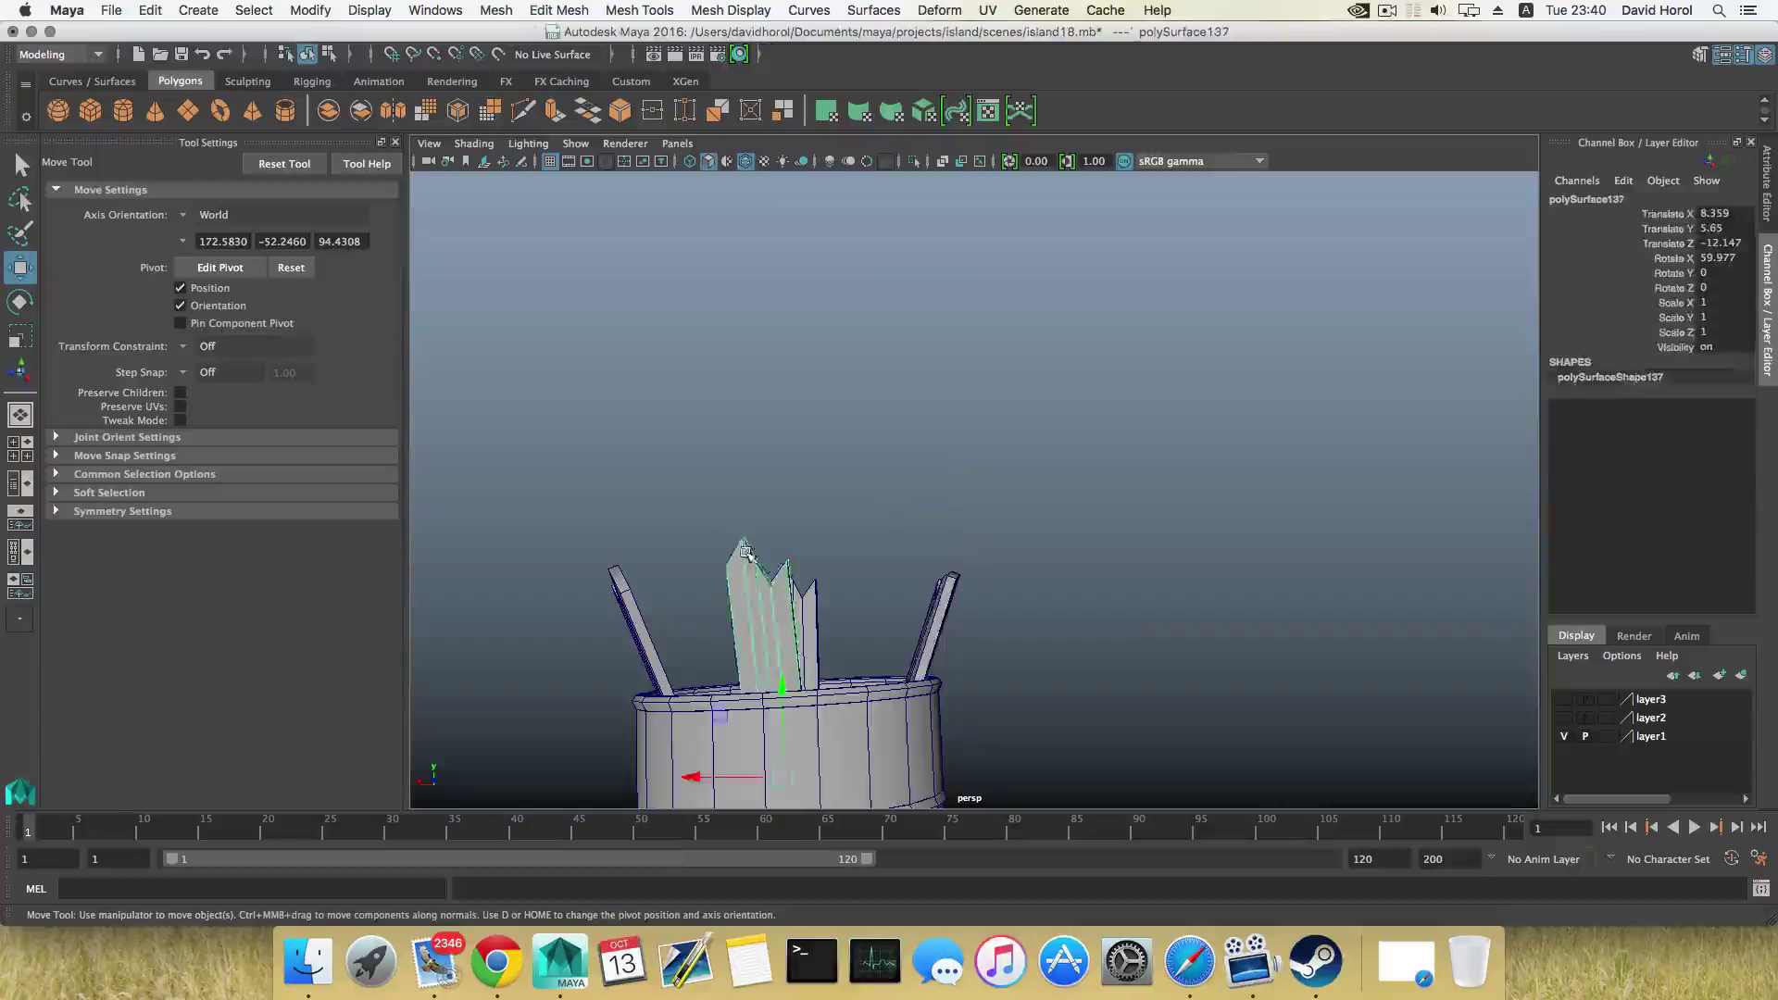
right_click(732, 535)
right_click_drag(733, 535, 655, 448)
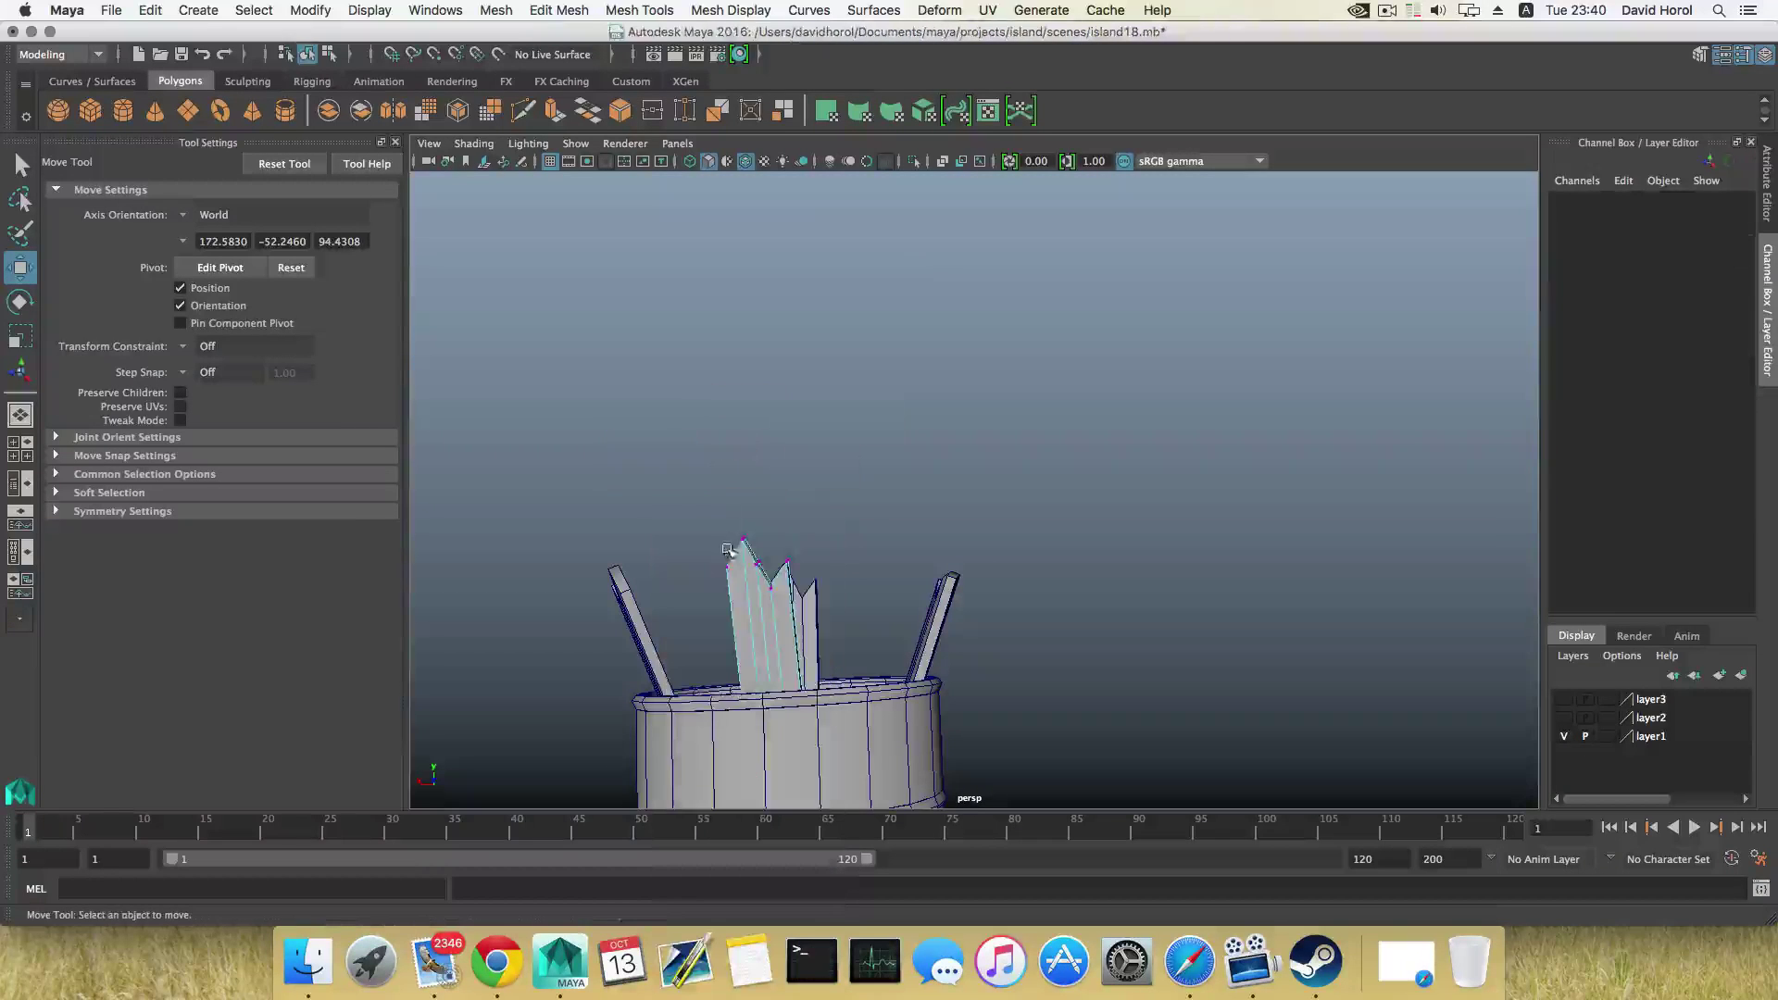
left_click(787, 559)
left_click_drag(787, 476, 751, 546)
left_click_drag(743, 453, 744, 459)
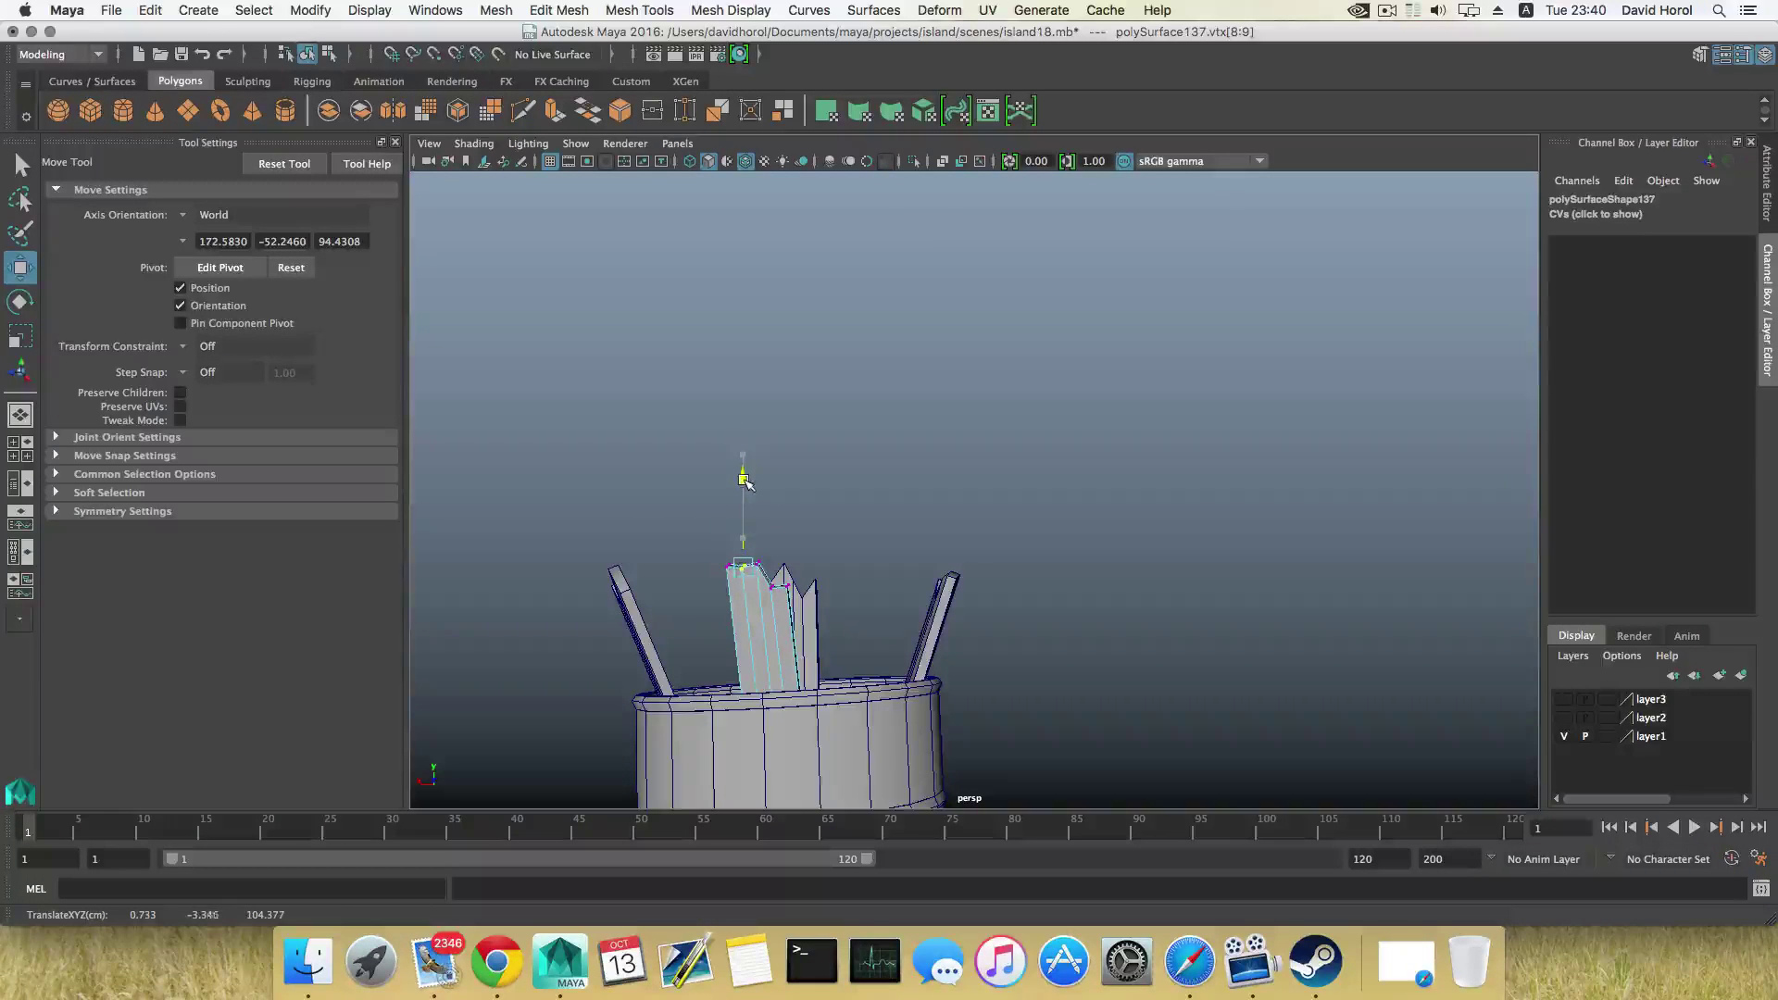
left_click_drag(695, 603, 837, 470, "alt")
scroll(1056, 695, "down", 4)
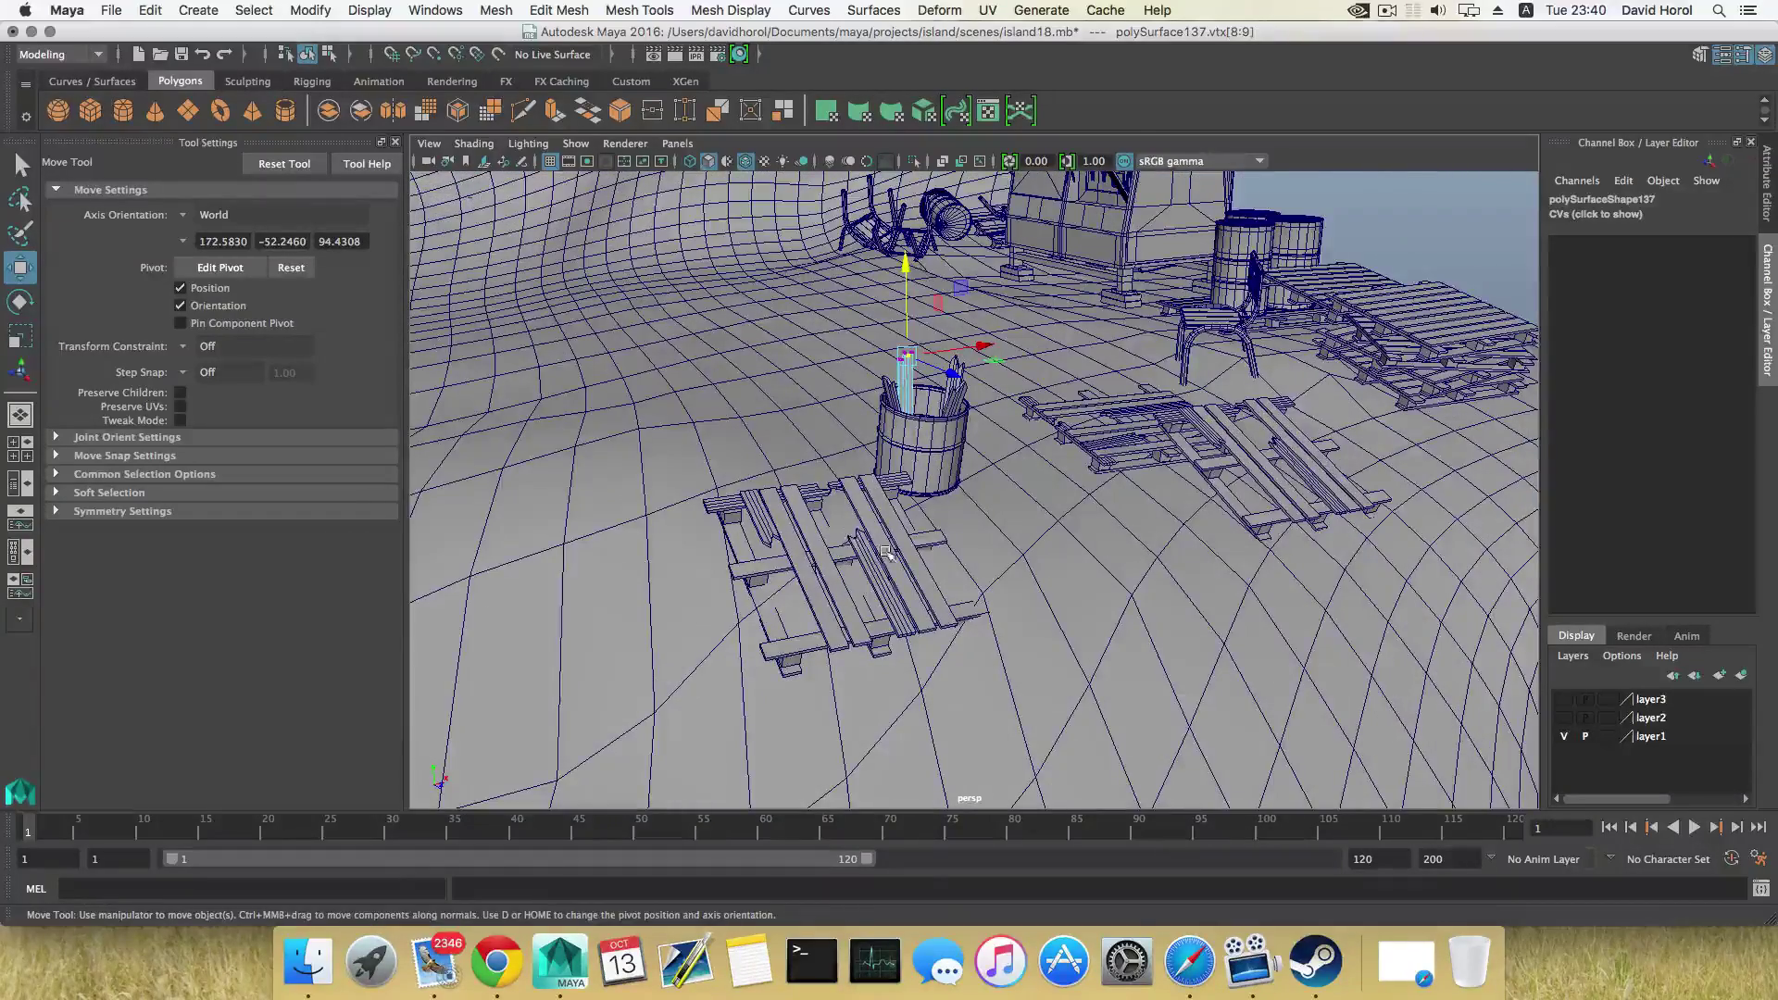
Combine all pieces of the broken pallet in front of the barrel into one mesh and center its pivot
left_click_drag(831, 561, 778, 565, "alt")
left_click_drag(759, 433, 975, 607)
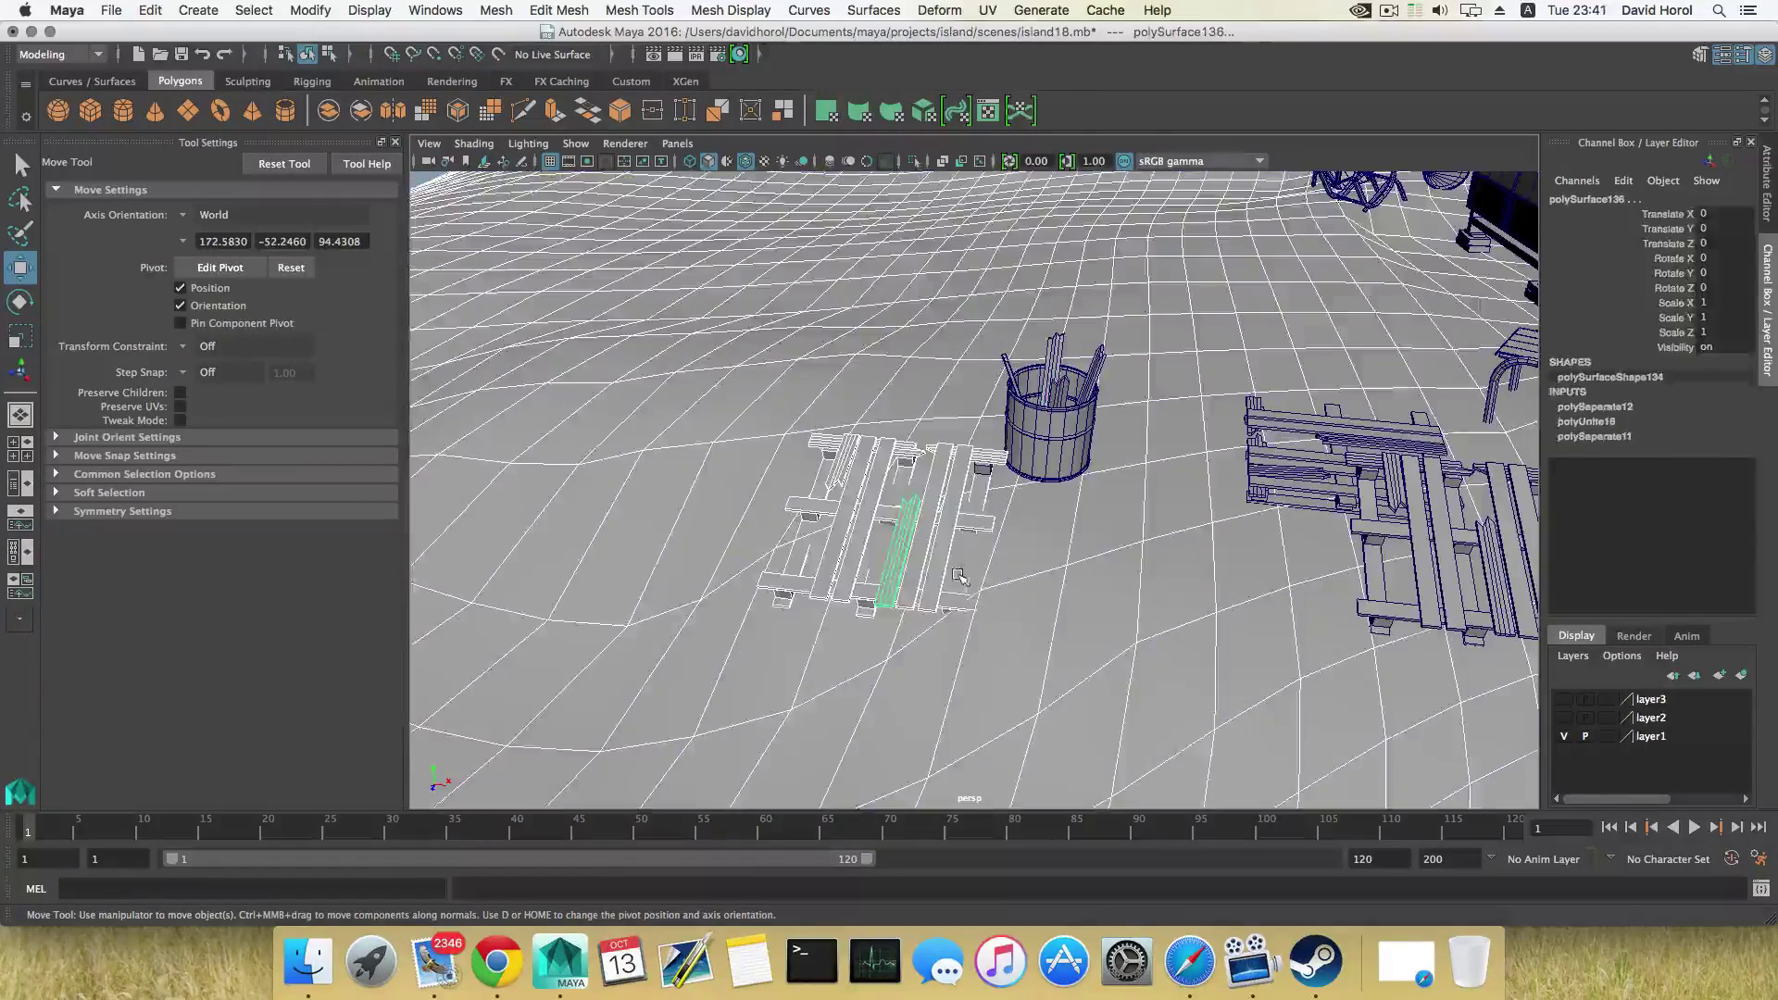
left_click(496, 10)
left_click(518, 57)
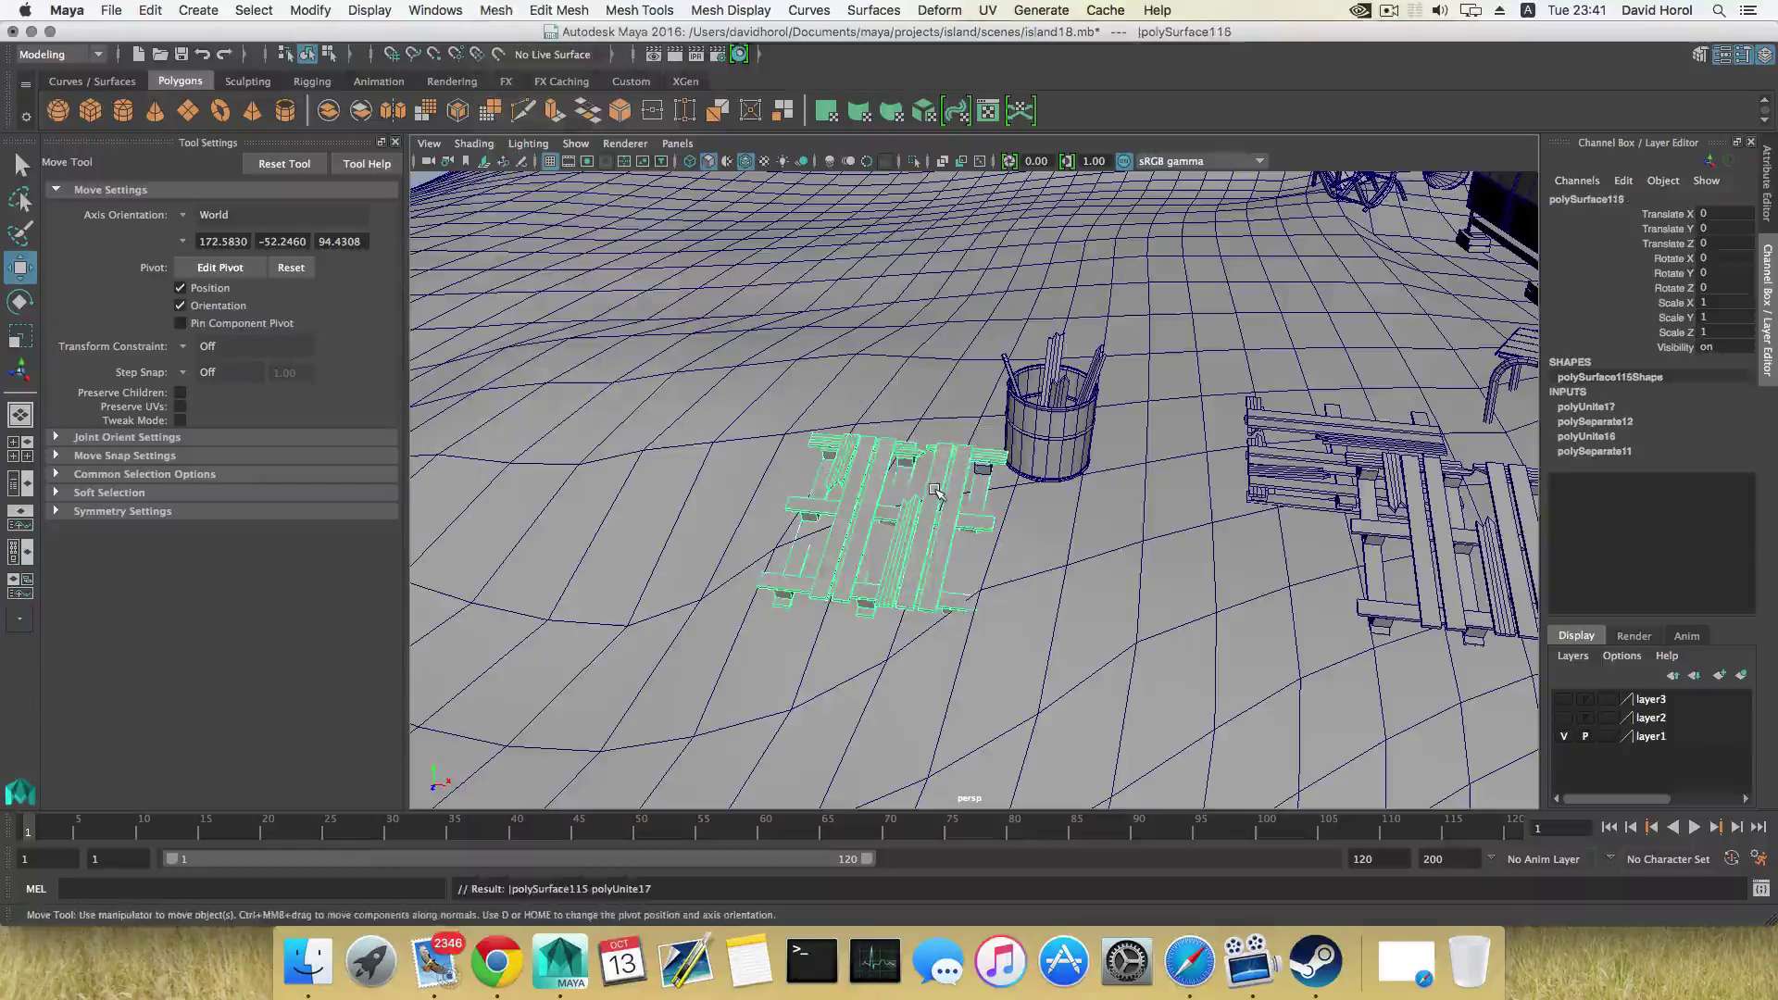
key("e")
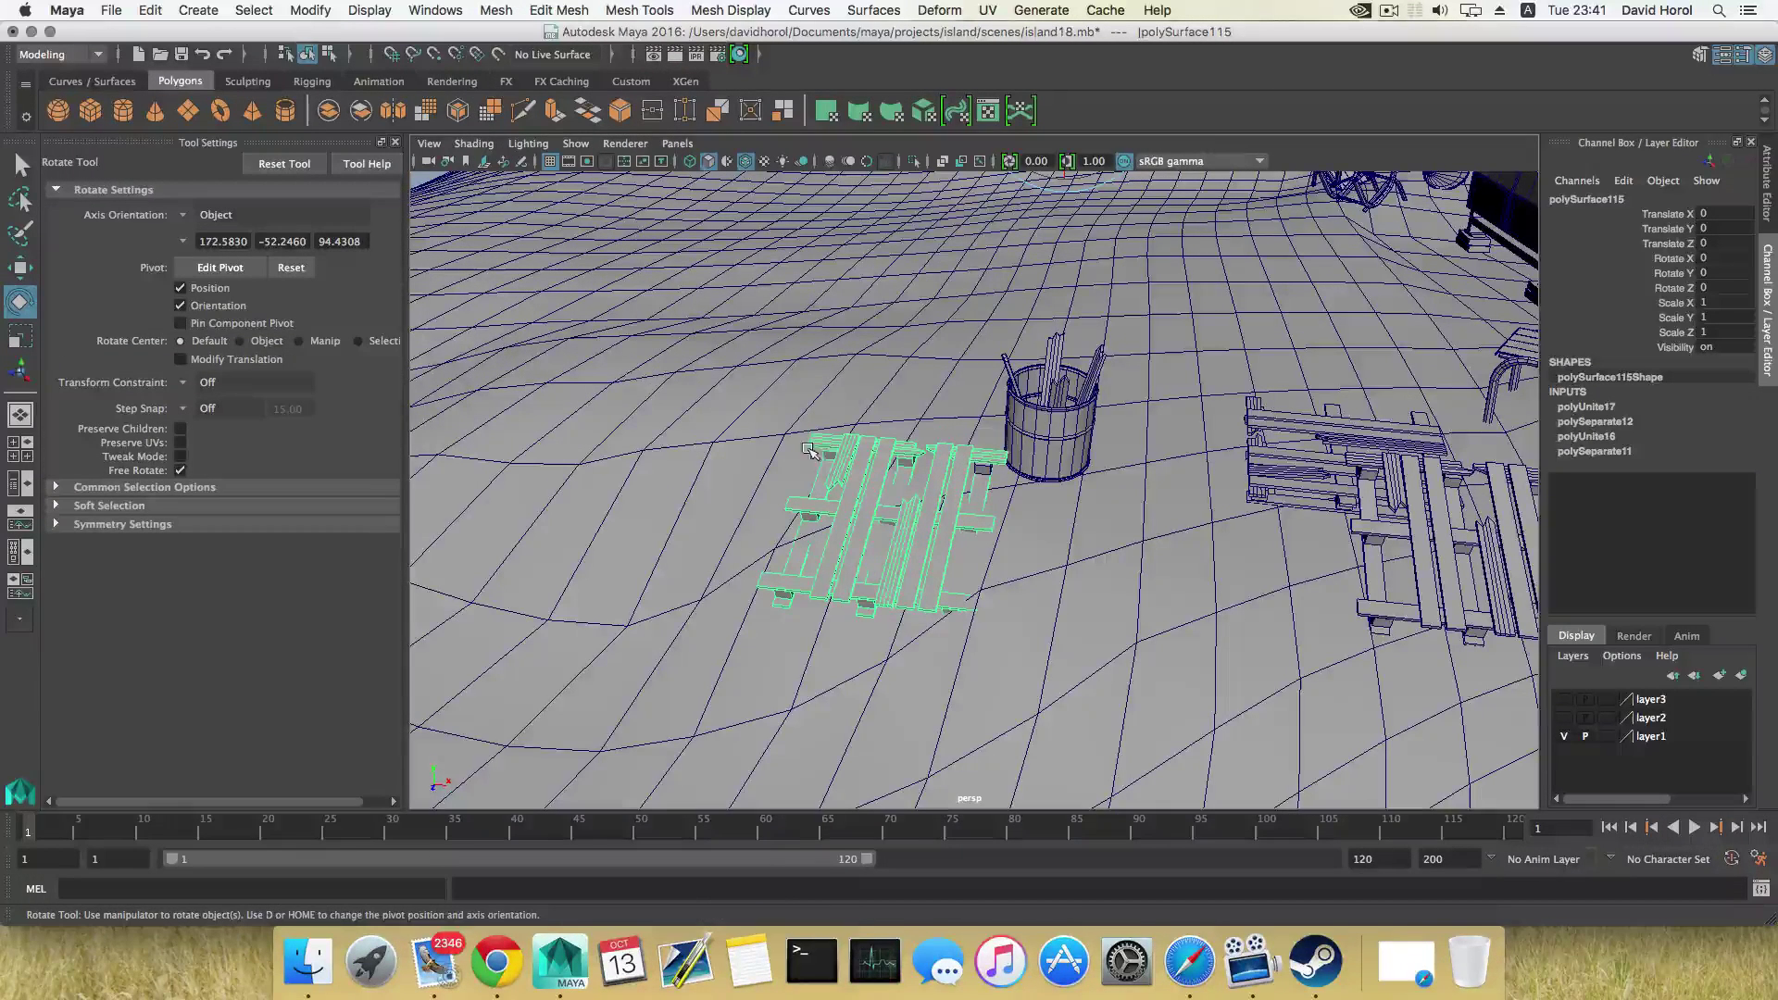
left_click(306, 10)
left_click(341, 126)
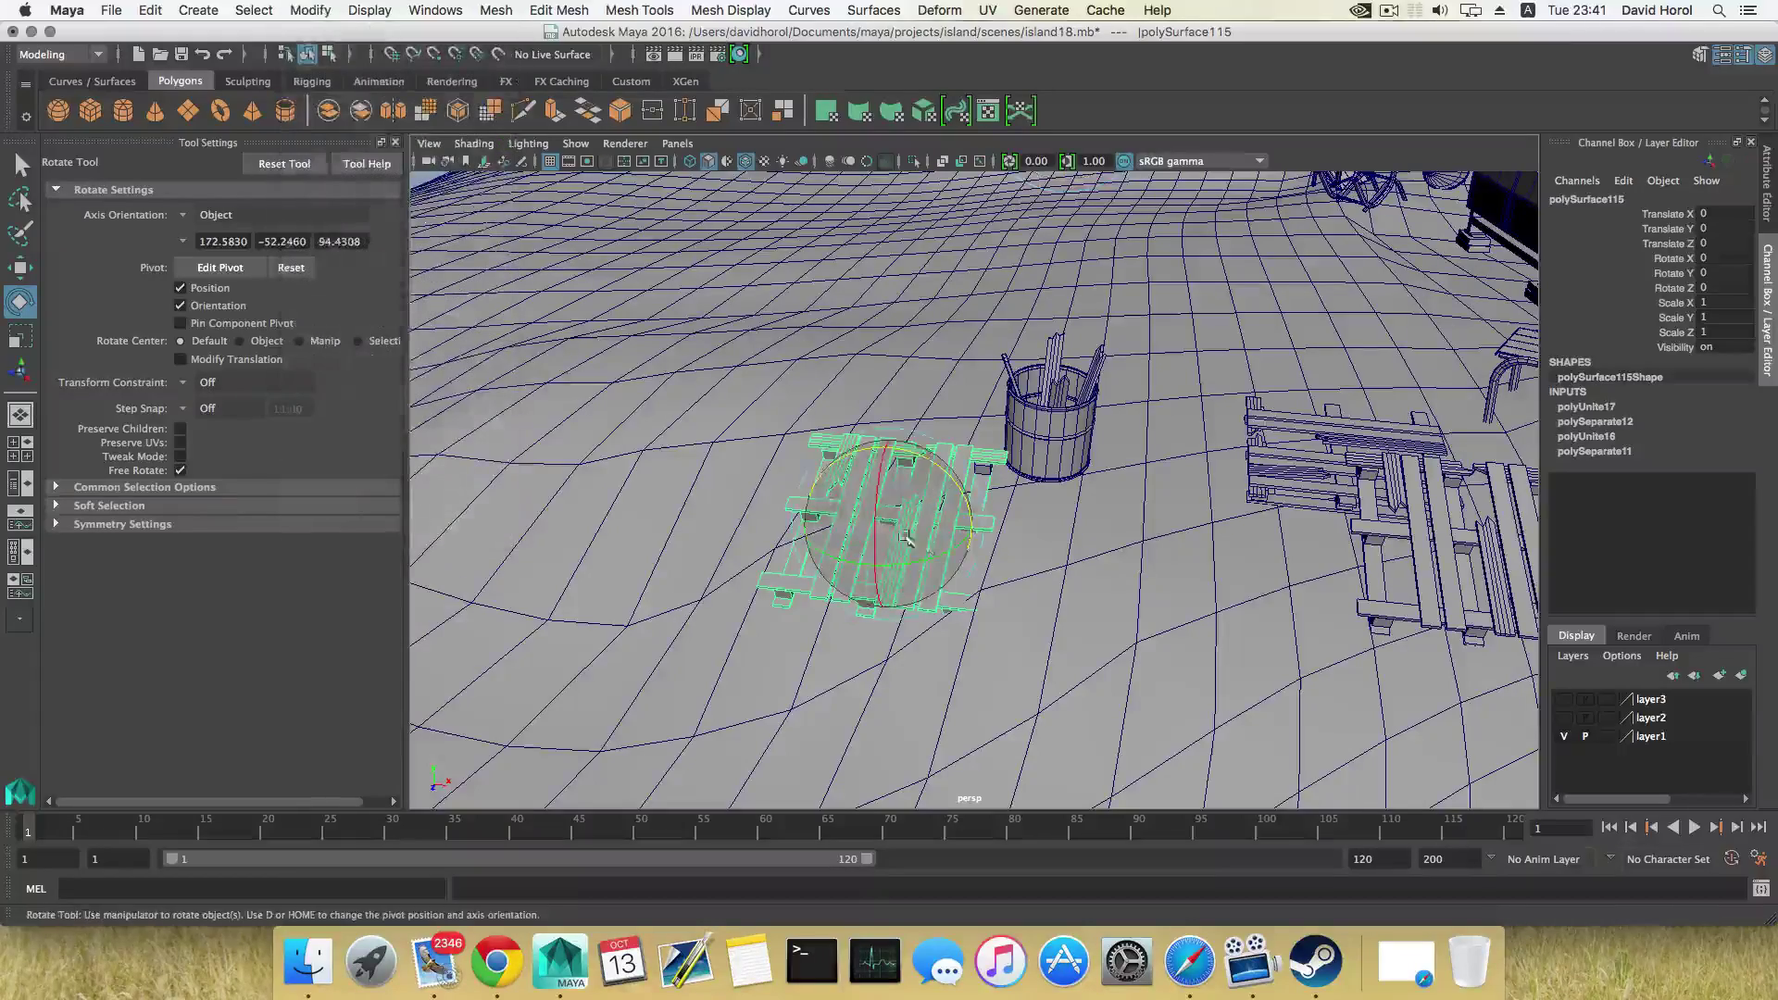
Tilt the combined pallet to about -7.724 degrees X and 7.623 degrees Z, and move it to about X 23.651, Y 0.84 beside the other broken pallets
left_click_drag(951, 470, 1158, 342)
key("w")
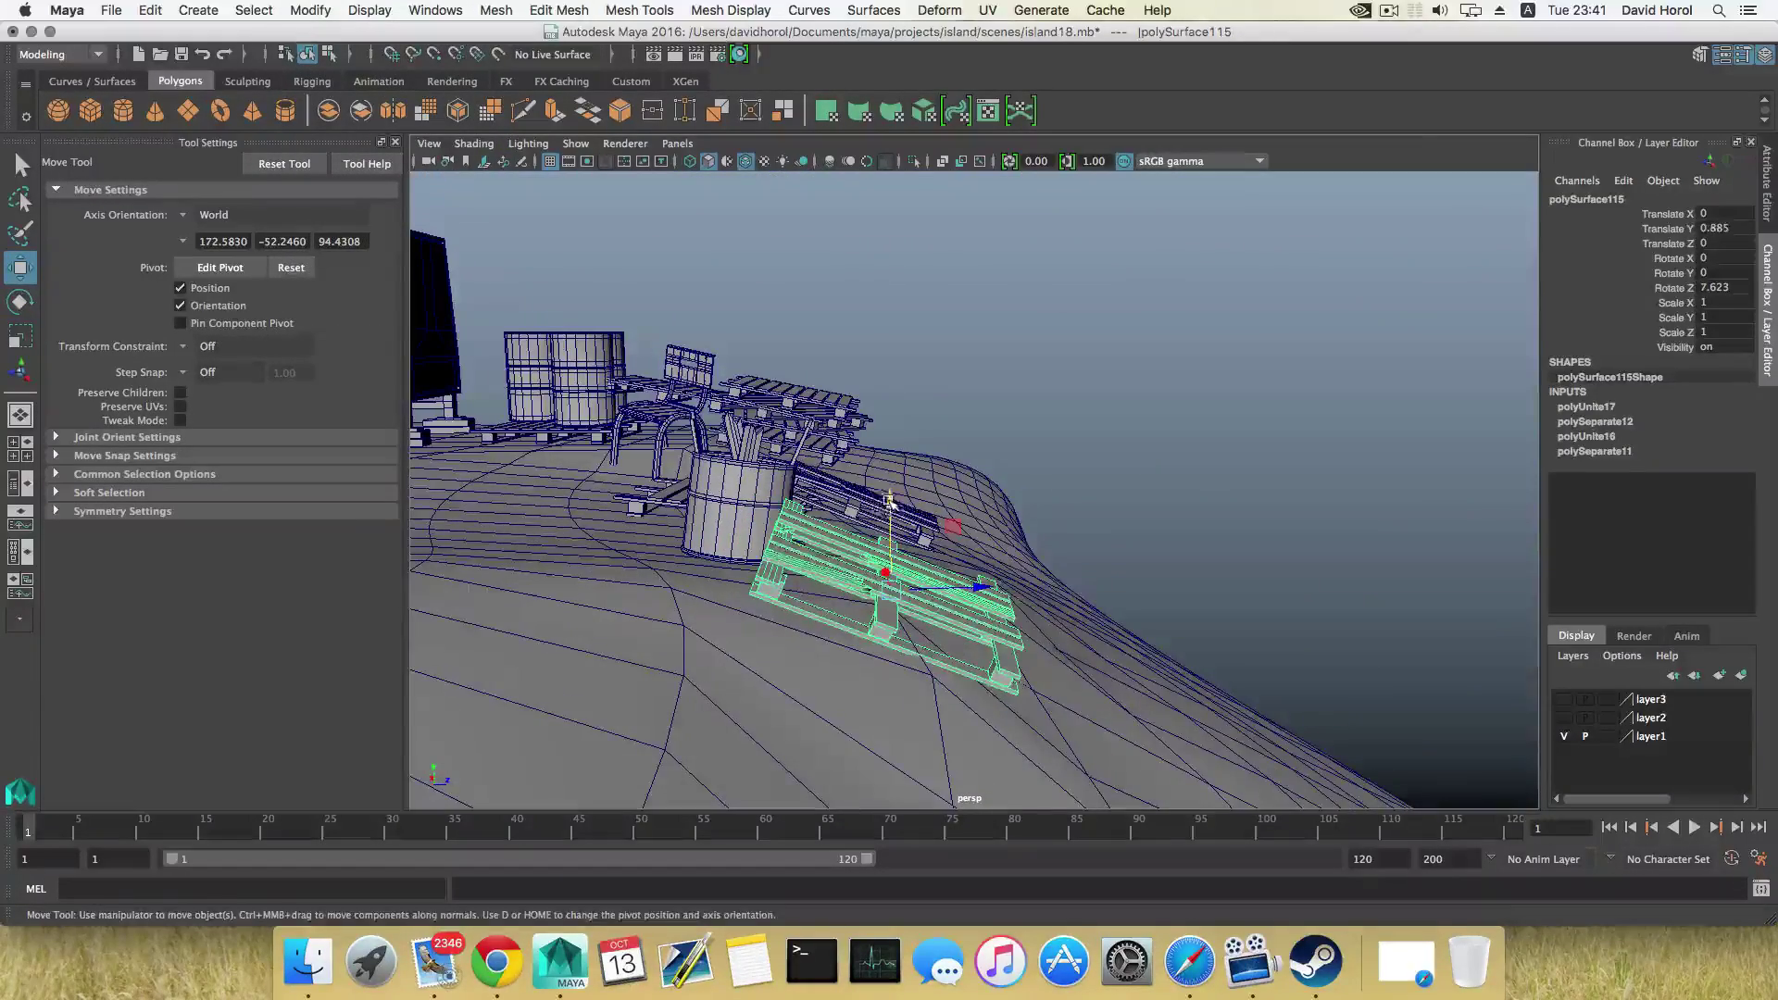
left_click_drag(889, 499, 931, 526)
key("e")
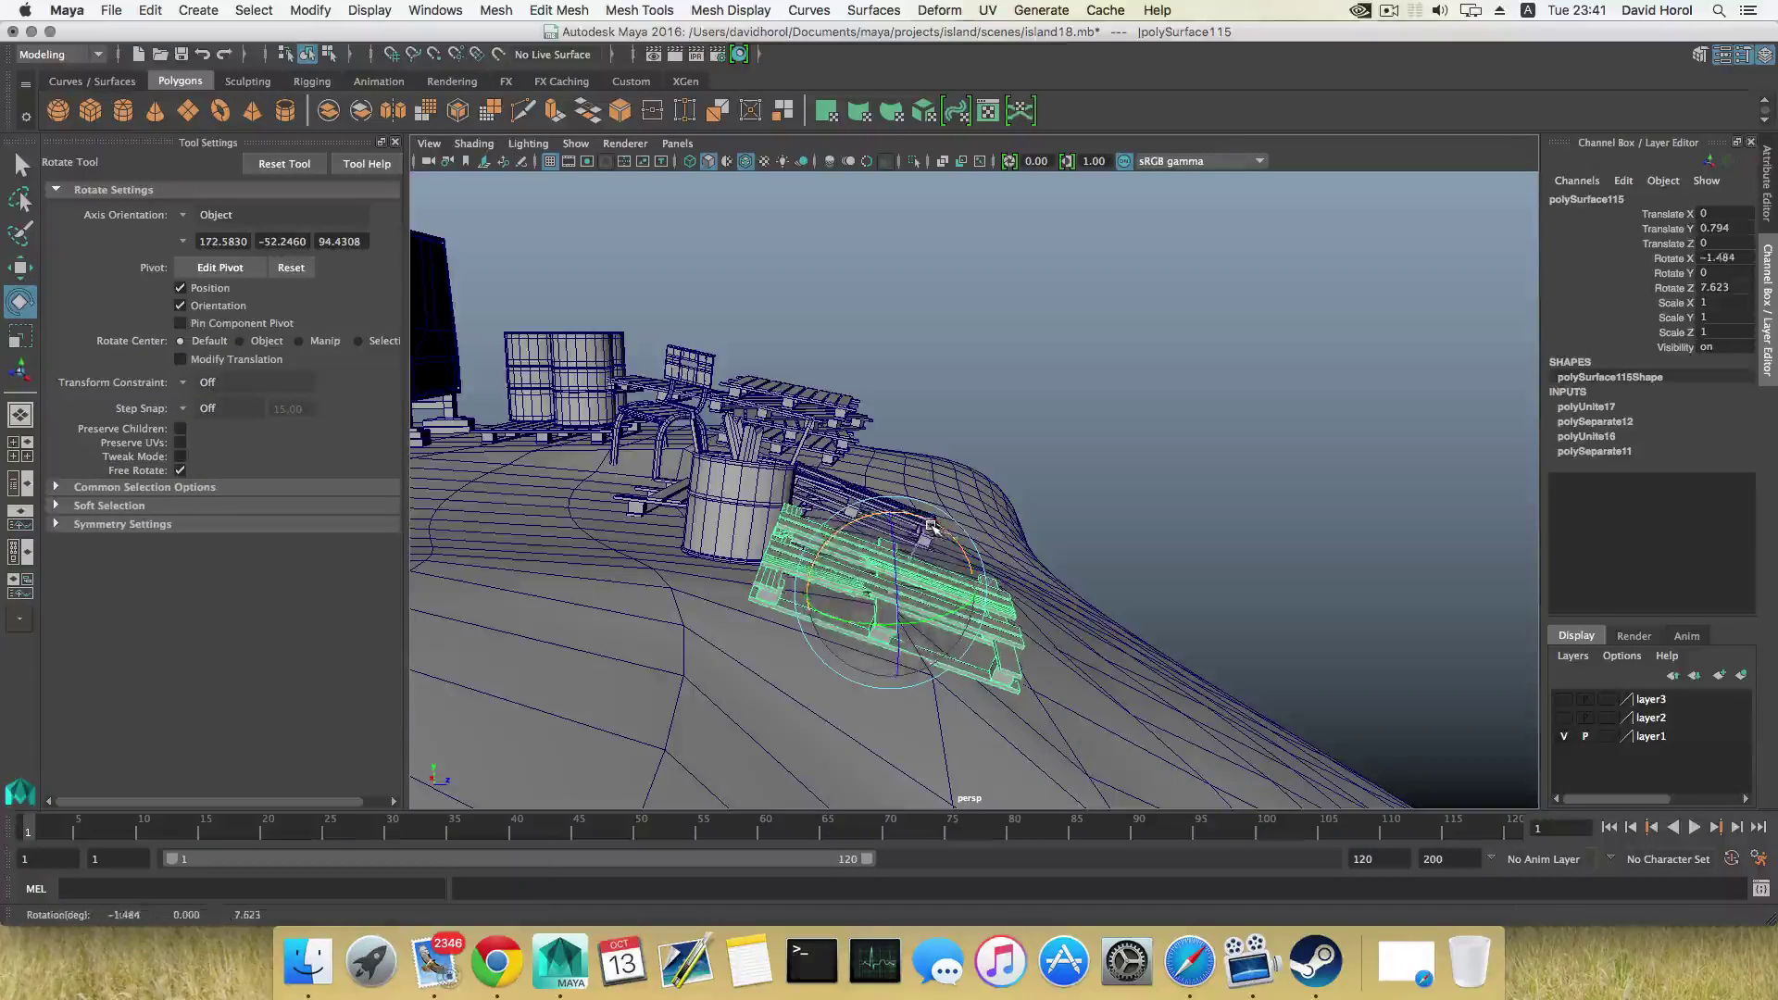
key("w")
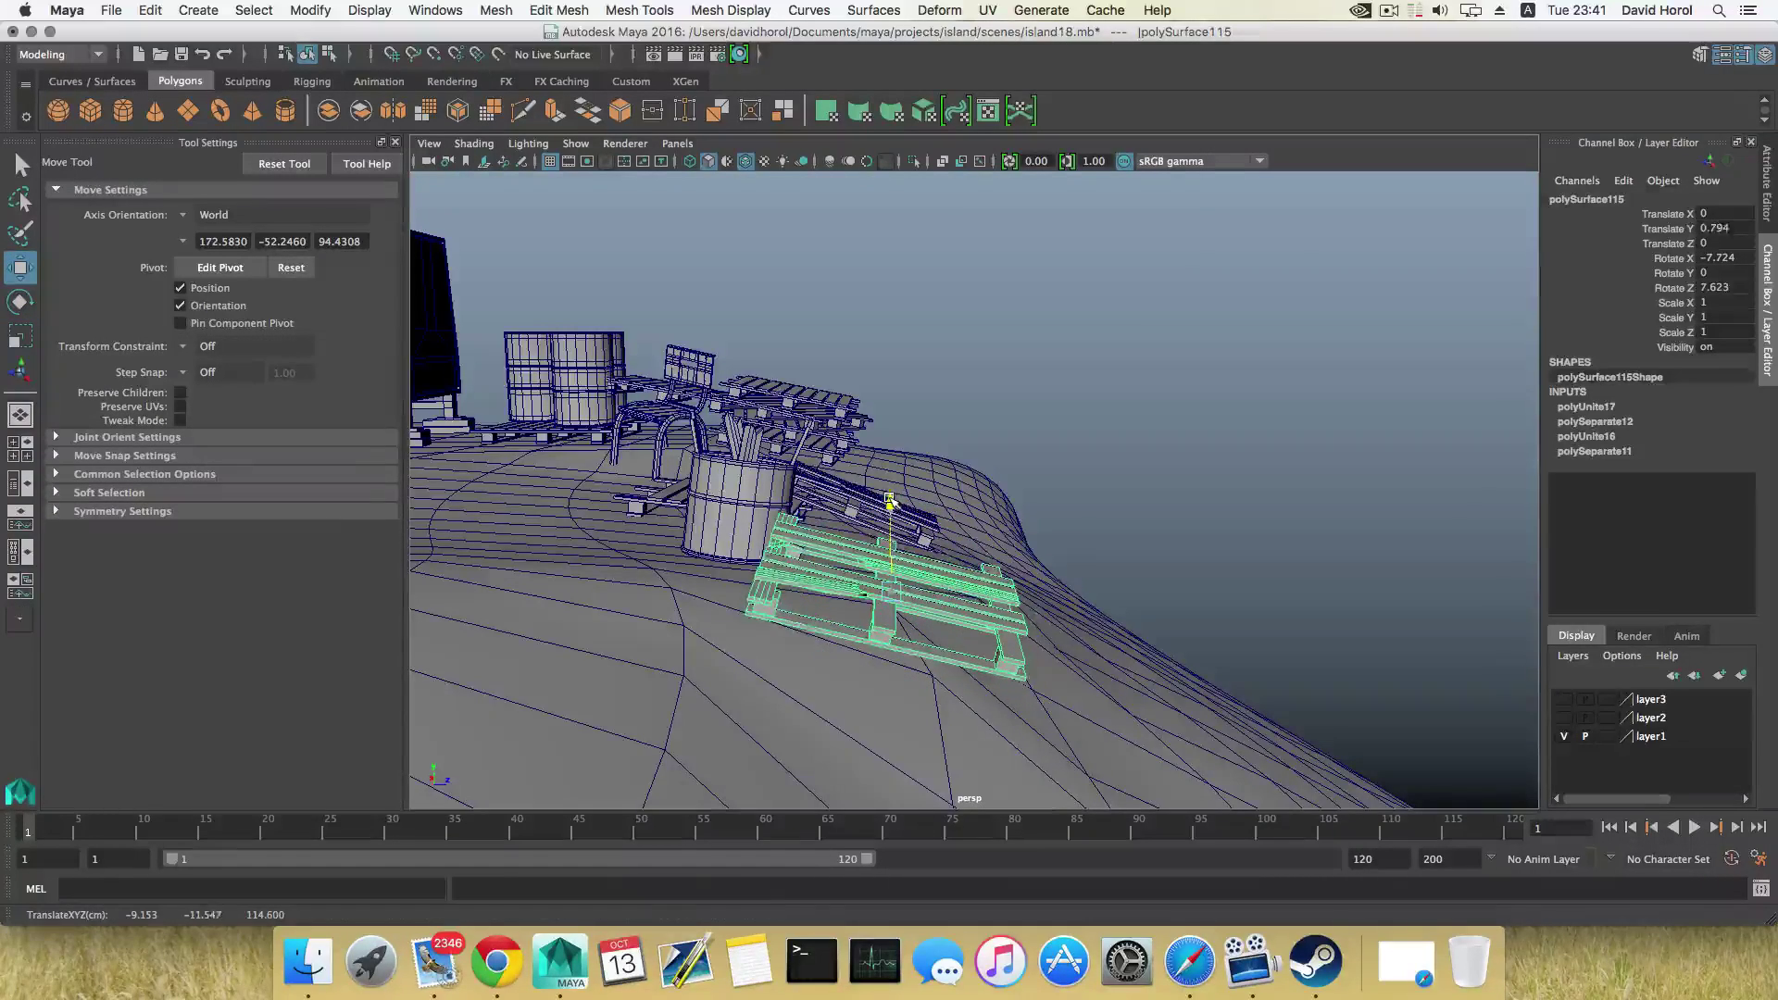
left_click_drag(889, 501, 1037, 546, "alt")
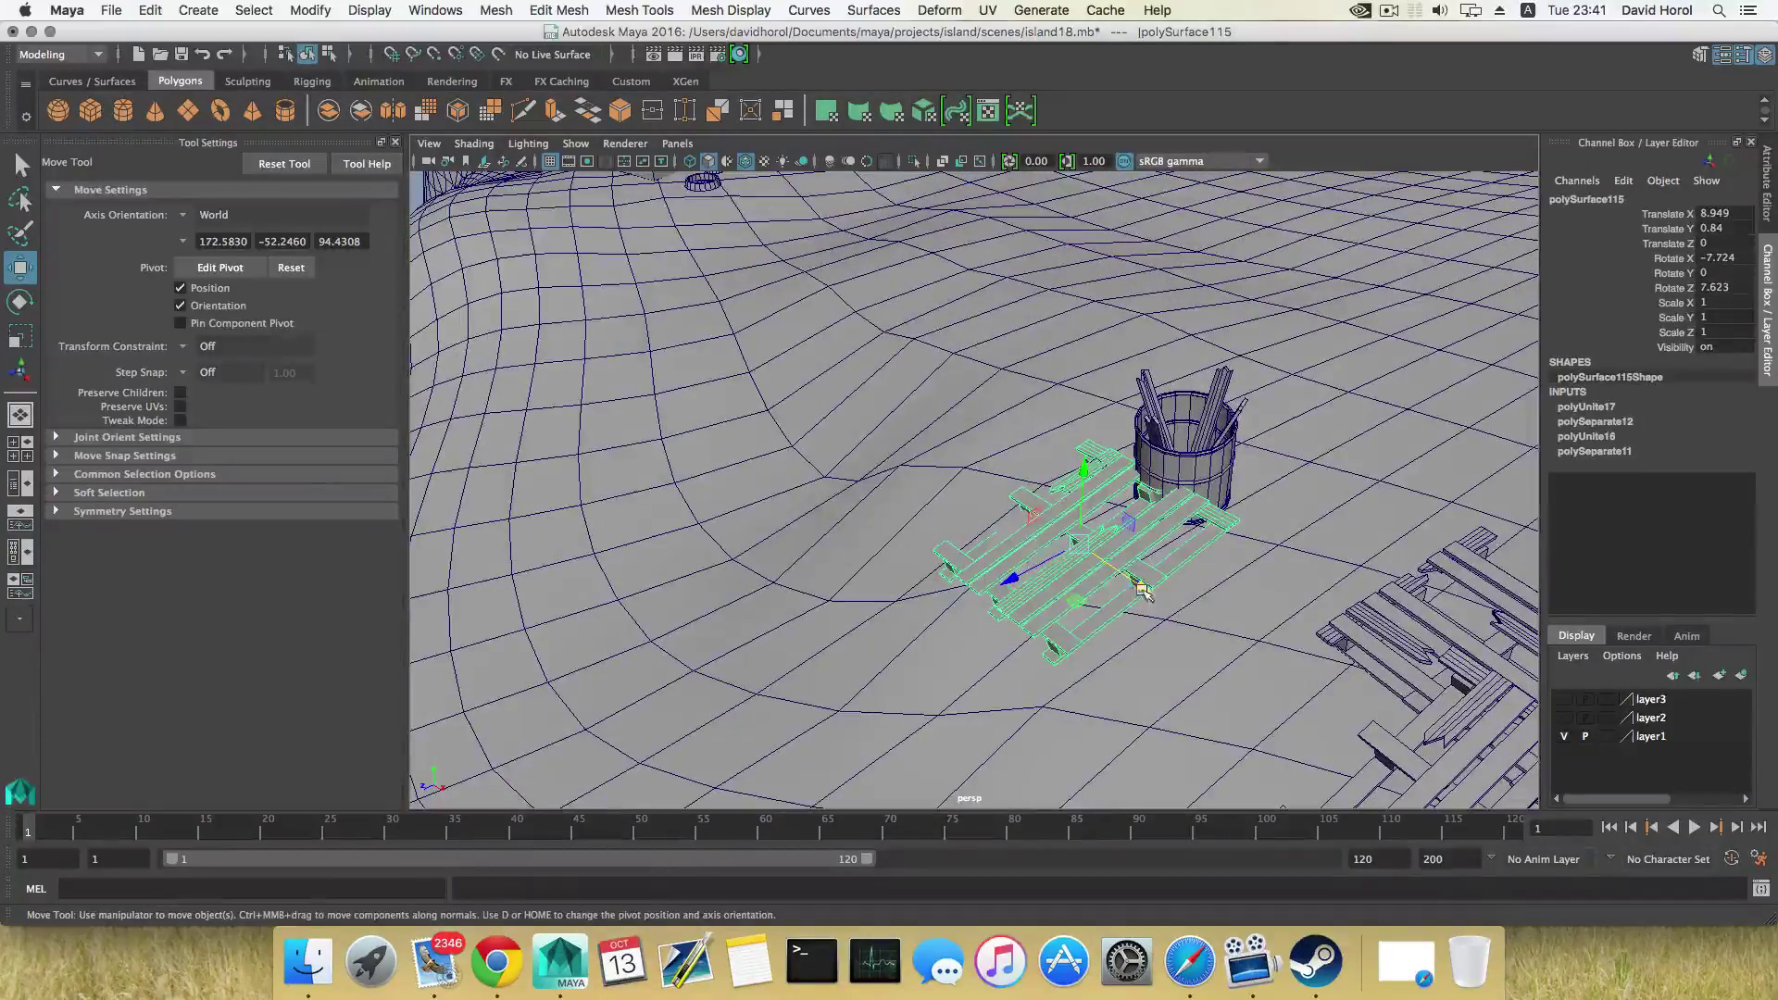
left_click_drag(1143, 589, 1103, 624)
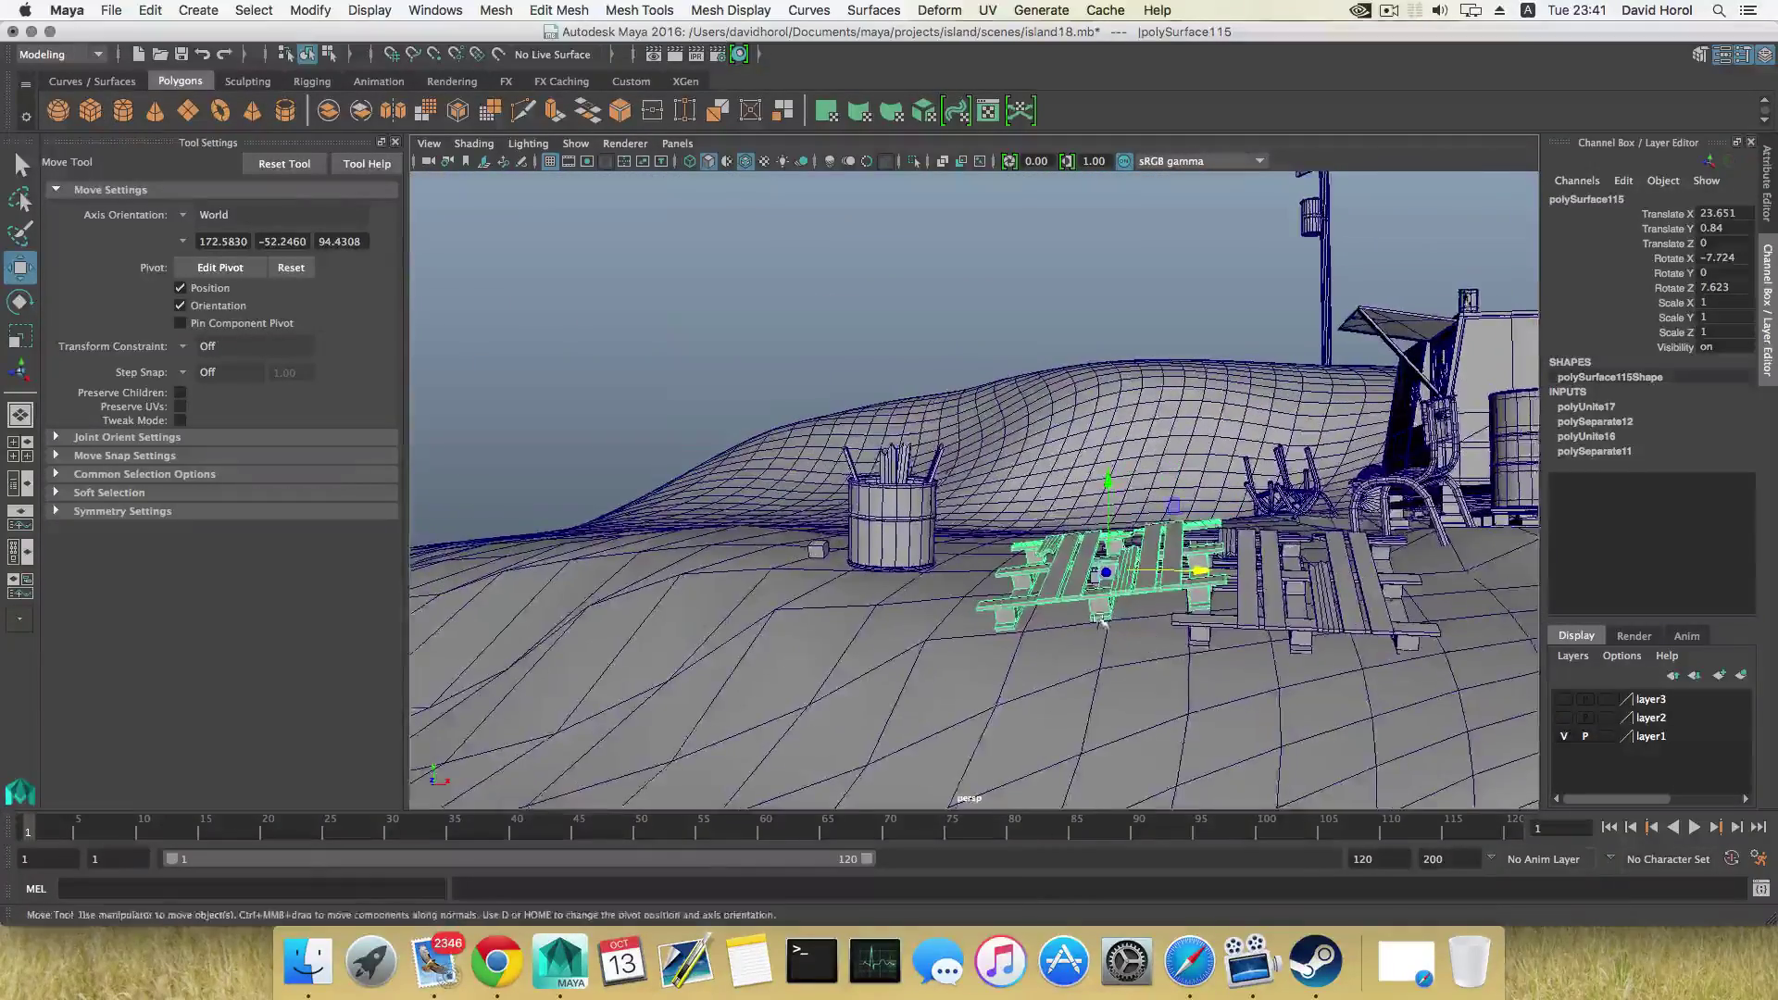
Select the leftover wooden block beside the barrel and center its pivot
right_click_drag(1104, 624, 1134, 622, "alt")
middle_click_drag(1134, 623, 1027, 630, "alt")
left_click_drag(1037, 608, 797, 654)
left_click(802, 630)
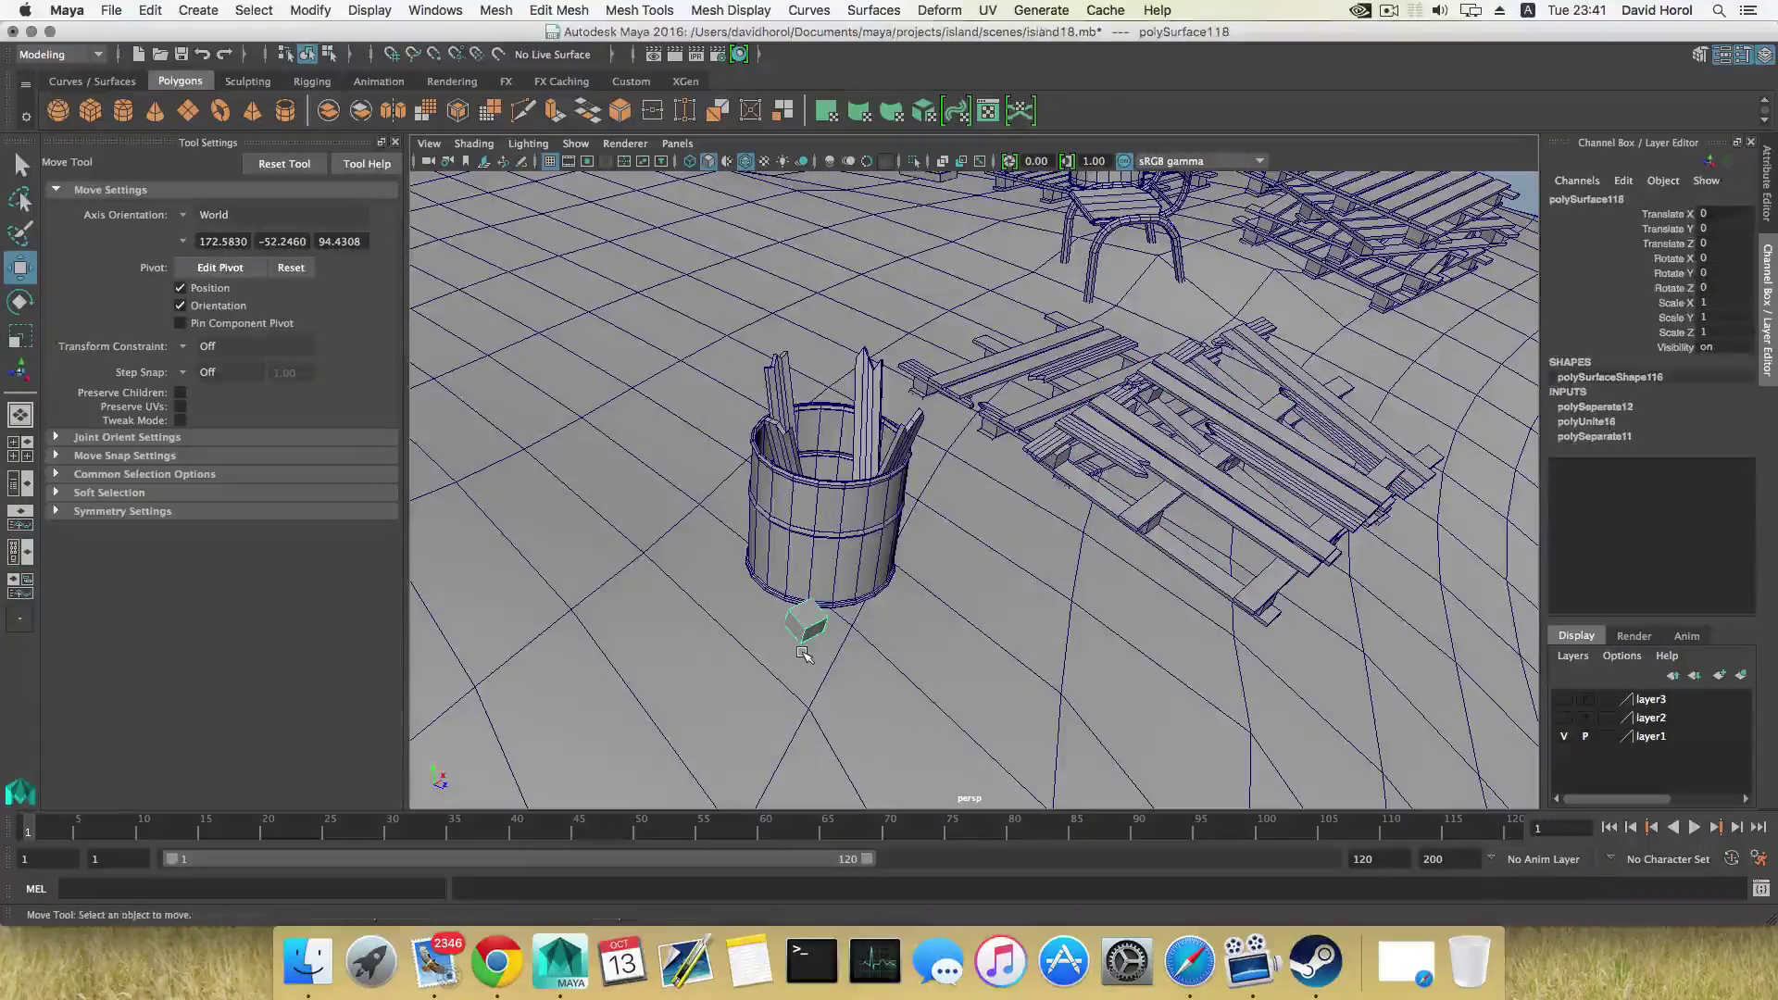
key("Delete")
key("ctrl+z")
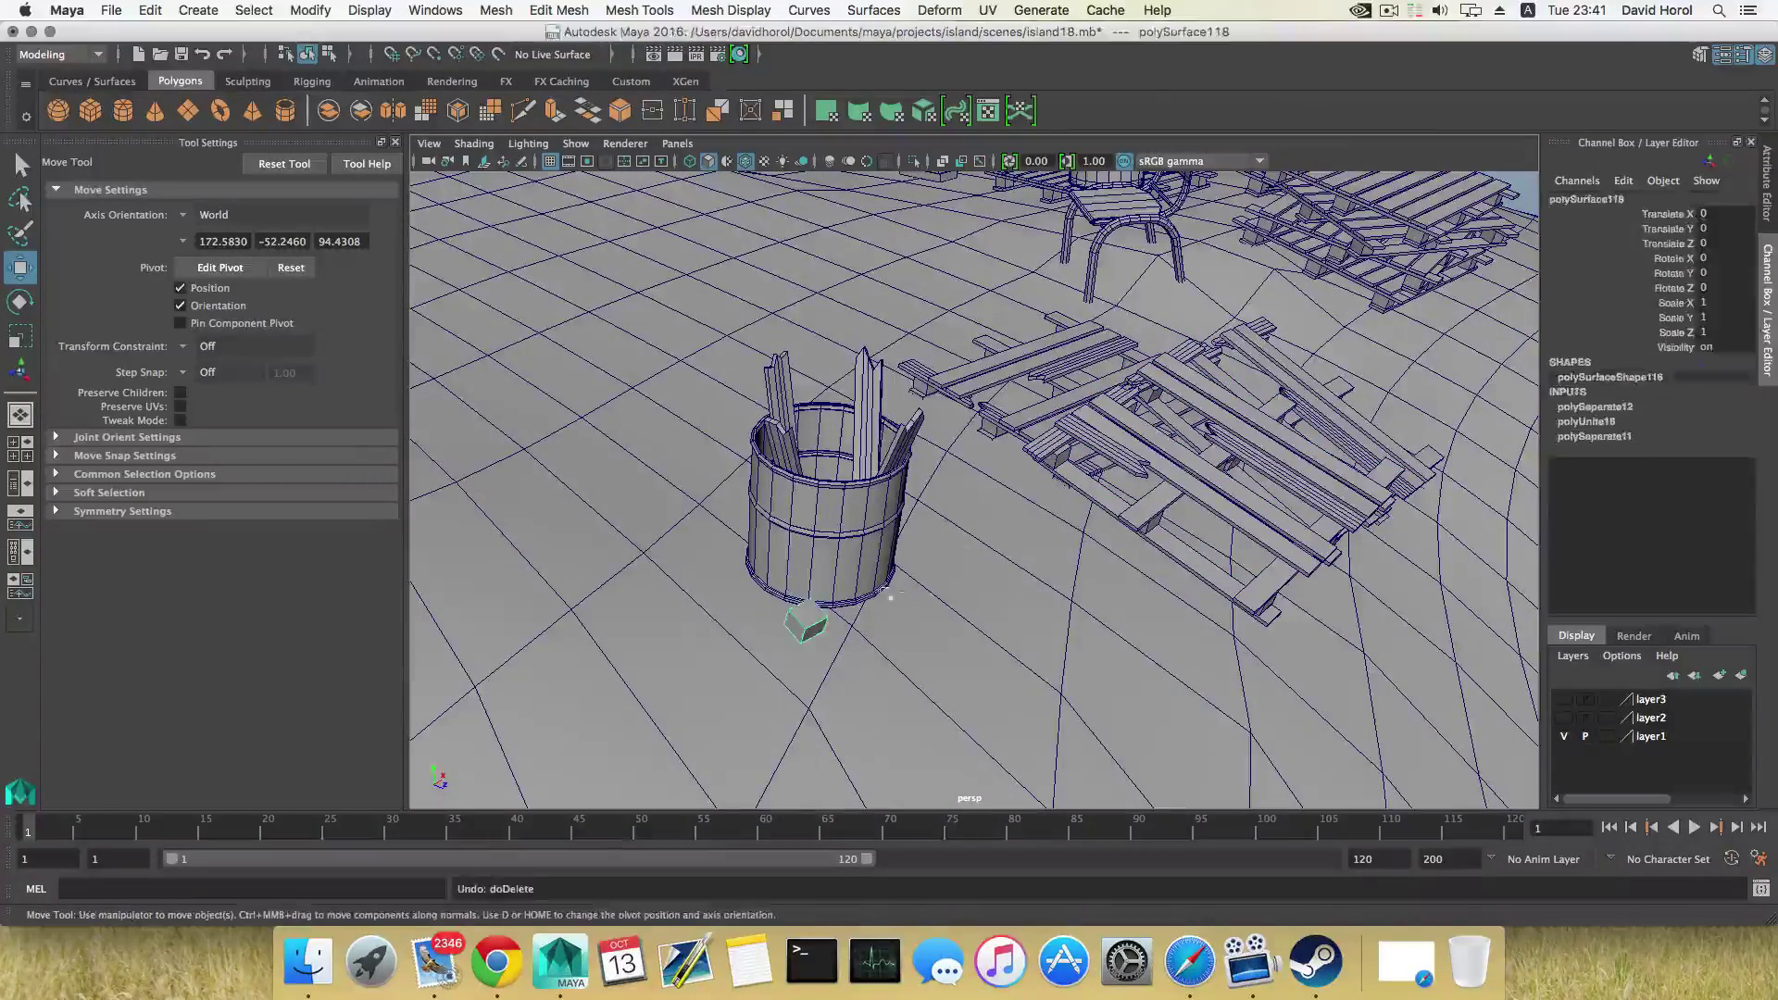
left_click_drag(802, 628, 771, 627, "alt")
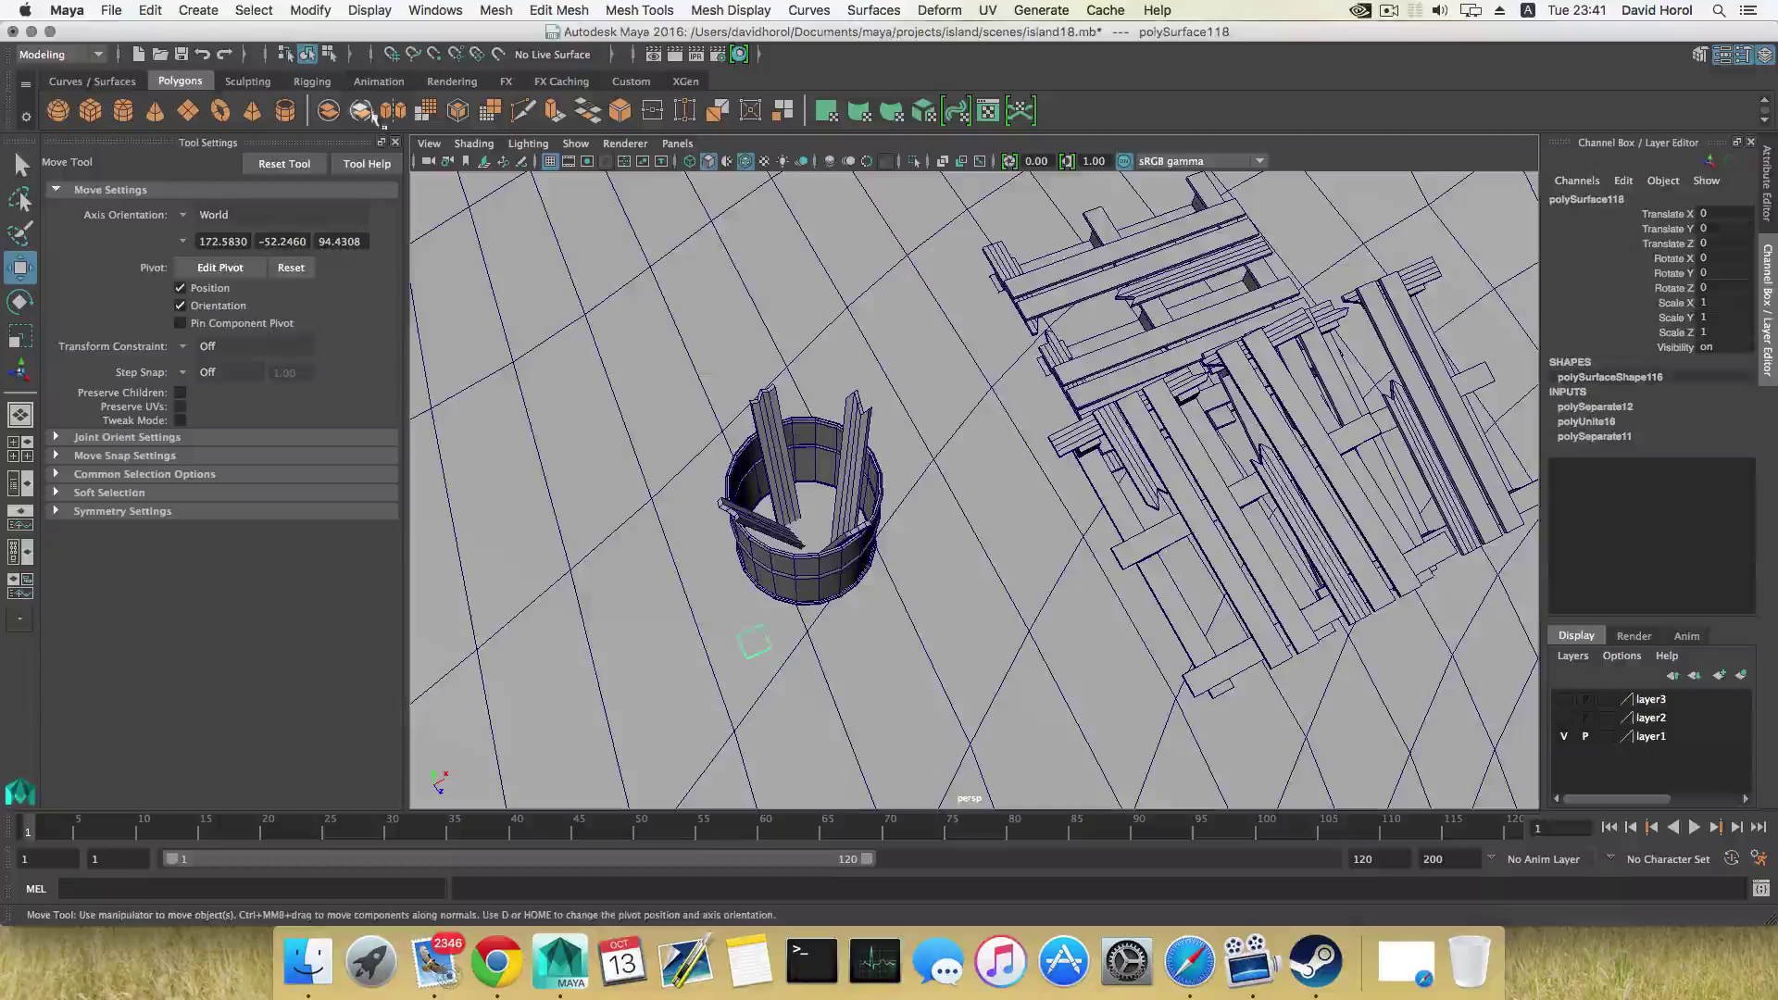
left_click(370, 10)
mouse_move(397, 8)
mouse_move(310, 10)
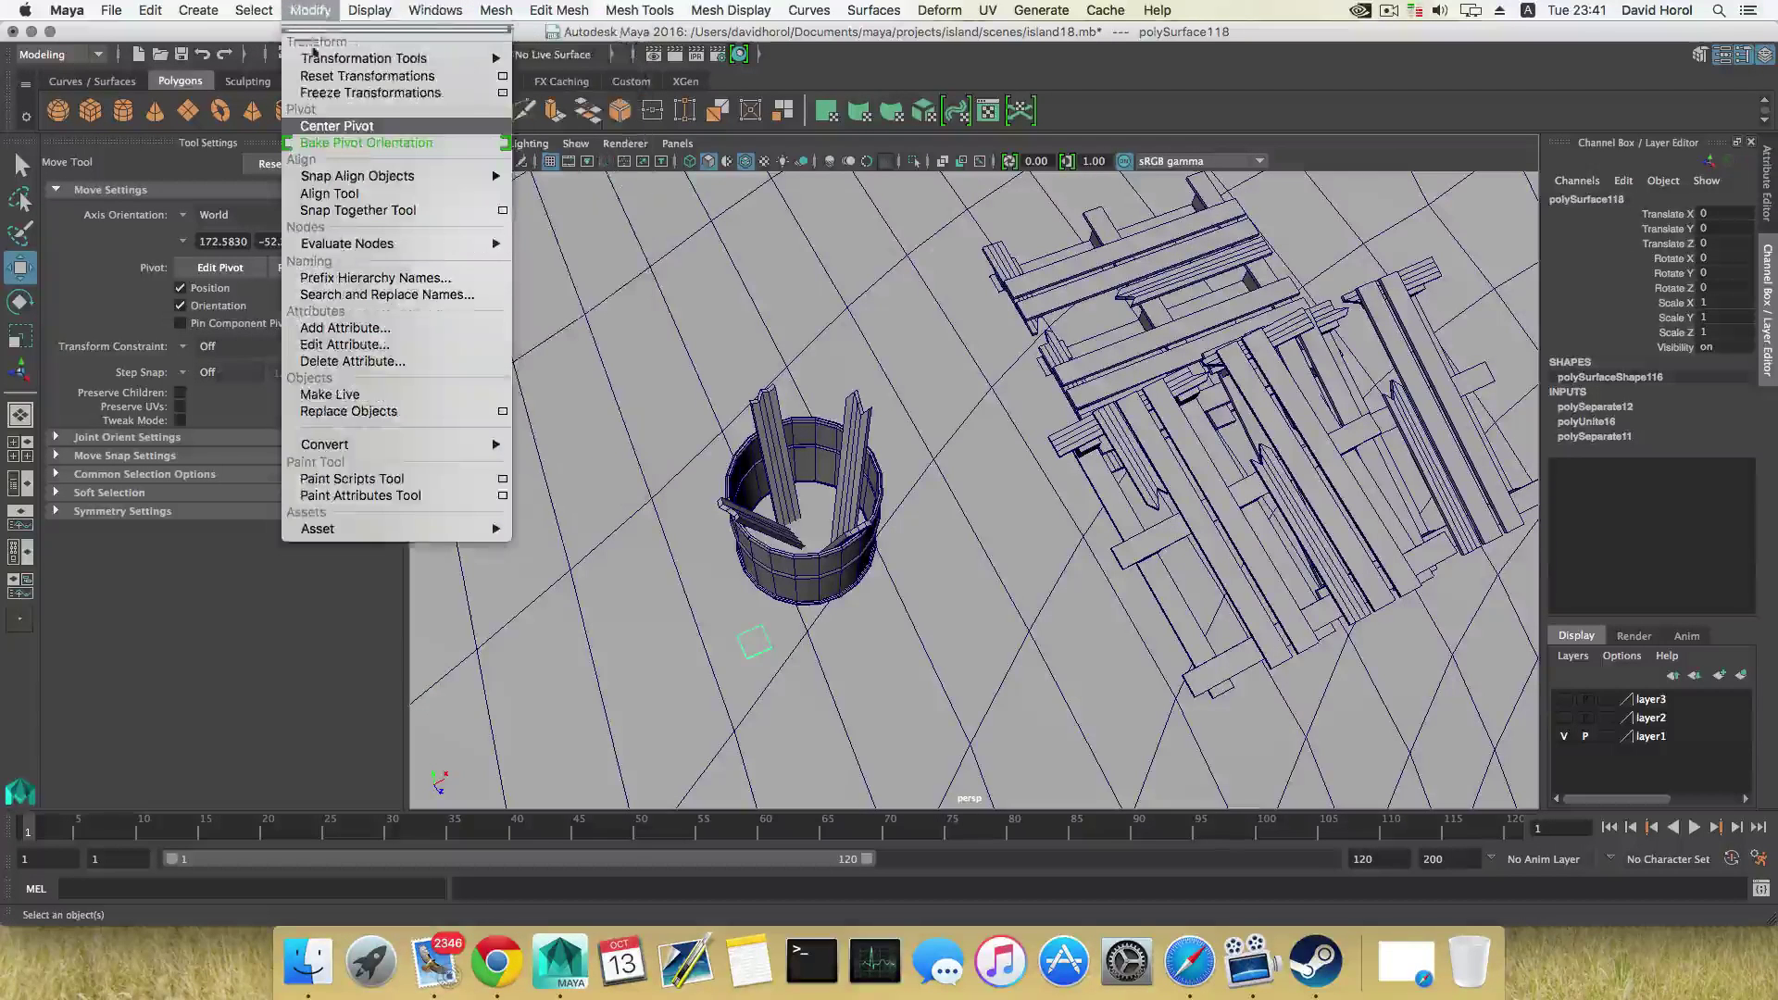
left_click(324, 124)
Move the wooden block into the barrel, to about X 4.116, Y -0.32, Z -2.835
left_click_drag(746, 627, 778, 576)
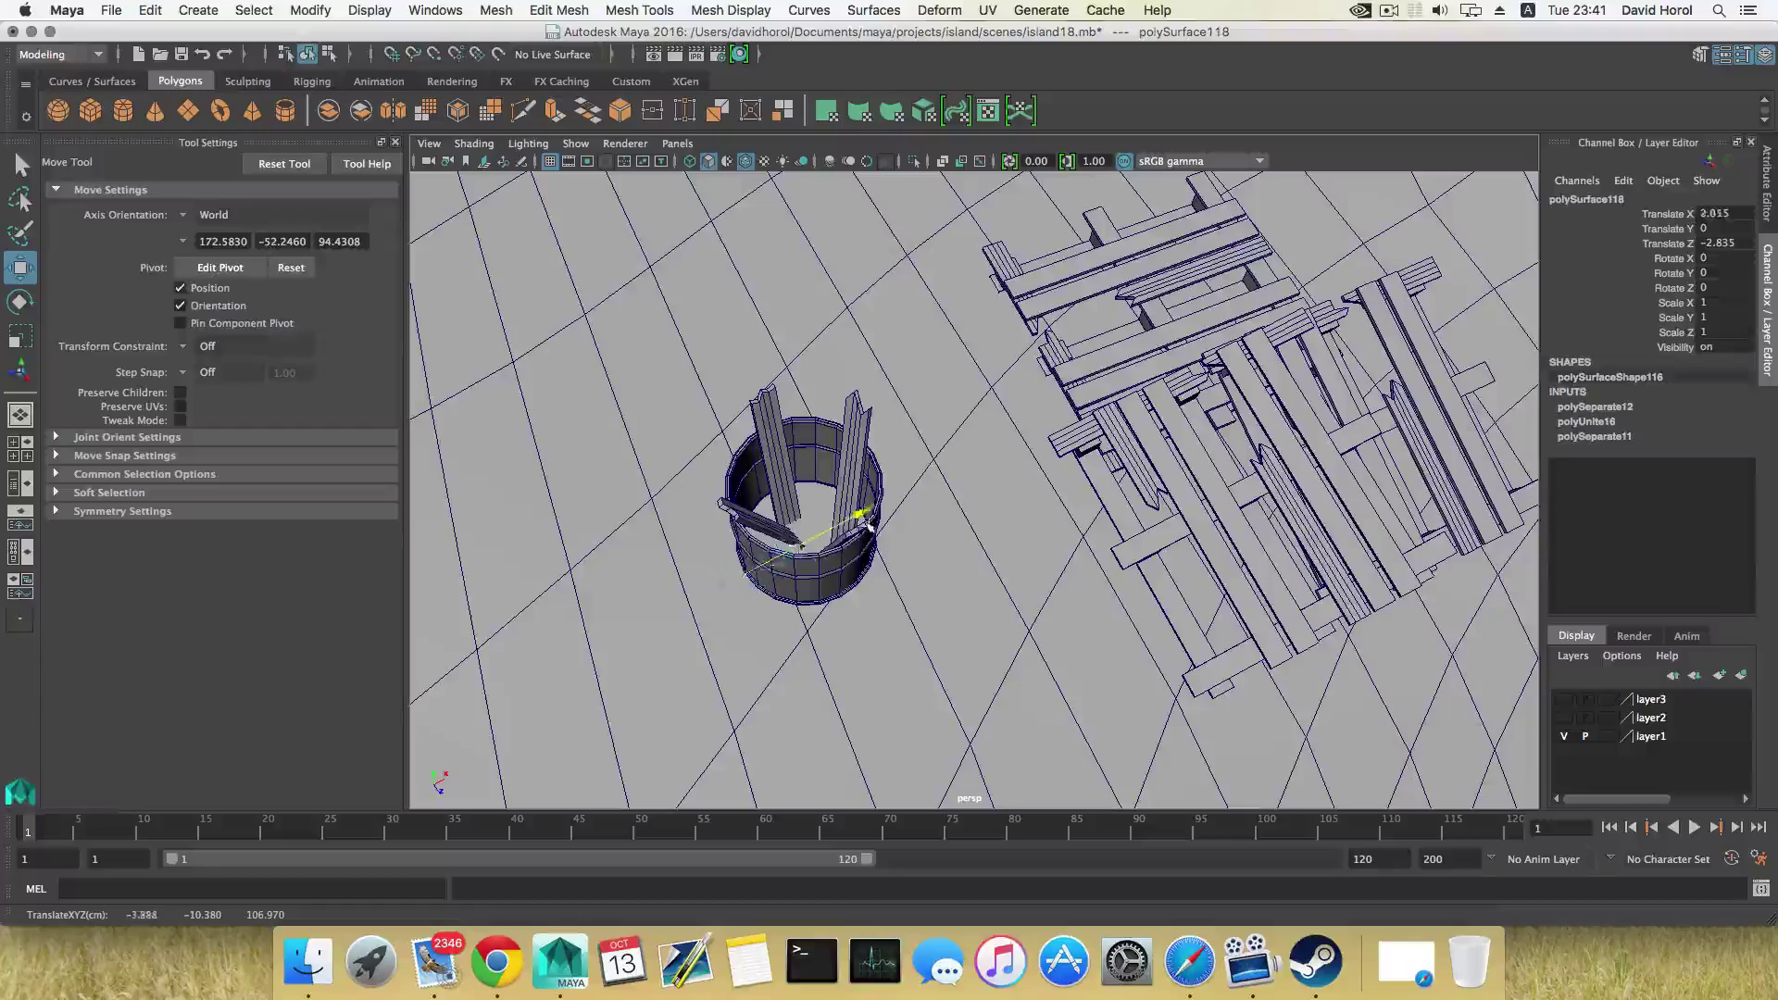
left_click_drag(884, 515, 883, 516)
left_click_drag(850, 597, 815, 527, "alt")
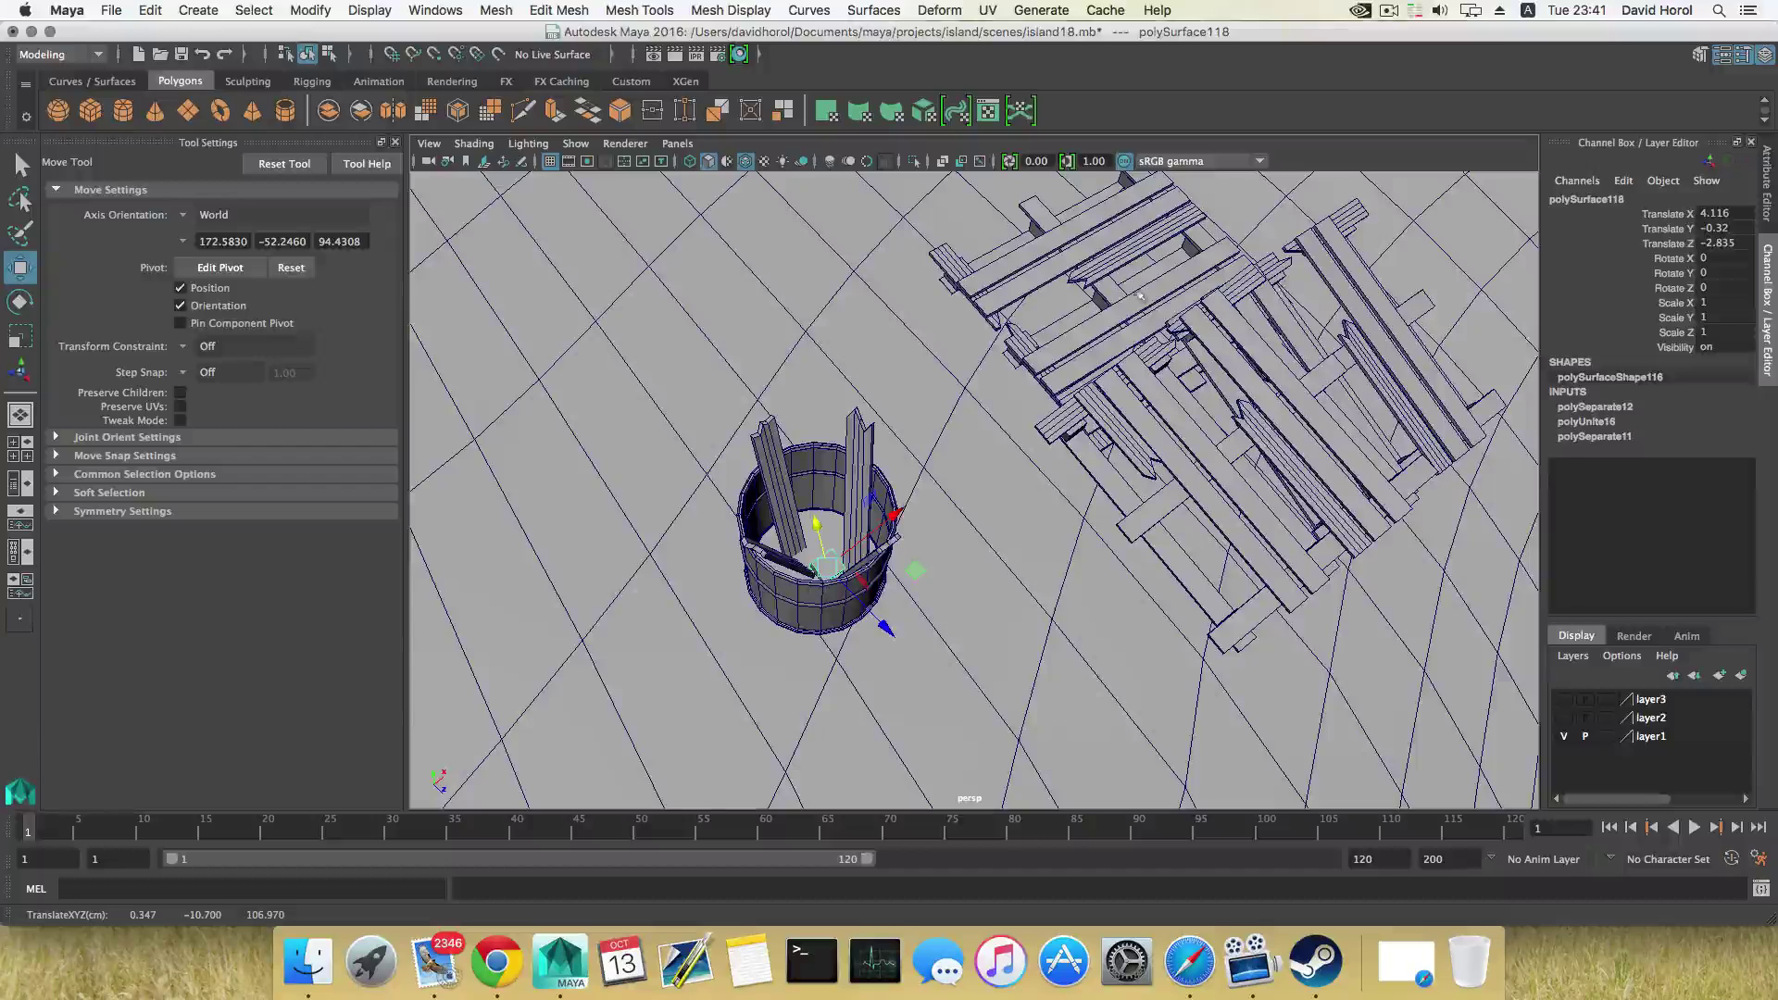
Duplicate the block inside the barrel, place the copy at about 4.983, -0.269, -4.221, and rotate it to about -17.779 degrees around X
key("ctrl+d")
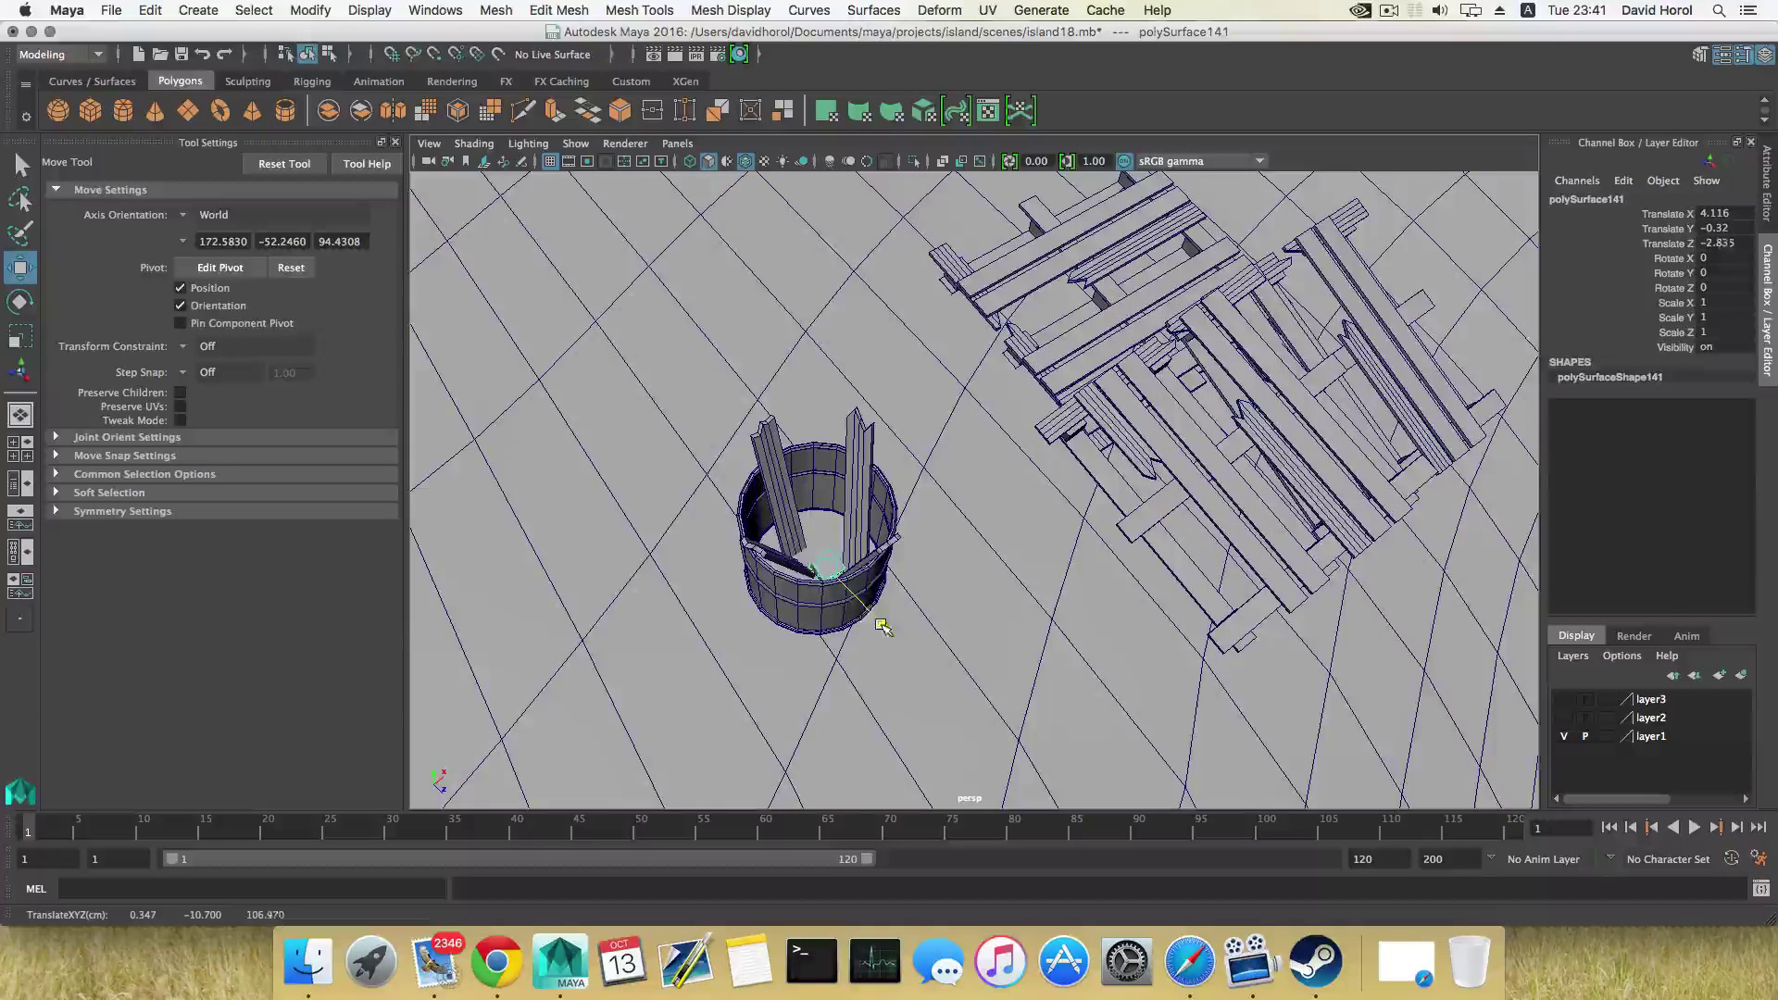
left_click_drag(859, 603, 862, 599)
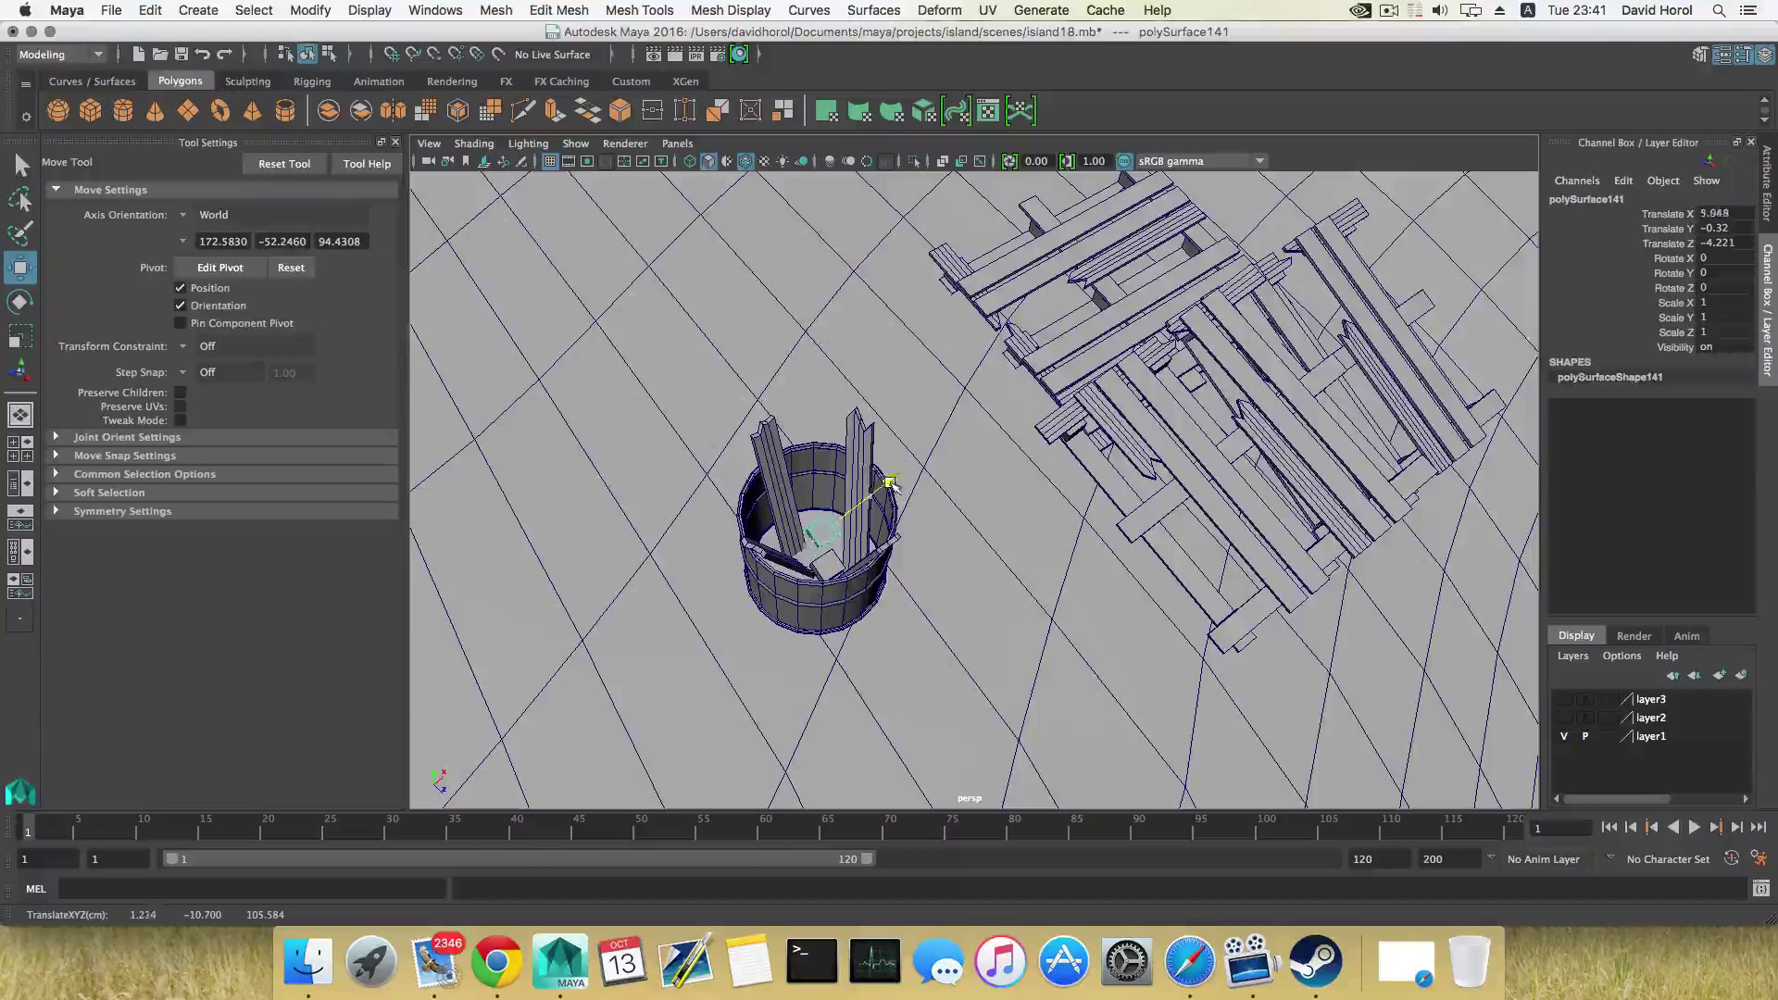
left_click_drag(809, 479, 917, 476)
key("e")
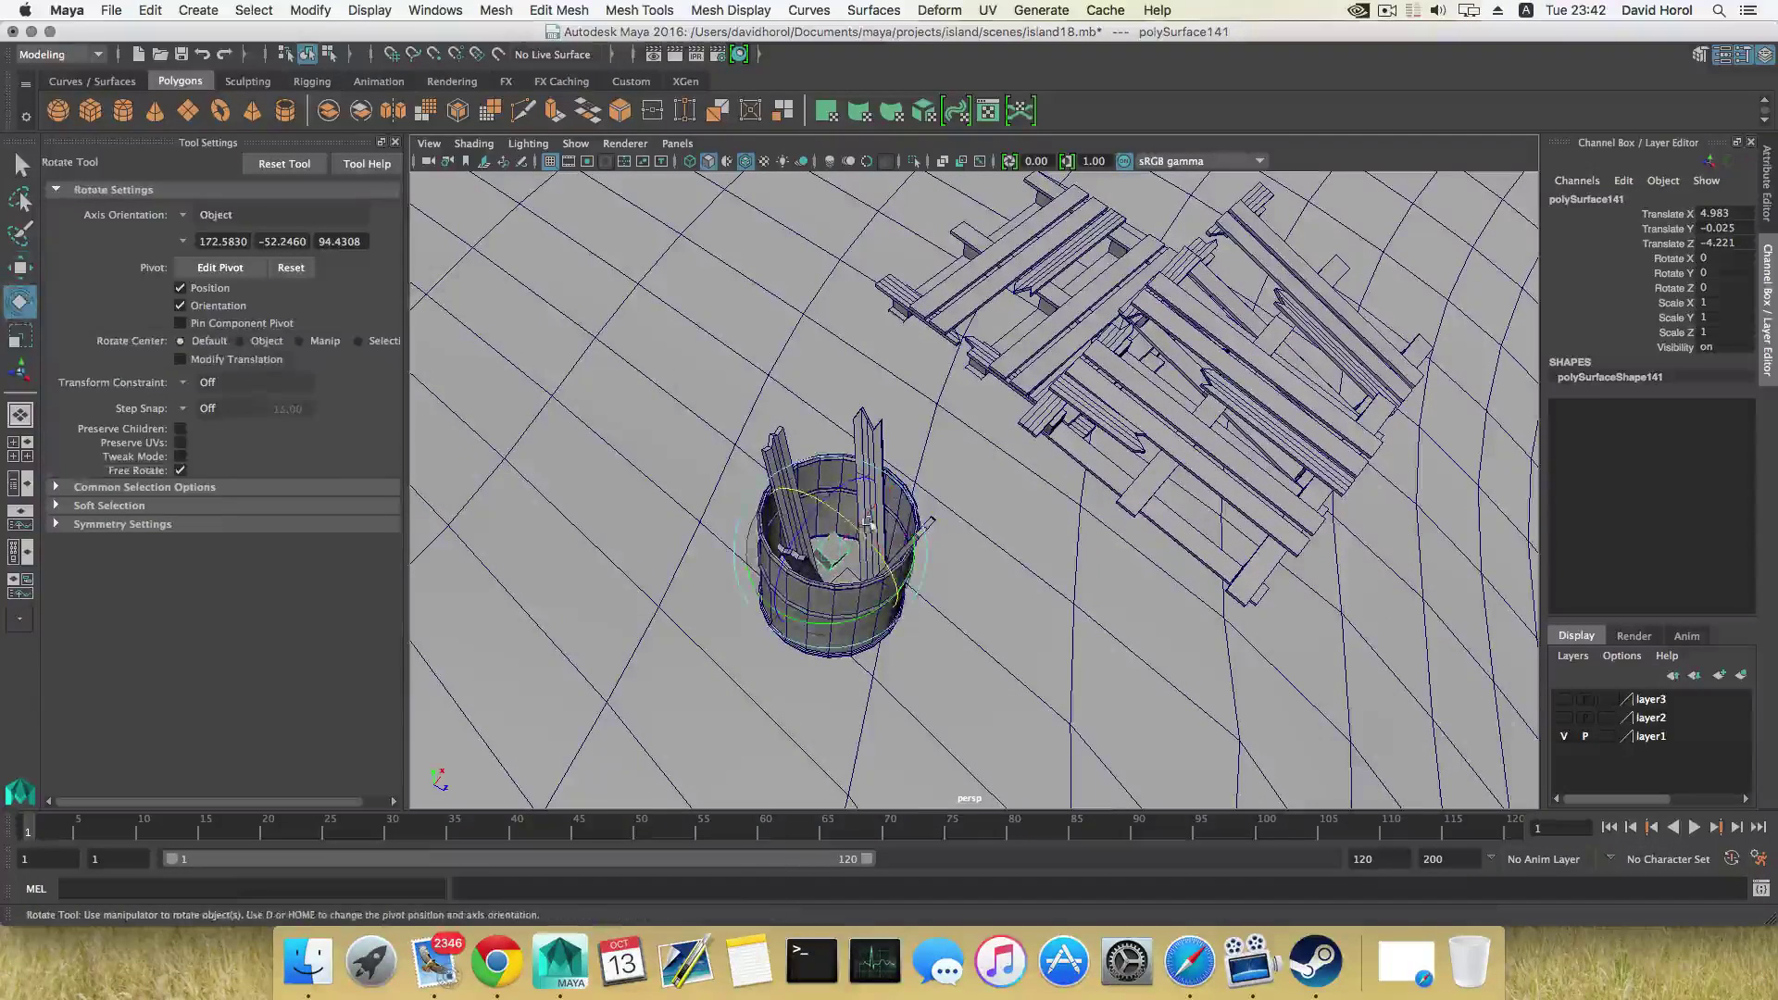
left_click_drag(863, 533, 823, 502)
key("w")
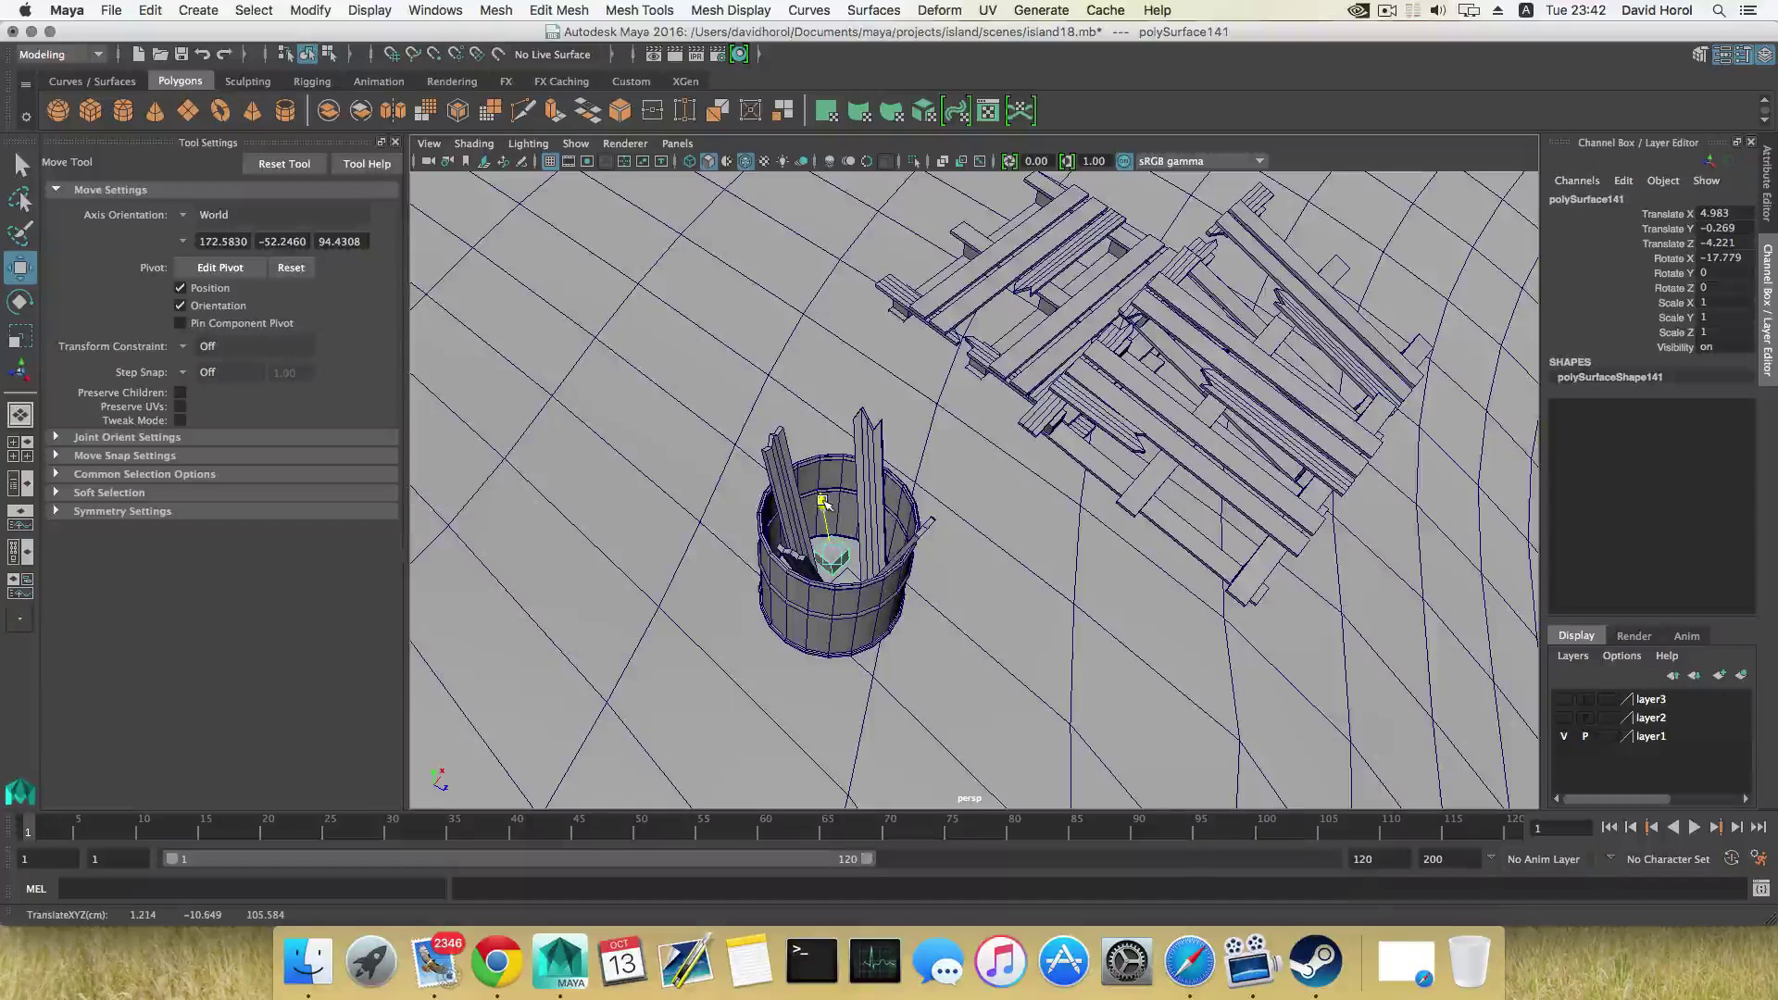
Save the scene as a new version named island19.mb
left_click(110, 9)
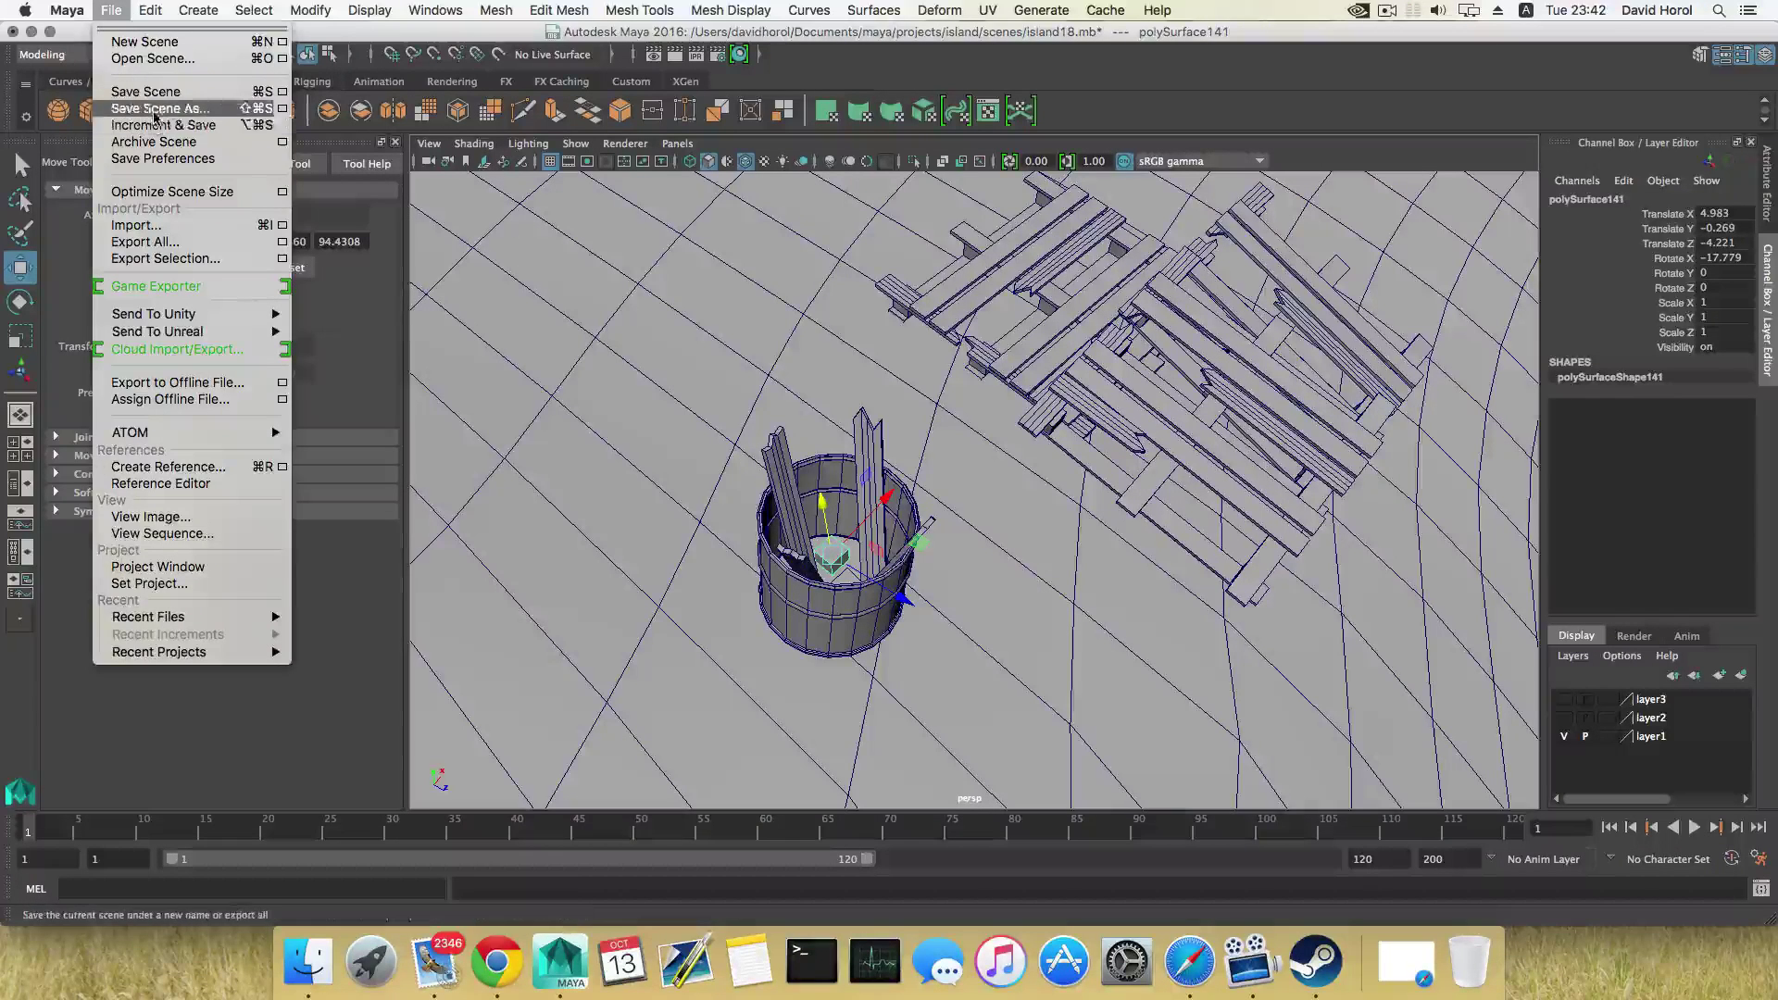
left_click(250, 109)
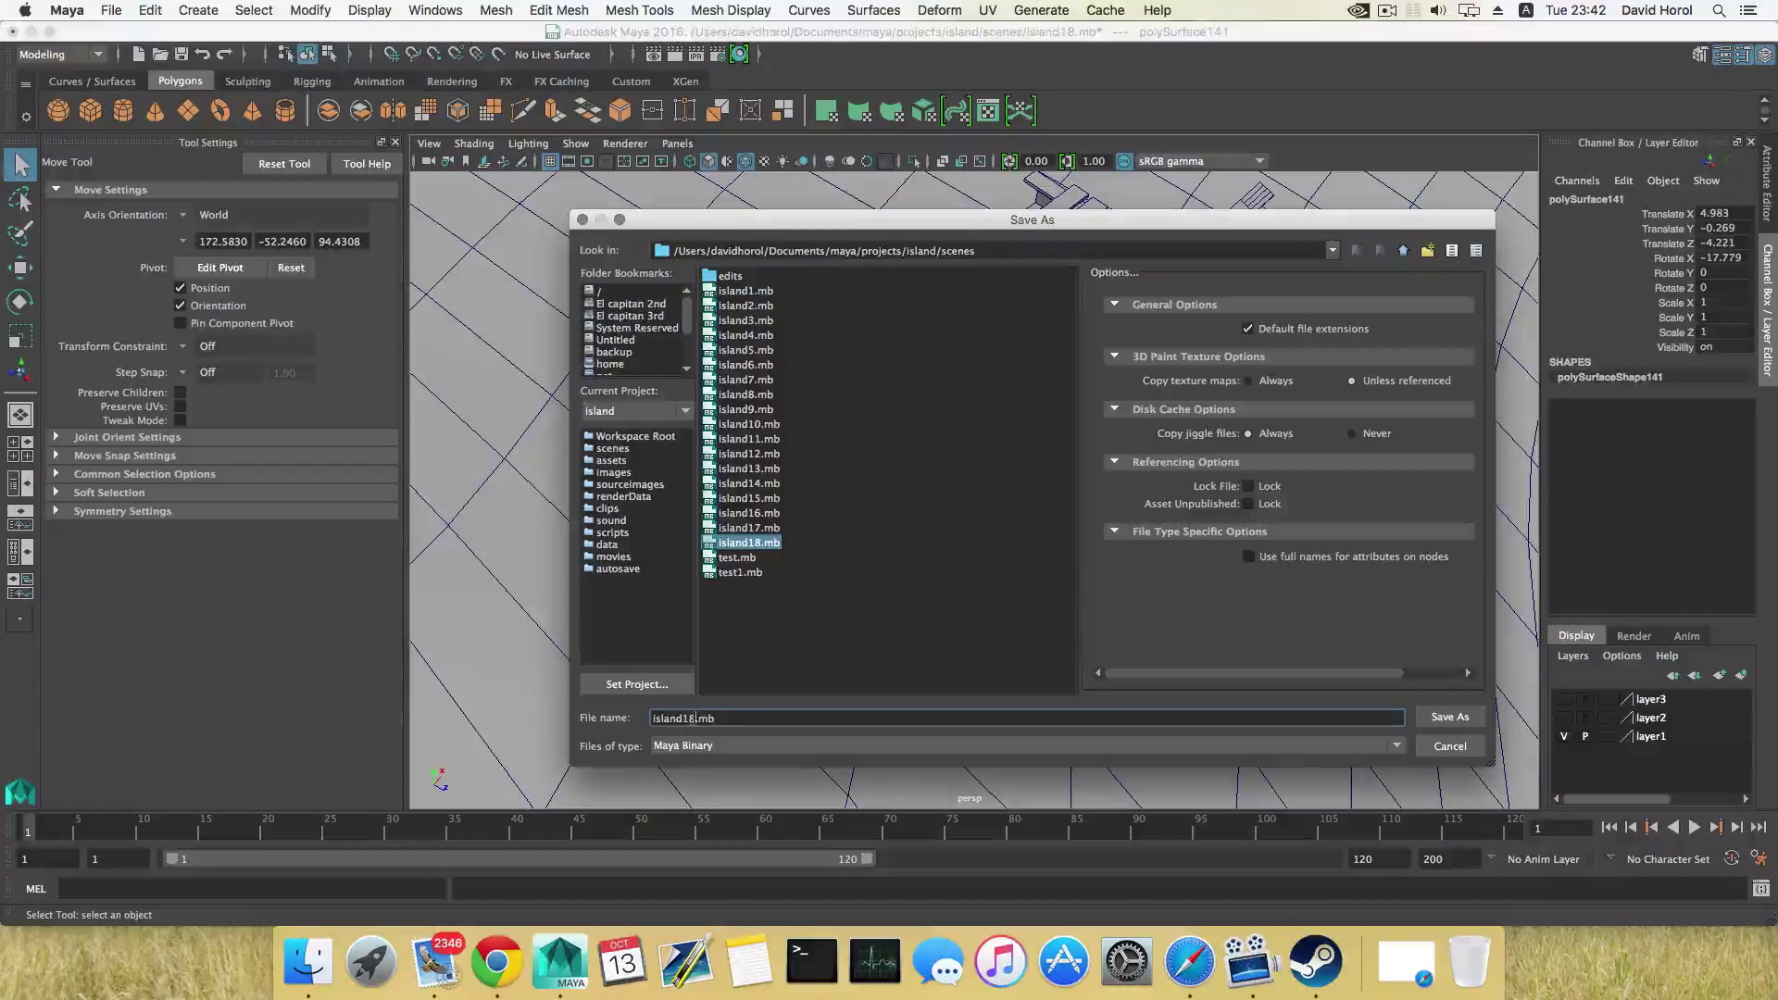
left_click_drag(696, 718, 688, 717)
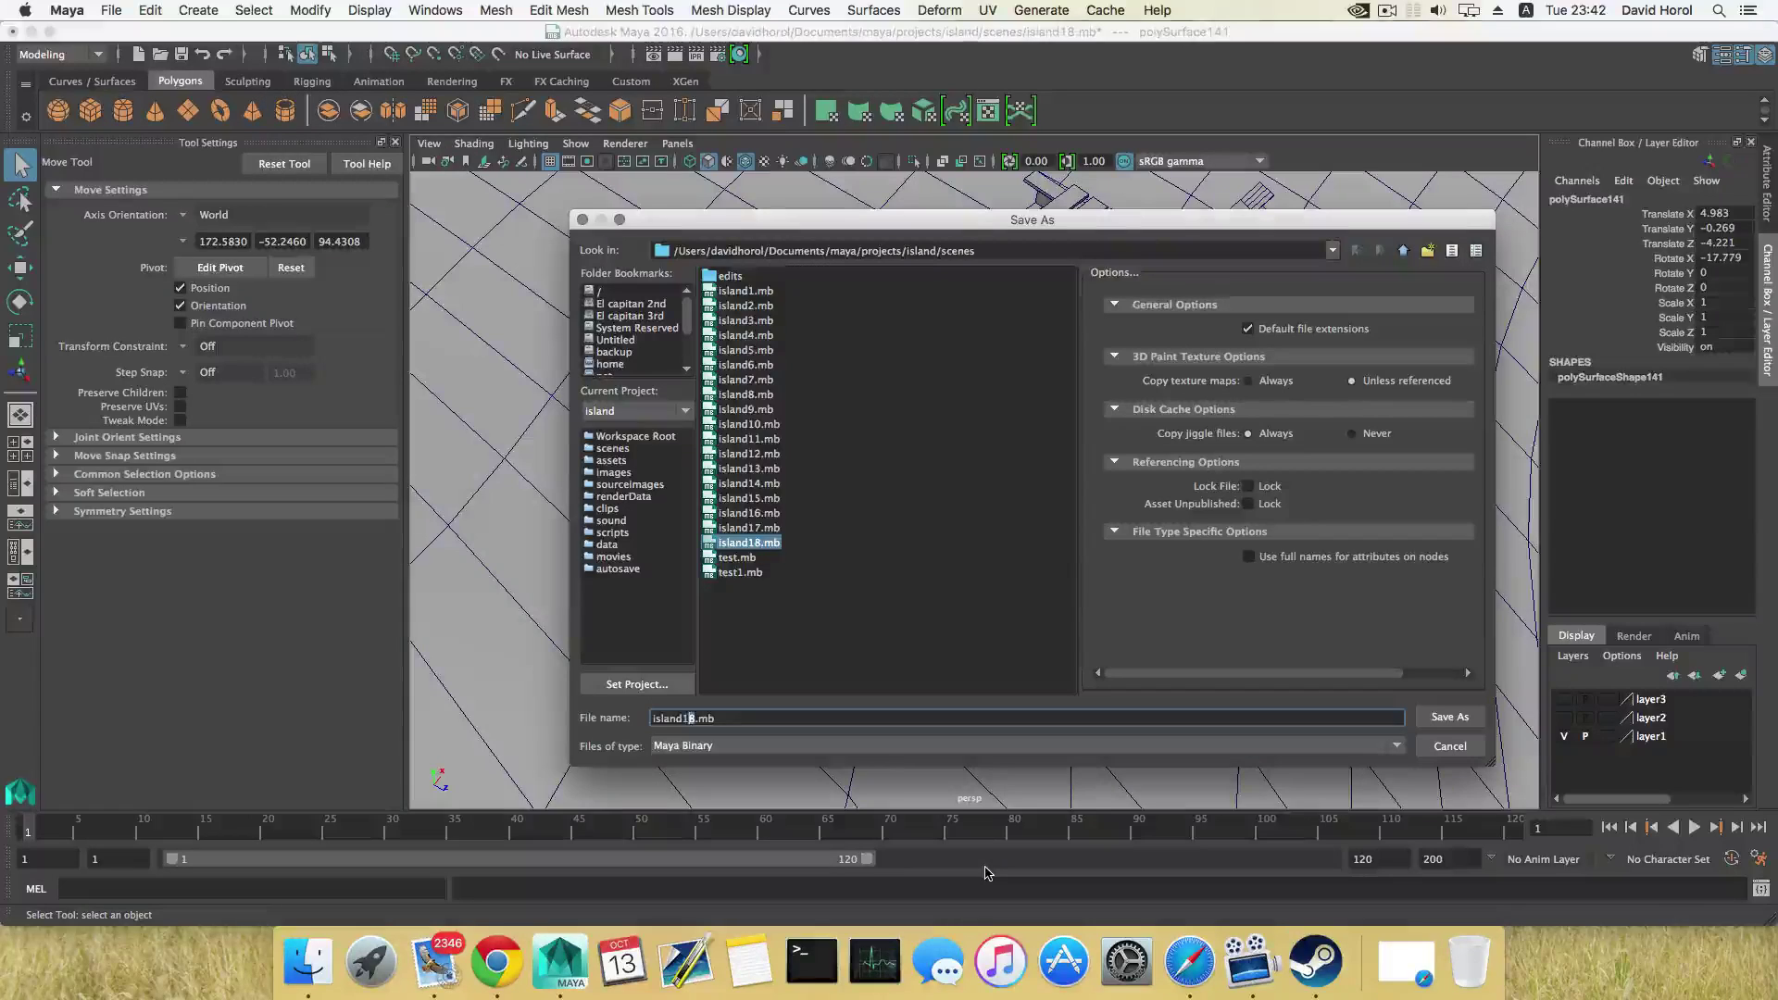
type("9")
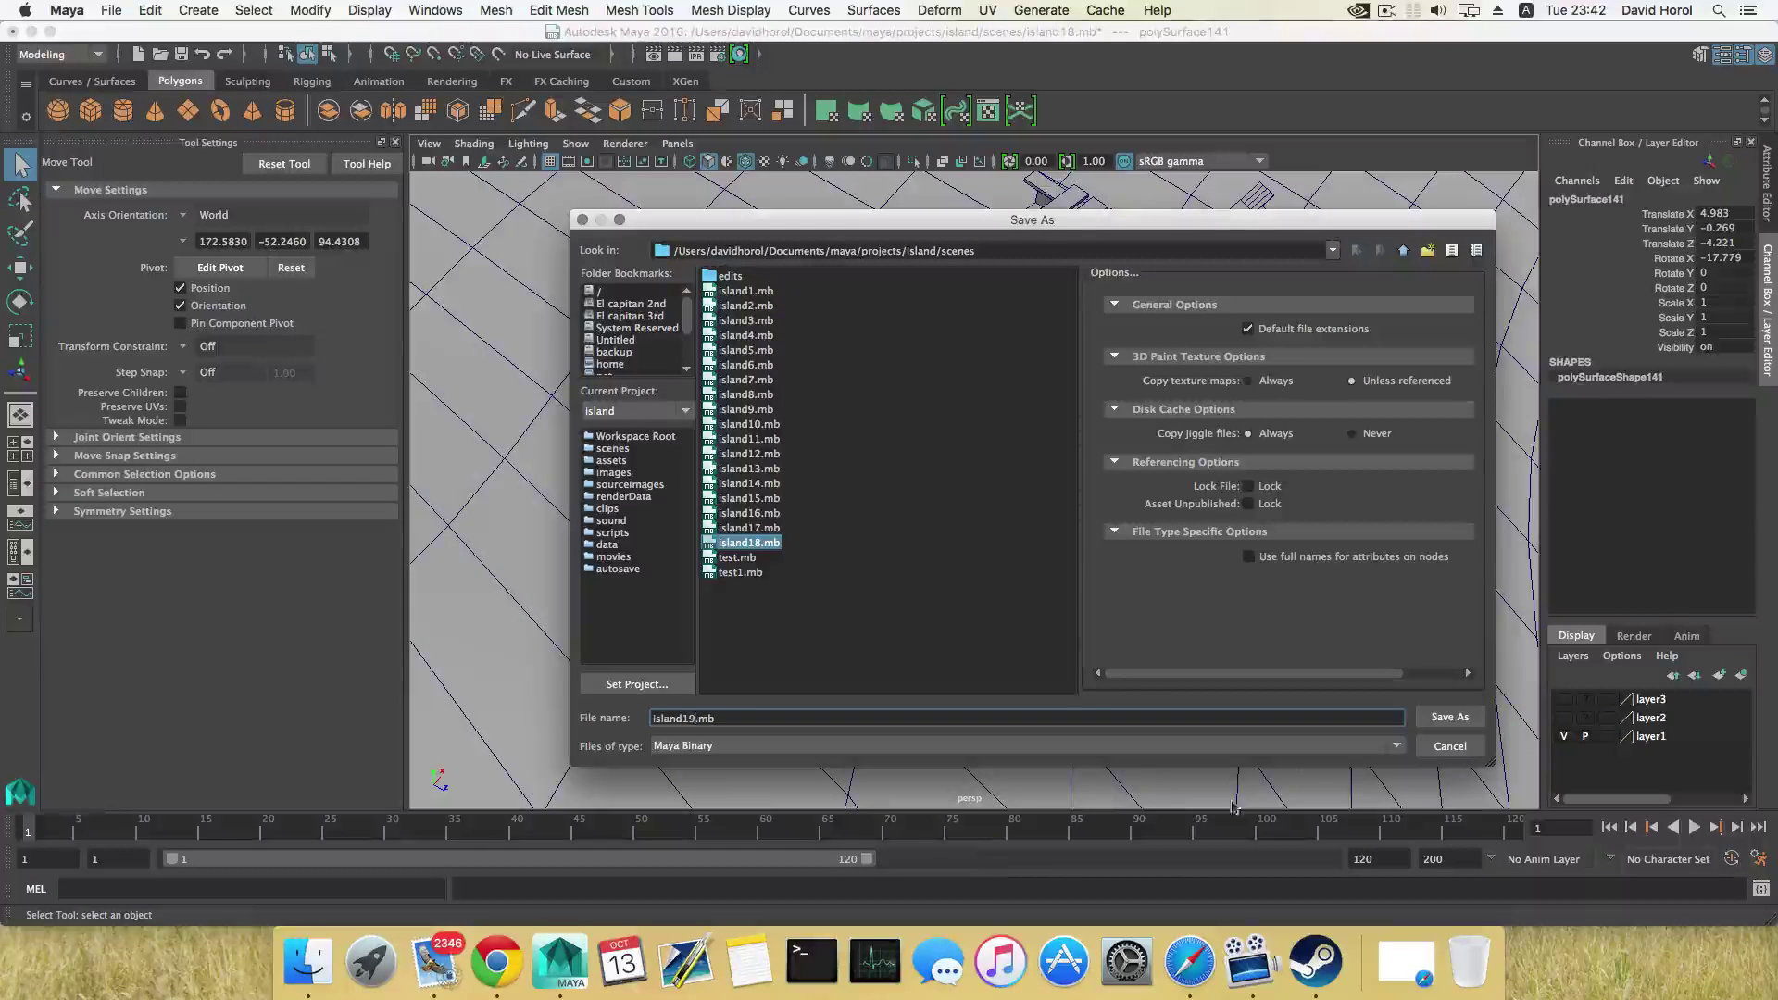
left_click(1450, 718)
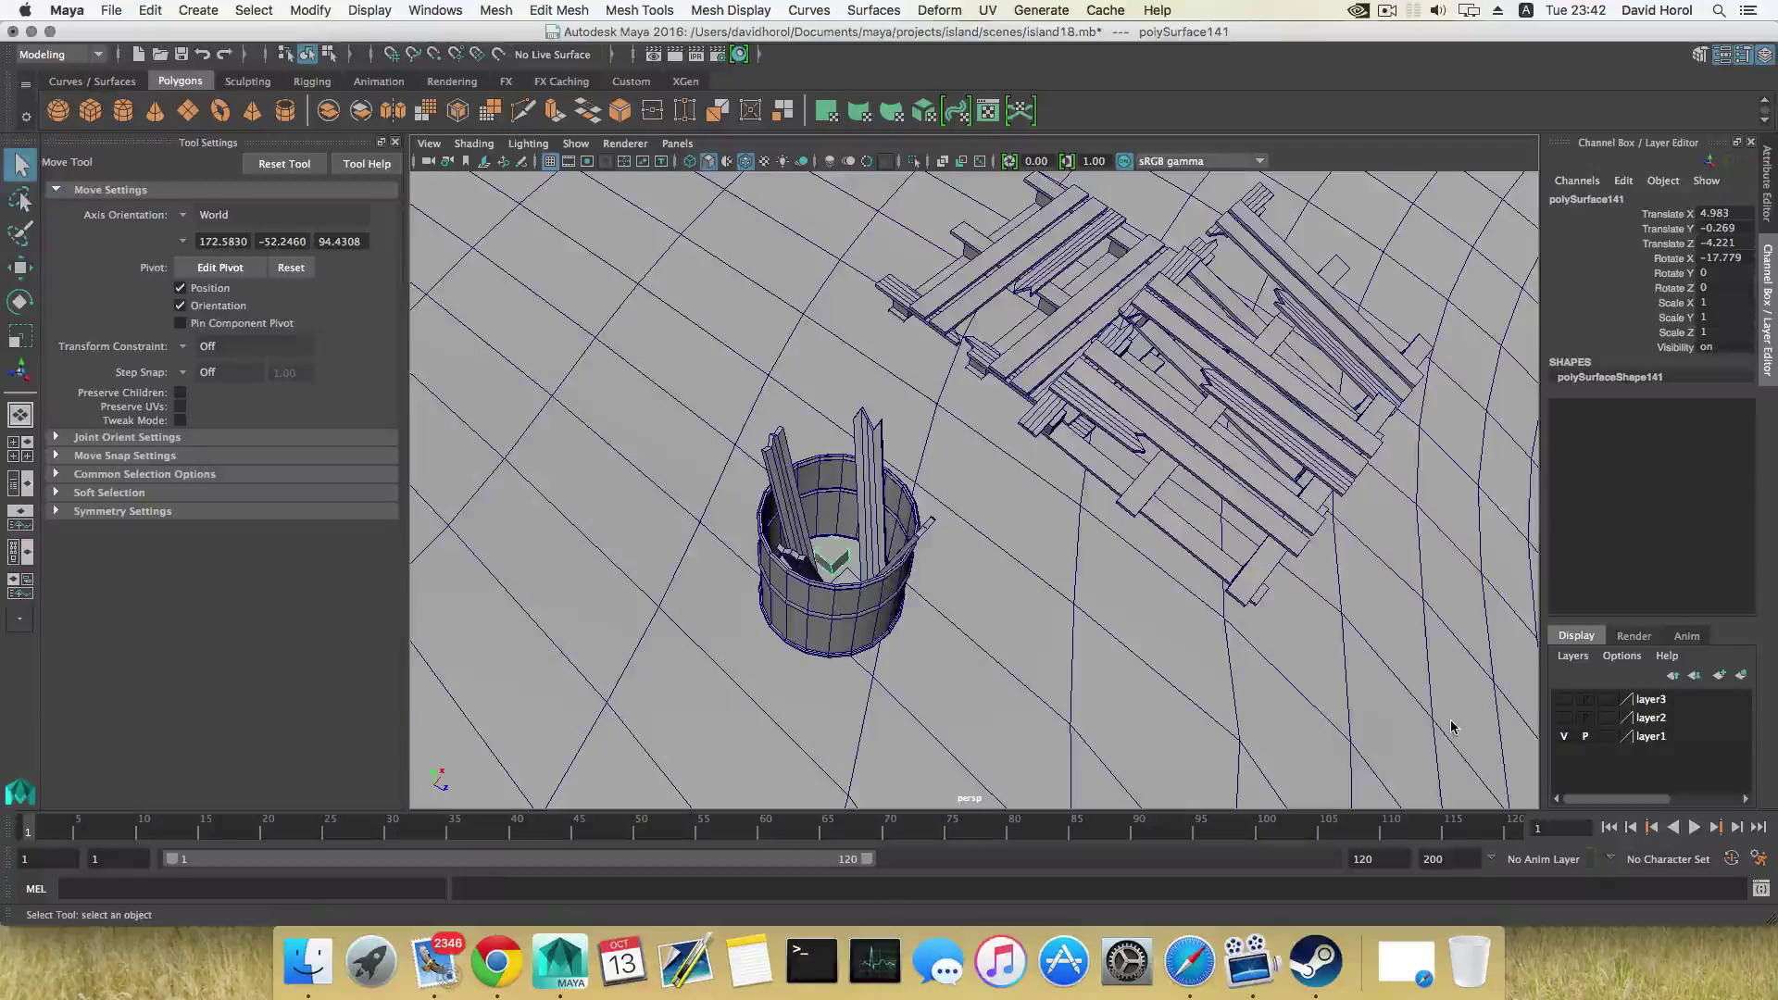
Examine the arrangement of the plank barrel, pallets, chairs and barrels around the generator and across the island
key("w")
left_click_drag(971, 460, 847, 380, "alt")
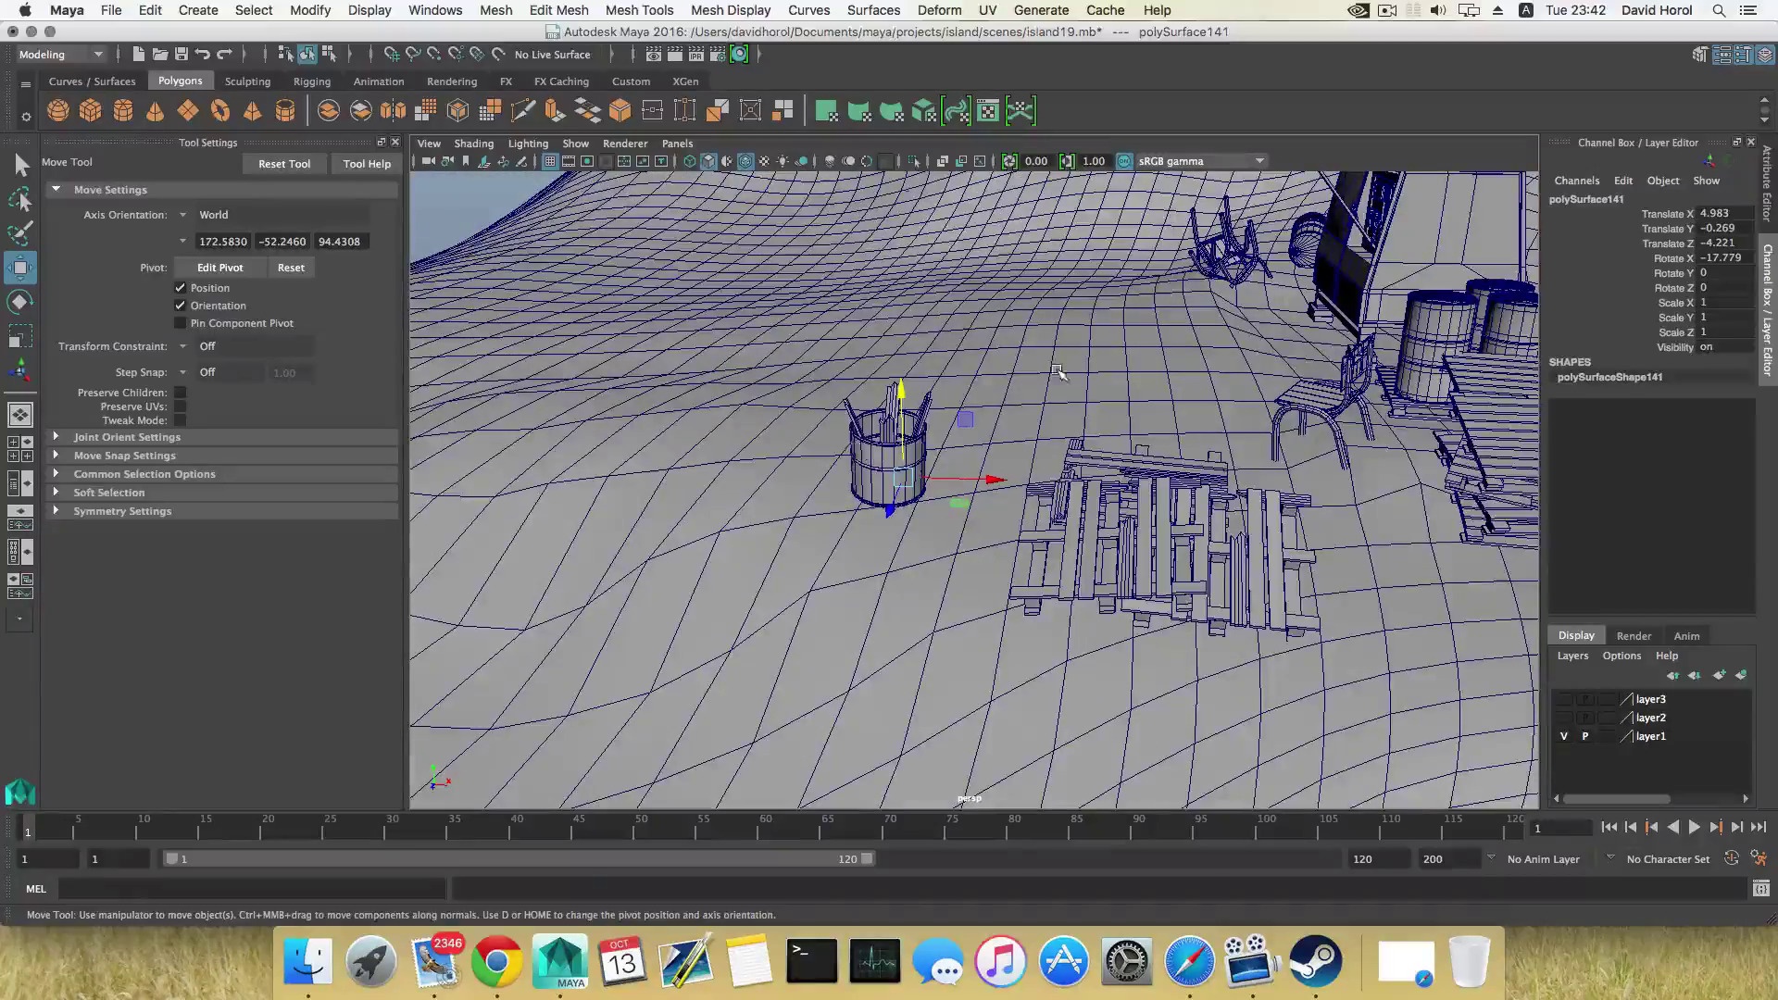
middle_click_drag(1059, 371, 917, 483, "alt")
left_click_drag(917, 484, 991, 450, "alt")
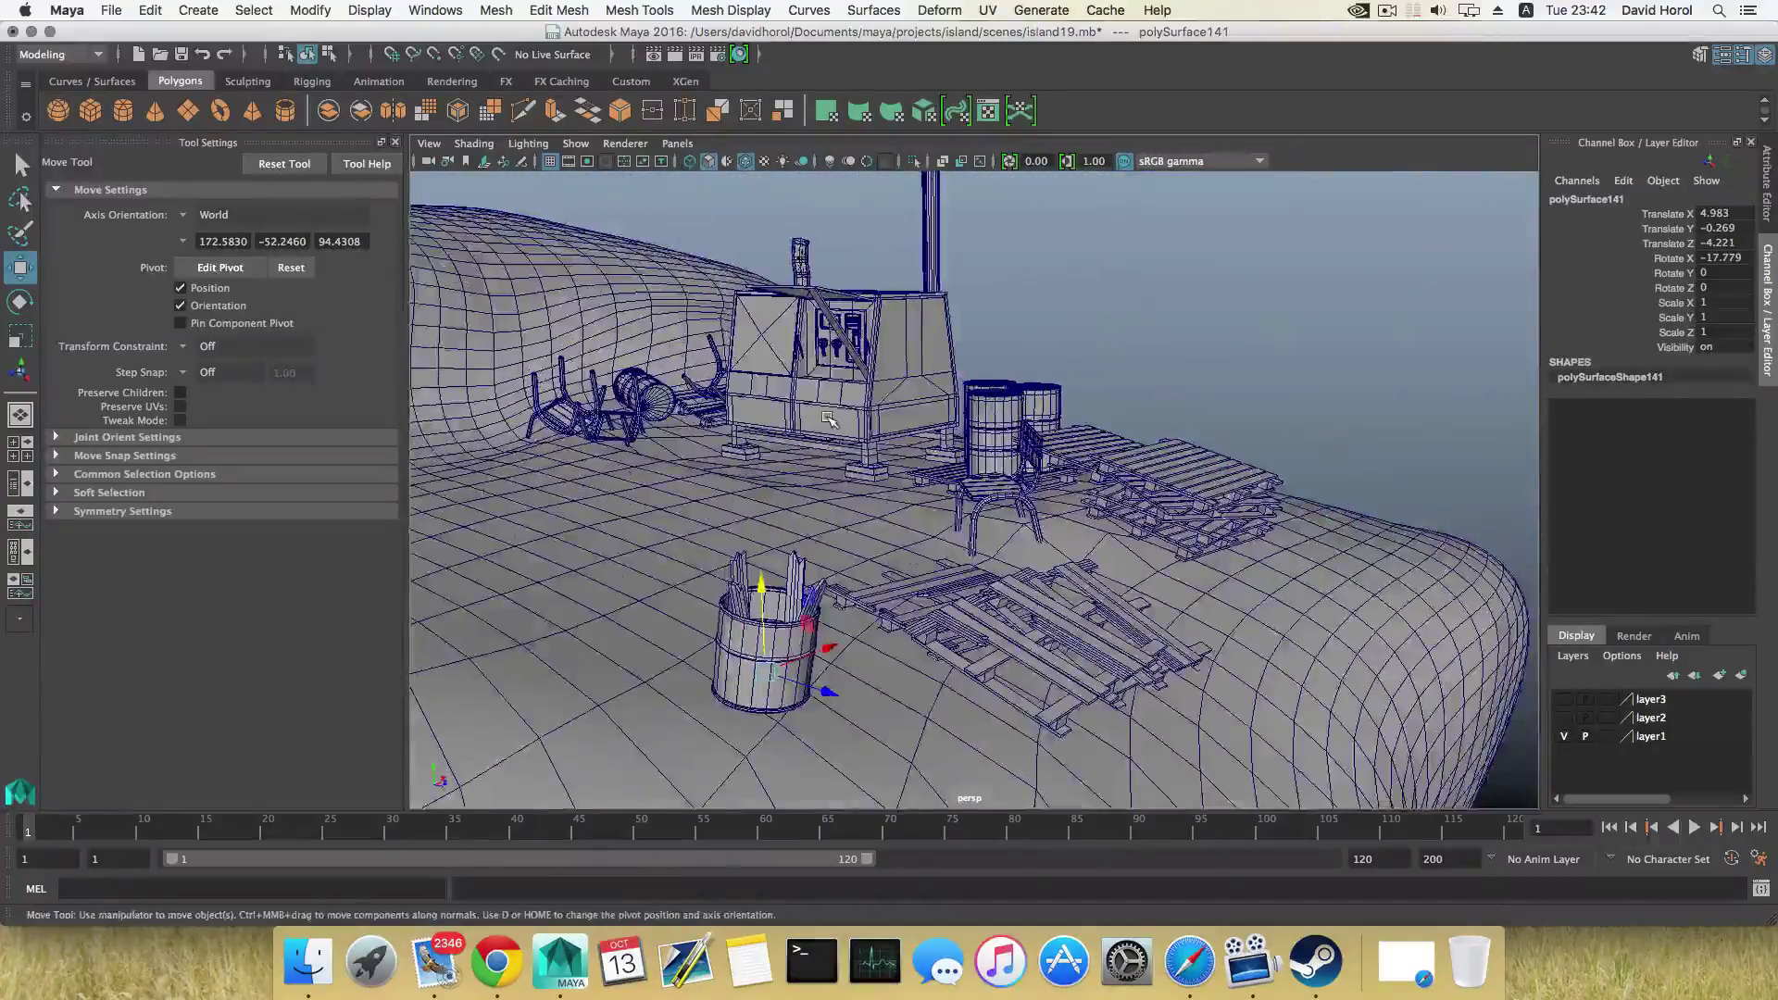
scroll(1024, 461, "down", 4)
middle_click_drag(750, 385, 1039, 389, "alt")
left_click_drag(1039, 389, 1081, 383, "alt")
scroll(1081, 387, "up", 6)
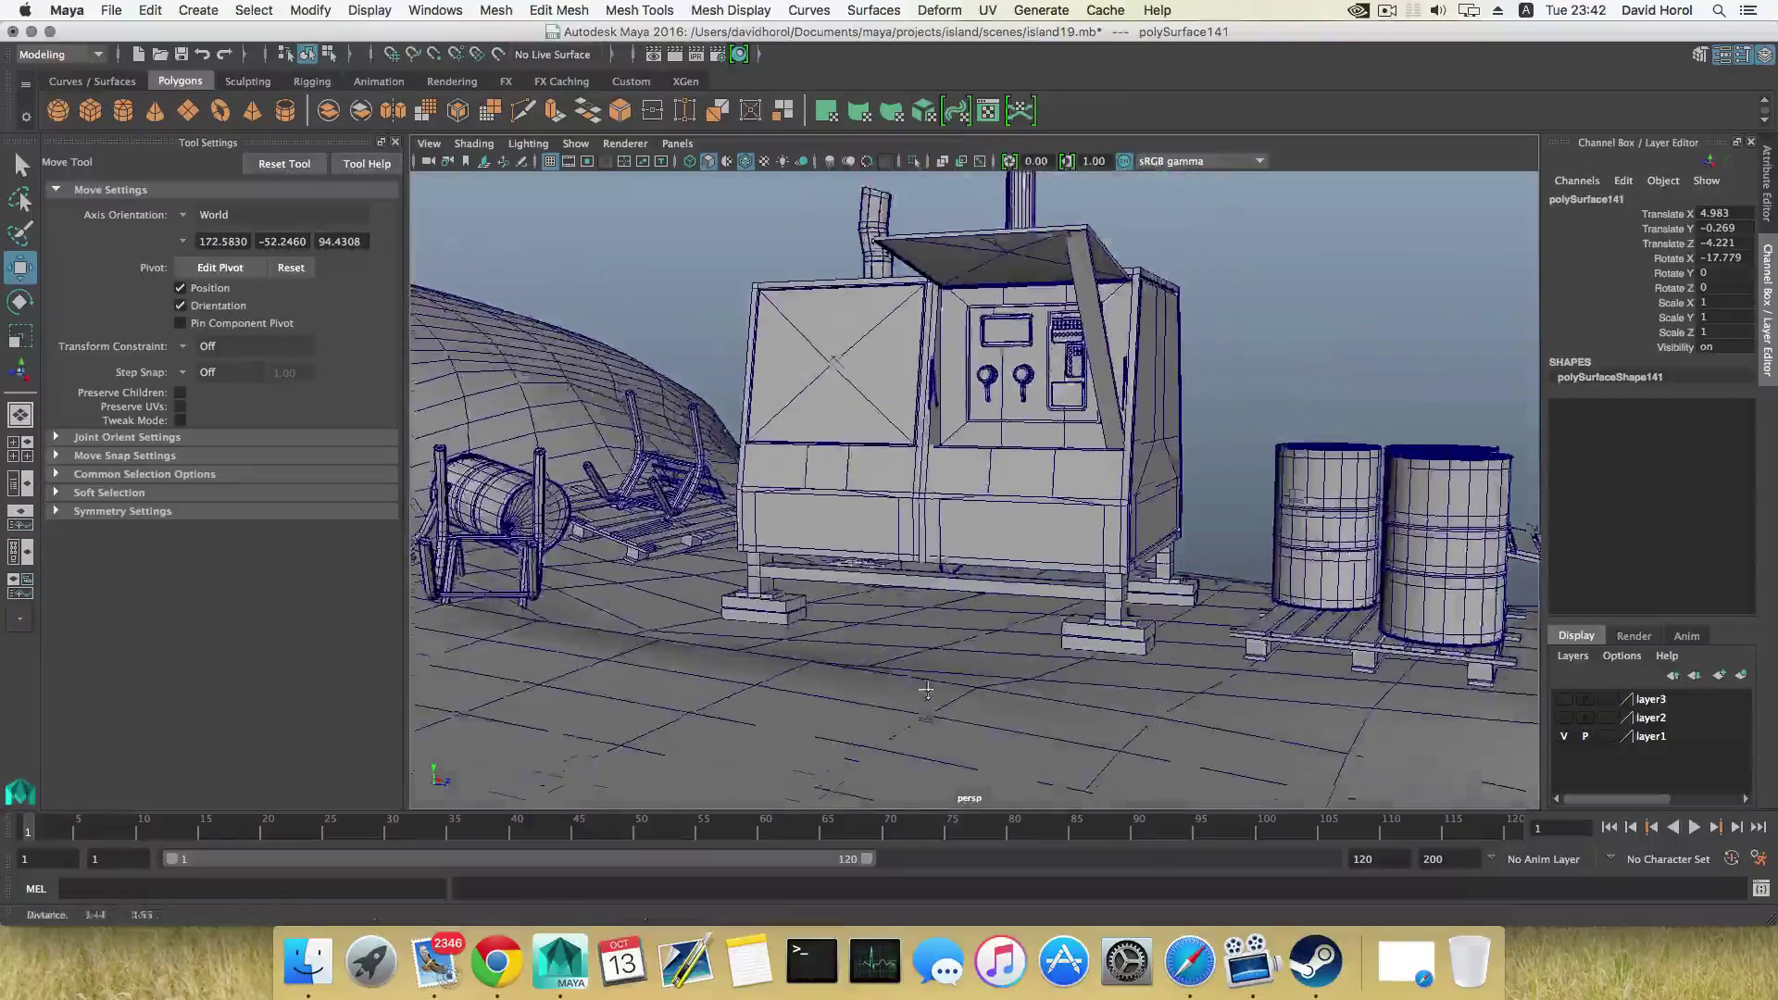
left_click(1074, 453)
left_click_drag(1074, 453, 833, 477, "alt")
scroll(1015, 513, "down", 4)
Select the two barrels by the utility pole near the pier and scale them uniformly to about 1.32
left_click(803, 477)
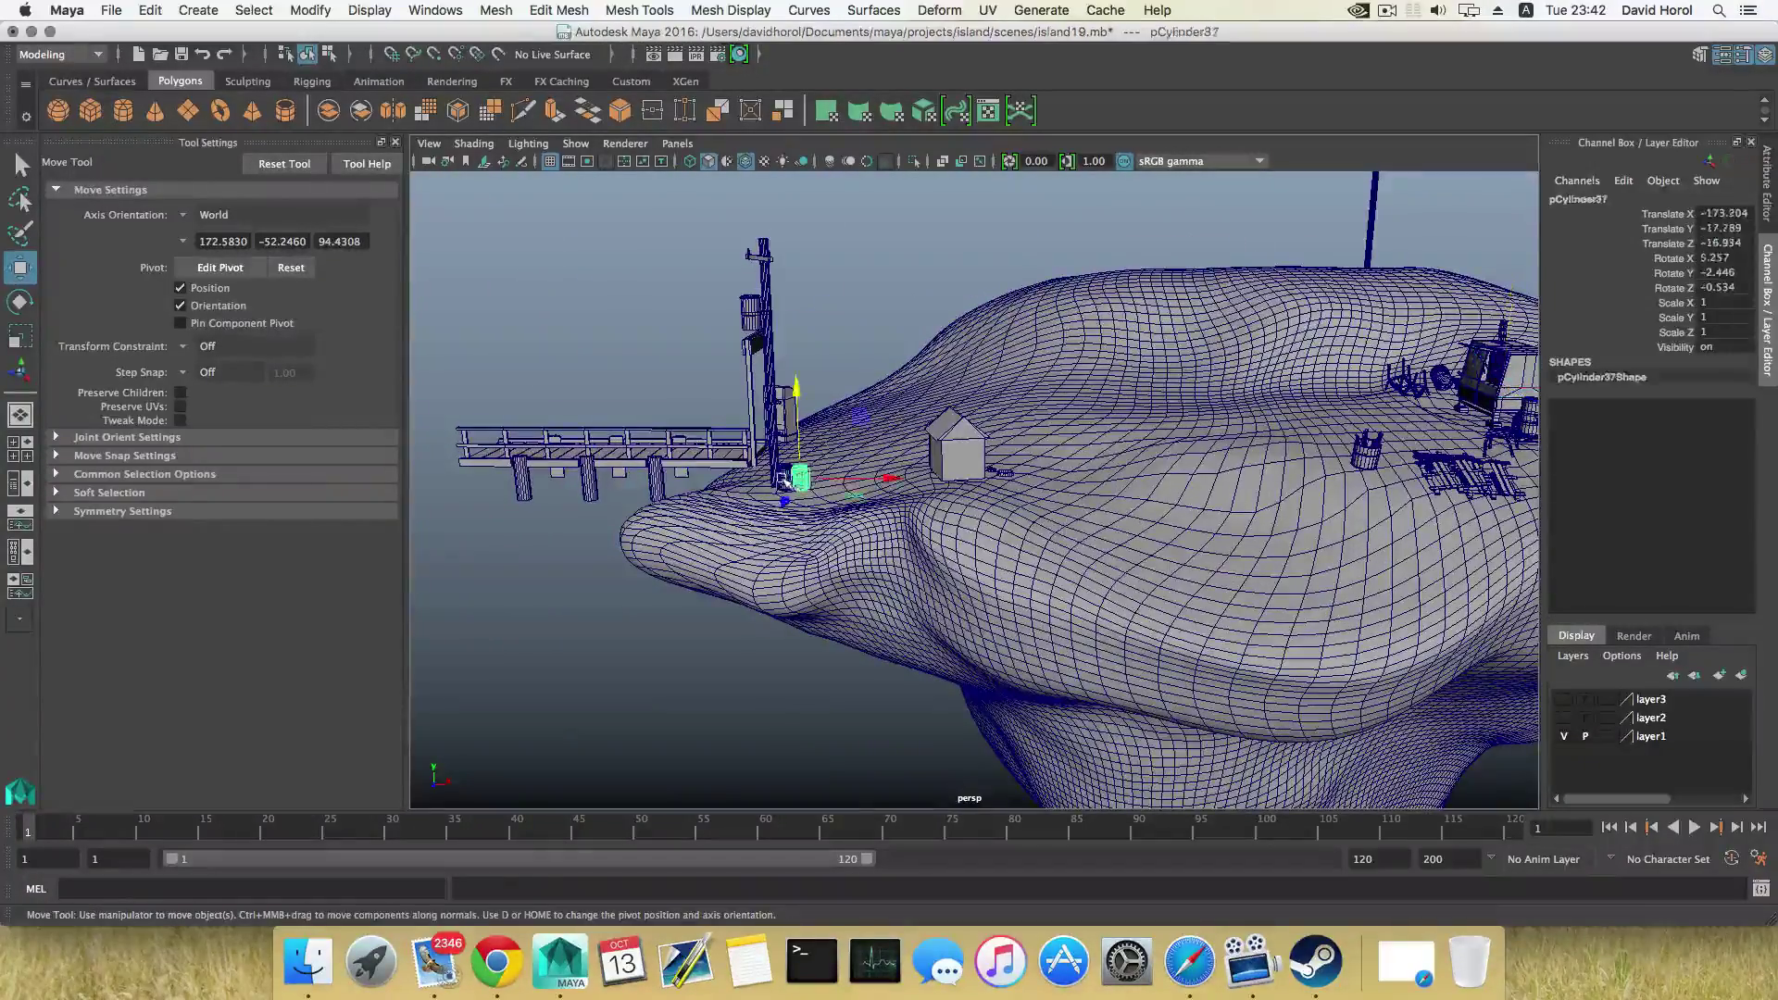
key("r")
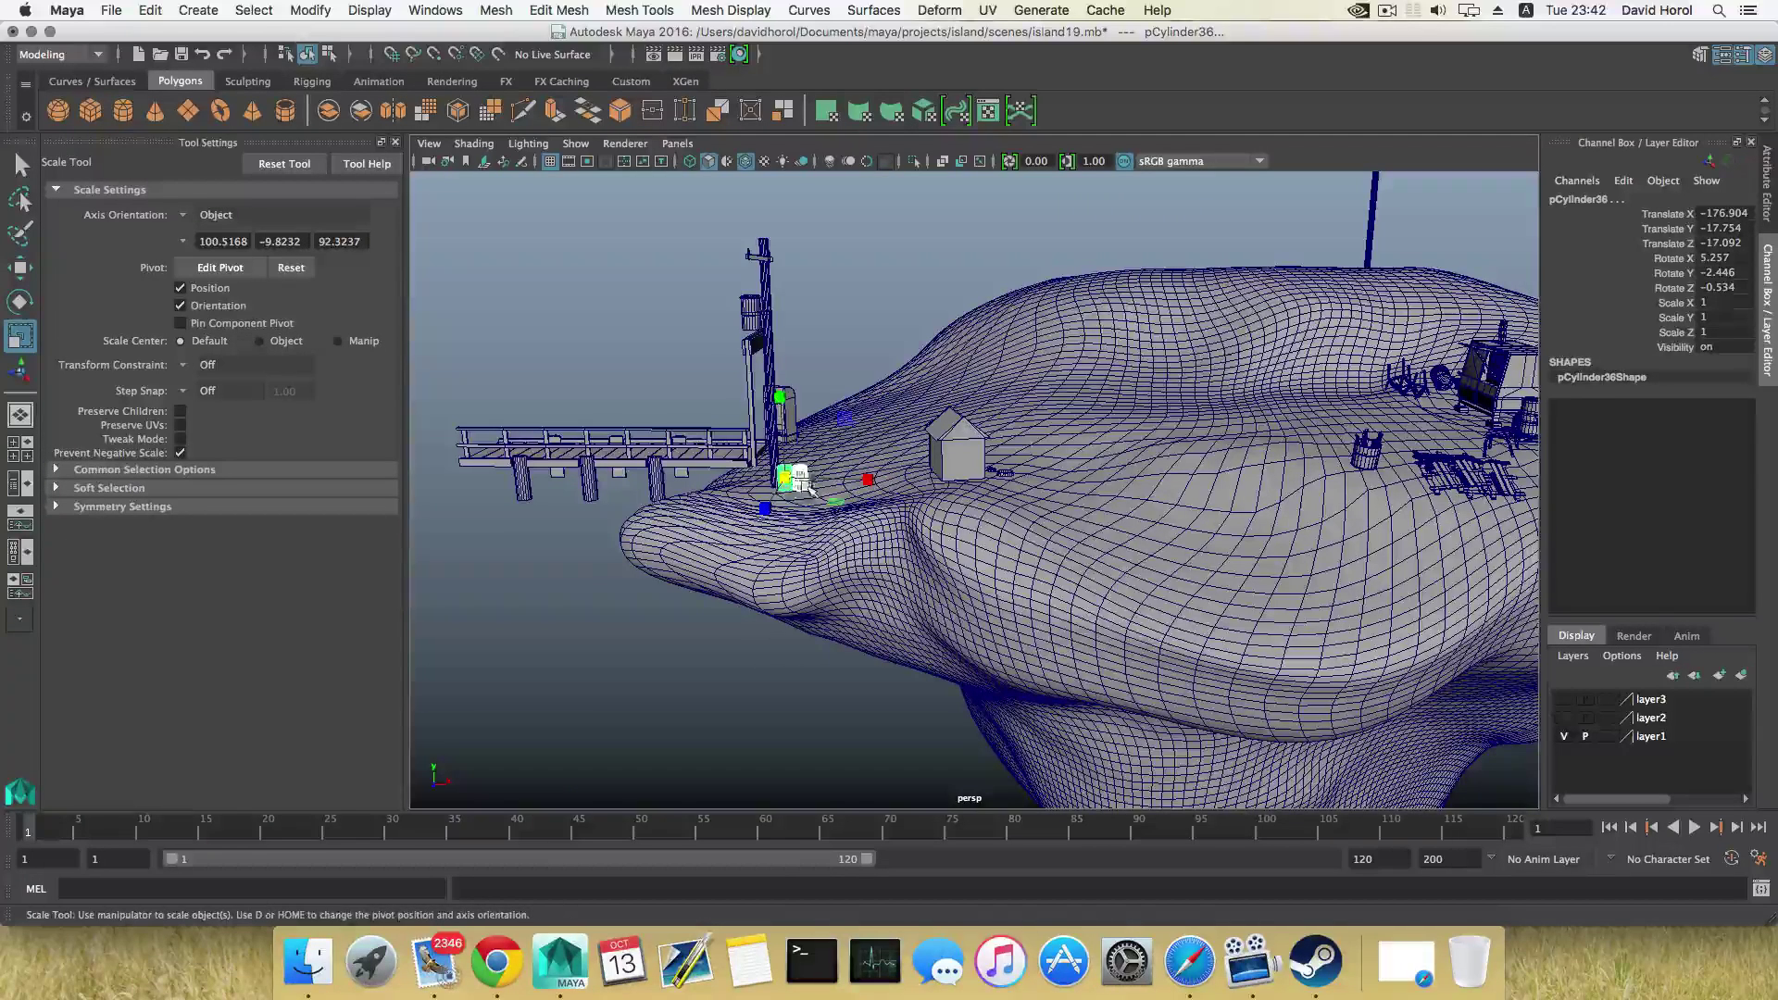
left_click_drag(790, 478, 800, 481)
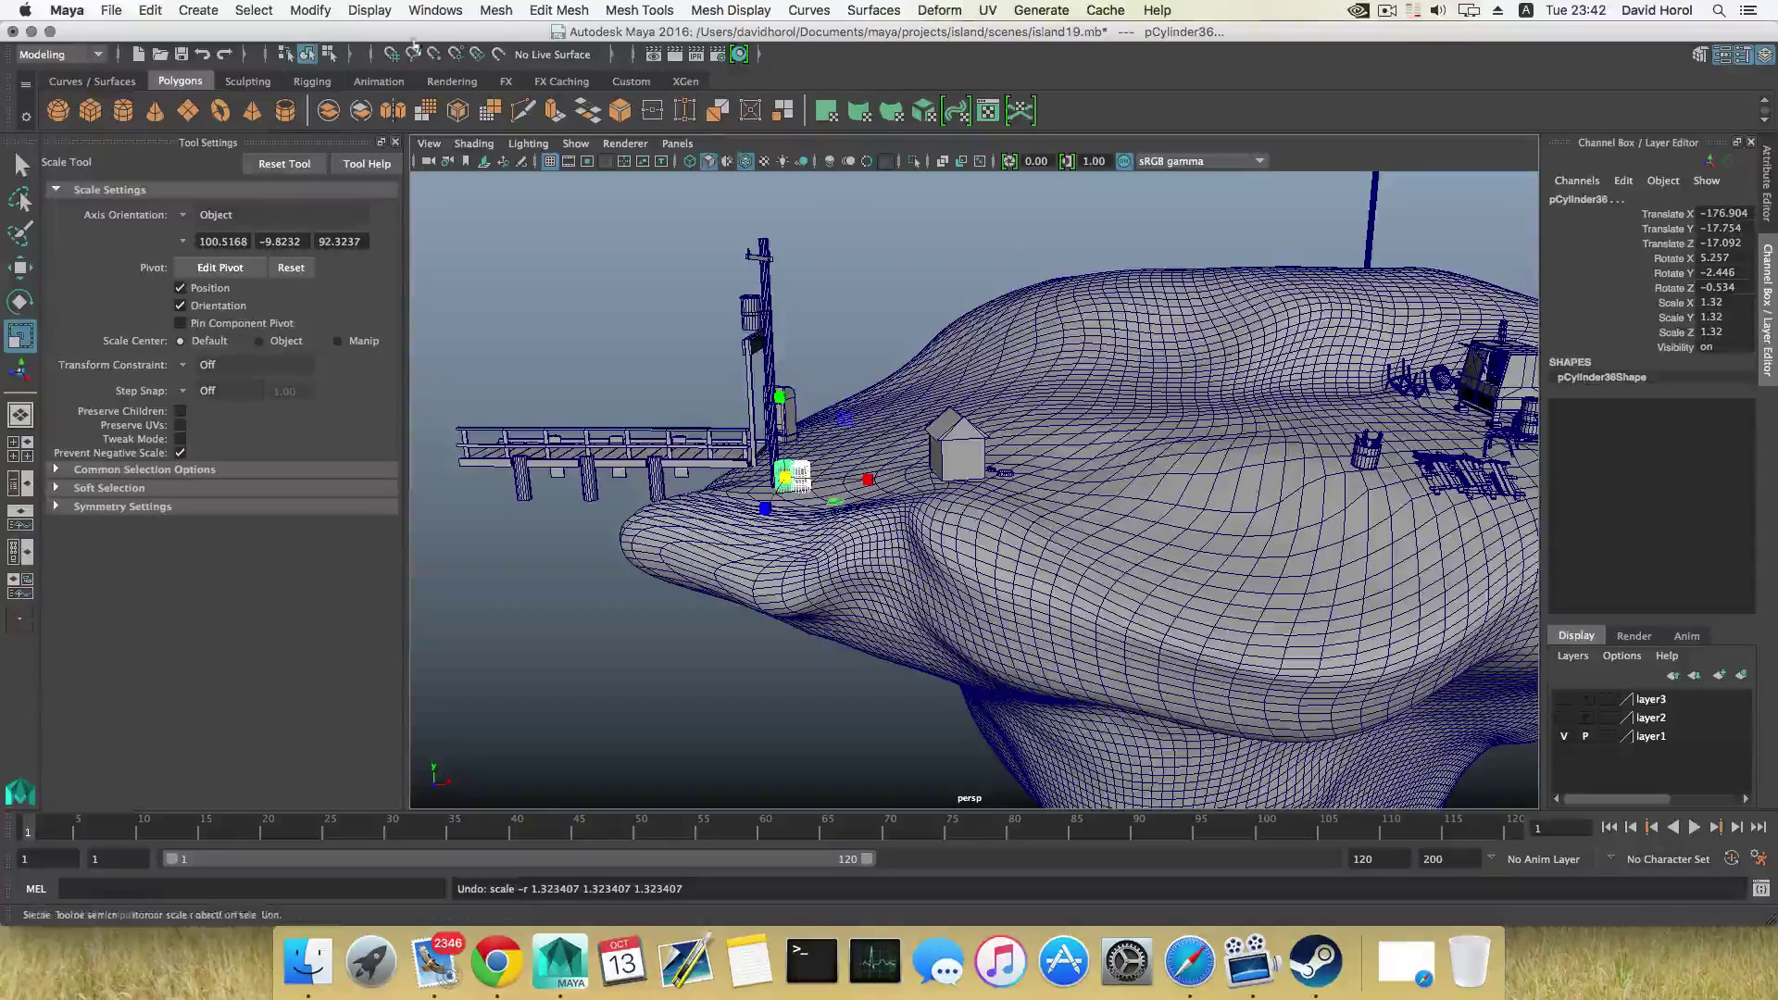
left_click_drag(1412, 328, 1330, 74, "alt")
left_click(1392, 11)
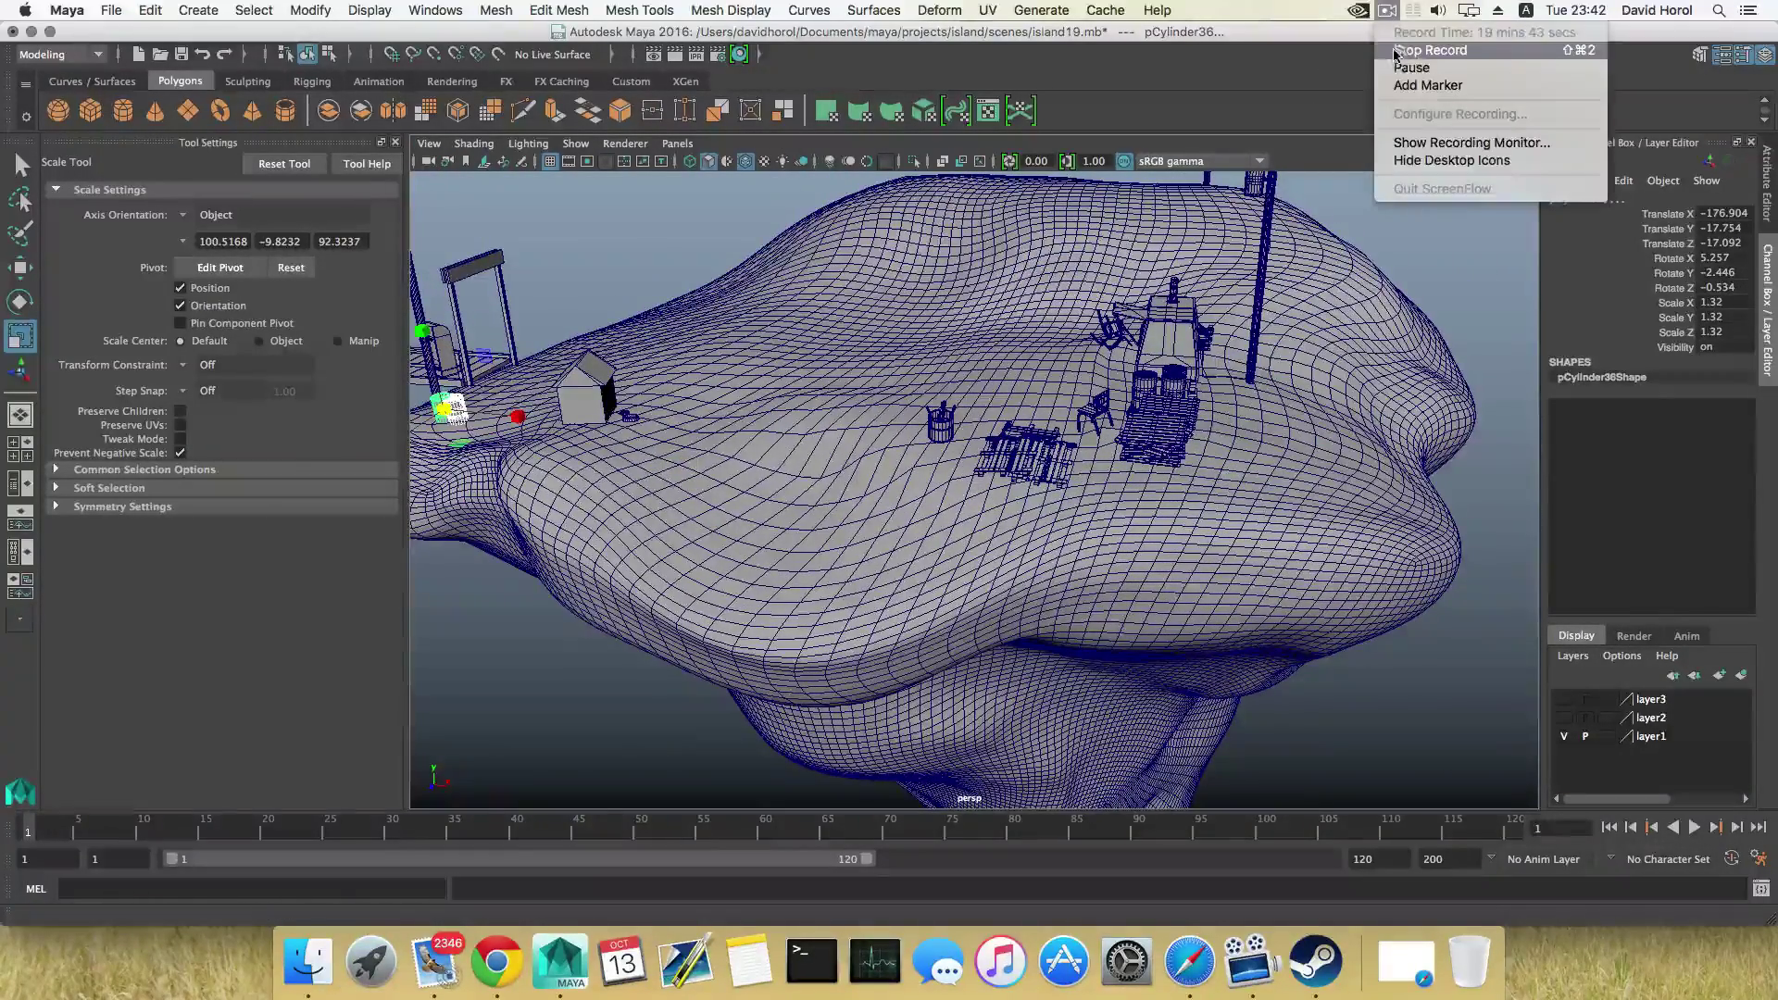